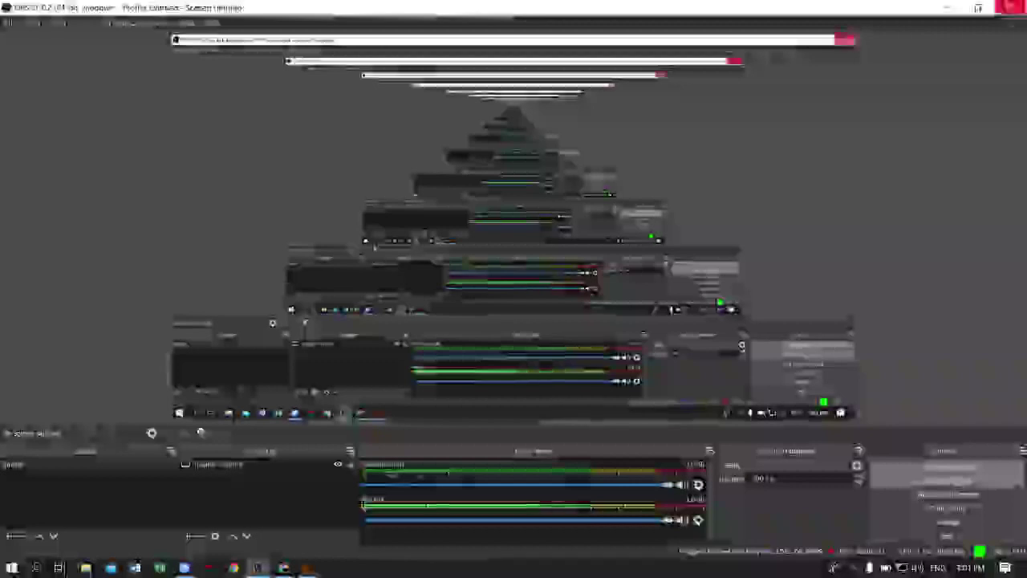
Minimize Illustrator to reveal the Facebook group page in Chrome
{"action": "key", "text": "alt+Tab"}
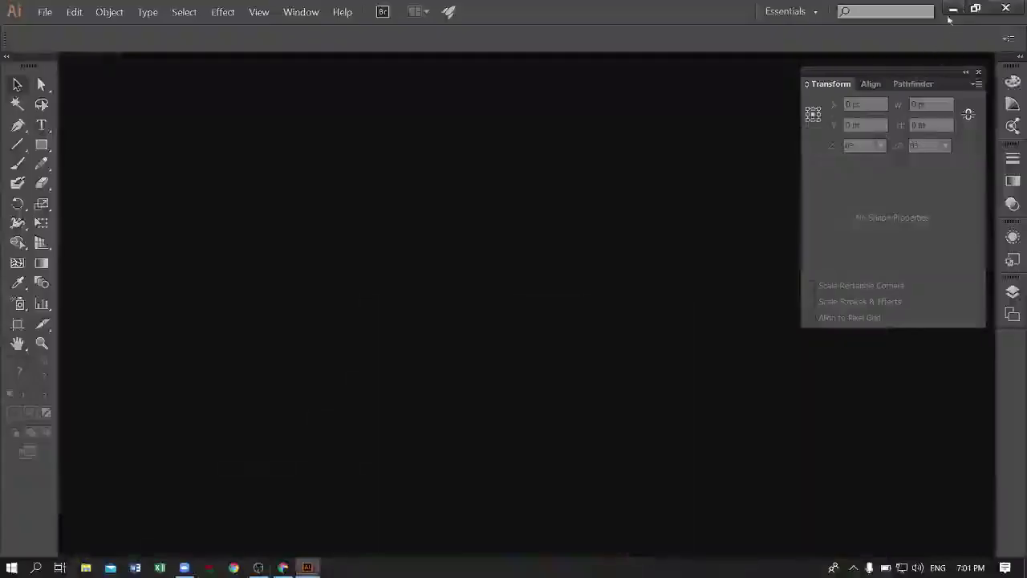
{"action": "left_click", "coordinate": [953, 8]}
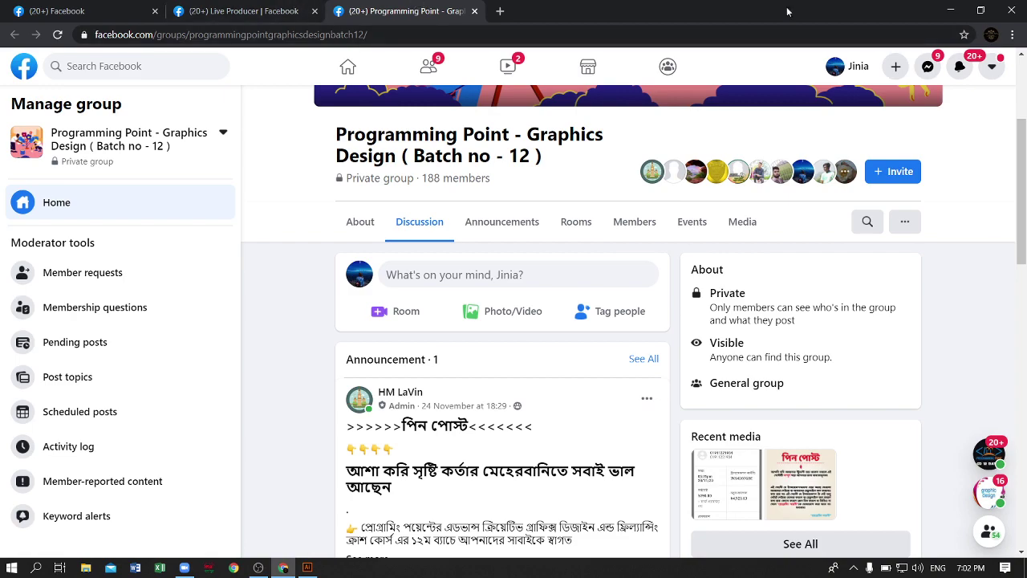
Minimize Chrome and refresh the Windows desktop
{"action": "left_click", "coordinate": [943, 18]}
{"action": "right_click", "coordinate": [589, 113]}
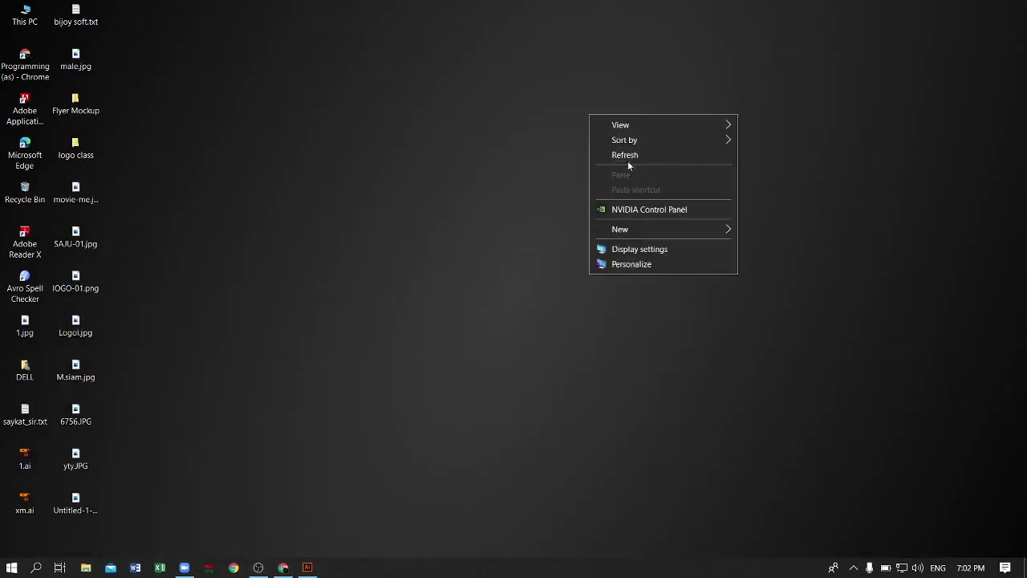
{"action": "left_click", "coordinate": [627, 161]}
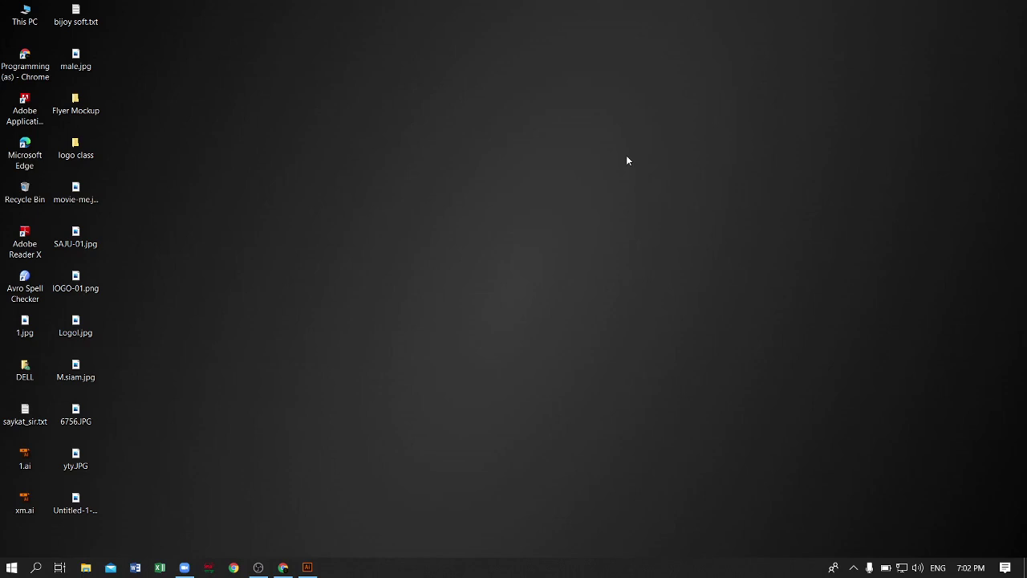
Restore Chrome from the taskbar and show the group's Announcements tab
{"action": "left_click", "coordinate": [283, 568]}
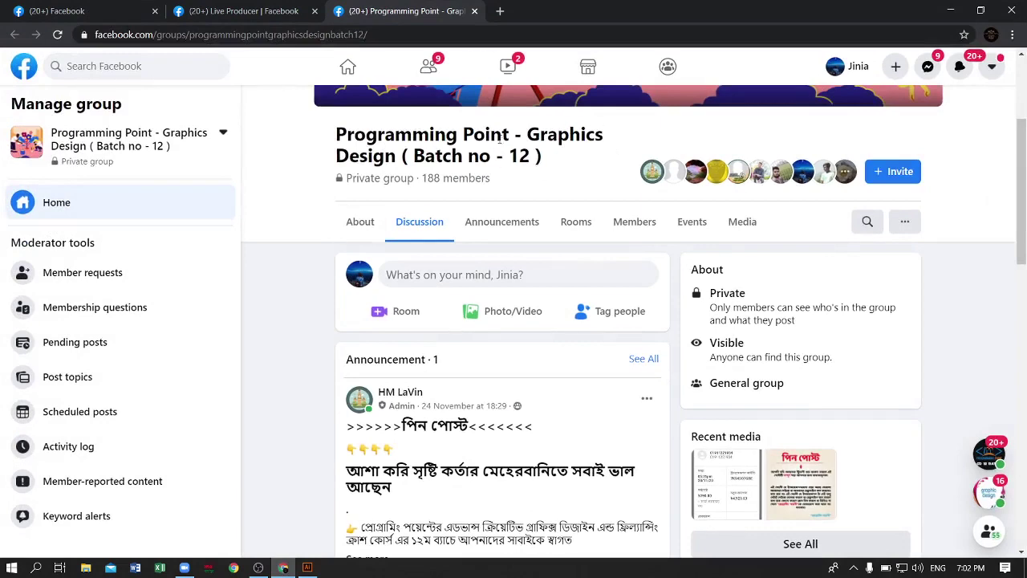
{"action": "scroll", "coordinate": [526, 179], "scroll_direction": "down", "scroll_amount": 2}
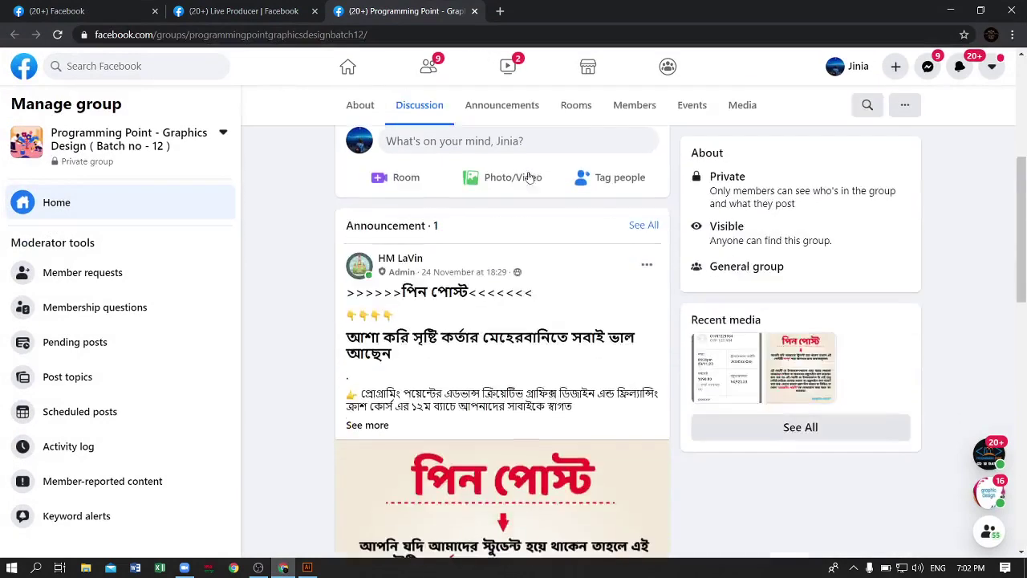
{"action": "scroll", "coordinate": [557, 212], "scroll_direction": "up", "scroll_amount": 2}
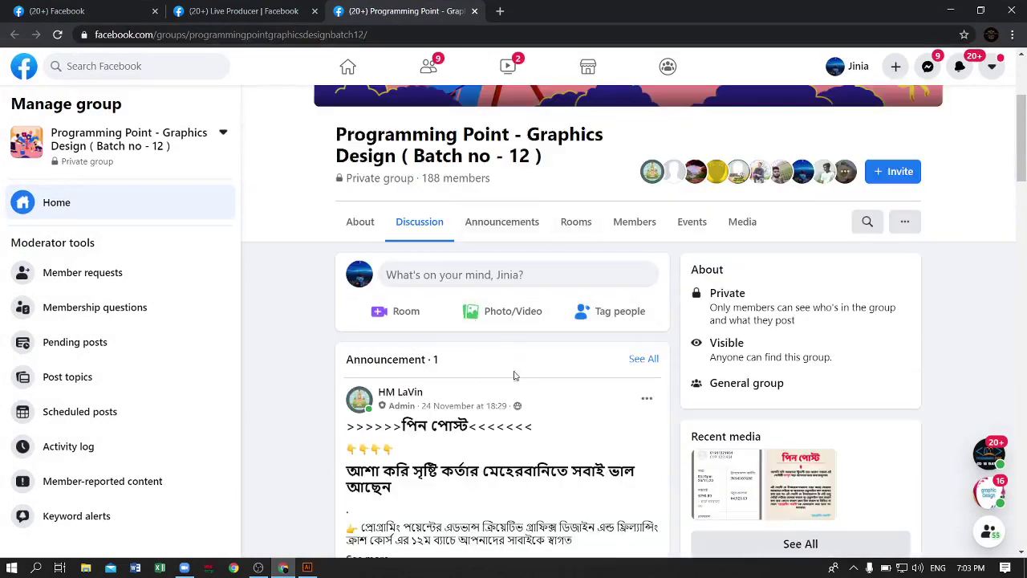
{"action": "left_click", "coordinate": [491, 228]}
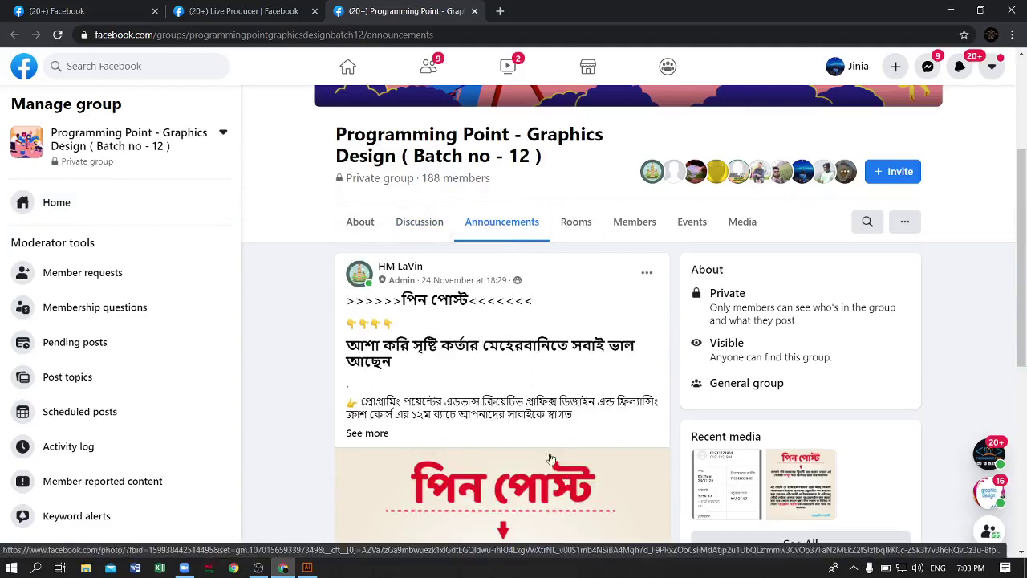
Return to the group's Discussion feed and scroll through it
{"action": "left_click", "coordinate": [419, 223]}
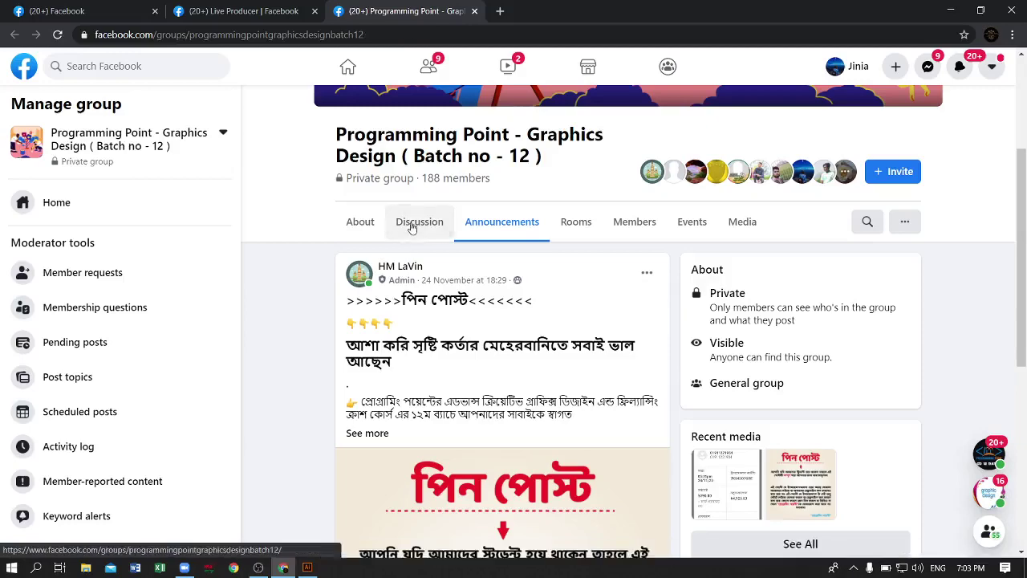
{"action": "scroll", "coordinate": [454, 417], "scroll_direction": "down", "scroll_amount": 6}
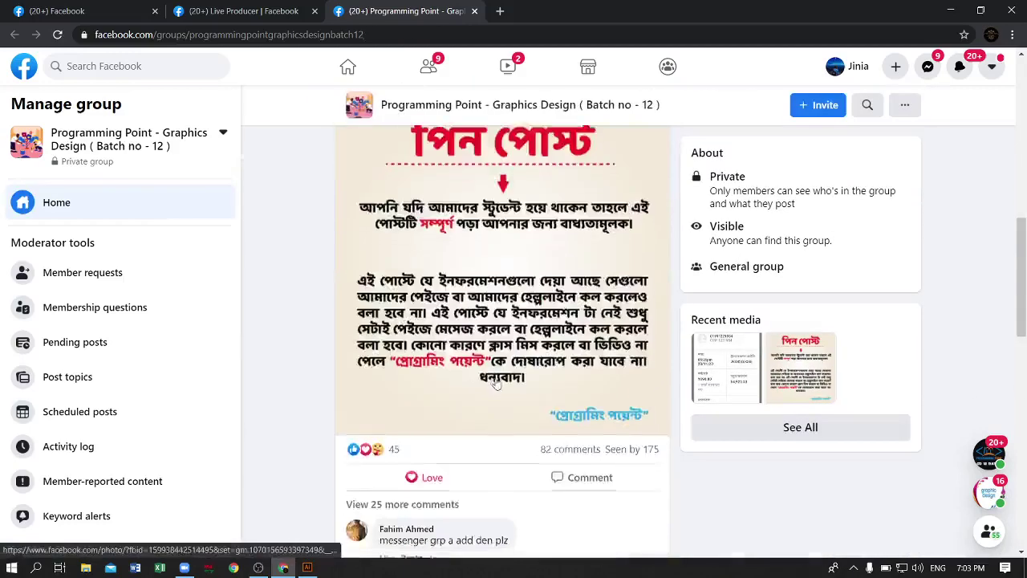
{"action": "scroll", "coordinate": [455, 285], "scroll_direction": "down", "scroll_amount": 5}
{"action": "scroll", "coordinate": [513, 417], "scroll_direction": "down", "scroll_amount": 5}
{"action": "scroll", "coordinate": [497, 351], "scroll_direction": "up", "scroll_amount": 5}
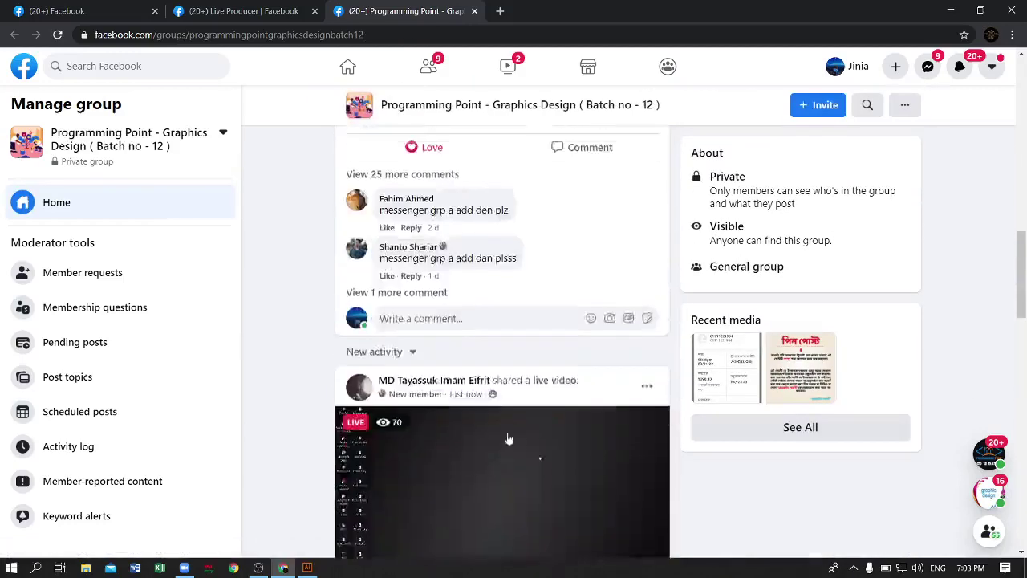
{"action": "scroll", "coordinate": [514, 432], "scroll_direction": "up", "scroll_amount": 5}
{"action": "scroll", "coordinate": [513, 432], "scroll_direction": "up", "scroll_amount": 5}
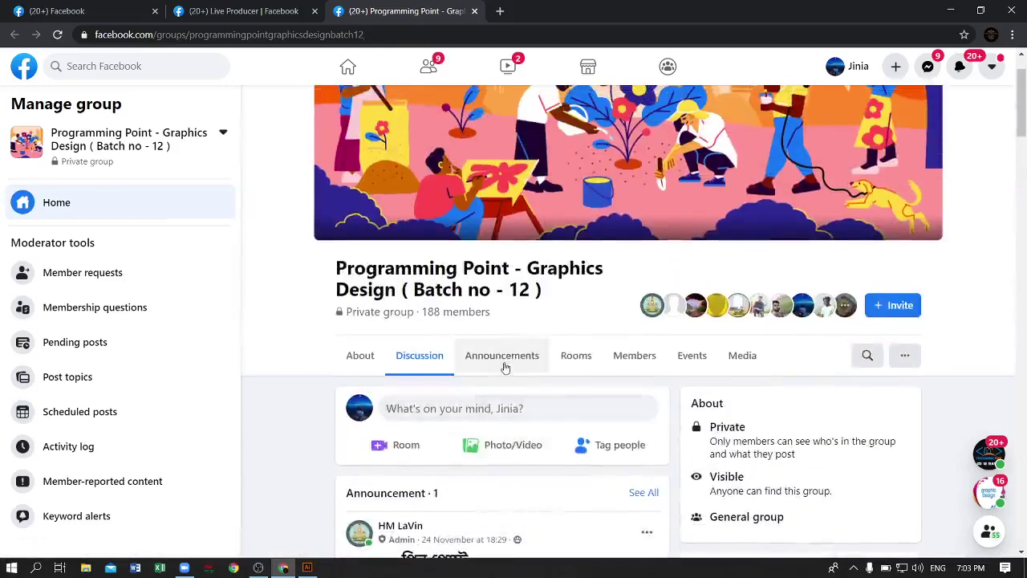
Switch back to Announcements and scroll through the pinned admin post
{"action": "left_click", "coordinate": [518, 360]}
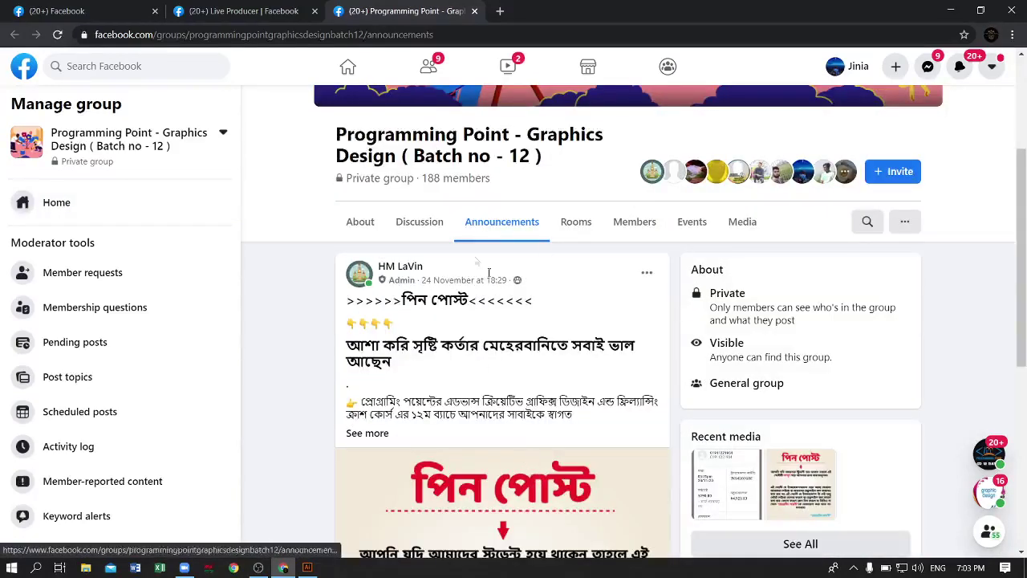
{"action": "scroll", "coordinate": [499, 470], "scroll_direction": "down", "scroll_amount": 4}
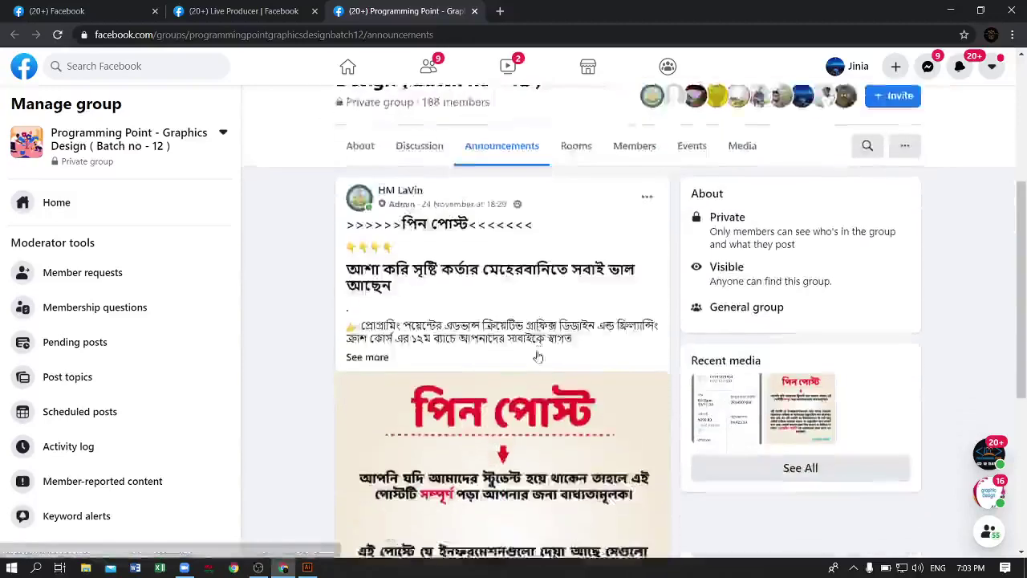
{"action": "scroll", "coordinate": [566, 467], "scroll_direction": "down", "scroll_amount": 1}
{"action": "scroll", "coordinate": [557, 516], "scroll_direction": "up", "scroll_amount": 5}
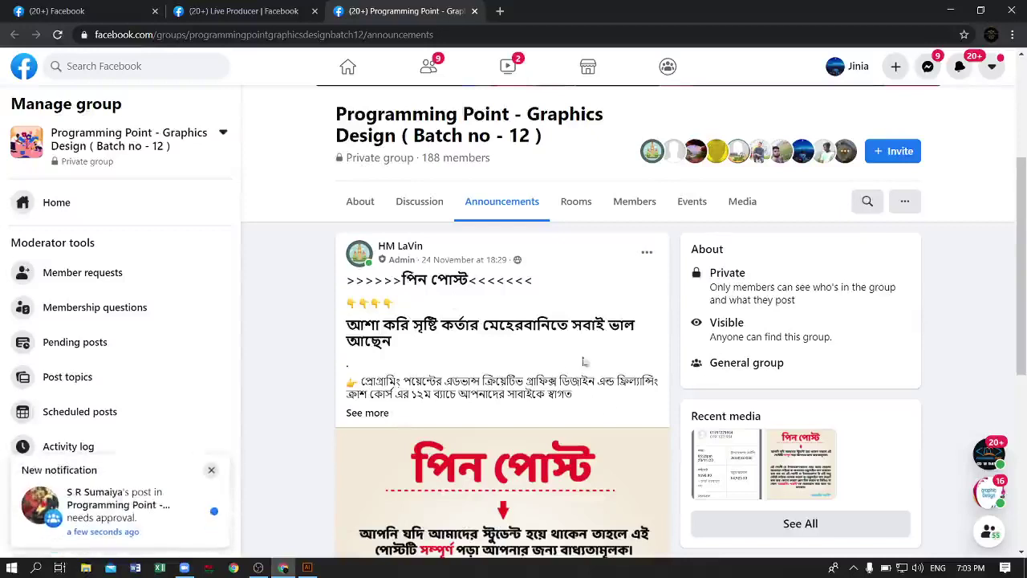
{"action": "scroll", "coordinate": [585, 362], "scroll_direction": "down", "scroll_amount": 1}
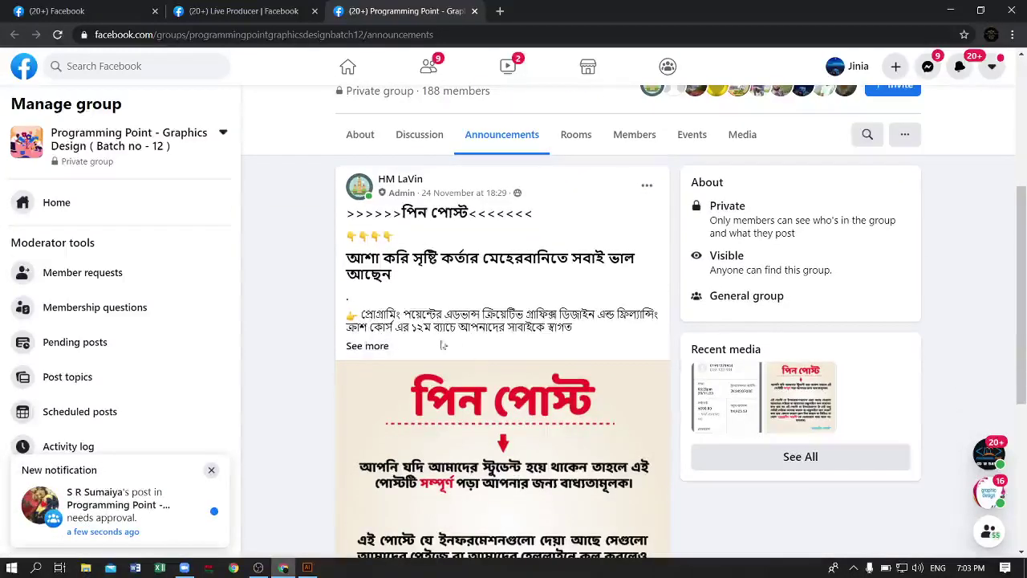
{"action": "scroll", "coordinate": [481, 351], "scroll_direction": "down", "scroll_amount": 3}
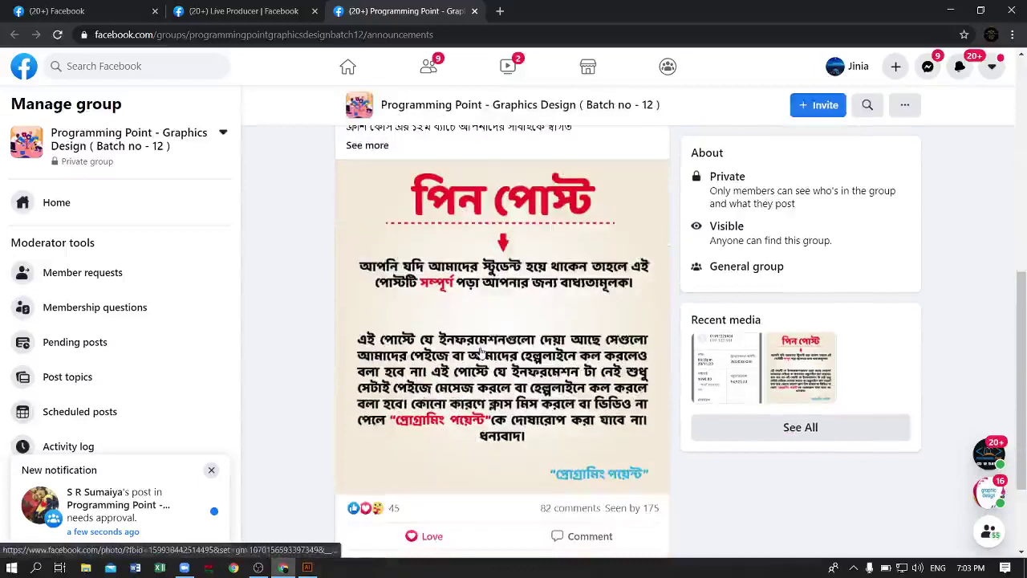
{"action": "scroll", "coordinate": [482, 351], "scroll_direction": "up", "scroll_amount": 3}
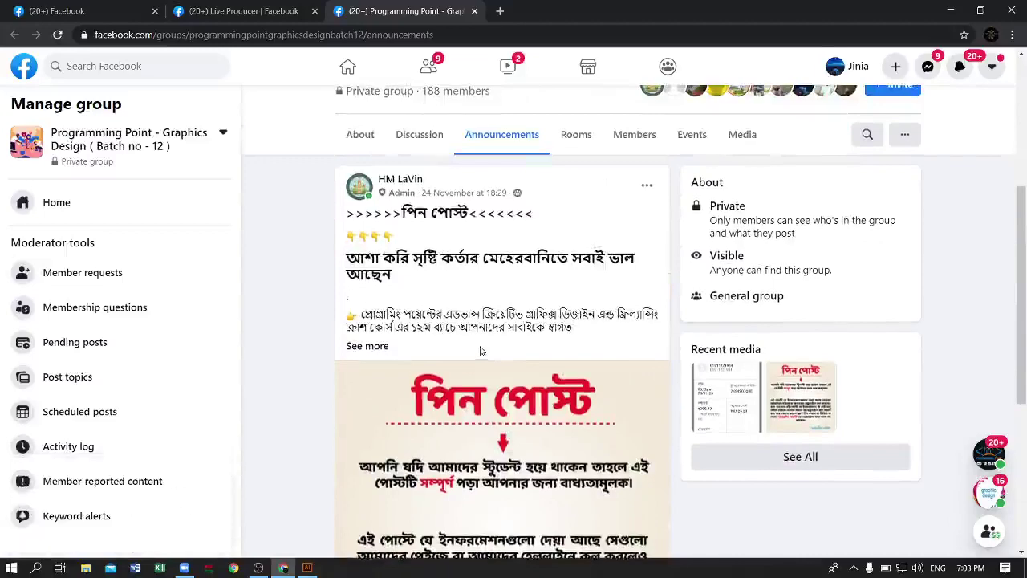
Select the group title and expand the pinned post with See more
{"action": "scroll", "coordinate": [483, 248], "scroll_direction": "up", "scroll_amount": 4}
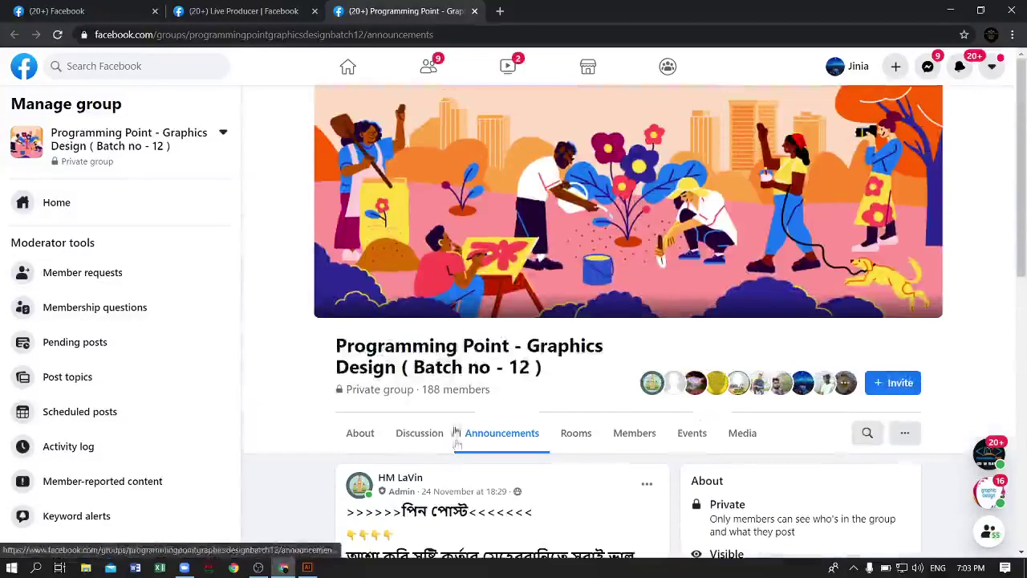
{"action": "mouse_move", "coordinate": [337, 347]}
{"action": "left_mouse_down"}
{"action": "mouse_move", "coordinate": [486, 350]}
{"action": "mouse_move", "coordinate": [540, 372]}
{"action": "left_mouse_up"}
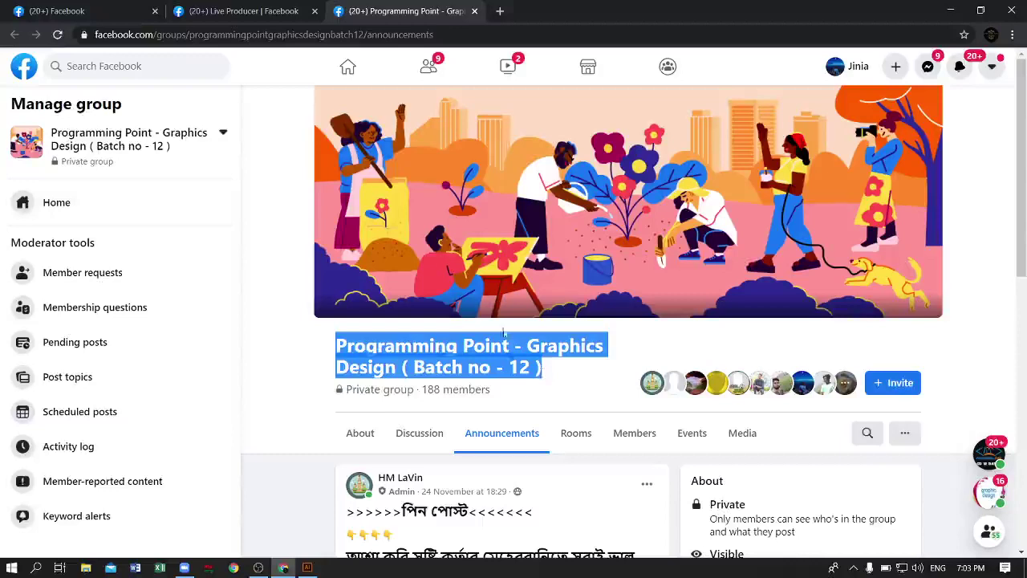
{"action": "scroll", "coordinate": [506, 332], "scroll_direction": "down", "scroll_amount": 3}
{"action": "left_click", "coordinate": [366, 377]}
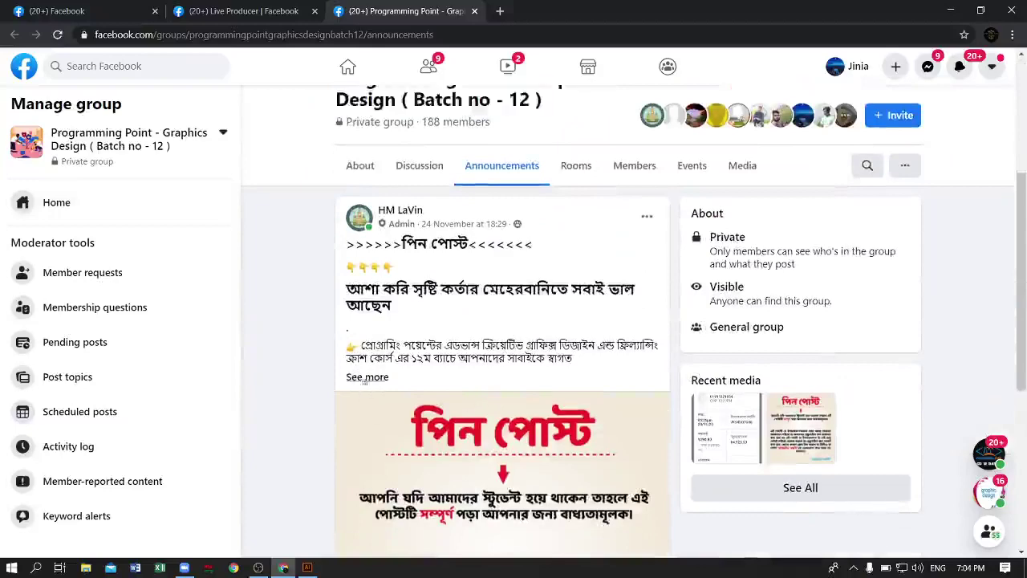
{"action": "scroll", "coordinate": [481, 369], "scroll_direction": "down", "scroll_amount": 5}
{"action": "scroll", "coordinate": [482, 369], "scroll_direction": "down", "scroll_amount": 5}
{"action": "scroll", "coordinate": [460, 287], "scroll_direction": "up", "scroll_amount": 1}
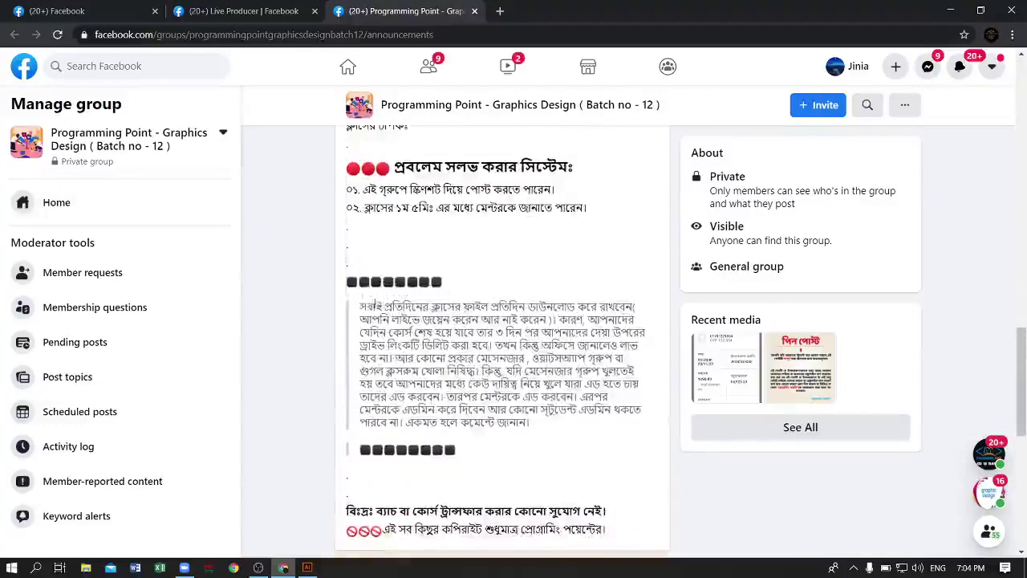
Highlight and read paragraphs of the pinned post's class rules and schedule
{"action": "mouse_move", "coordinate": [360, 306]}
{"action": "left_mouse_down"}
{"action": "mouse_move", "coordinate": [527, 409]}
{"action": "mouse_move", "coordinate": [547, 433]}
{"action": "left_mouse_up"}
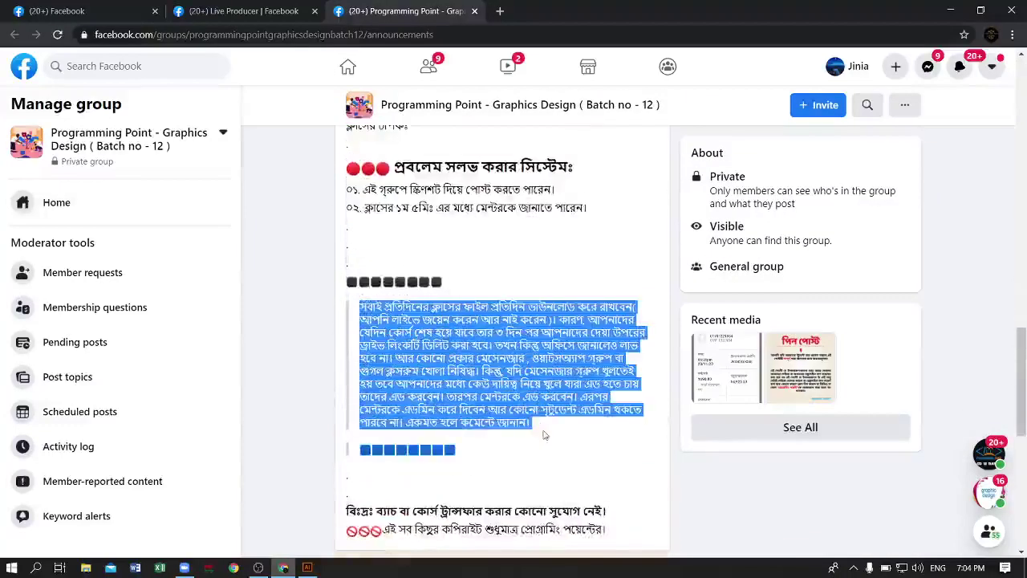
{"action": "left_click", "coordinate": [484, 396]}
{"action": "scroll", "coordinate": [484, 397], "scroll_direction": "down", "scroll_amount": 2}
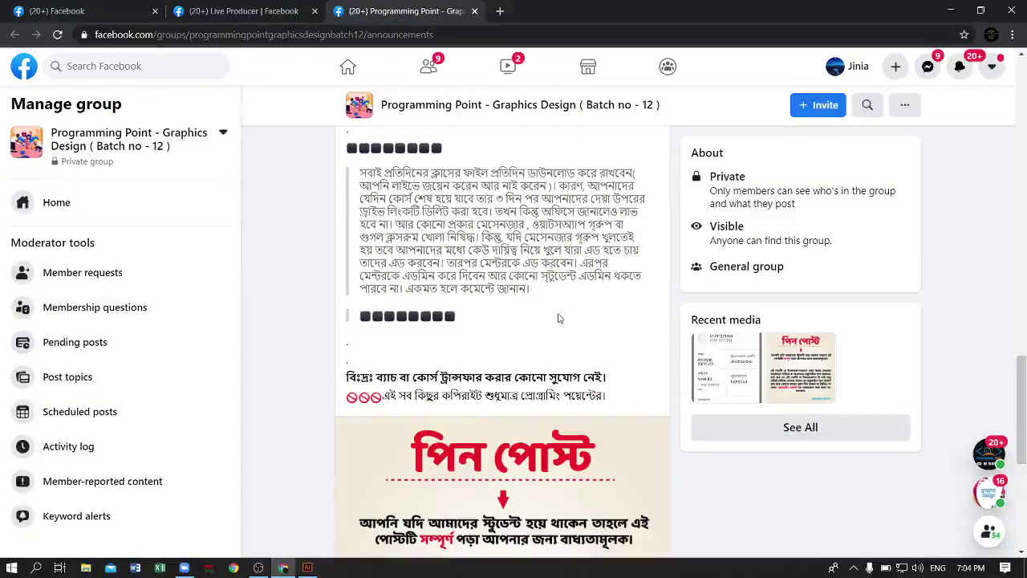
{"action": "mouse_move", "coordinate": [531, 290]}
{"action": "left_mouse_down"}
{"action": "mouse_move", "coordinate": [387, 211]}
{"action": "mouse_move", "coordinate": [361, 172]}
{"action": "left_mouse_up"}
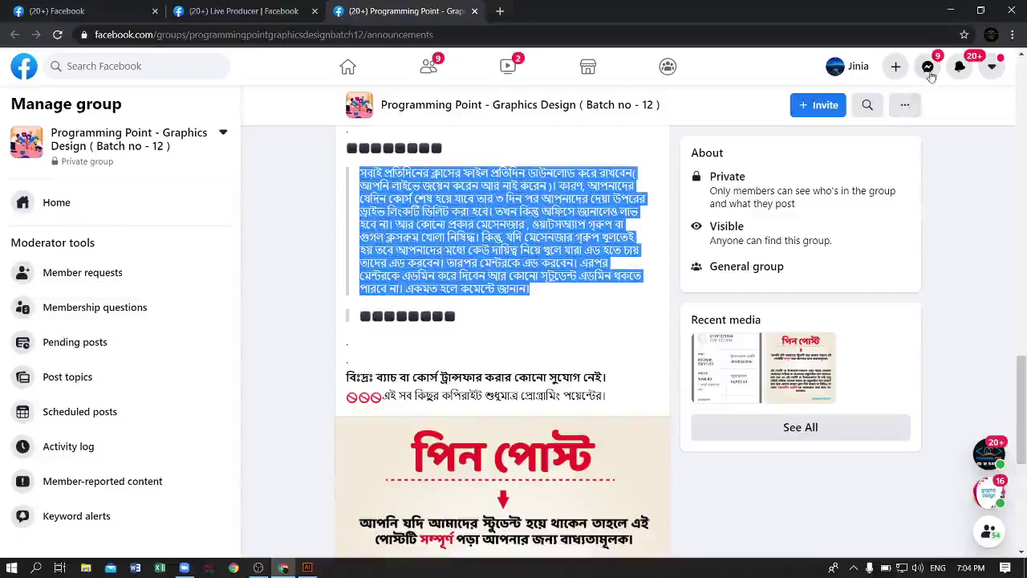
{"action": "scroll", "coordinate": [537, 398], "scroll_direction": "down", "scroll_amount": 5}
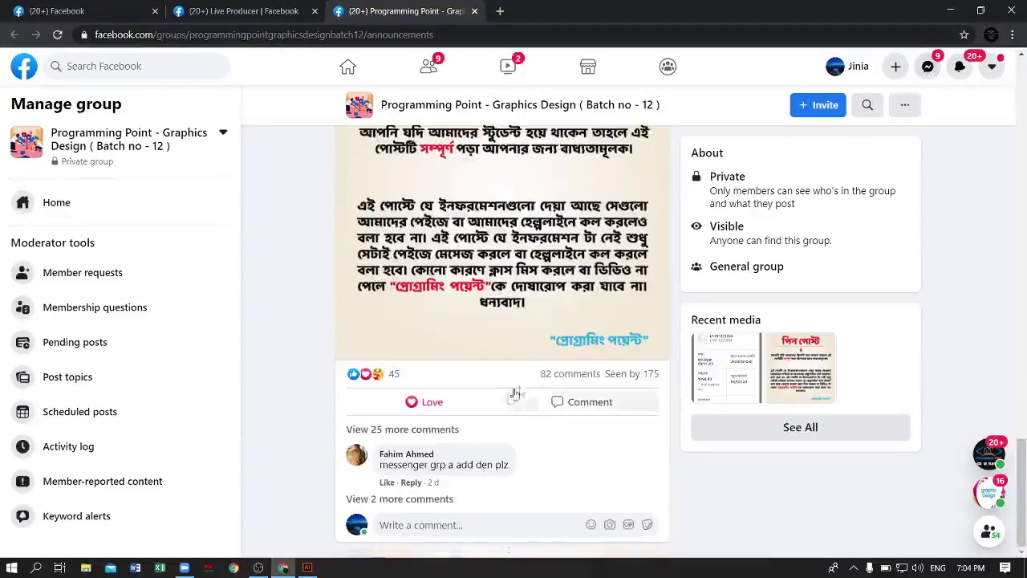
{"action": "scroll", "coordinate": [520, 309], "scroll_direction": "up", "scroll_amount": 10}
{"action": "scroll", "coordinate": [520, 309], "scroll_direction": "up", "scroll_amount": 5}
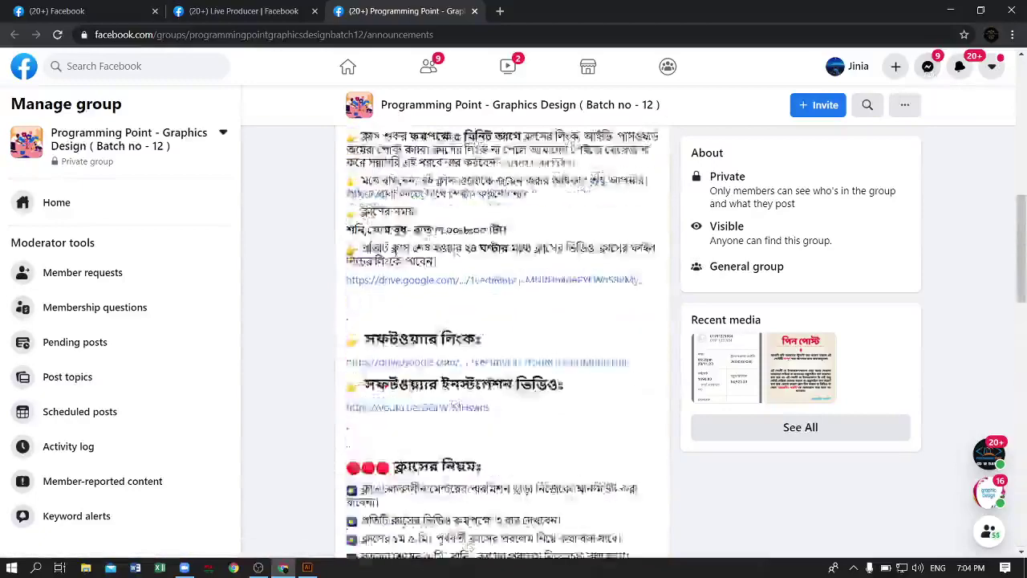
{"action": "scroll", "coordinate": [520, 308], "scroll_direction": "up", "scroll_amount": 5}
Return to the group's main feed and scroll down to the 26 November post
{"action": "scroll", "coordinate": [520, 419], "scroll_direction": "down", "scroll_amount": 5}
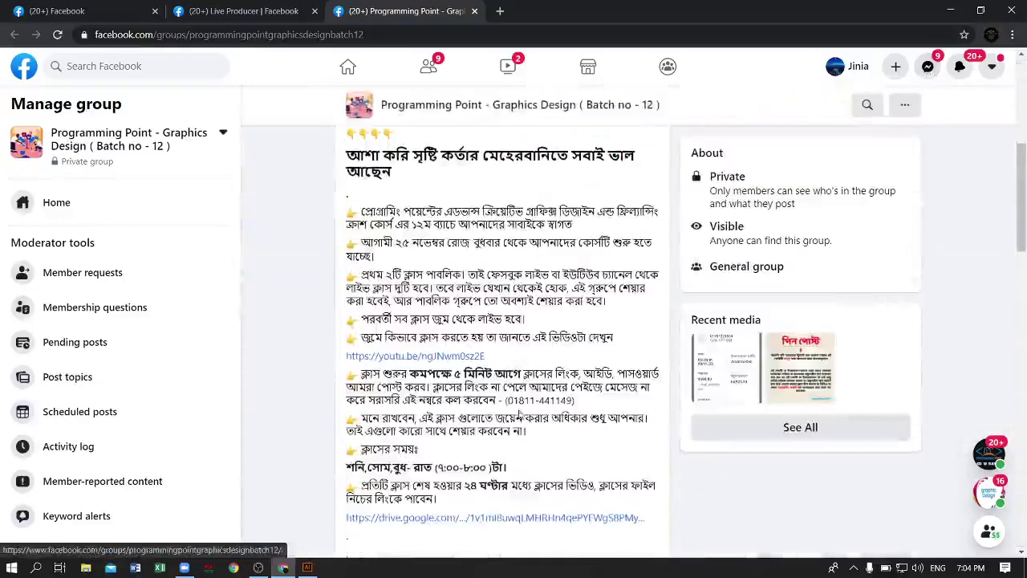
{"action": "left_click", "coordinate": [56, 202]}
{"action": "scroll", "coordinate": [530, 397], "scroll_direction": "down", "scroll_amount": 5}
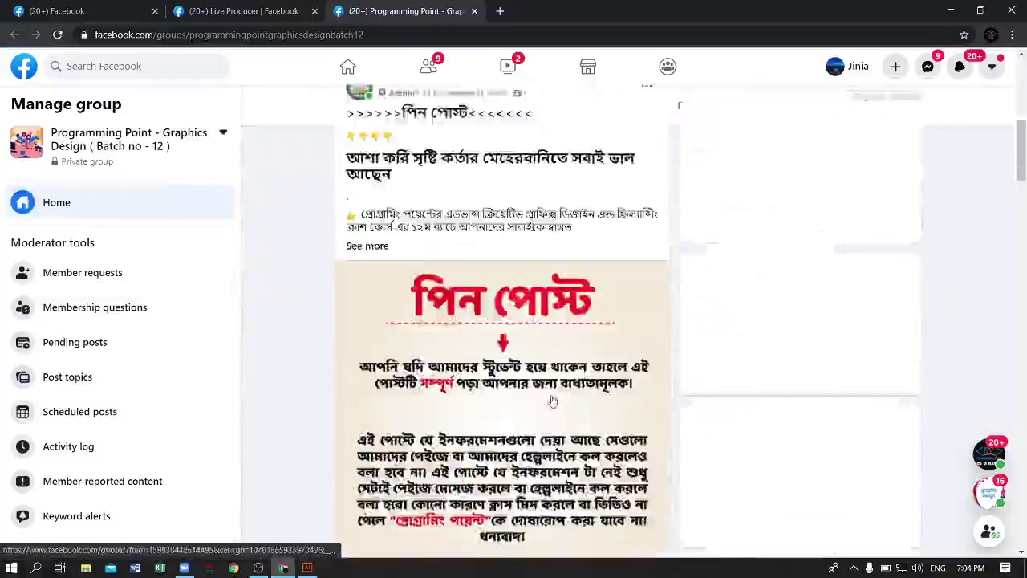
{"action": "scroll", "coordinate": [529, 397], "scroll_direction": "down", "scroll_amount": 5}
{"action": "scroll", "coordinate": [530, 398], "scroll_direction": "down", "scroll_amount": 3}
{"action": "scroll", "coordinate": [530, 397], "scroll_direction": "down", "scroll_amount": 3}
{"action": "scroll", "coordinate": [527, 400], "scroll_direction": "down", "scroll_amount": 2}
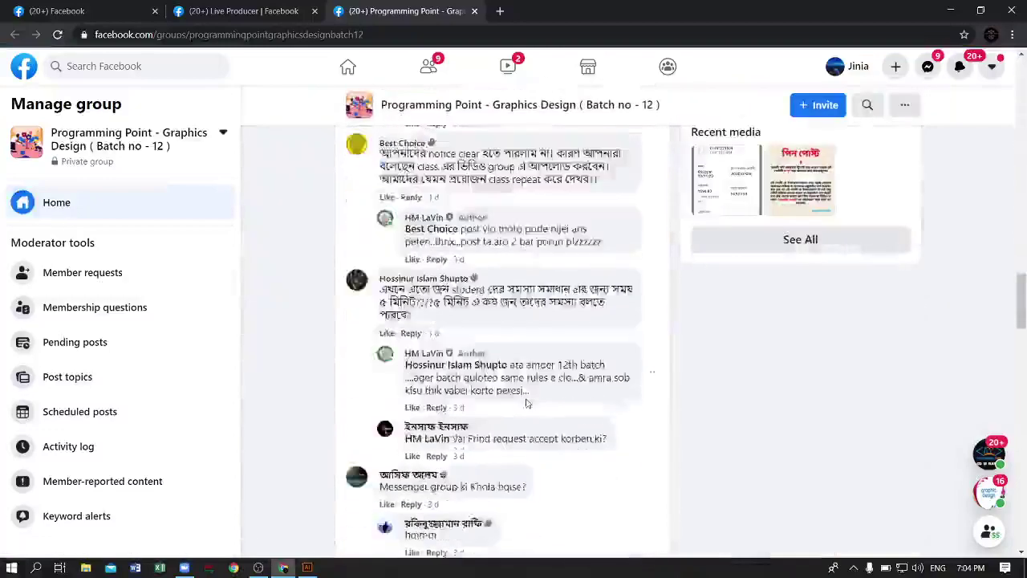
{"action": "scroll", "coordinate": [527, 400], "scroll_direction": "down", "scroll_amount": 5}
{"action": "scroll", "coordinate": [528, 399], "scroll_direction": "down", "scroll_amount": 1}
{"action": "scroll", "coordinate": [527, 399], "scroll_direction": "down", "scroll_amount": 5}
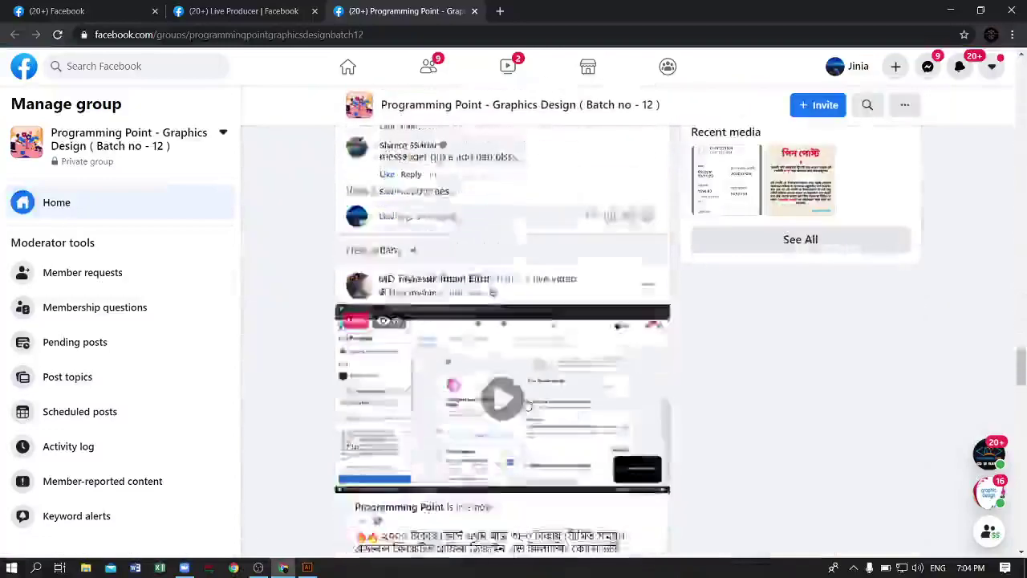
{"action": "scroll", "coordinate": [527, 399], "scroll_direction": "down", "scroll_amount": 3}
{"action": "scroll", "coordinate": [527, 399], "scroll_direction": "down", "scroll_amount": 1}
{"action": "scroll", "coordinate": [526, 401], "scroll_direction": "up", "scroll_amount": 1}
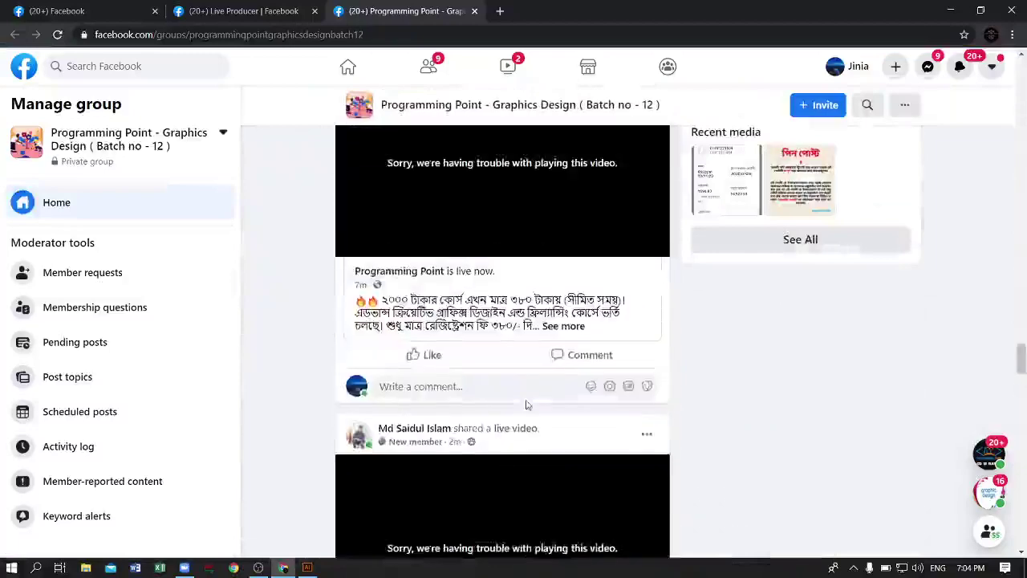
{"action": "scroll", "coordinate": [526, 404], "scroll_direction": "down", "scroll_amount": 1}
{"action": "scroll", "coordinate": [527, 404], "scroll_direction": "up", "scroll_amount": 5}
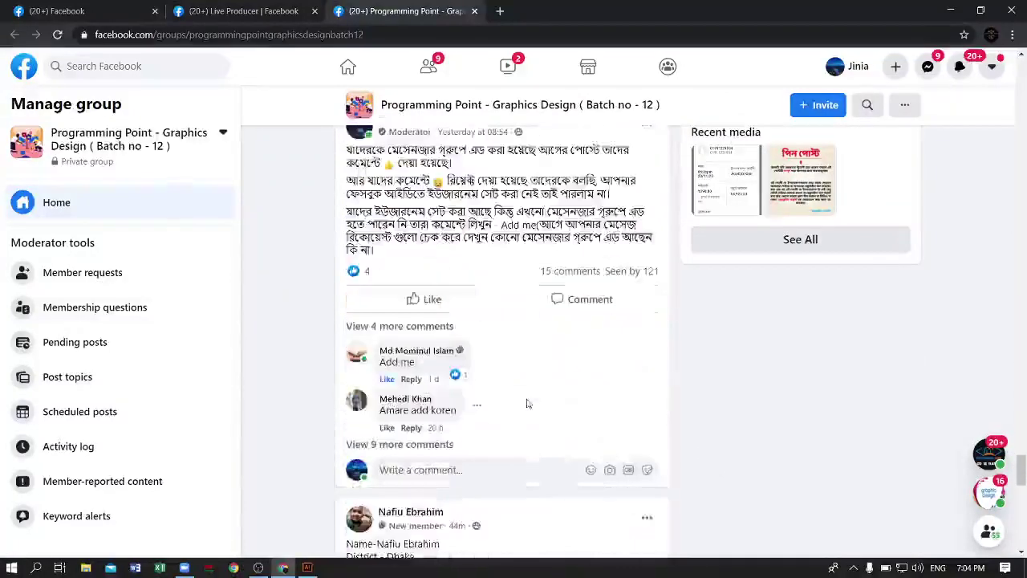
{"action": "scroll", "coordinate": [527, 404], "scroll_direction": "up", "scroll_amount": 3}
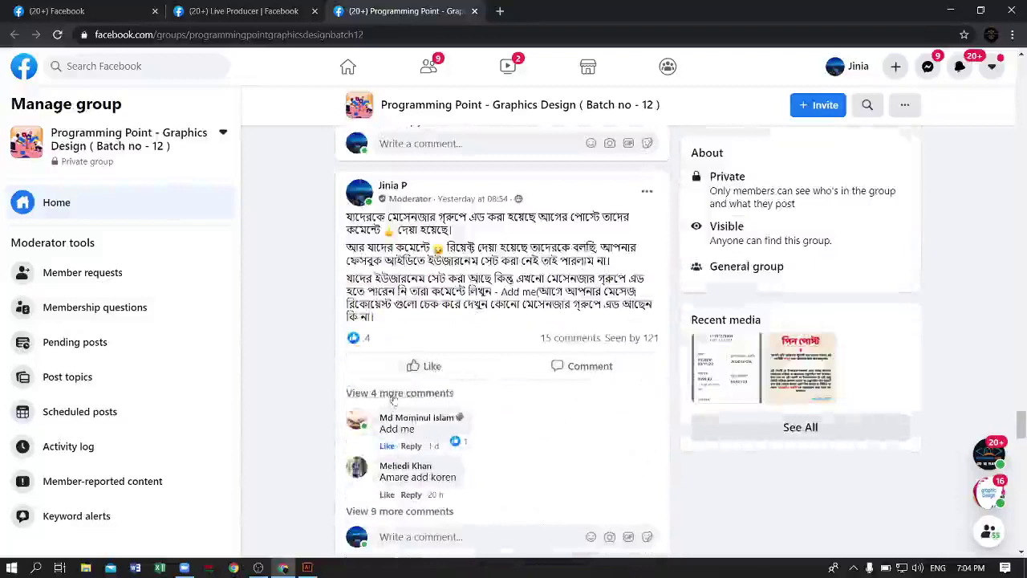
{"action": "scroll", "coordinate": [391, 402], "scroll_direction": "up", "scroll_amount": 3}
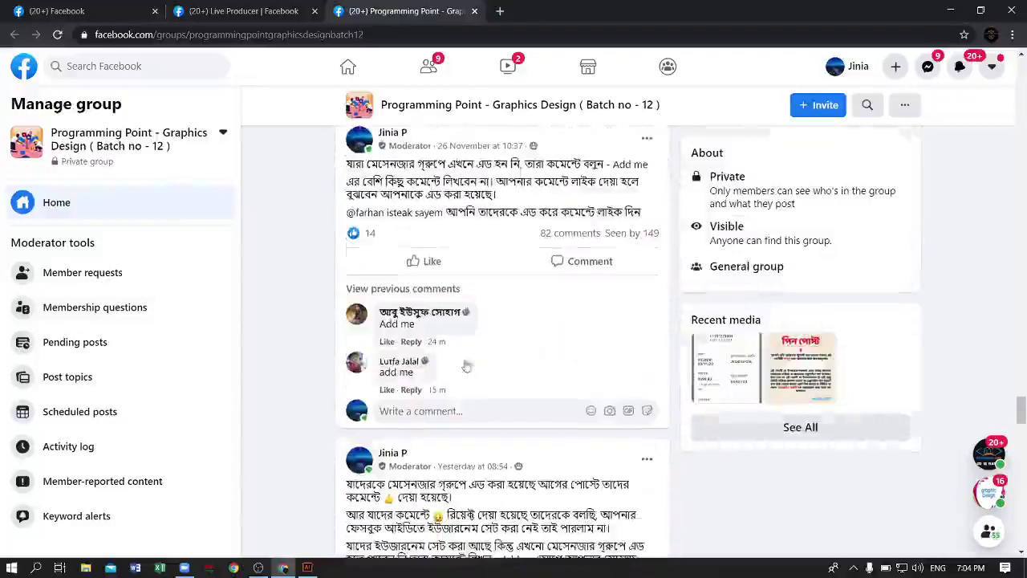
Load the older comments on the 26 November post and scroll through them
{"action": "left_click", "coordinate": [413, 287]}
{"action": "scroll", "coordinate": [521, 458], "scroll_direction": "down", "scroll_amount": 5}
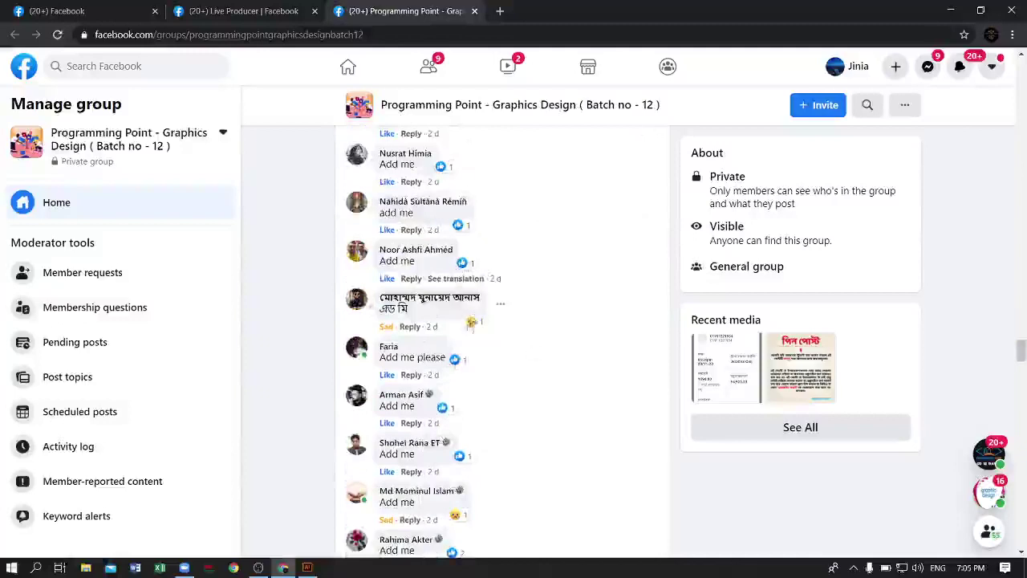
{"action": "mouse_move", "coordinate": [472, 322]}
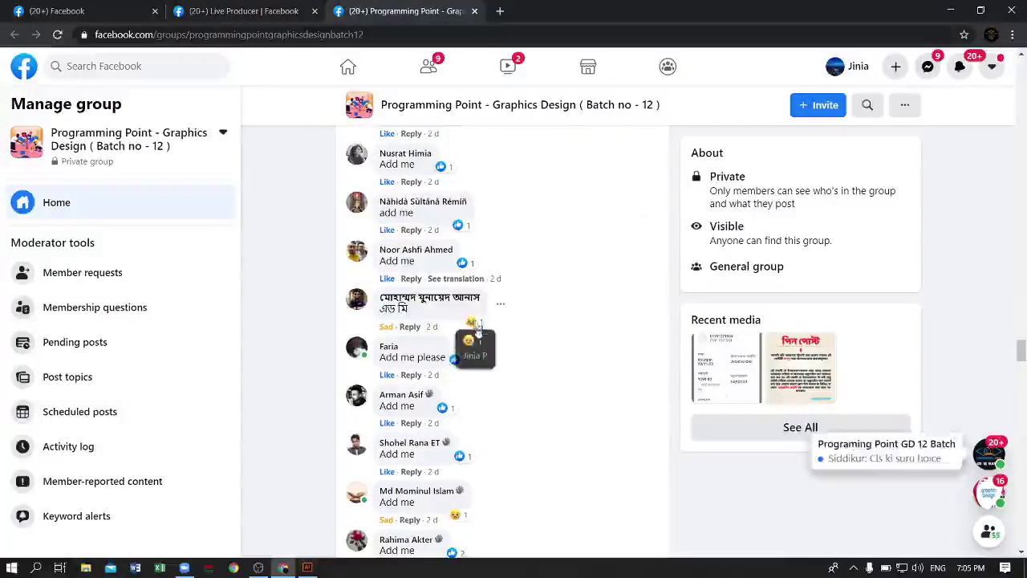
{"action": "scroll", "coordinate": [494, 332], "scroll_direction": "down", "scroll_amount": 2}
{"action": "mouse_move", "coordinate": [417, 345]}
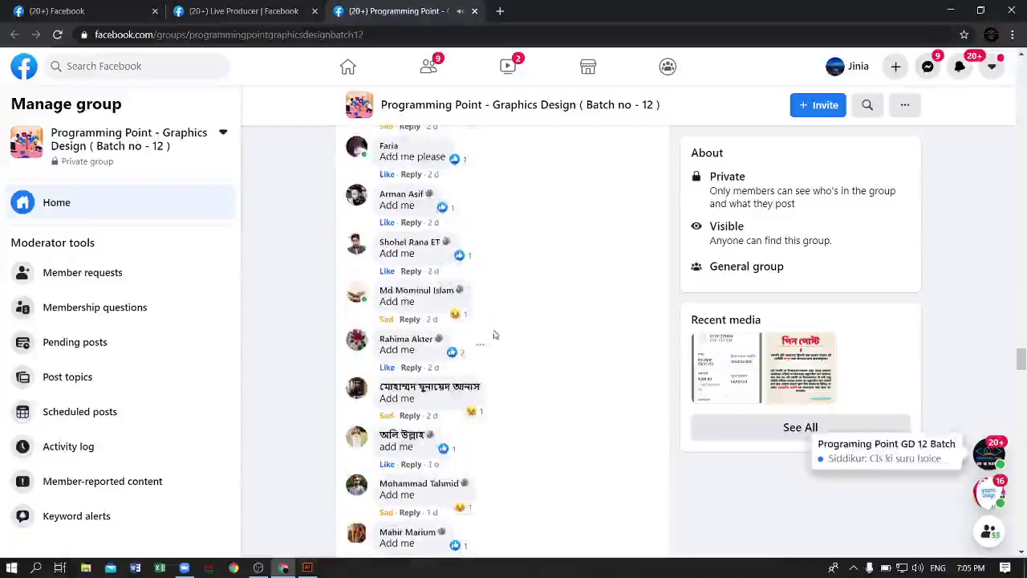
{"action": "scroll", "coordinate": [488, 349], "scroll_direction": "down", "scroll_amount": 2}
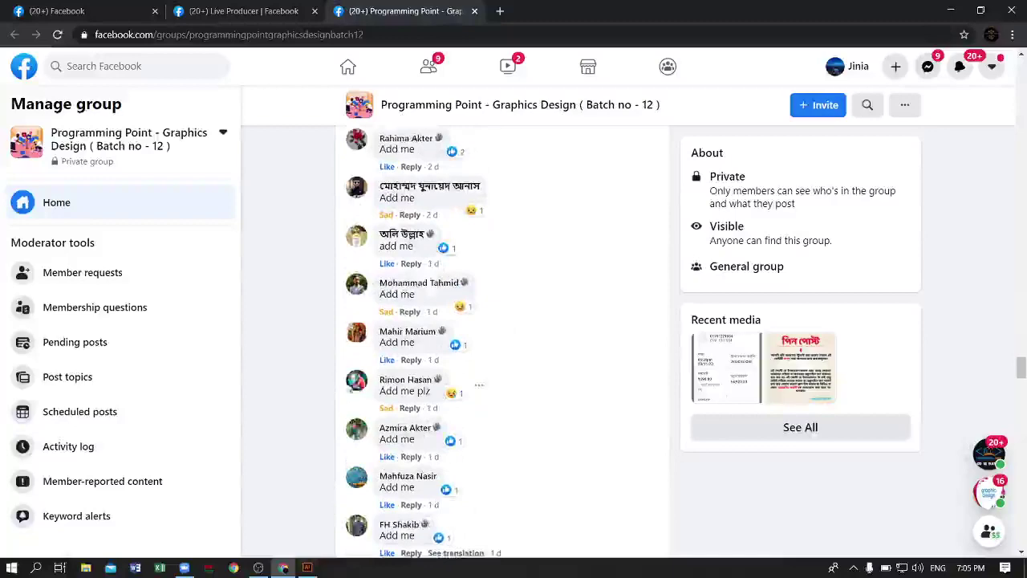
{"action": "scroll", "coordinate": [471, 406], "scroll_direction": "down", "scroll_amount": 5}
{"action": "scroll", "coordinate": [472, 406], "scroll_direction": "down", "scroll_amount": 5}
{"action": "scroll", "coordinate": [474, 407], "scroll_direction": "down", "scroll_amount": 5}
{"action": "scroll", "coordinate": [474, 407], "scroll_direction": "up", "scroll_amount": 5}
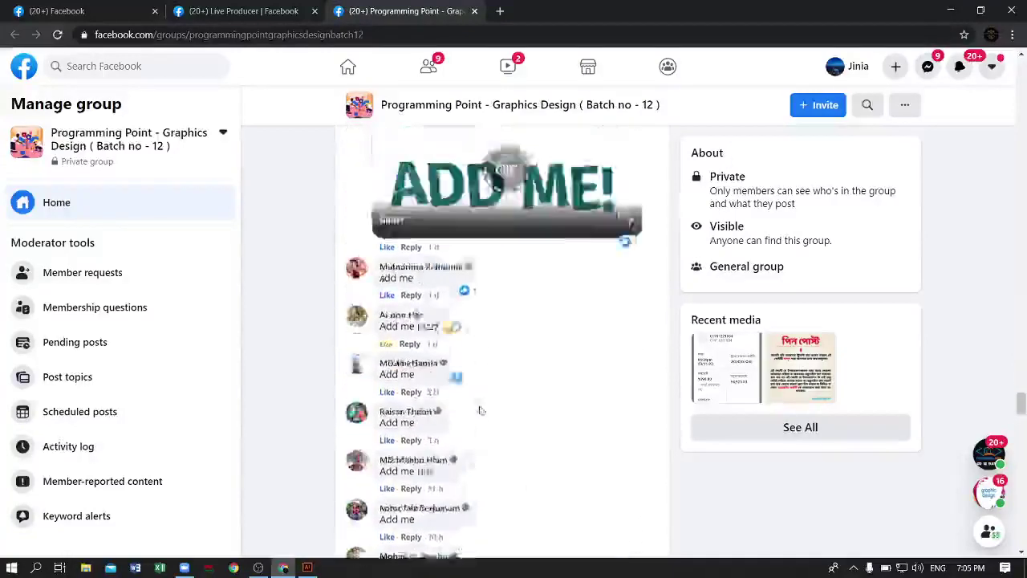
{"action": "scroll", "coordinate": [481, 409], "scroll_direction": "up", "scroll_amount": 5}
{"action": "scroll", "coordinate": [493, 425], "scroll_direction": "up", "scroll_amount": 5}
{"action": "scroll", "coordinate": [498, 439], "scroll_direction": "up", "scroll_amount": 5}
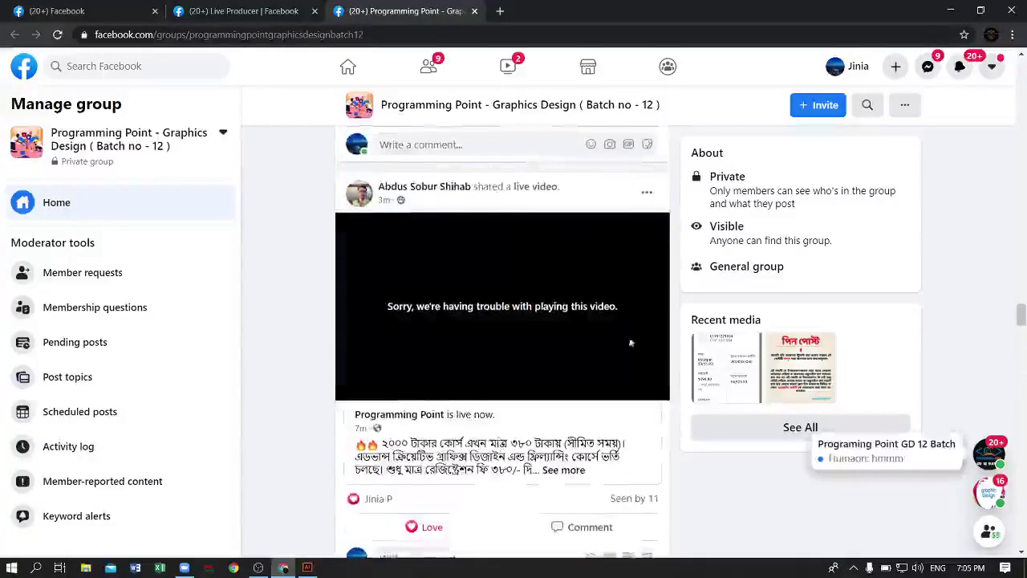
{"action": "scroll", "coordinate": [549, 473], "scroll_direction": "down", "scroll_amount": 3}
{"action": "scroll", "coordinate": [550, 473], "scroll_direction": "down", "scroll_amount": 3}
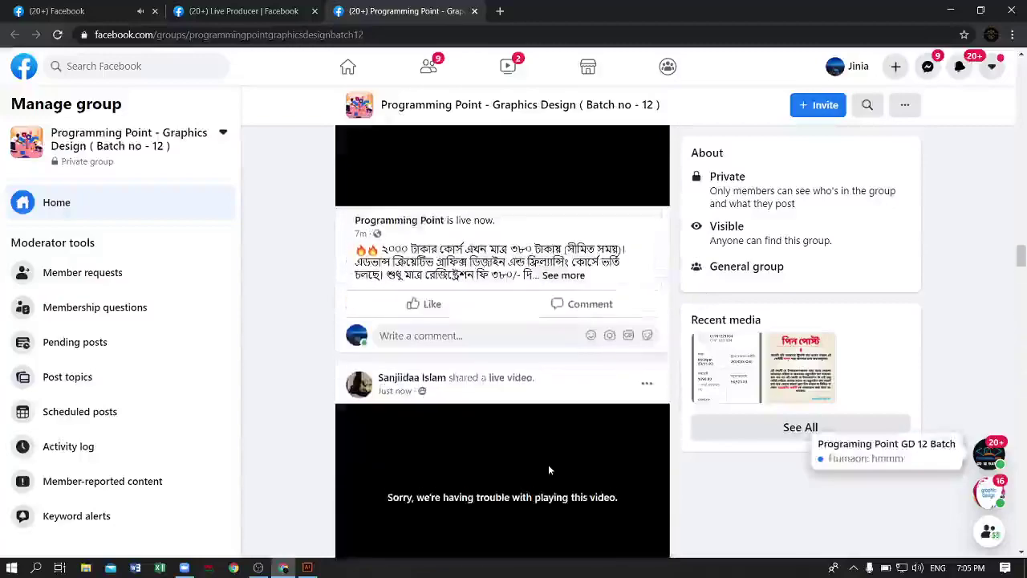
{"action": "scroll", "coordinate": [546, 470], "scroll_direction": "down", "scroll_amount": 3}
{"action": "scroll", "coordinate": [550, 470], "scroll_direction": "down", "scroll_amount": 3}
{"action": "scroll", "coordinate": [550, 470], "scroll_direction": "down", "scroll_amount": 3}
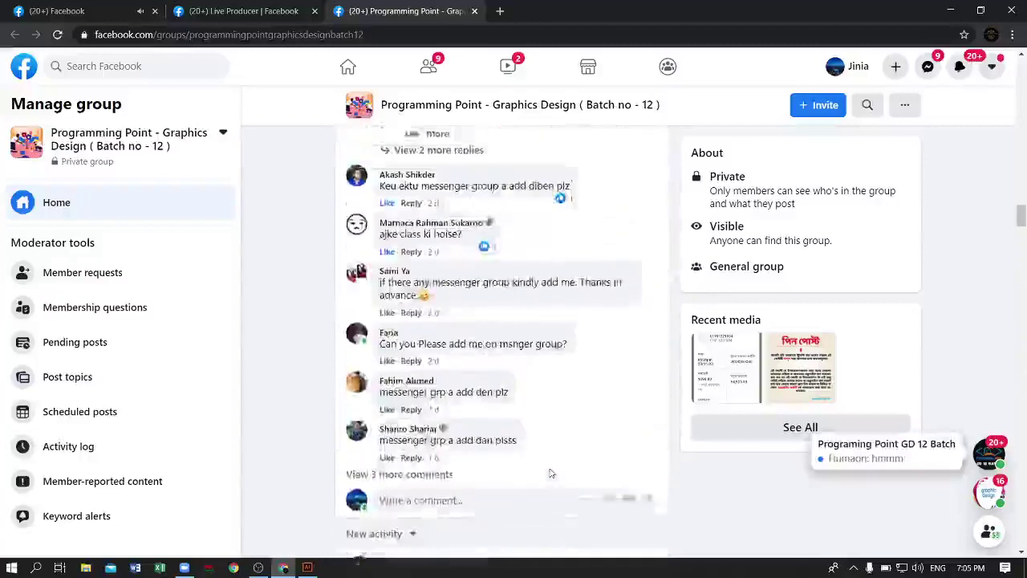
{"action": "scroll", "coordinate": [550, 470], "scroll_direction": "down", "scroll_amount": 3}
{"action": "scroll", "coordinate": [550, 473], "scroll_direction": "down", "scroll_amount": 3}
{"action": "scroll", "coordinate": [550, 473], "scroll_direction": "down", "scroll_amount": 3}
{"action": "scroll", "coordinate": [551, 473], "scroll_direction": "down", "scroll_amount": 3}
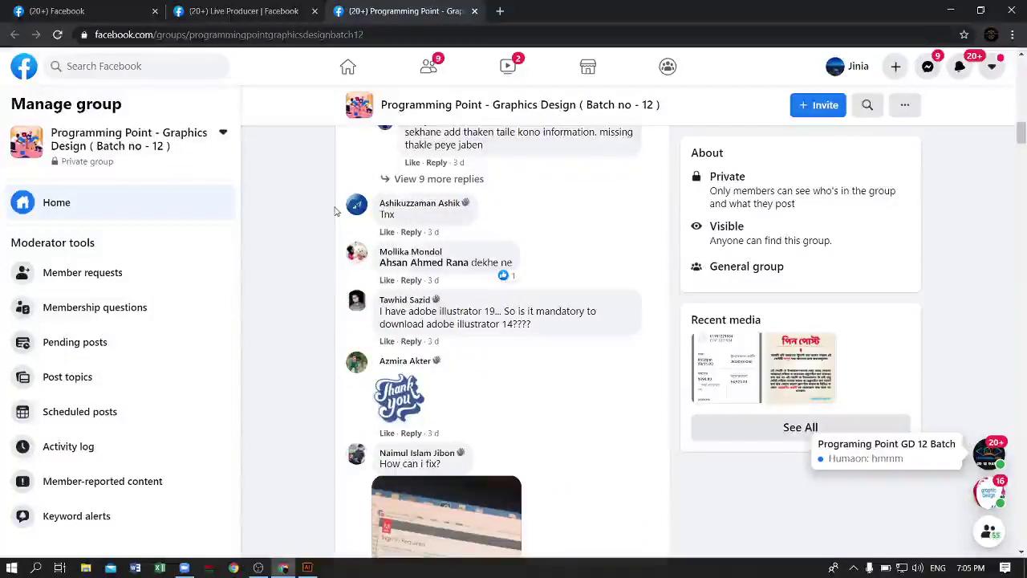
{"action": "scroll", "coordinate": [450, 321], "scroll_direction": "up", "scroll_amount": 10}
{"action": "scroll", "coordinate": [513, 353], "scroll_direction": "up", "scroll_amount": 10}
{"action": "scroll", "coordinate": [564, 384], "scroll_direction": "up", "scroll_amount": 10}
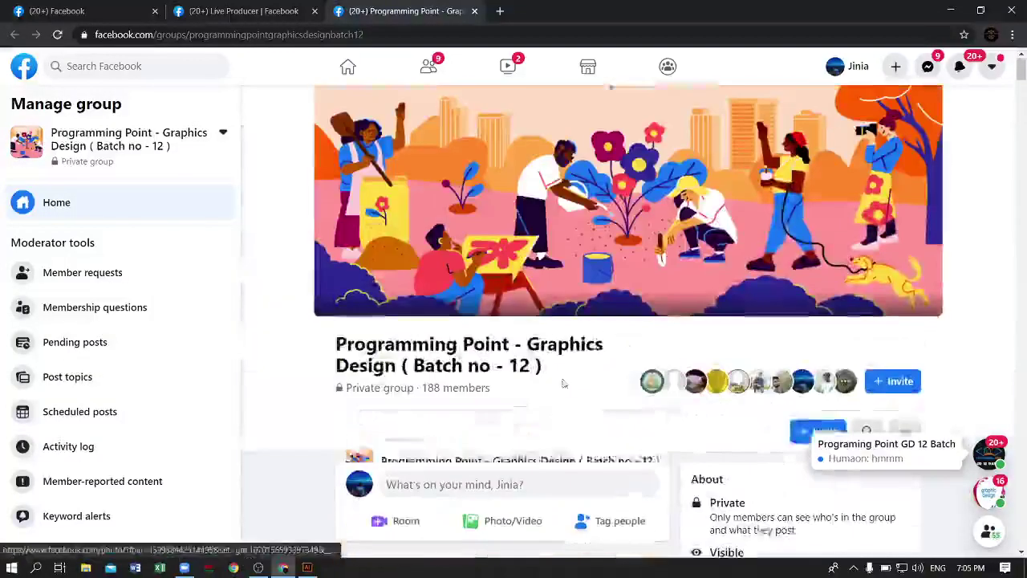
{"action": "scroll", "coordinate": [520, 393], "scroll_direction": "down", "scroll_amount": 1}
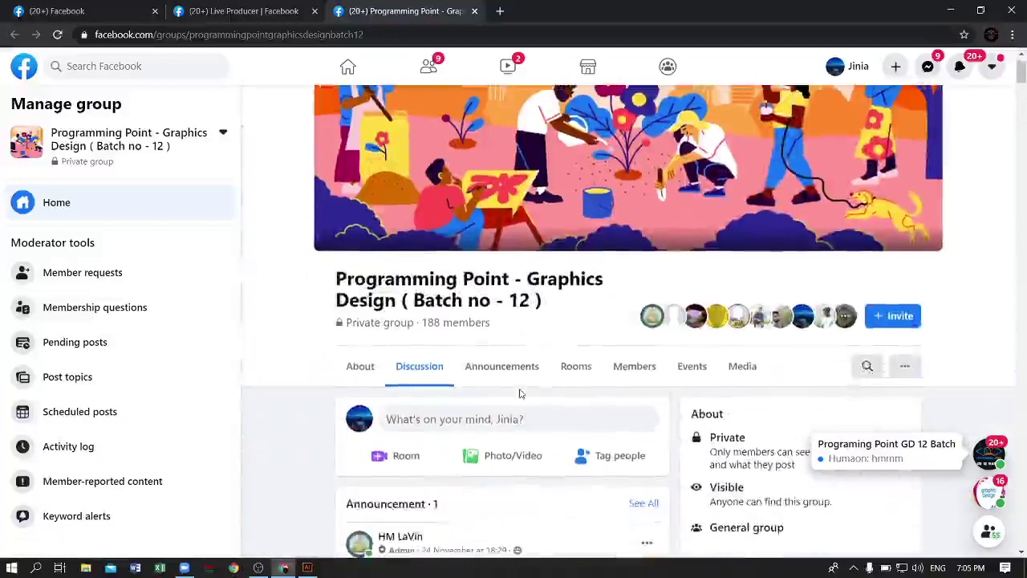
{"action": "scroll", "coordinate": [519, 389], "scroll_direction": "down", "scroll_amount": 4}
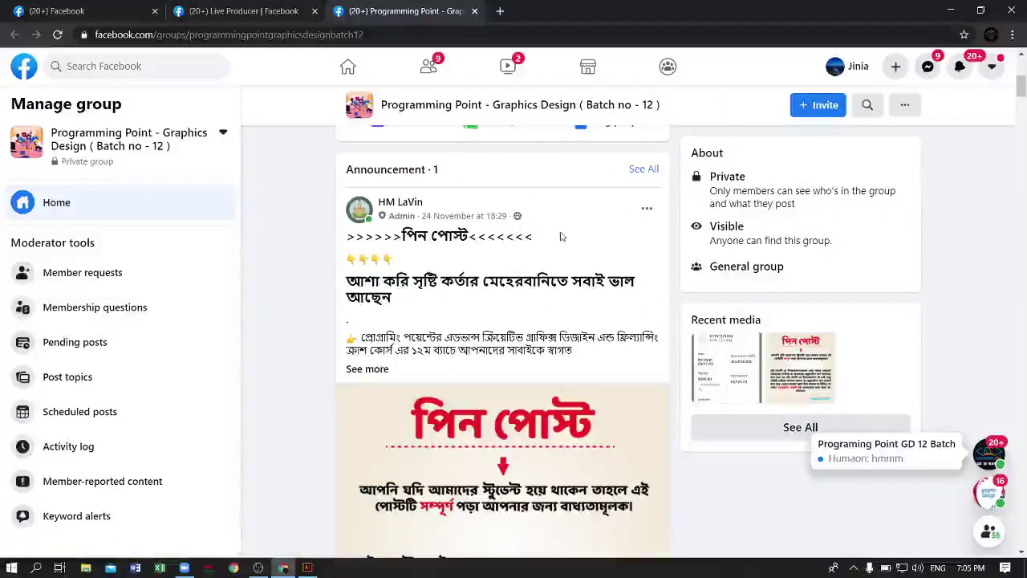
Select the pinned post's title and emoji lines, then minimize the browser
{"action": "left_click_drag", "start_coordinate": [536, 237], "coordinate": [355, 231]}
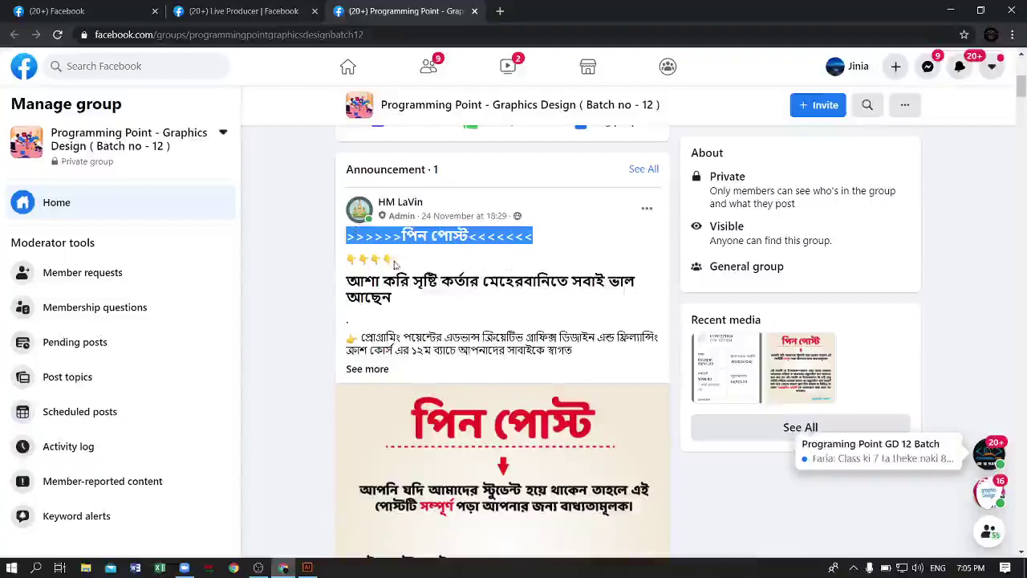
{"action": "left_click_drag", "start_coordinate": [398, 260], "coordinate": [347, 261]}
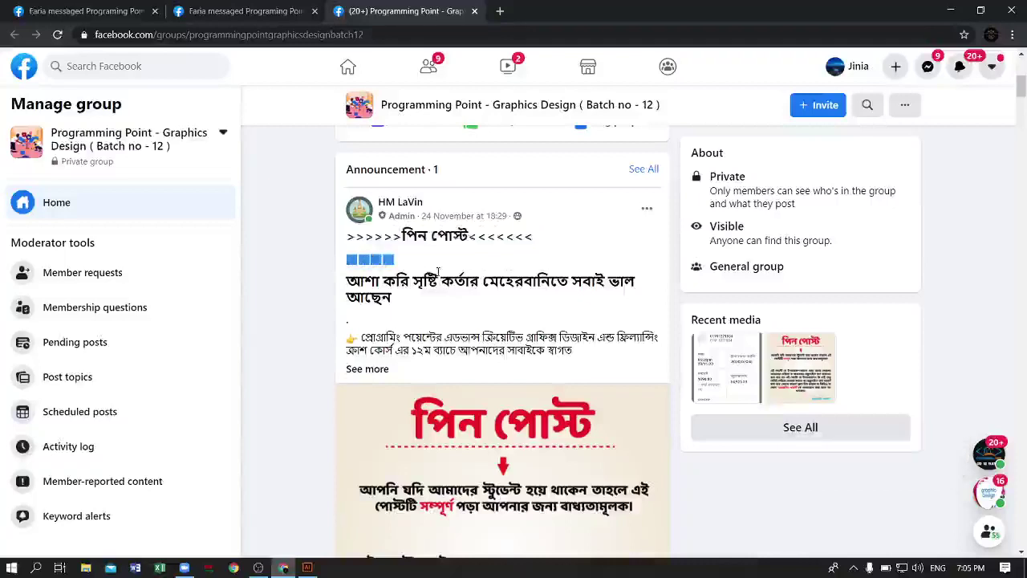
{"action": "left_click_drag", "start_coordinate": [535, 238], "coordinate": [383, 237]}
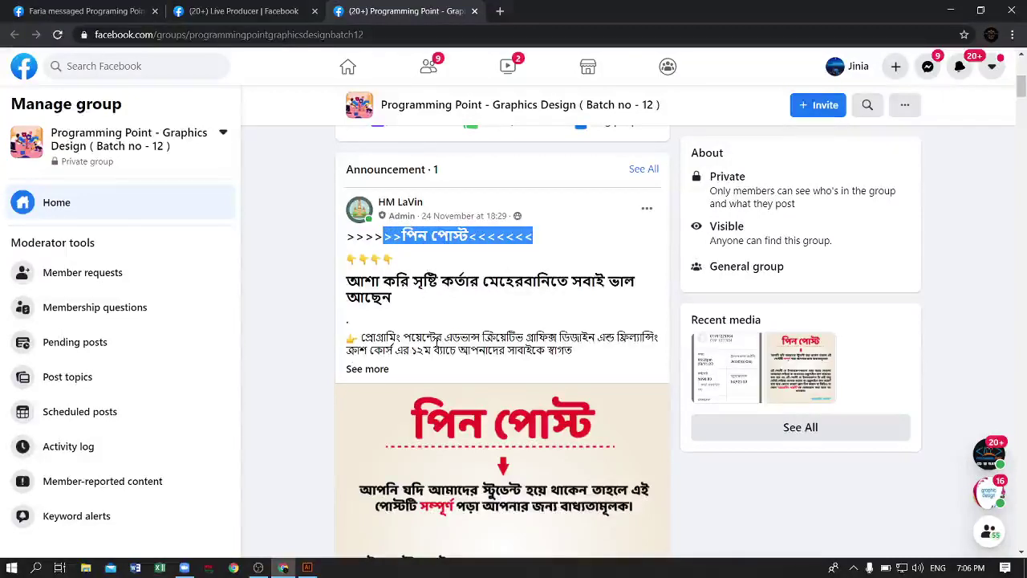
{"action": "scroll", "coordinate": [653, 409], "scroll_direction": "down", "scroll_amount": 5}
{"action": "scroll", "coordinate": [653, 409], "scroll_direction": "down", "scroll_amount": 4}
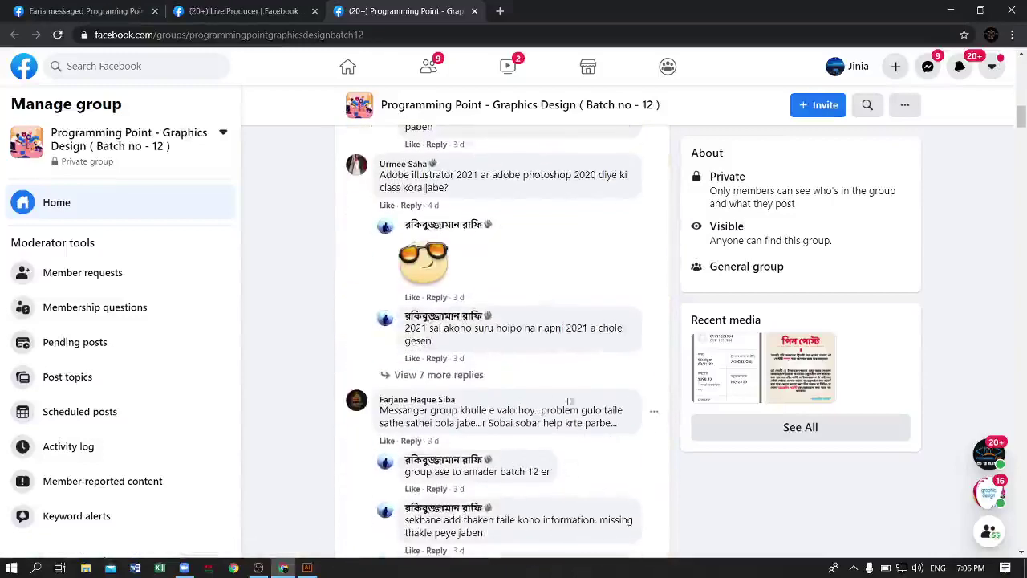
{"action": "scroll", "coordinate": [570, 401], "scroll_direction": "up", "scroll_amount": 3}
{"action": "scroll", "coordinate": [590, 399], "scroll_direction": "up", "scroll_amount": 2}
{"action": "scroll", "coordinate": [592, 398], "scroll_direction": "up", "scroll_amount": 4}
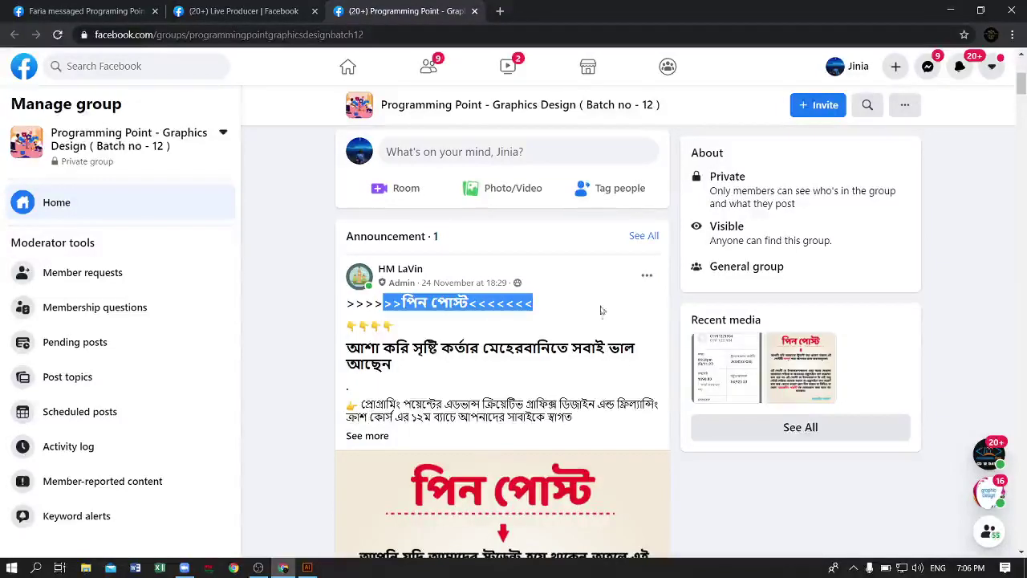
{"action": "scroll", "coordinate": [940, 231], "scroll_direction": "up", "scroll_amount": 4}
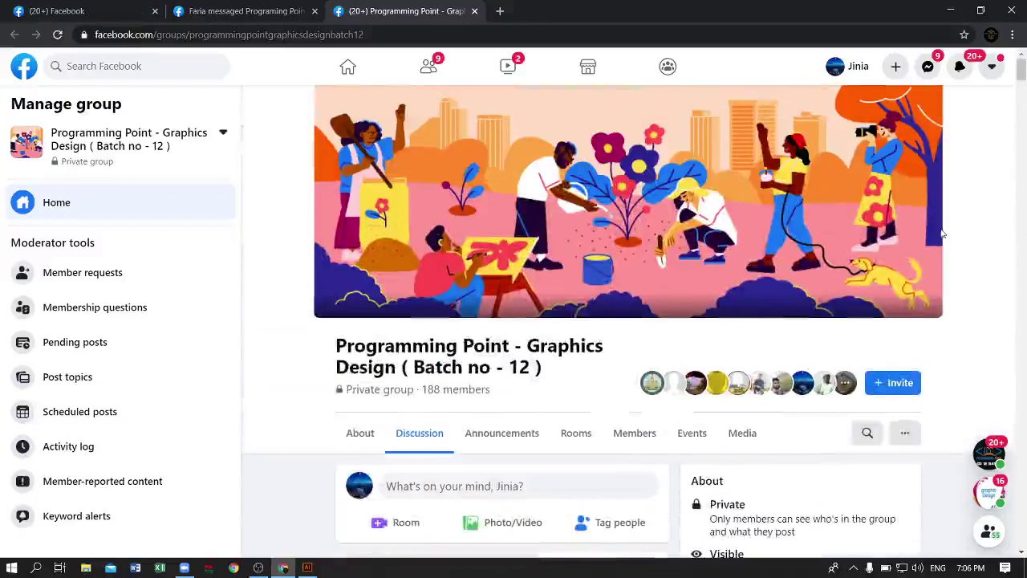
{"action": "left_click", "coordinate": [952, 11]}
Refresh the Windows desktop from its right-click menu
{"action": "right_click", "coordinate": [603, 187]}
{"action": "left_click", "coordinate": [634, 225]}
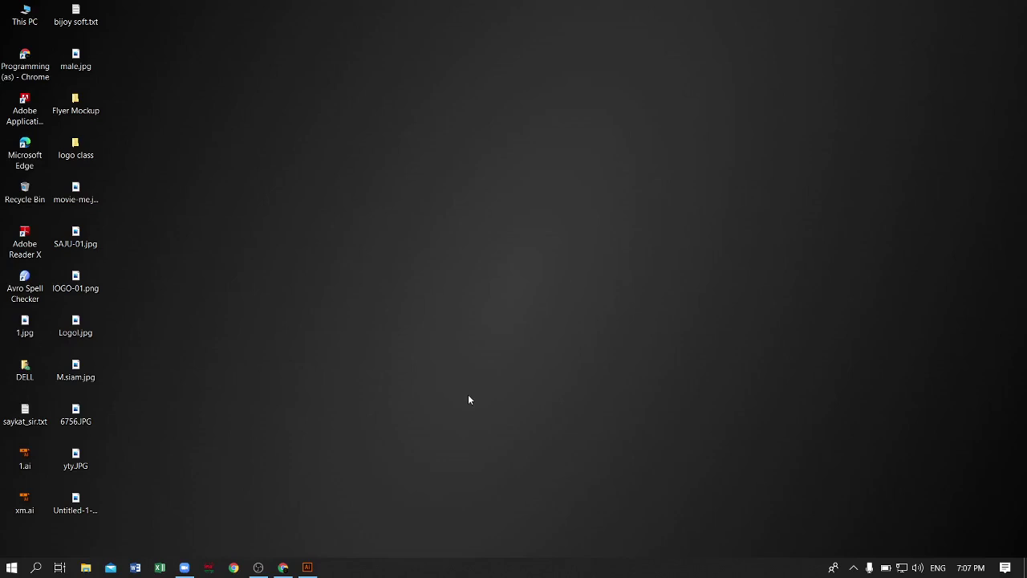
Create a new Web-profile document, 1280 × 800 px, High (300 ppi), pixel-grid alignment off
{"action": "left_click", "coordinate": [314, 567]}
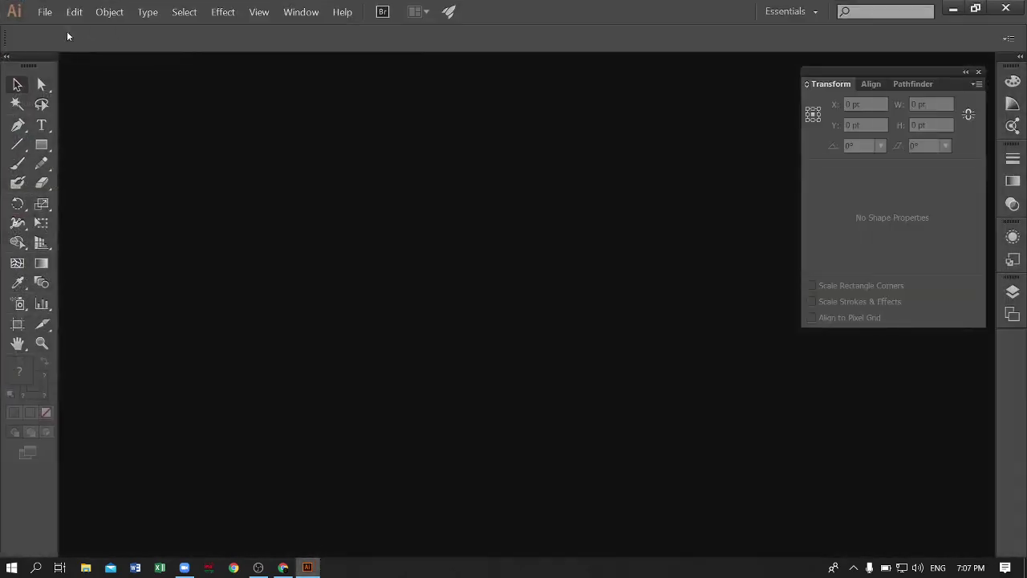
{"action": "left_click", "coordinate": [46, 13]}
{"action": "left_click", "coordinate": [58, 27]}
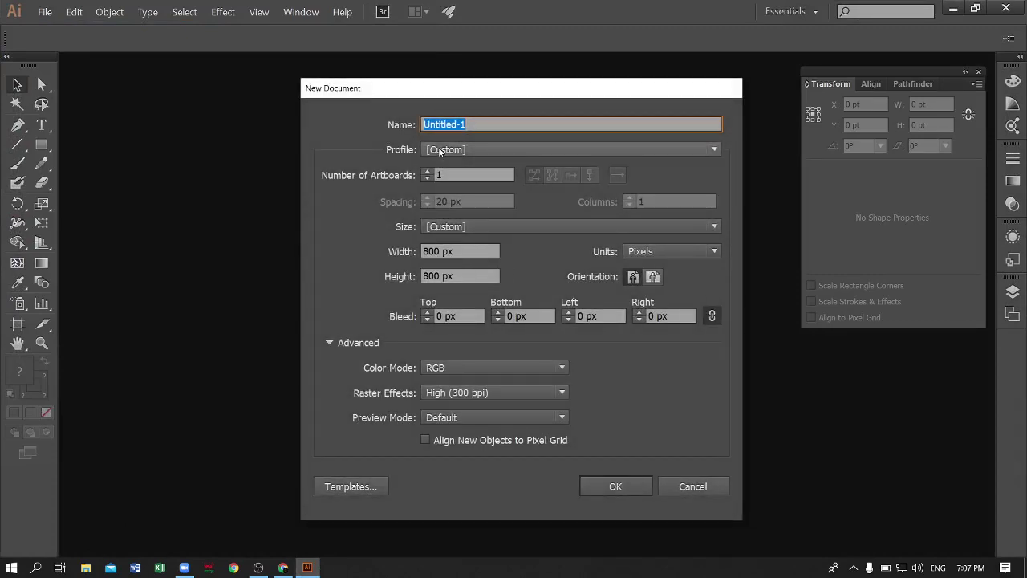
{"action": "left_click", "coordinate": [441, 151]}
{"action": "left_click", "coordinate": [447, 206]}
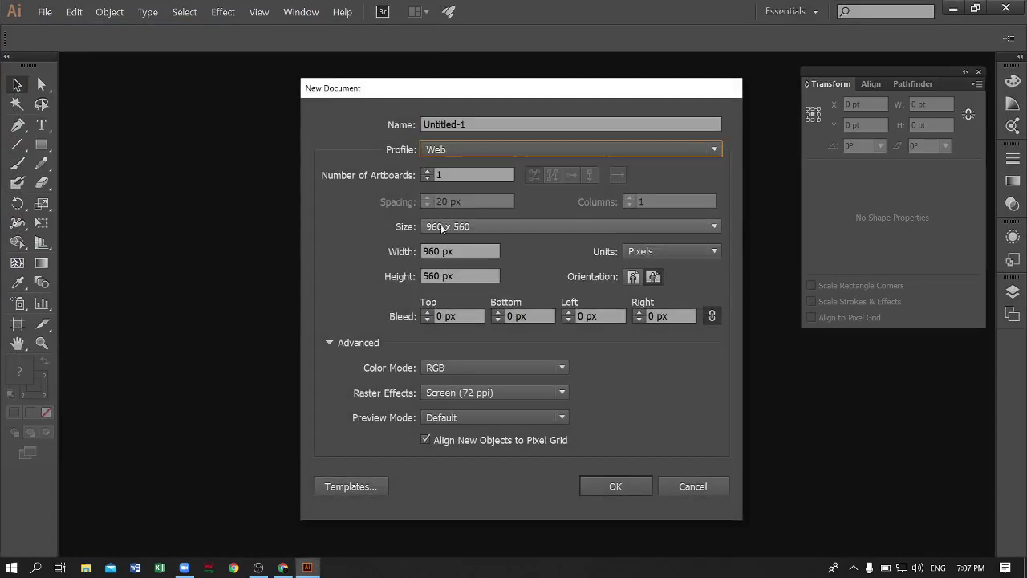
{"action": "left_click", "coordinate": [450, 228]}
{"action": "left_click", "coordinate": [463, 336]}
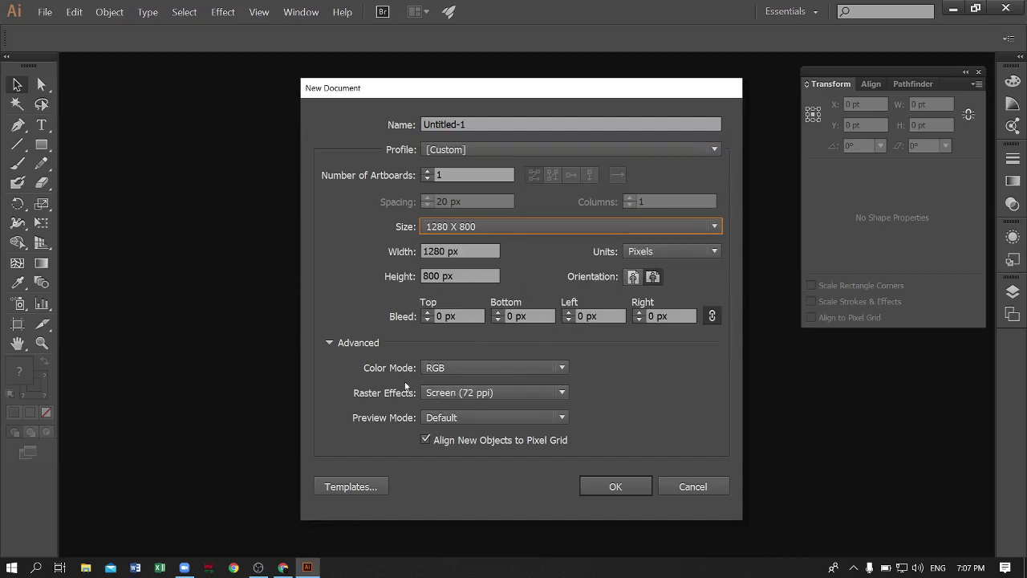
{"action": "left_click", "coordinate": [466, 397]}
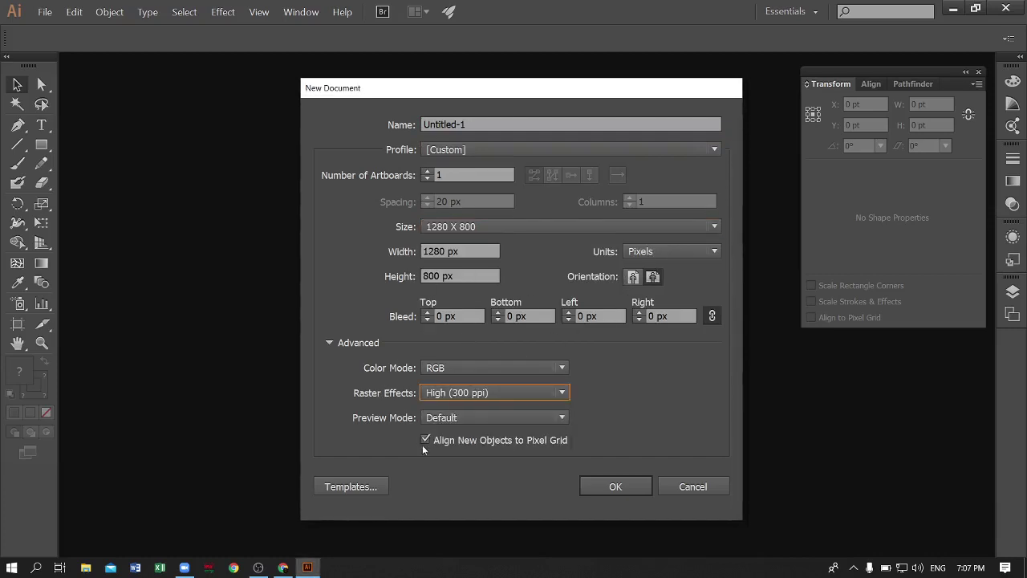
{"action": "left_click", "coordinate": [424, 440]}
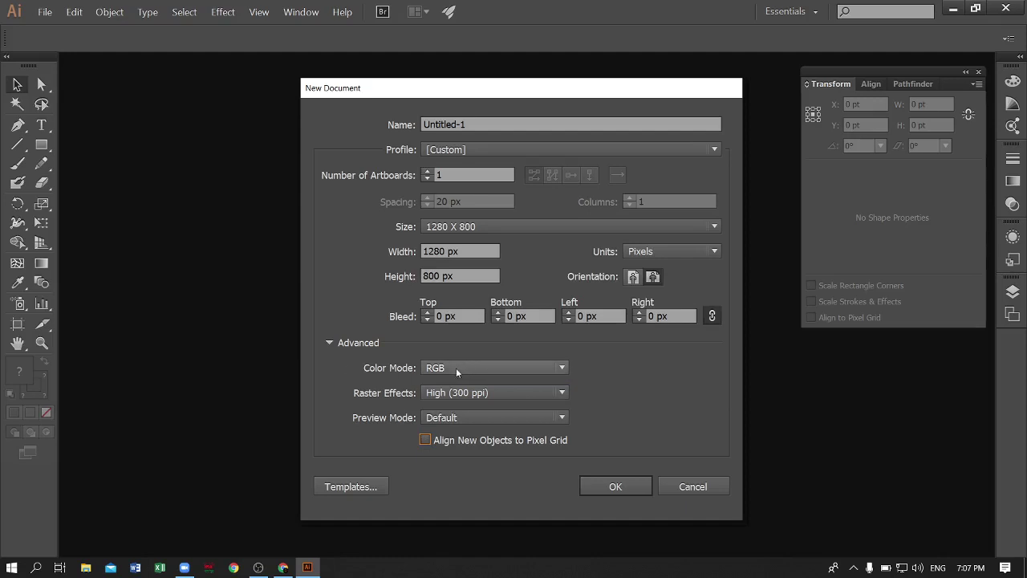
{"action": "left_click", "coordinate": [584, 496]}
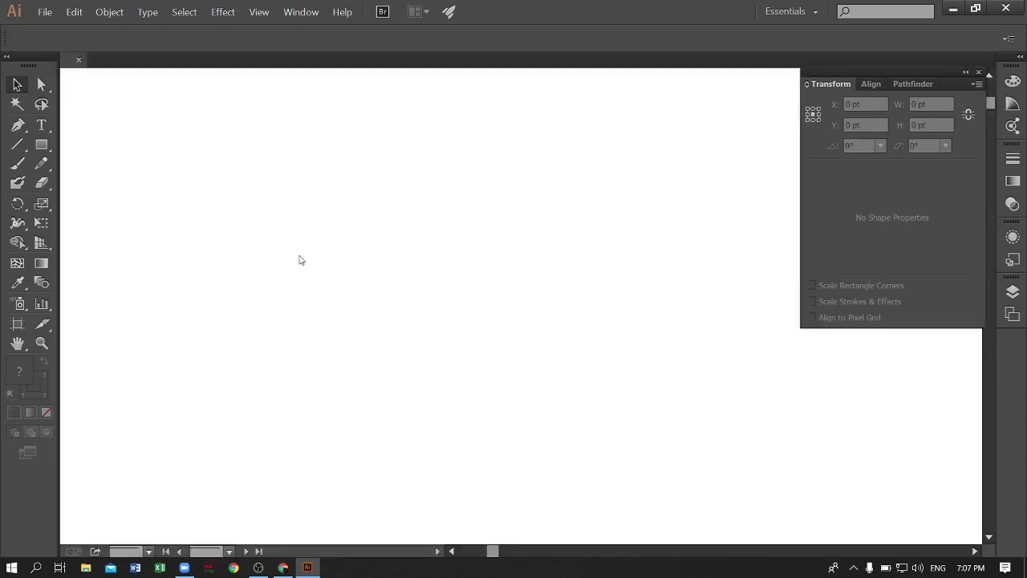
{"action": "left_click", "coordinate": [41, 144]}
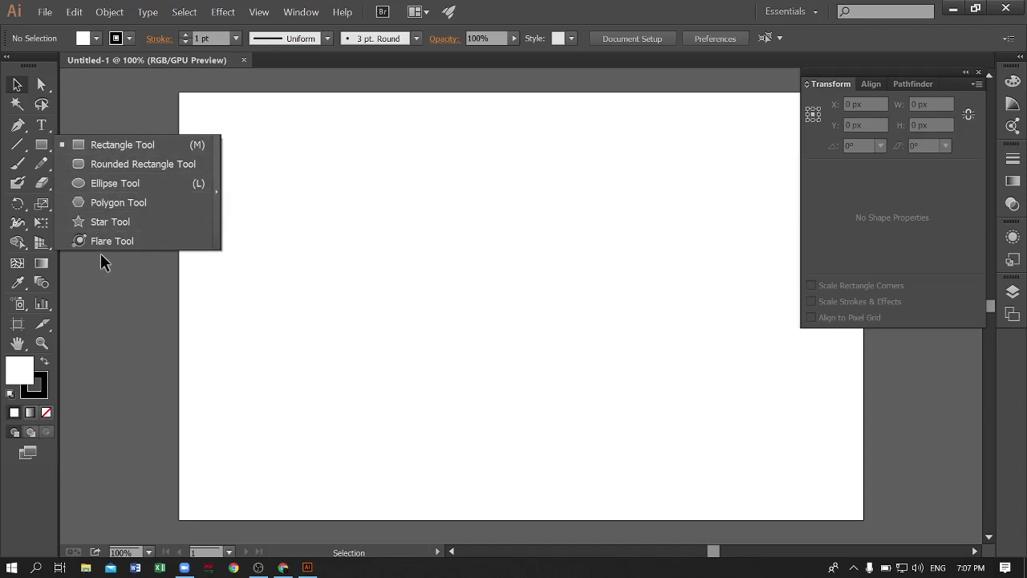
Draw a hexagon near the artboard's top-left and fill it crimson
{"action": "left_click", "coordinate": [102, 204]}
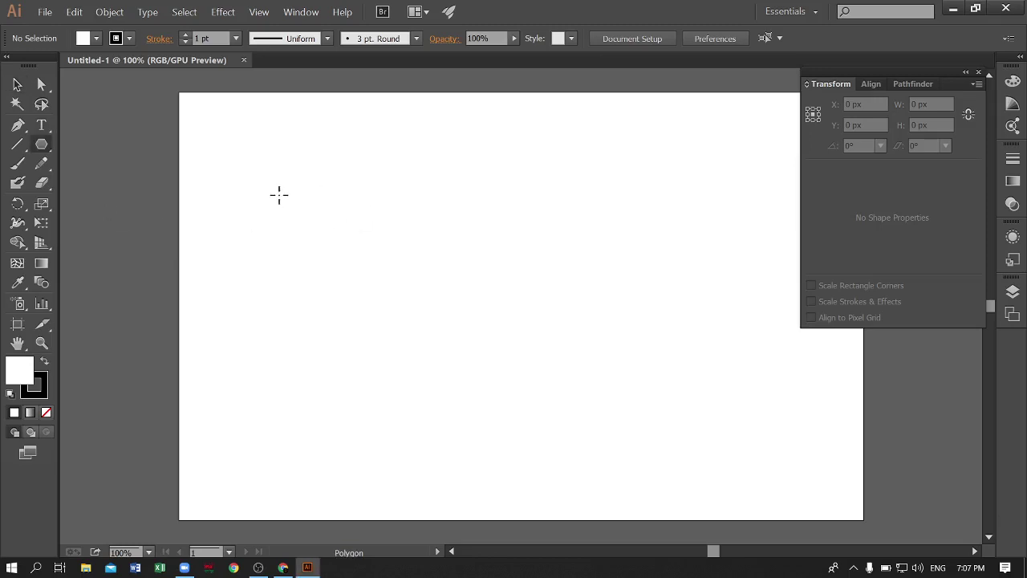
{"action": "left_click_drag", "start_coordinate": [266, 174], "coordinate": [297, 217]}
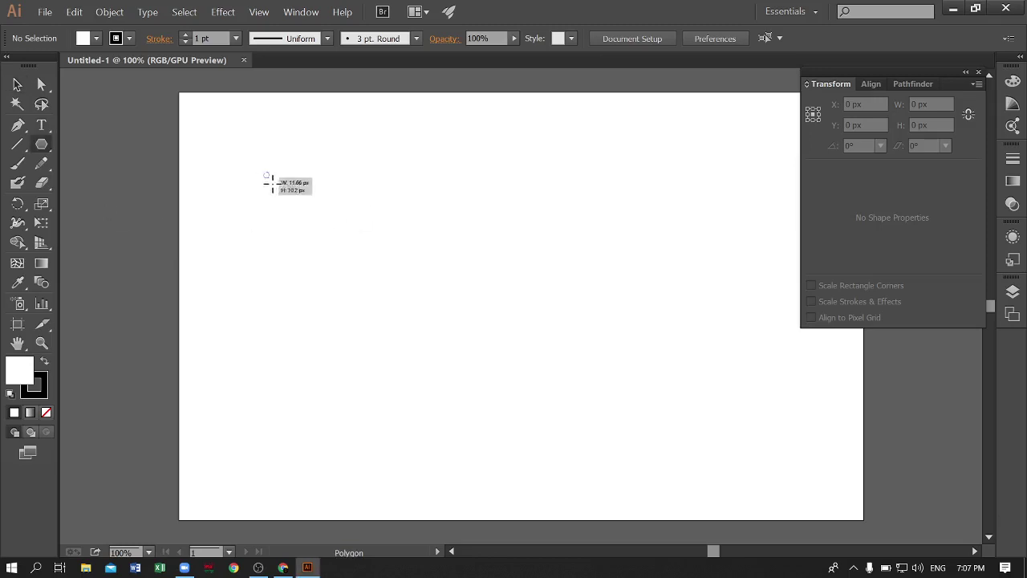
{"action": "left_click", "coordinate": [96, 38]}
{"action": "left_click", "coordinate": [123, 65]}
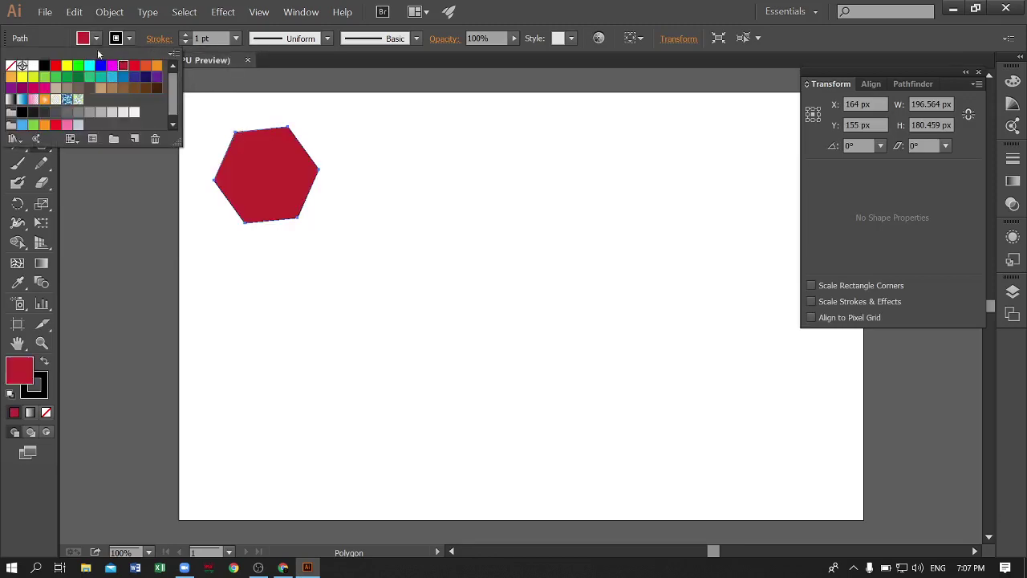
{"action": "key", "text": "Escape"}
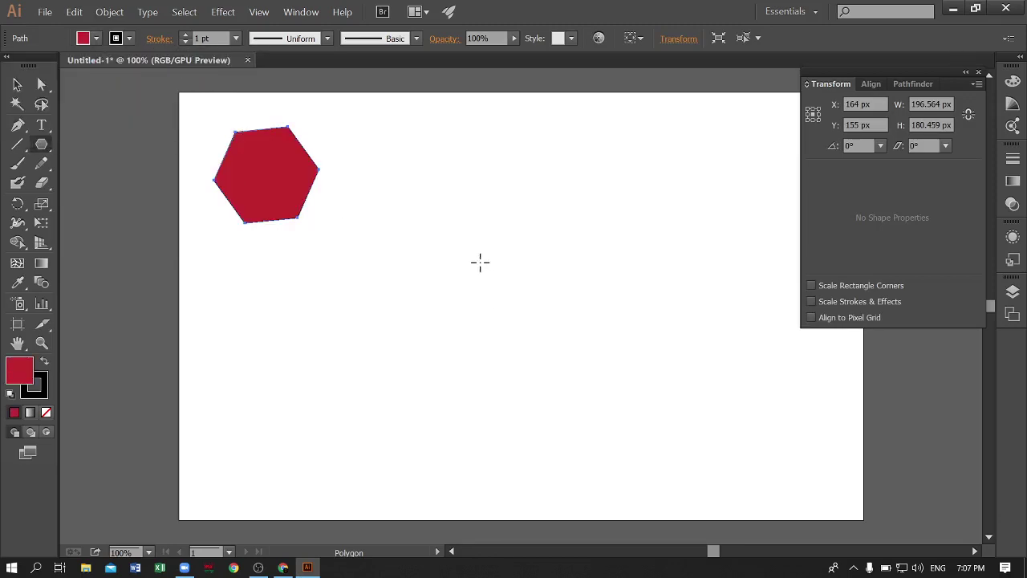
Draw a second crimson hexagon and move it level beside the first
{"action": "left_click_drag", "start_coordinate": [427, 187], "coordinate": [453, 234]}
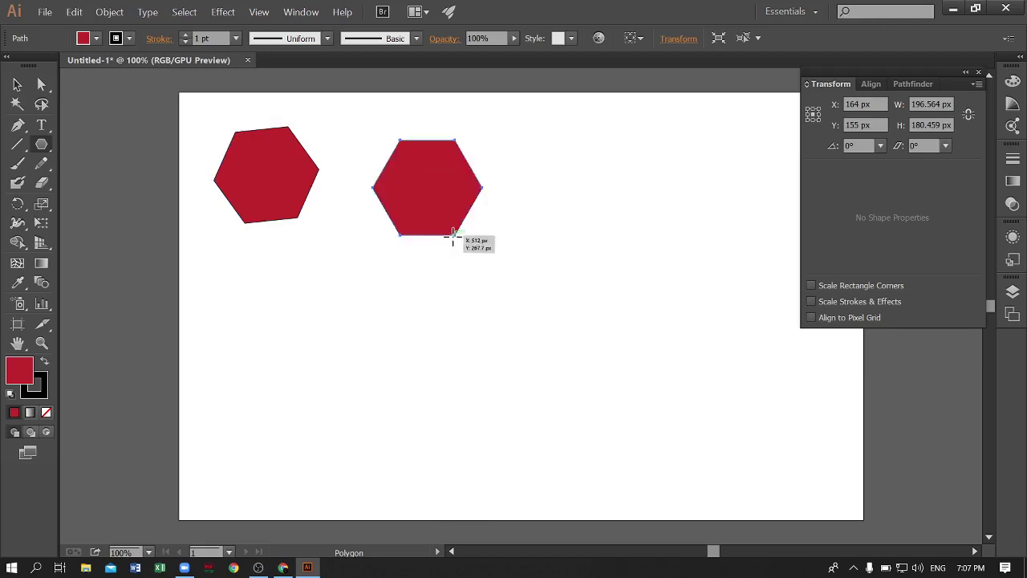
{"action": "key", "text": "v"}
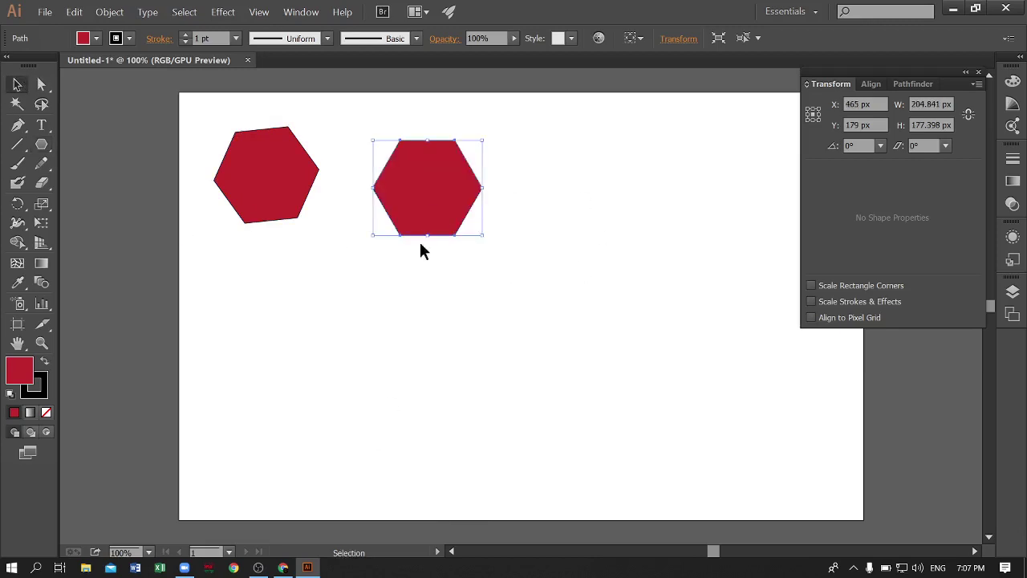
{"action": "left_click_drag", "start_coordinate": [448, 191], "coordinate": [430, 168]}
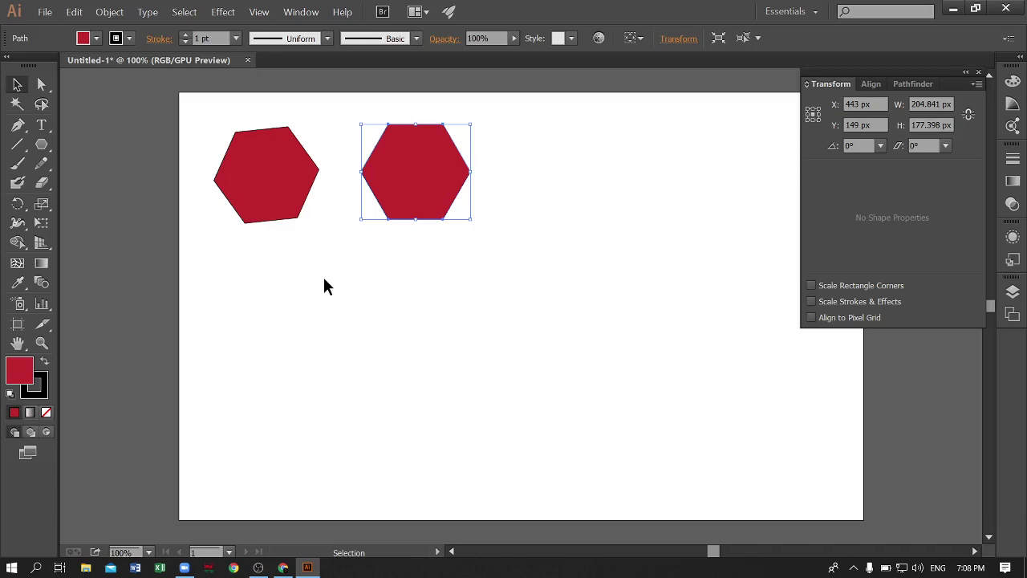
{"action": "left_click_drag", "start_coordinate": [463, 266], "coordinate": [190, 151]}
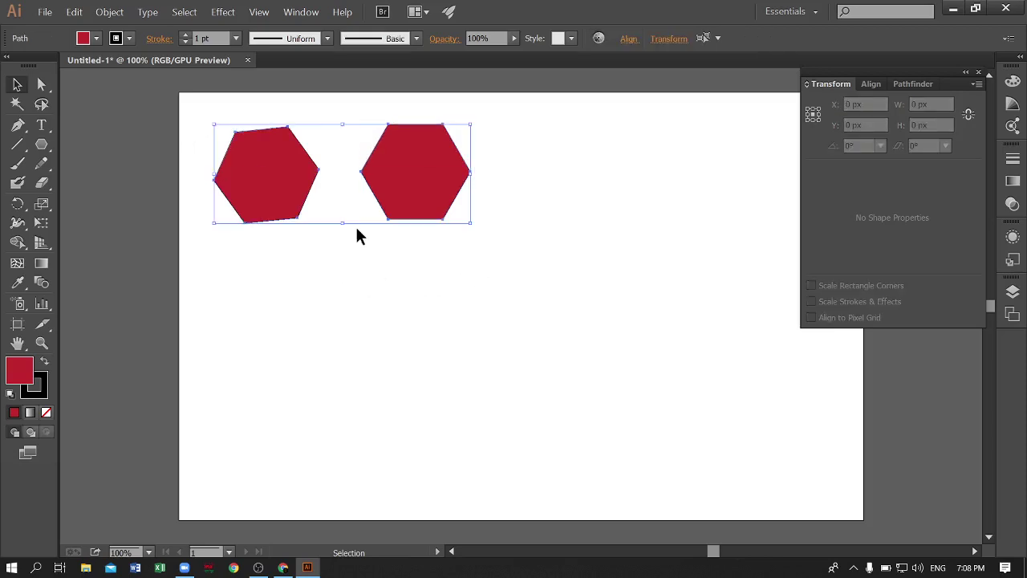
Delete both hexagons and close the Transform/Align/Pathfinder panel group
{"action": "key", "text": "Delete"}
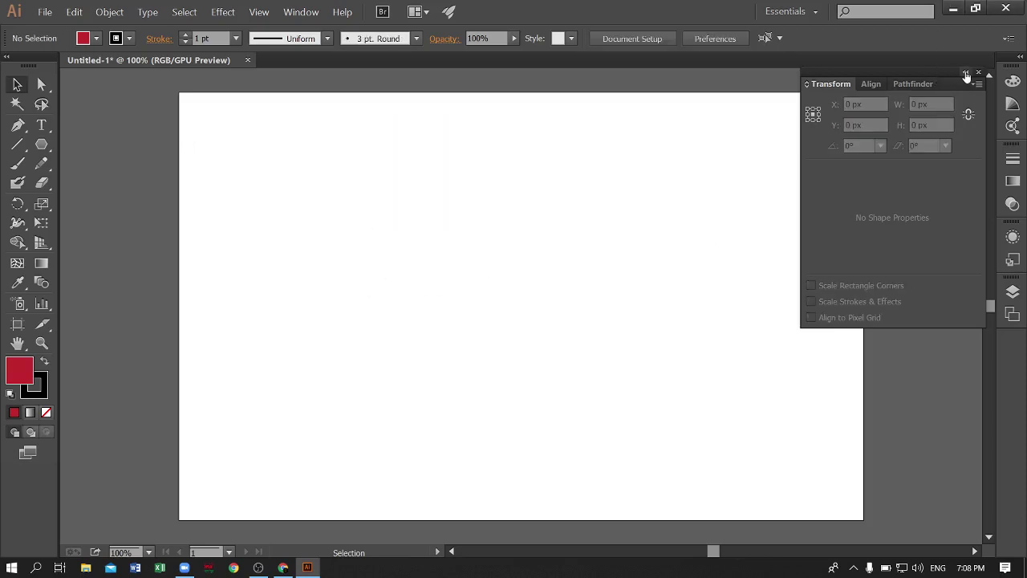
{"action": "left_click", "coordinate": [966, 75]}
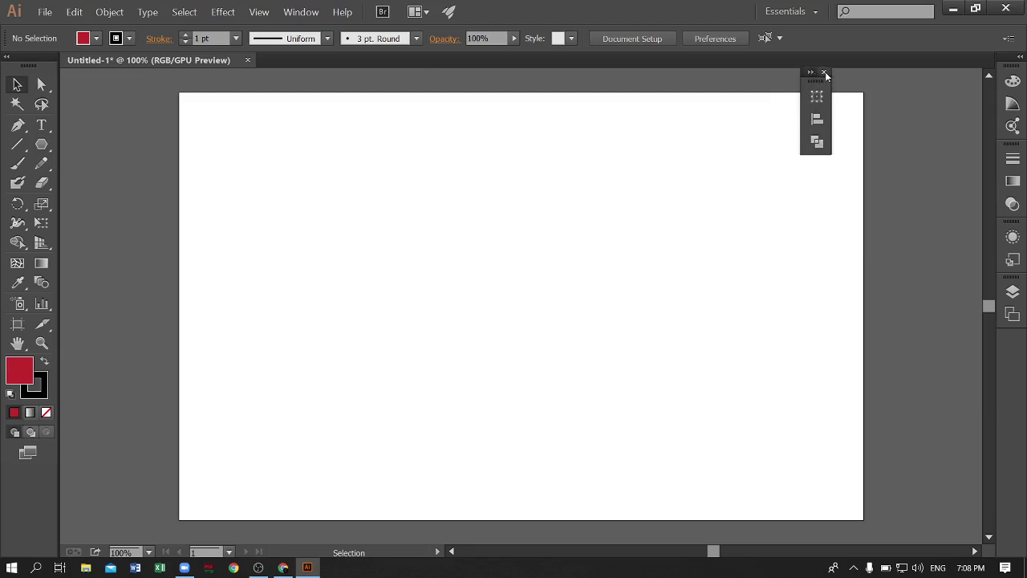
{"action": "left_click", "coordinate": [823, 72]}
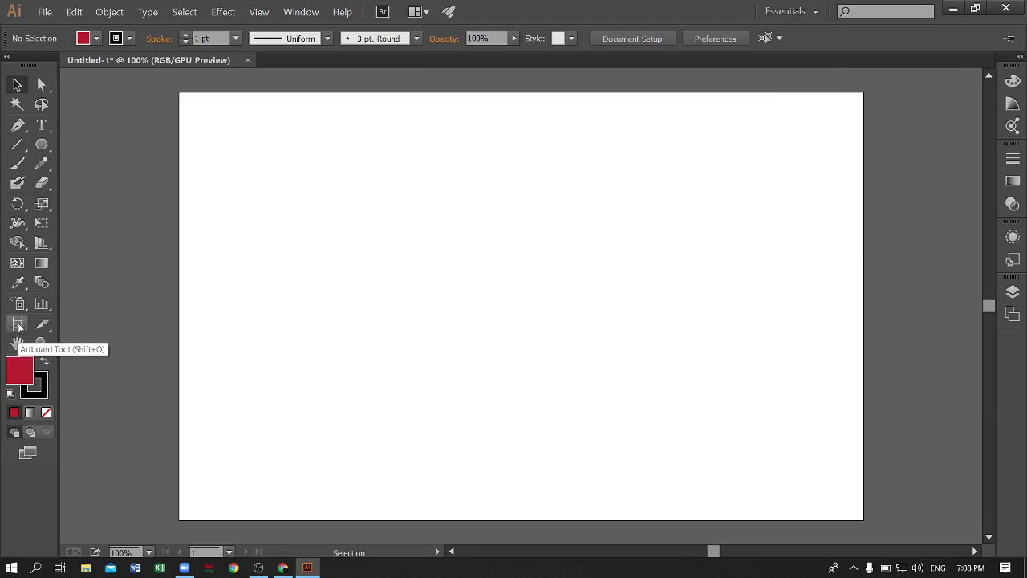
Pan the artboard slightly left, zoom to 150%, then zoom back out
{"action": "left_click", "coordinate": [43, 147]}
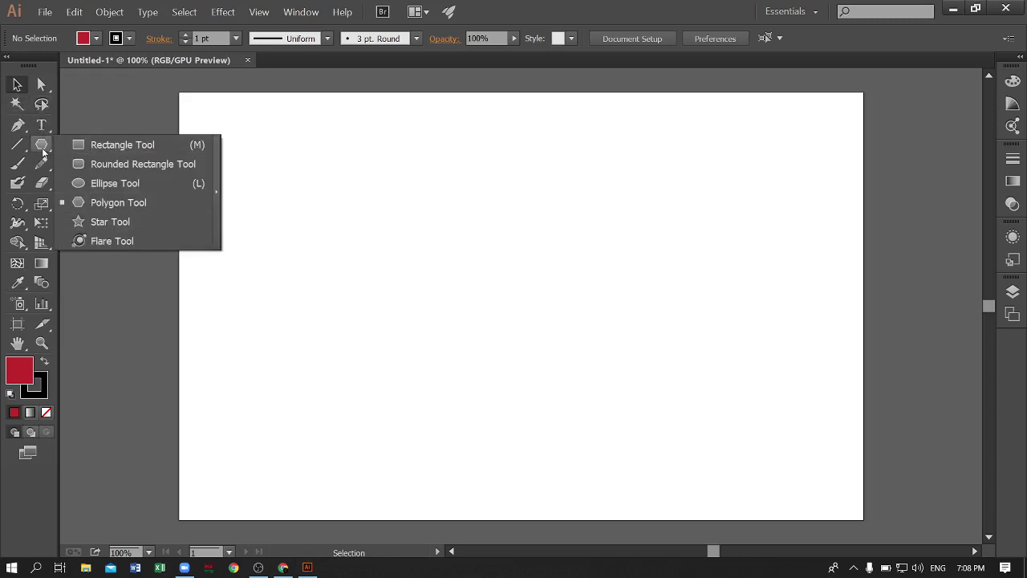
{"action": "left_click", "coordinate": [86, 317]}
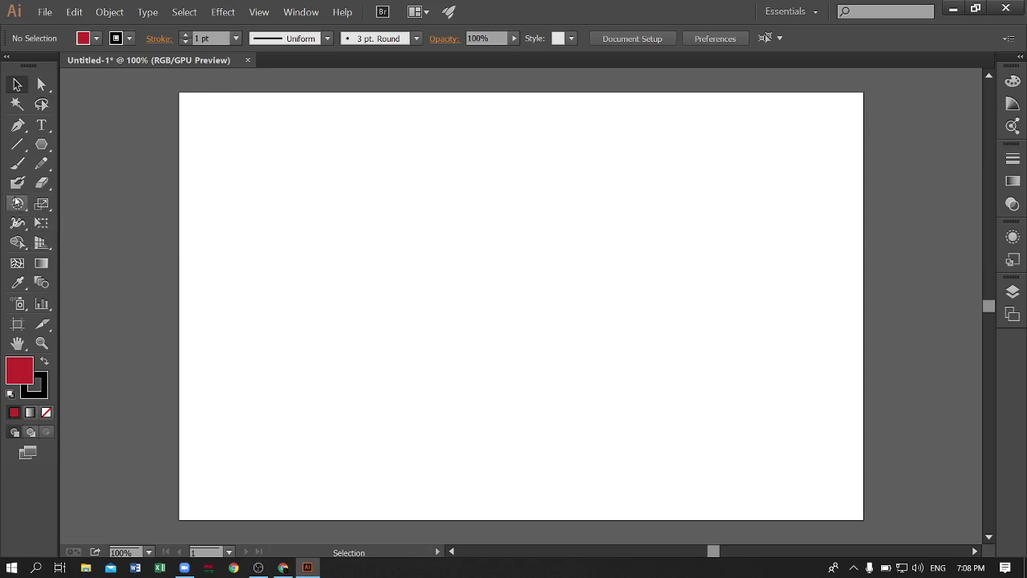
{"action": "key", "text": "space"}
{"action": "left_click_drag", "start_coordinate": [362, 298], "coordinate": [340, 299]}
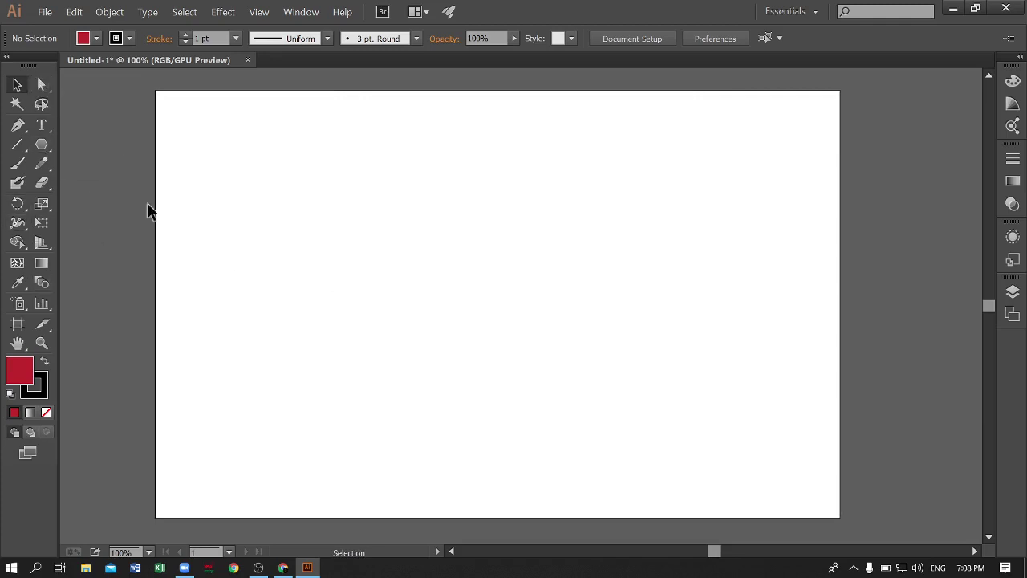
{"action": "key", "text": "ctrl+equal"}
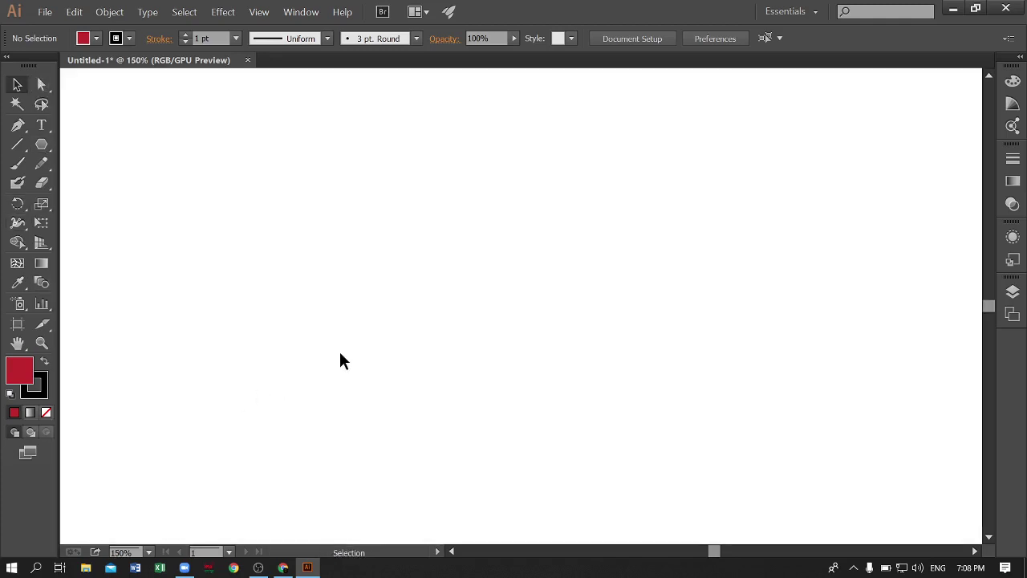
{"action": "key", "text": "ctrl+minus"}
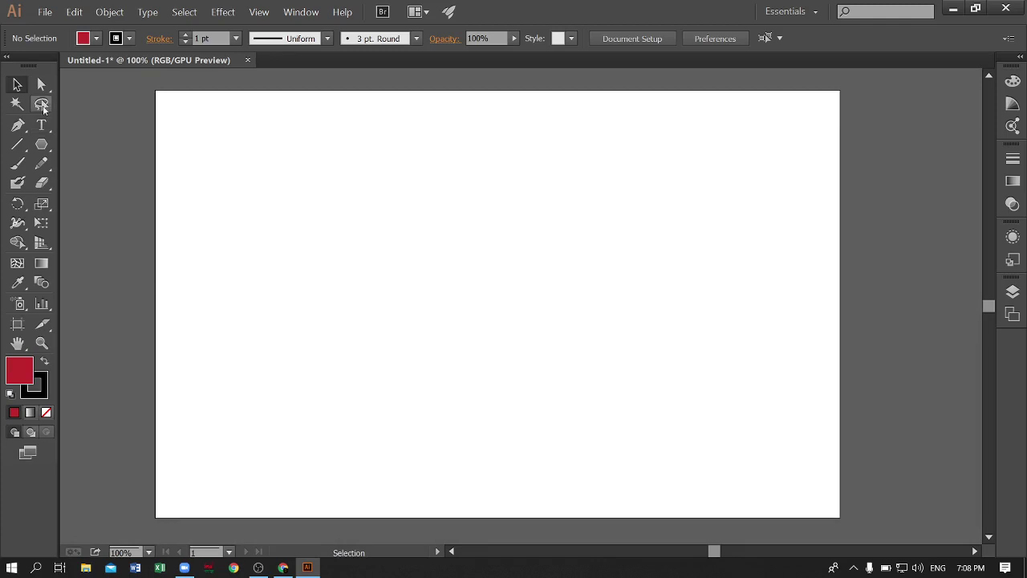
Draw a circle with purple fill and no stroke, then move and enlarge it
{"action": "left_click", "coordinate": [42, 145]}
{"action": "left_click", "coordinate": [81, 184]}
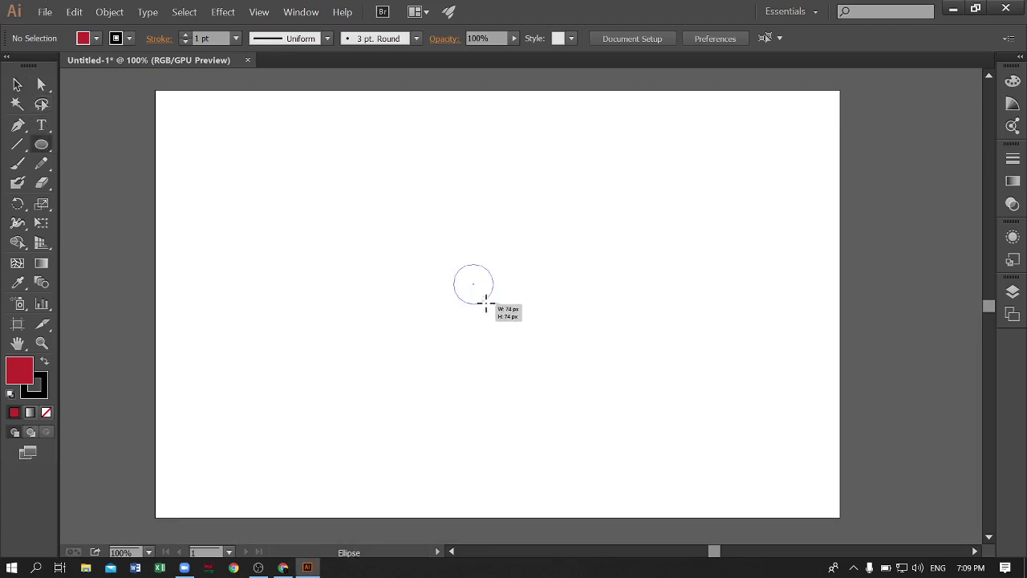
{"action": "left_click_drag", "start_coordinate": [474, 285], "coordinate": [498, 308]}
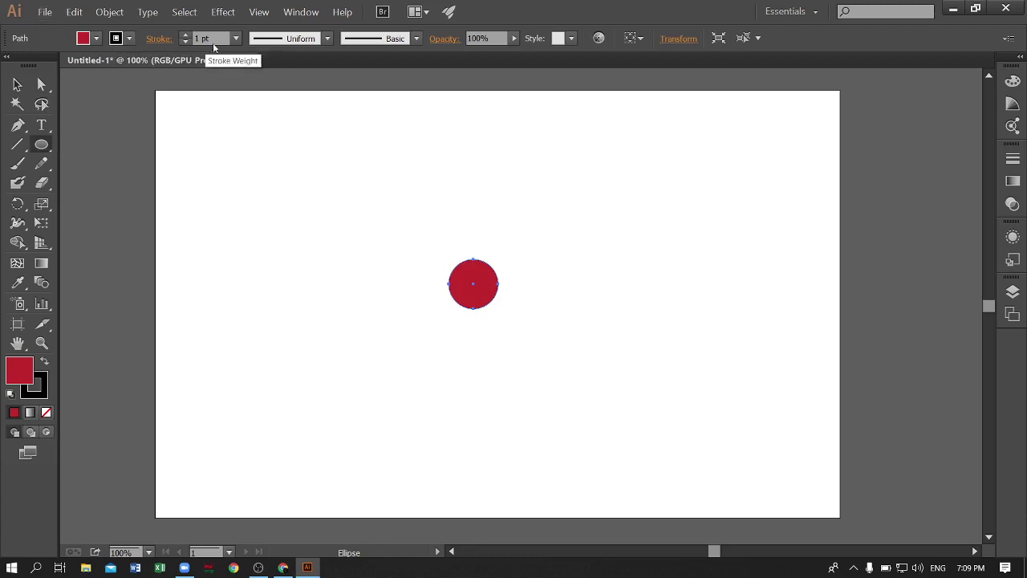
{"action": "left_click", "coordinate": [116, 38]}
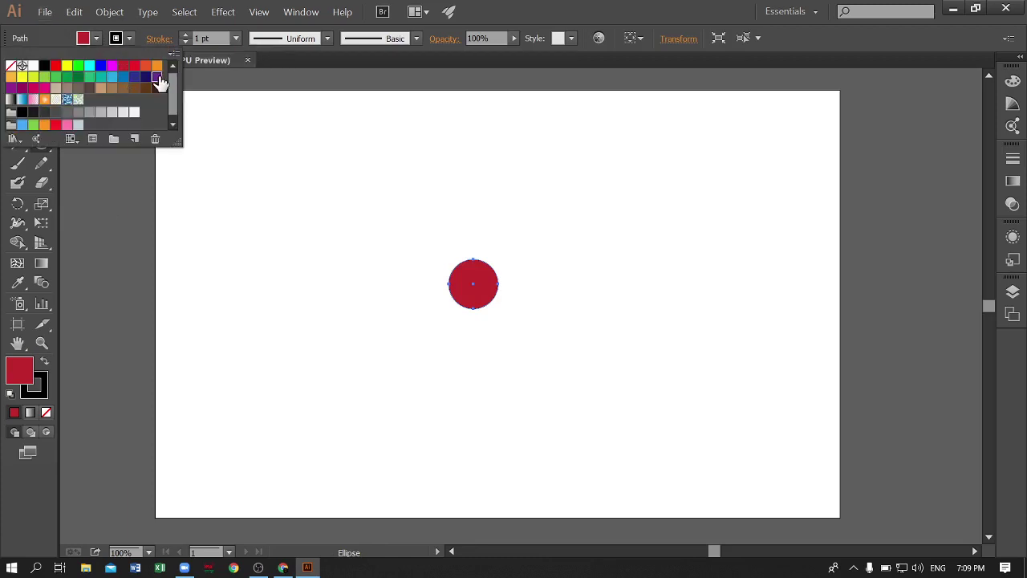
{"action": "left_click", "coordinate": [156, 76]}
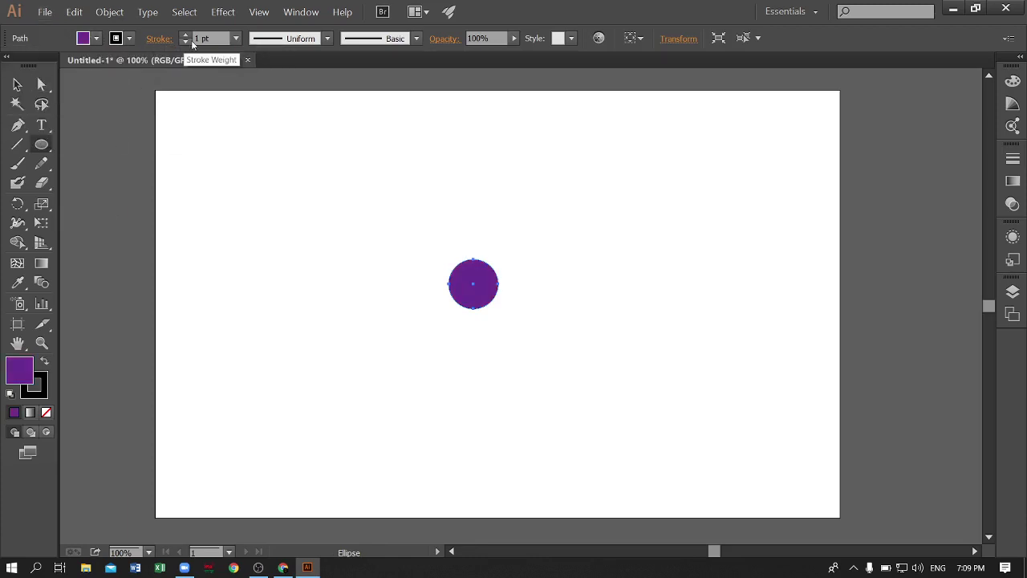
{"action": "left_click", "coordinate": [185, 42]}
{"action": "left_click", "coordinate": [17, 84]}
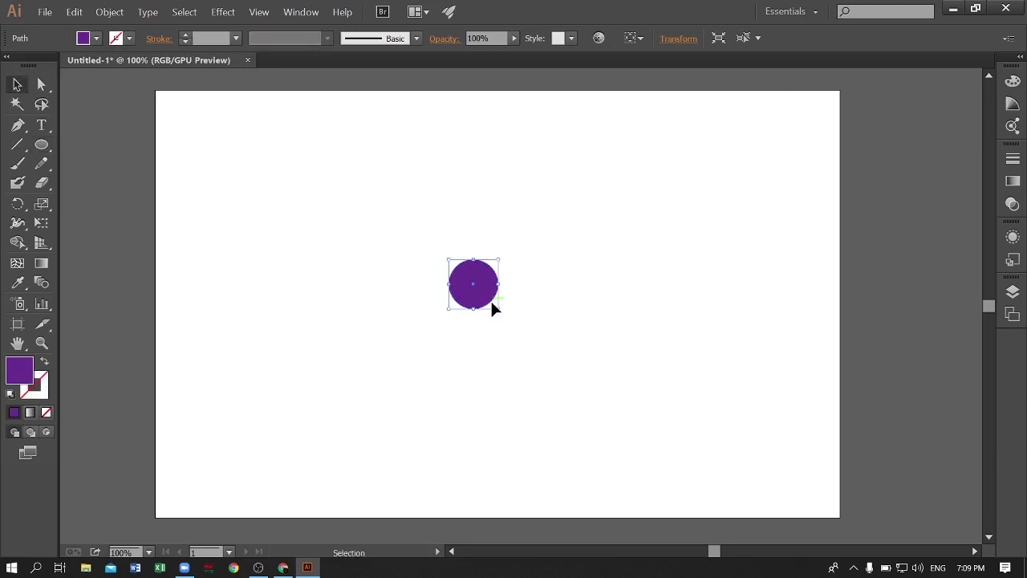
{"action": "left_click_drag", "start_coordinate": [474, 289], "coordinate": [527, 349]}
{"action": "left_click", "coordinate": [548, 396]}
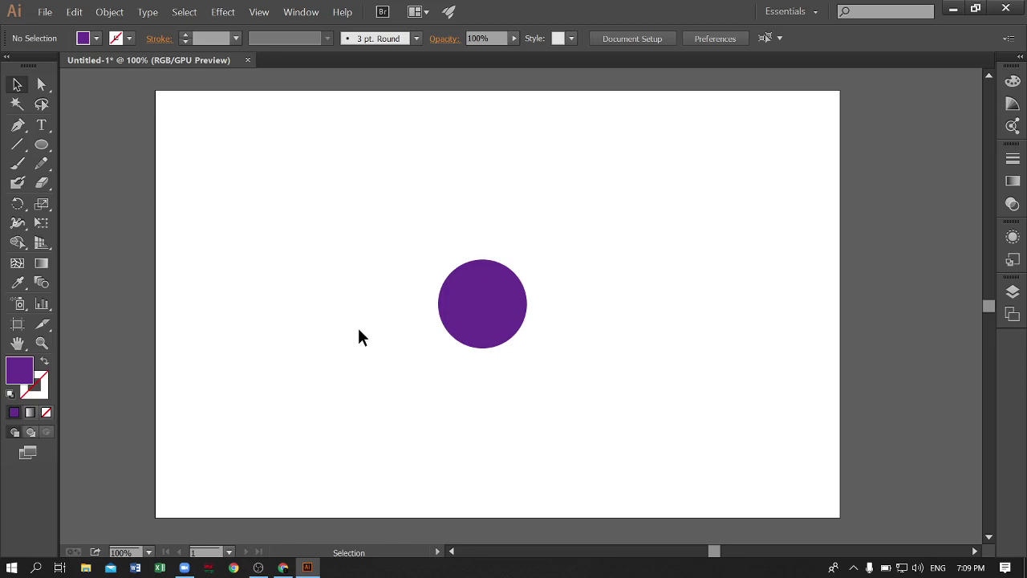
Add small purple dots arcing along the big circle's upper-left edge using Alt-drag copies
{"action": "left_click", "coordinate": [42, 145]}
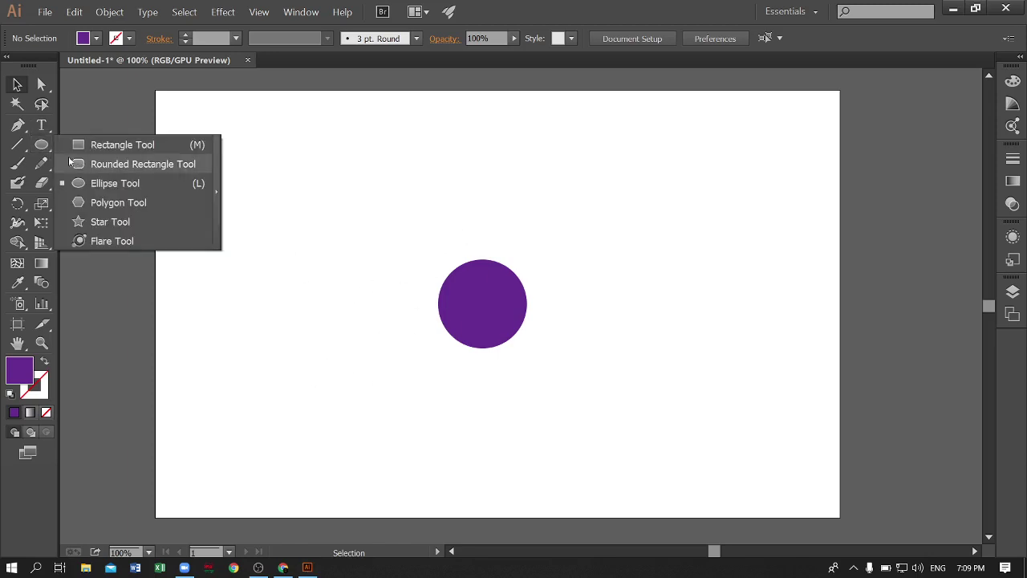
{"action": "left_click", "coordinate": [89, 185]}
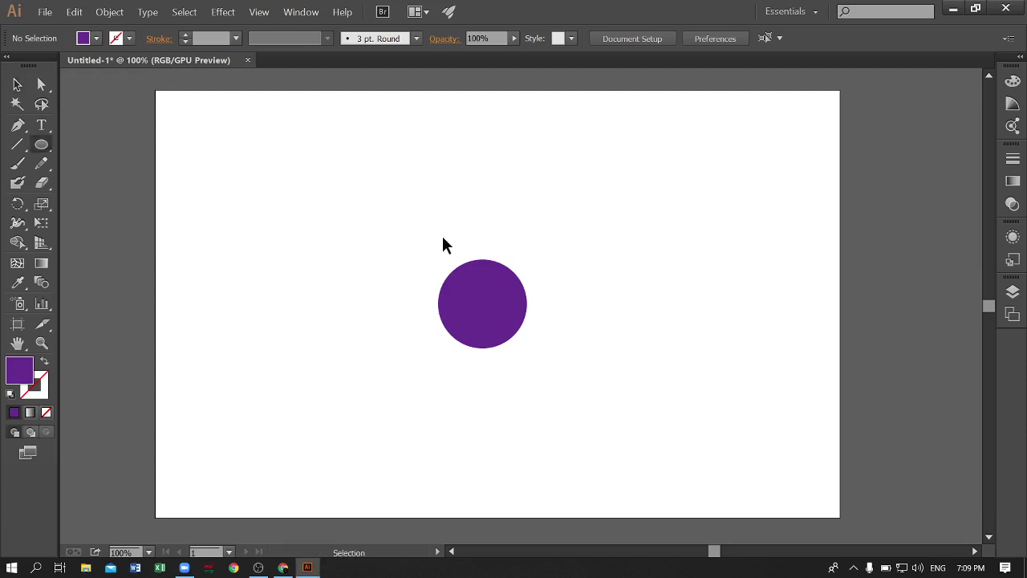
{"action": "key", "text": "ctrl+plus"}
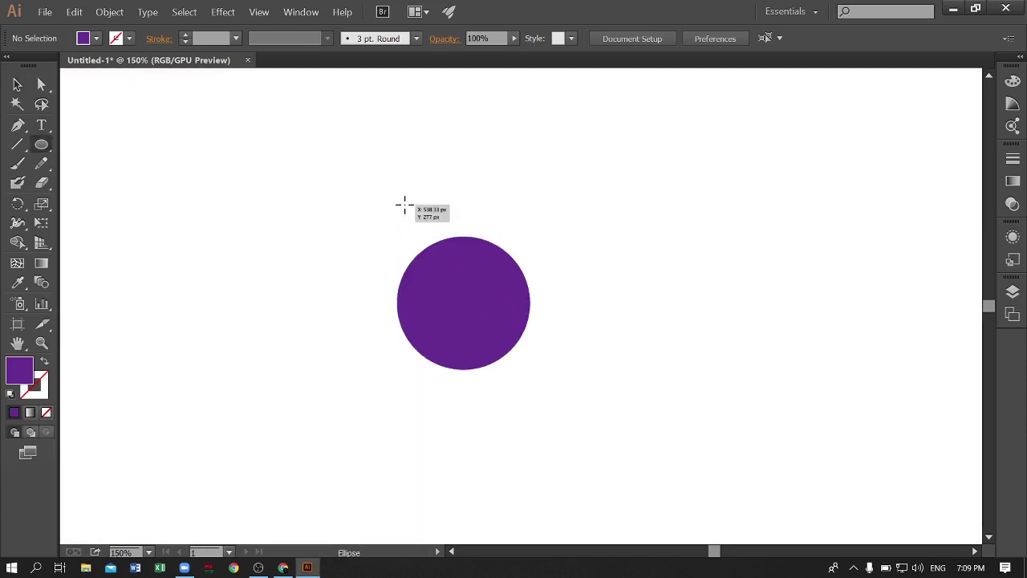
{"action": "left_click_drag", "start_coordinate": [404, 205], "coordinate": [414, 217]}
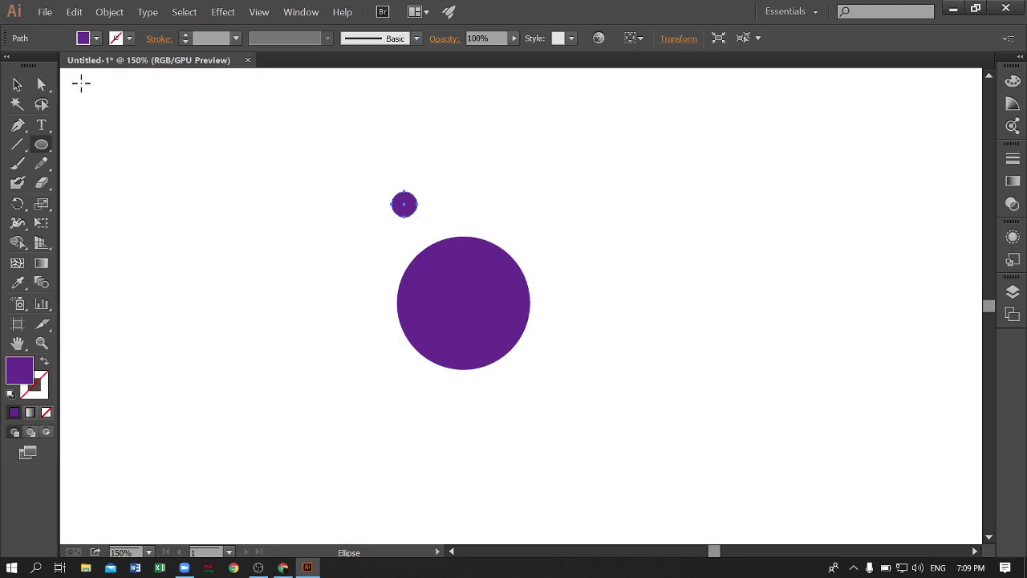
{"action": "left_click", "coordinate": [16, 84]}
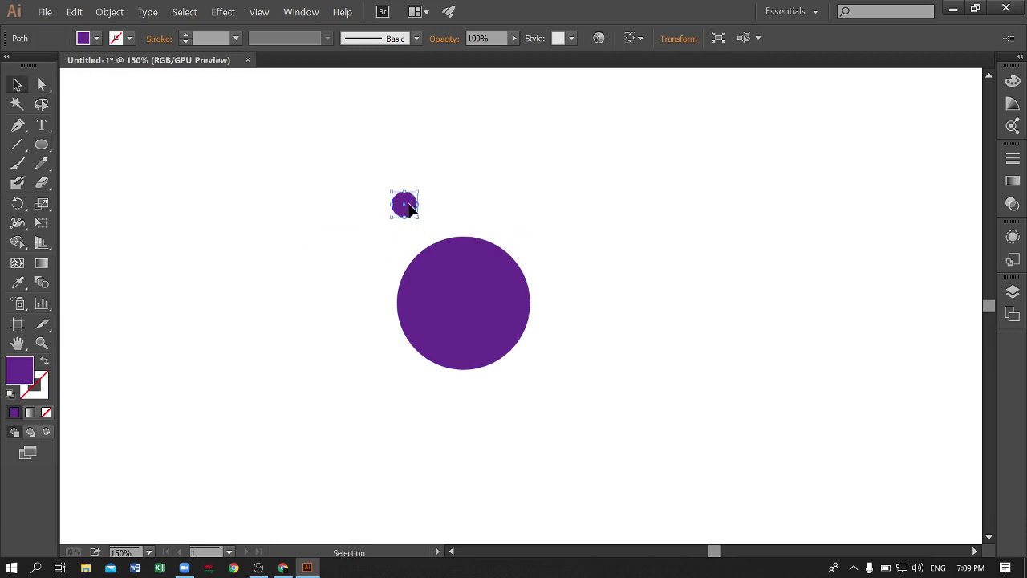
{"action": "mouse_move", "coordinate": [404, 205]}
{"action": "left_mouse_down"}
{"action": "mouse_move", "coordinate": [358, 263]}
{"action": "mouse_move", "coordinate": [353, 319]}
{"action": "left_mouse_up"}
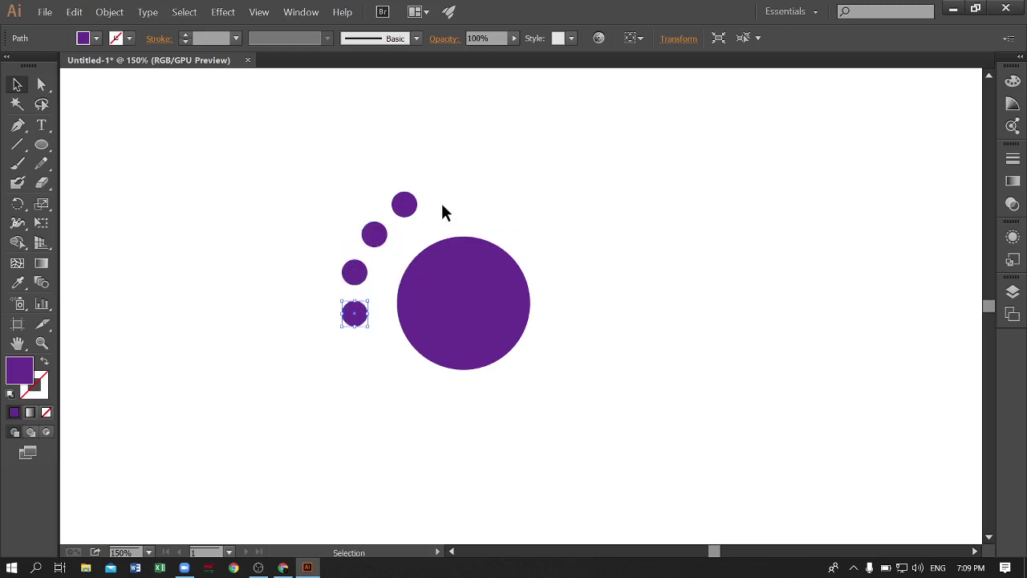
{"action": "left_click", "coordinate": [645, 193]}
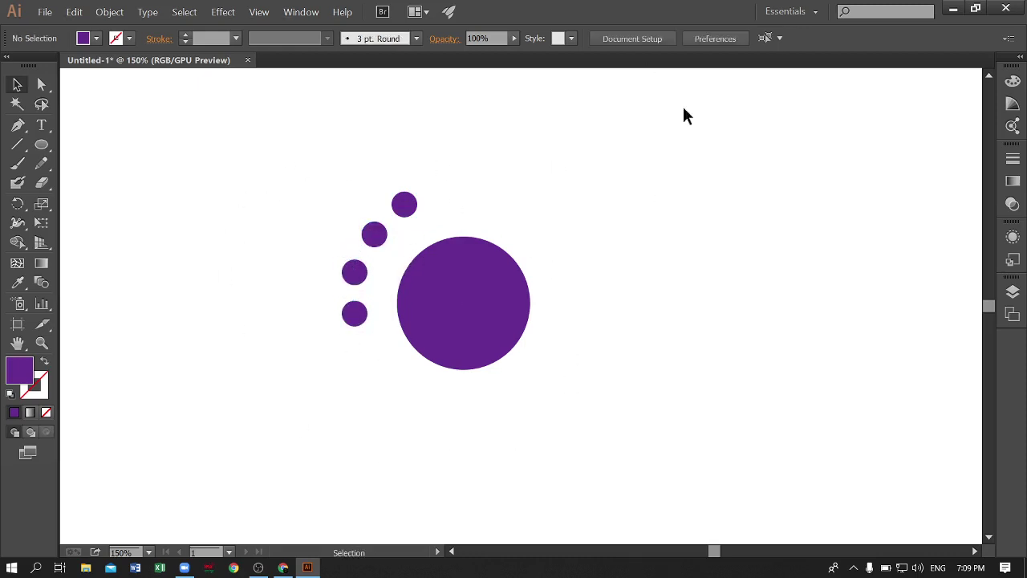
{"action": "scroll", "coordinate": [658, 161], "scroll_direction": "down", "scroll_amount": 3}
{"action": "scroll", "coordinate": [507, 264], "scroll_direction": "up", "scroll_amount": 2}
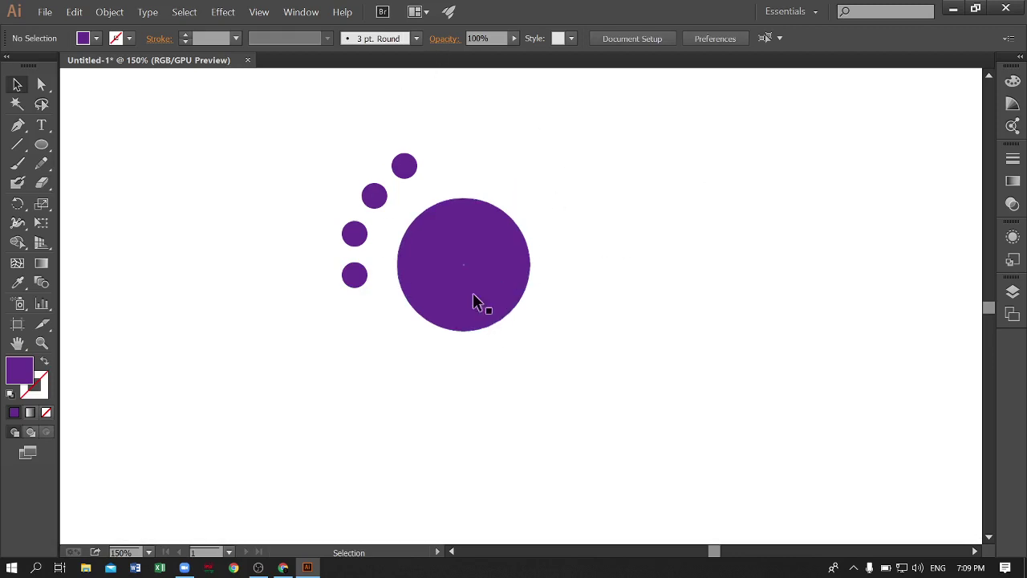
Zoom in to frame the circles, test-select the small top dot, then zoom back out to 150%
{"action": "key", "text": "ctrl+equal"}
{"action": "key", "text": "ctrl+equal"}
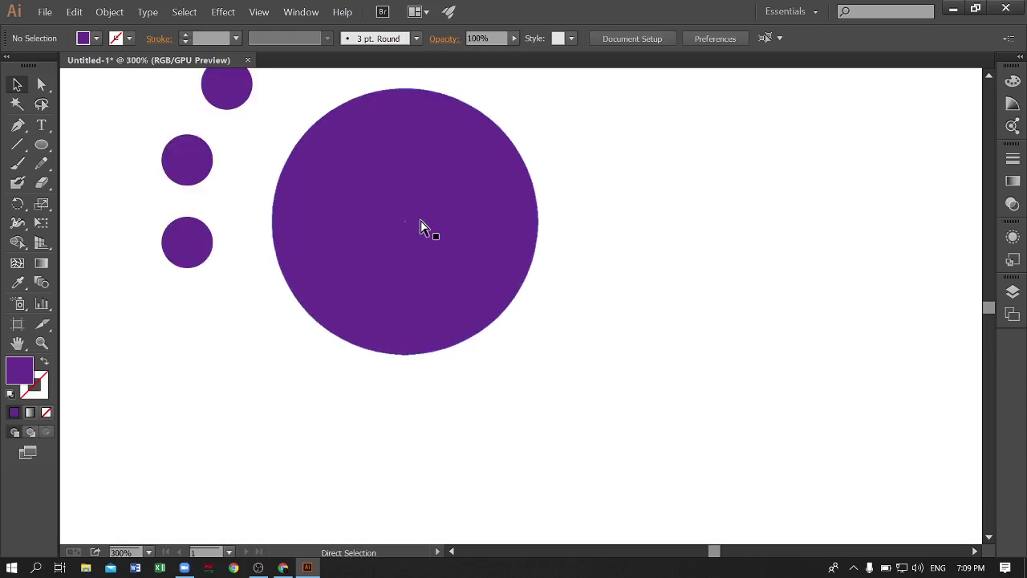
{"action": "left_click_drag", "start_coordinate": [370, 145], "coordinate": [476, 265]}
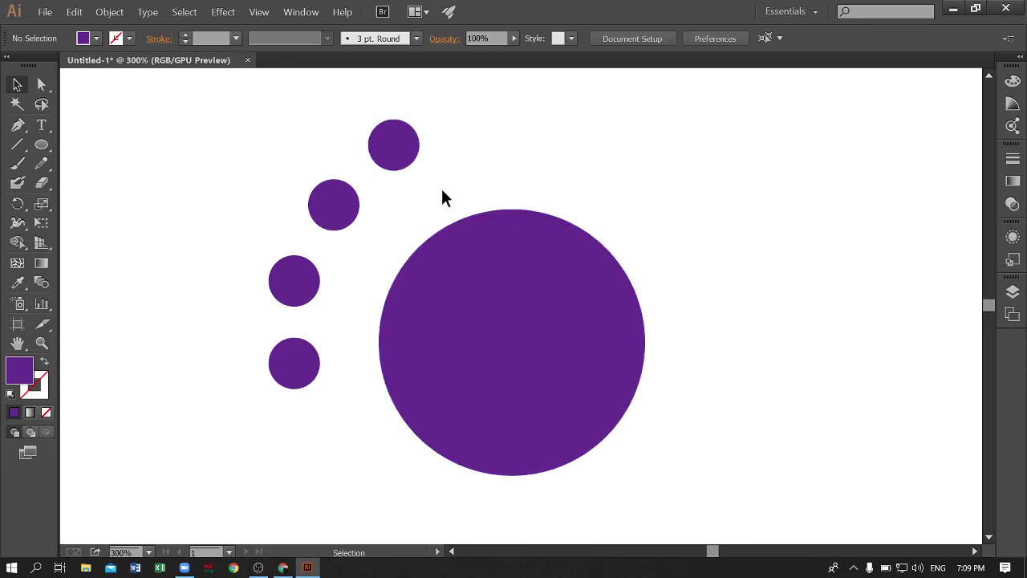
{"action": "left_click", "coordinate": [395, 144]}
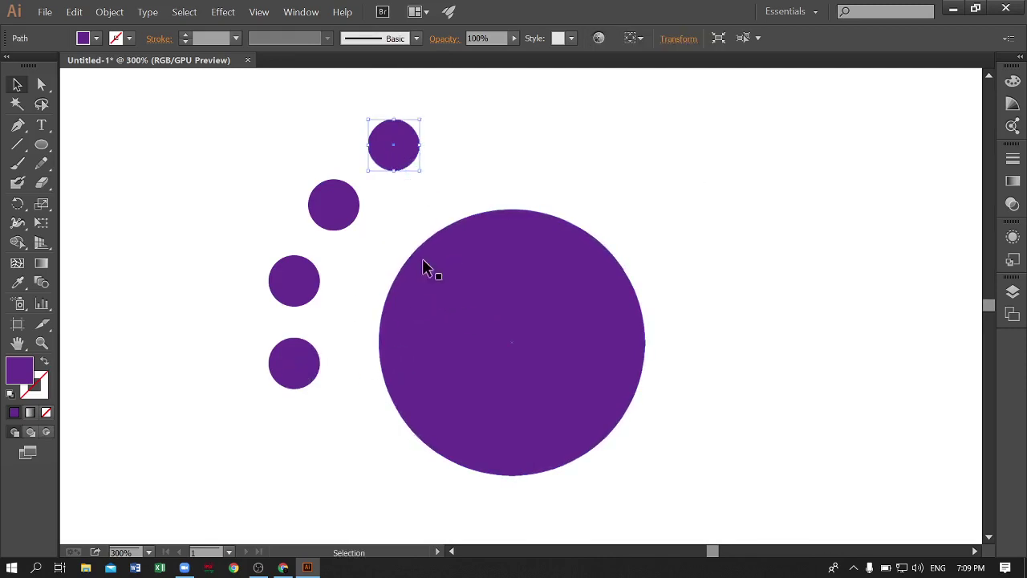
{"action": "left_click", "coordinate": [393, 178]}
{"action": "left_click", "coordinate": [382, 143]}
{"action": "left_click", "coordinate": [466, 102]}
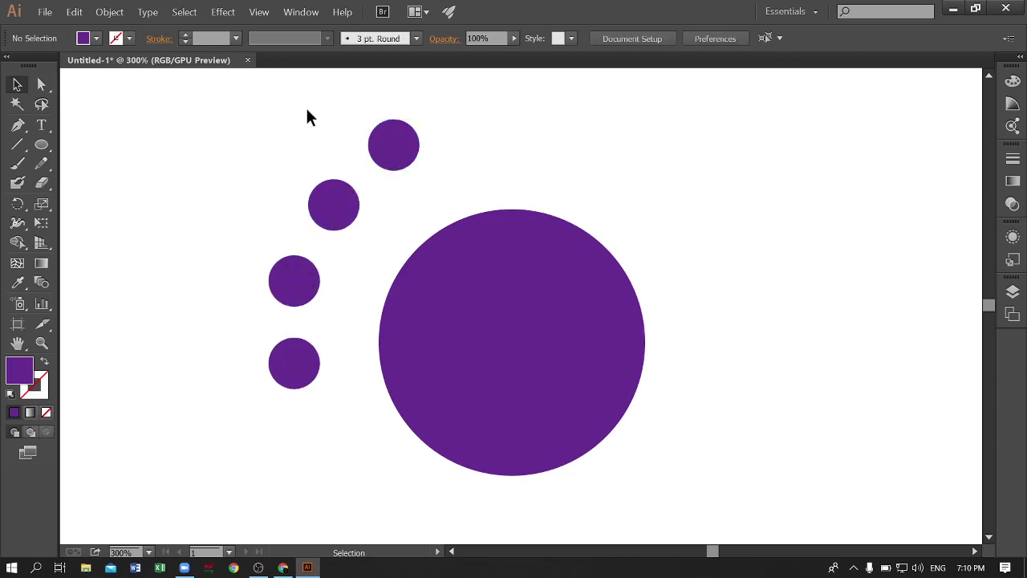
{"action": "key", "text": "ctrl+minus"}
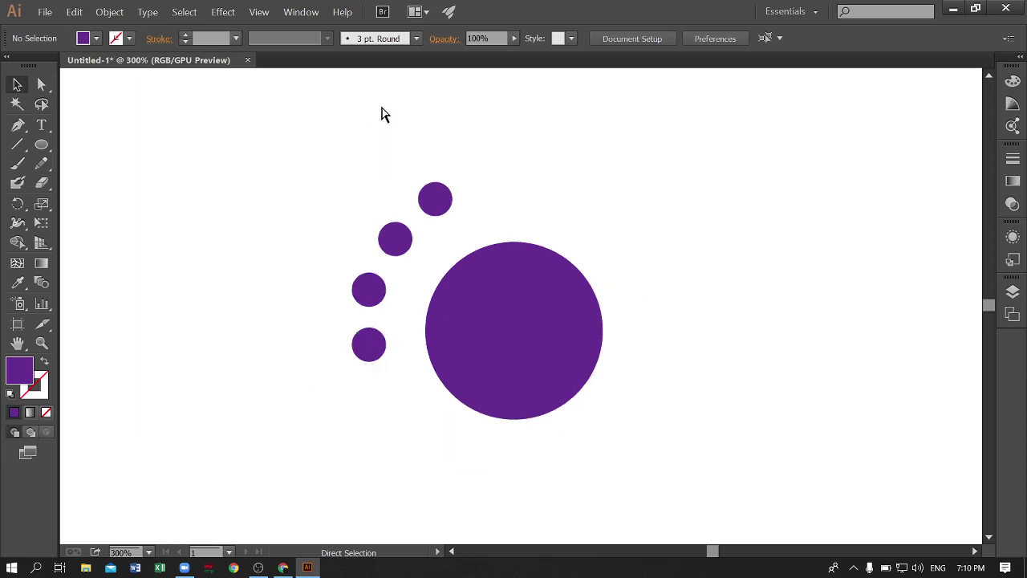
{"action": "key", "text": "ctrl+minus"}
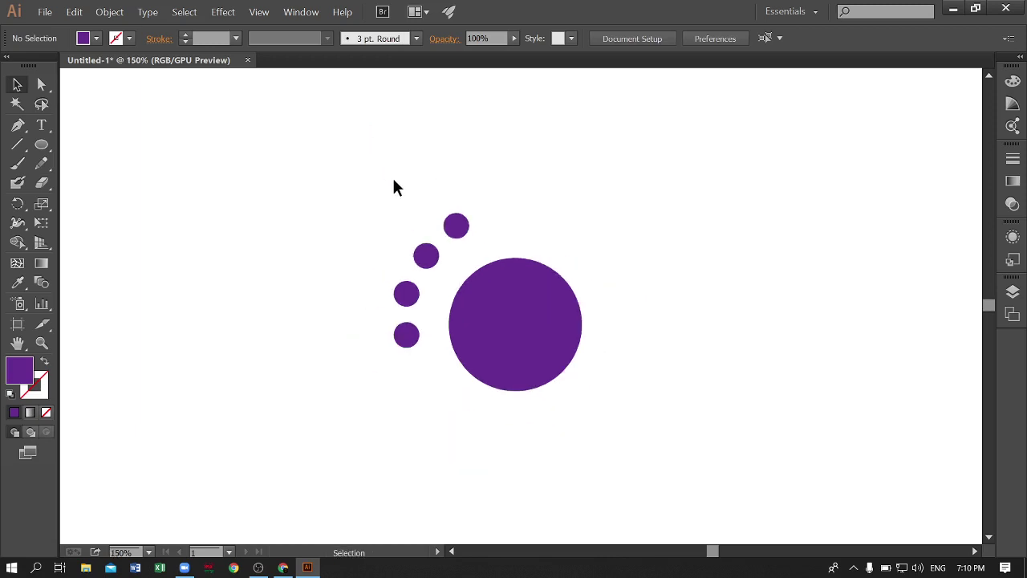
Delete the extra small dots, restore the left pair, and drag the lower dot above the big circle
{"action": "left_click_drag", "start_coordinate": [393, 181], "coordinate": [451, 255]}
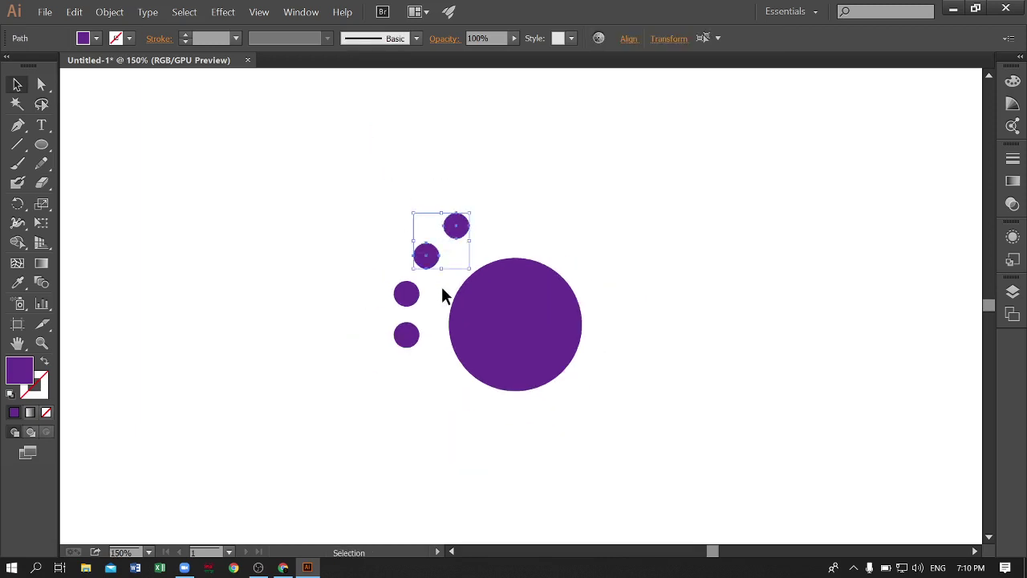
{"action": "key", "text": "Delete"}
{"action": "left_click_drag", "start_coordinate": [367, 267], "coordinate": [428, 378]}
{"action": "key", "text": "Delete"}
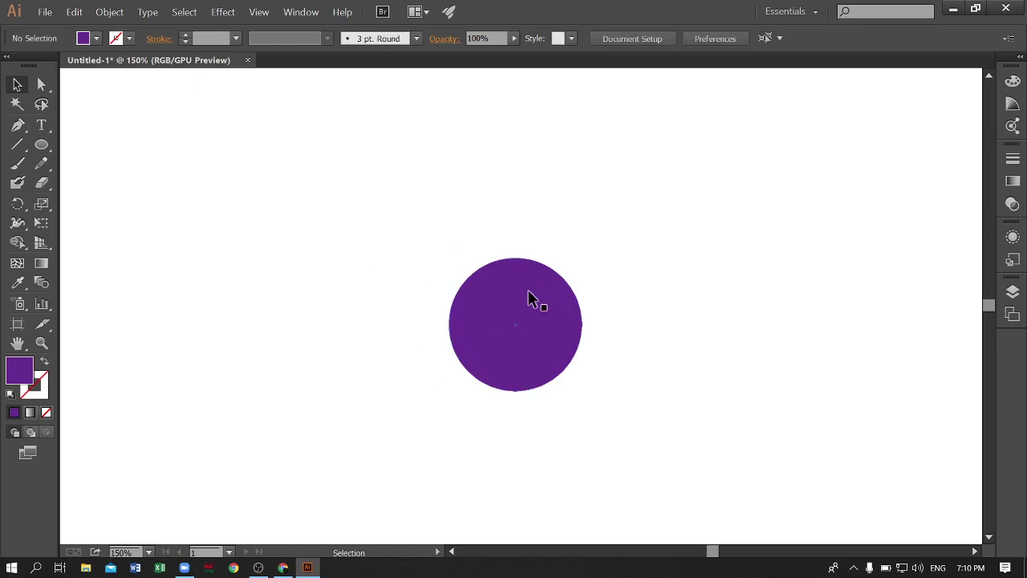
{"action": "key", "text": "ctrl+z"}
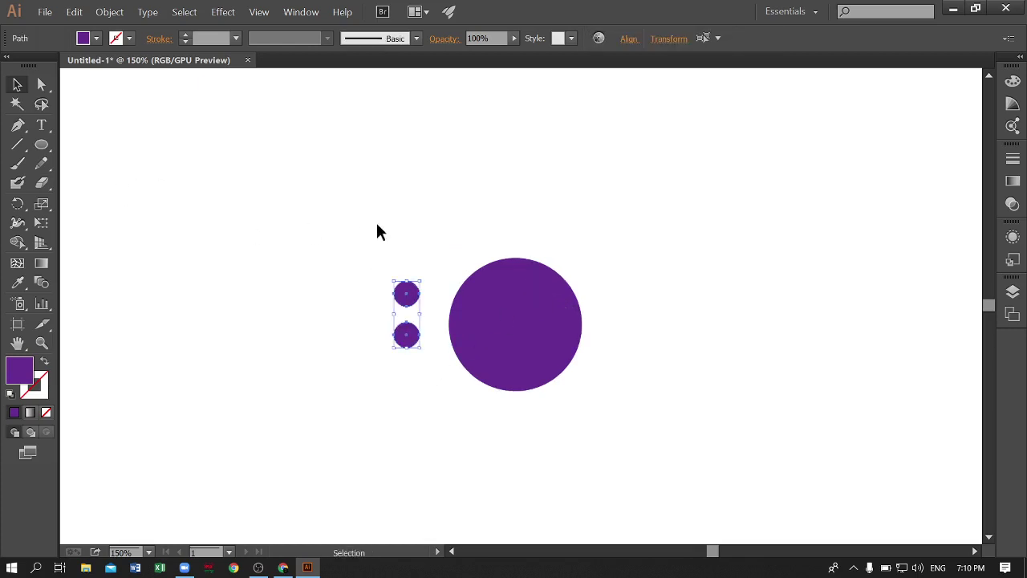
{"action": "left_click", "coordinate": [382, 228]}
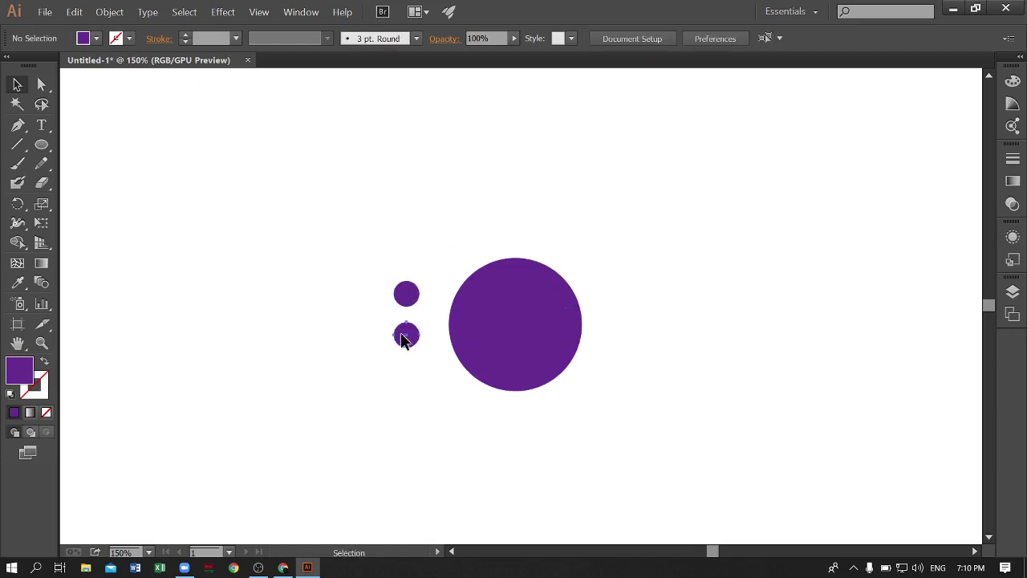
{"action": "left_click_drag", "start_coordinate": [403, 338], "coordinate": [468, 232]}
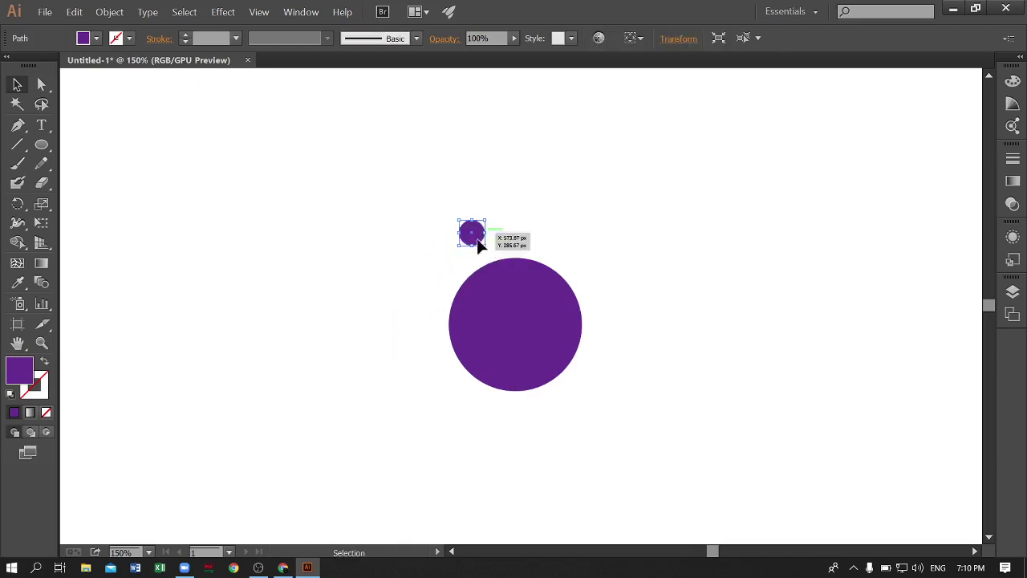
Select the small dot and start a rotation pivoting on the big circle's centre, with preview on
{"action": "left_click", "coordinate": [511, 292]}
{"action": "left_click", "coordinate": [478, 241]}
{"action": "left_click_drag", "start_coordinate": [18, 205], "coordinate": [73, 211]}
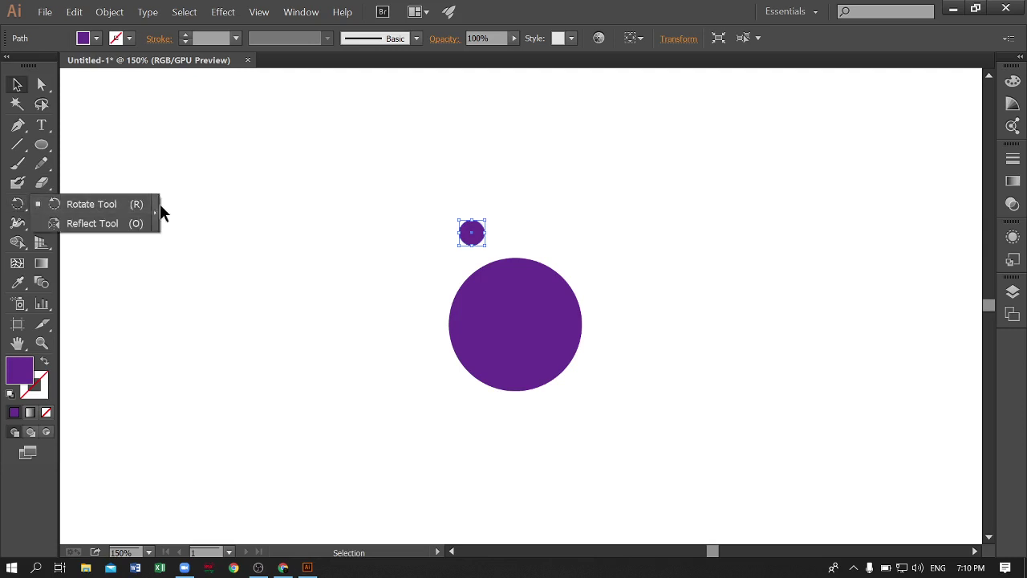
{"action": "left_click", "coordinate": [123, 207]}
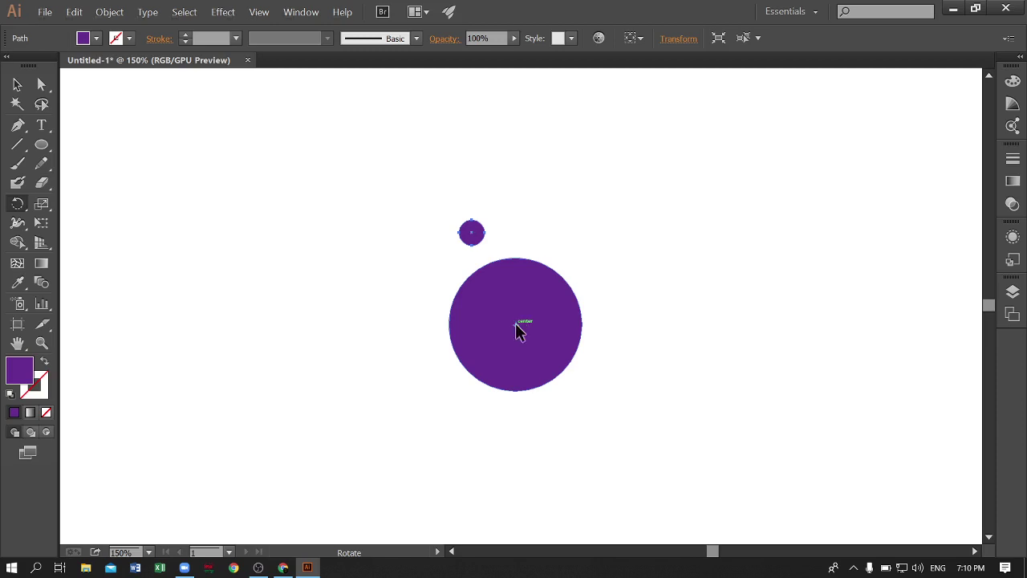
{"action": "left_click", "coordinate": [516, 325], "text": "alt"}
{"action": "left_click_drag", "start_coordinate": [526, 194], "coordinate": [826, 159]}
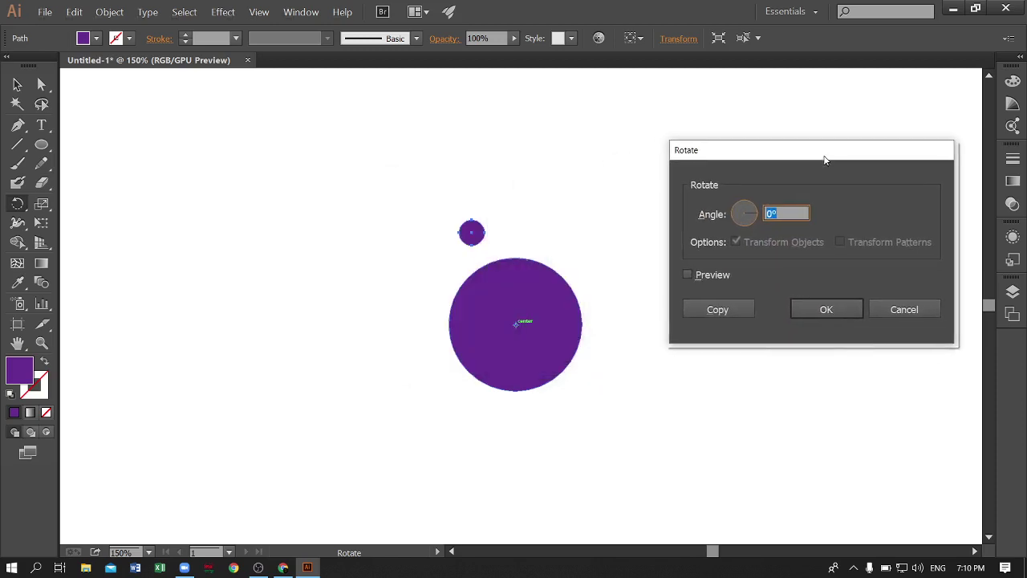
{"action": "left_click", "coordinate": [688, 275]}
Set the rotation angle to 360/20 and make a rotated copy of the dot
{"action": "left_click", "coordinate": [778, 212]}
{"action": "double_click", "coordinate": [777, 212]}
{"action": "type", "text": "30"}
{"action": "double_click", "coordinate": [771, 213]}
{"action": "type", "text": "360/"}
{"action": "type", "text": "20"}
{"action": "left_click", "coordinate": [709, 310]}
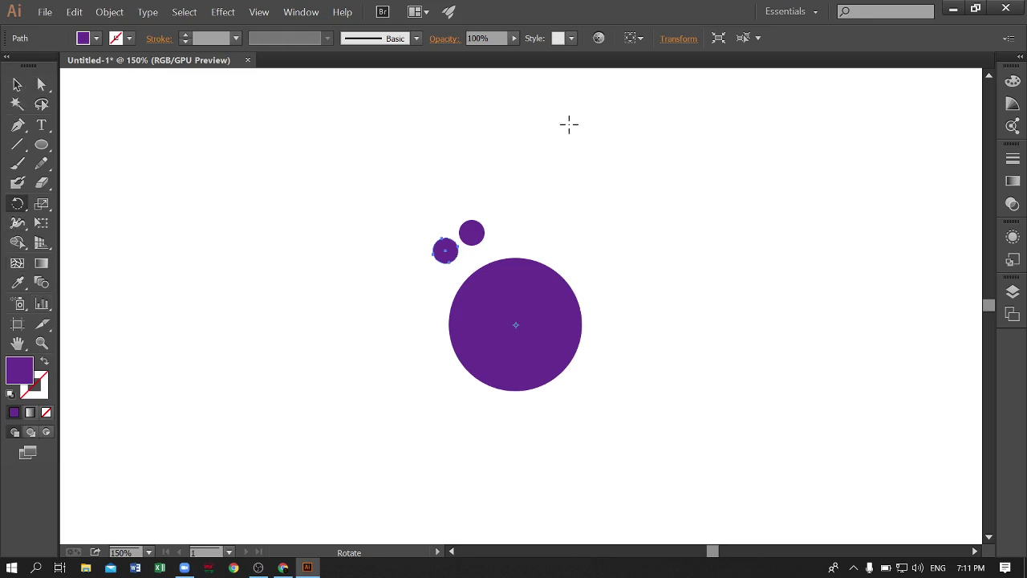
Repeat the rotated dot copy with Ctrl+D until the ring closes
{"action": "key", "text": "ctrl+minus"}
{"action": "key", "text": "ctrl+minus"}
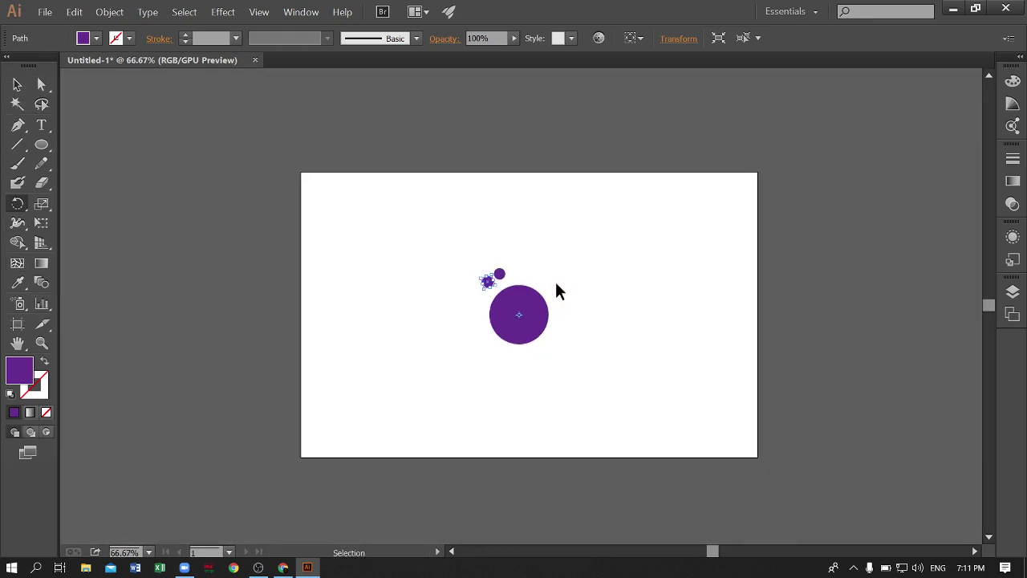
{"action": "key", "text": "ctrl+plus"}
{"action": "key", "text": "ctrl+plus"}
{"action": "key", "text": "ctrl+plus"}
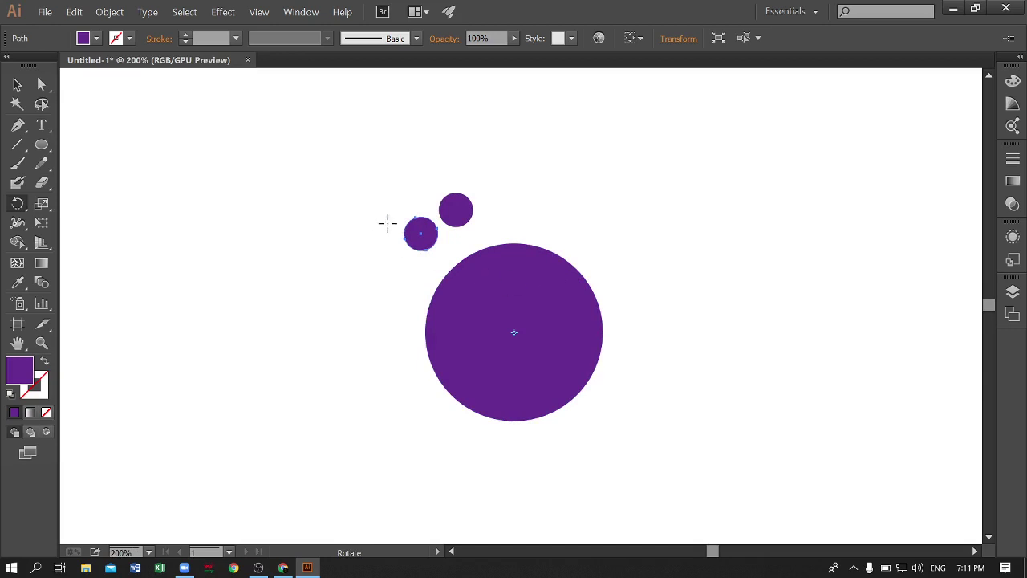
{"action": "key", "text": "ctrl+d"}
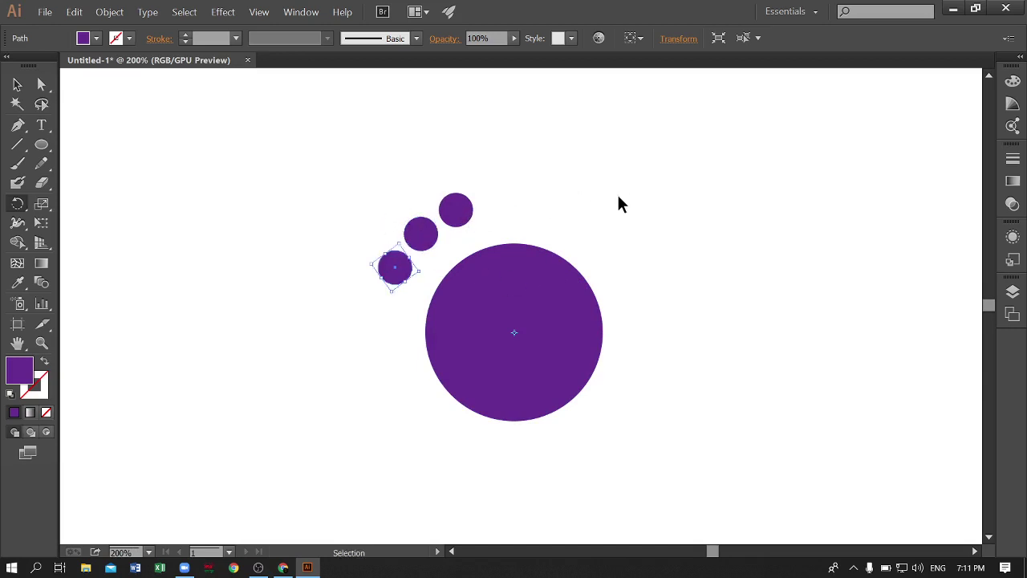
{"action": "key", "text": "ctrl+d"}
{"action": "key", "text": "ctrl+d"}
{"action": "key", "text": "ctrl+d"}
{"action": "key", "text": "ctrl+d"}
{"action": "key", "text": "ctrl+d"}
{"action": "key", "text": "ctrl+d"}
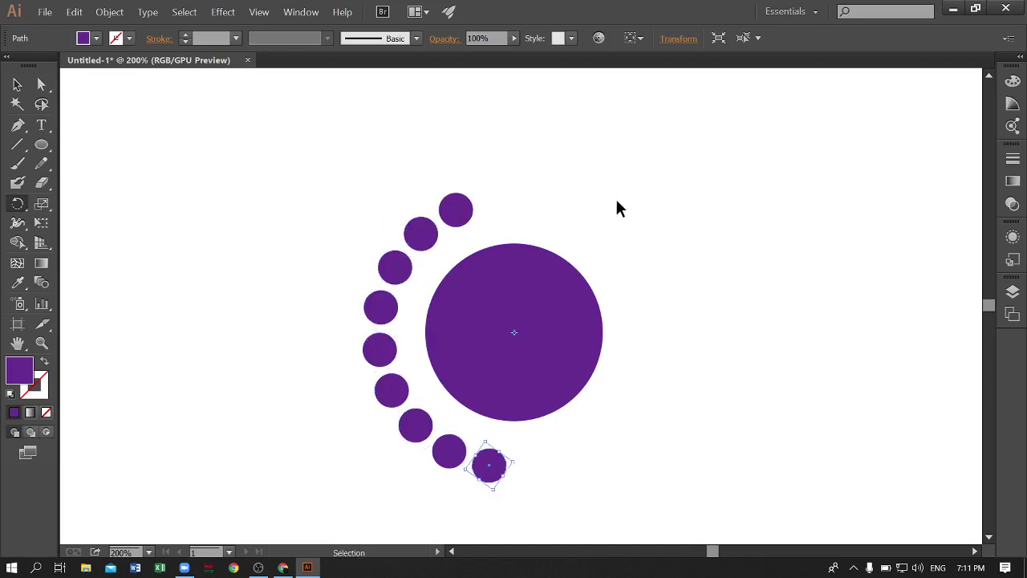
{"action": "key", "text": "ctrl+d"}
{"action": "key", "text": "ctrl+d"}
{"action": "key", "text": "ctrl+d"}
{"action": "key", "text": "ctrl+d"}
{"action": "key", "text": "ctrl+d"}
{"action": "key", "text": "ctrl+d"}
{"action": "key", "text": "ctrl+d"}
{"action": "key", "text": "ctrl+d"}
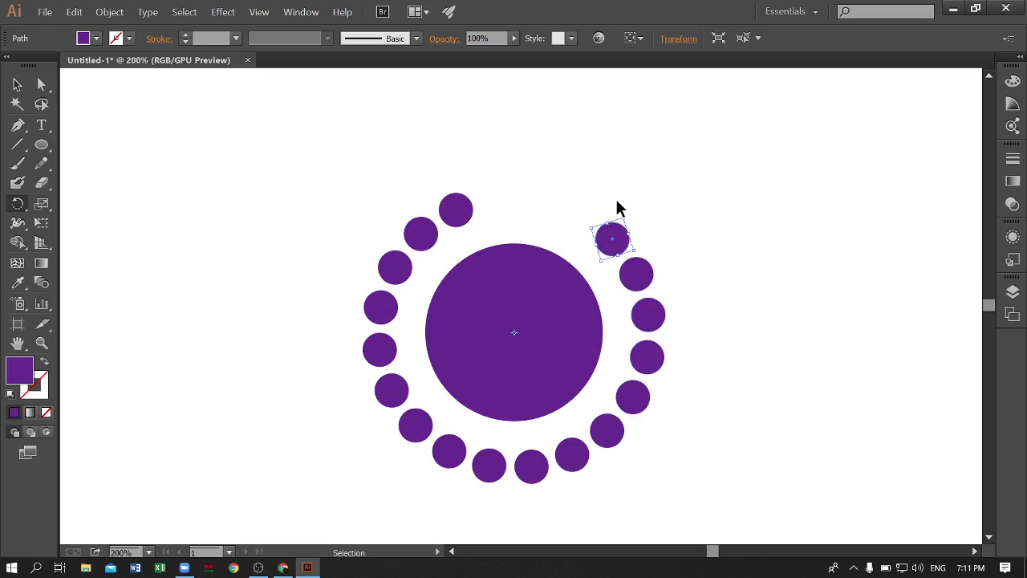
{"action": "key", "text": "ctrl+d"}
{"action": "key", "text": "ctrl+d"}
{"action": "key", "text": "ctrl+d"}
{"action": "key", "text": "r"}
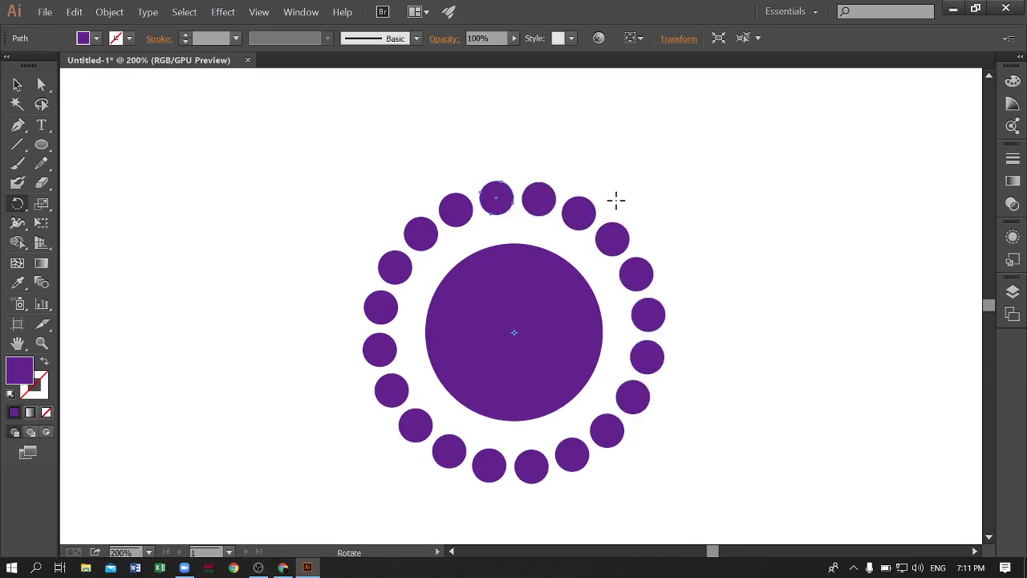
{"action": "key", "text": "ctrl+d"}
{"action": "key", "text": "ctrl+d"}
Pull the two extra overlapping dots out of the ring and delete them
{"action": "left_click", "coordinate": [17, 84]}
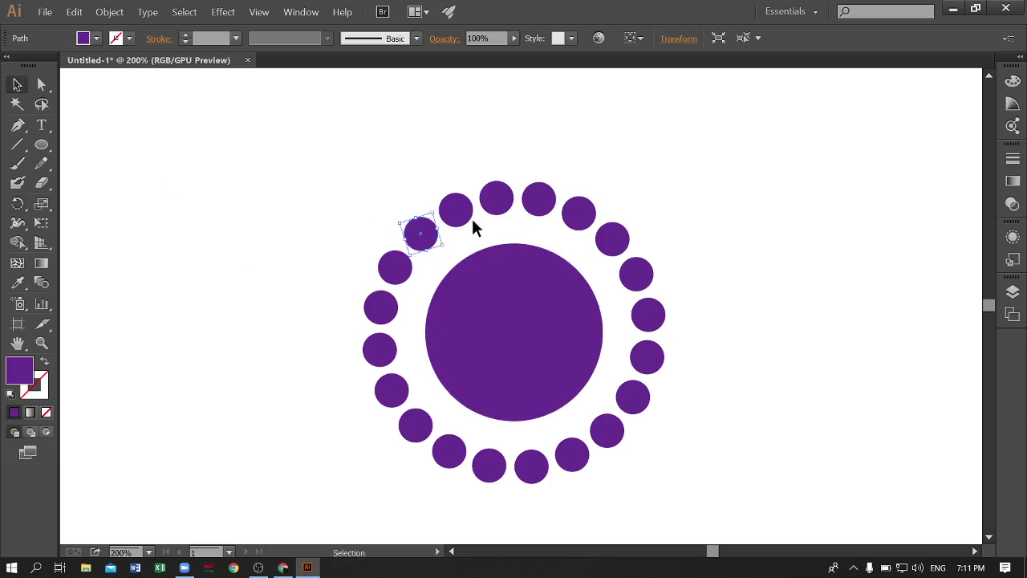
{"action": "left_click", "coordinate": [353, 194]}
{"action": "left_click_drag", "start_coordinate": [416, 237], "coordinate": [391, 183]}
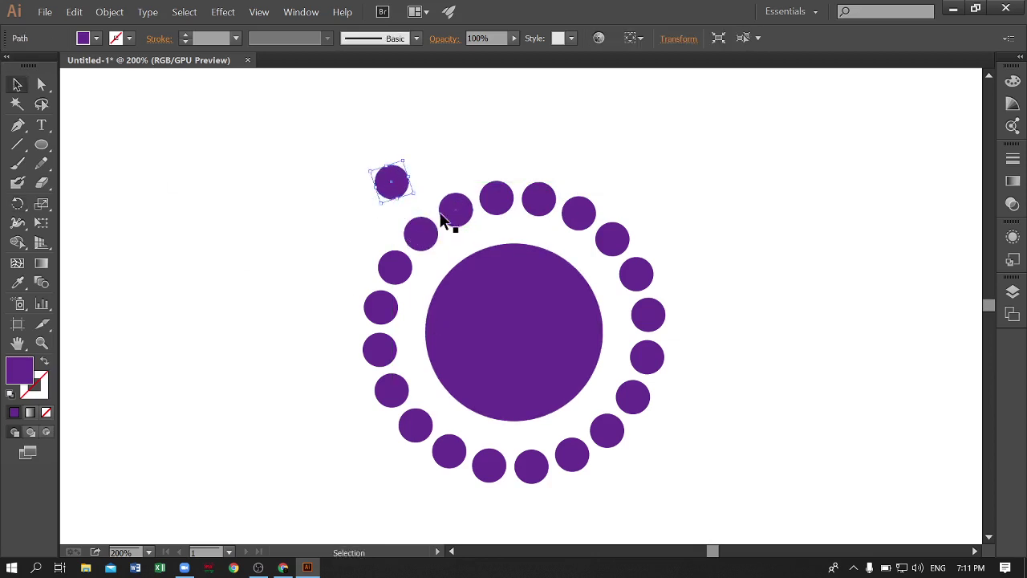
{"action": "left_click_drag", "start_coordinate": [448, 216], "coordinate": [438, 159]}
{"action": "left_click", "coordinate": [305, 170]}
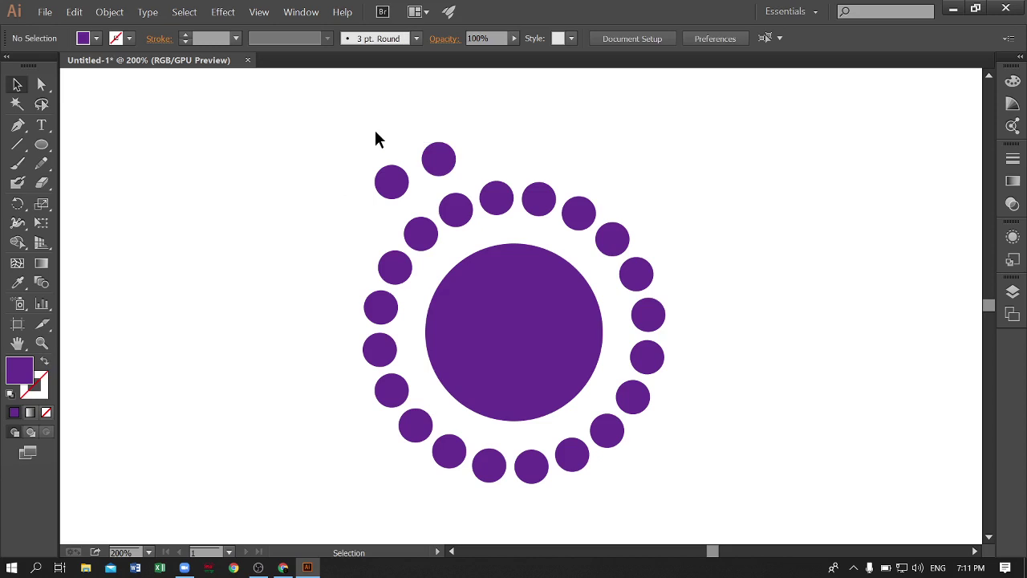
{"action": "left_click_drag", "start_coordinate": [373, 128], "coordinate": [442, 182]}
{"action": "key", "text": "Delete"}
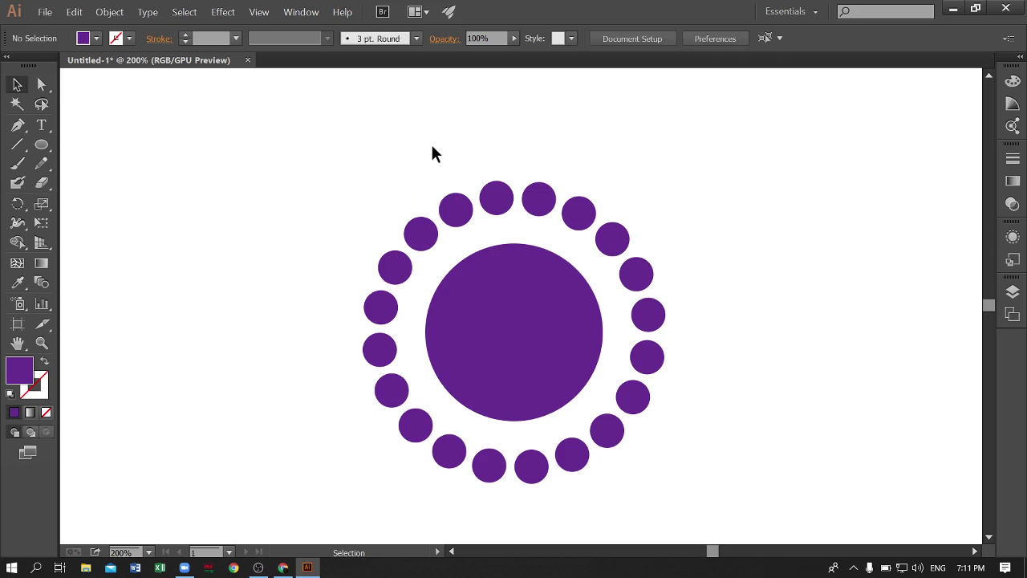
Scroll around and zoom out to view the finished ring of dots
{"action": "key", "text": "a"}
{"action": "key", "text": "v"}
{"action": "scroll", "coordinate": [685, 165], "scroll_direction": "down", "scroll_amount": 2}
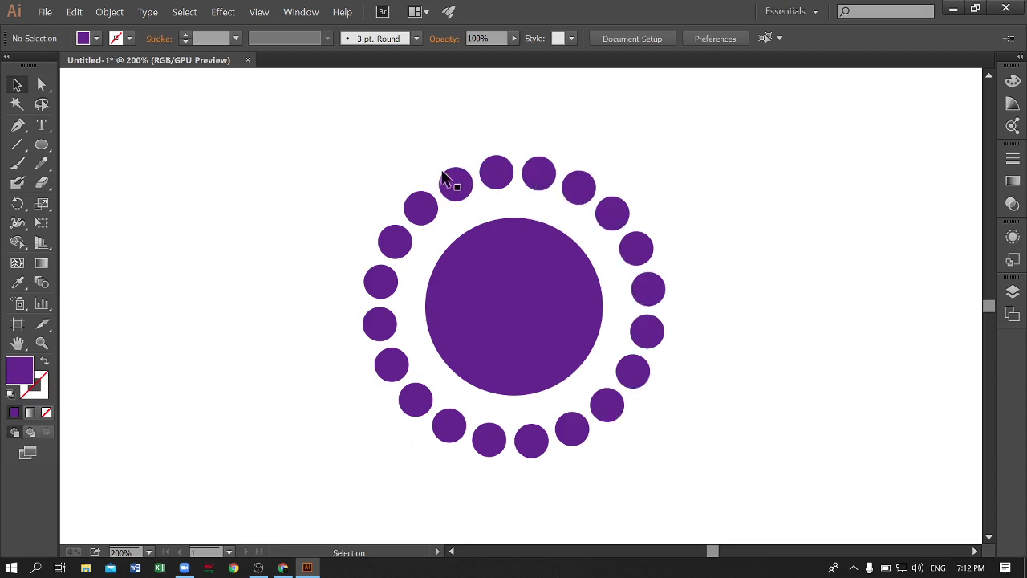
{"action": "scroll", "coordinate": [717, 263], "scroll_direction": "down", "scroll_amount": 3}
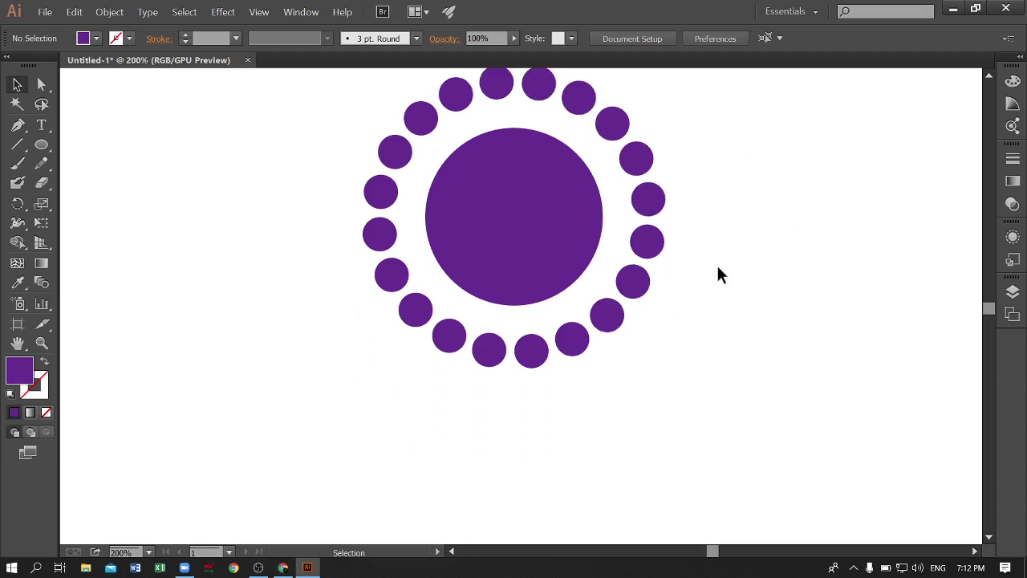
{"action": "scroll", "coordinate": [816, 264], "scroll_direction": "up", "scroll_amount": 3}
{"action": "scroll", "coordinate": [817, 268], "scroll_direction": "up", "scroll_amount": 1}
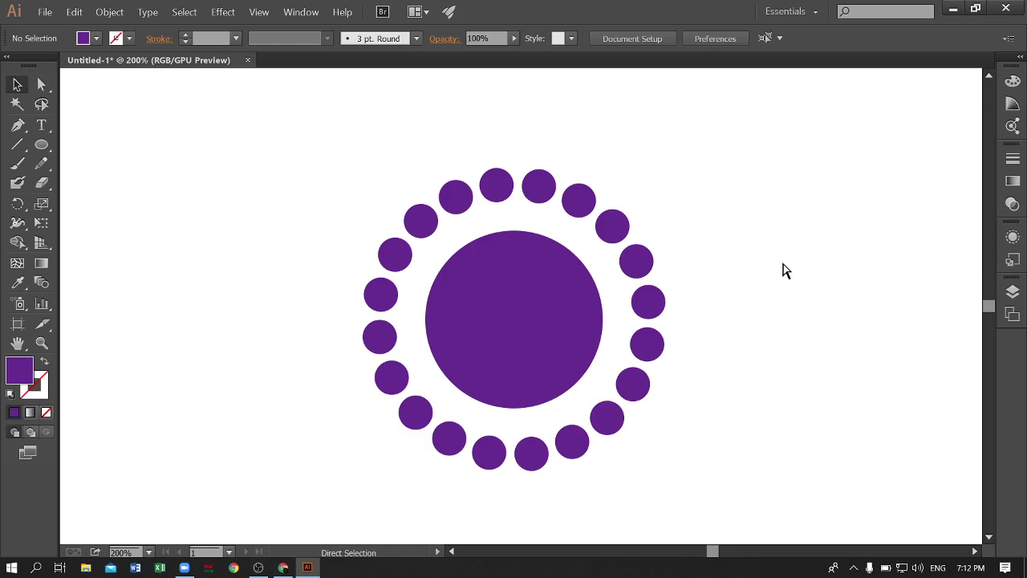
{"action": "key", "text": "ctrl+minus"}
{"action": "key", "text": "ctrl+minus"}
{"action": "key", "text": "ctrl+minus"}
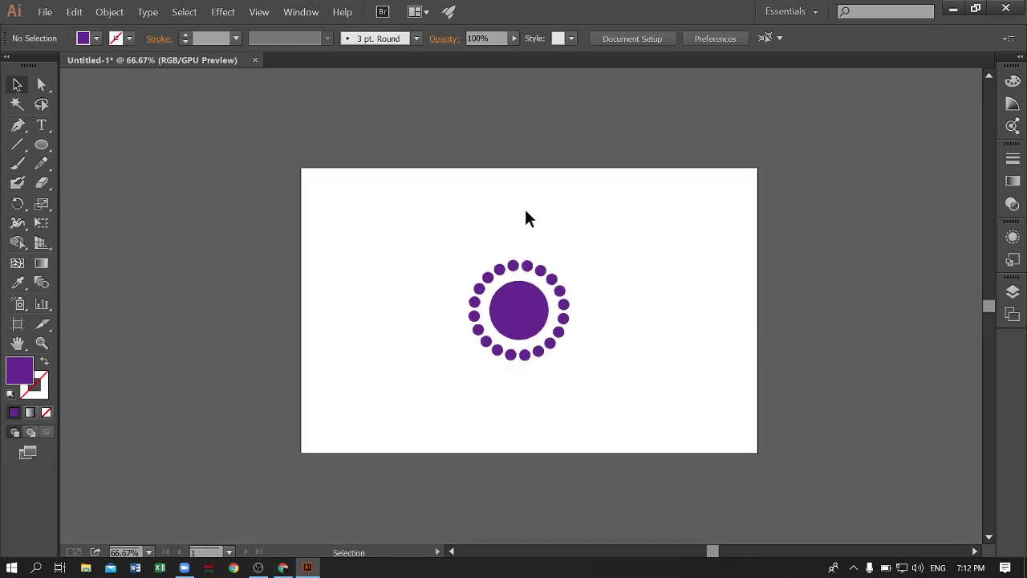
Move the purple dotted logo to the right side of the artboard
{"action": "left_click_drag", "start_coordinate": [431, 255], "coordinate": [572, 393]}
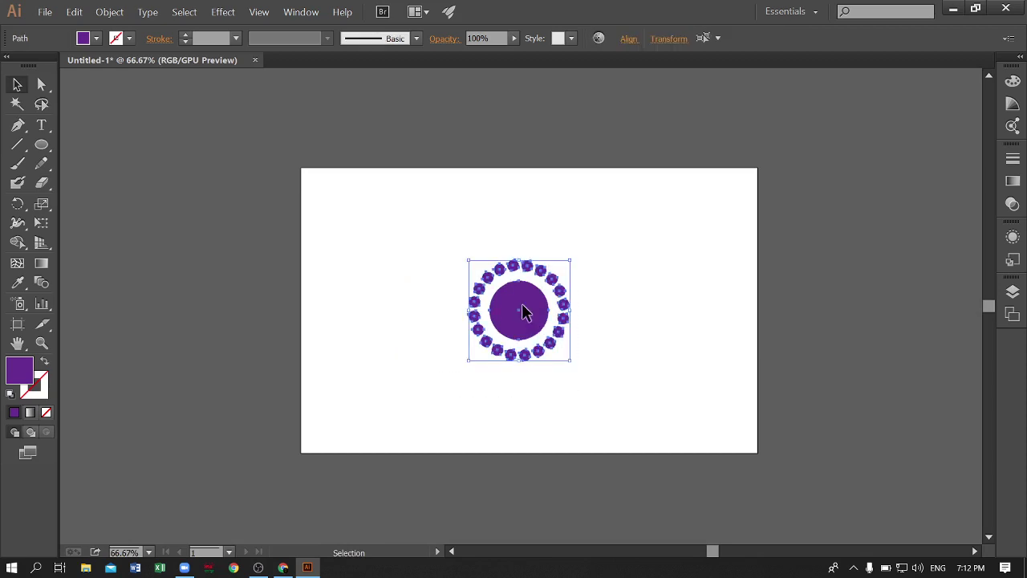
{"action": "left_click_drag", "start_coordinate": [521, 311], "coordinate": [648, 303]}
{"action": "left_click", "coordinate": [563, 366]}
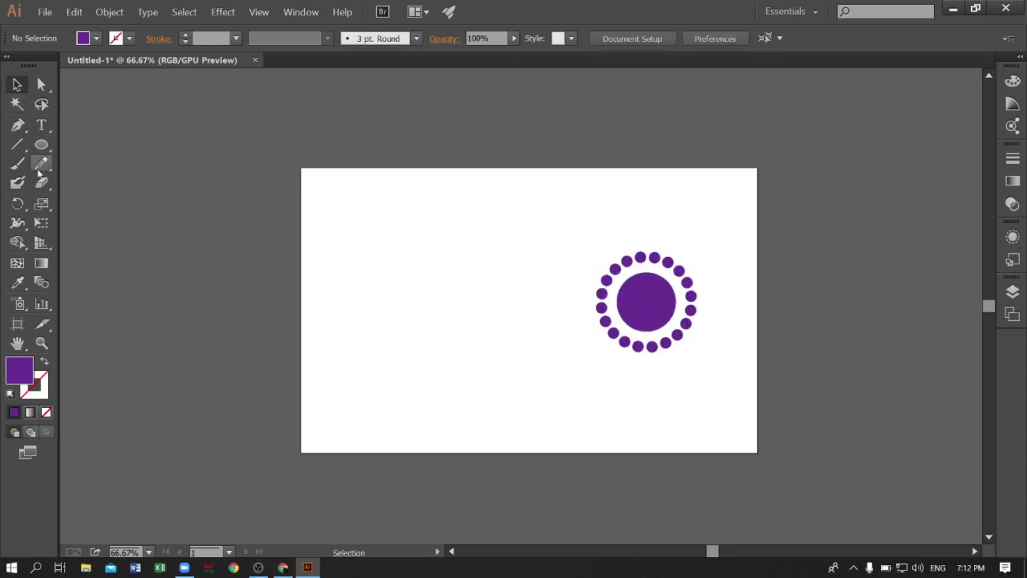
Draw a circle left of the dotted logo and fill it with orange
{"action": "left_click", "coordinate": [44, 148]}
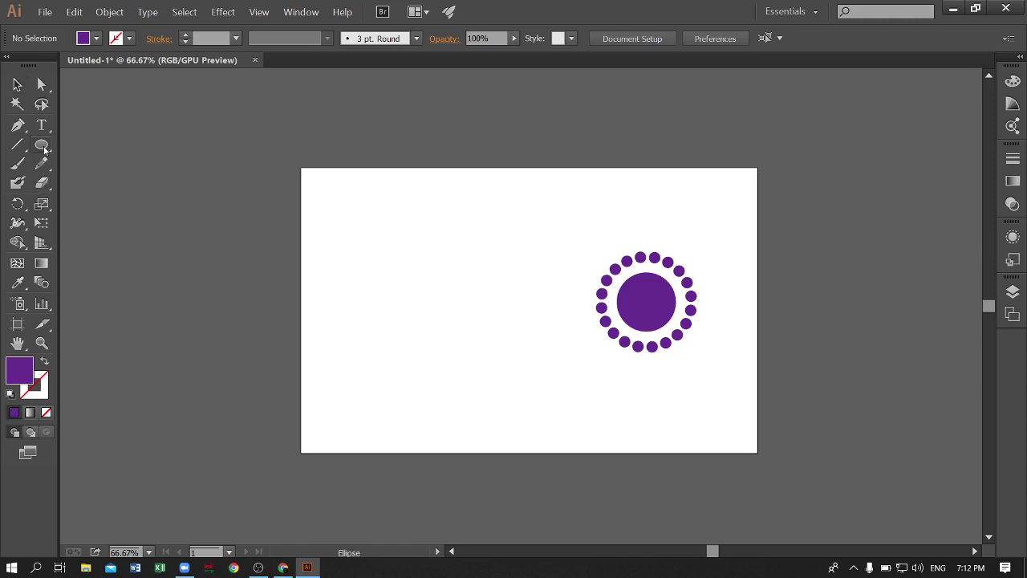
{"action": "left_click_drag", "start_coordinate": [43, 148], "coordinate": [112, 185]}
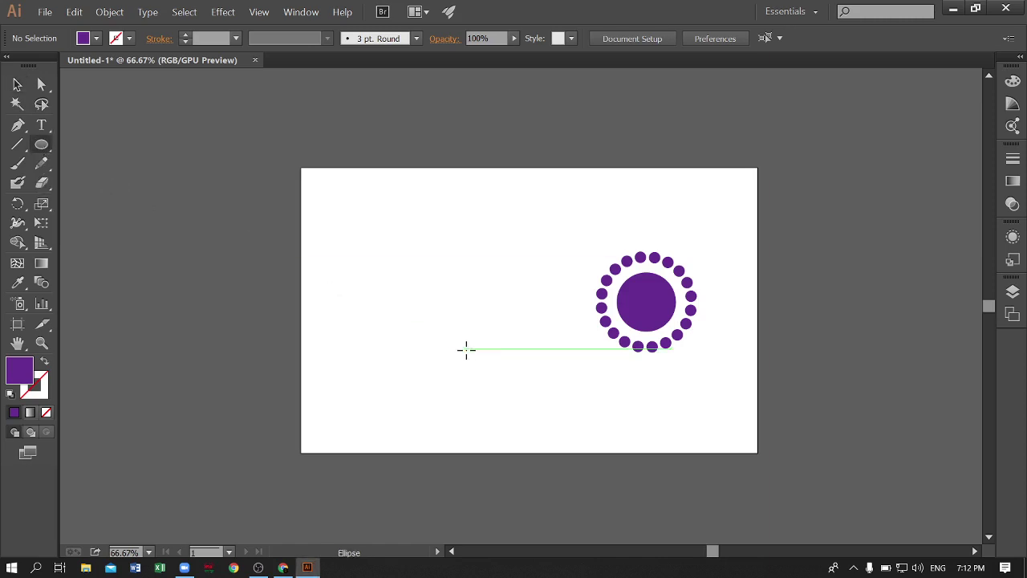
{"action": "left_click_drag", "start_coordinate": [420, 310], "coordinate": [470, 360]}
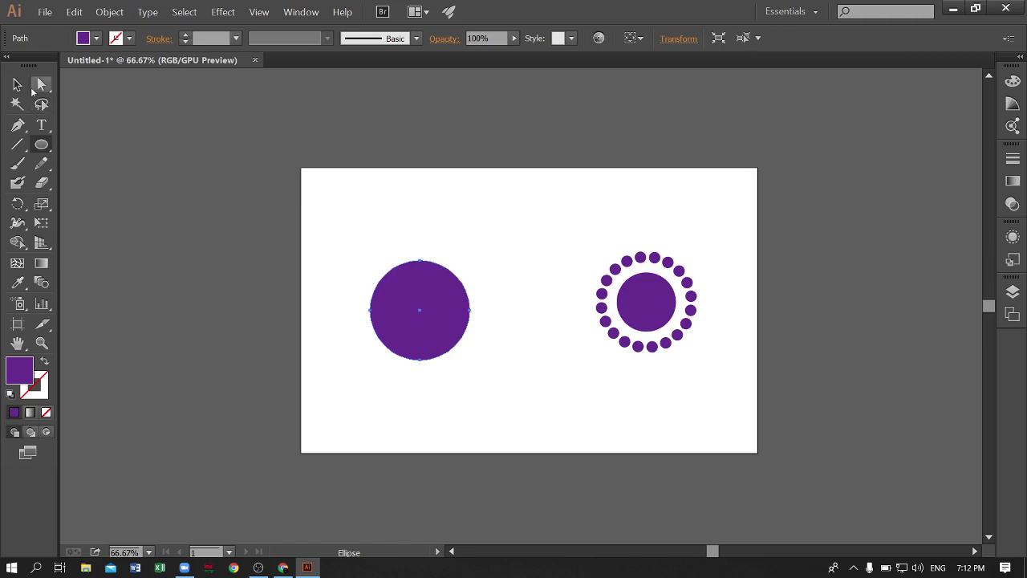
{"action": "left_click", "coordinate": [19, 85]}
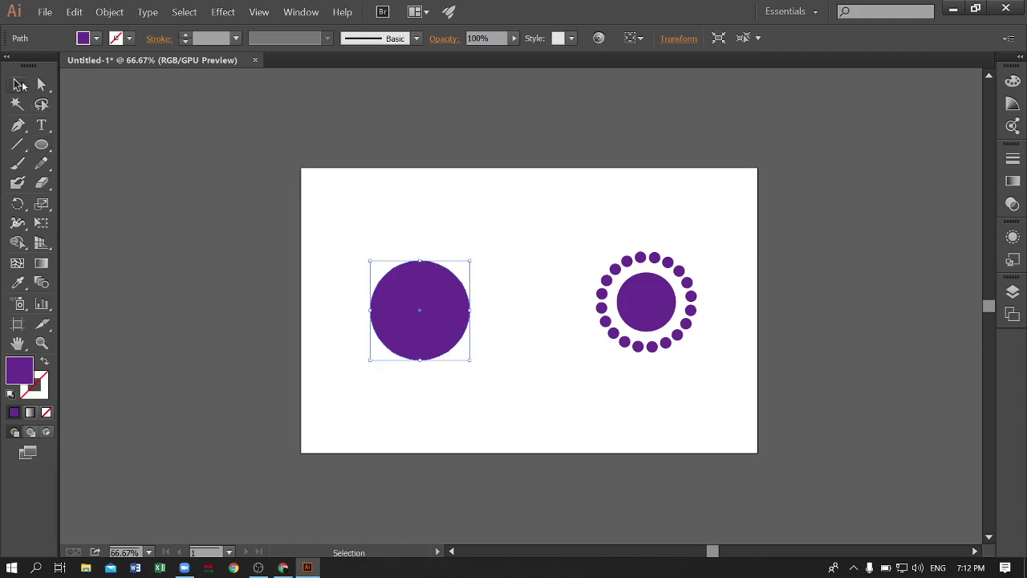
{"action": "left_click", "coordinate": [87, 38]}
{"action": "left_click", "coordinate": [157, 65]}
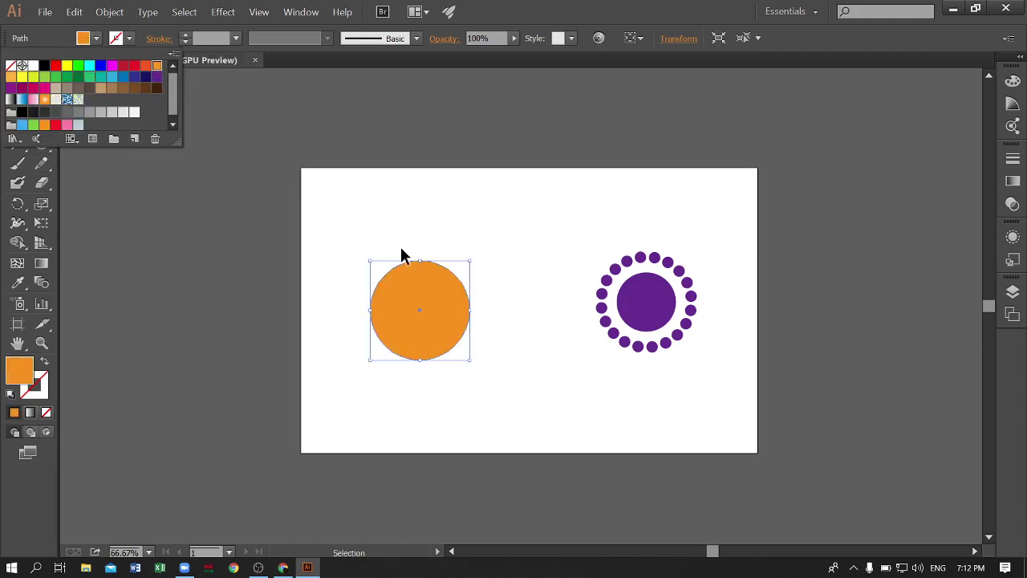
{"action": "left_click", "coordinate": [394, 212]}
Zoom to 100% and nudge the orange circle slightly right
{"action": "key", "text": "a"}
{"action": "key", "text": "ctrl+1"}
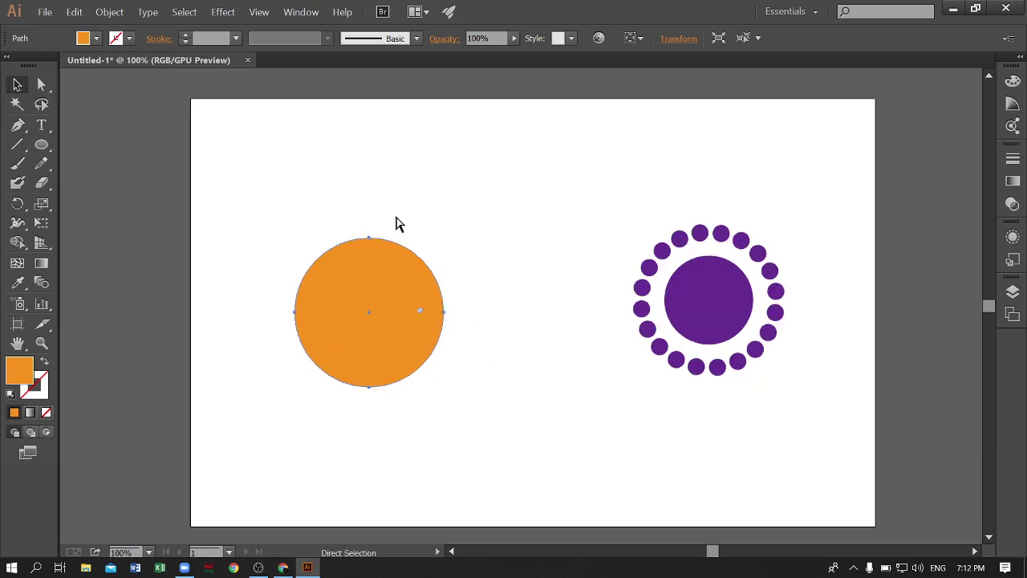
{"action": "key", "text": "v"}
{"action": "left_click_drag", "start_coordinate": [365, 291], "coordinate": [398, 291]}
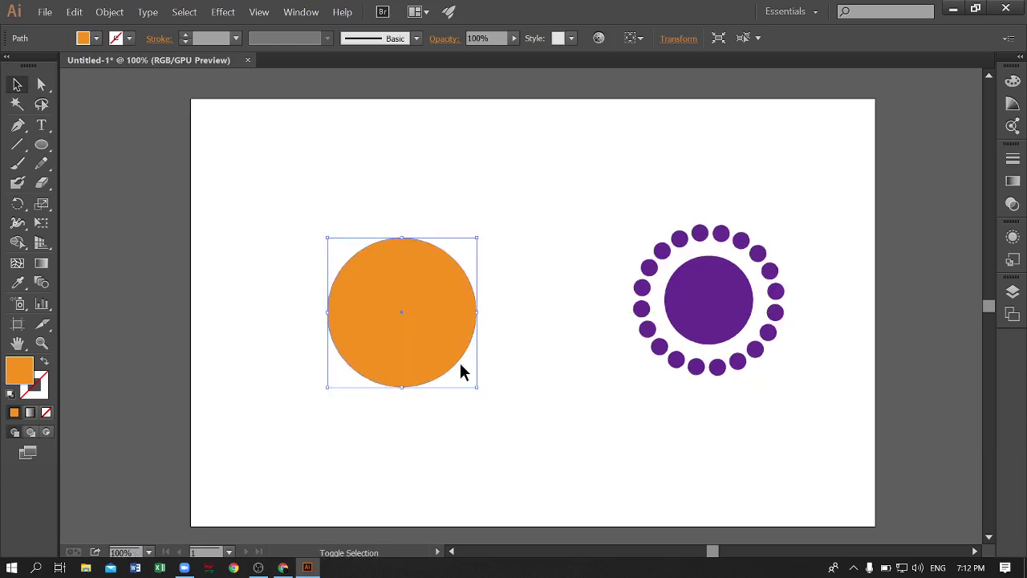
{"action": "left_click", "coordinate": [374, 153]}
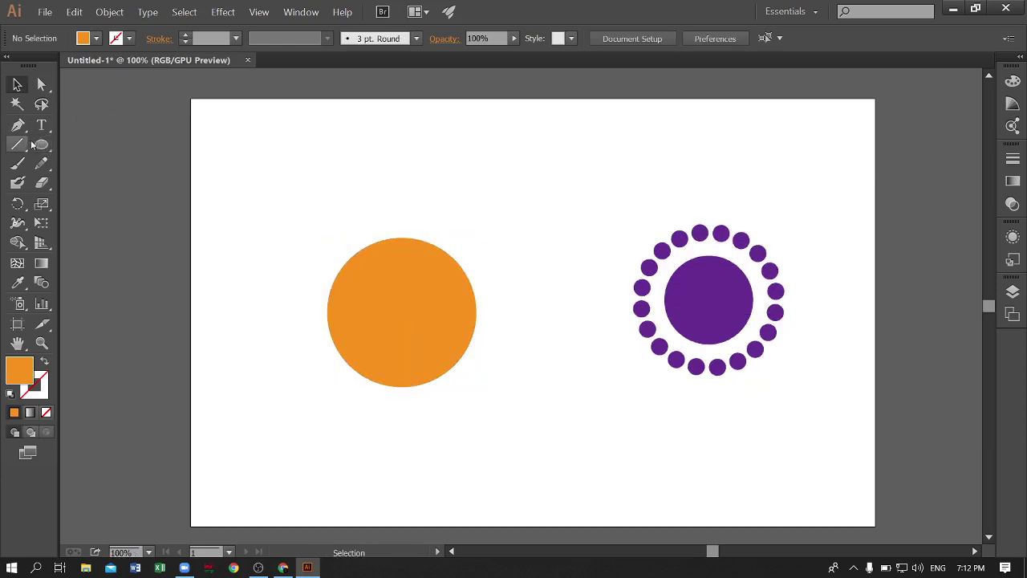
{"action": "left_click_drag", "start_coordinate": [40, 144], "coordinate": [113, 142]}
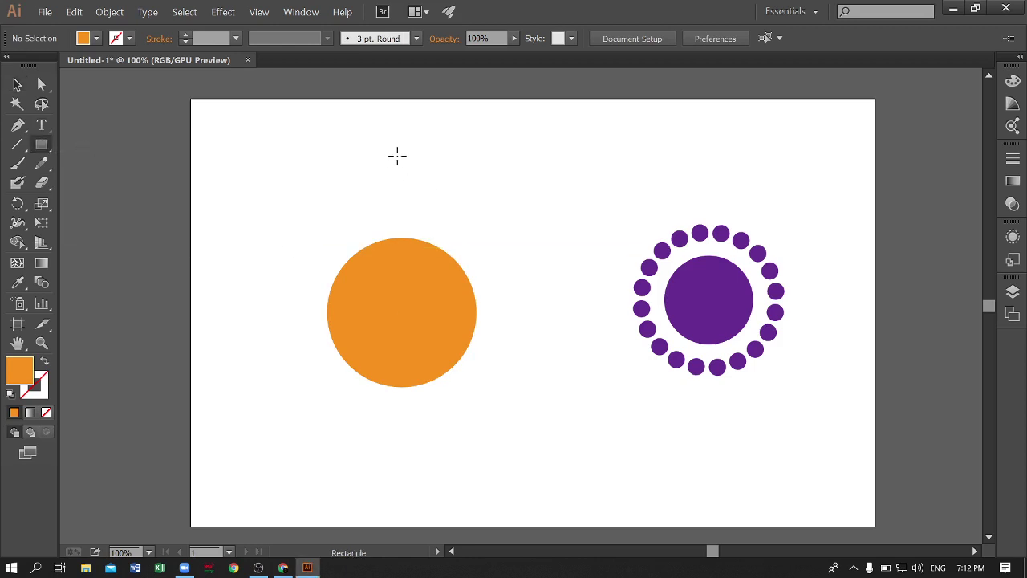
Draw a thin 14 × 134.221 px orange bar centred just above the circle
{"action": "left_click_drag", "start_coordinate": [400, 153], "coordinate": [405, 223]}
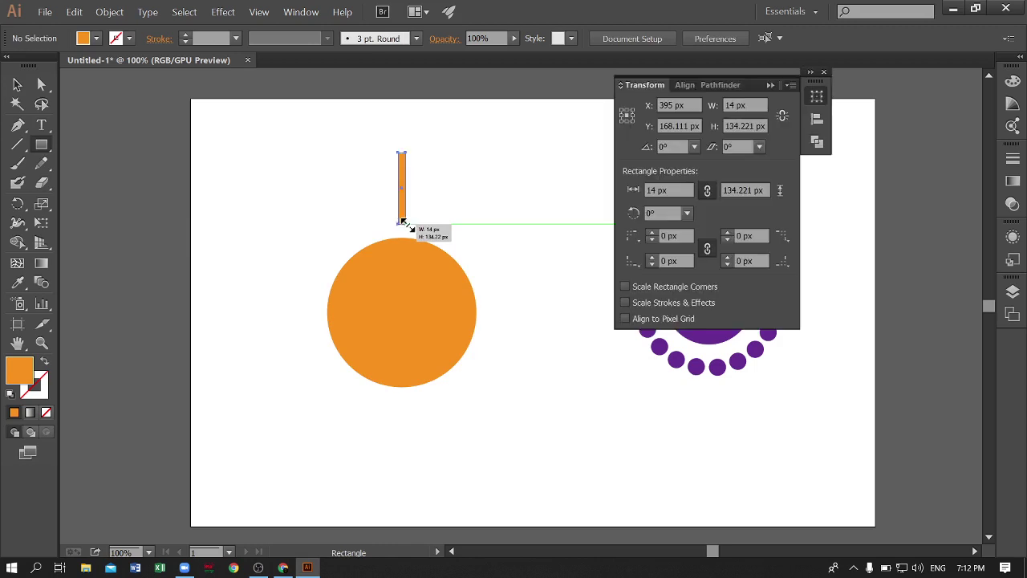
{"action": "key", "text": "v"}
{"action": "left_click", "coordinate": [344, 140]}
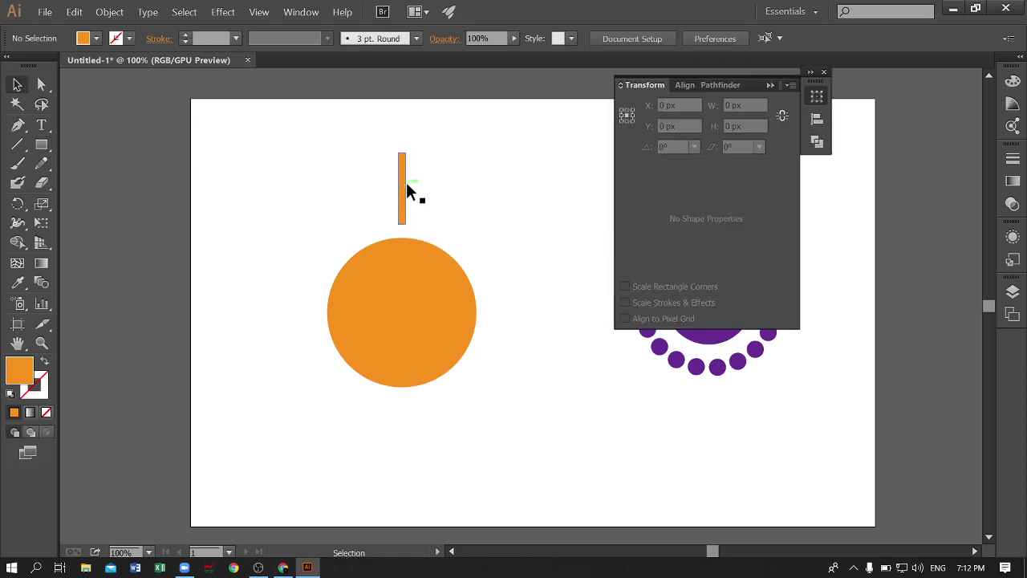
{"action": "left_click_drag", "start_coordinate": [403, 184], "coordinate": [402, 178]}
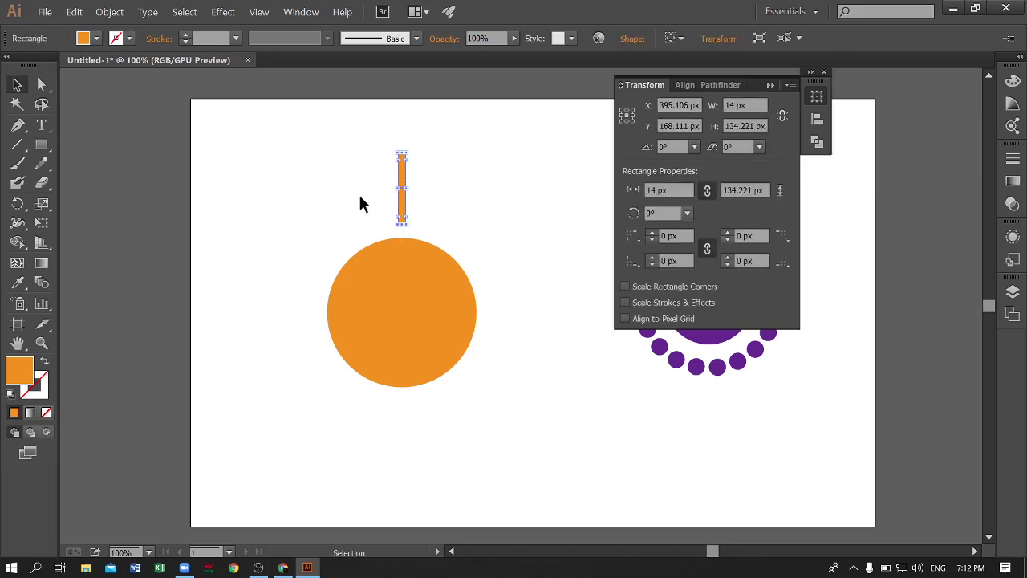
{"action": "left_click", "coordinate": [770, 85]}
{"action": "left_click", "coordinate": [824, 72]}
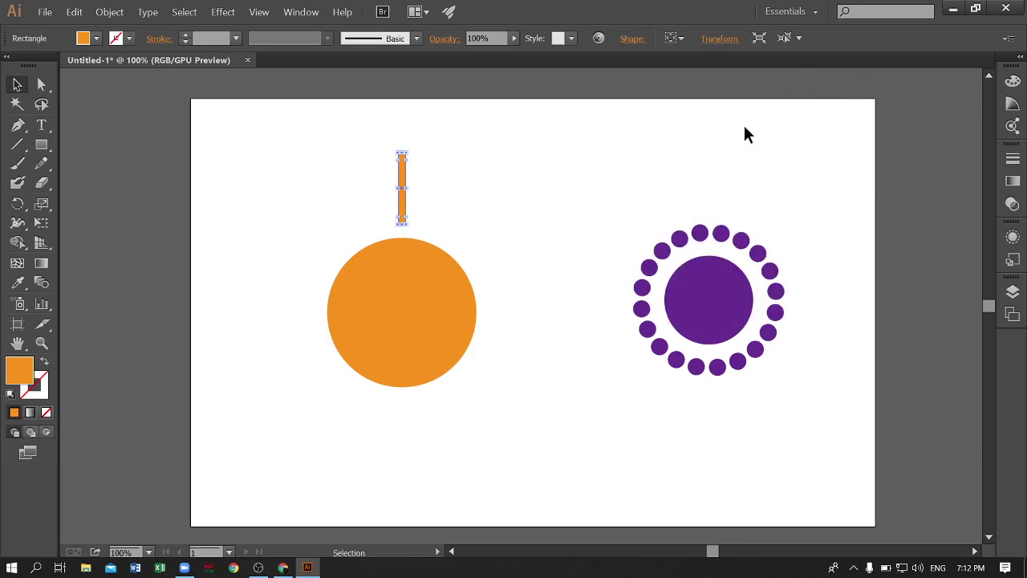
{"action": "left_click", "coordinate": [22, 205]}
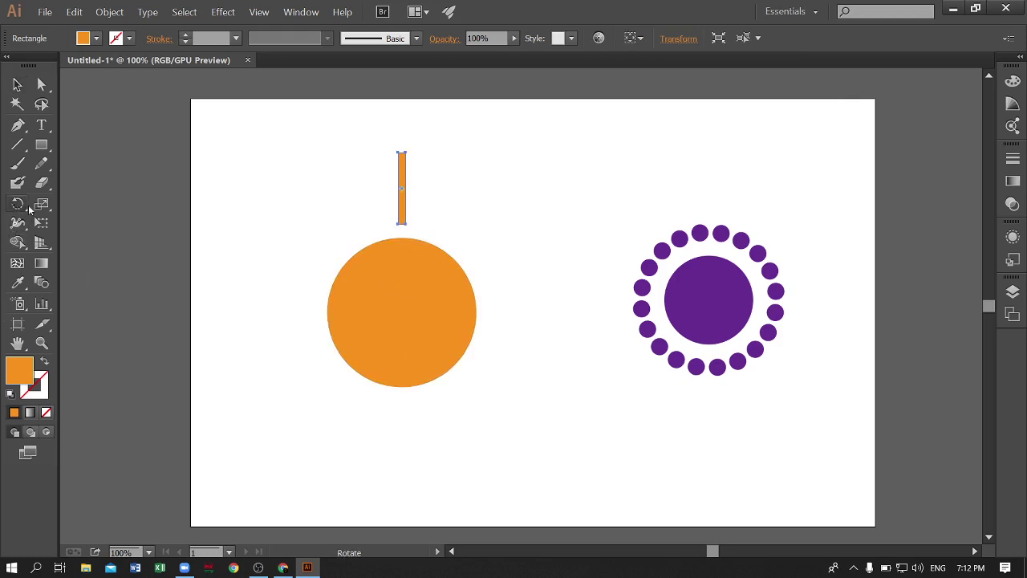
Copy the ray at 18° around the circle's centre, repeating with Ctrl+D to complete the ring
{"action": "left_click", "coordinate": [401, 313], "text": "alt"}
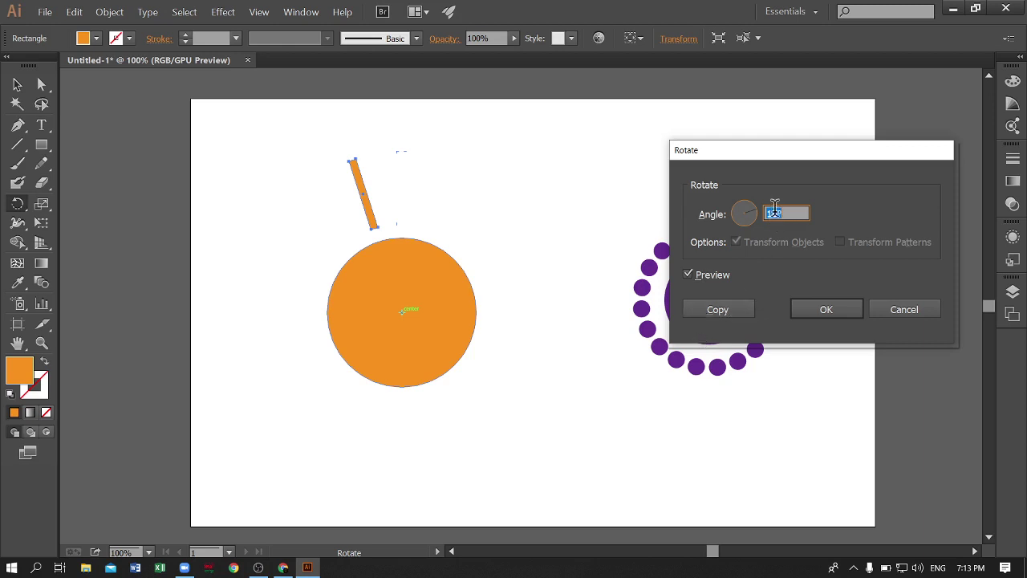
{"action": "left_click", "coordinate": [721, 310]}
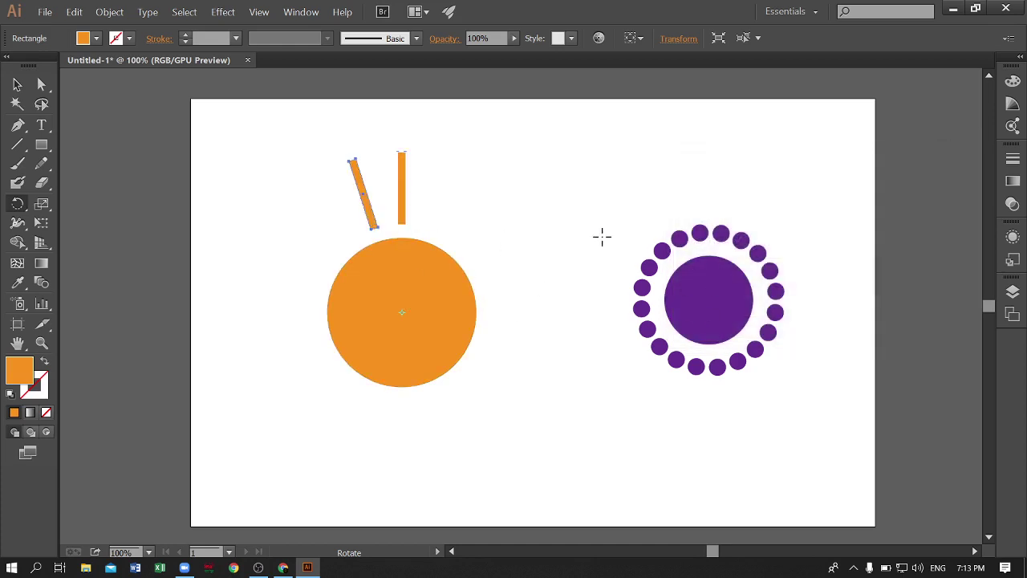
{"action": "key", "text": "v"}
{"action": "key", "text": "ctrl+d"}
{"action": "key", "text": "ctrl+d"}
{"action": "key", "text": "ctrl+d"}
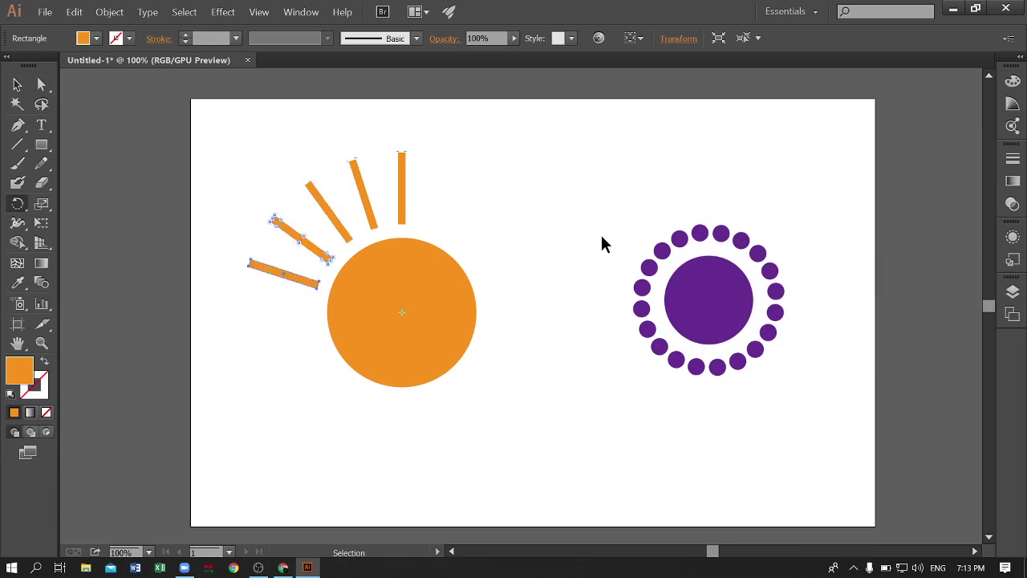
{"action": "key", "text": "ctrl+d"}
{"action": "key", "text": "ctrl+d"}
{"action": "key", "text": "ctrl+d"}
{"action": "key", "text": "ctrl+d"}
{"action": "key", "text": "ctrl+d"}
{"action": "key", "text": "ctrl+d"}
{"action": "key", "text": "ctrl+d"}
{"action": "key", "text": "ctrl+d"}
{"action": "key", "text": "ctrl+d"}
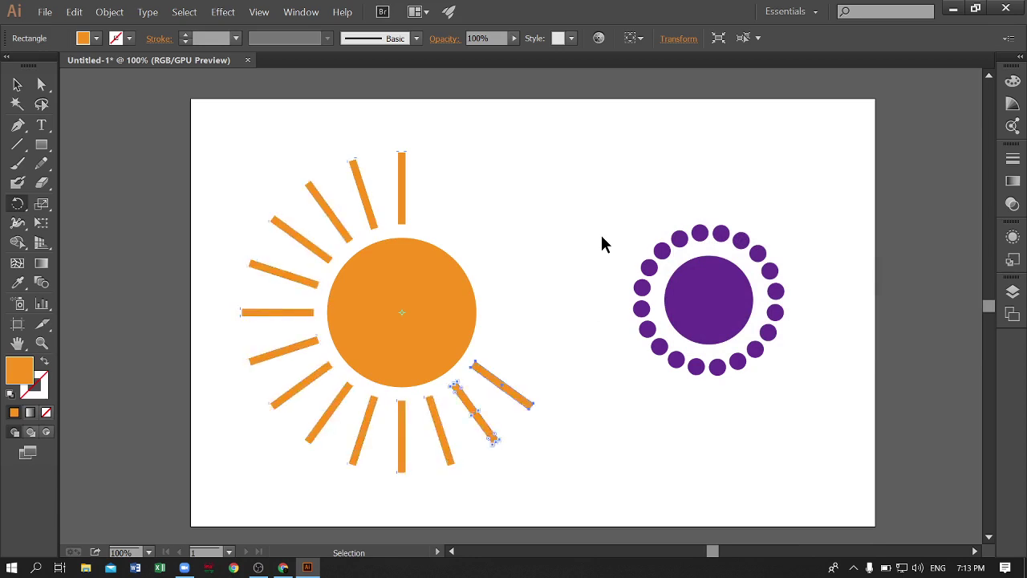
{"action": "key", "text": "ctrl+d"}
{"action": "key", "text": "ctrl+d"}
{"action": "key", "text": "ctrl+d"}
{"action": "key", "text": "ctrl+d"}
{"action": "key", "text": "ctrl+d"}
{"action": "key", "text": "ctrl+d"}
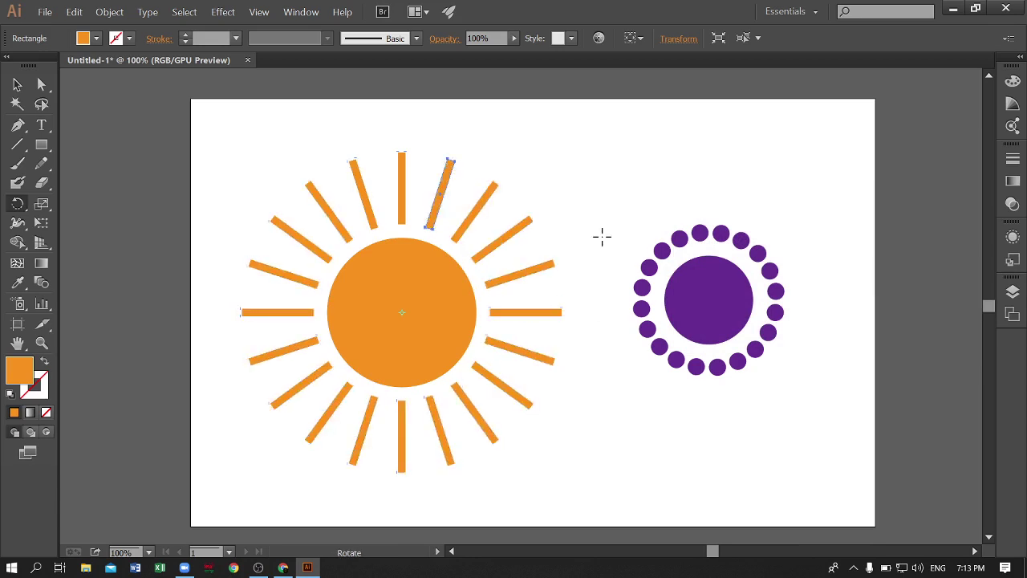
{"action": "left_click", "coordinate": [17, 85]}
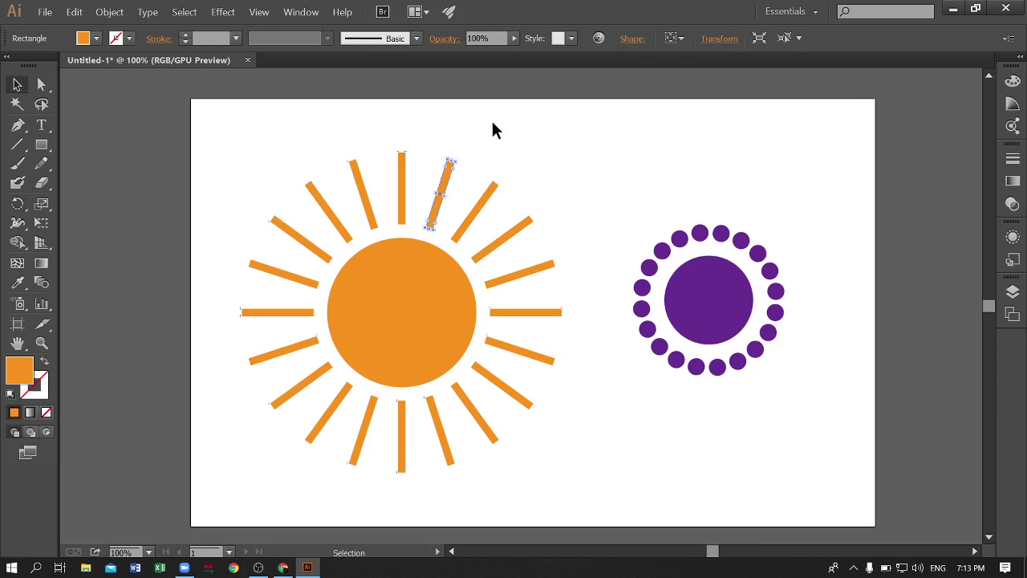
{"action": "left_click", "coordinate": [386, 225]}
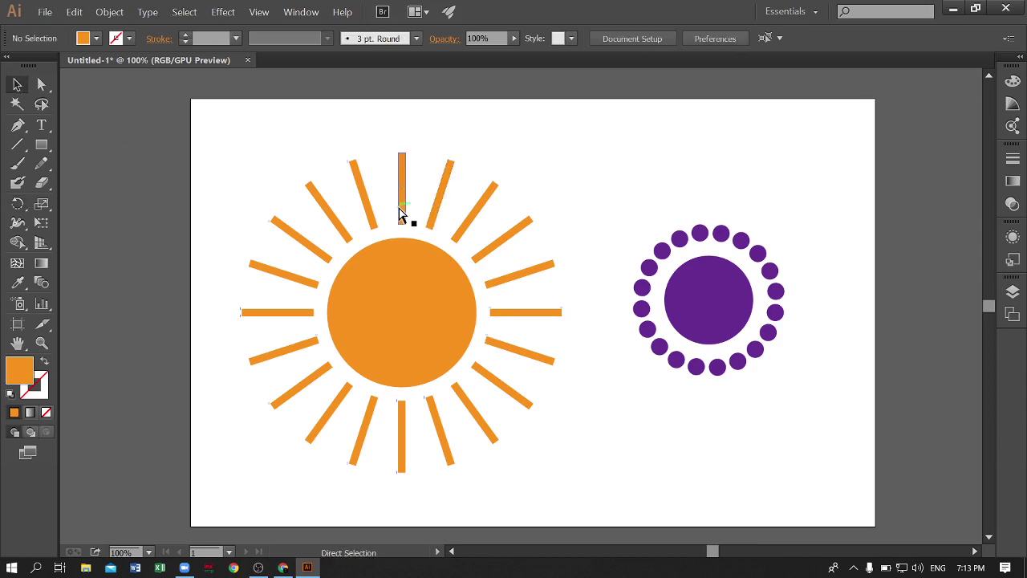
{"action": "key", "text": "ctrl+plus"}
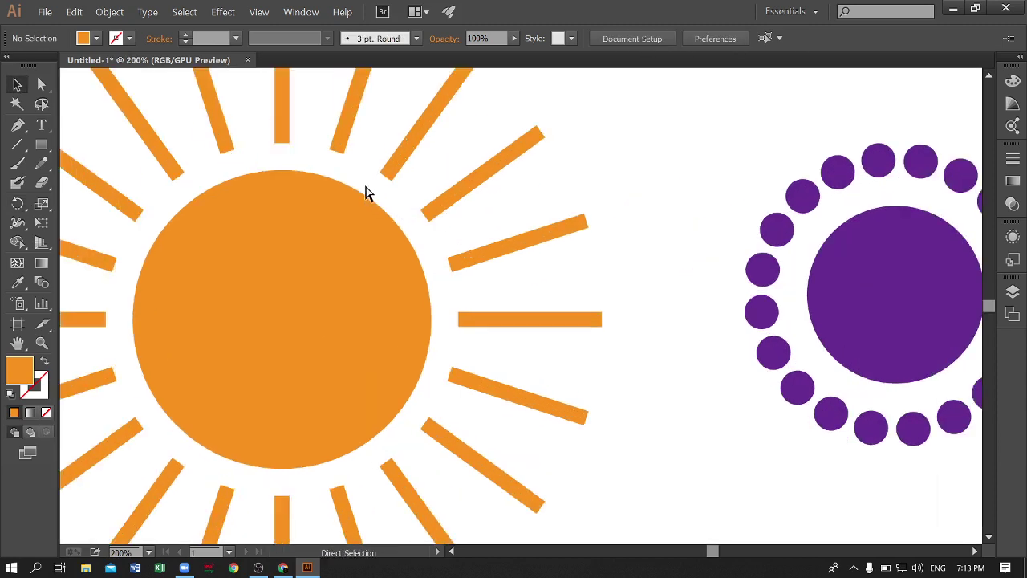
{"action": "key", "text": "ctrl+minus"}
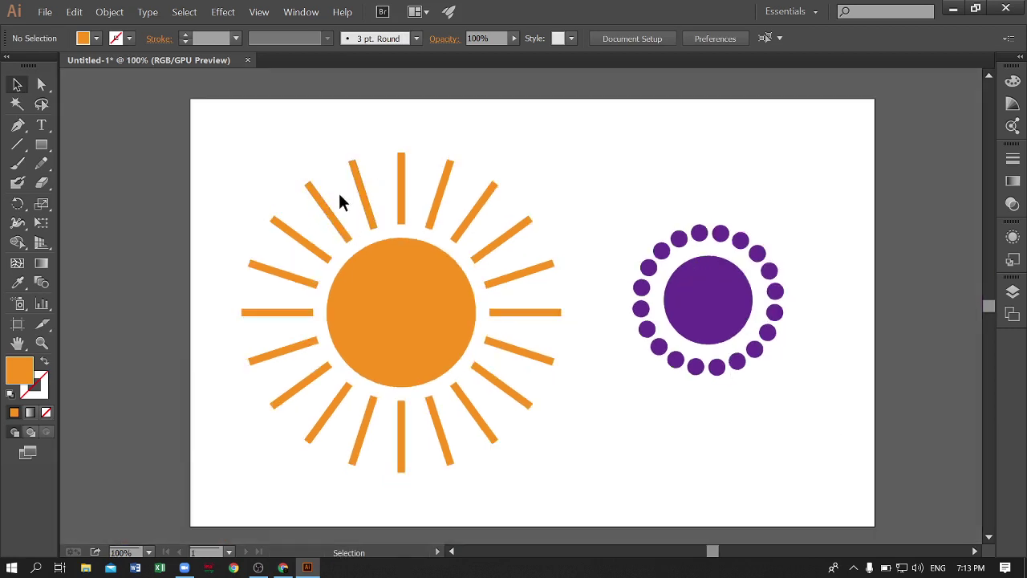
Select the whole sun and rotate it a few degrees by its bounding-box corner
{"action": "left_click_drag", "start_coordinate": [223, 138], "coordinate": [553, 470]}
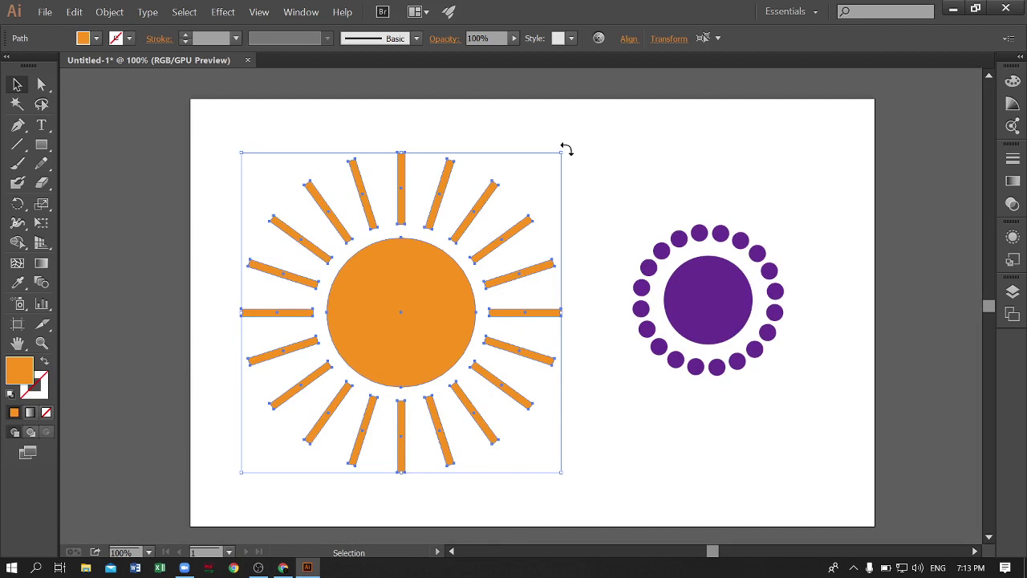
{"action": "left_click_drag", "start_coordinate": [566, 149], "coordinate": [592, 171]}
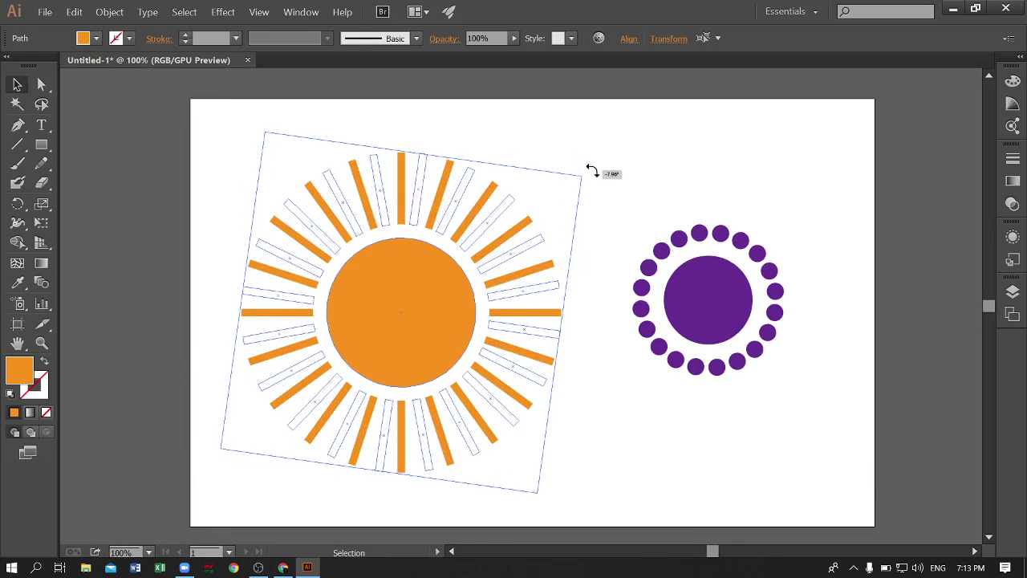
{"action": "left_click_drag", "start_coordinate": [591, 171], "coordinate": [592, 167]}
{"action": "left_click", "coordinate": [606, 150]}
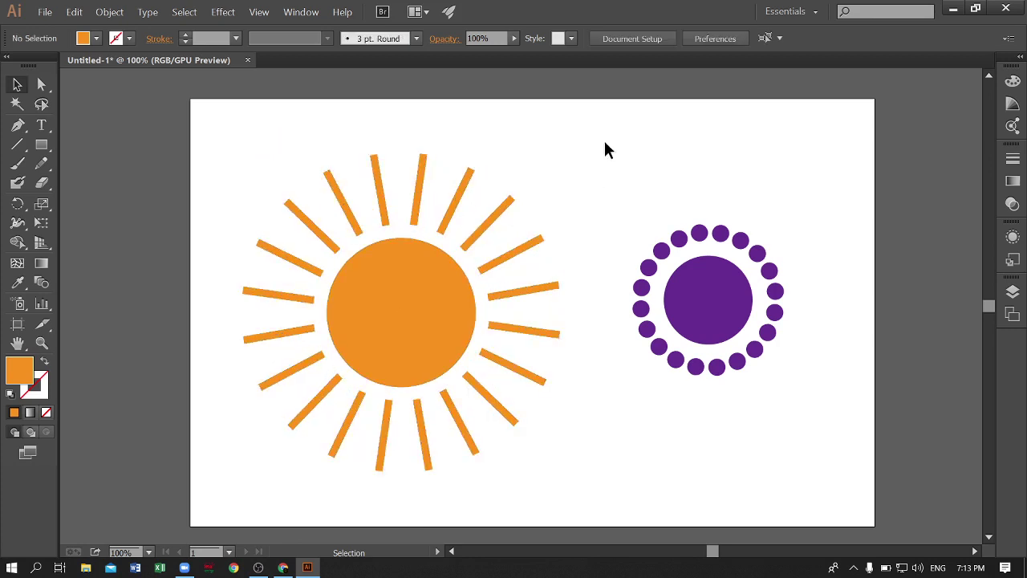
Zoom to 150% and draw a short bar between the top rays
{"action": "key", "text": "ctrl+equal"}
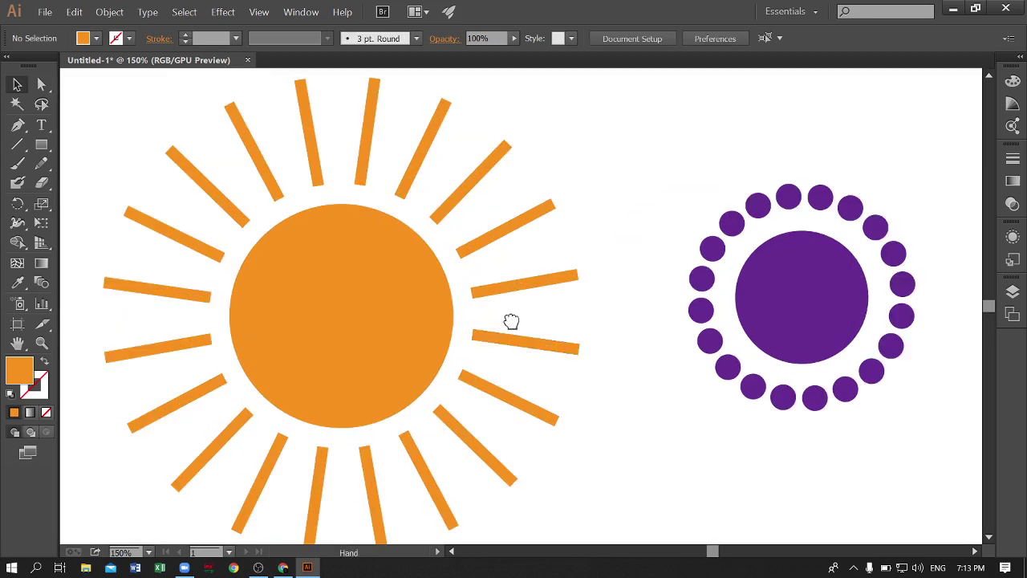
{"action": "left_click_drag", "start_coordinate": [508, 321], "coordinate": [556, 346]}
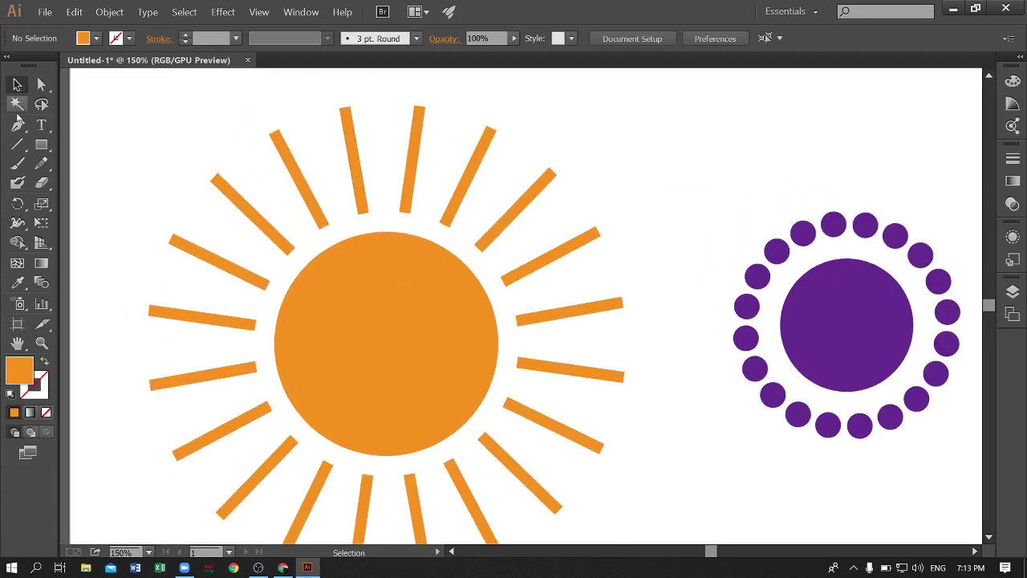
{"action": "left_click", "coordinate": [42, 146]}
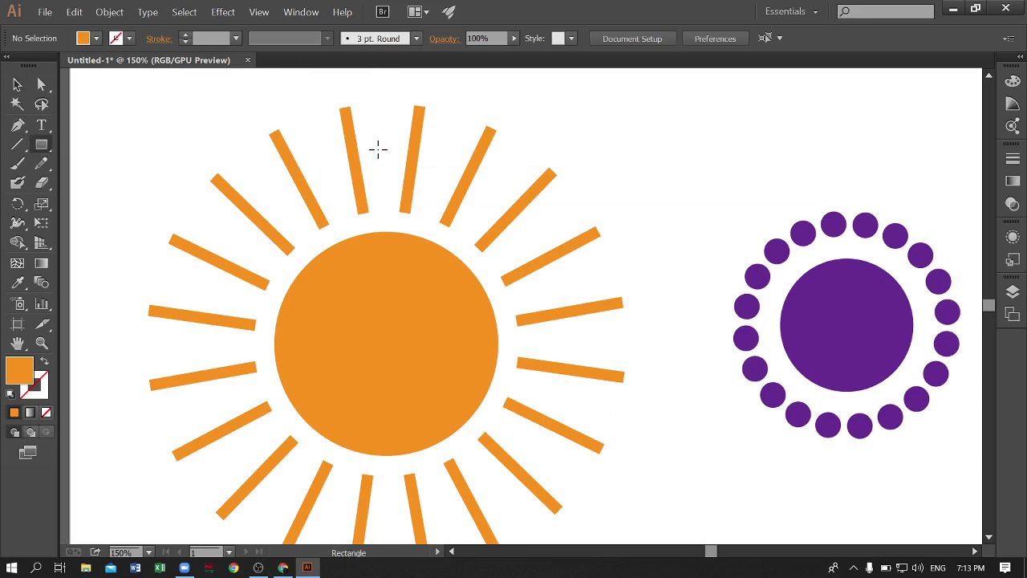
{"action": "left_click_drag", "start_coordinate": [378, 147], "coordinate": [390, 210]}
{"action": "key", "text": "v"}
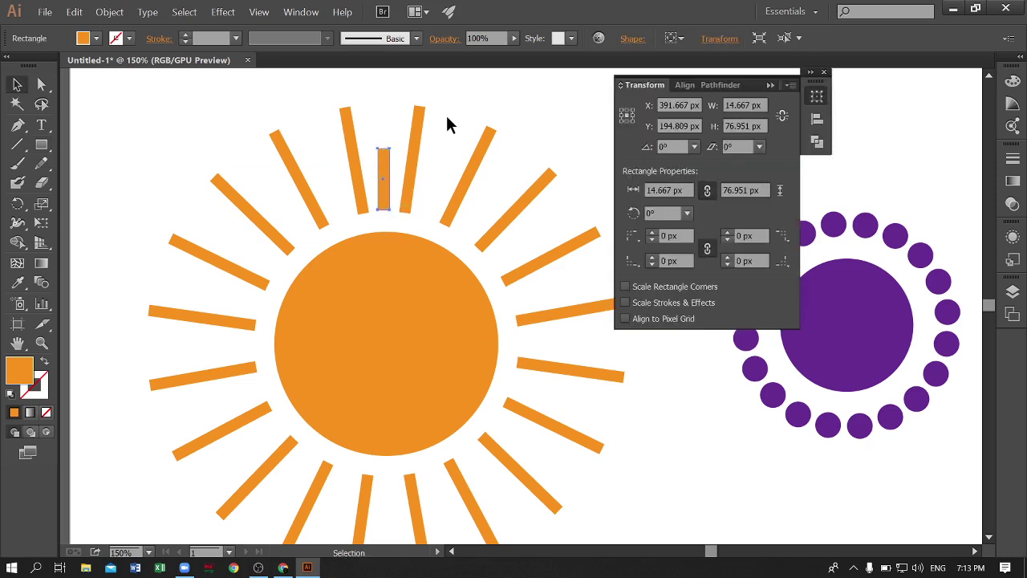
{"action": "left_click", "coordinate": [447, 125]}
{"action": "left_click", "coordinate": [385, 186]}
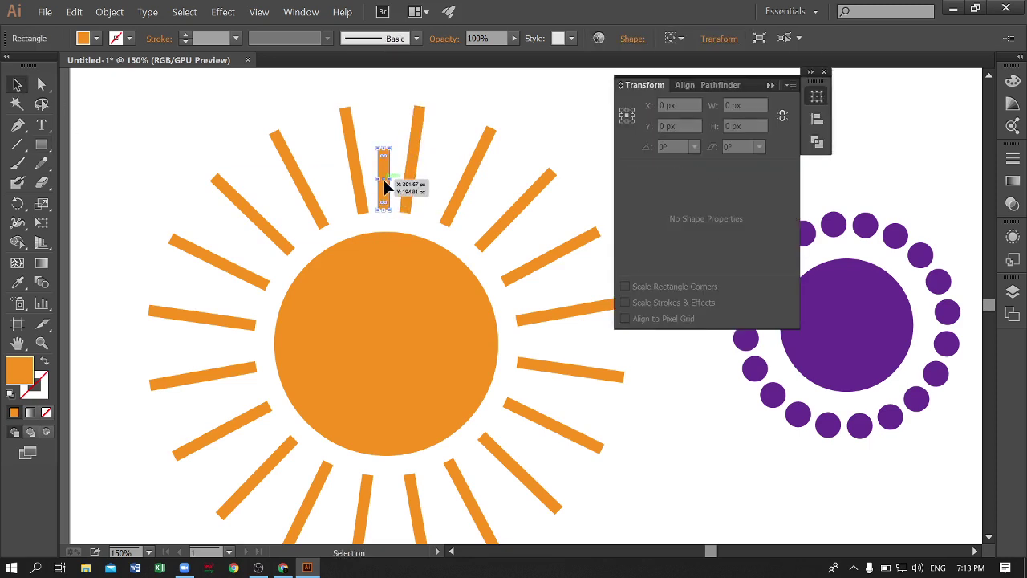
Make rotated copies of the short bar around the circle's centre, repeating with Ctrl+D
{"action": "left_click", "coordinate": [18, 203]}
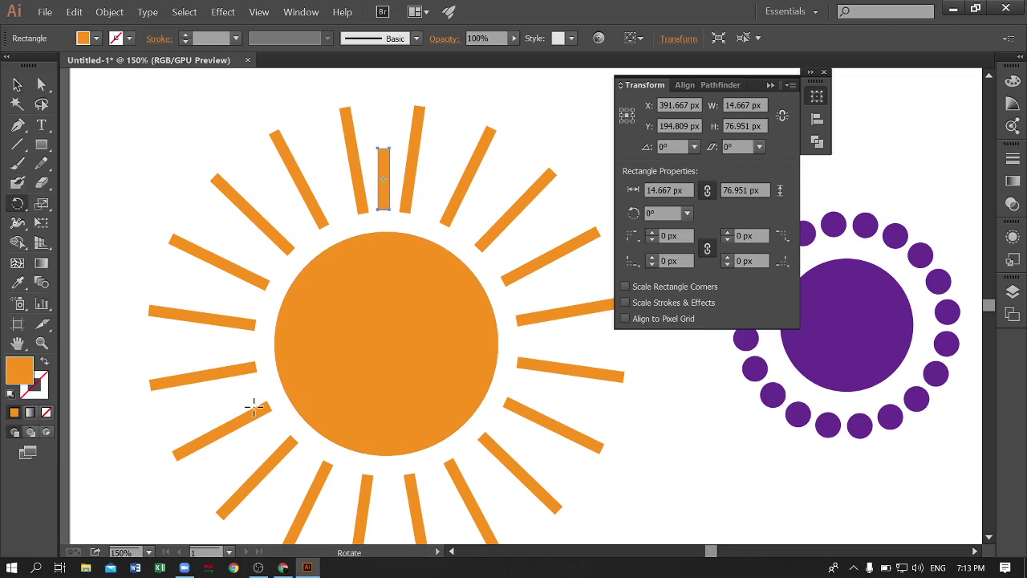
{"action": "left_click", "coordinate": [386, 345], "text": "alt"}
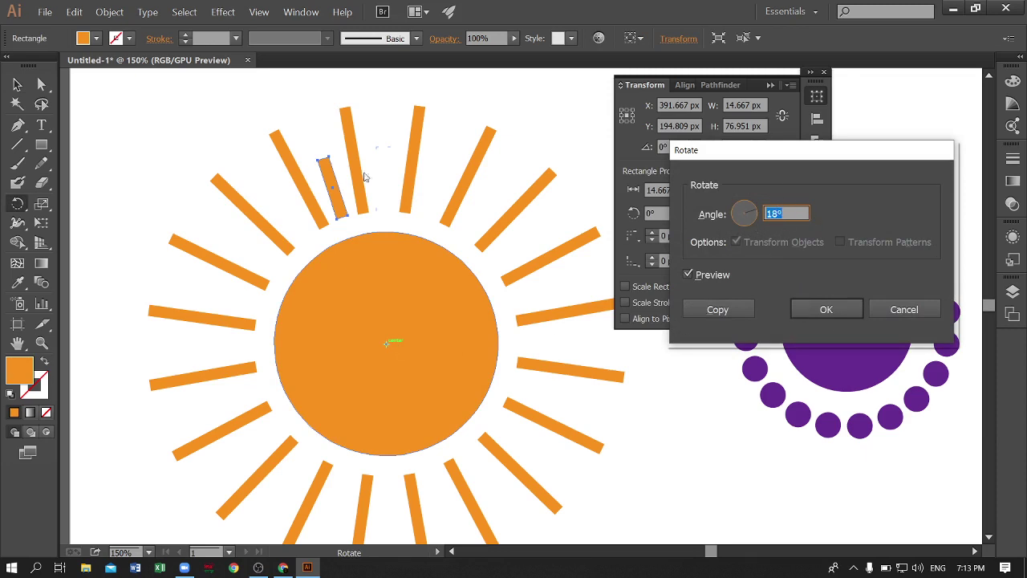
{"action": "left_click", "coordinate": [717, 309]}
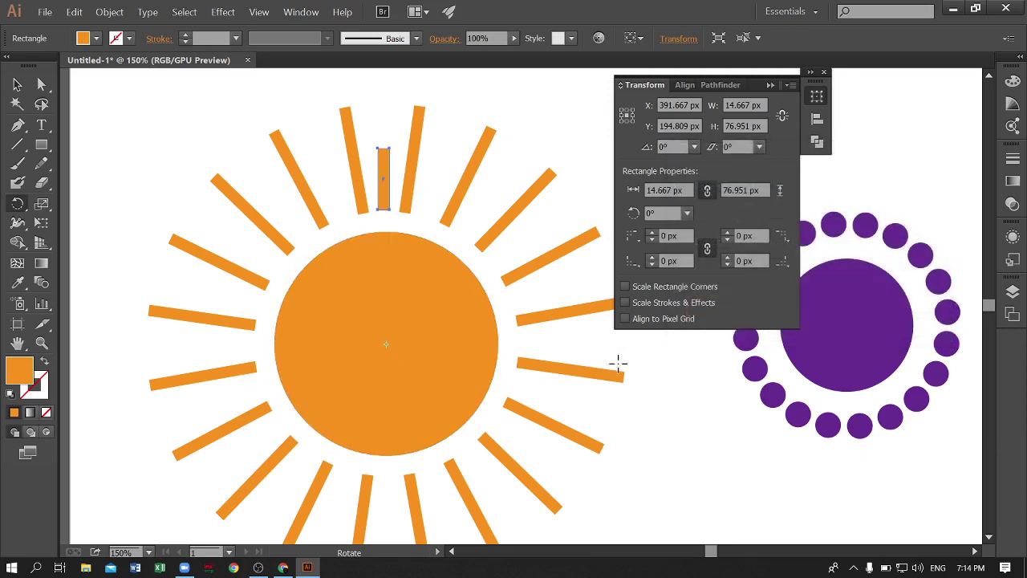
{"action": "key", "text": "ctrl+d"}
{"action": "key", "text": "ctrl+d"}
{"action": "key", "text": "ctrl+d"}
{"action": "key", "text": "ctrl+d"}
{"action": "key", "text": "ctrl+d"}
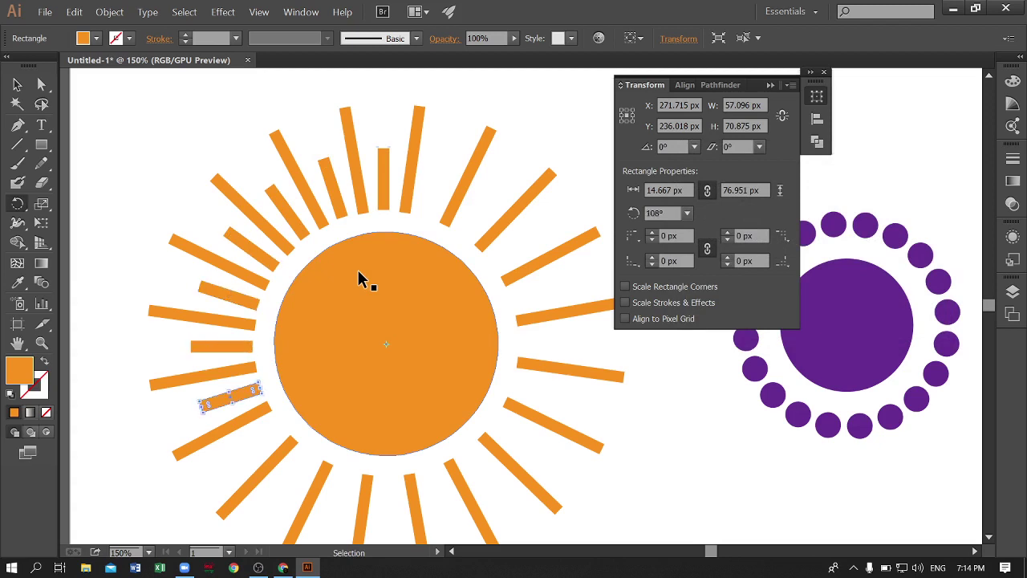
{"action": "key", "text": "ctrl+d"}
{"action": "key", "text": "ctrl+d"}
{"action": "key", "text": "ctrl+d"}
{"action": "key", "text": "ctrl+d"}
{"action": "key", "text": "ctrl+d"}
{"action": "key", "text": "ctrl+d"}
{"action": "key", "text": "ctrl+d"}
{"action": "key", "text": "ctrl+d"}
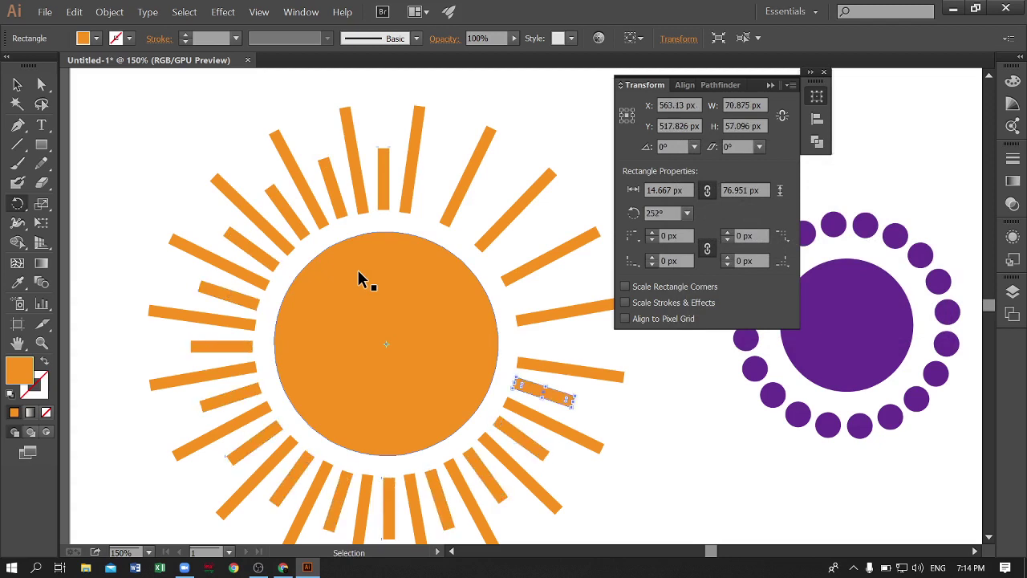
{"action": "key", "text": "ctrl+d"}
{"action": "key", "text": "ctrl+d"}
{"action": "key", "text": "ctrl+d"}
{"action": "key", "text": "ctrl+d"}
{"action": "key", "text": "ctrl+d"}
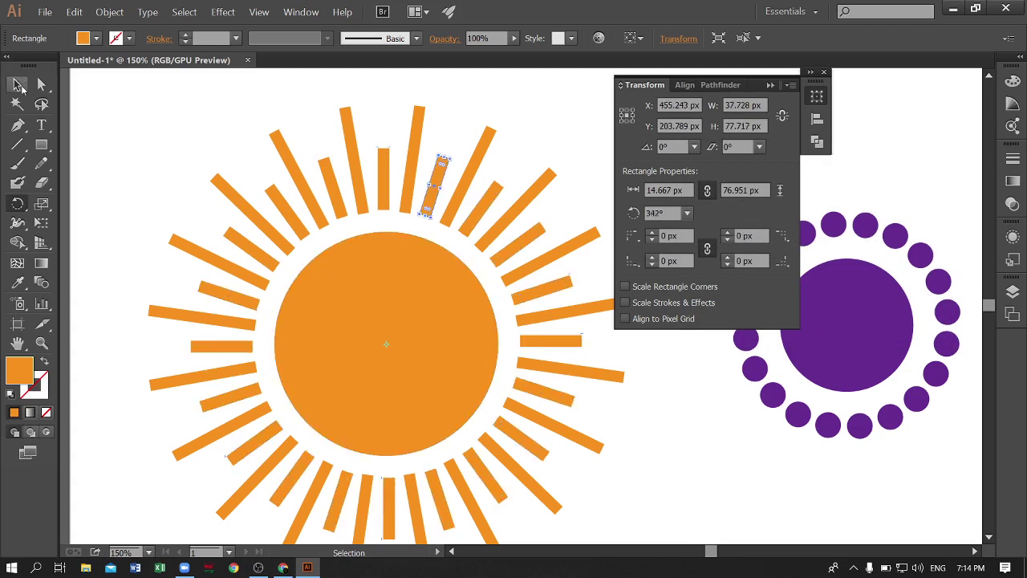
{"action": "left_click", "coordinate": [17, 85]}
{"action": "left_click", "coordinate": [690, 430]}
Zoom out, close the Transform panel and pan to make room on the right
{"action": "key", "text": "ctrl+minus"}
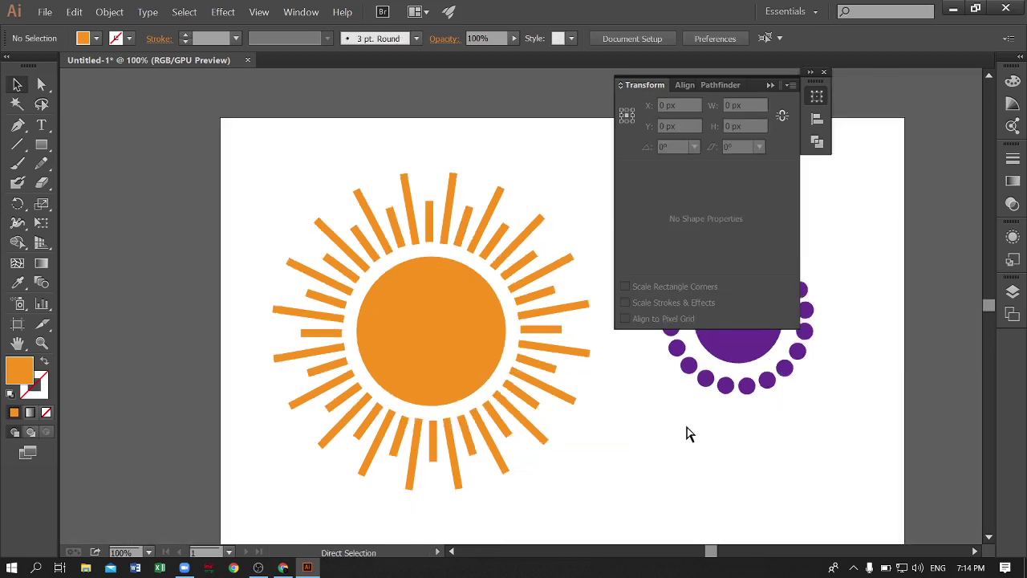
{"action": "key", "text": "ctrl+minus"}
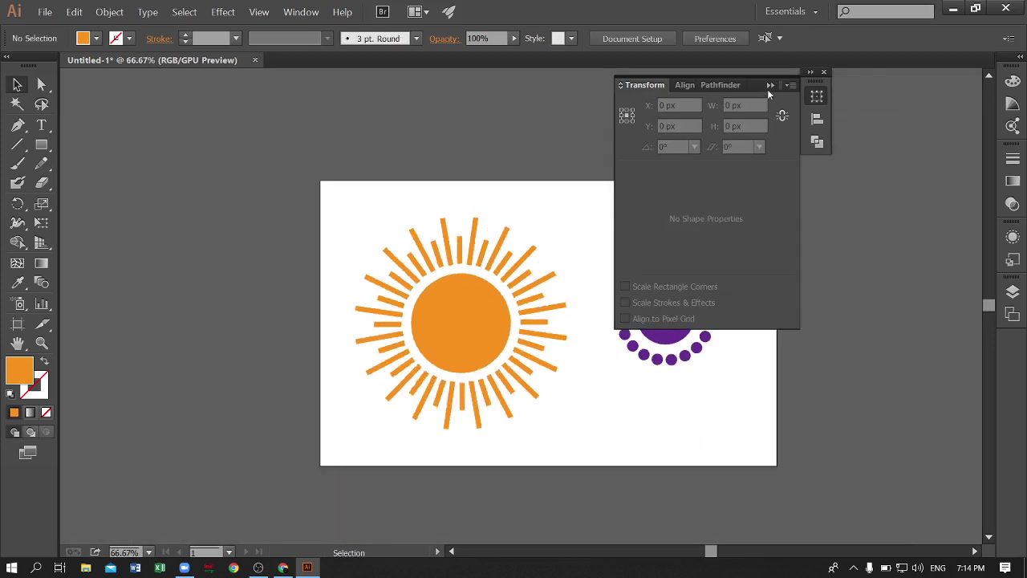
{"action": "left_click", "coordinate": [769, 86]}
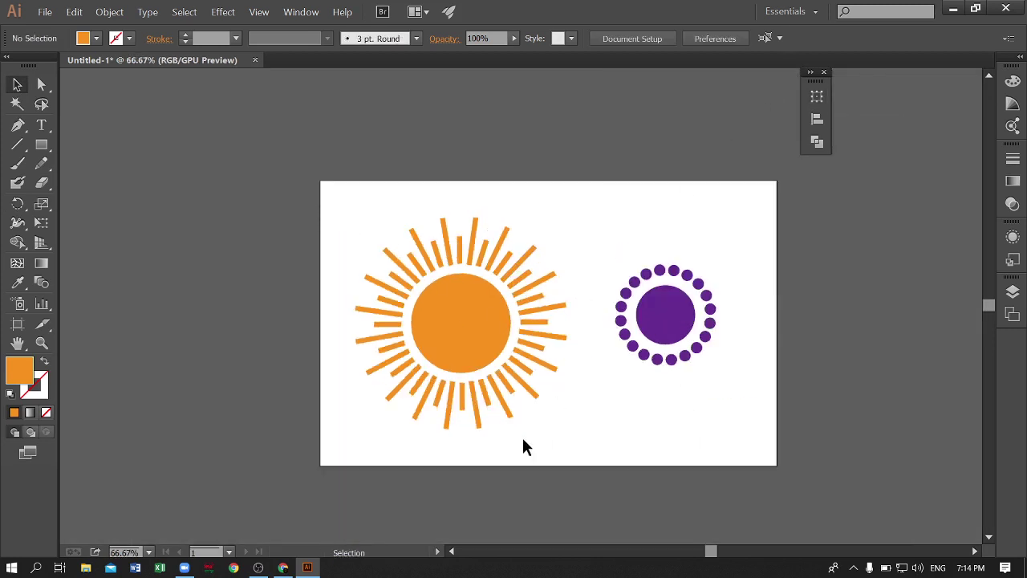
{"action": "left_click", "coordinate": [823, 71]}
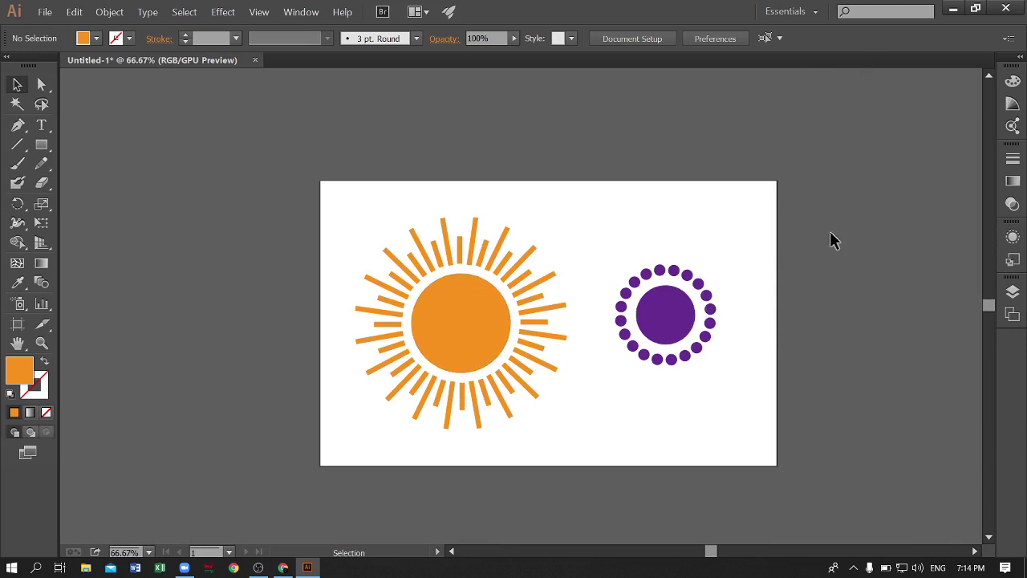
{"action": "mouse_move", "coordinate": [832, 241]}
{"action": "left_mouse_down"}
{"action": "mouse_move", "coordinate": [644, 268]}
{"action": "mouse_move", "coordinate": [626, 237]}
{"action": "left_mouse_up"}
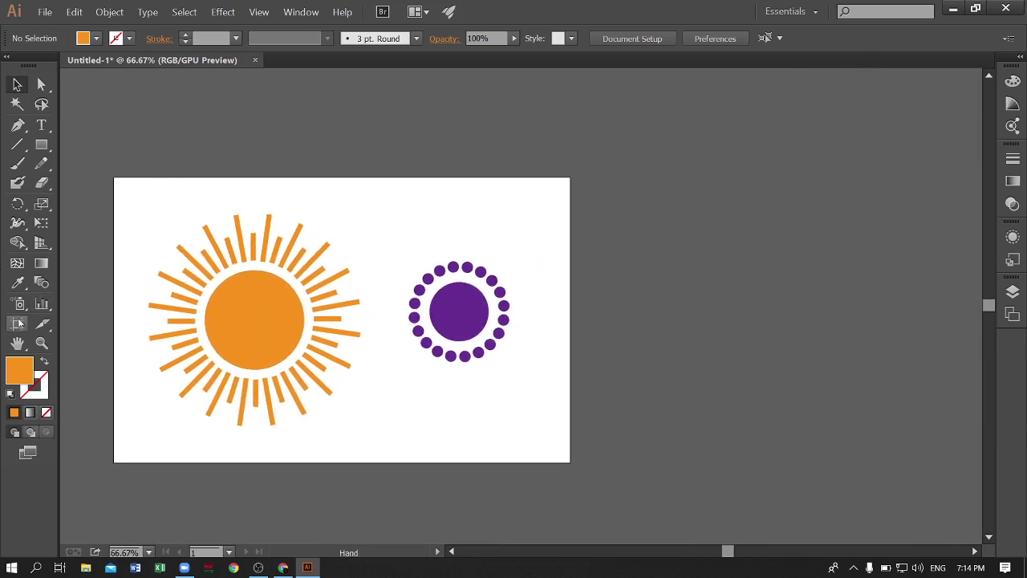
Alt-drag the artboard to duplicate it to the right of the original
{"action": "left_click", "coordinate": [17, 323]}
{"action": "mouse_move", "coordinate": [165, 217]}
{"action": "left_mouse_down"}
{"action": "mouse_move", "coordinate": [565, 206]}
{"action": "mouse_move", "coordinate": [634, 216]}
{"action": "left_mouse_up"}
{"action": "left_click", "coordinate": [17, 85]}
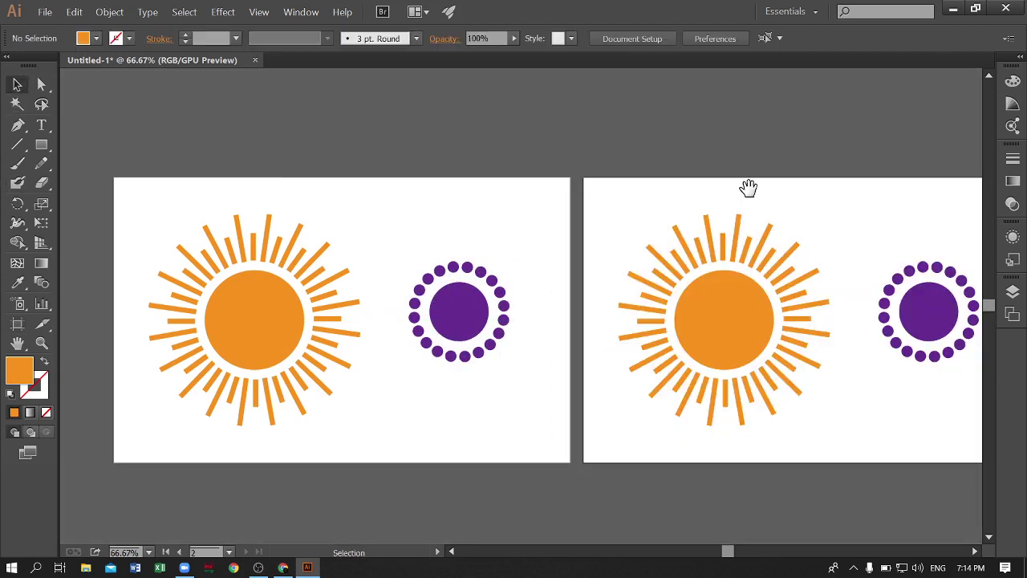
{"action": "mouse_move", "coordinate": [748, 188]}
{"action": "left_mouse_down"}
{"action": "mouse_move", "coordinate": [280, 190]}
{"action": "mouse_move", "coordinate": [418, 449]}
{"action": "left_mouse_up"}
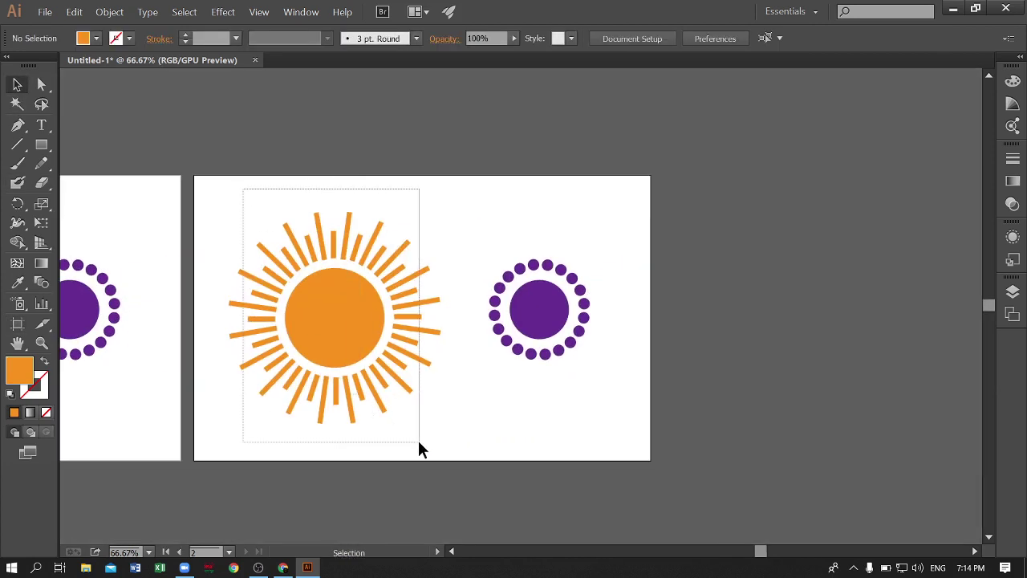
Delete the sun from the second artboard, then move the purple flower left and enlarge it
{"action": "key", "text": "Delete"}
{"action": "left_click_drag", "start_coordinate": [438, 213], "coordinate": [584, 389]}
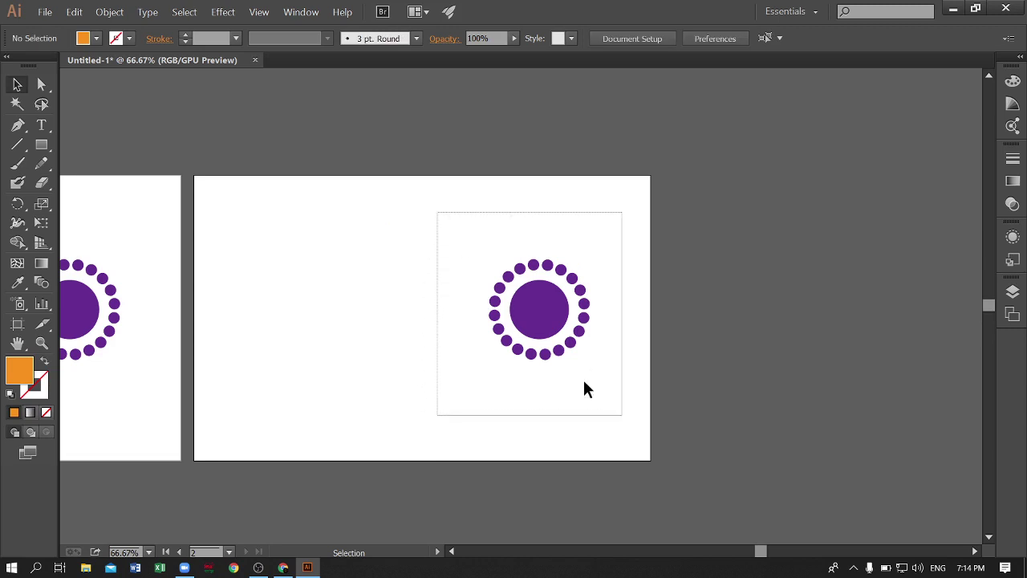
{"action": "left_click_drag", "start_coordinate": [532, 304], "coordinate": [474, 301]}
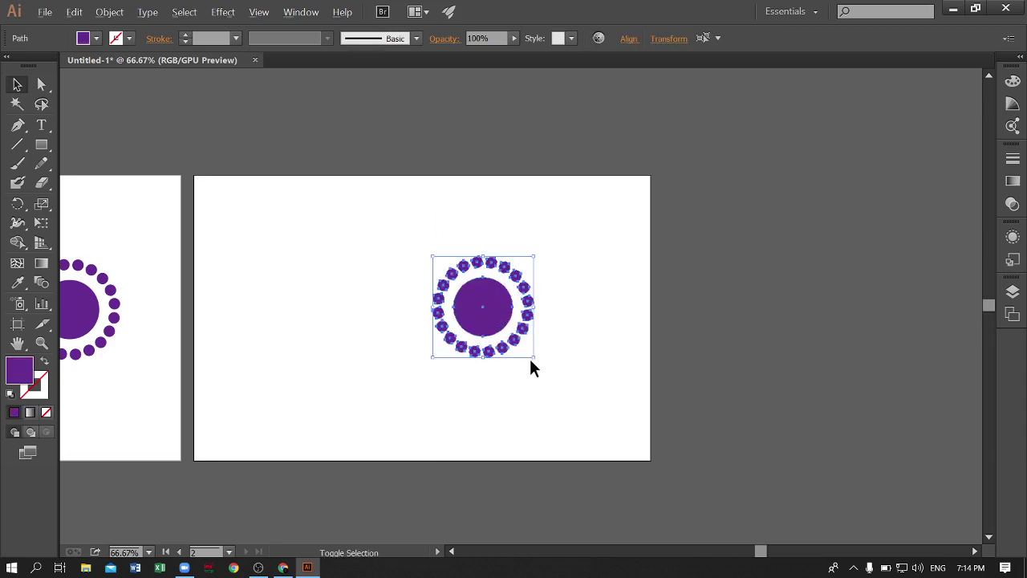
{"action": "left_click_drag", "start_coordinate": [530, 358], "coordinate": [576, 391]}
{"action": "left_click", "coordinate": [381, 214]}
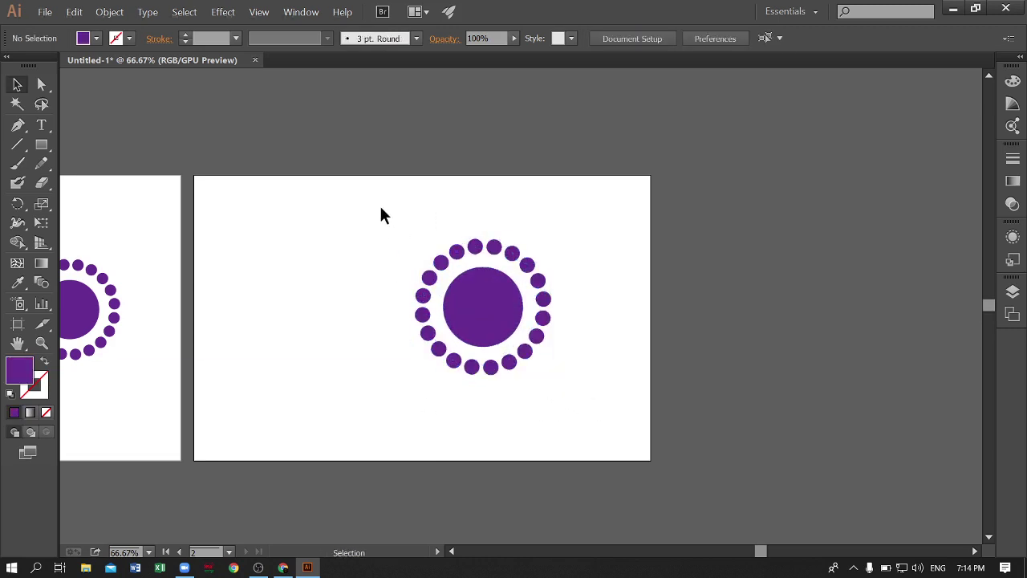
{"action": "left_click_drag", "start_coordinate": [381, 207], "coordinate": [543, 430]}
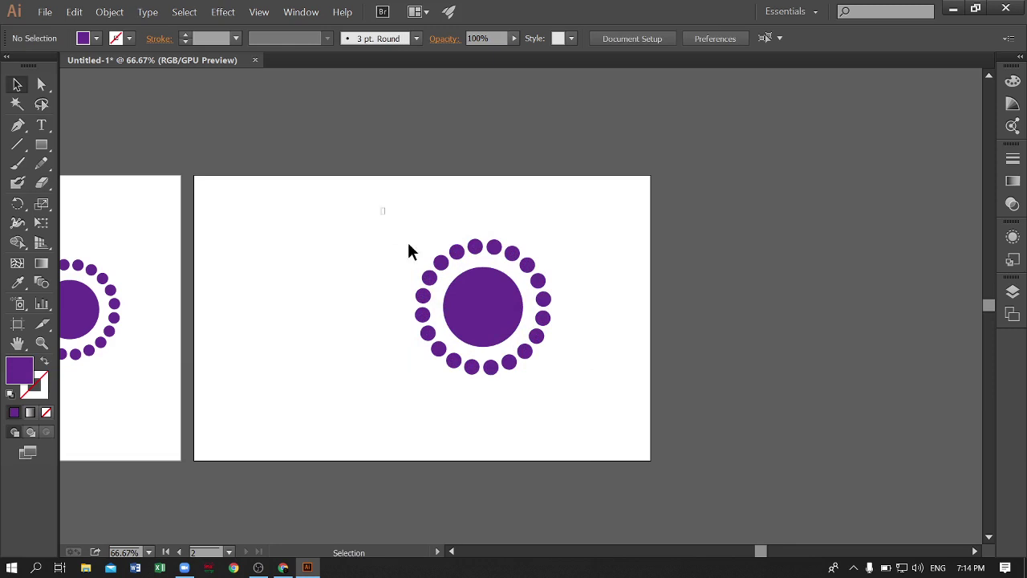
{"action": "left_click", "coordinate": [292, 273]}
{"action": "left_click", "coordinate": [476, 309]}
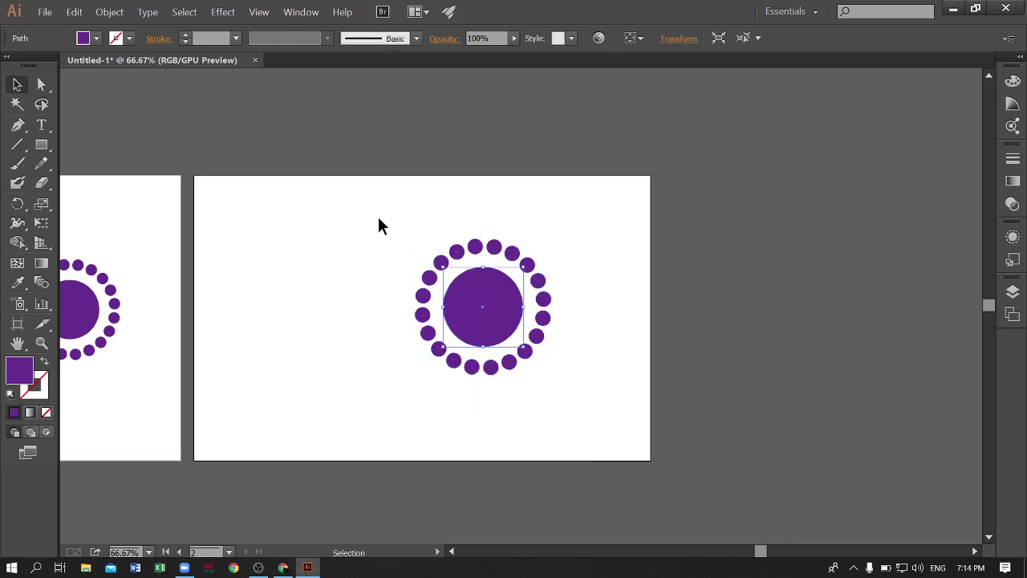
{"action": "left_click_drag", "start_coordinate": [379, 217], "coordinate": [588, 427]}
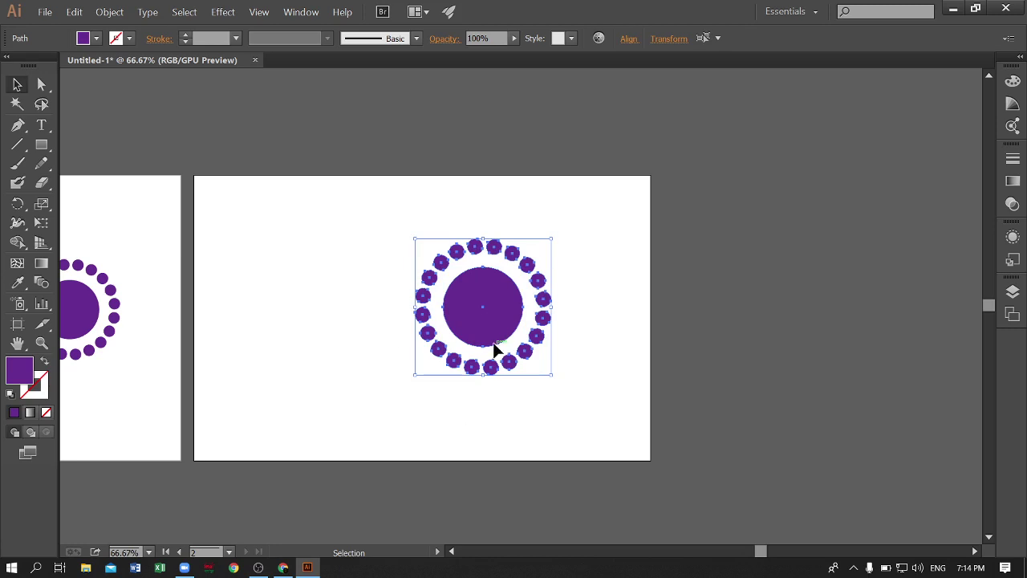
Open Drop Shadow for the purple flower, preview the 75% Multiply shadow, and open its colour
{"action": "left_click", "coordinate": [222, 12]}
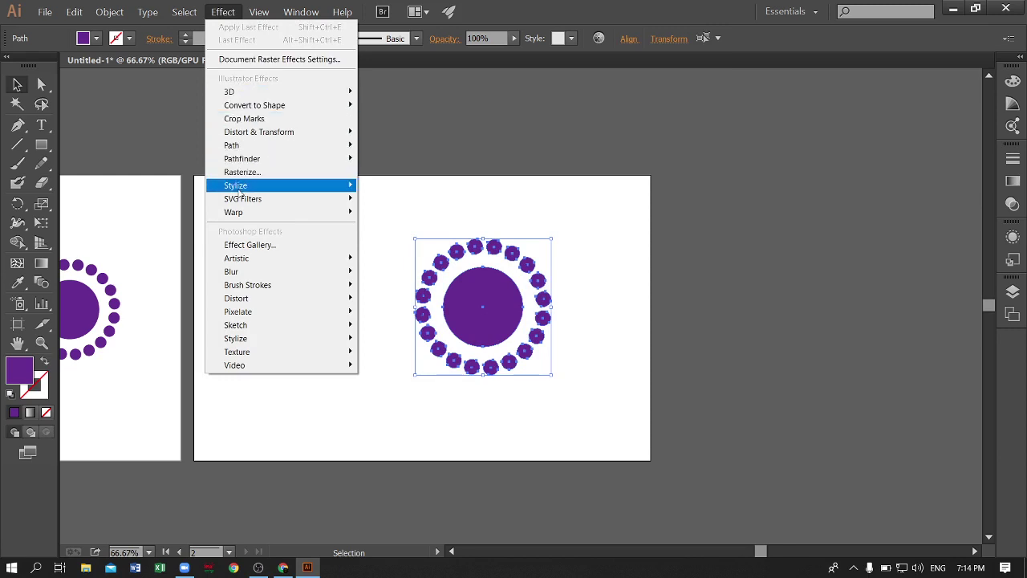
{"action": "mouse_move", "coordinate": [236, 185]}
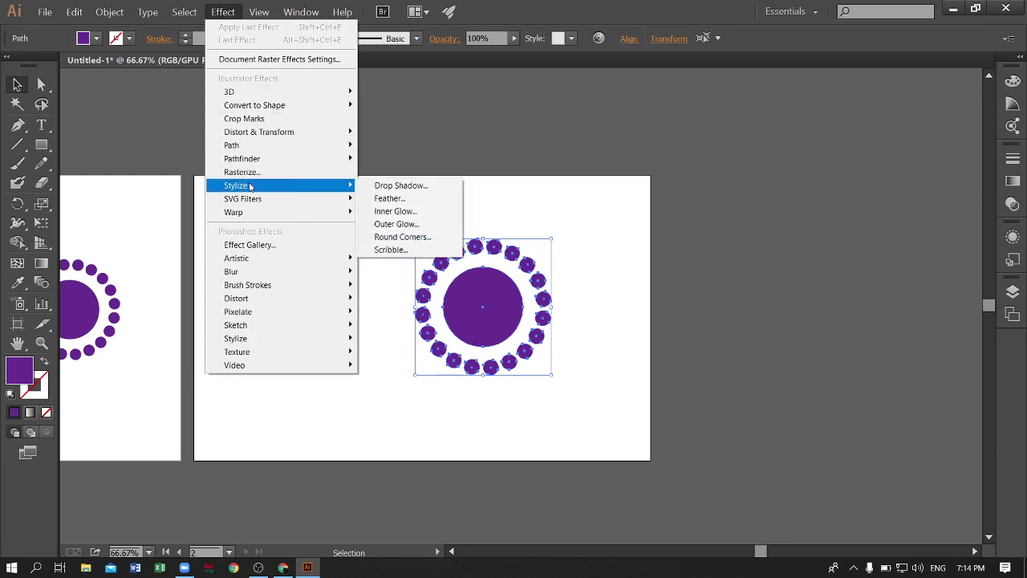
{"action": "left_click", "coordinate": [399, 188]}
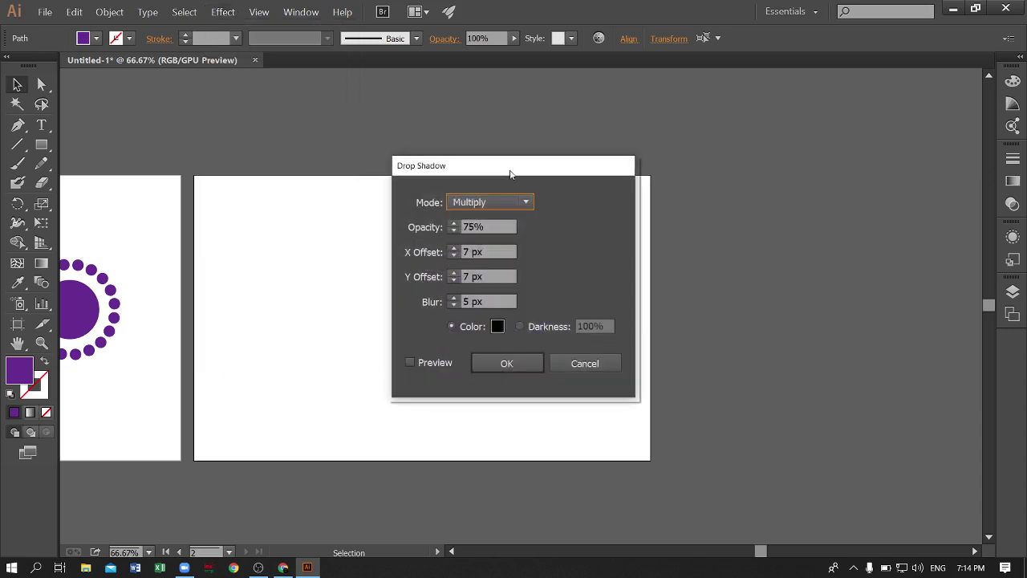
{"action": "left_click_drag", "start_coordinate": [509, 171], "coordinate": [791, 142]}
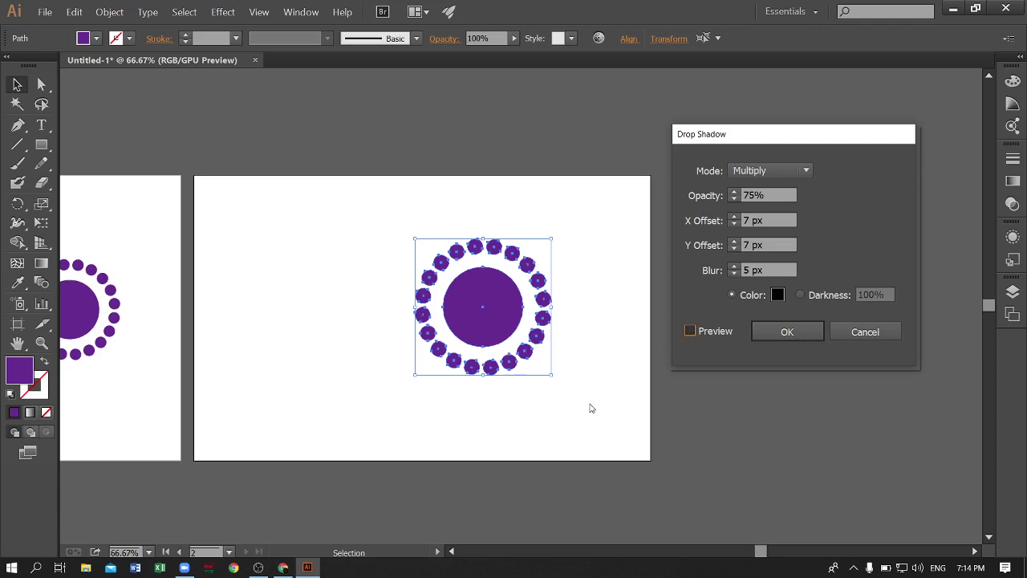
{"action": "left_click", "coordinate": [690, 331]}
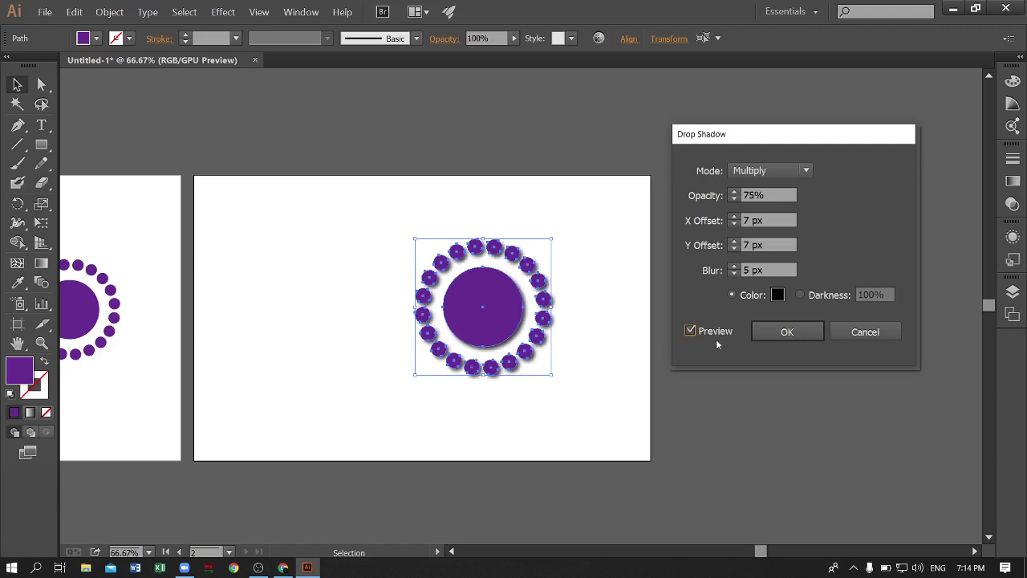
{"action": "left_click", "coordinate": [778, 296]}
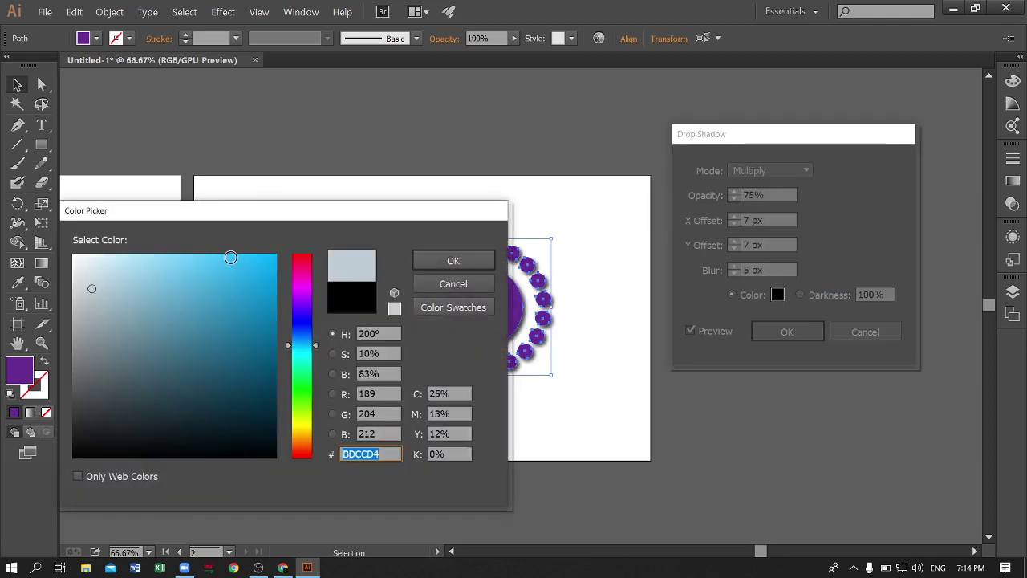
Pick a light blue in the Color Picker and confirm it as the shadow colour
{"action": "left_click", "coordinate": [230, 258]}
{"action": "left_click", "coordinate": [426, 260]}
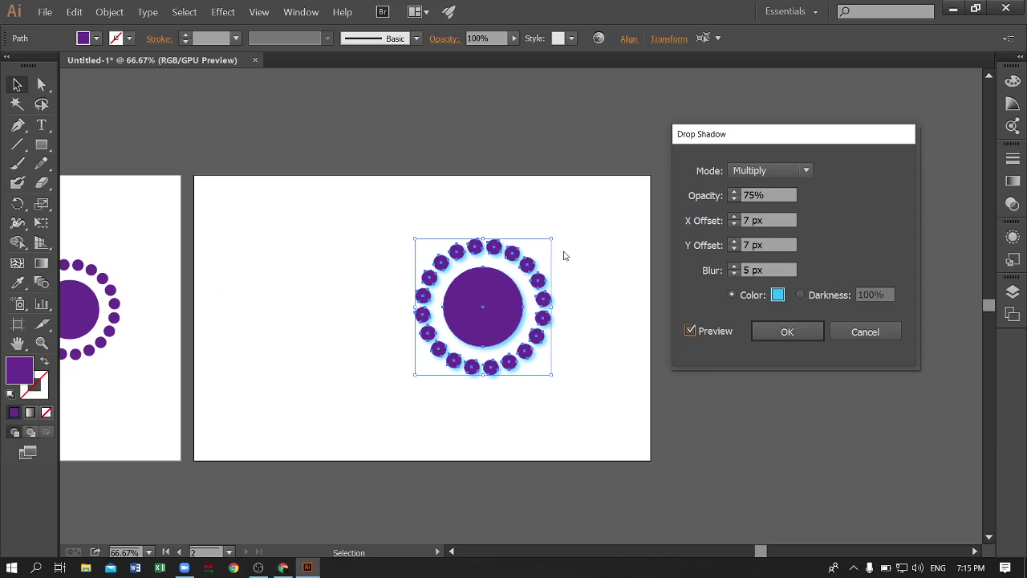
Set the drop shadow's X Offset to -15 px
{"action": "mouse_move", "coordinate": [738, 134]}
{"action": "left_mouse_down"}
{"action": "mouse_move", "coordinate": [713, 112]}
{"action": "mouse_move", "coordinate": [751, 153]}
{"action": "left_mouse_up"}
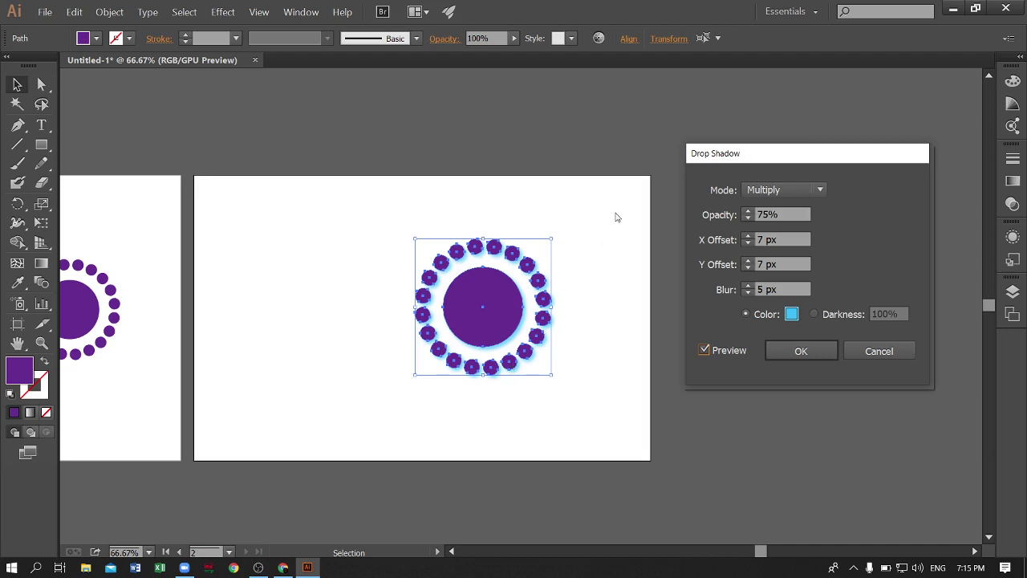
{"action": "left_click", "coordinate": [766, 239]}
{"action": "double_click", "coordinate": [764, 239]}
{"action": "type", "text": "15"}
{"action": "type", "text": "22"}
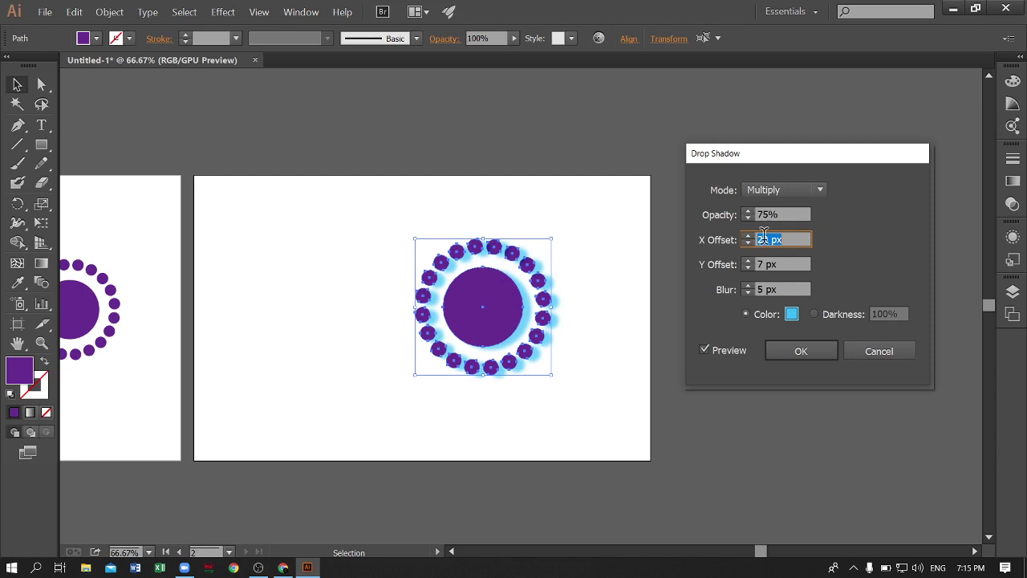
{"action": "type", "text": "14"}
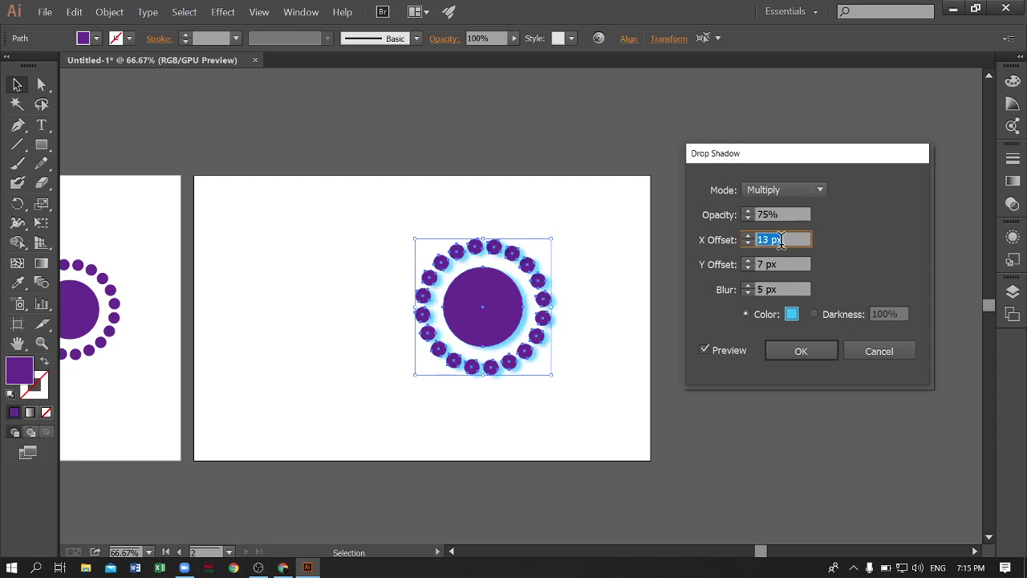
{"action": "key", "text": "Down"}
{"action": "key", "text": "Down"}
{"action": "key", "text": "Down"}
{"action": "key", "text": "Down"}
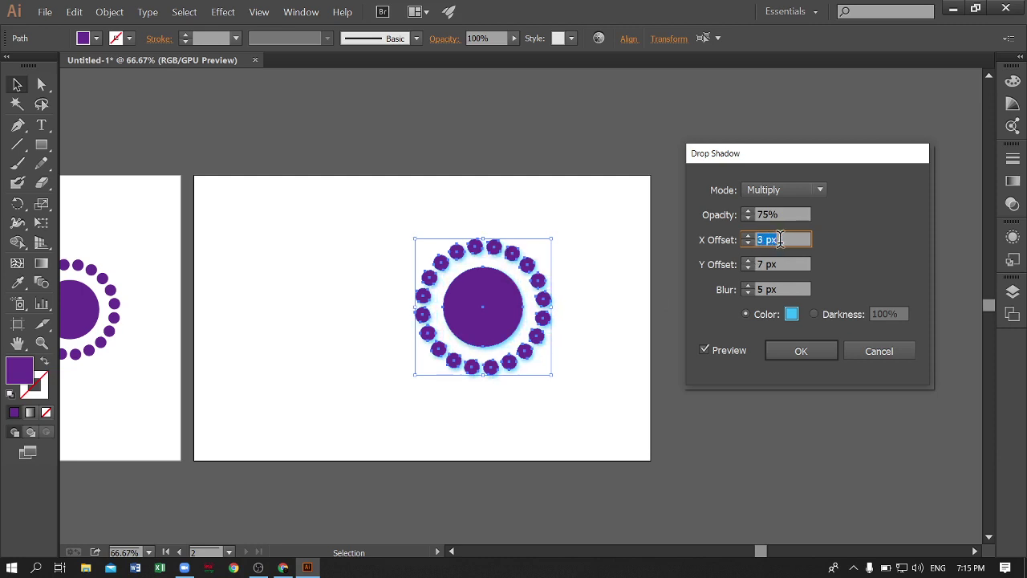
{"action": "key", "text": "Down"}
{"action": "key", "text": "Down"}
{"action": "key", "text": "Down"}
{"action": "key", "text": "Down"}
{"action": "key", "text": "Down"}
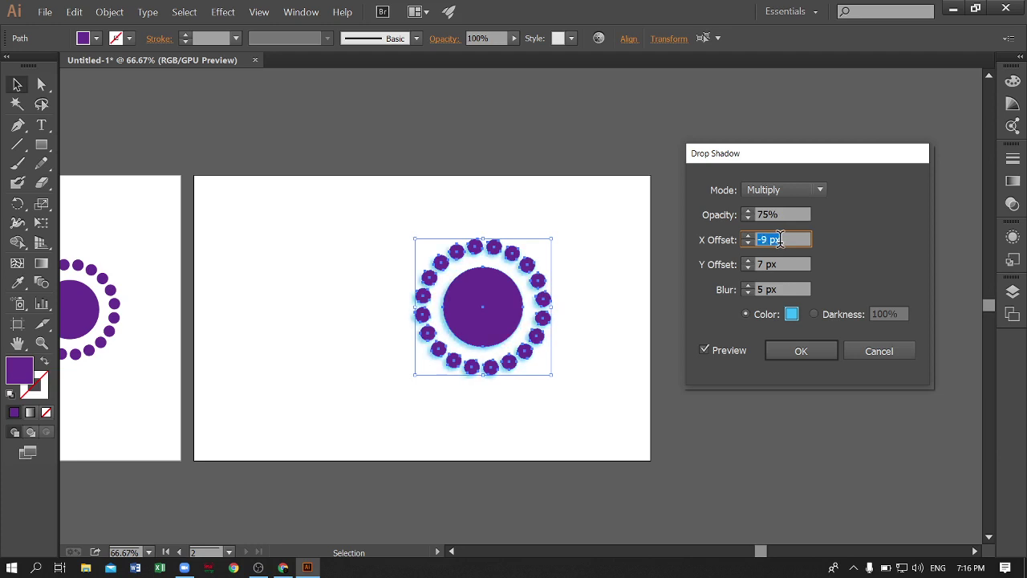
{"action": "key", "text": "Down"}
{"action": "key", "text": "Down"}
{"action": "key", "text": "Down"}
{"action": "key", "text": "Down"}
{"action": "key", "text": "Down"}
{"action": "key", "text": "Down"}
{"action": "key", "text": "Down"}
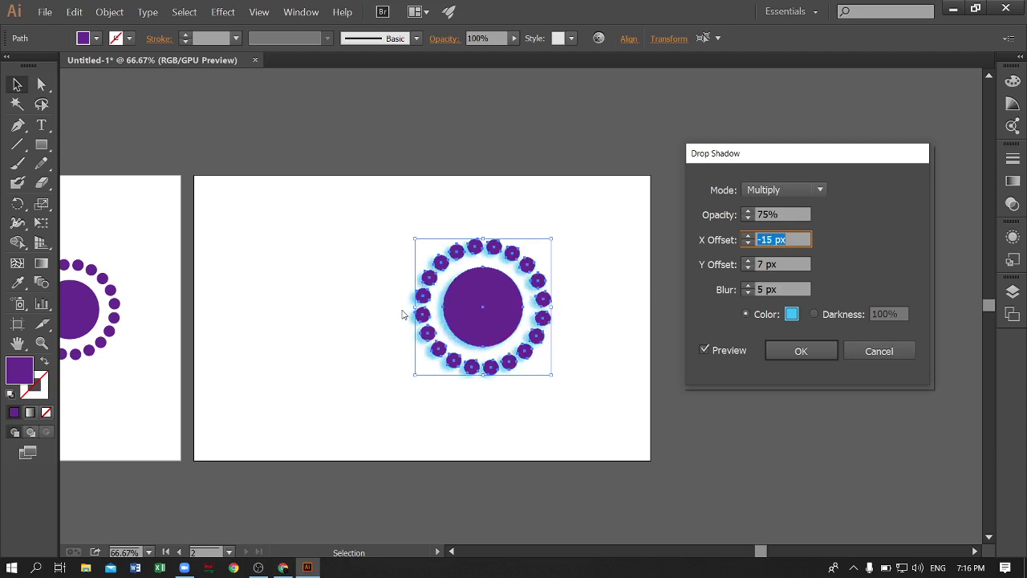
Set the drop shadow's Y Offset to -12 px
{"action": "left_click", "coordinate": [767, 264]}
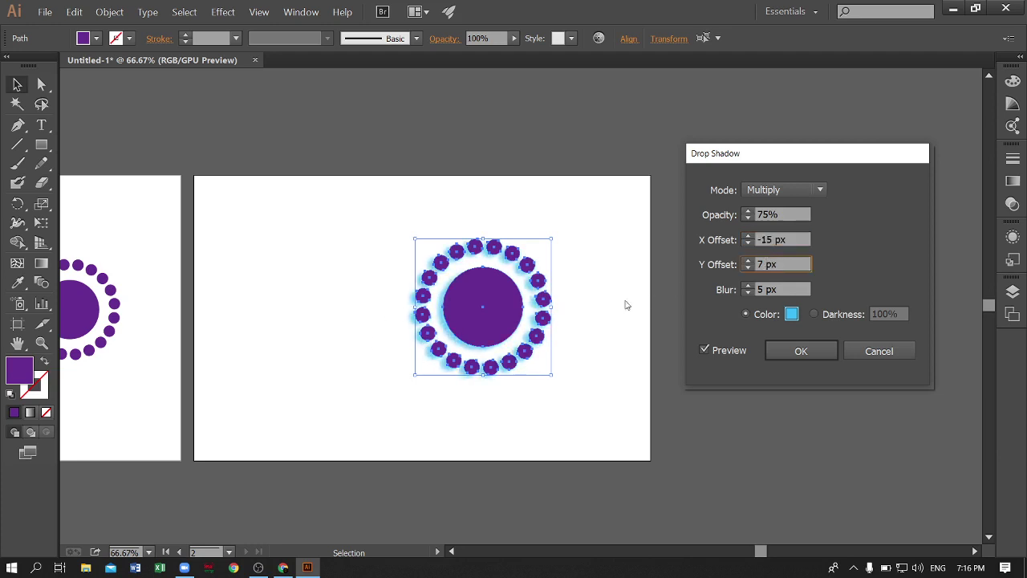
{"action": "double_click", "coordinate": [769, 264]}
{"action": "key", "text": "Up"}
{"action": "key", "text": "Up"}
{"action": "key", "text": "Up"}
{"action": "key", "text": "Up"}
{"action": "key", "text": "Up"}
{"action": "key", "text": "Up"}
{"action": "key", "text": "Up"}
{"action": "key", "text": "Up"}
{"action": "key", "text": "Up"}
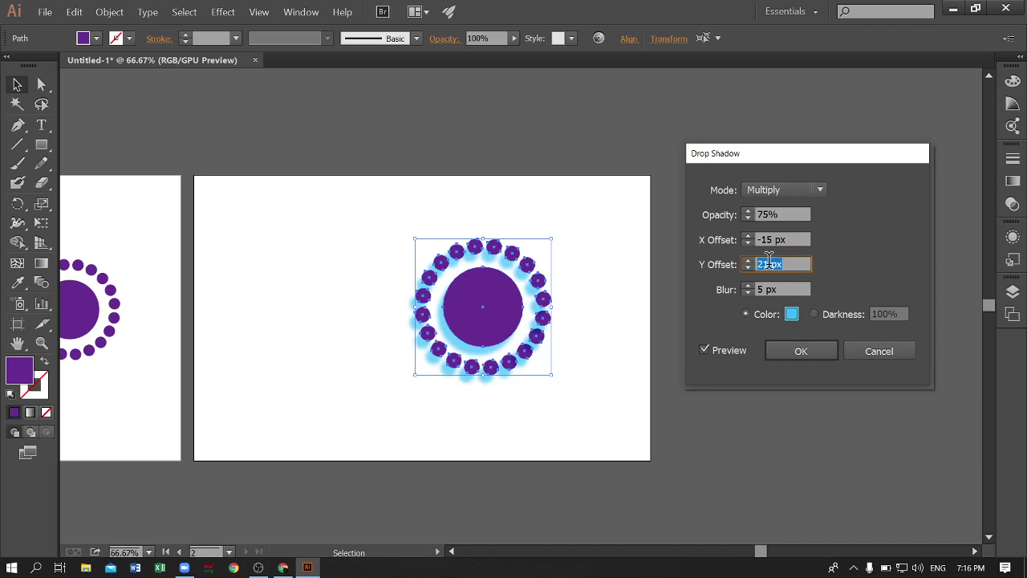
{"action": "key", "text": "Down"}
{"action": "key", "text": "Down"}
{"action": "key", "text": "Down"}
{"action": "key", "text": "Down"}
{"action": "key", "text": "Down"}
{"action": "key", "text": "Down"}
{"action": "key", "text": "Down"}
{"action": "key", "text": "Down"}
{"action": "key", "text": "Down"}
{"action": "key", "text": "Down"}
{"action": "key", "text": "Down"}
{"action": "key", "text": "Down"}
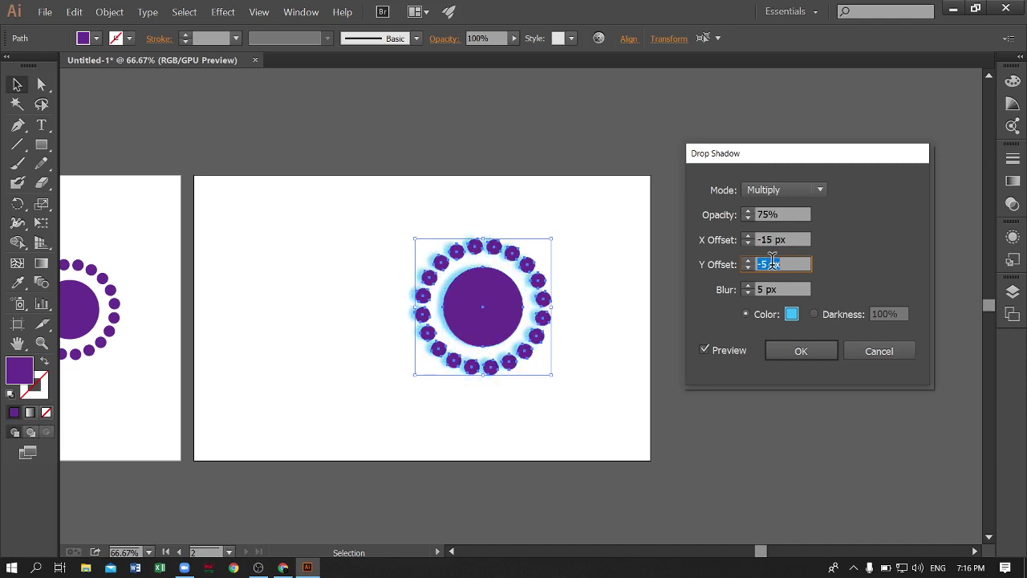
{"action": "key", "text": "Down"}
{"action": "key", "text": "Down"}
{"action": "key", "text": "Down"}
{"action": "key", "text": "Down"}
{"action": "key", "text": "Down"}
{"action": "key", "text": "Down"}
{"action": "key", "text": "Down"}
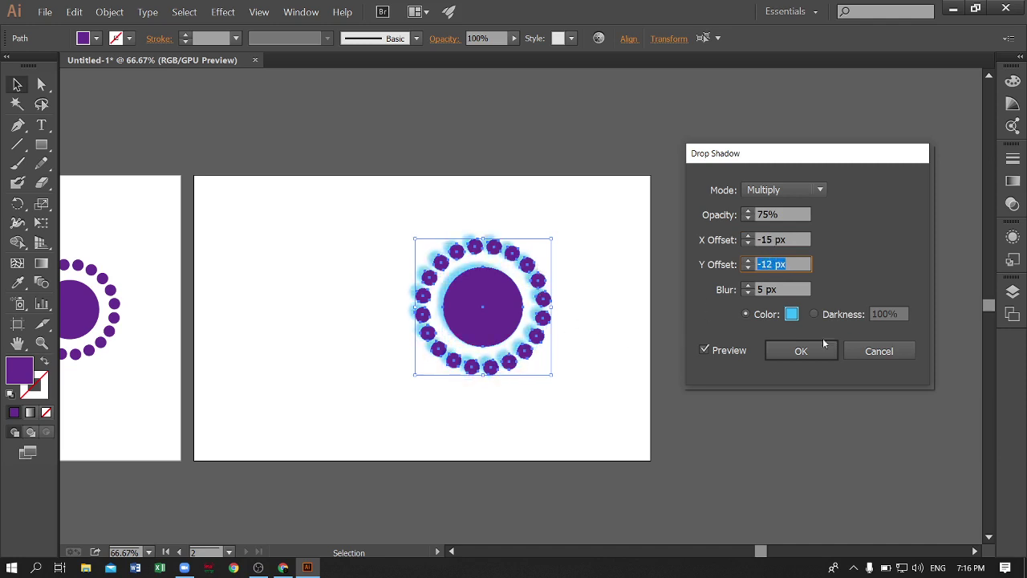
Set the drop shadow's Blur to 6 px
{"action": "left_click", "coordinate": [766, 288]}
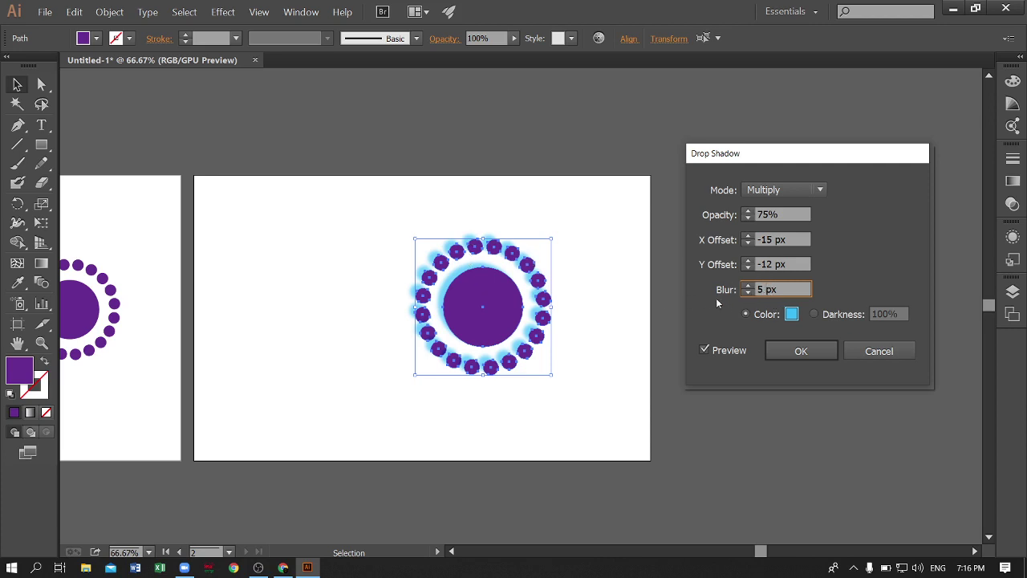
{"action": "double_click", "coordinate": [770, 292]}
{"action": "key", "text": "Up"}
{"action": "key", "text": "Up"}
{"action": "key", "text": "Up"}
{"action": "key", "text": "Up"}
{"action": "key", "text": "Up"}
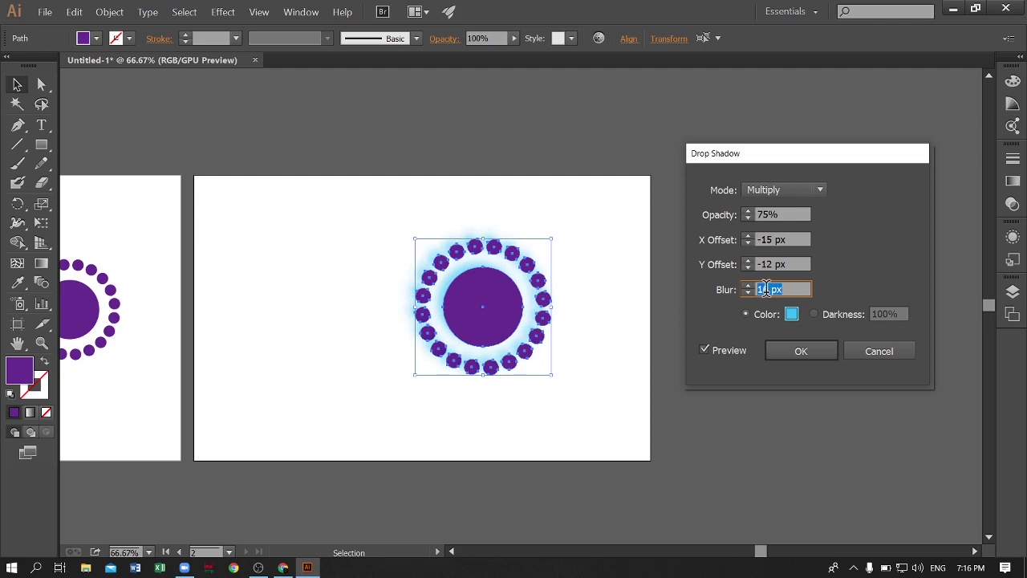
{"action": "key", "text": "Down"}
{"action": "key", "text": "Down"}
{"action": "key", "text": "Down"}
{"action": "key", "text": "Down"}
{"action": "key", "text": "Down"}
{"action": "key", "text": "Down"}
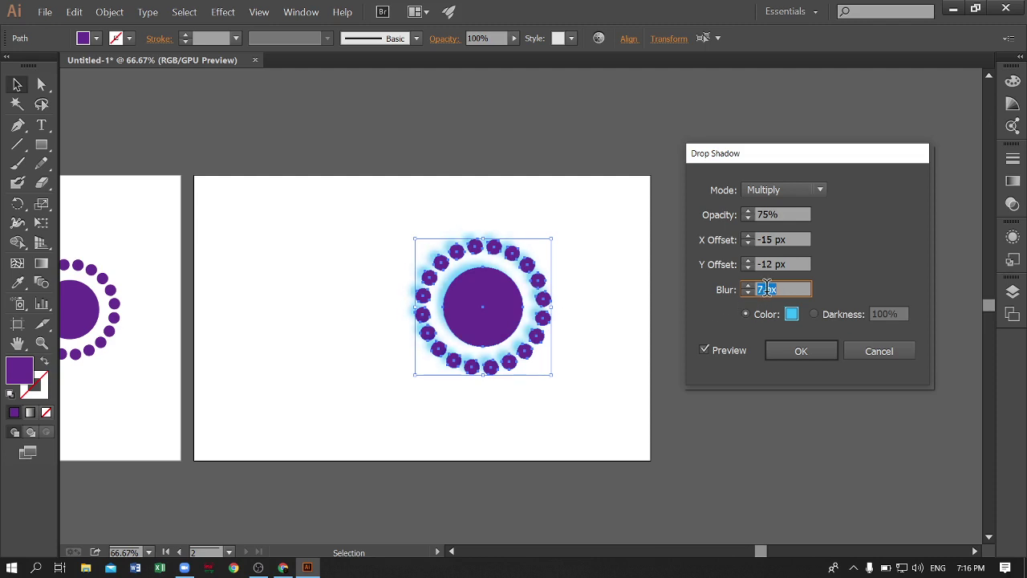
{"action": "key", "text": "Down"}
{"action": "key", "text": "Down"}
{"action": "key", "text": "Down"}
{"action": "key", "text": "Down"}
{"action": "key", "text": "Down"}
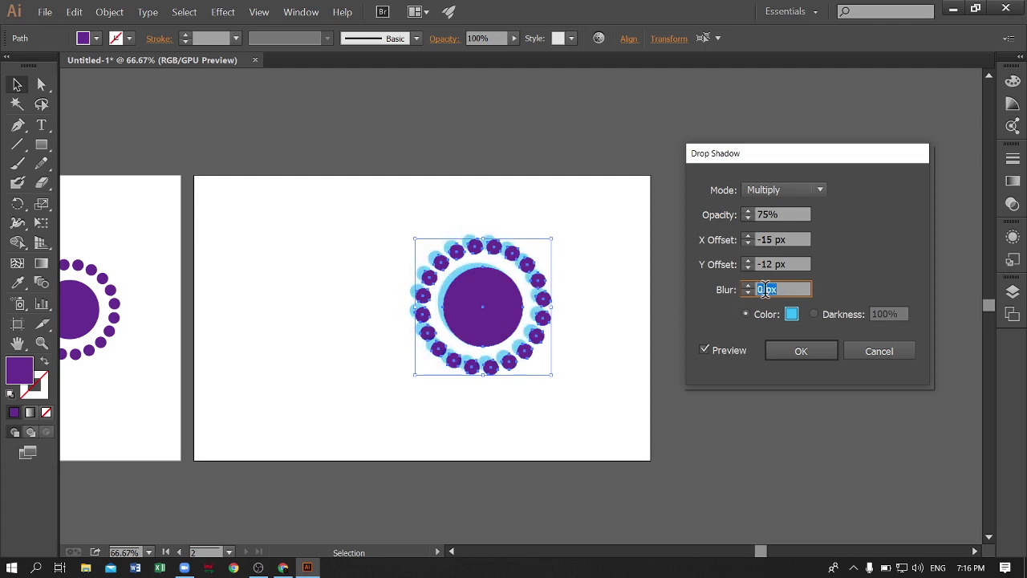
{"action": "key", "text": "Down"}
{"action": "key", "text": "Down"}
{"action": "key", "text": "Up"}
{"action": "key", "text": "Up"}
{"action": "key", "text": "Up"}
Apply the light blue drop shadow to the logo and deselect it
{"action": "left_click", "coordinate": [778, 353]}
{"action": "left_click", "coordinate": [560, 397]}
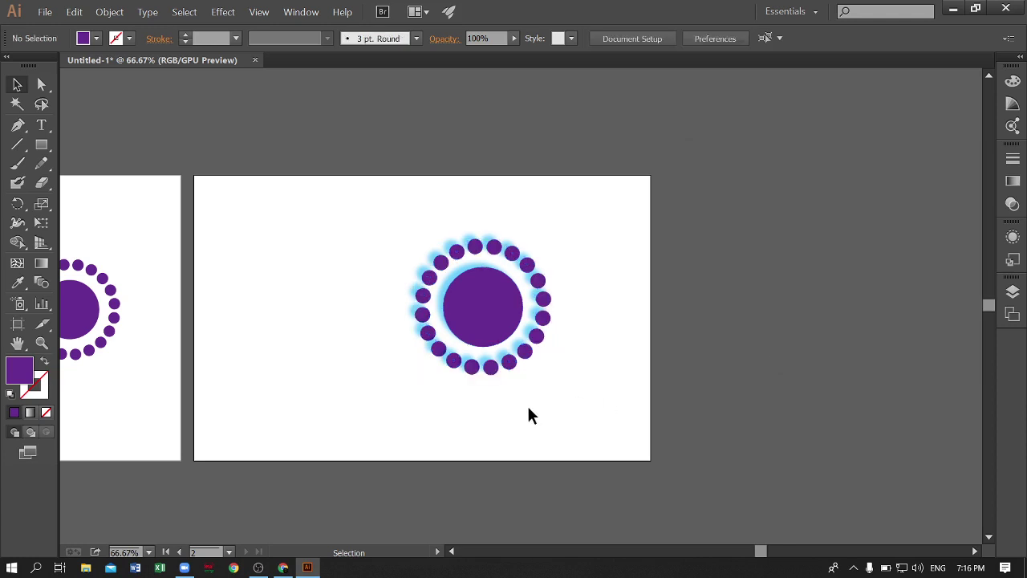
{"action": "left_click_drag", "start_coordinate": [589, 362], "coordinate": [677, 367]}
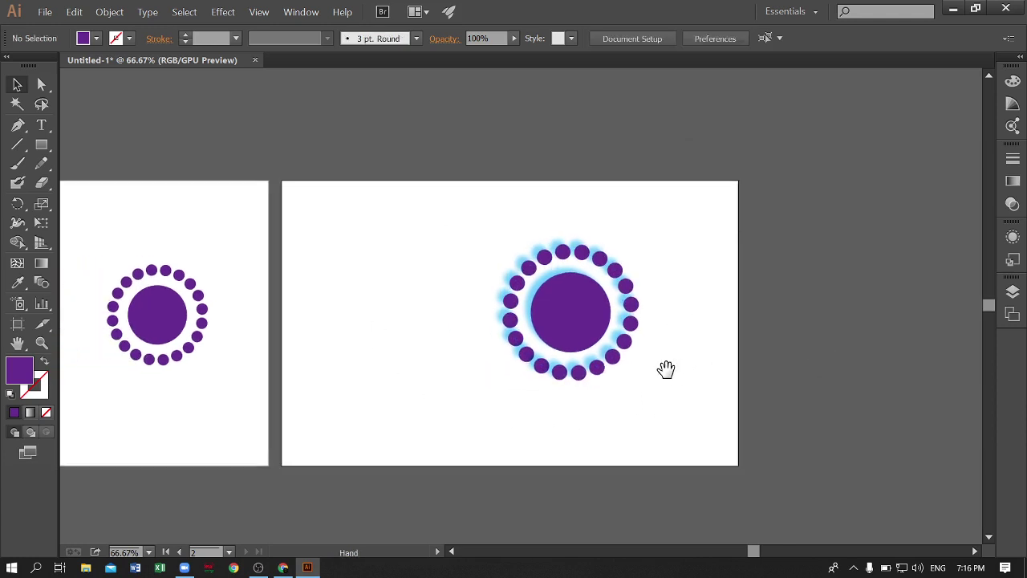
Type the word TEXT at 60 pt to the left of the logo
{"action": "left_click", "coordinate": [44, 127]}
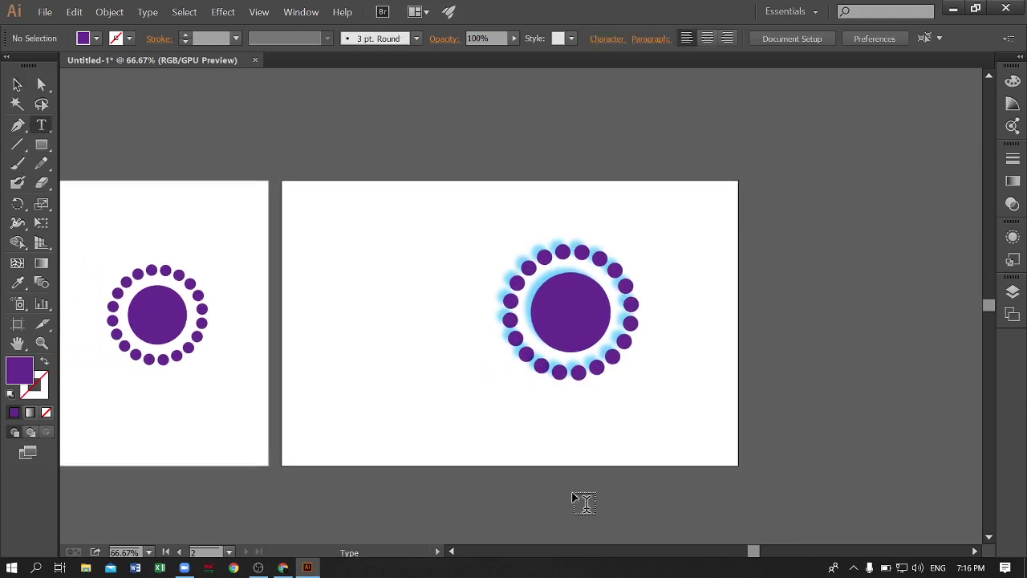
{"action": "left_click", "coordinate": [336, 347]}
{"action": "right_click", "coordinate": [337, 349]}
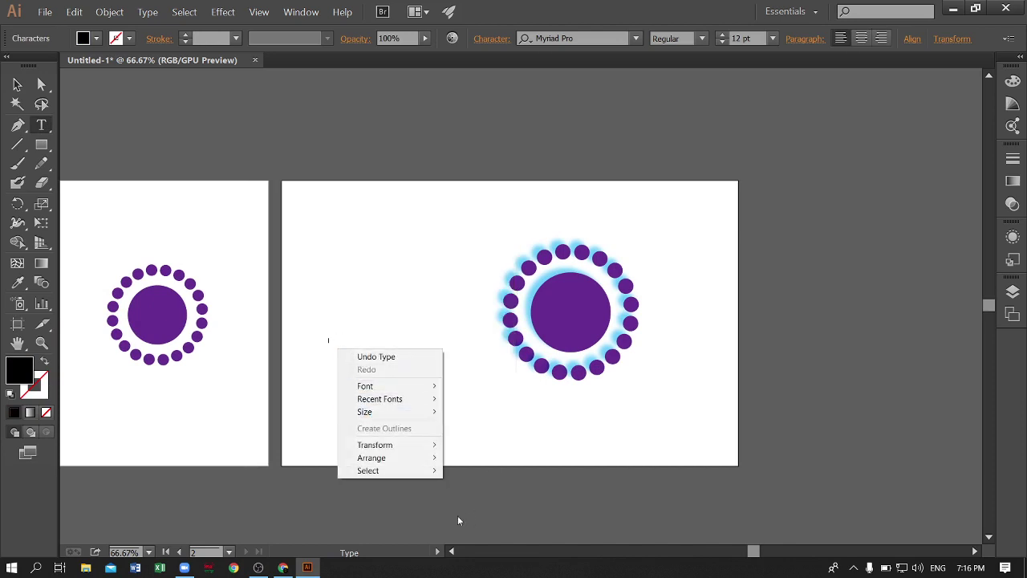
{"action": "mouse_move", "coordinate": [377, 411]}
{"action": "left_click", "coordinate": [477, 401]}
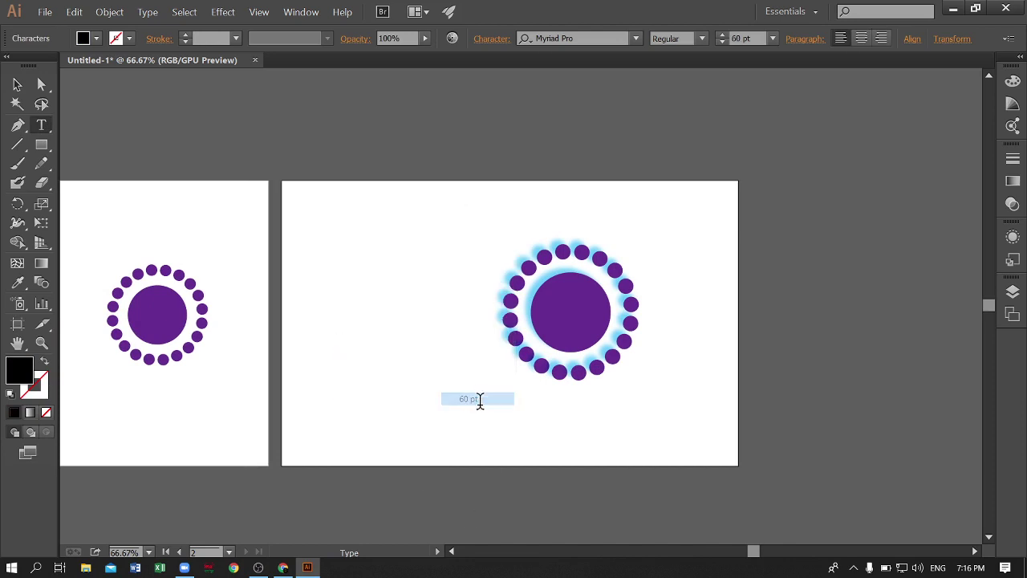
{"action": "type", "text": "TEXT"}
Set TEXT in Impact, enlarge it to about 198 pt and place it beside the logo
{"action": "left_click", "coordinate": [17, 84]}
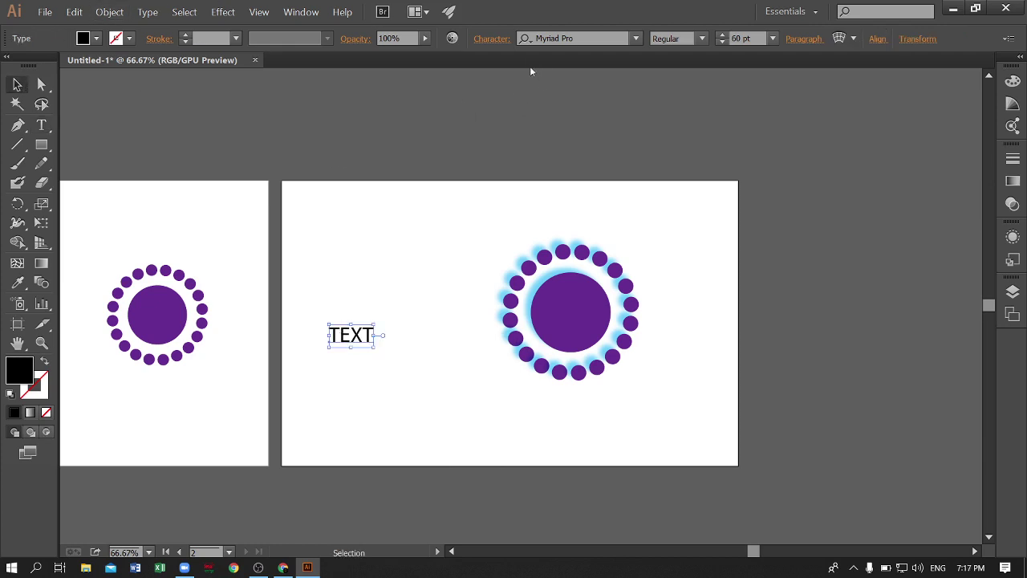
{"action": "left_click", "coordinate": [543, 39]}
{"action": "type", "text": "i"}
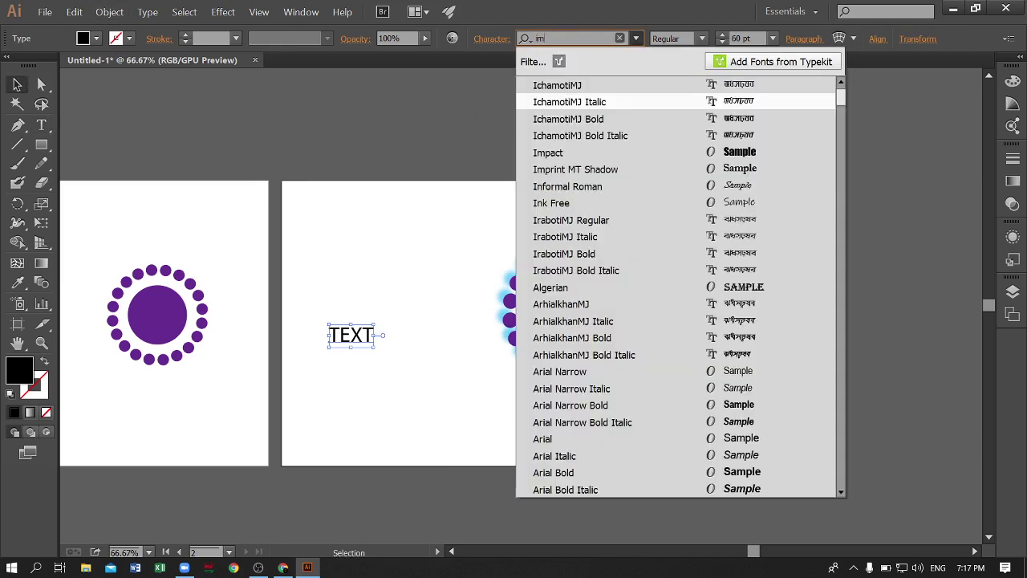
{"action": "type", "text": "m"}
{"action": "key", "text": "Return"}
{"action": "left_click_drag", "start_coordinate": [373, 347], "coordinate": [414, 380]}
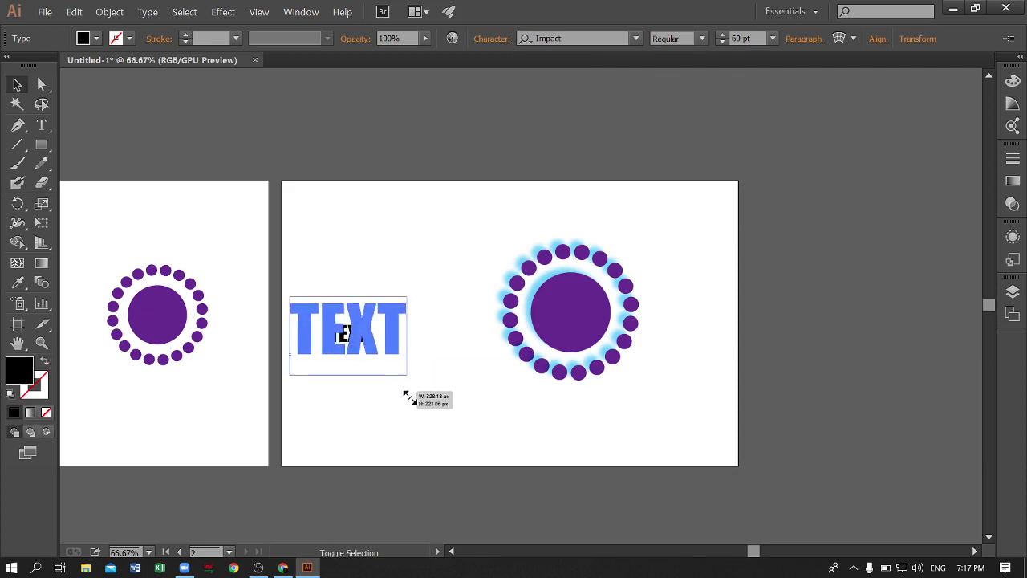
{"action": "left_click_drag", "start_coordinate": [395, 336], "coordinate": [430, 331]}
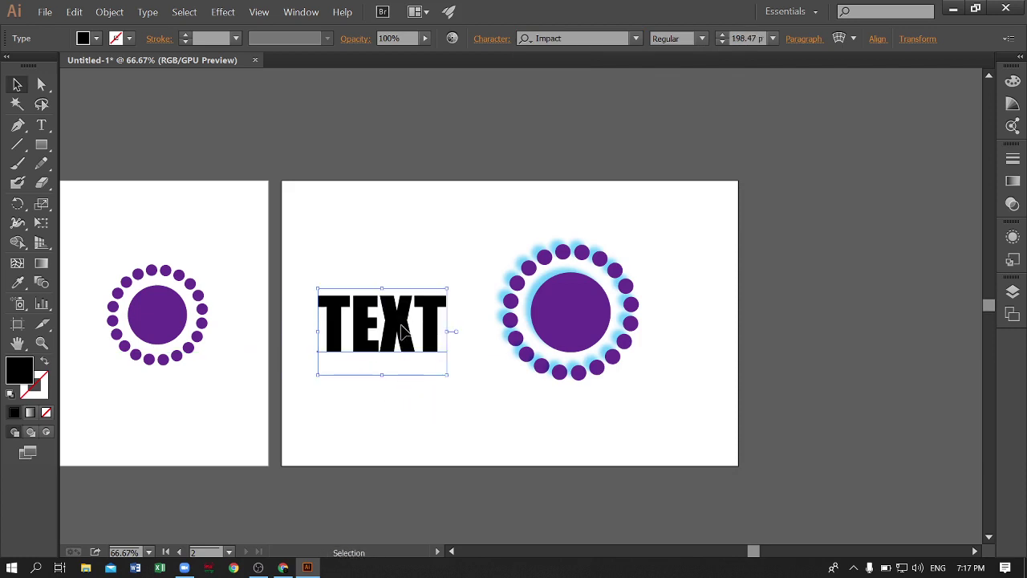
{"action": "key", "text": "ctrl+shift+b"}
{"action": "key", "text": "ctrl+plus"}
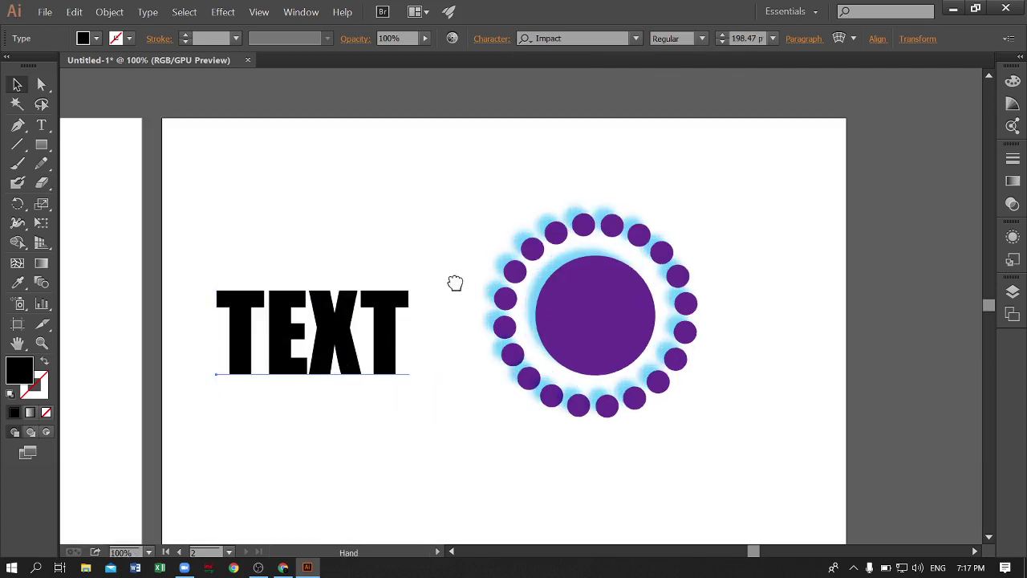
{"action": "left_click_drag", "start_coordinate": [454, 282], "coordinate": [603, 204]}
{"action": "key", "text": "ctrl+plus"}
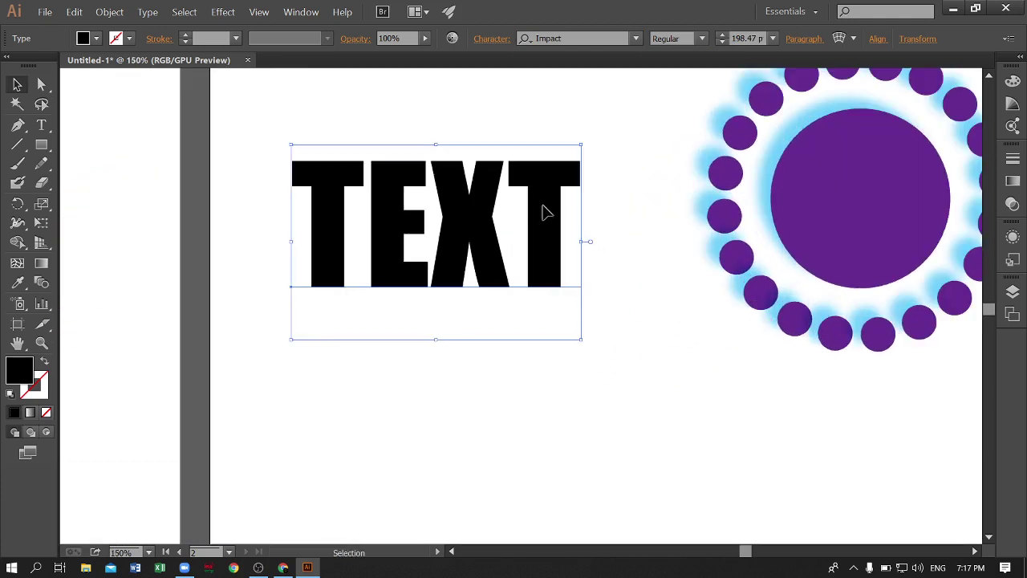
Start a previewed drop shadow on TEXT and choose a pink shadow colour
{"action": "left_click", "coordinate": [223, 12]}
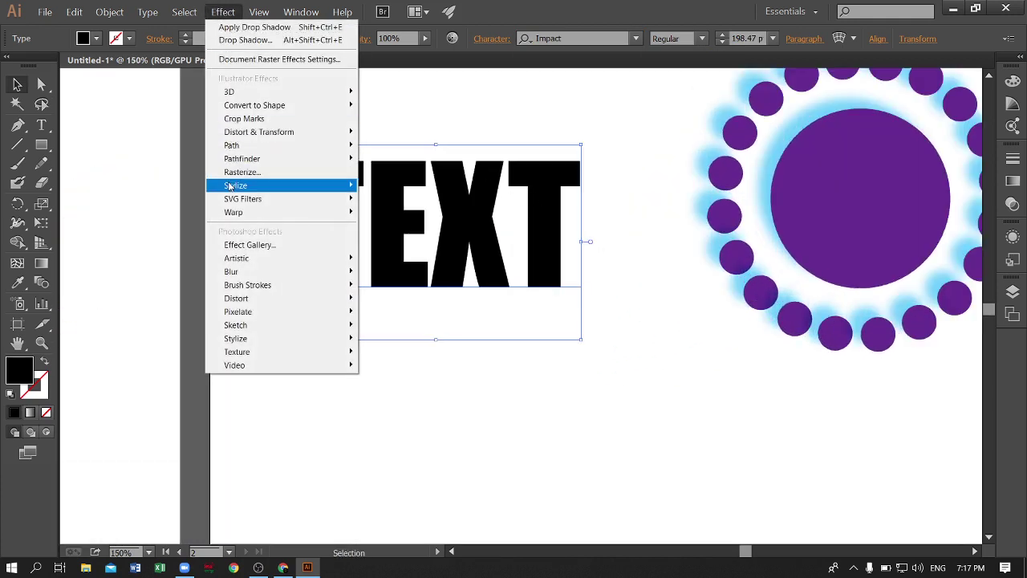
{"action": "mouse_move", "coordinate": [235, 186]}
{"action": "left_click", "coordinate": [393, 187]}
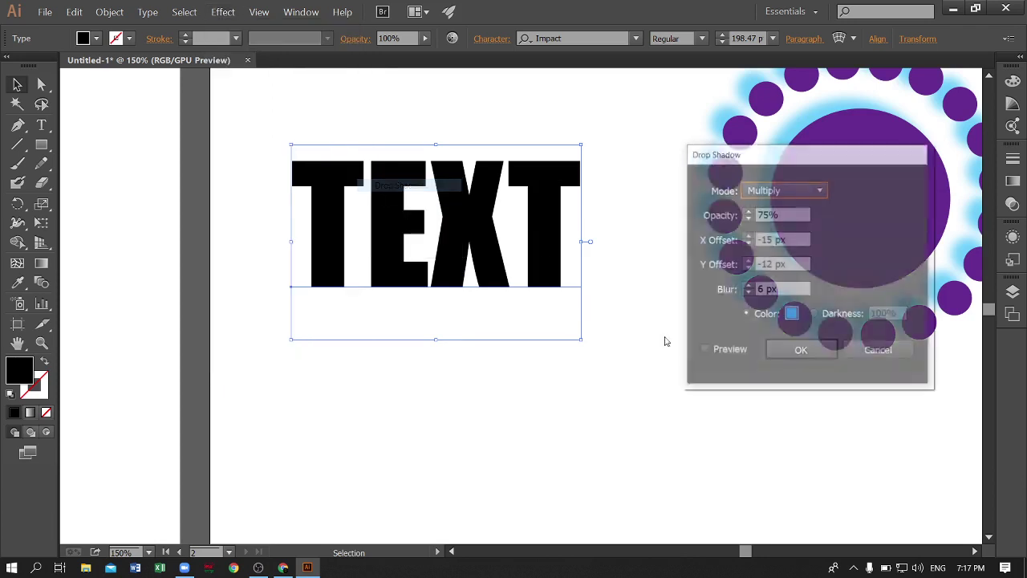
{"action": "left_click", "coordinate": [705, 350]}
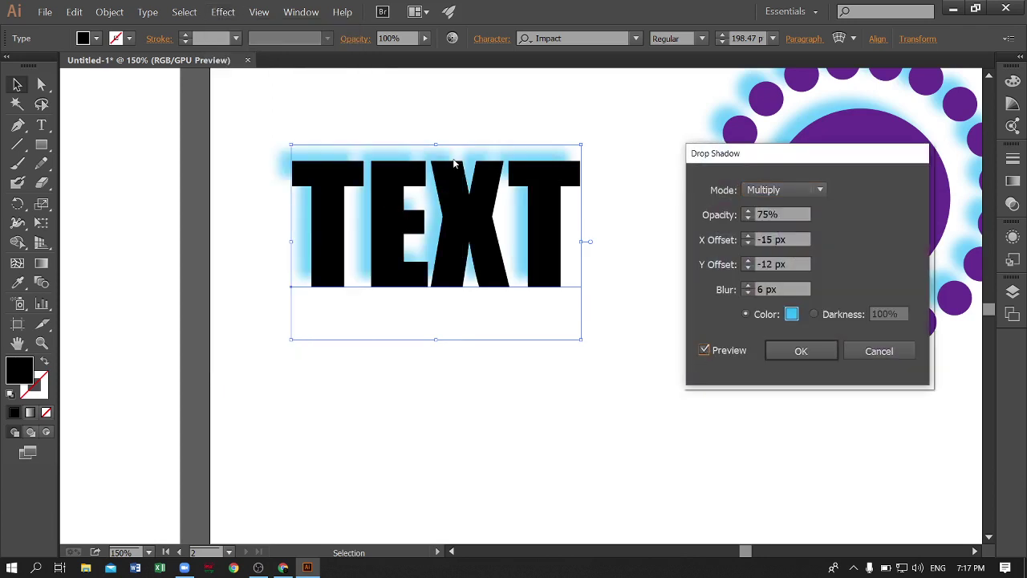
{"action": "left_click", "coordinate": [791, 315]}
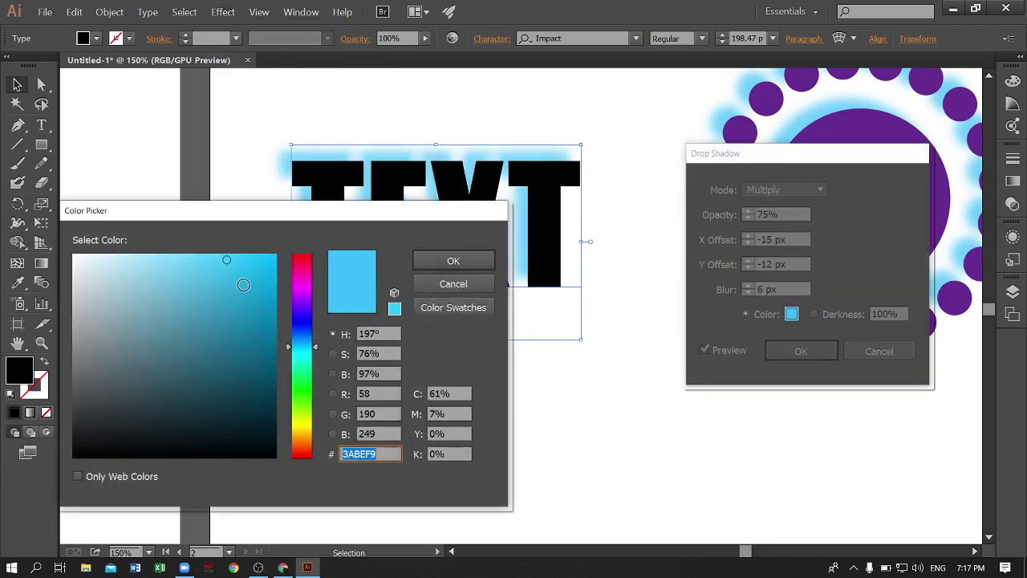
{"action": "left_click", "coordinate": [302, 274]}
{"action": "left_click", "coordinate": [263, 274]}
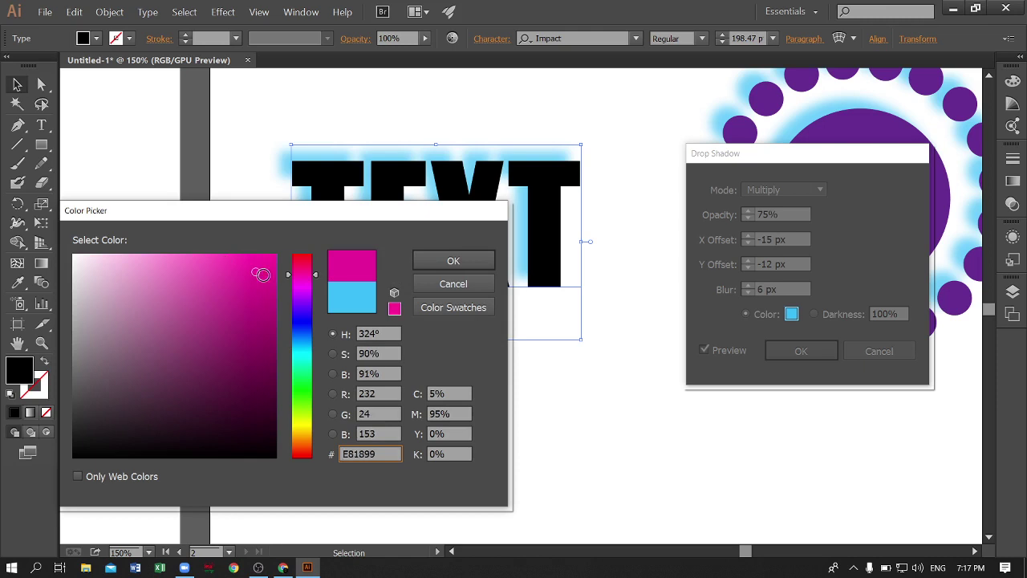
{"action": "left_click", "coordinate": [450, 260]}
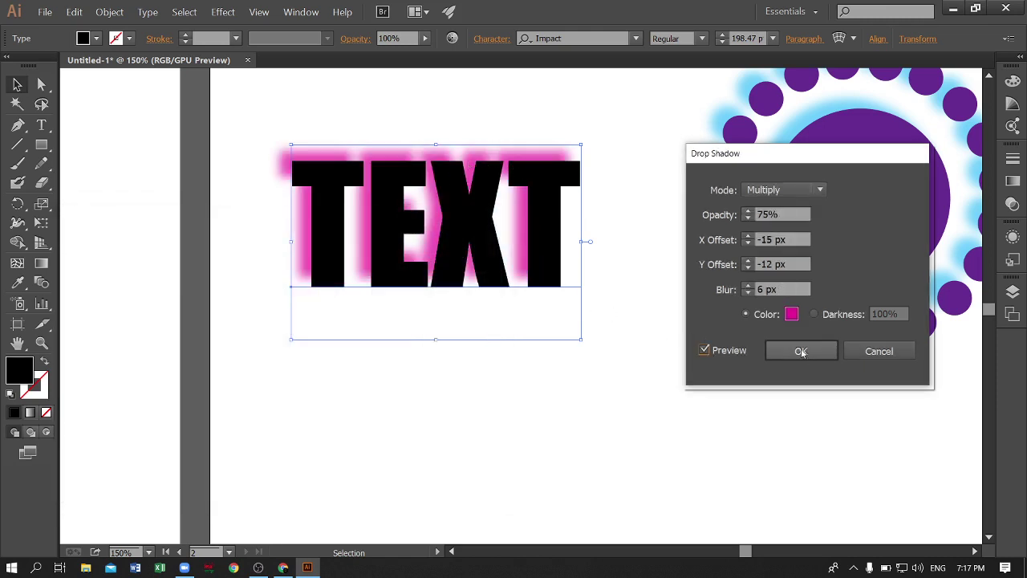
Set both drop shadow offsets to 0 px
{"action": "left_click", "coordinate": [771, 239]}
{"action": "key", "text": "Down"}
{"action": "key", "text": "Down"}
{"action": "key", "text": "Down"}
{"action": "key", "text": "Down"}
{"action": "key", "text": "Down"}
{"action": "key", "text": "Down"}
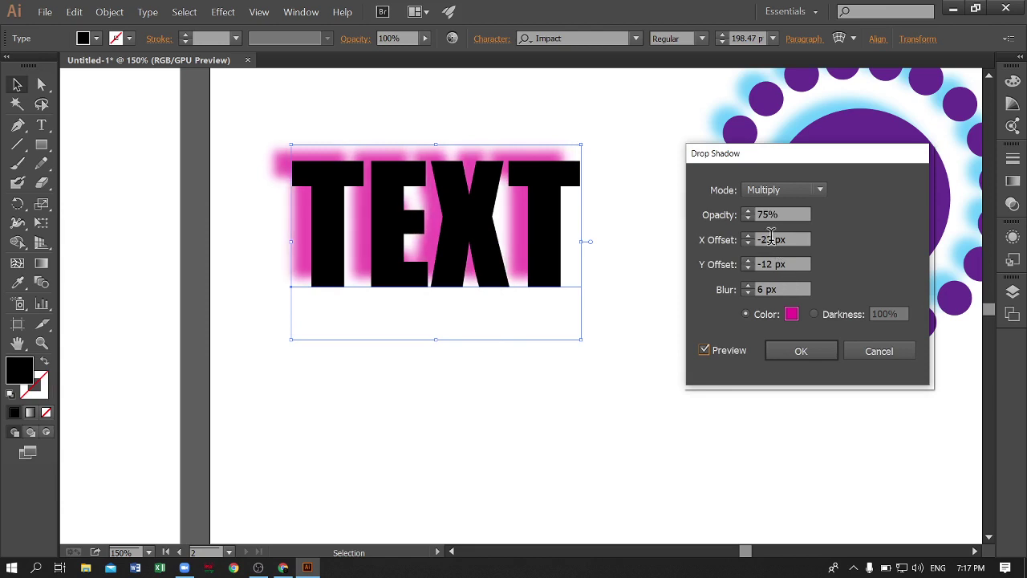
{"action": "key", "text": "Up"}
{"action": "key", "text": "Up"}
{"action": "key", "text": "Up"}
{"action": "key", "text": "Up"}
{"action": "key", "text": "Up"}
{"action": "key", "text": "Up"}
{"action": "key", "text": "Up"}
{"action": "key", "text": "Up"}
{"action": "key", "text": "Up"}
{"action": "key", "text": "Up"}
{"action": "key", "text": "Up"}
{"action": "key", "text": "Up"}
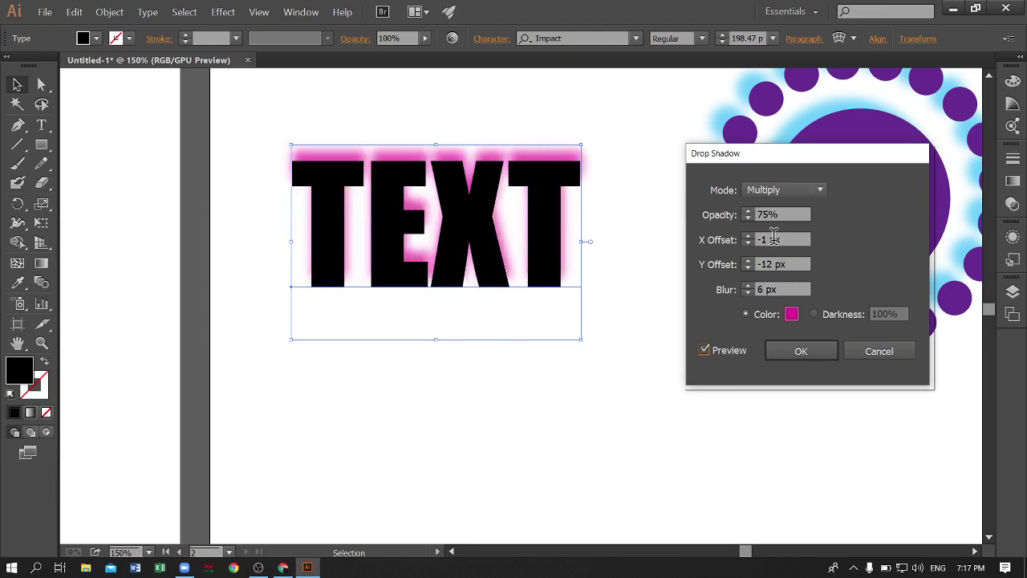
{"action": "key", "text": "Up"}
{"action": "key", "text": "Up"}
{"action": "key", "text": "Up"}
{"action": "key", "text": "Up"}
{"action": "key", "text": "Up"}
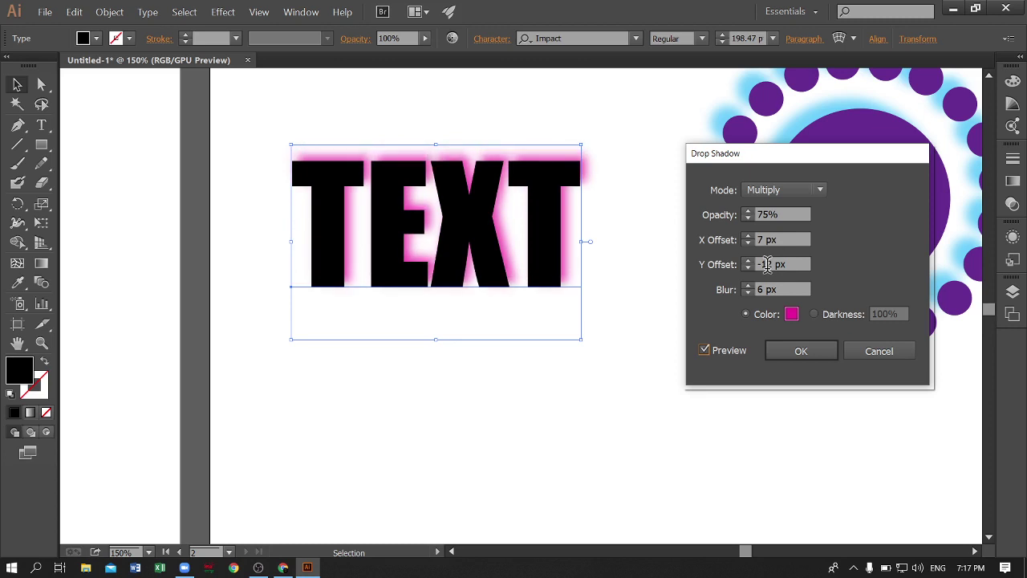
{"action": "left_click", "coordinate": [767, 264]}
{"action": "key", "text": "Up"}
{"action": "key", "text": "Up"}
{"action": "key", "text": "Up"}
{"action": "key", "text": "Up"}
{"action": "key", "text": "Up"}
{"action": "key", "text": "Up"}
{"action": "left_click", "coordinate": [717, 240]}
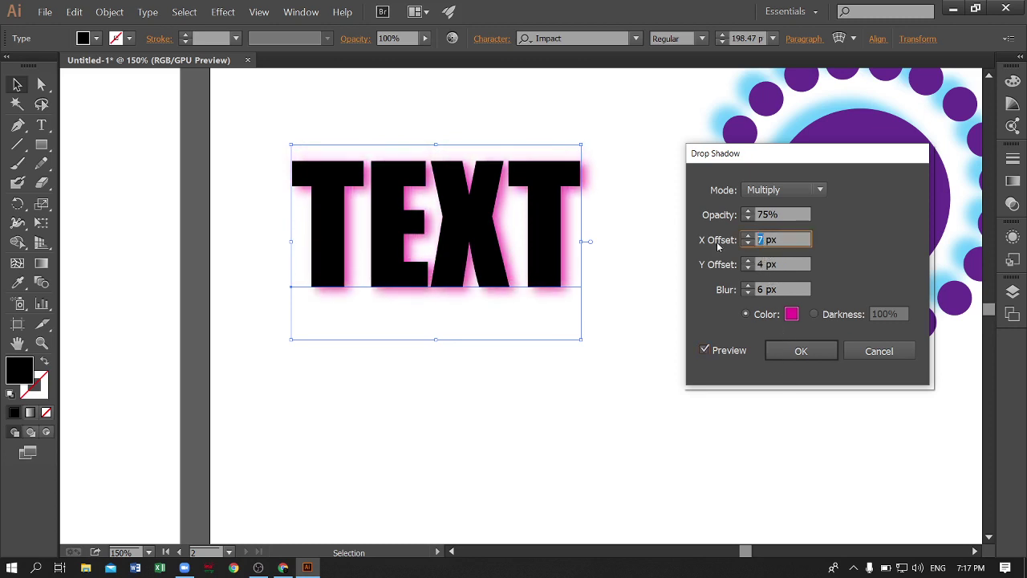
{"action": "type", "text": "0"}
{"action": "left_click", "coordinate": [767, 264]}
{"action": "type", "text": "0"}
{"action": "left_click", "coordinate": [762, 289]}
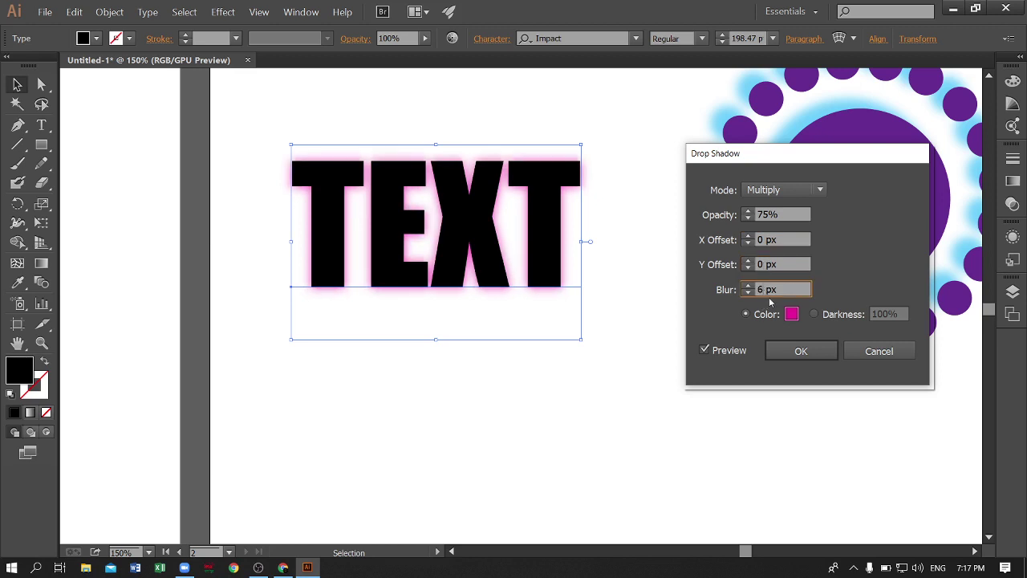
Set the shadow blur to 10 px and apply the pink drop shadow
{"action": "left_click", "coordinate": [705, 350]}
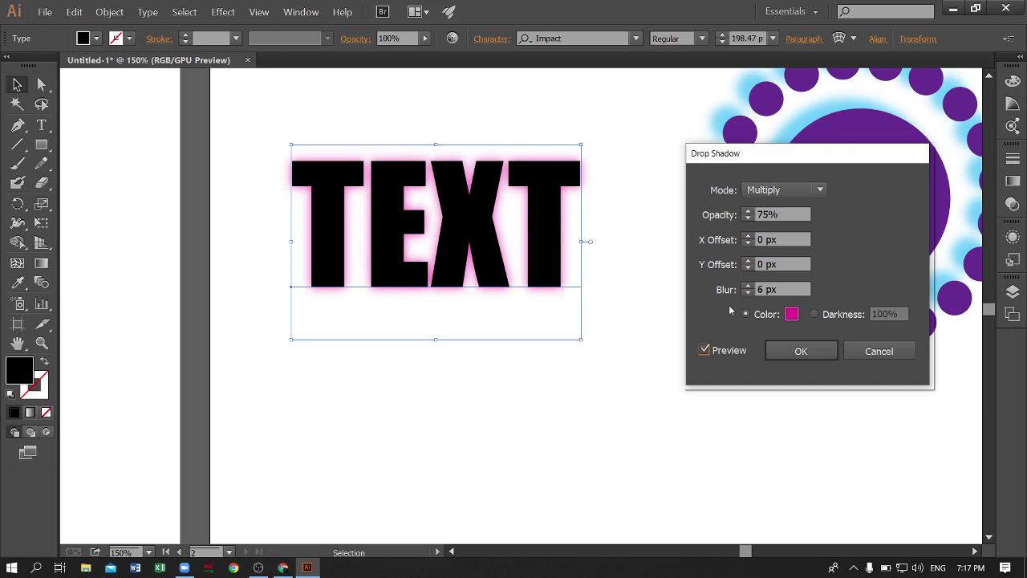
{"action": "double_click", "coordinate": [762, 289]}
{"action": "type", "text": "10"}
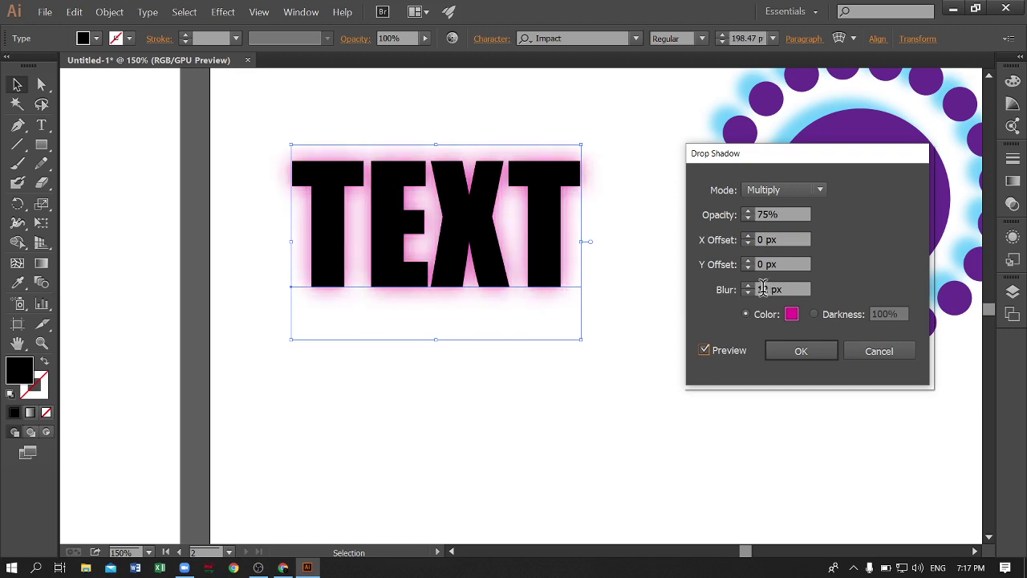
{"action": "left_click", "coordinate": [801, 354]}
Replace the word TEXT with 'Shadow'
{"action": "left_click", "coordinate": [623, 412]}
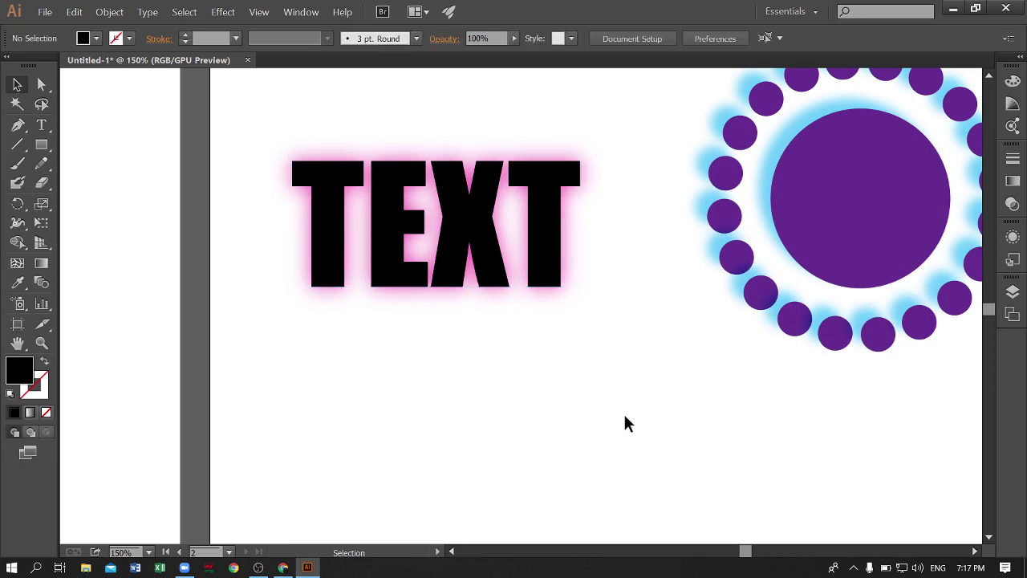
{"action": "scroll", "coordinate": [603, 417], "scroll_direction": "up", "scroll_amount": 1}
{"action": "scroll", "coordinate": [602, 416], "scroll_direction": "up", "scroll_amount": 5}
{"action": "scroll", "coordinate": [601, 410], "scroll_direction": "down", "scroll_amount": 6}
{"action": "left_click", "coordinate": [42, 124]}
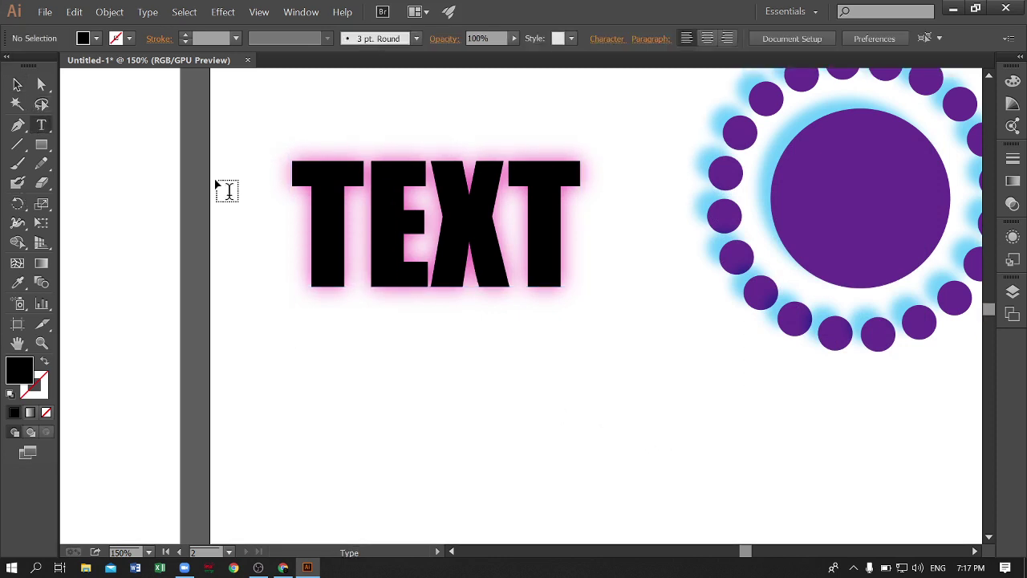
{"action": "left_click_drag", "start_coordinate": [569, 201], "coordinate": [271, 197]}
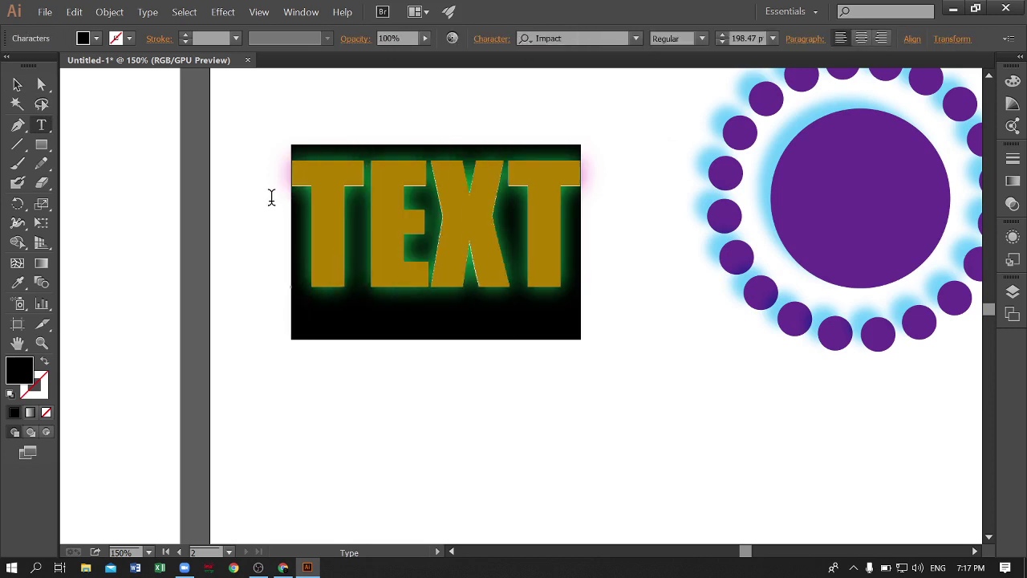
{"action": "type", "text": "Sha"}
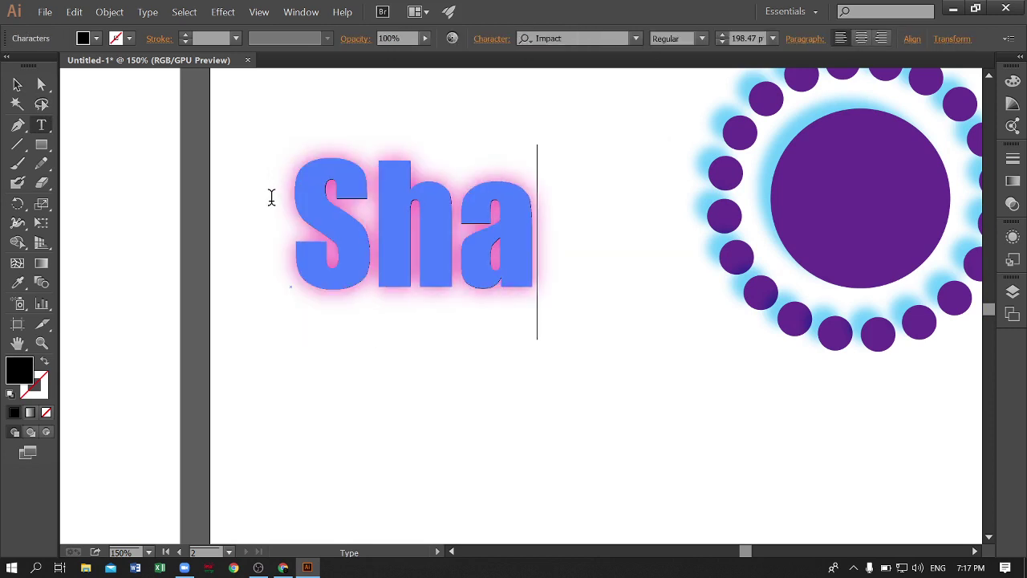
{"action": "type", "text": "a"}
{"action": "key", "text": "BackSpace"}
{"action": "type", "text": "dow"}
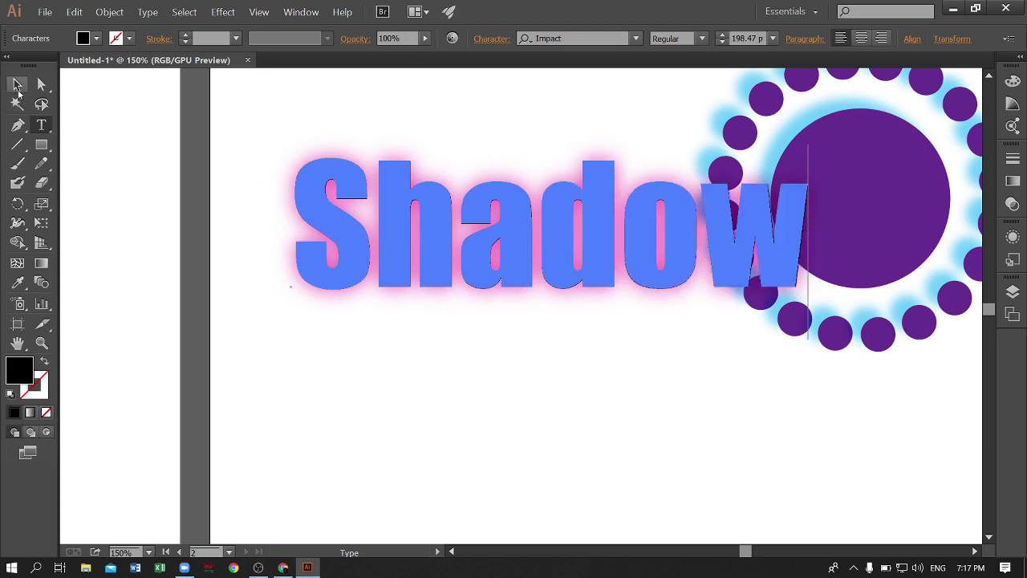
Shrink the Shadow text to about 140 pt and move it lower-left of the badge
{"action": "left_click", "coordinate": [18, 91]}
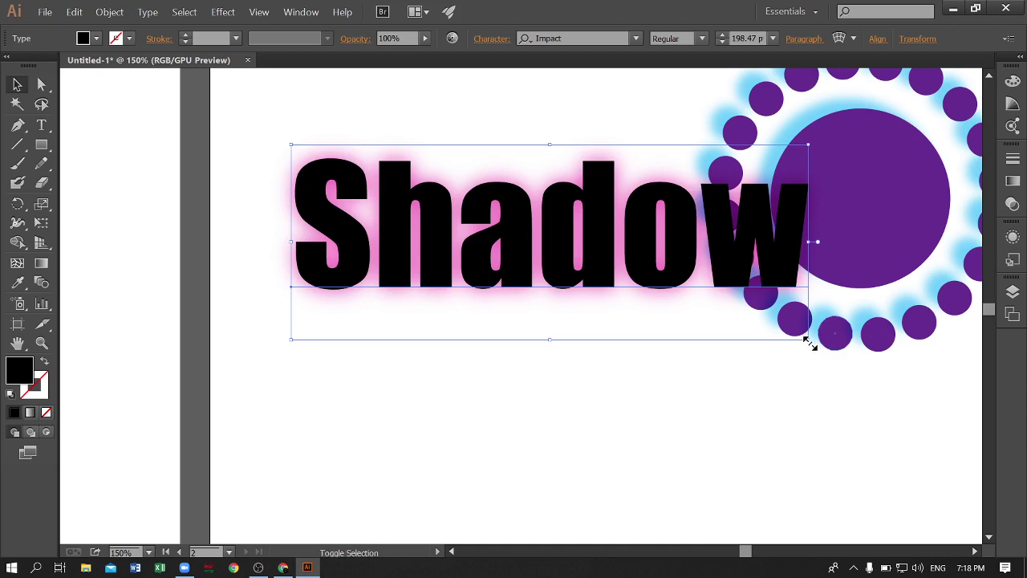
{"action": "left_click_drag", "start_coordinate": [809, 341], "coordinate": [656, 281]}
{"action": "left_click_drag", "start_coordinate": [536, 211], "coordinate": [518, 332]}
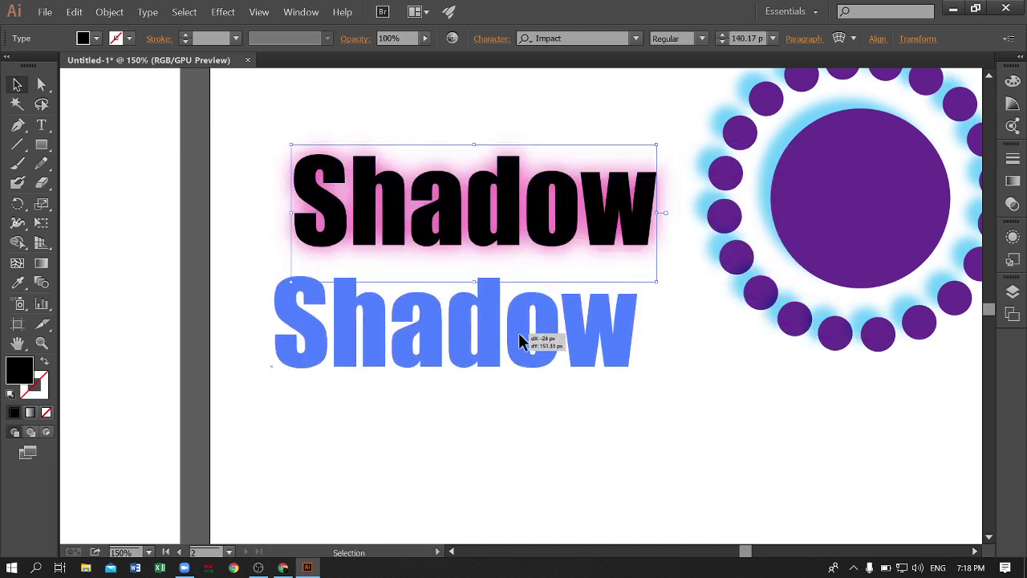
{"action": "left_click", "coordinate": [683, 477]}
Alt-drag a copy of the Shadow artboard to its right
{"action": "key", "text": "ctrl+minus"}
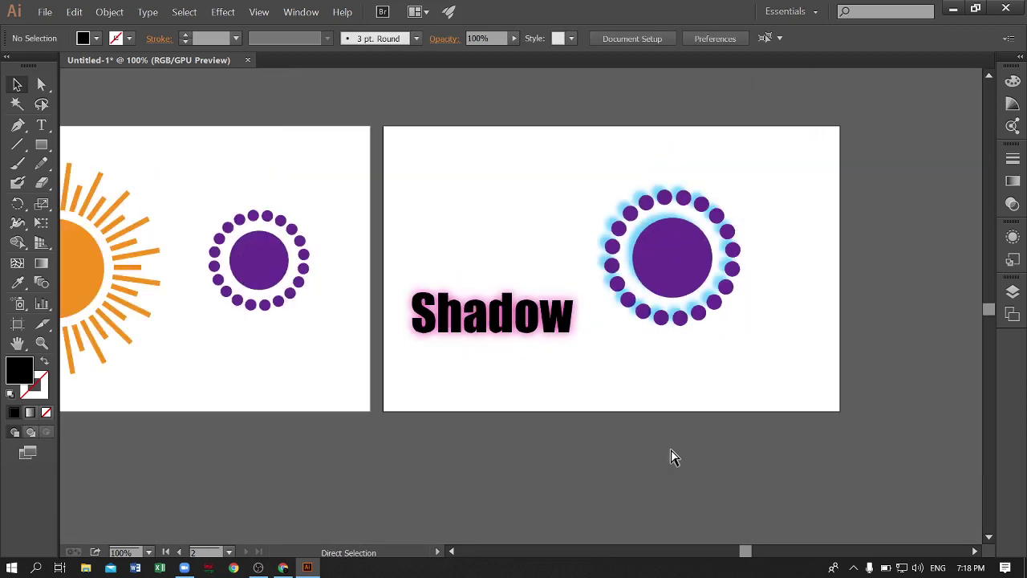
{"action": "left_click_drag", "start_coordinate": [734, 362], "coordinate": [412, 337]}
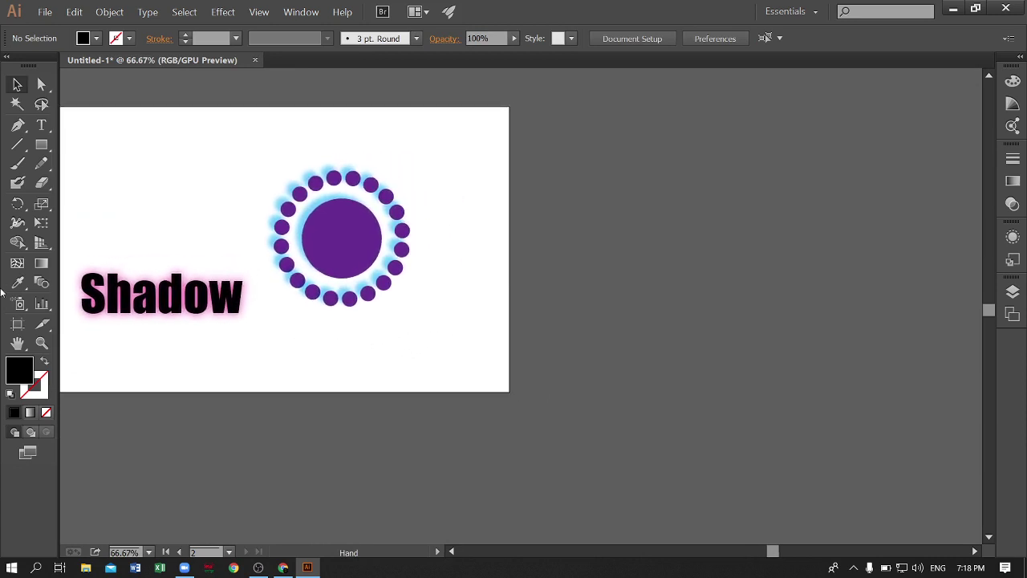
{"action": "left_click", "coordinate": [18, 324]}
{"action": "left_click_drag", "start_coordinate": [127, 261], "coordinate": [610, 251]}
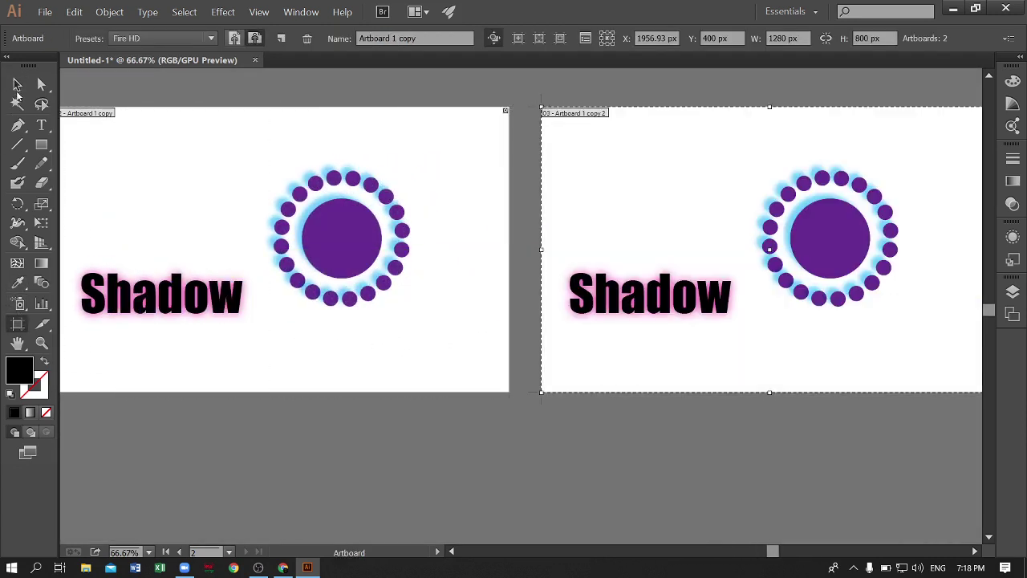
Delete the copied Shadow text and circle, leaving the new artboard blank
{"action": "left_click", "coordinate": [17, 84]}
{"action": "left_click_drag", "start_coordinate": [600, 108], "coordinate": [431, 131]}
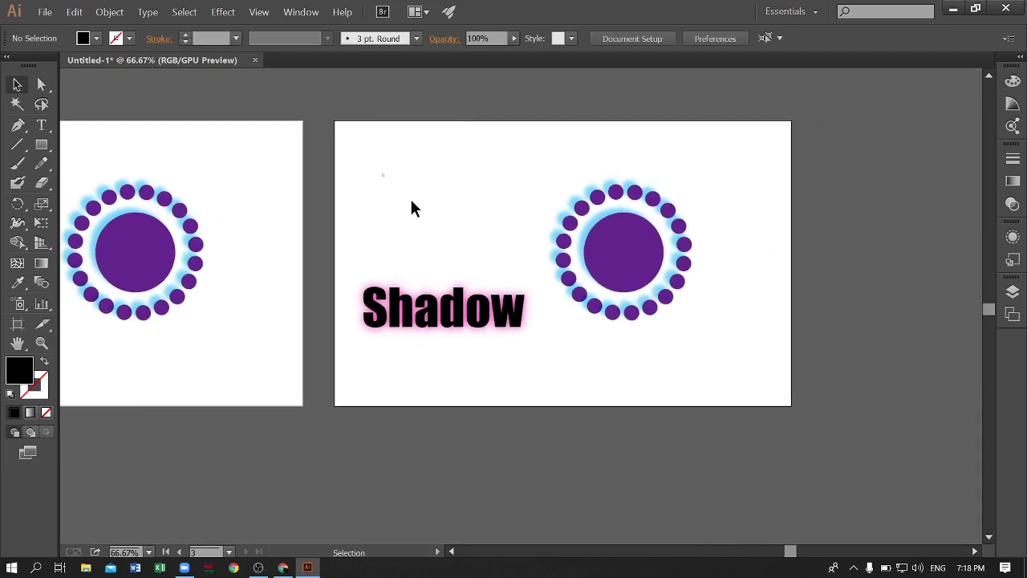
{"action": "left_click_drag", "start_coordinate": [382, 175], "coordinate": [687, 397]}
{"action": "key", "text": "Delete"}
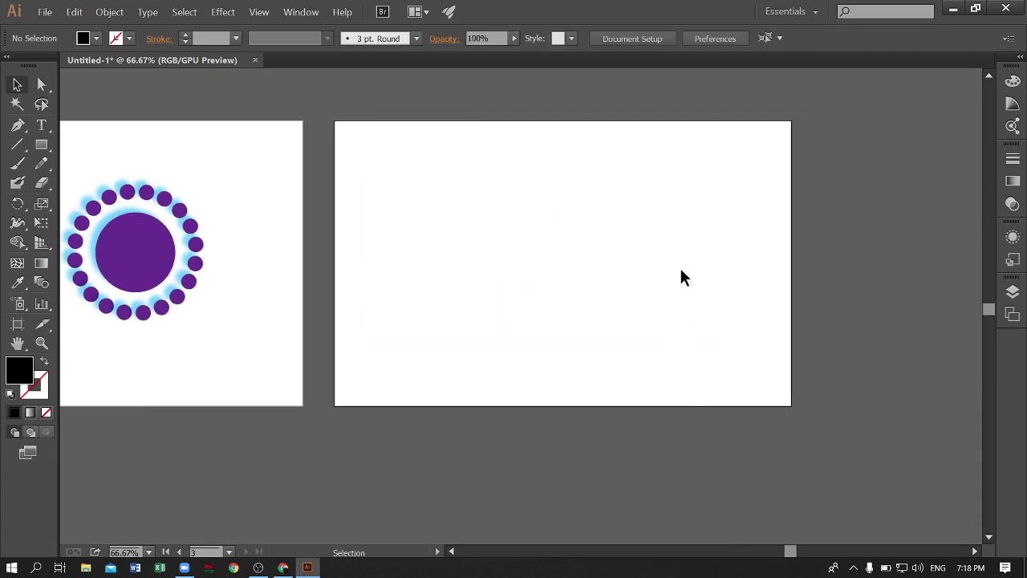
{"action": "left_click_drag", "start_coordinate": [681, 276], "coordinate": [623, 282]}
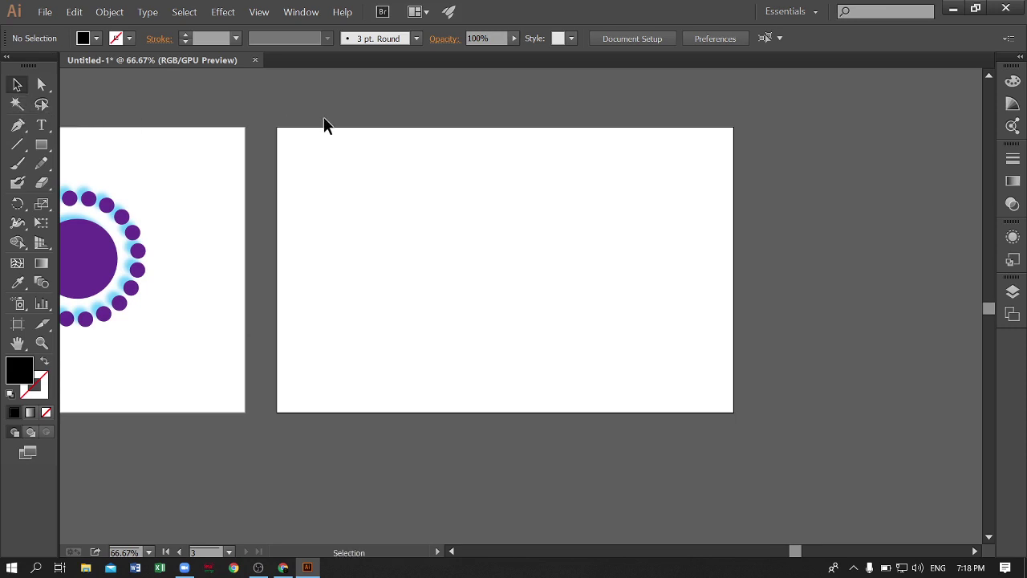
{"action": "mouse_move", "coordinate": [629, 177]}
{"action": "left_mouse_down"}
{"action": "mouse_move", "coordinate": [862, 179]}
{"action": "mouse_move", "coordinate": [544, 163]}
{"action": "mouse_move", "coordinate": [242, 213]}
{"action": "left_mouse_up"}
Draw a black square and copy it into five squares of about 243.614 px across the artboard
{"action": "left_click", "coordinate": [40, 146]}
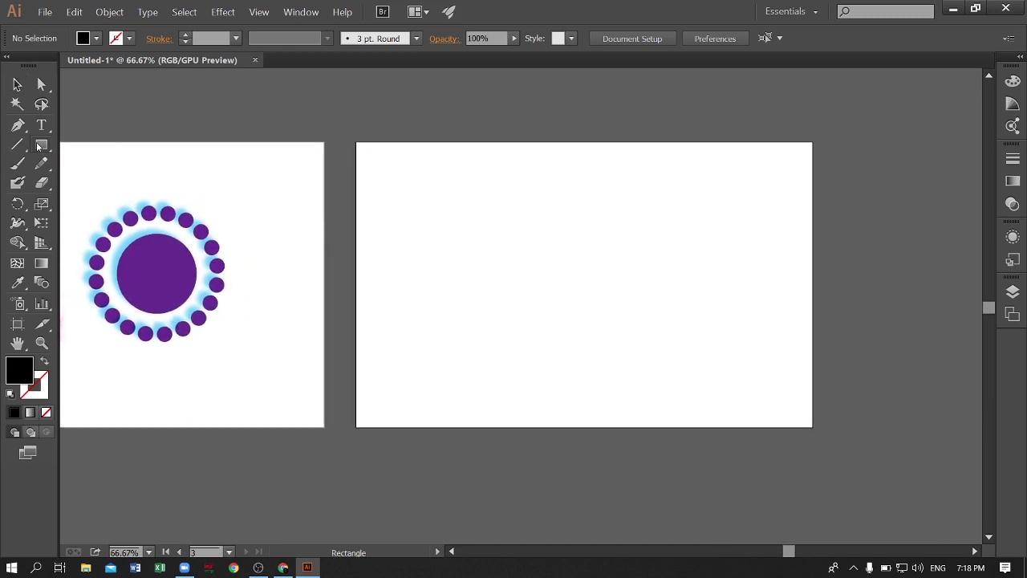
{"action": "left_click_drag", "start_coordinate": [447, 258], "coordinate": [479, 277]}
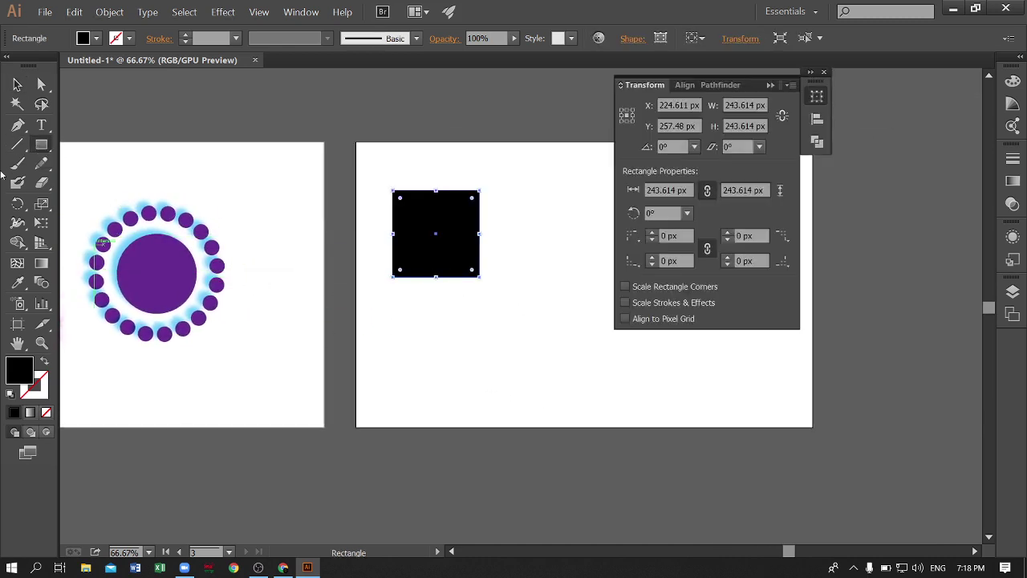
{"action": "left_click", "coordinate": [16, 84]}
{"action": "mouse_move", "coordinate": [443, 233]}
{"action": "left_mouse_down"}
{"action": "mouse_move", "coordinate": [570, 236]}
{"action": "mouse_move", "coordinate": [520, 331]}
{"action": "mouse_move", "coordinate": [630, 365]}
{"action": "left_mouse_up"}
{"action": "mouse_move", "coordinate": [518, 321]}
{"action": "left_mouse_down"}
{"action": "mouse_move", "coordinate": [462, 378]}
{"action": "mouse_move", "coordinate": [530, 337]}
{"action": "left_mouse_up"}
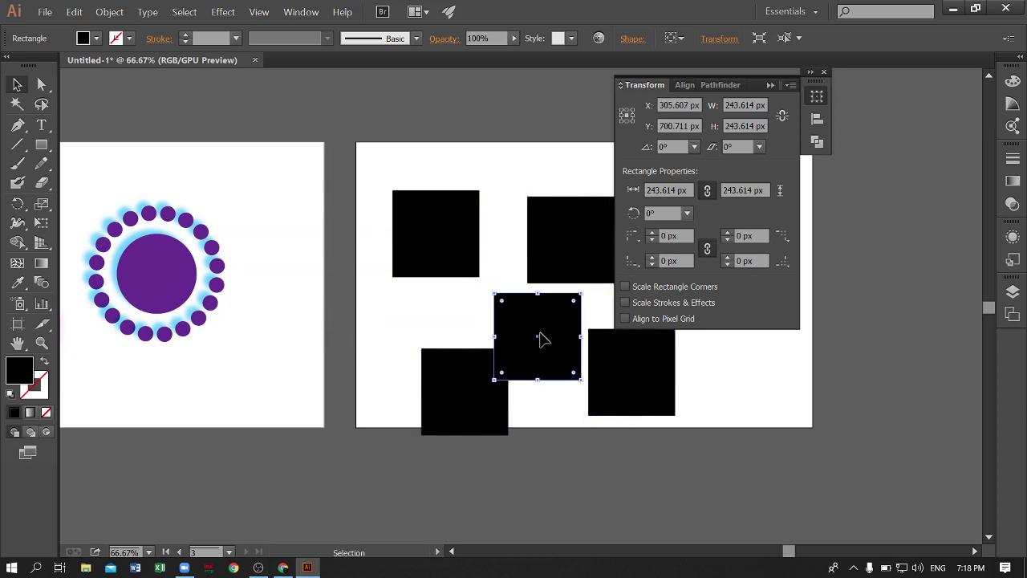
{"action": "left_click_drag", "start_coordinate": [648, 378], "coordinate": [752, 386]}
{"action": "left_click_drag", "start_coordinate": [755, 92], "coordinate": [1002, 288]}
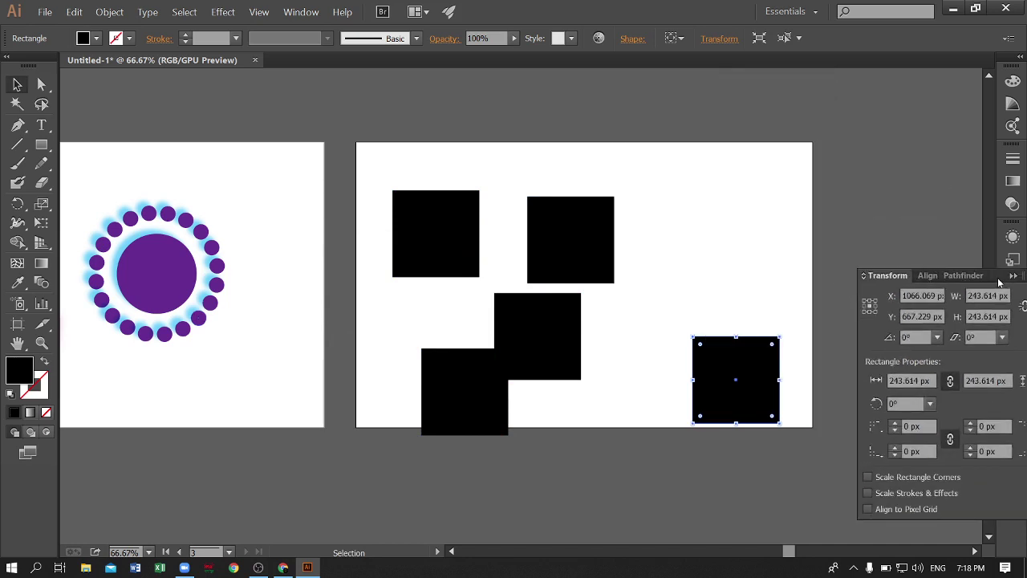
{"action": "key", "text": "ctrl+plus"}
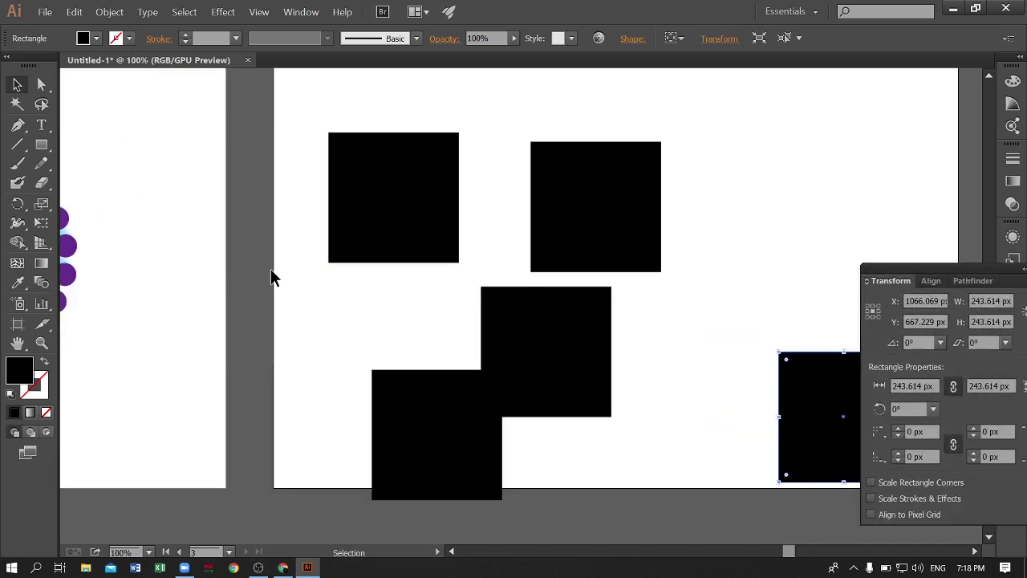
{"action": "left_click_drag", "start_coordinate": [611, 358], "coordinate": [888, 192]}
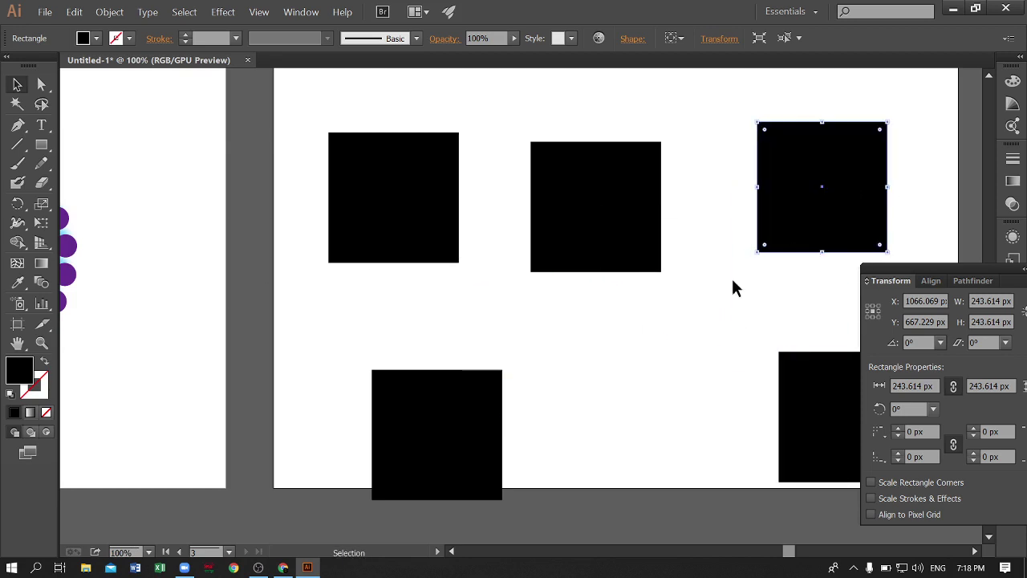
{"action": "left_click_drag", "start_coordinate": [711, 298], "coordinate": [593, 329]}
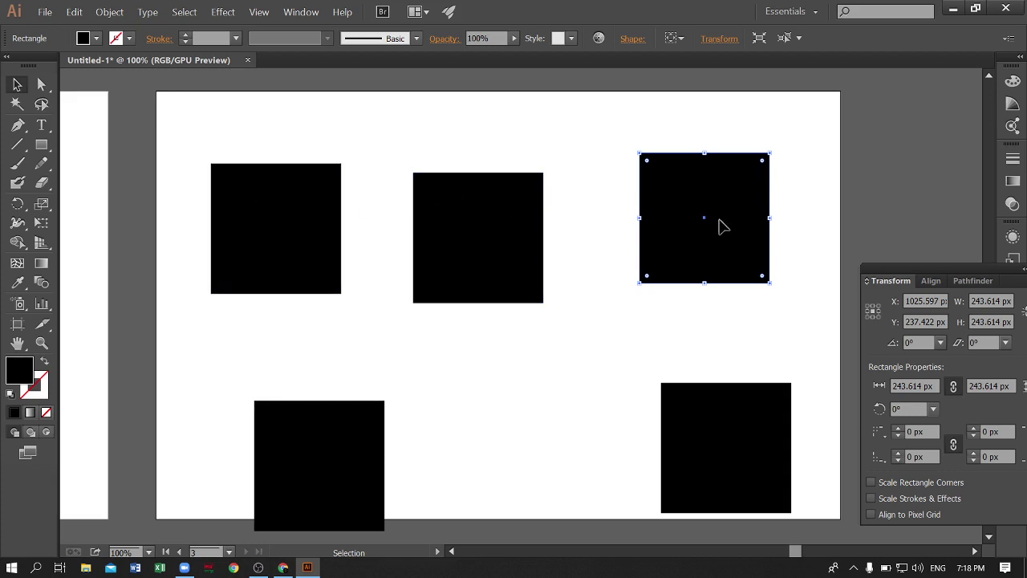
{"action": "scroll", "coordinate": [500, 293], "scroll_direction": "down", "scroll_amount": 1}
{"action": "scroll", "coordinate": [501, 293], "scroll_direction": "up", "scroll_amount": 1}
Shift-select all five squares and fill them with the crimson swatch
{"action": "left_click", "coordinate": [273, 321]}
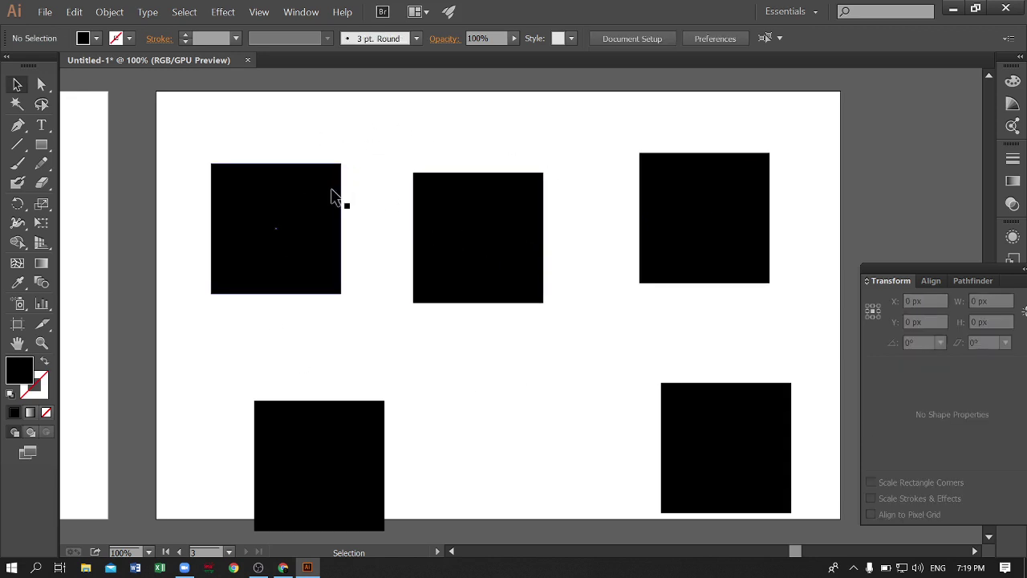
{"action": "left_click", "coordinate": [269, 192]}
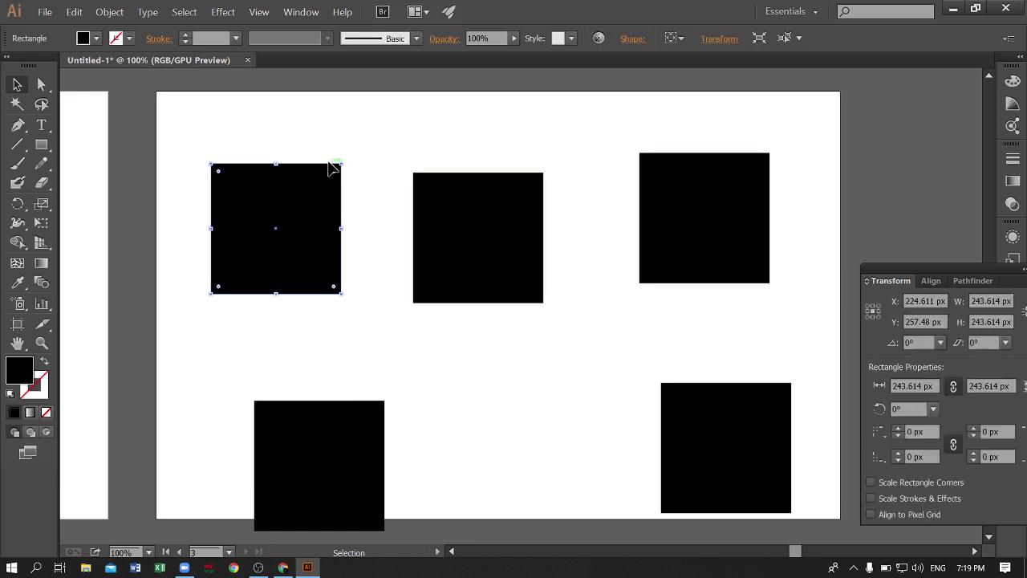
{"action": "left_click", "coordinate": [497, 201], "text": "shift"}
{"action": "left_click", "coordinate": [665, 198], "text": "shift"}
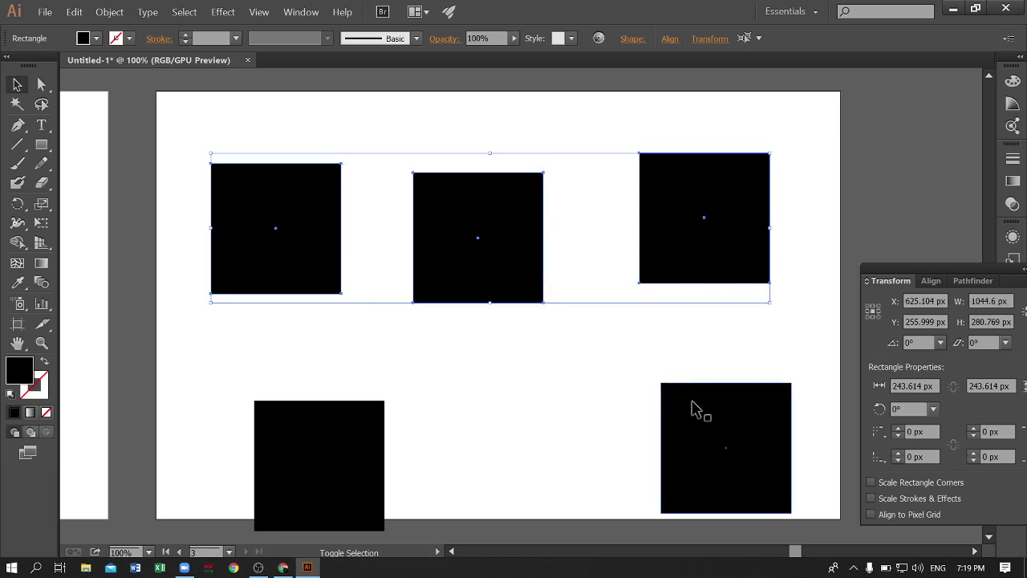
{"action": "left_click", "coordinate": [694, 409], "text": "shift"}
{"action": "left_click", "coordinate": [337, 442], "text": "shift"}
{"action": "left_click", "coordinate": [96, 38]}
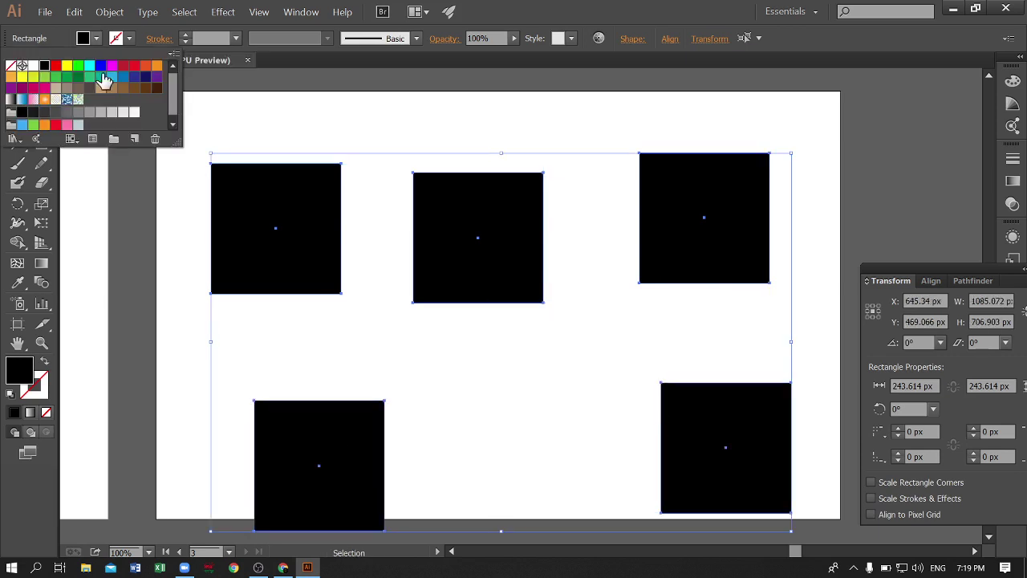
{"action": "left_click", "coordinate": [123, 65]}
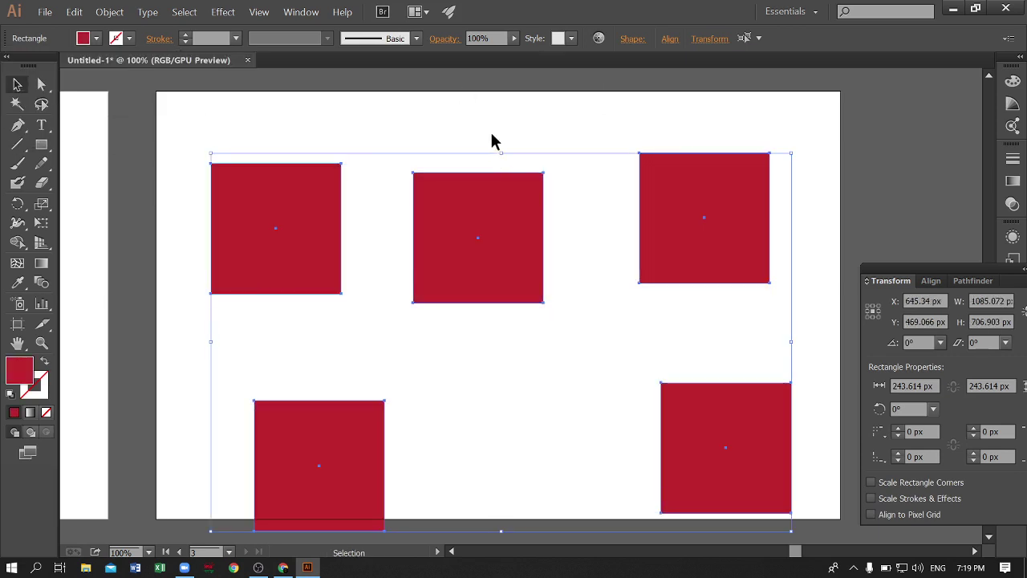
Click through individual squares to check their crimson fill, then deselect
{"action": "left_click", "coordinate": [577, 374]}
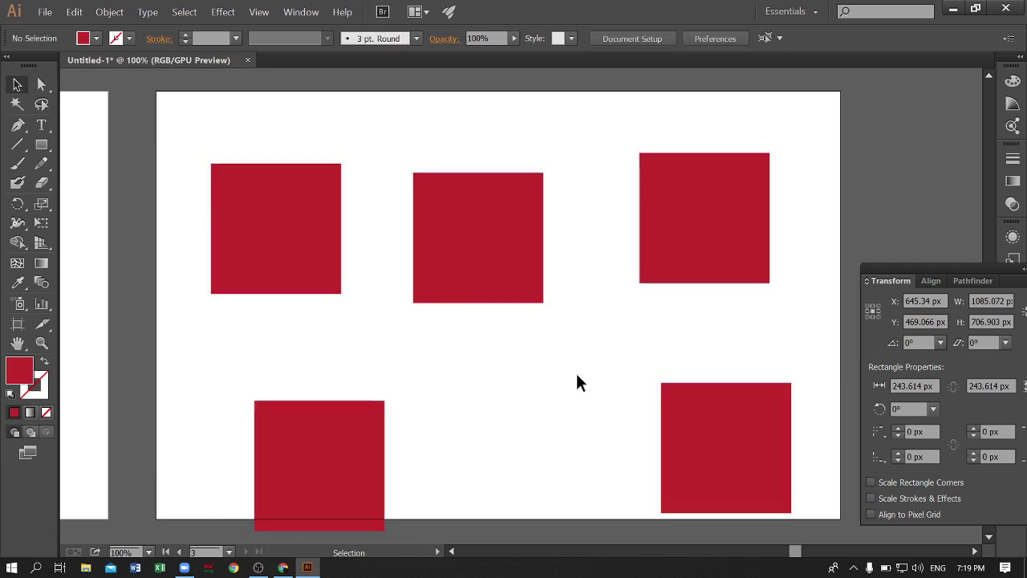
{"action": "left_click", "coordinate": [452, 211]}
{"action": "left_click", "coordinate": [361, 473]}
{"action": "left_click", "coordinate": [742, 351]}
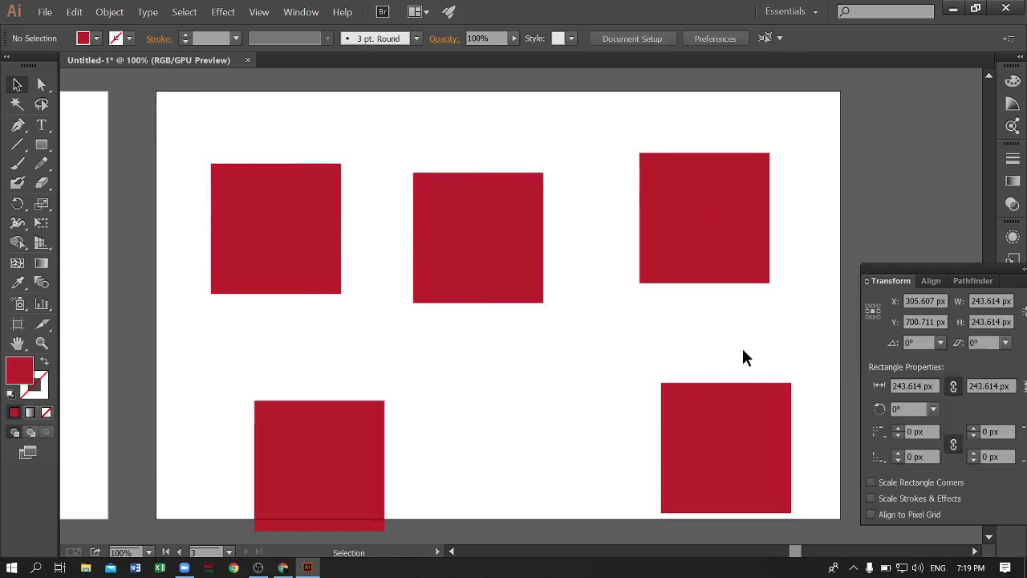
{"action": "left_click", "coordinate": [729, 232]}
{"action": "left_click", "coordinate": [747, 403]}
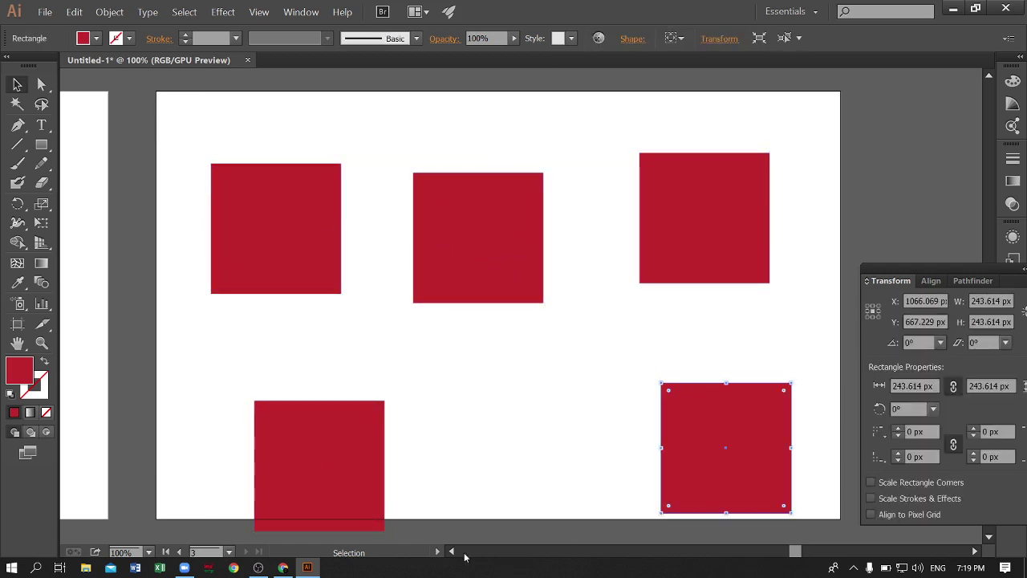
{"action": "left_click", "coordinate": [472, 153]}
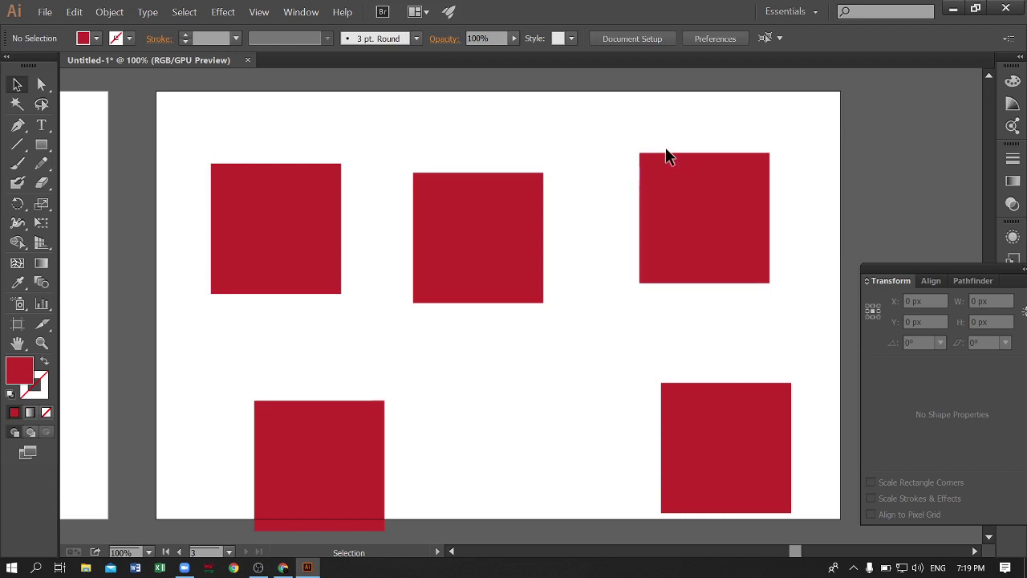
Select the five crimson squares with the Magic Wand, then clear the selection
{"action": "scroll", "coordinate": [666, 156], "scroll_direction": "down", "scroll_amount": 1}
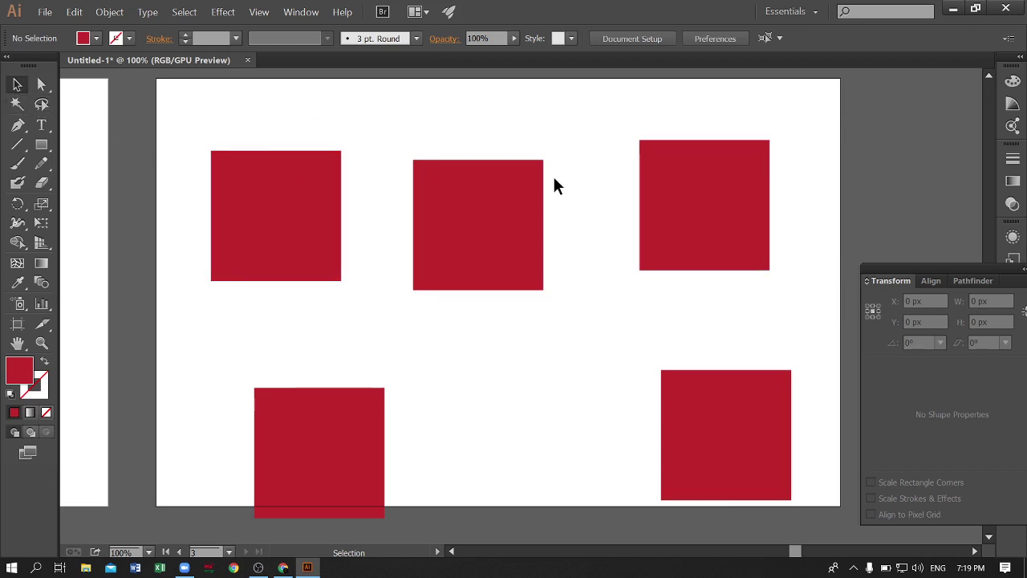
{"action": "left_click", "coordinate": [16, 104]}
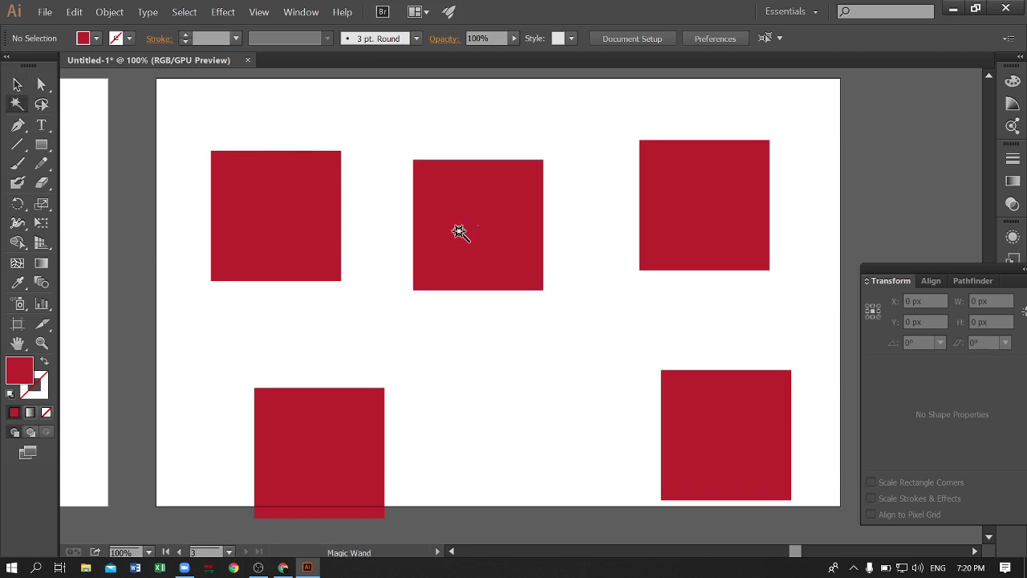
{"action": "left_click", "coordinate": [488, 183]}
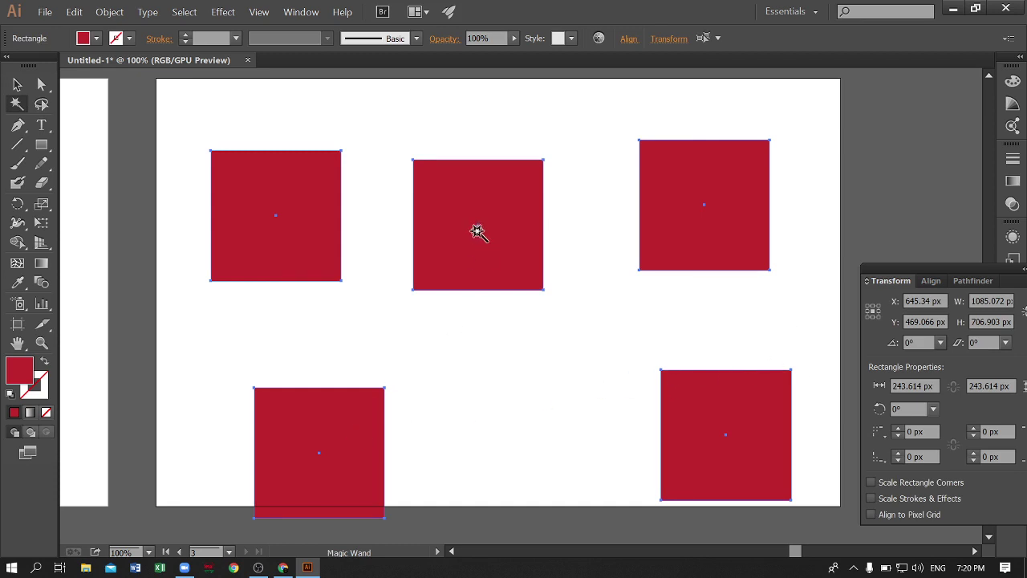
{"action": "left_click", "coordinate": [14, 87]}
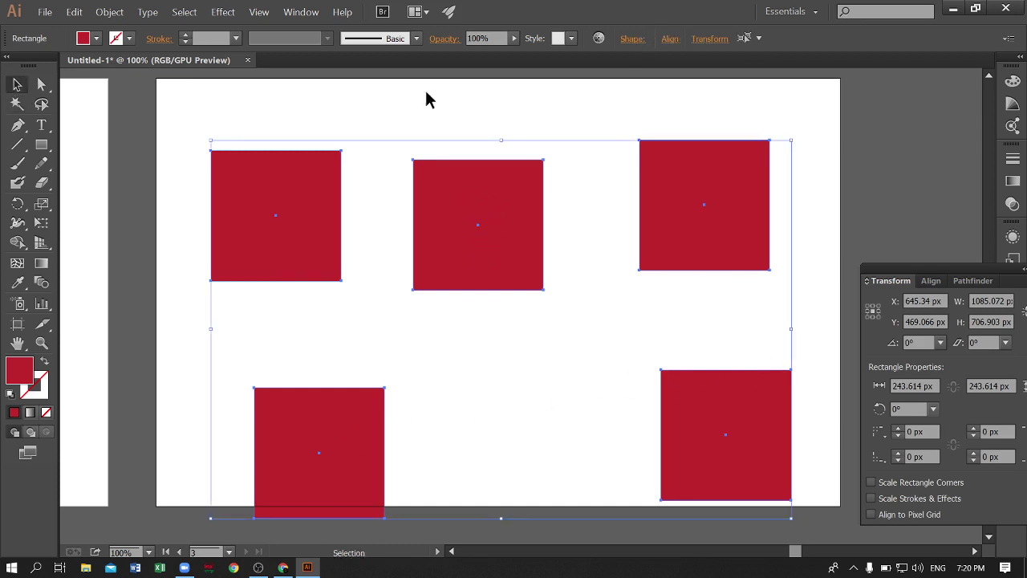
{"action": "left_click", "coordinate": [425, 89]}
Alt-drag a copy of the middle square between the bottom squares and fill it orange
{"action": "left_click_drag", "start_coordinate": [466, 191], "coordinate": [516, 401]}
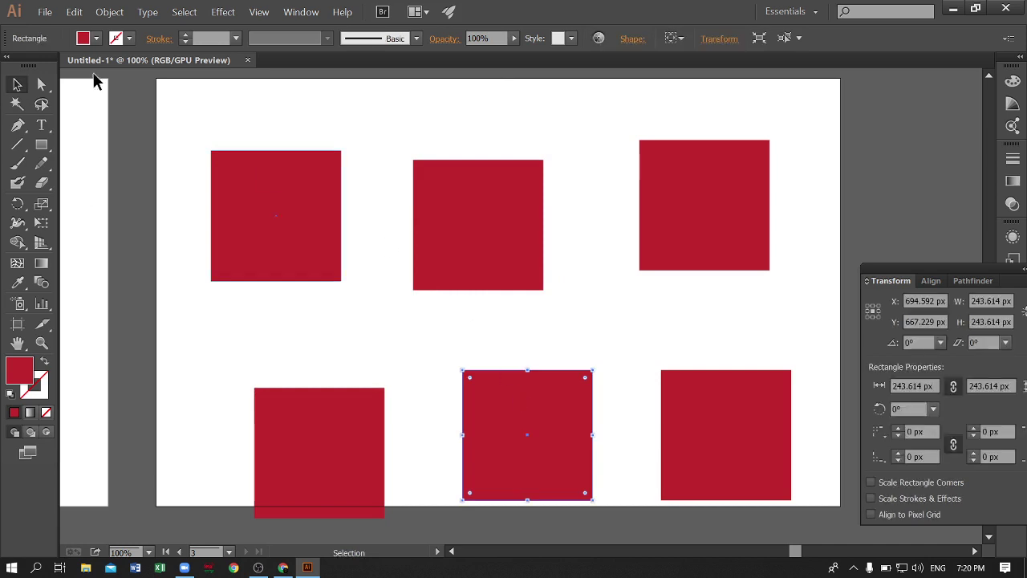
{"action": "left_click", "coordinate": [96, 38]}
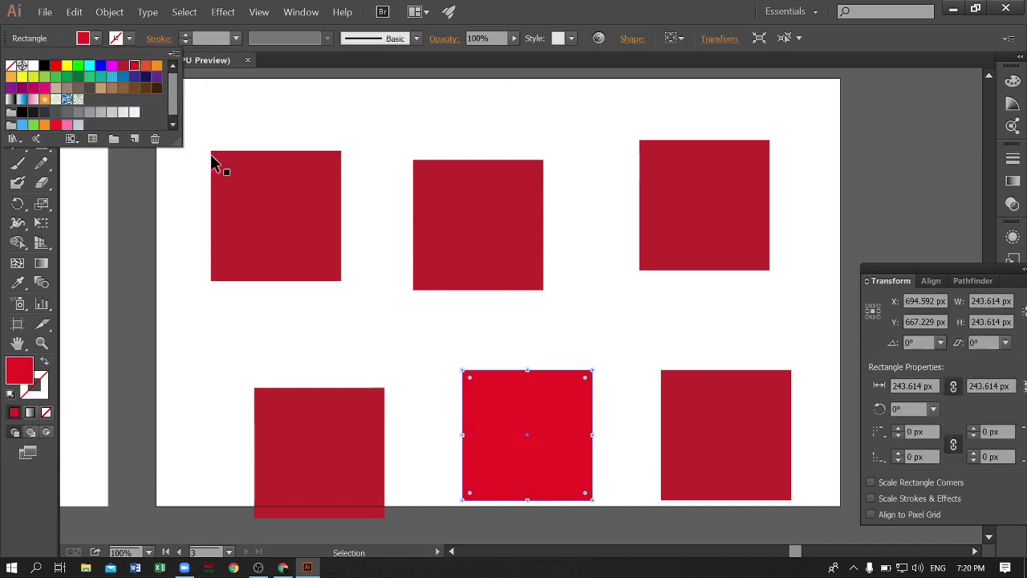
{"action": "left_click", "coordinate": [156, 65]}
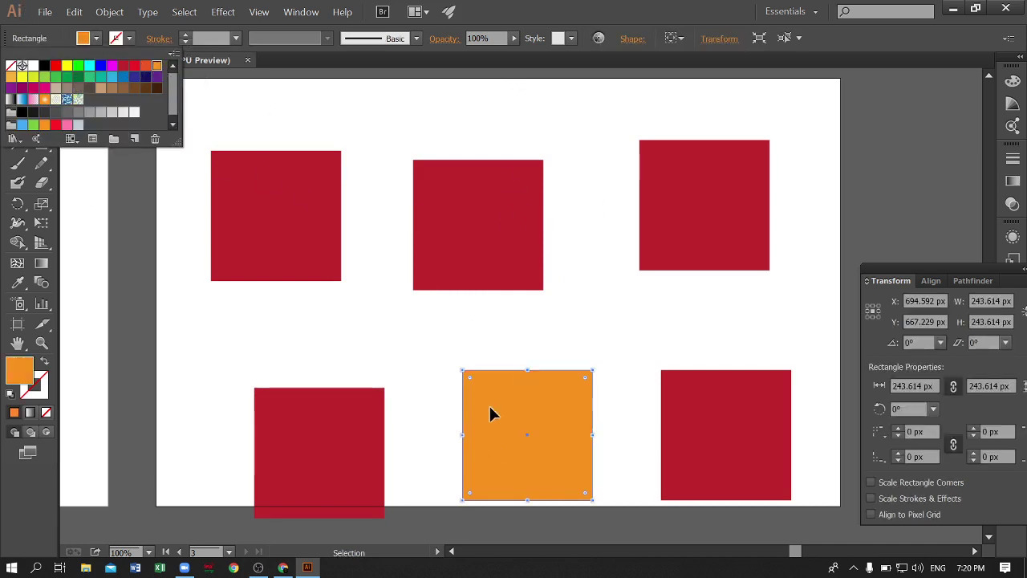
{"action": "left_click", "coordinate": [573, 103]}
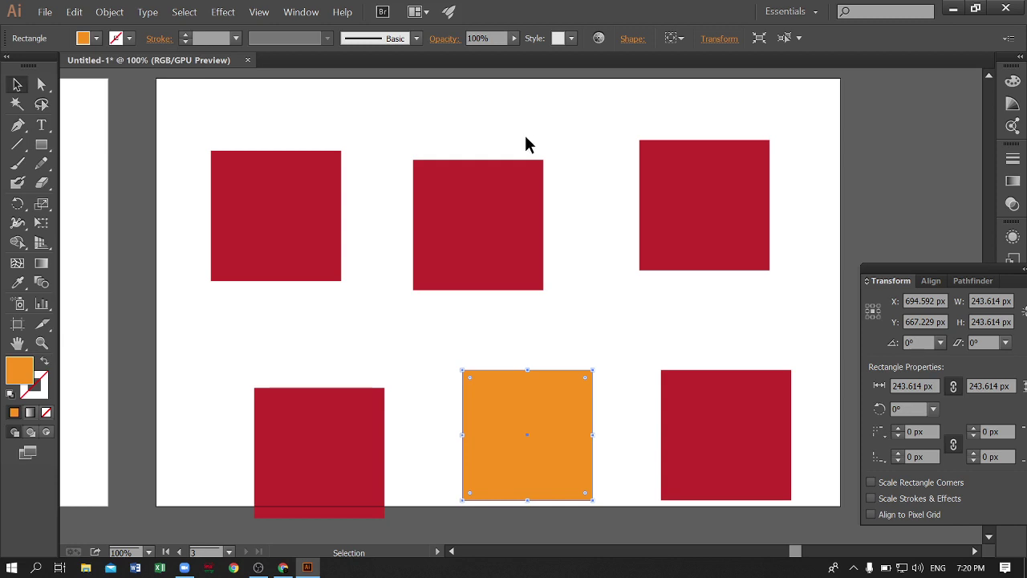
Use the Magic Wand to check the crimson squares, then select the orange one
{"action": "left_click", "coordinate": [17, 104]}
{"action": "left_click", "coordinate": [261, 176]}
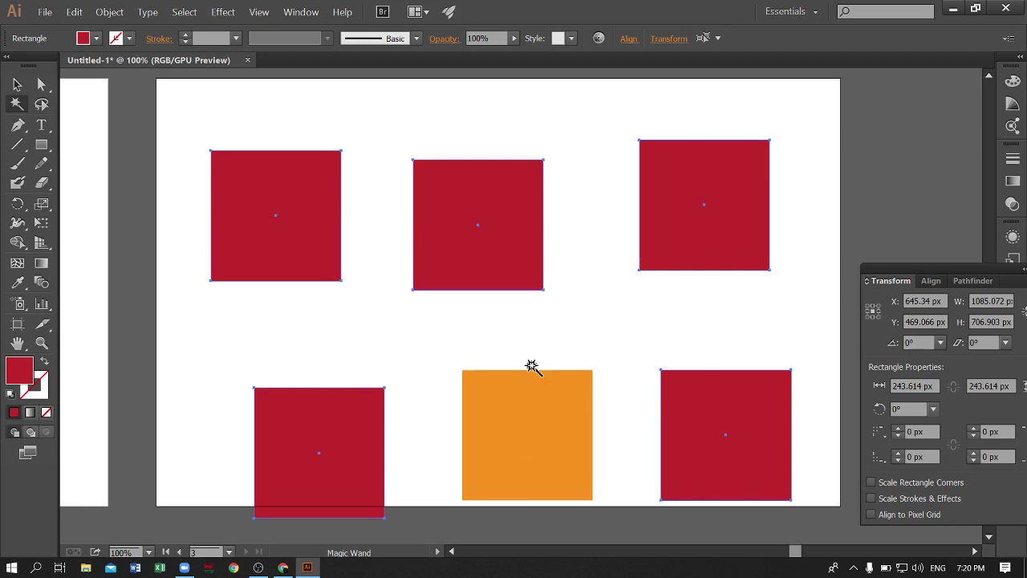
{"action": "left_click", "coordinate": [17, 83]}
{"action": "left_click", "coordinate": [145, 120]}
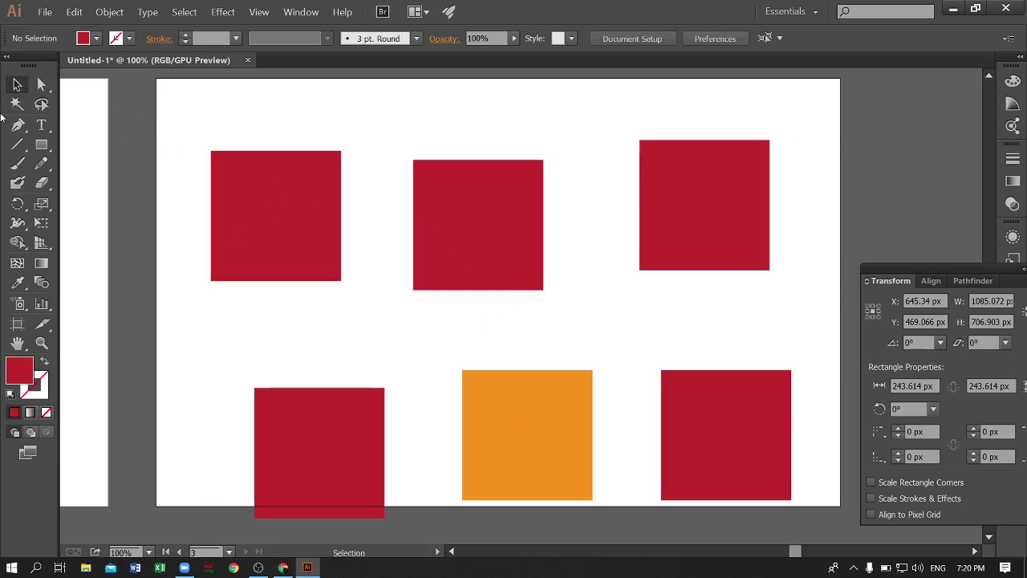
{"action": "left_click", "coordinate": [17, 104]}
{"action": "left_click", "coordinate": [477, 386]}
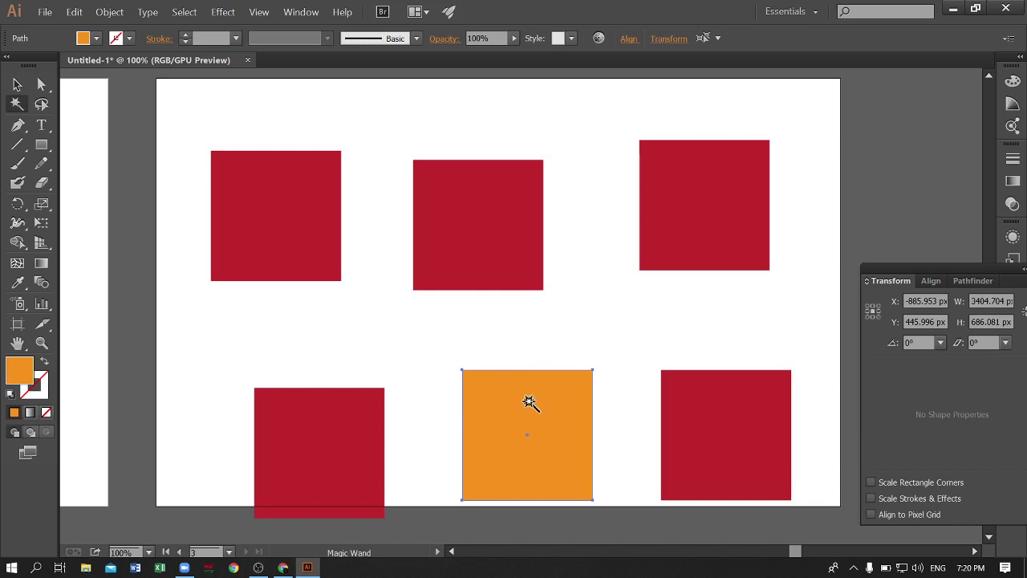
Zoom out to about 25% to show every artboard, deselect everything, and pan toward the squares artboard
{"action": "key", "text": "ctrl+minus"}
{"action": "key", "text": "ctrl+minus"}
{"action": "key", "text": "ctrl+minus"}
{"action": "key", "text": "ctrl+minus"}
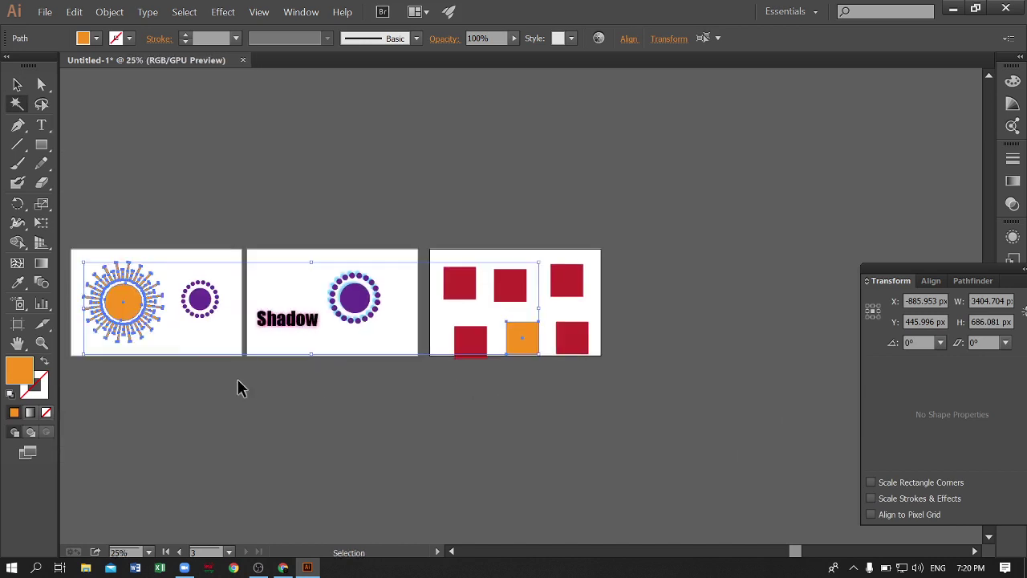
{"action": "key", "text": "ctrl+minus"}
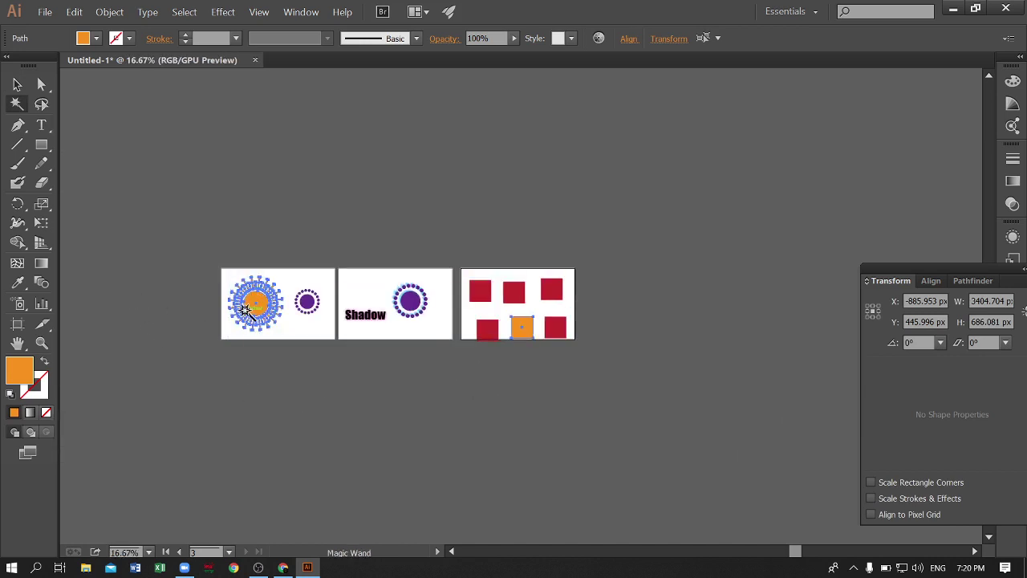
{"action": "key", "text": "ctrl+plus"}
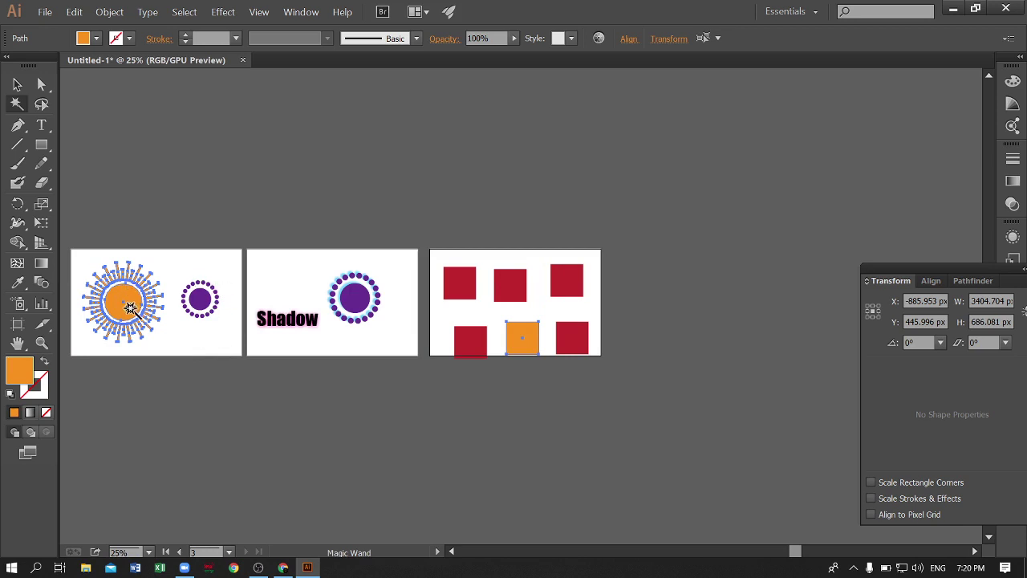
{"action": "left_click", "coordinate": [17, 84]}
{"action": "left_click", "coordinate": [459, 242]}
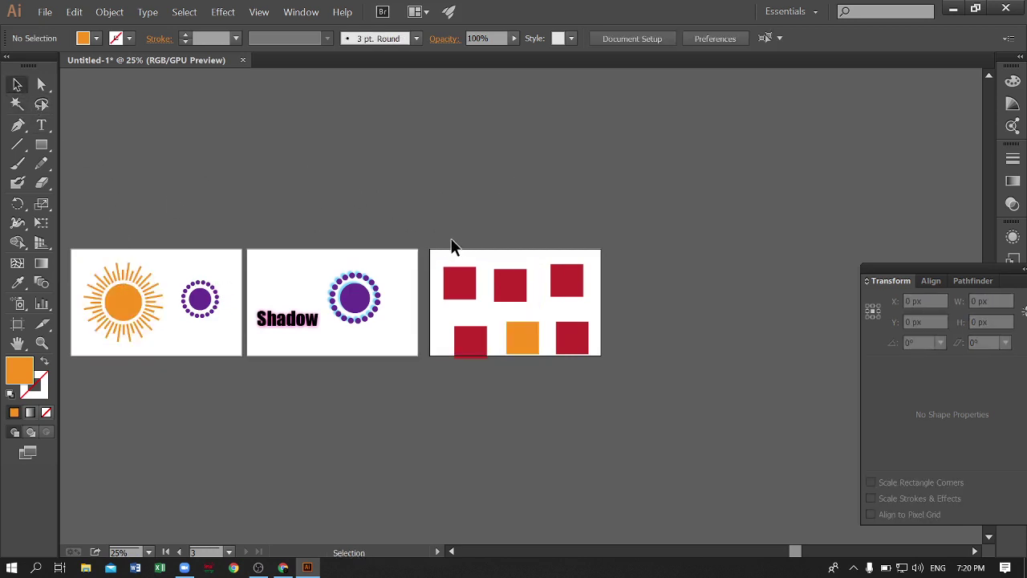
{"action": "left_click_drag", "start_coordinate": [528, 214], "coordinate": [347, 143]}
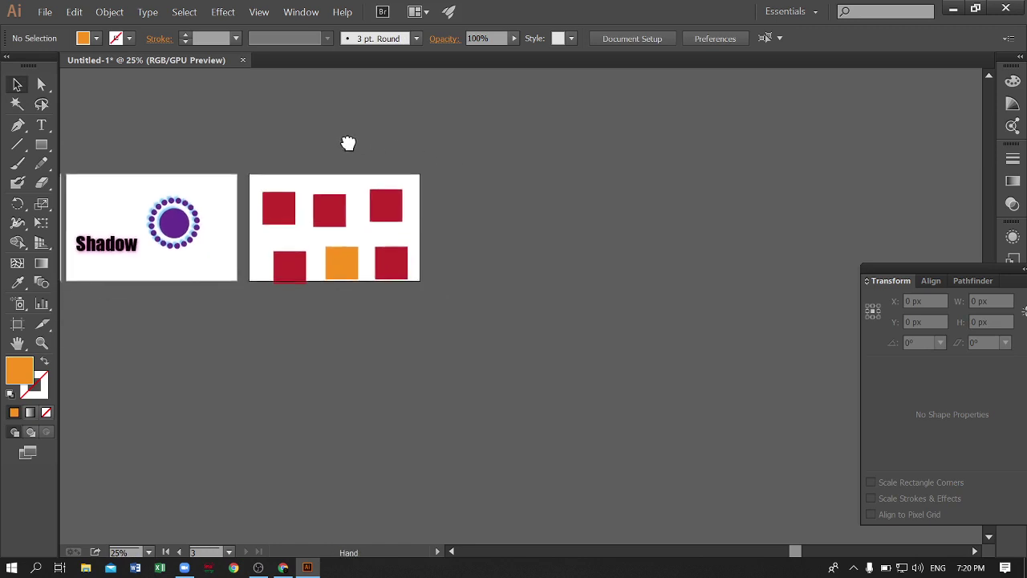
Duplicate the squares artboard to the right as a fourth artboard and delete its six copied squares
{"action": "left_click", "coordinate": [17, 323]}
{"action": "left_click_drag", "start_coordinate": [257, 267], "coordinate": [432, 267]}
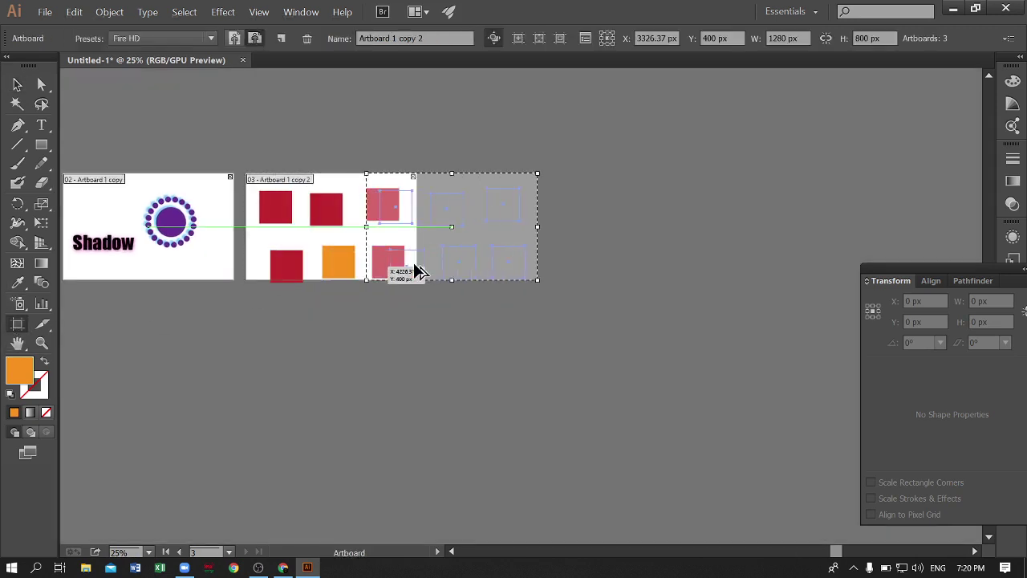
{"action": "key", "text": "v"}
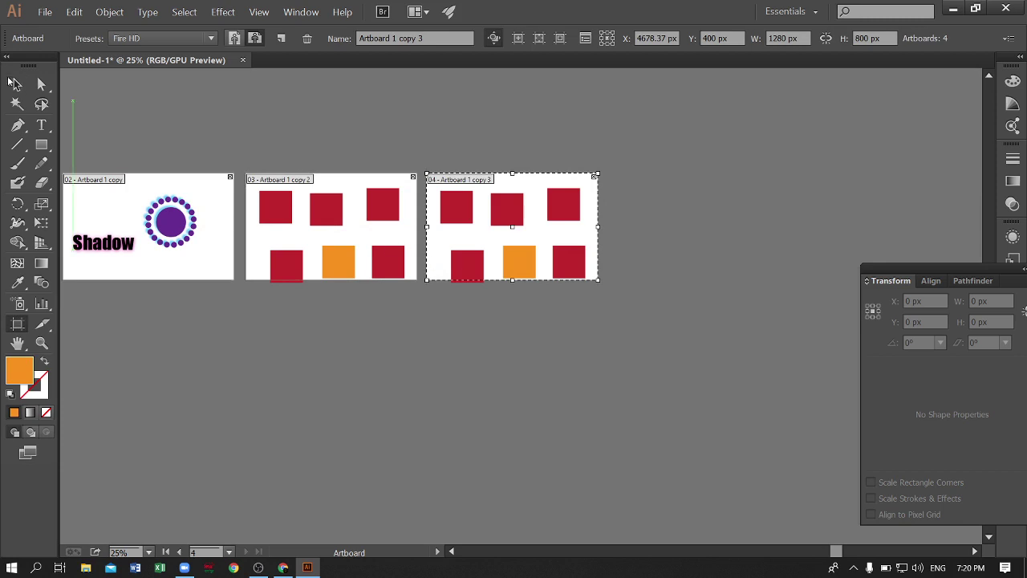
{"action": "left_click_drag", "start_coordinate": [433, 133], "coordinate": [611, 329]}
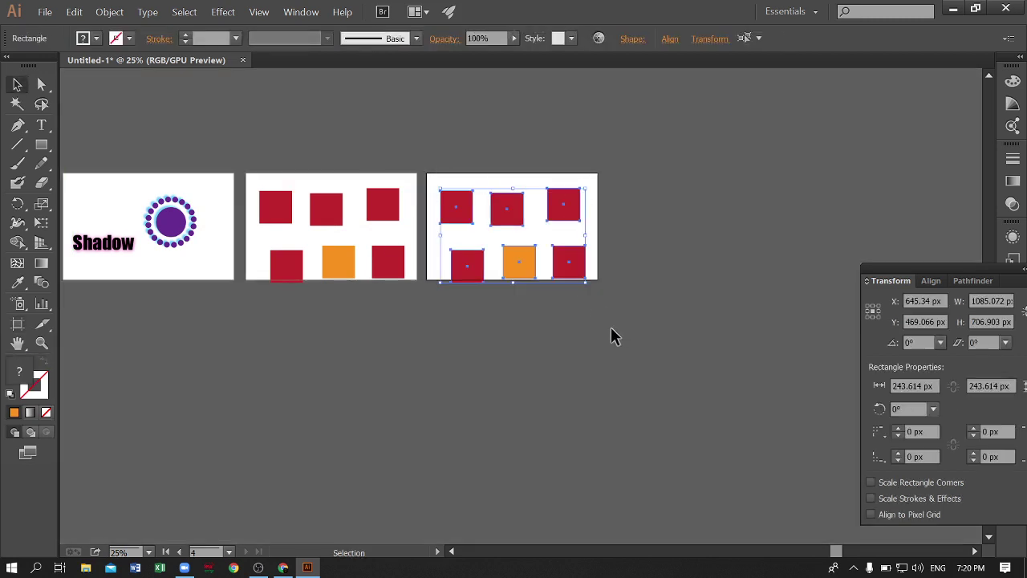
{"action": "key", "text": "Delete"}
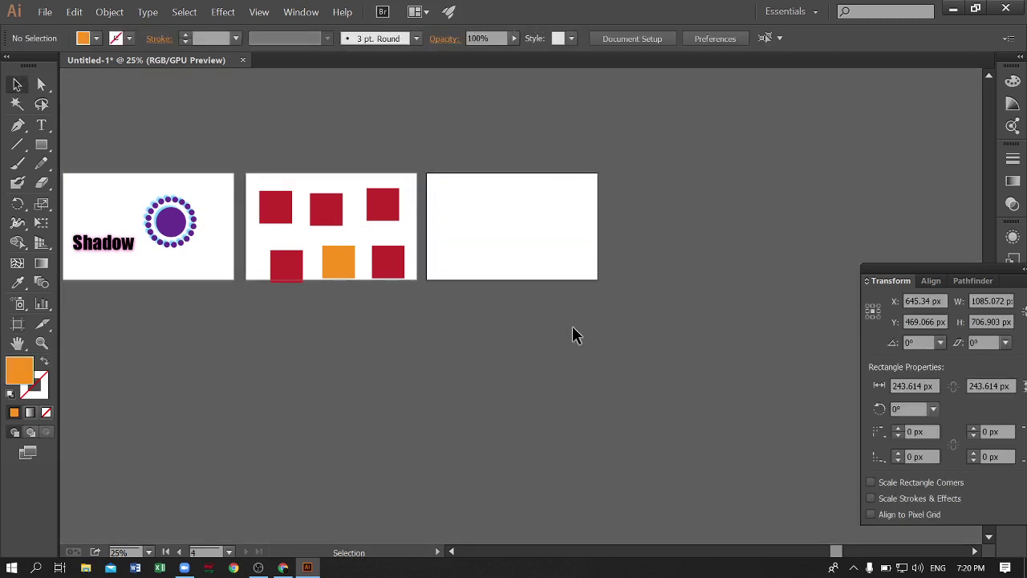
{"action": "key", "text": "ctrl+equal"}
{"action": "key", "text": "ctrl+equal"}
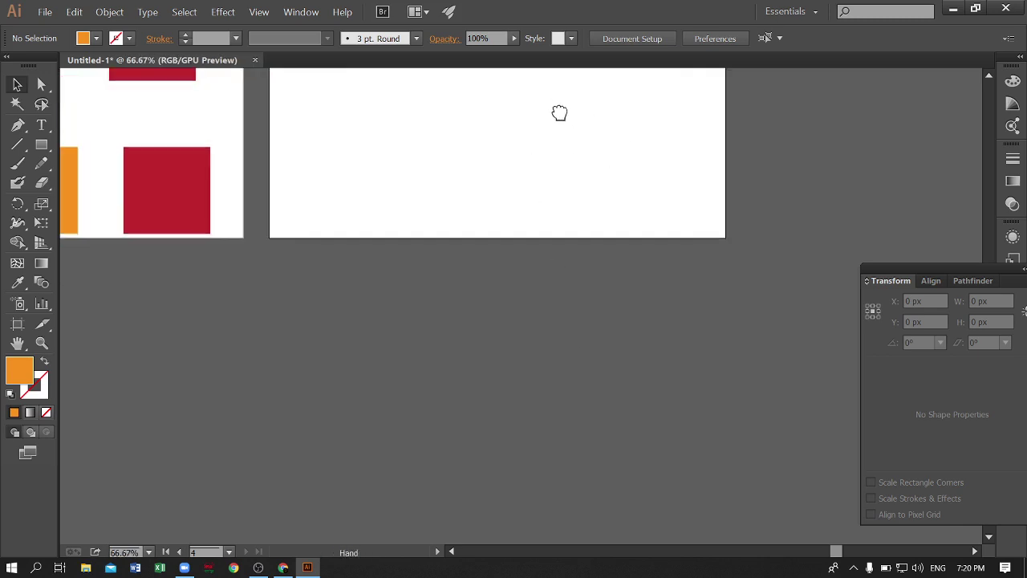
Zoom to 100% on the blank fourth artboard, centre it, and move the Transform panel aside
{"action": "left_click_drag", "start_coordinate": [557, 112], "coordinate": [551, 302]}
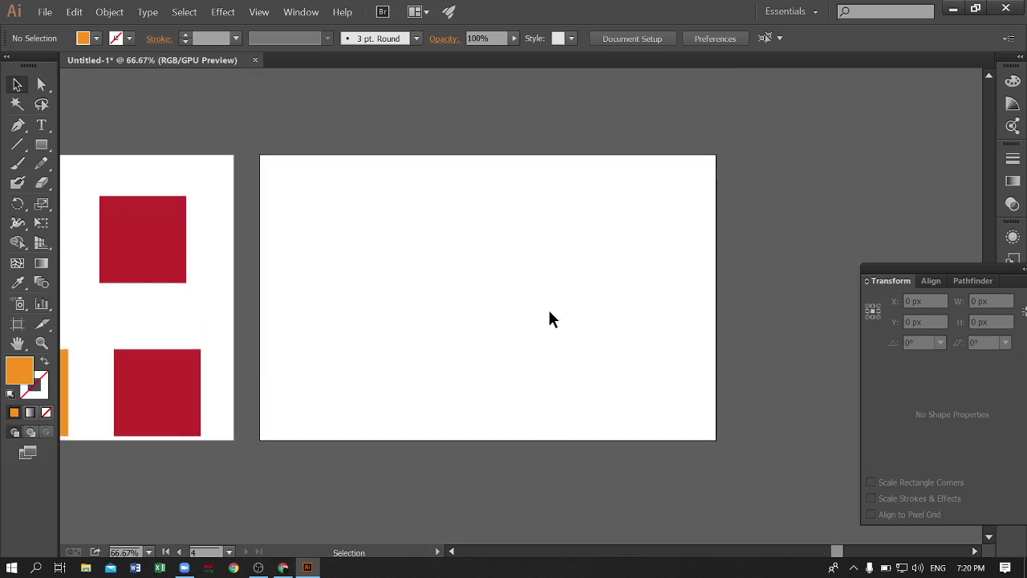
{"action": "mouse_move", "coordinate": [401, 289]}
{"action": "left_mouse_down"}
{"action": "mouse_move", "coordinate": [843, 271]}
{"action": "mouse_move", "coordinate": [466, 267]}
{"action": "left_mouse_up"}
{"action": "key", "text": "a"}
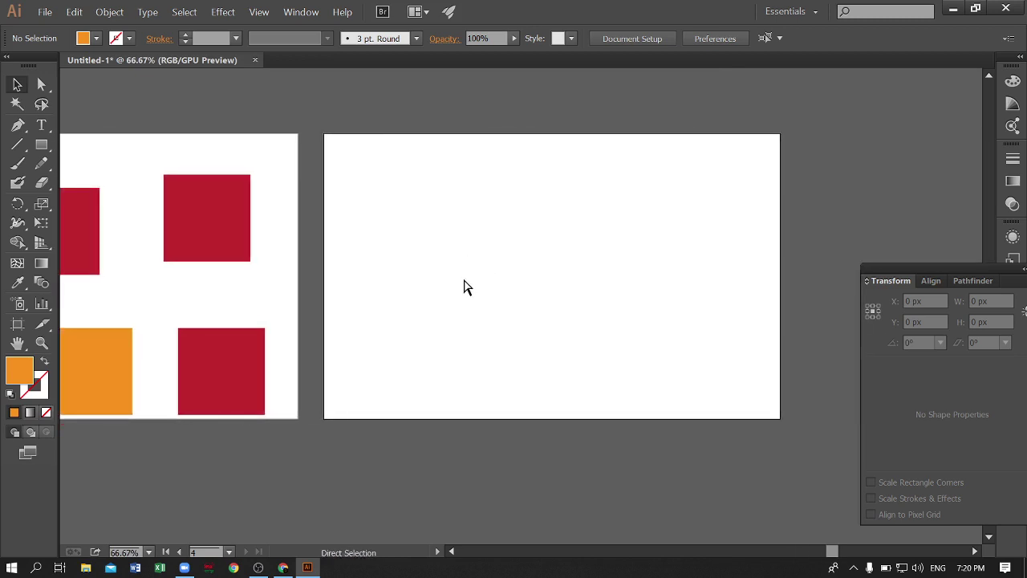
{"action": "key", "text": "ctrl+plus"}
{"action": "left_click_drag", "start_coordinate": [716, 169], "coordinate": [695, 202]}
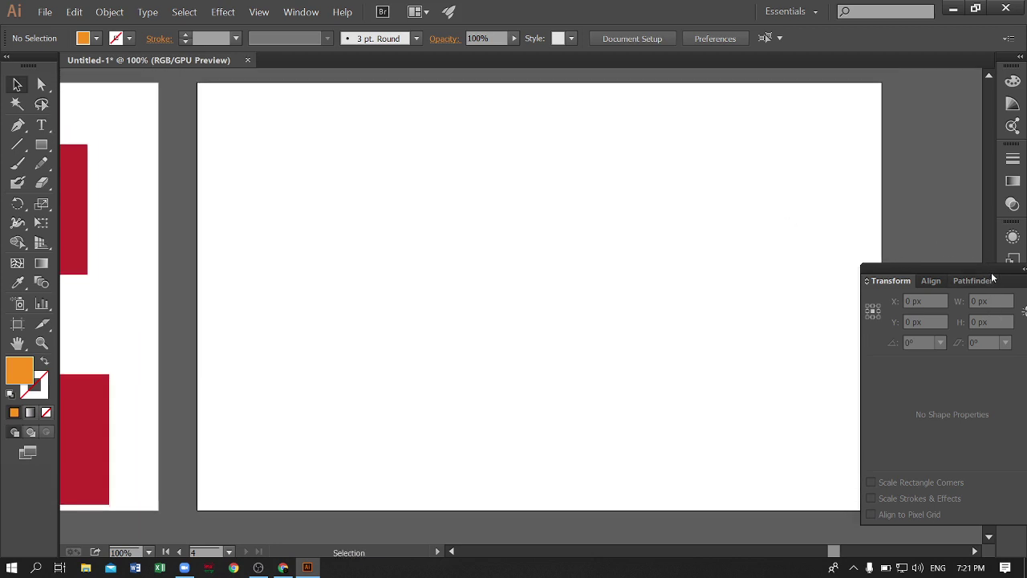
{"action": "left_click_drag", "start_coordinate": [993, 274], "coordinate": [957, 282]}
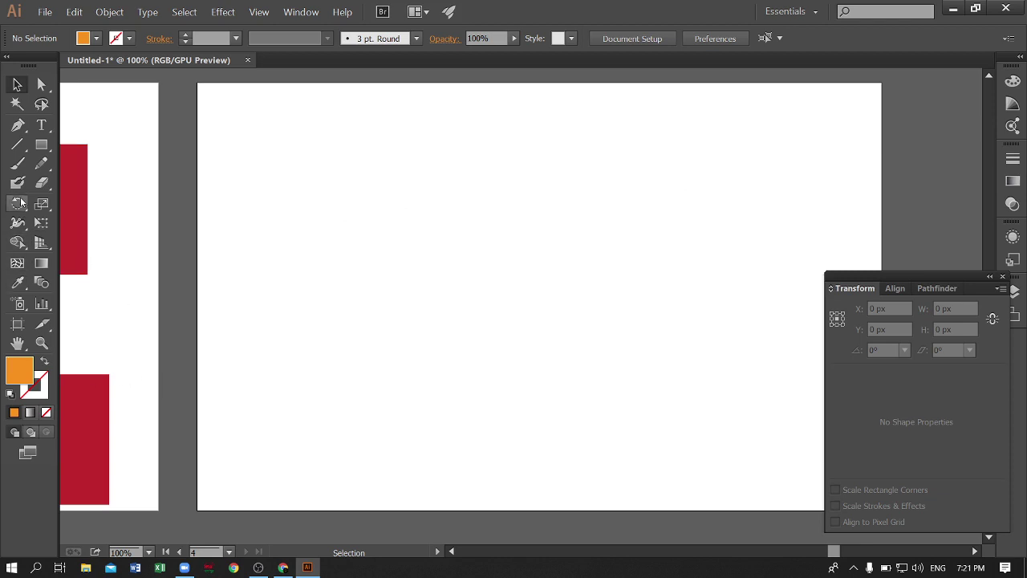
Draw a 399 × 134 px orange rectangle near the top centre of the artboard
{"action": "left_click_drag", "start_coordinate": [41, 84], "coordinate": [102, 91]}
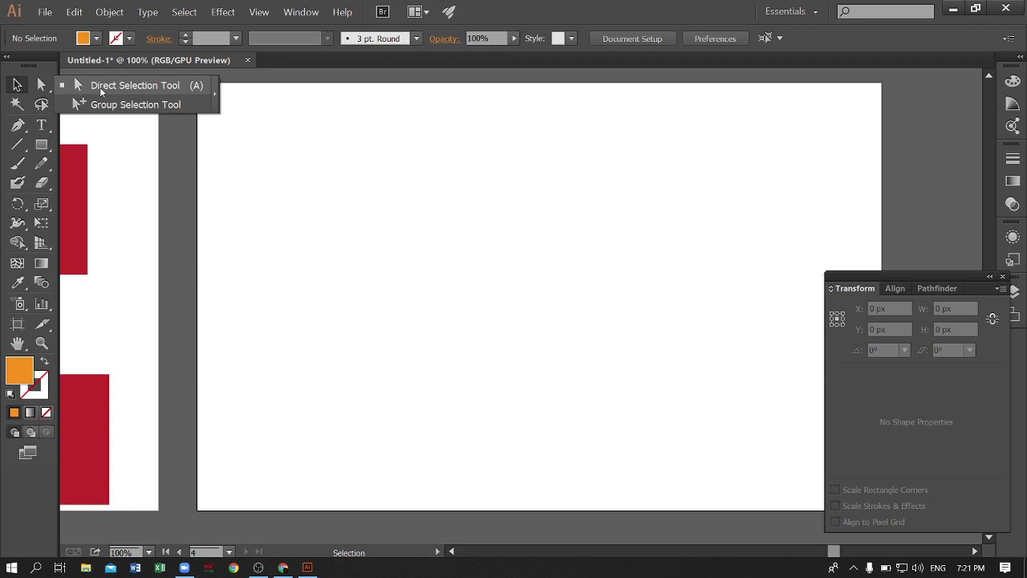
{"action": "left_click", "coordinate": [41, 147]}
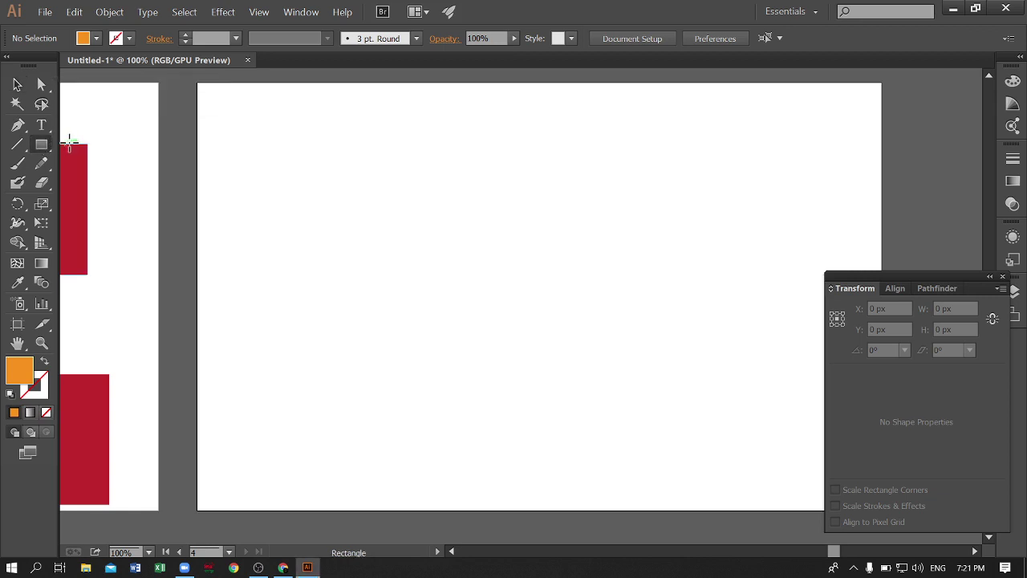
{"action": "left_click_drag", "start_coordinate": [41, 147], "coordinate": [121, 148]}
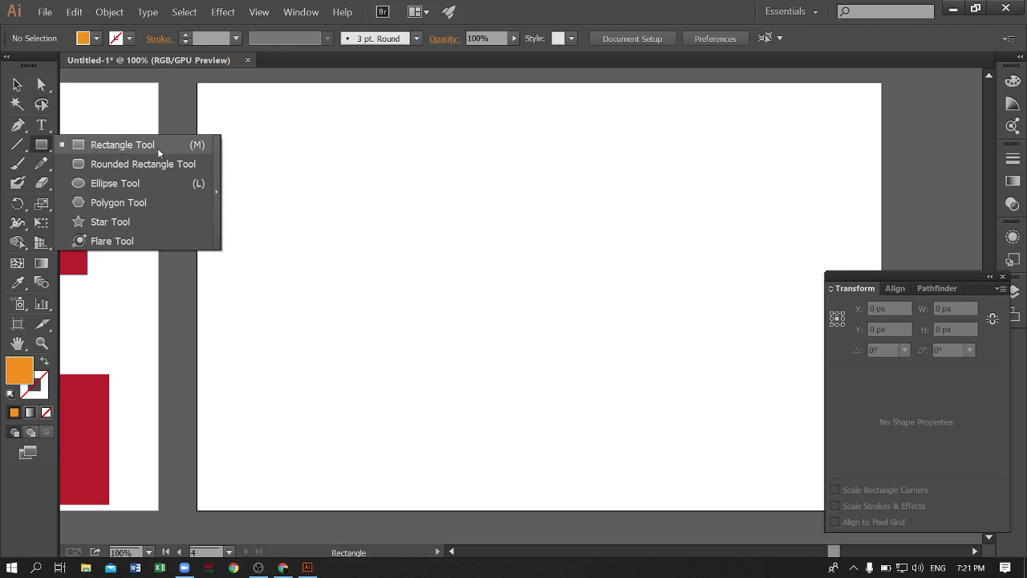
{"action": "left_click", "coordinate": [158, 149]}
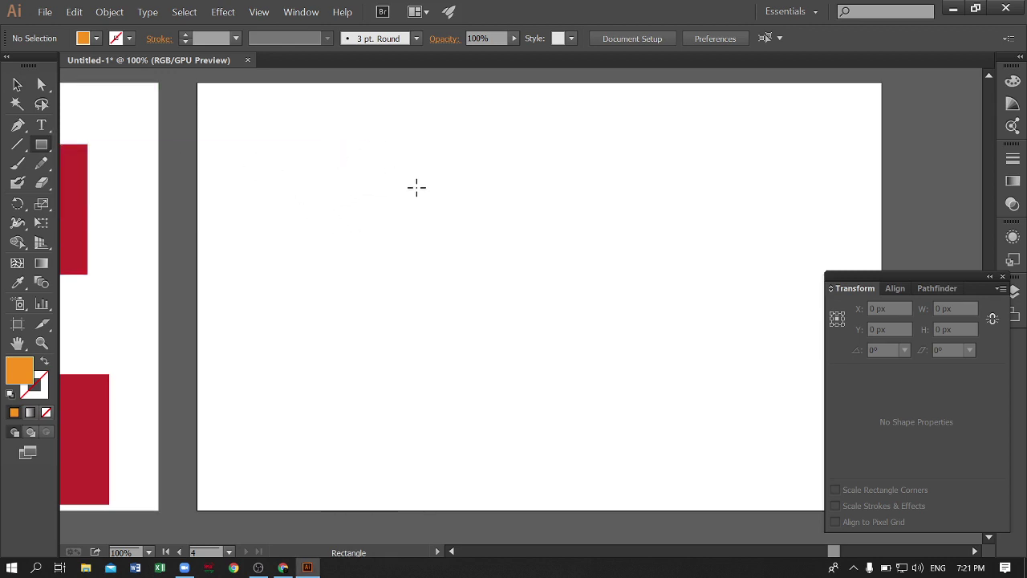
{"action": "left_click_drag", "start_coordinate": [415, 187], "coordinate": [628, 259]}
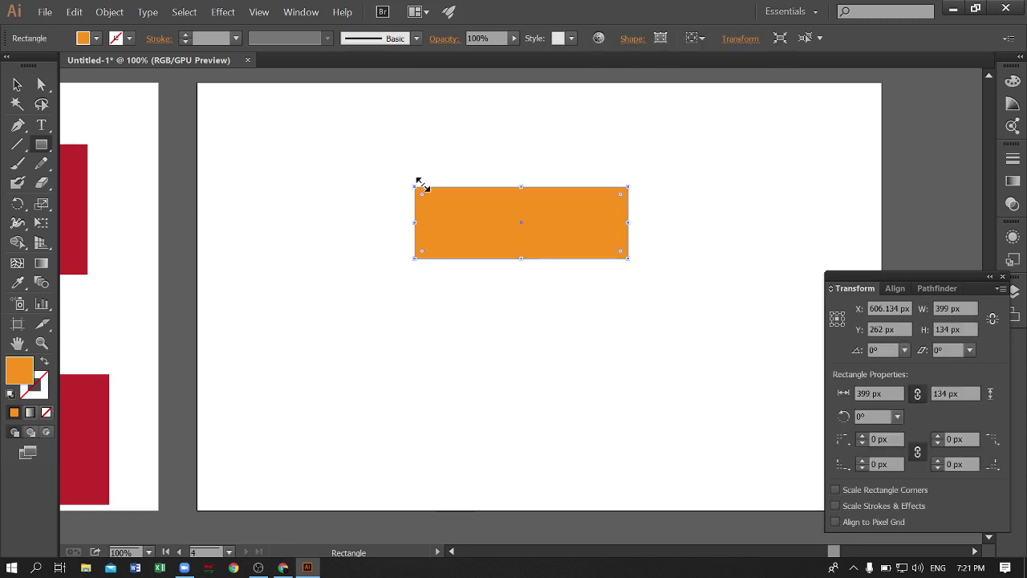
{"action": "key", "text": "v"}
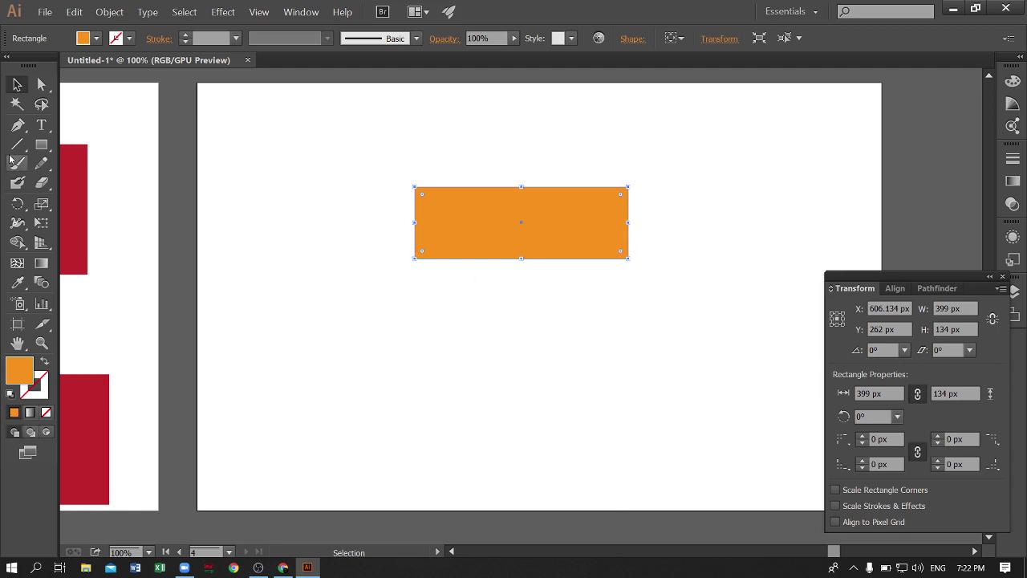
{"action": "left_click", "coordinate": [42, 144]}
{"action": "left_click", "coordinate": [104, 165]}
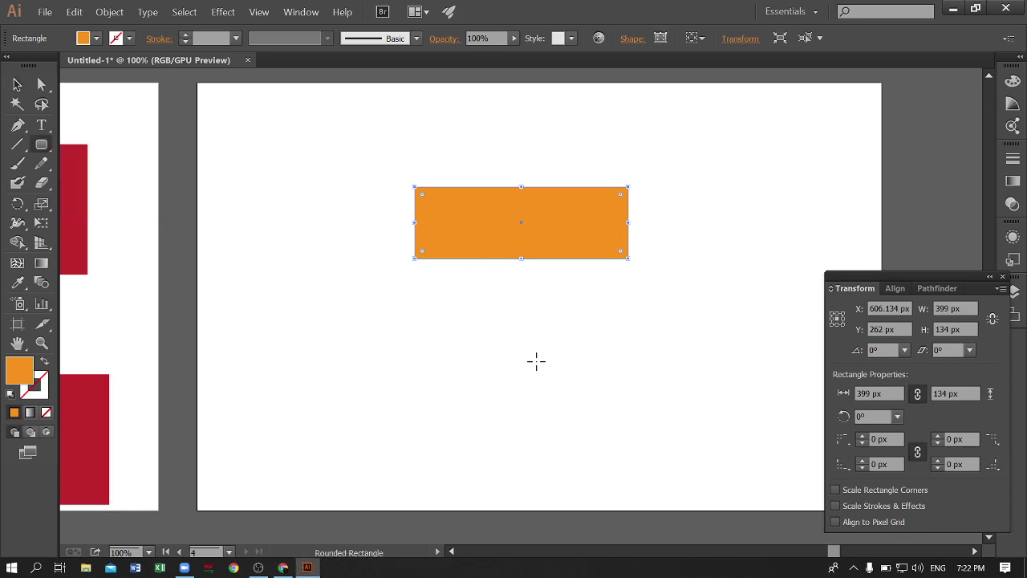
{"action": "left_click_drag", "start_coordinate": [412, 281], "coordinate": [628, 355]}
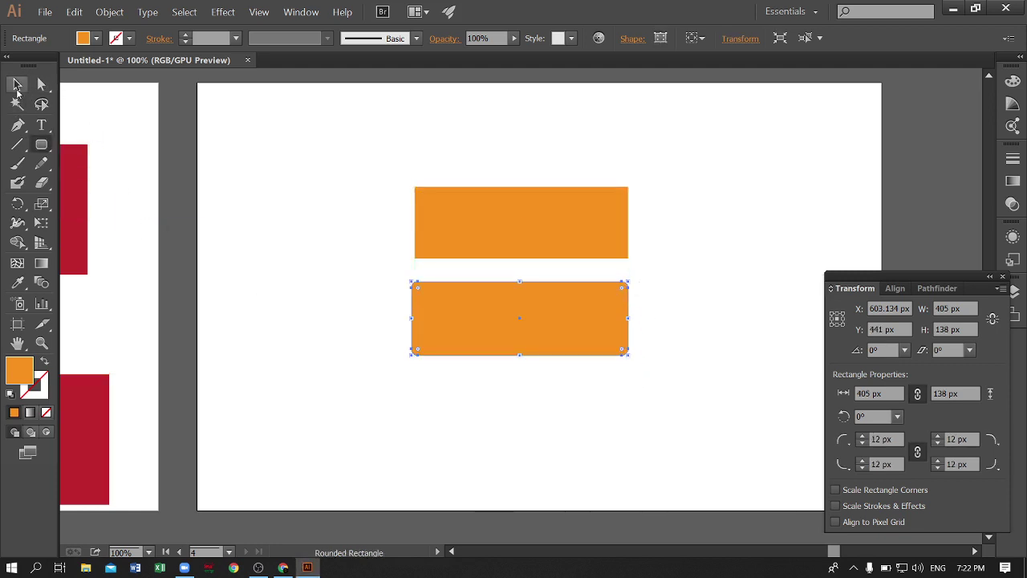
{"action": "left_click", "coordinate": [17, 84]}
{"action": "left_click", "coordinate": [381, 289]}
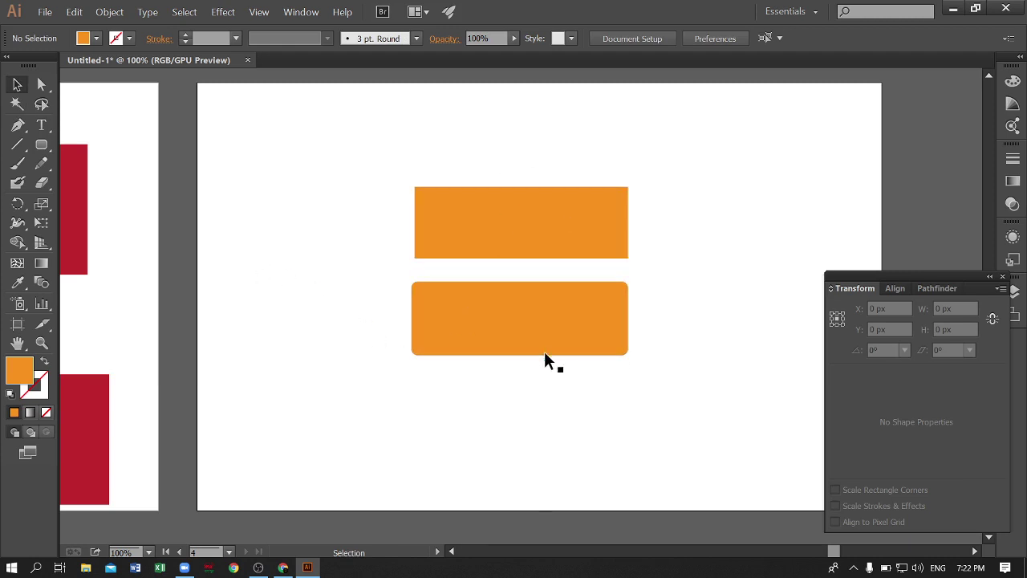
{"action": "left_click", "coordinate": [41, 85]}
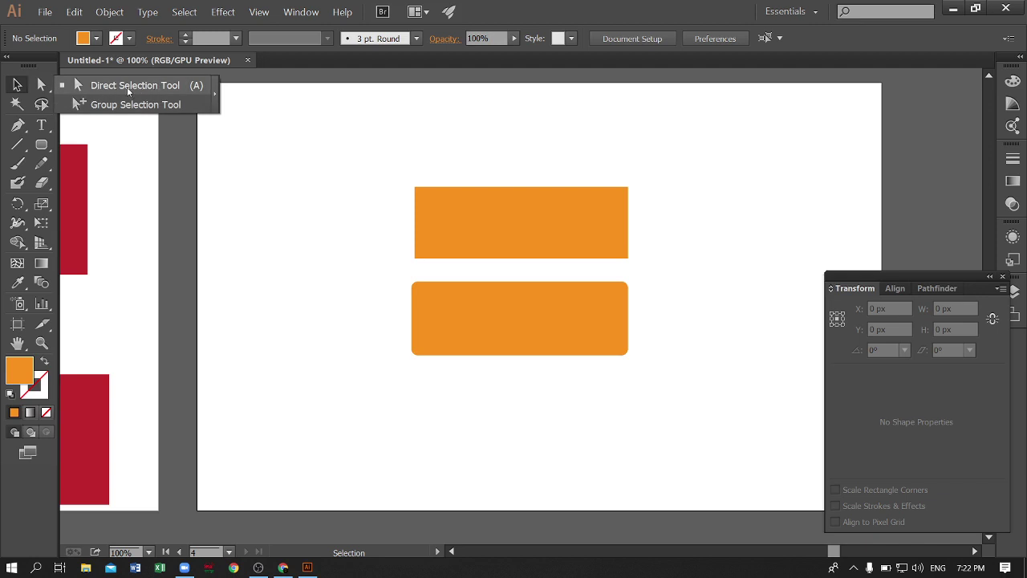
{"action": "left_click", "coordinate": [438, 340]}
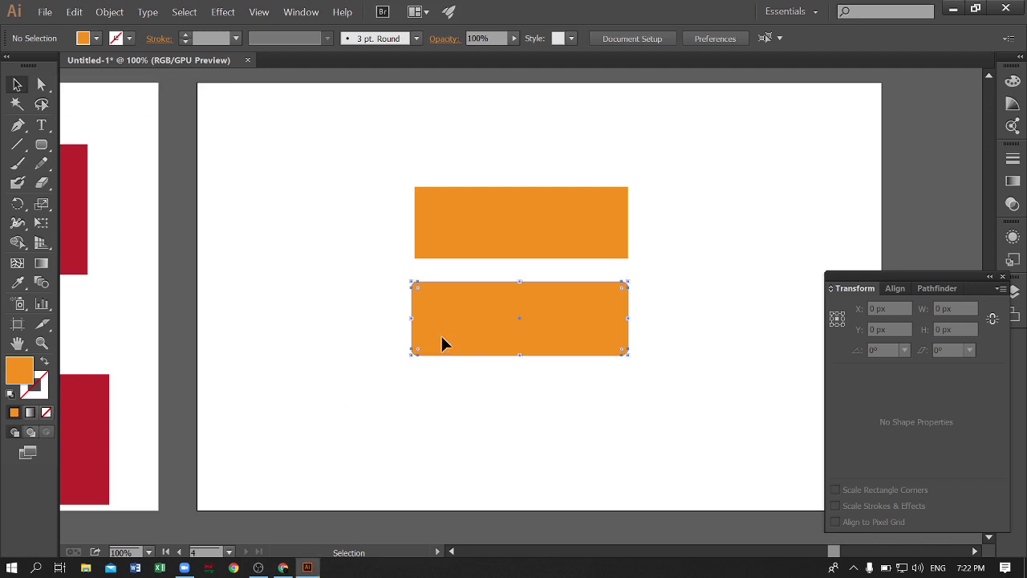
{"action": "key", "text": "Delete"}
{"action": "left_click", "coordinate": [494, 224]}
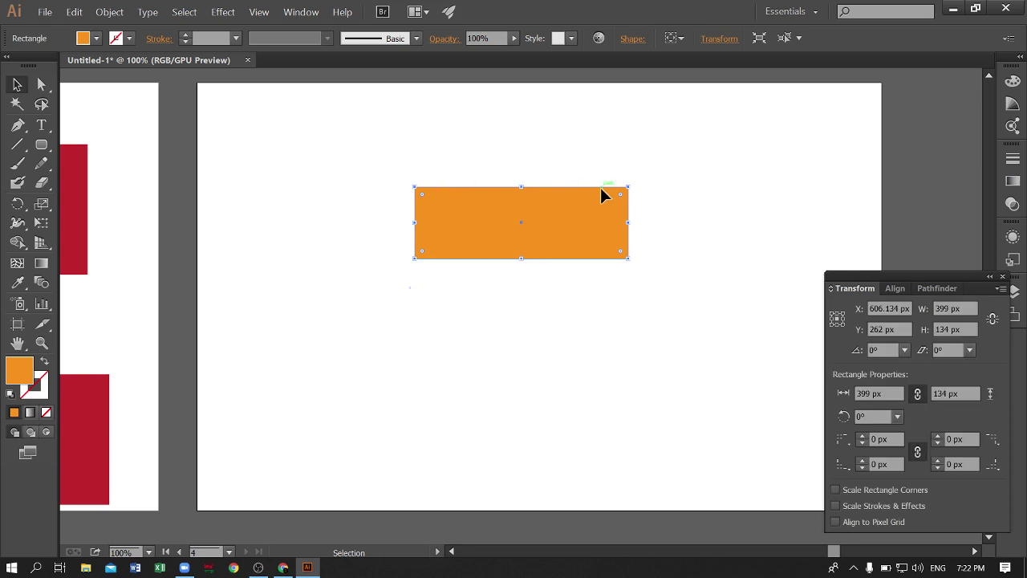
{"action": "left_click", "coordinate": [41, 85]}
{"action": "left_click", "coordinate": [496, 330]}
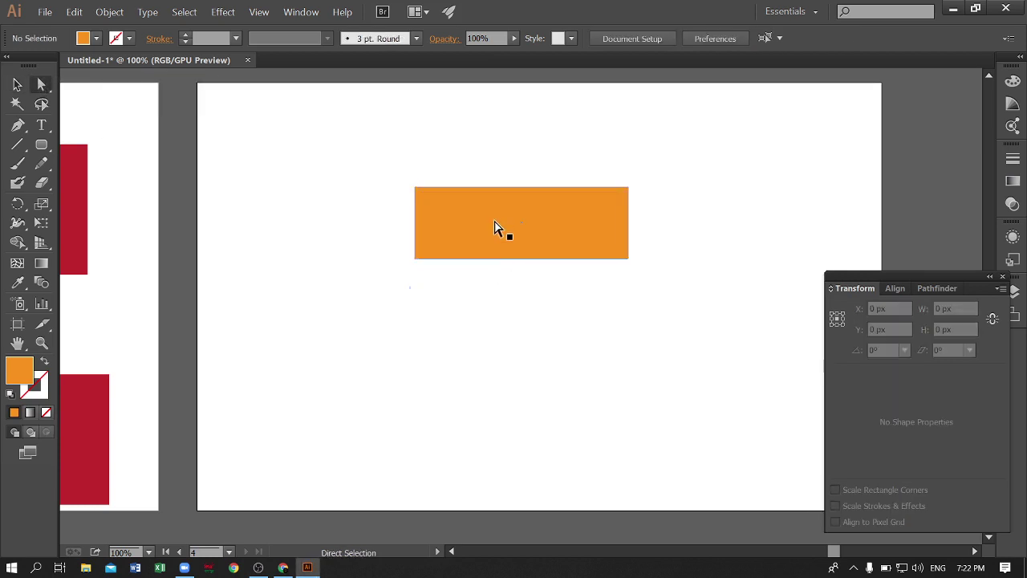
{"action": "left_click", "coordinate": [494, 218]}
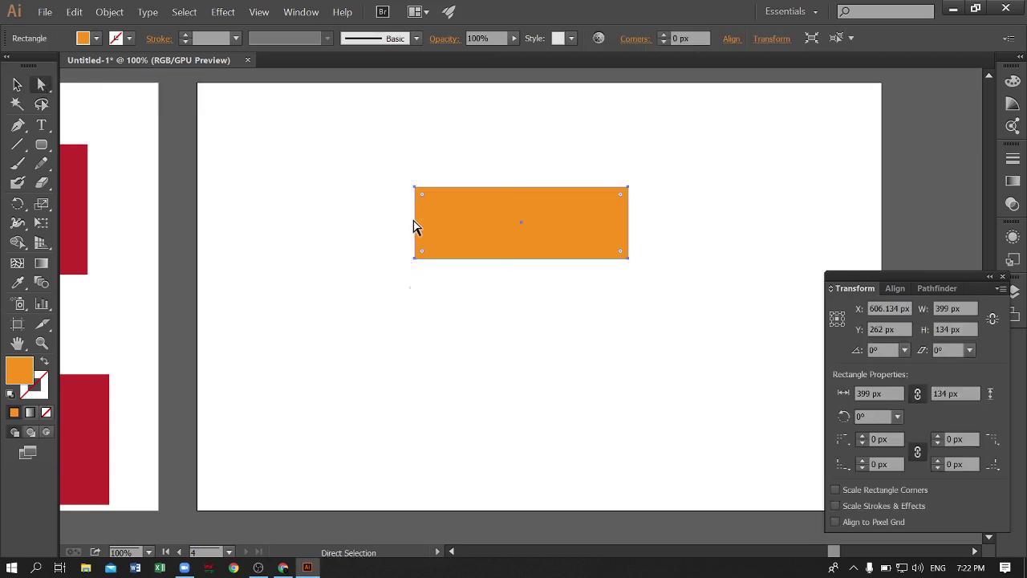
{"action": "key", "text": "ctrl+equal"}
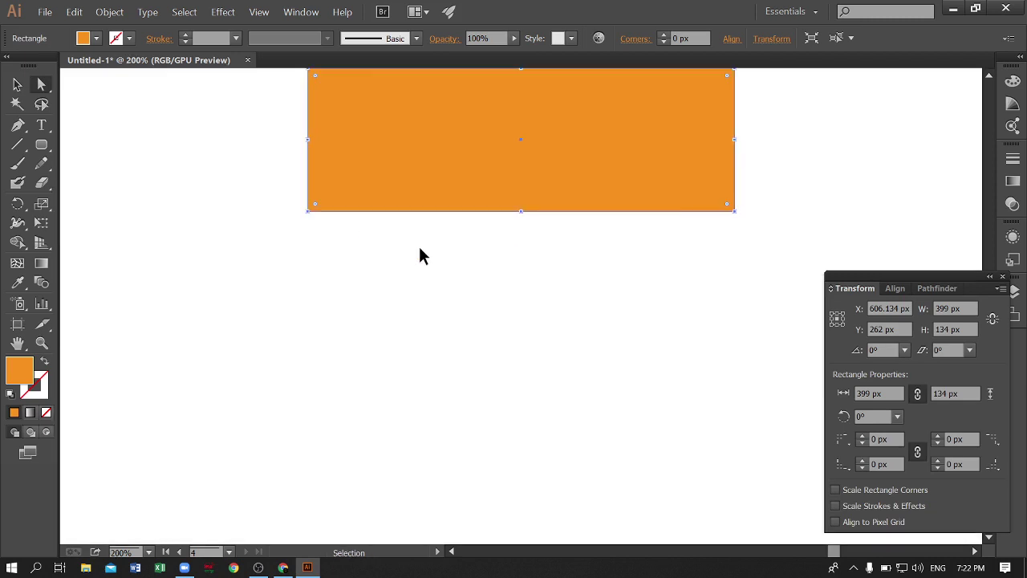
{"action": "scroll", "coordinate": [420, 252], "scroll_direction": "up", "scroll_amount": 2}
{"action": "scroll", "coordinate": [454, 245], "scroll_direction": "up", "scroll_amount": 1}
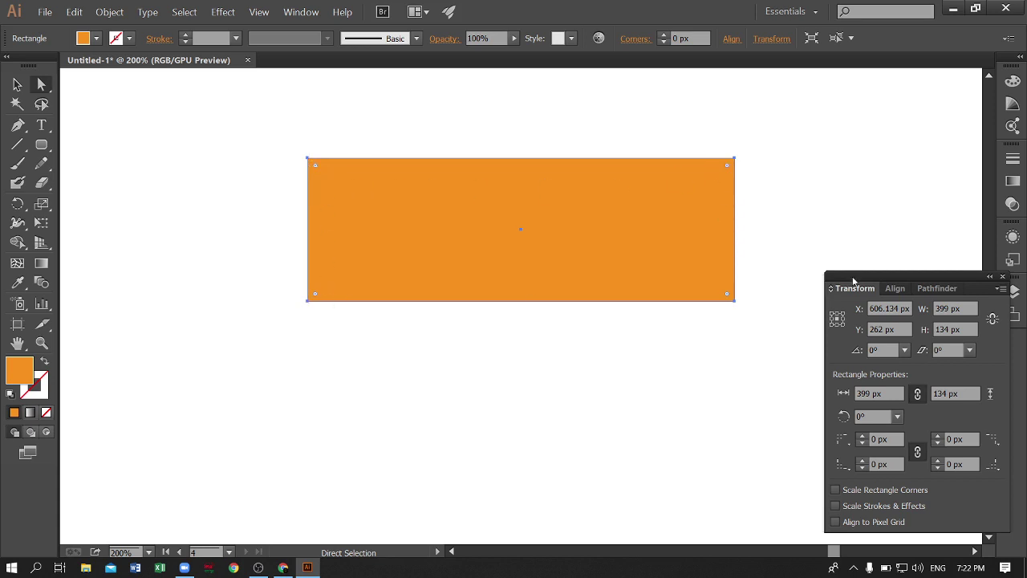
{"action": "left_click", "coordinate": [611, 386]}
{"action": "left_click", "coordinate": [734, 302]}
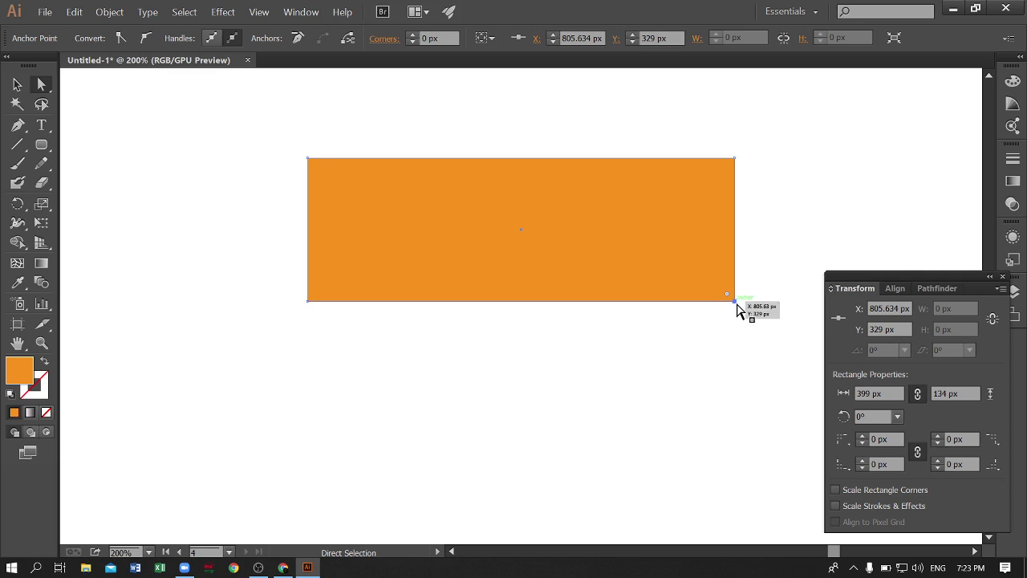
{"action": "left_click", "coordinate": [536, 355]}
{"action": "left_click_drag", "start_coordinate": [745, 323], "coordinate": [298, 284]}
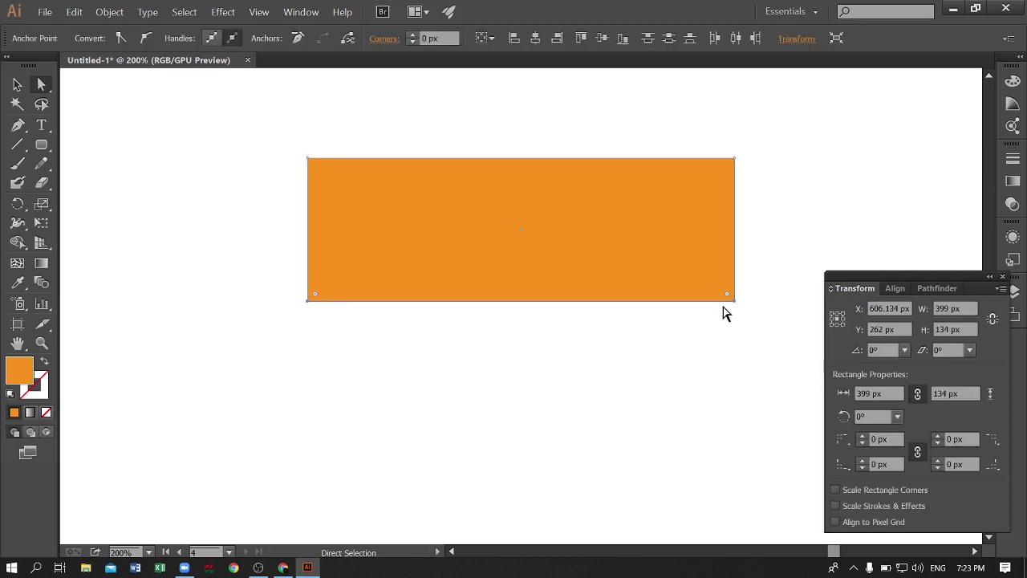
{"action": "left_click_drag", "start_coordinate": [761, 325], "coordinate": [291, 274]}
{"action": "left_click", "coordinate": [741, 347]}
{"action": "left_click_drag", "start_coordinate": [725, 122], "coordinate": [768, 344]}
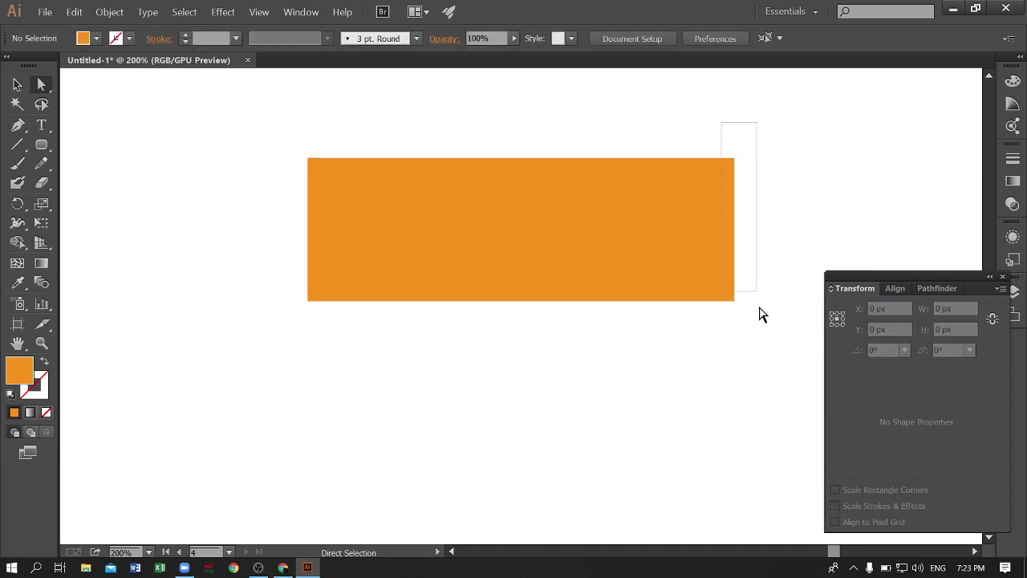
{"action": "mouse_move", "coordinate": [287, 134]}
{"action": "left_mouse_down"}
{"action": "mouse_move", "coordinate": [323, 282]}
{"action": "mouse_move", "coordinate": [359, 361]}
{"action": "left_mouse_up"}
{"action": "left_click_drag", "start_coordinate": [279, 130], "coordinate": [781, 196]}
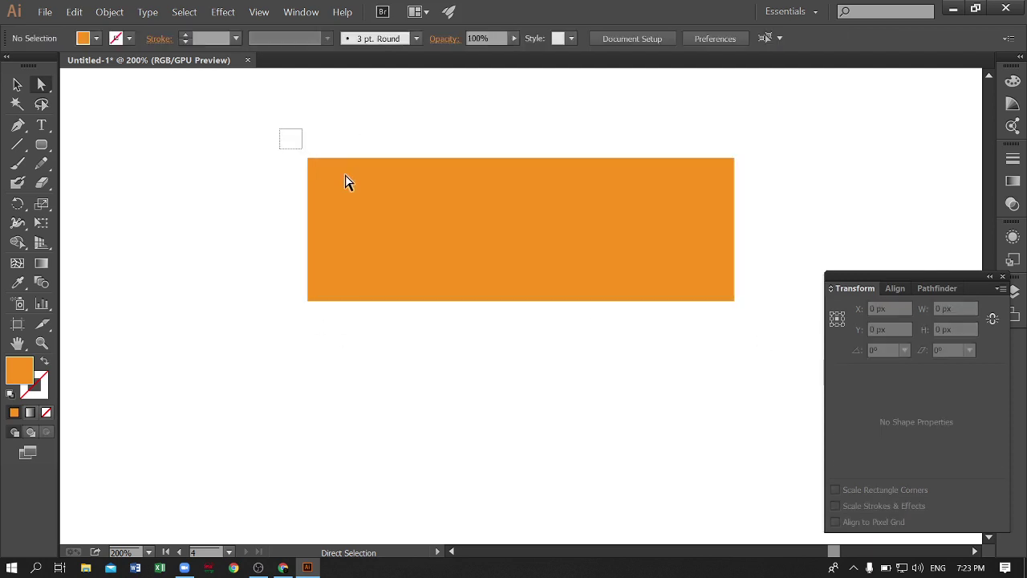
{"action": "left_click", "coordinate": [525, 377]}
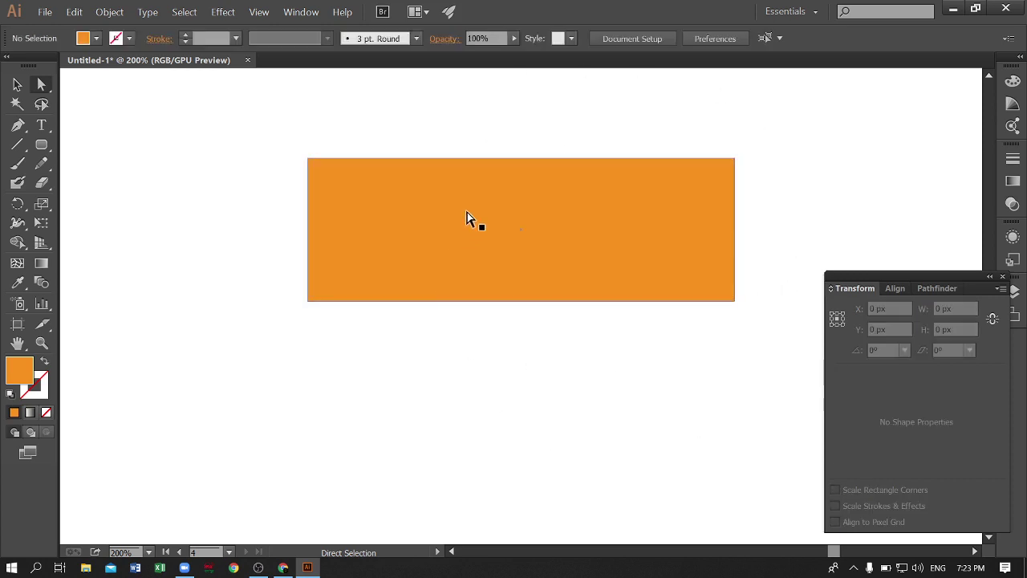
{"action": "left_click", "coordinate": [503, 207]}
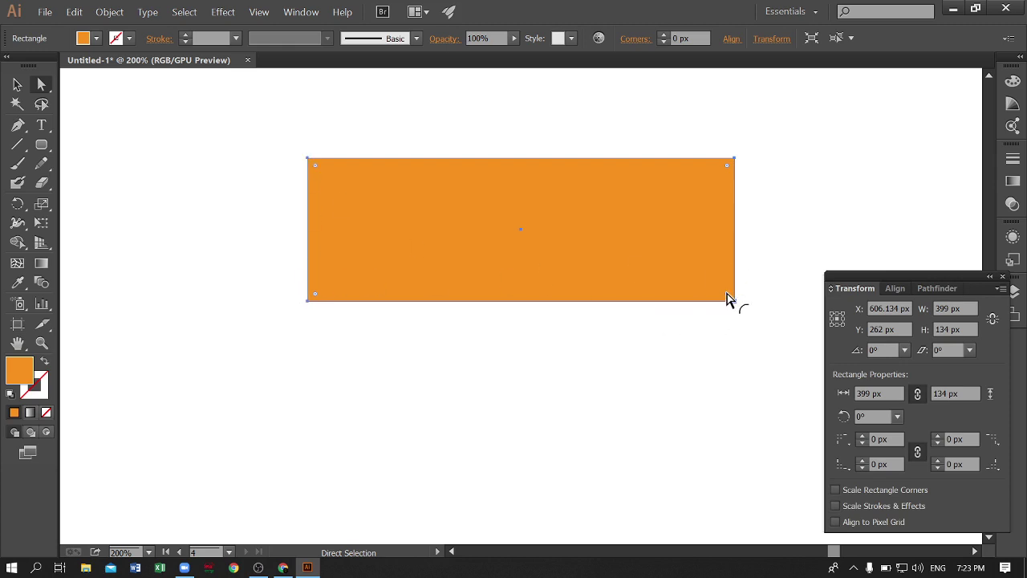
{"action": "left_click_drag", "start_coordinate": [727, 298], "coordinate": [644, 246]}
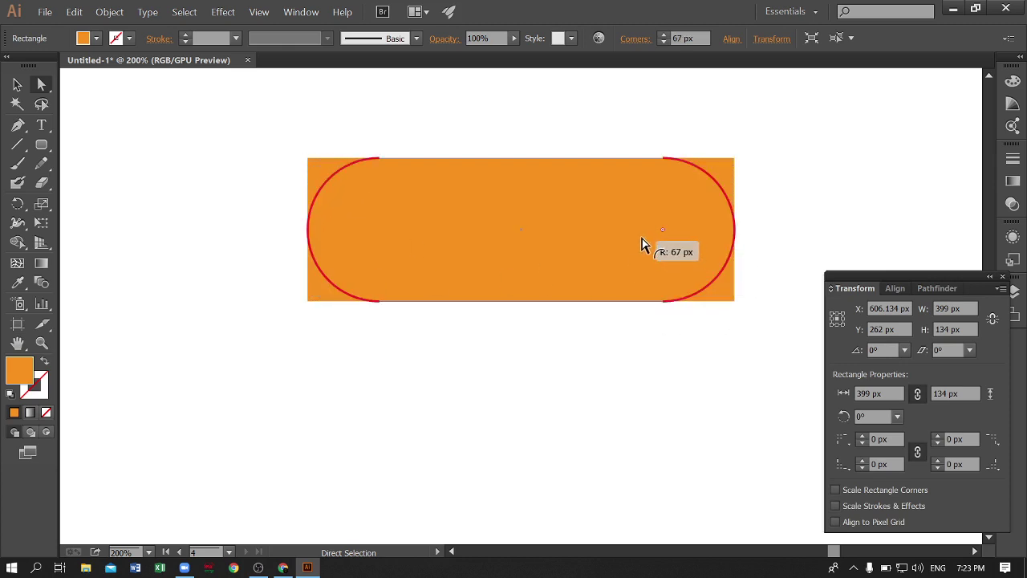
{"action": "left_click", "coordinate": [361, 314]}
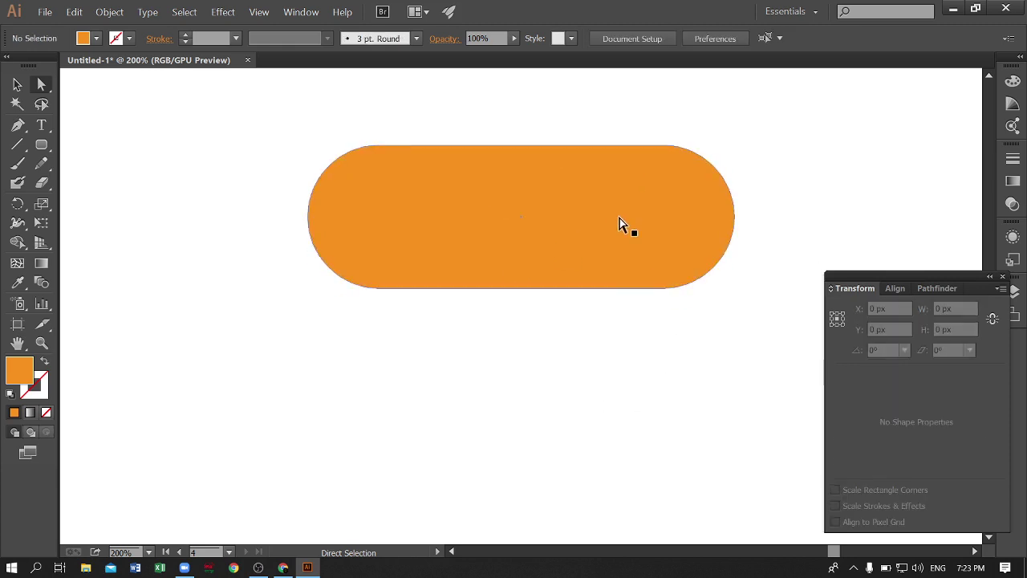
{"action": "scroll", "coordinate": [621, 225], "scroll_direction": "down", "scroll_amount": 2}
{"action": "scroll", "coordinate": [633, 228], "scroll_direction": "up", "scroll_amount": 2}
{"action": "key", "text": "ctrl+z"}
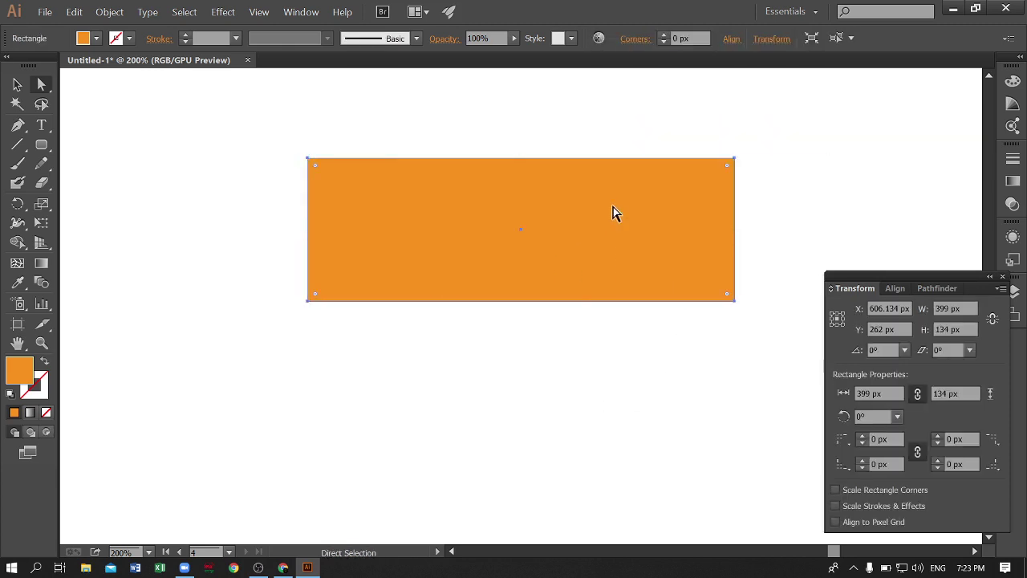
{"action": "key", "text": "ctrl+1"}
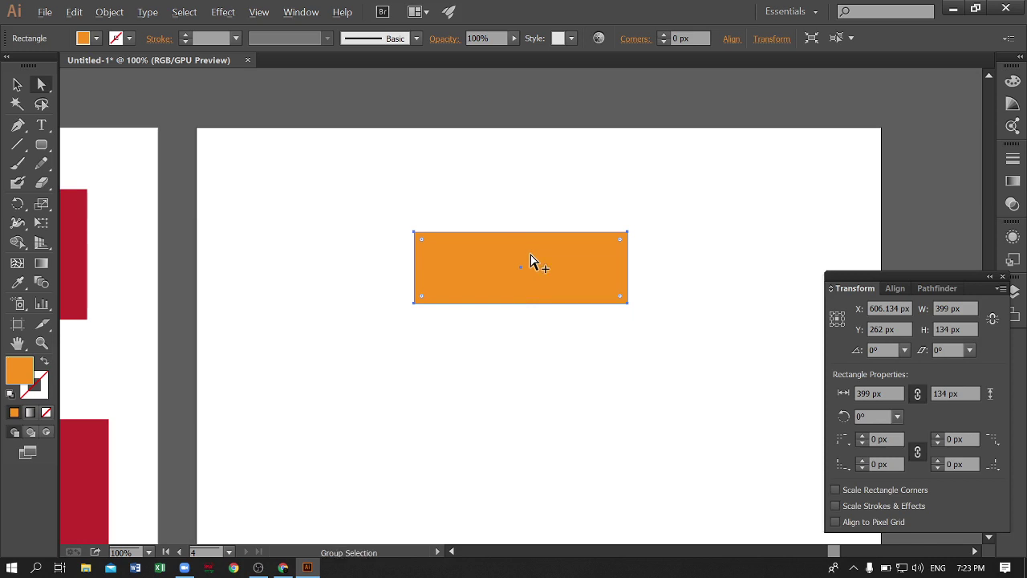
Duplicate the rectangle 144 px below and round its corners into a 67 px pill
{"action": "left_click_drag", "start_coordinate": [535, 262], "coordinate": [530, 340]}
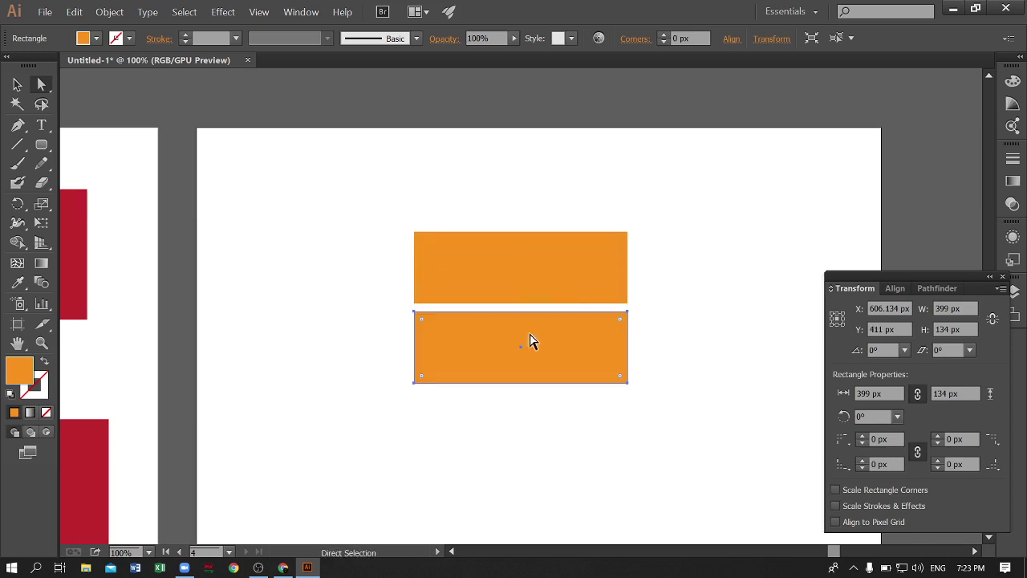
{"action": "left_click_drag", "start_coordinate": [422, 321], "coordinate": [550, 405]}
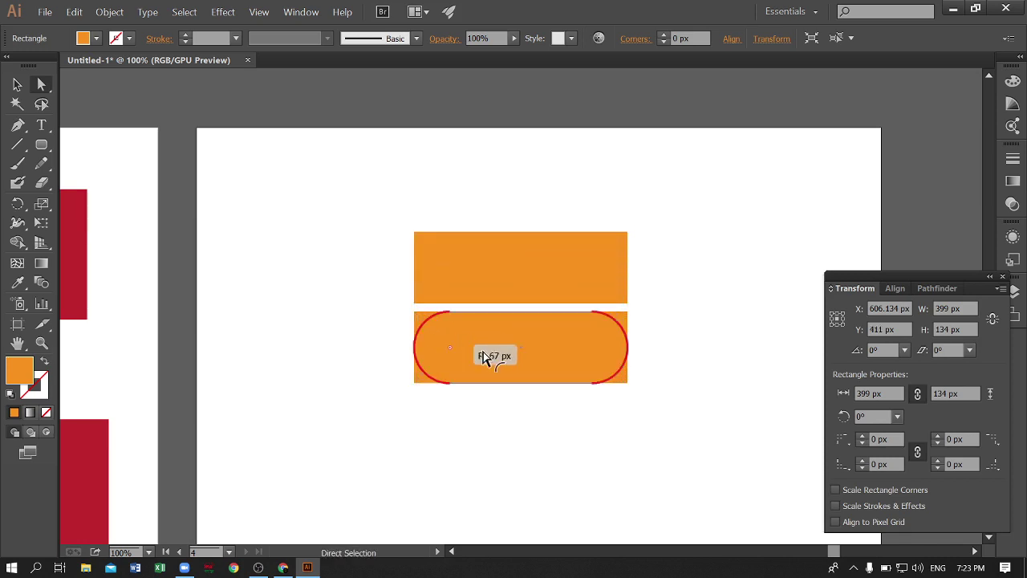
{"action": "left_click", "coordinate": [567, 423]}
Copy the rectangle lower and fully round its bottom-left and top-right corners into a leaf
{"action": "scroll", "coordinate": [571, 426], "scroll_direction": "down", "scroll_amount": 2}
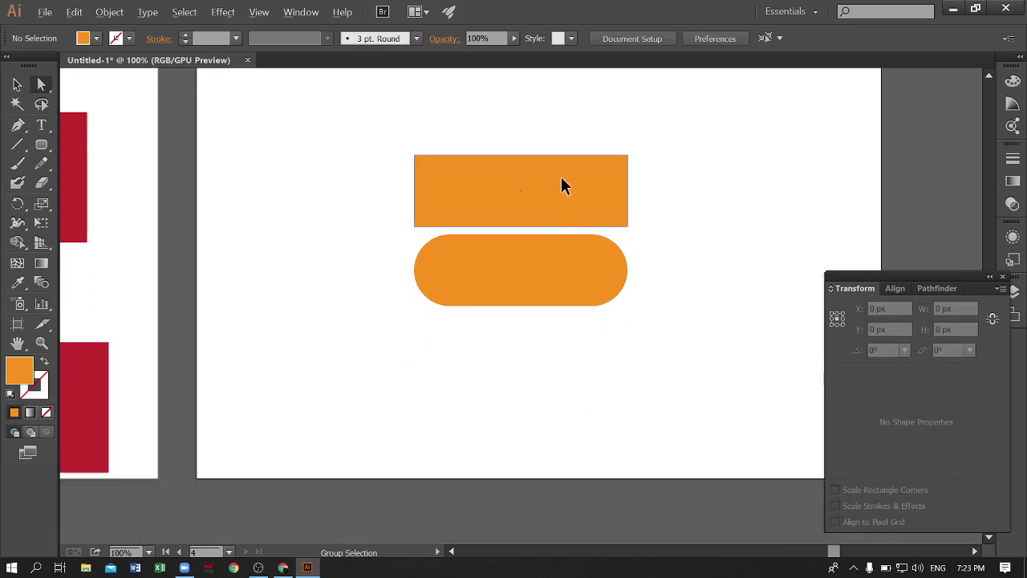
{"action": "left_click_drag", "start_coordinate": [562, 181], "coordinate": [564, 348]}
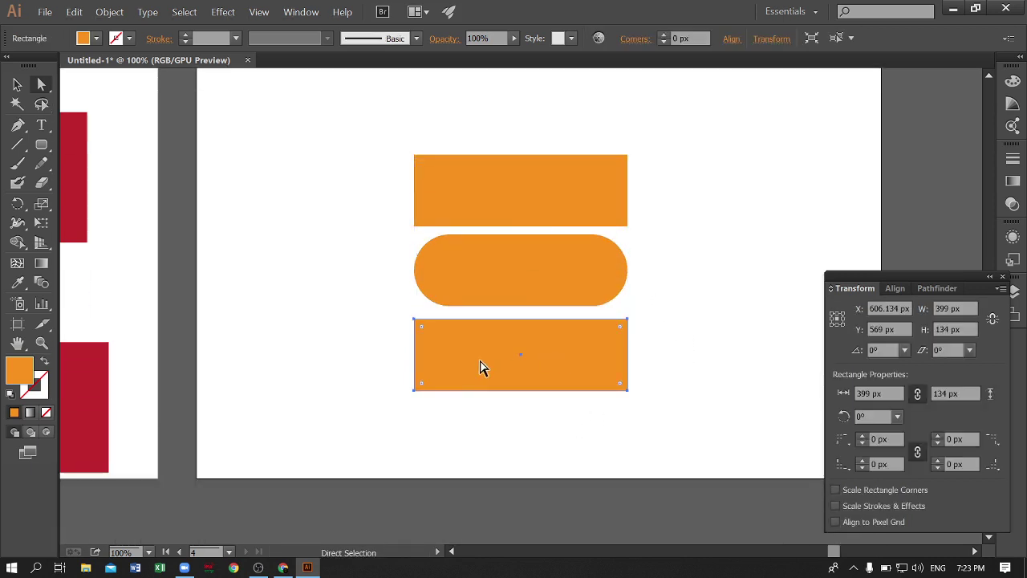
{"action": "left_click", "coordinate": [415, 406]}
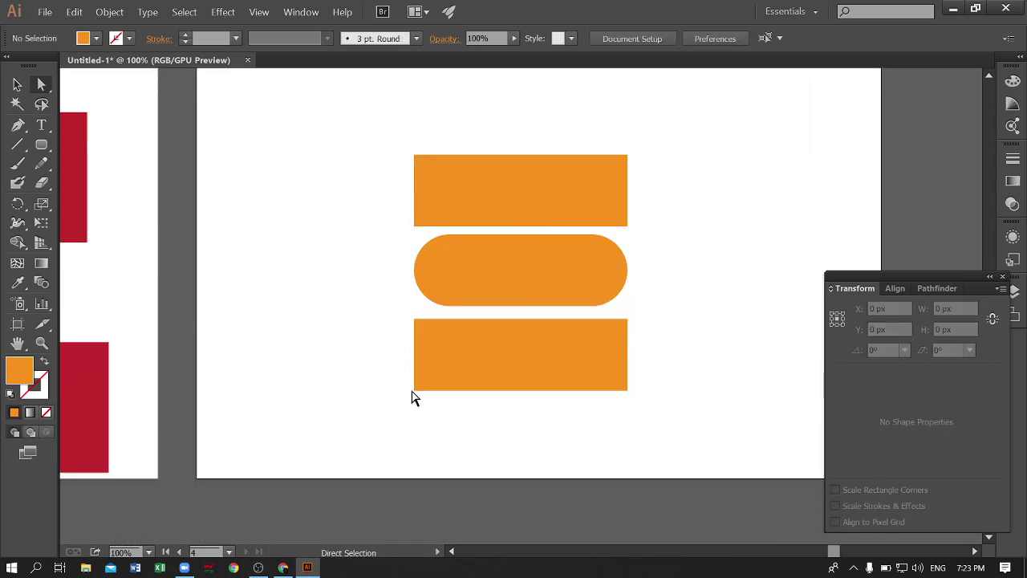
{"action": "left_click", "coordinate": [414, 391]}
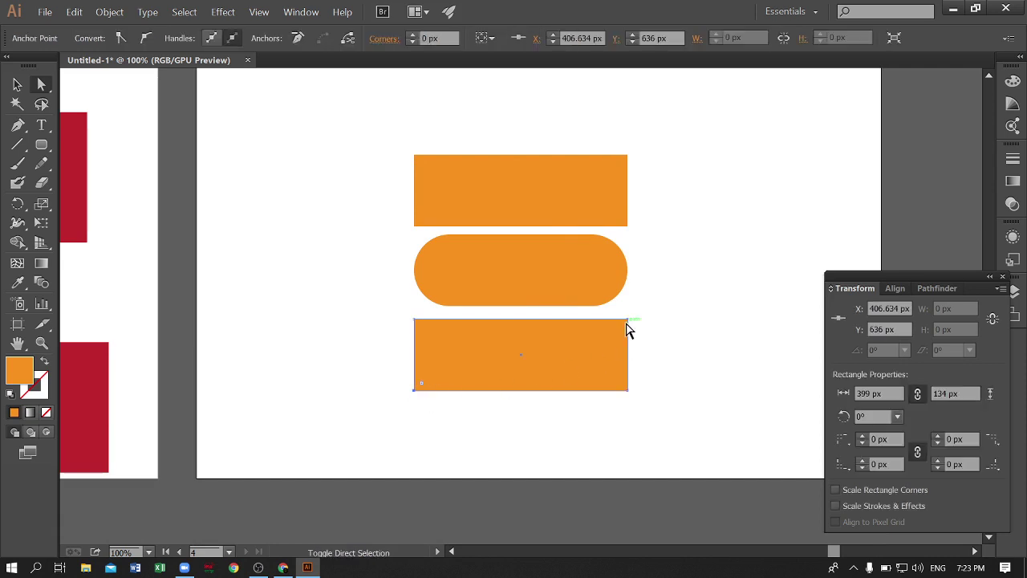
{"action": "left_click", "coordinate": [627, 320], "text": "shift"}
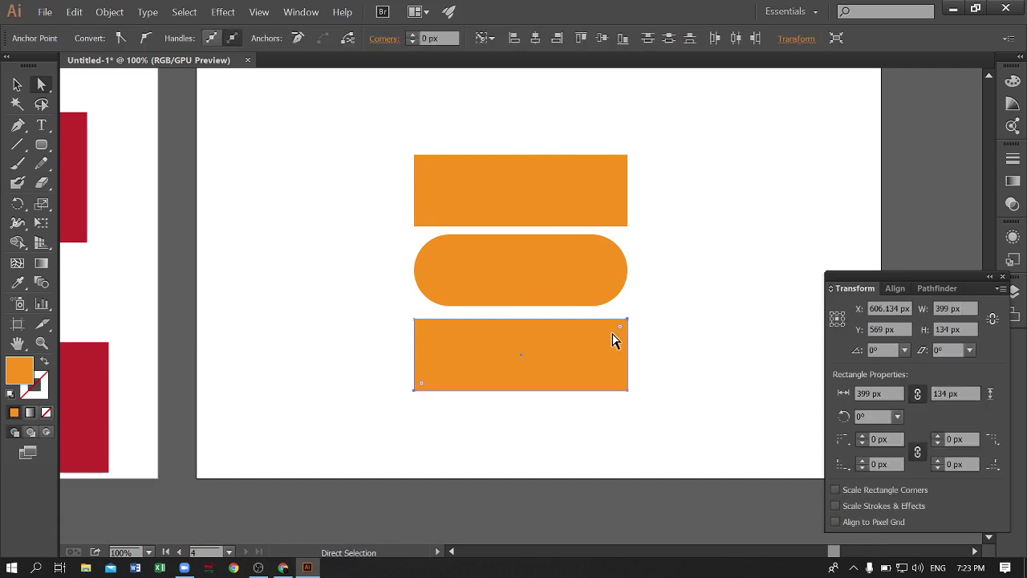
{"action": "left_click_drag", "start_coordinate": [423, 391], "coordinate": [530, 360]}
Copy the rectangle down to add a fourth shape at the bottom of the stack
{"action": "left_click", "coordinate": [305, 370]}
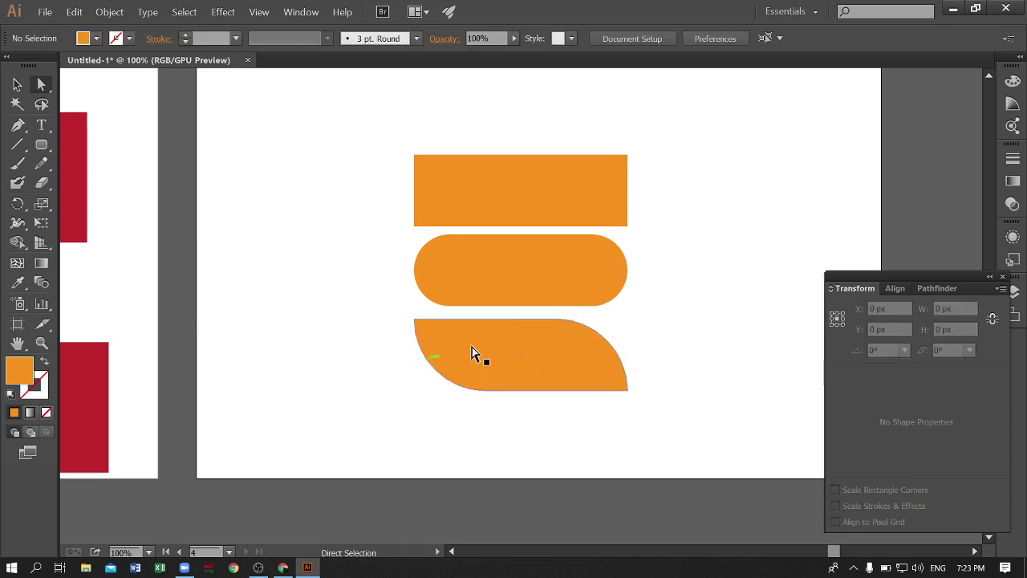
{"action": "scroll", "coordinate": [498, 281], "scroll_direction": "down", "scroll_amount": 3}
{"action": "mouse_move", "coordinate": [525, 132]}
{"action": "left_mouse_down"}
{"action": "mouse_move", "coordinate": [521, 368]}
{"action": "mouse_move", "coordinate": [520, 356]}
{"action": "left_mouse_up"}
{"action": "left_click", "coordinate": [684, 358]}
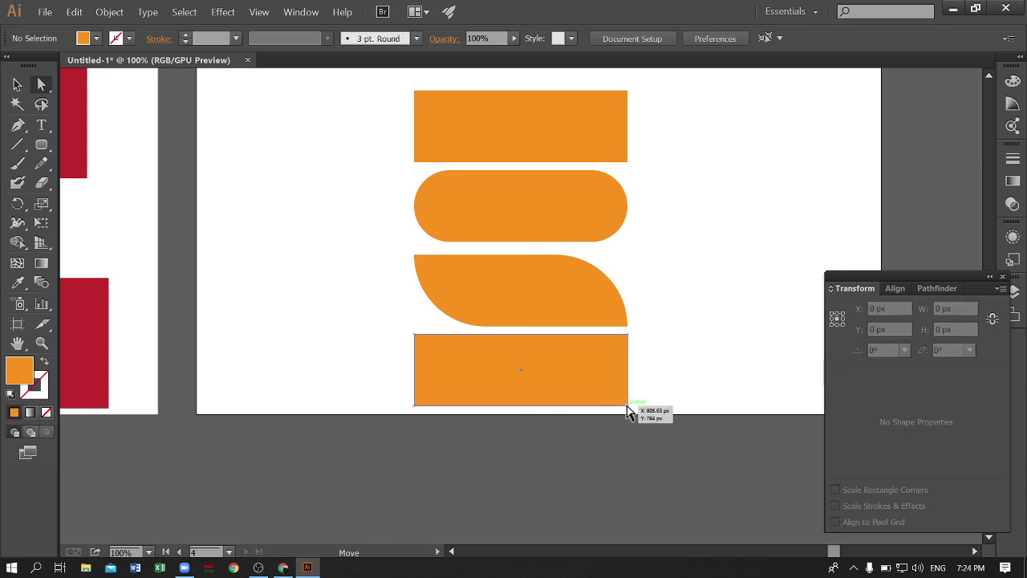
Round the new rectangle's top-left and bottom-right corners by 134 px
{"action": "left_click", "coordinate": [628, 405]}
{"action": "left_click", "coordinate": [414, 335], "text": "shift"}
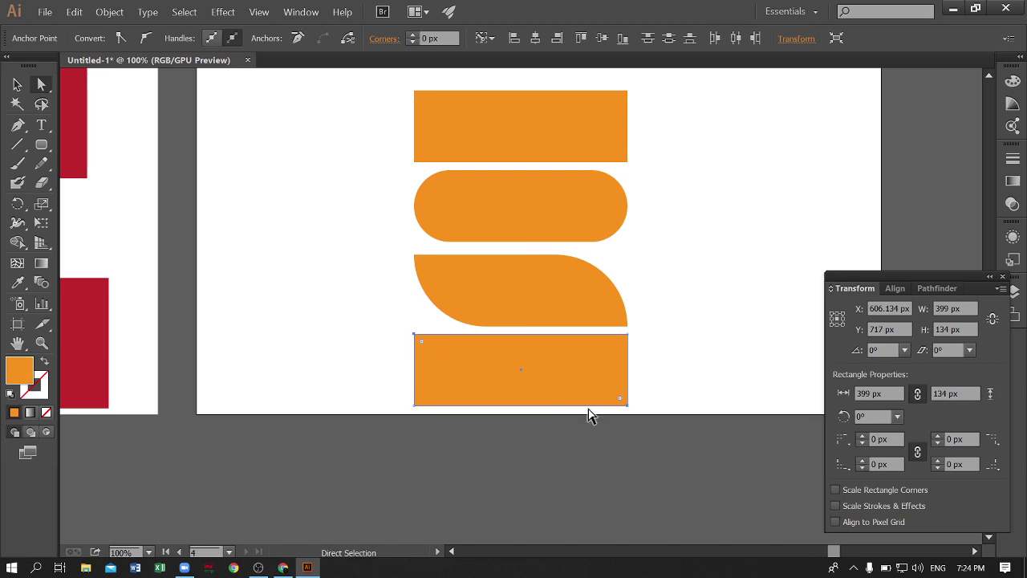
{"action": "left_click_drag", "start_coordinate": [425, 347], "coordinate": [541, 466]}
{"action": "left_click", "coordinate": [553, 469]}
{"action": "scroll", "coordinate": [716, 337], "scroll_direction": "up", "scroll_amount": 2}
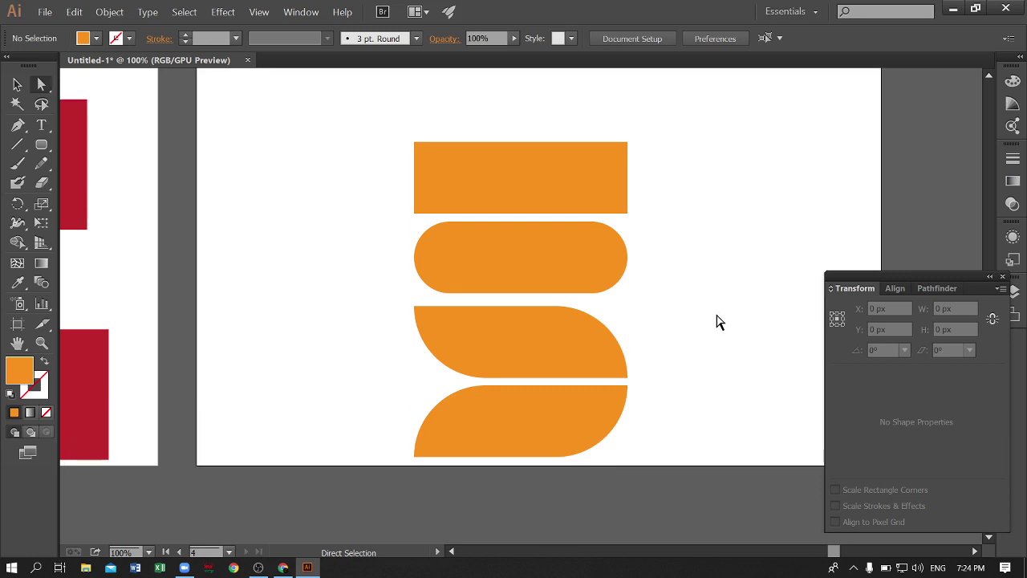
{"action": "scroll", "coordinate": [714, 313], "scroll_direction": "up", "scroll_amount": 1}
{"action": "scroll", "coordinate": [642, 291], "scroll_direction": "up", "scroll_amount": 1}
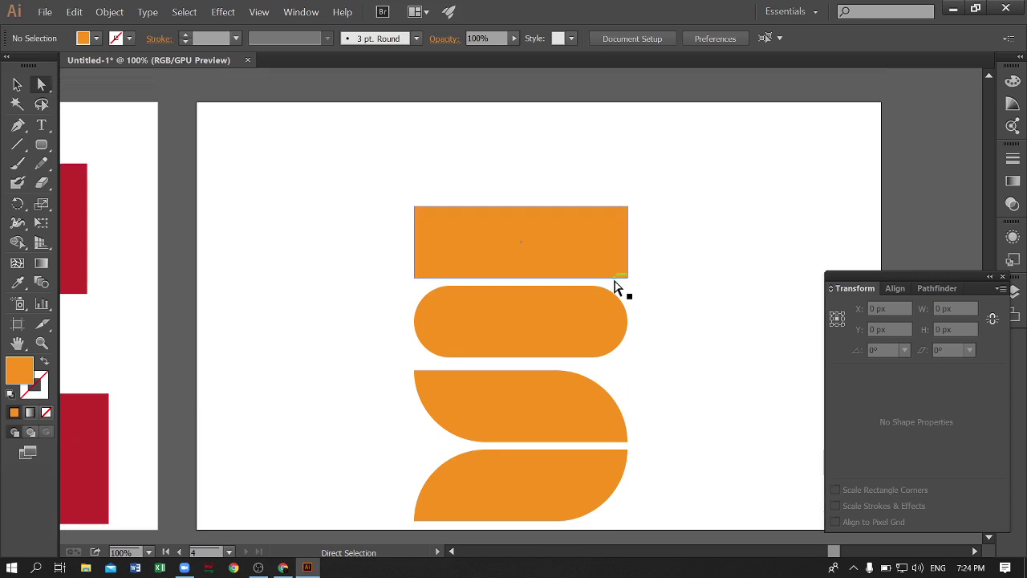
Zoom to 150% and duplicate the top rectangle above the stack
{"action": "key", "text": "ctrl+equal"}
{"action": "scroll", "coordinate": [603, 257], "scroll_direction": "up", "scroll_amount": 1}
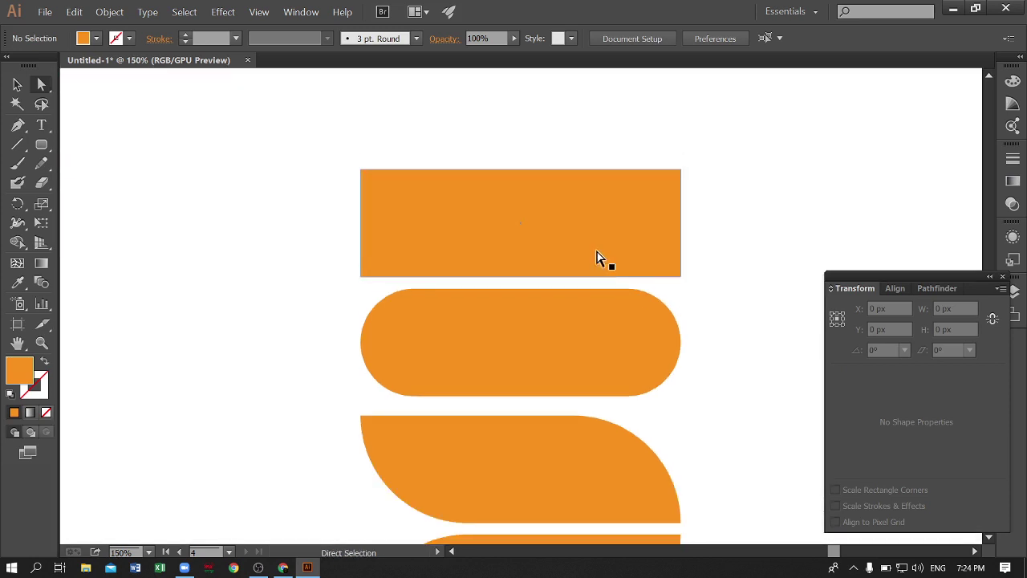
{"action": "scroll", "coordinate": [562, 266], "scroll_direction": "up", "scroll_amount": 2}
{"action": "left_click_drag", "start_coordinate": [520, 249], "coordinate": [520, 122]}
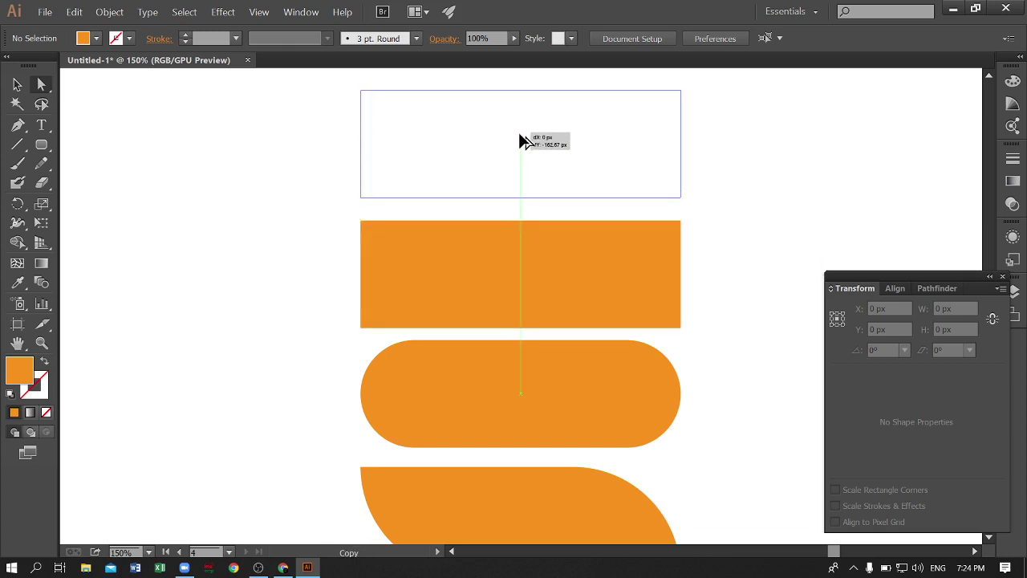
{"action": "scroll", "coordinate": [767, 172], "scroll_direction": "up", "scroll_amount": 2}
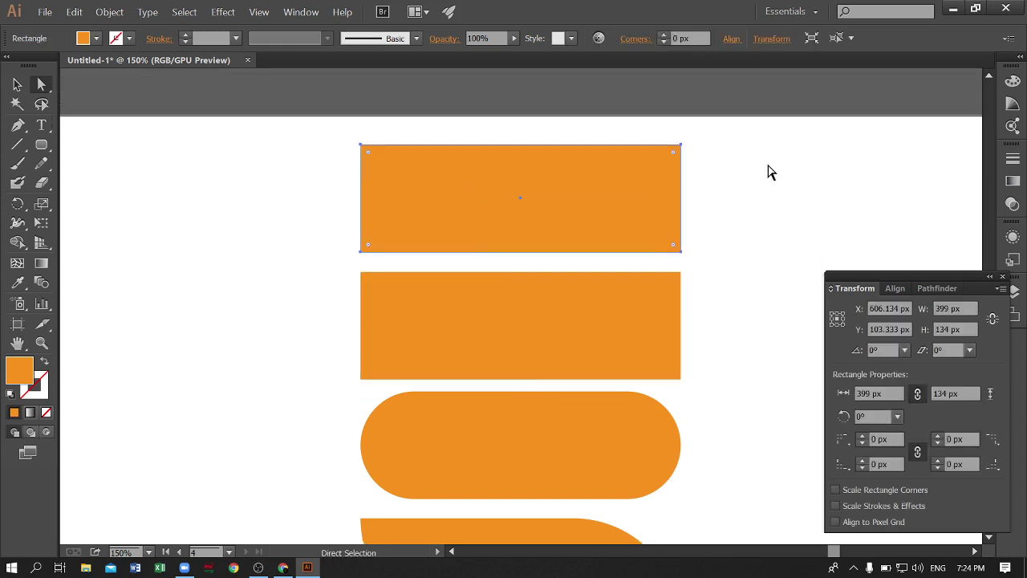
Select the copy's top two anchors and shift them sideways to slant the shape left
{"action": "left_click", "coordinate": [361, 146]}
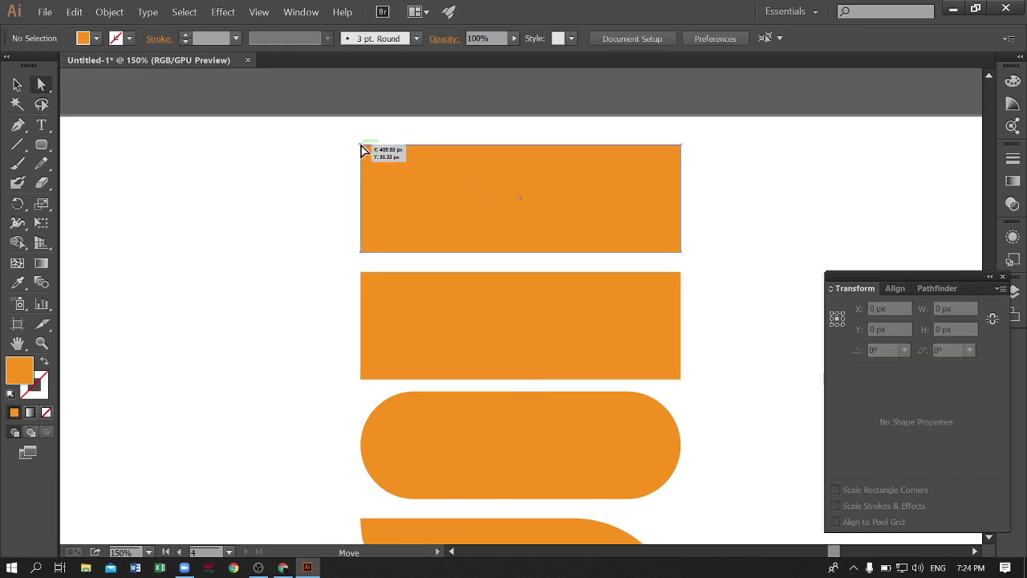
{"action": "left_click", "coordinate": [681, 149]}
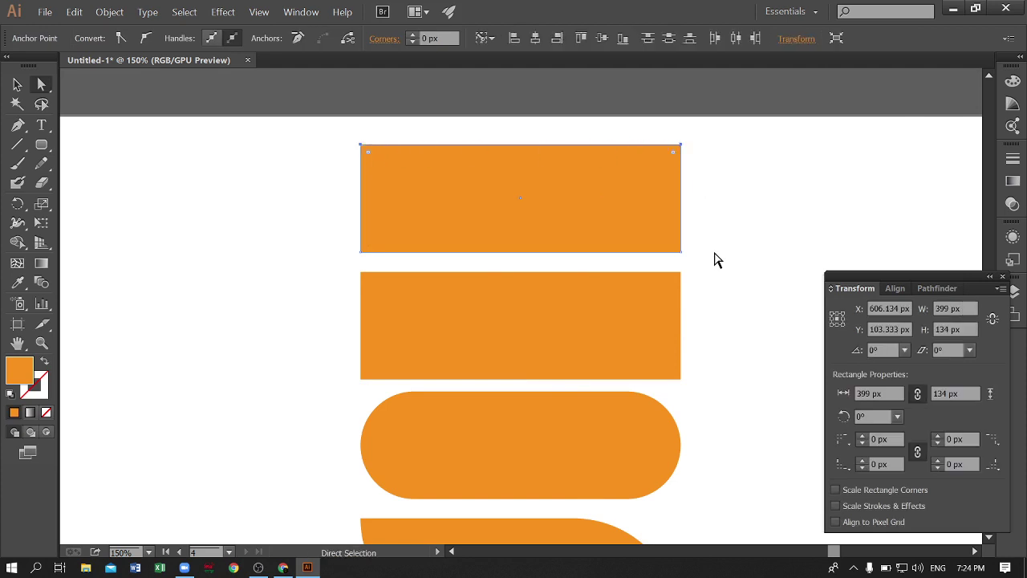
{"action": "key", "text": "Right"}
{"action": "key", "text": "Right"}
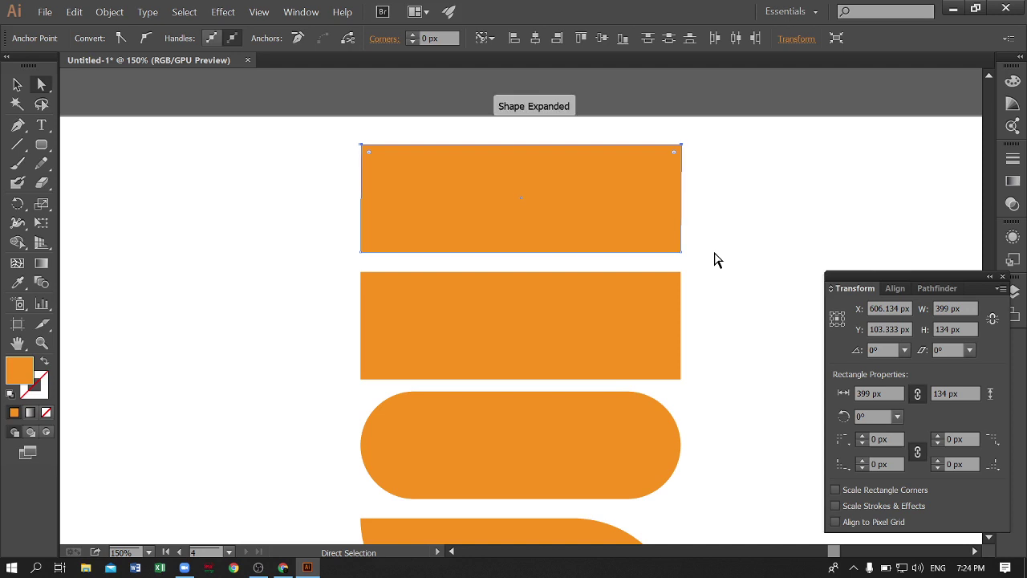
{"action": "key", "text": "Right"}
{"action": "key", "text": "Right"}
{"action": "key", "text": "Right"}
{"action": "key", "text": "Right"}
{"action": "key", "text": "Right"}
{"action": "key", "text": "Right"}
{"action": "key", "text": "Right"}
{"action": "key", "text": "Right"}
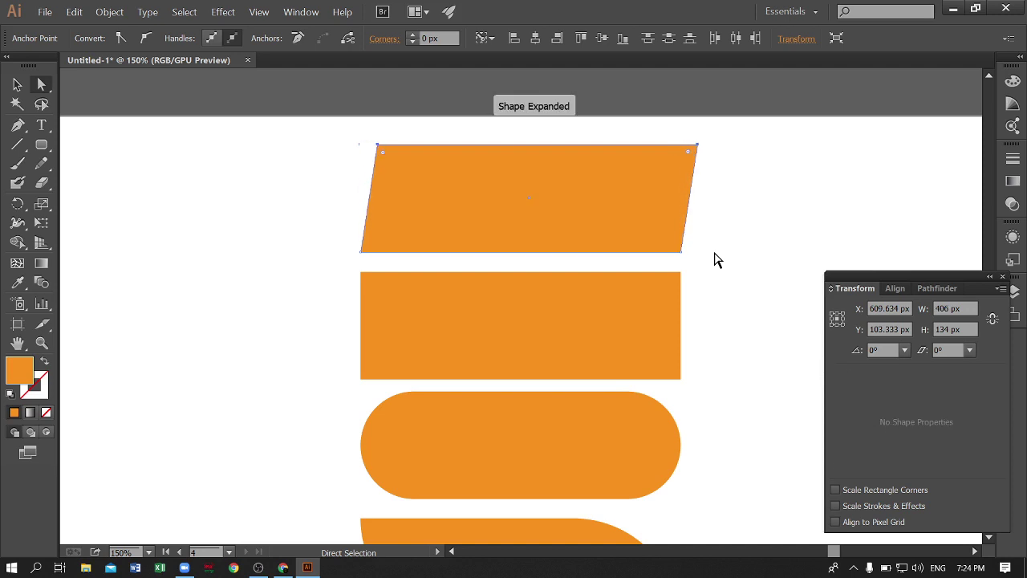
{"action": "key", "text": "Right"}
{"action": "key", "text": "Right"}
{"action": "key", "text": "Right"}
{"action": "key", "text": "Left"}
{"action": "key", "text": "Left"}
{"action": "key", "text": "Left"}
{"action": "key", "text": "Left"}
{"action": "key", "text": "Left"}
{"action": "key", "text": "Left"}
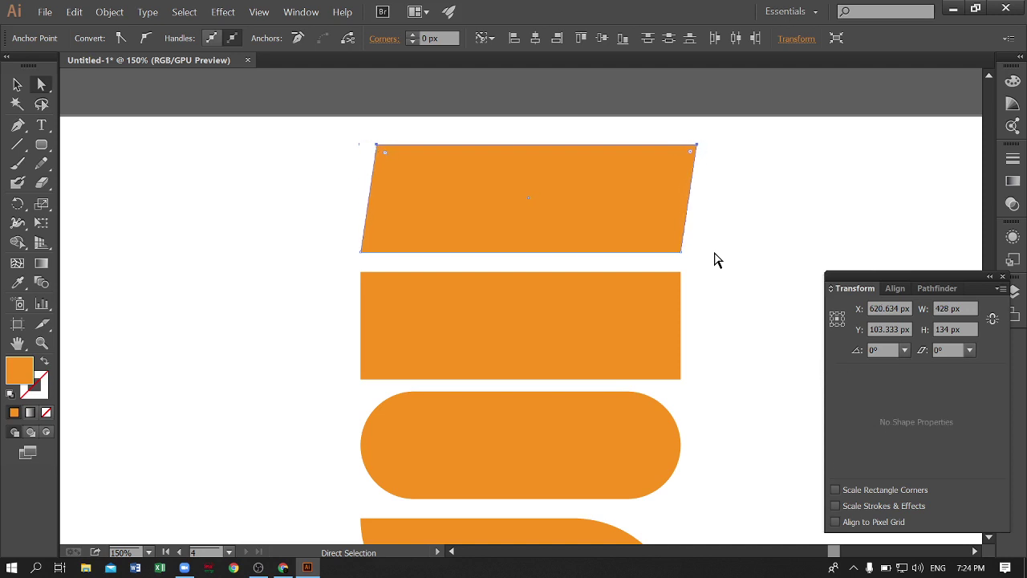
{"action": "key", "text": "Left"}
{"action": "key", "text": "Left"}
{"action": "key", "text": "Left"}
{"action": "key", "text": "Left"}
{"action": "key", "text": "Left"}
{"action": "key", "text": "Left"}
{"action": "key", "text": "Left"}
{"action": "key", "text": "Left"}
{"action": "key", "text": "Left"}
{"action": "key", "text": "Left"}
{"action": "key", "text": "Left"}
{"action": "key", "text": "Left"}
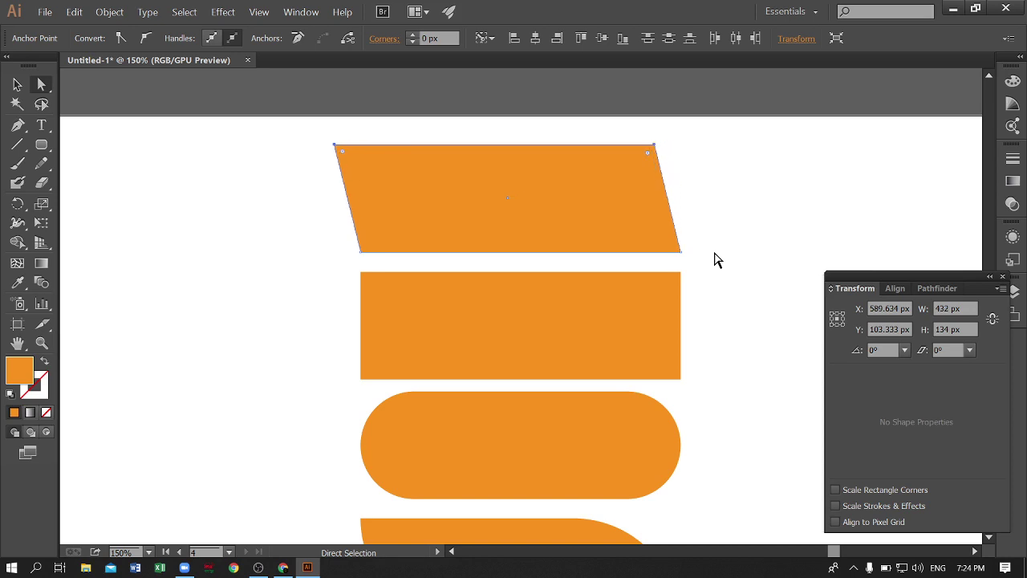
Lower the top edge so the parallelogram is 116 px tall, fine-tuning its slant
{"action": "key", "text": "Up"}
{"action": "key", "text": "Up"}
{"action": "key", "text": "Up"}
{"action": "key", "text": "Up"}
{"action": "key", "text": "Up"}
{"action": "key", "text": "Up"}
{"action": "key", "text": "Up"}
{"action": "key", "text": "Up"}
{"action": "key", "text": "Up"}
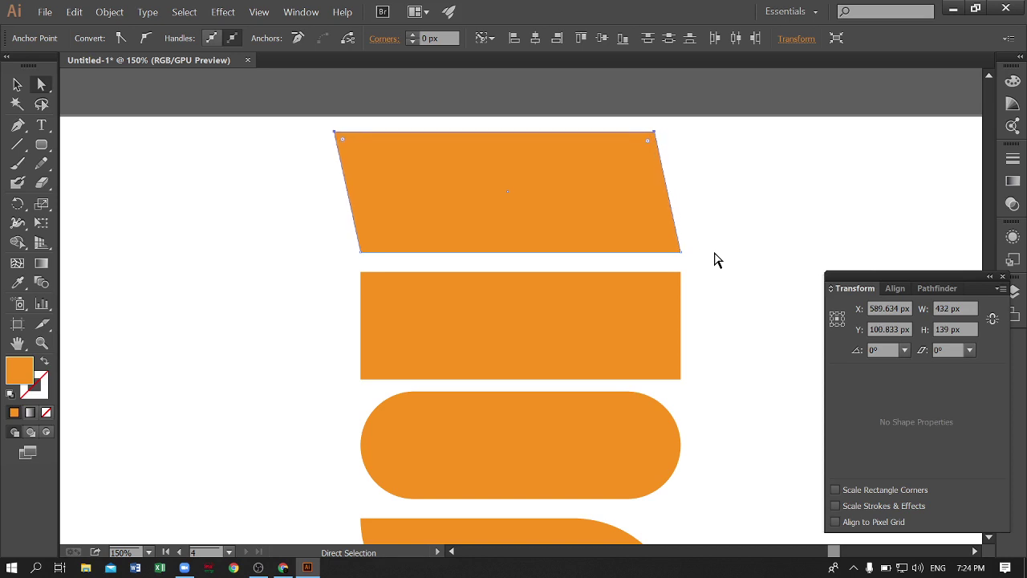
{"action": "key", "text": "Up"}
{"action": "key", "text": "Up"}
{"action": "key", "text": "Up"}
{"action": "key", "text": "Up"}
{"action": "key", "text": "Up"}
{"action": "key", "text": "Down"}
{"action": "key", "text": "Down"}
{"action": "key", "text": "Down"}
{"action": "key", "text": "Down"}
{"action": "key", "text": "Down"}
{"action": "key", "text": "Down"}
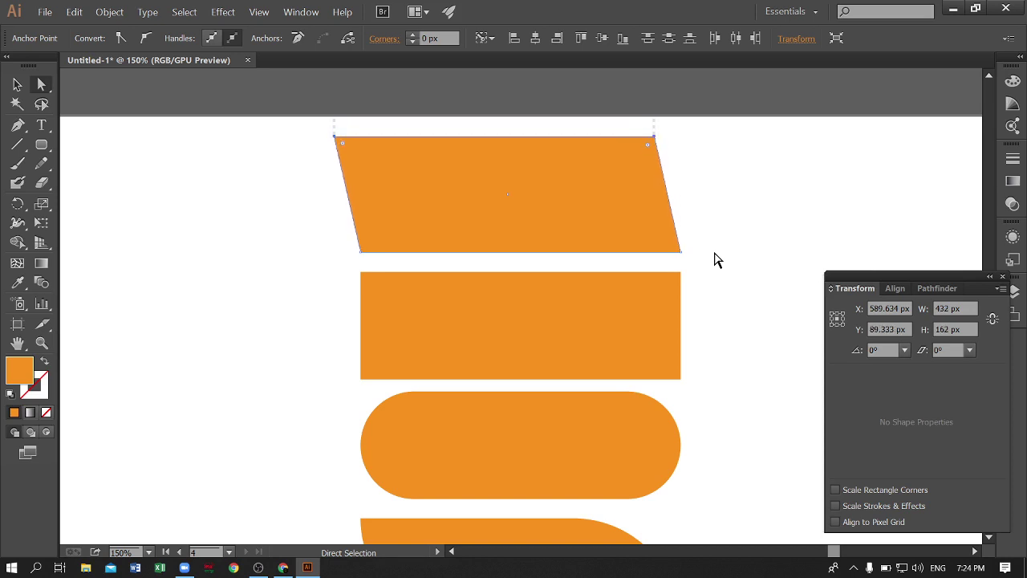
{"action": "key", "text": "Down"}
{"action": "key", "text": "Down"}
{"action": "key", "text": "Down"}
{"action": "key", "text": "Down"}
{"action": "key", "text": "Down"}
{"action": "key", "text": "Down"}
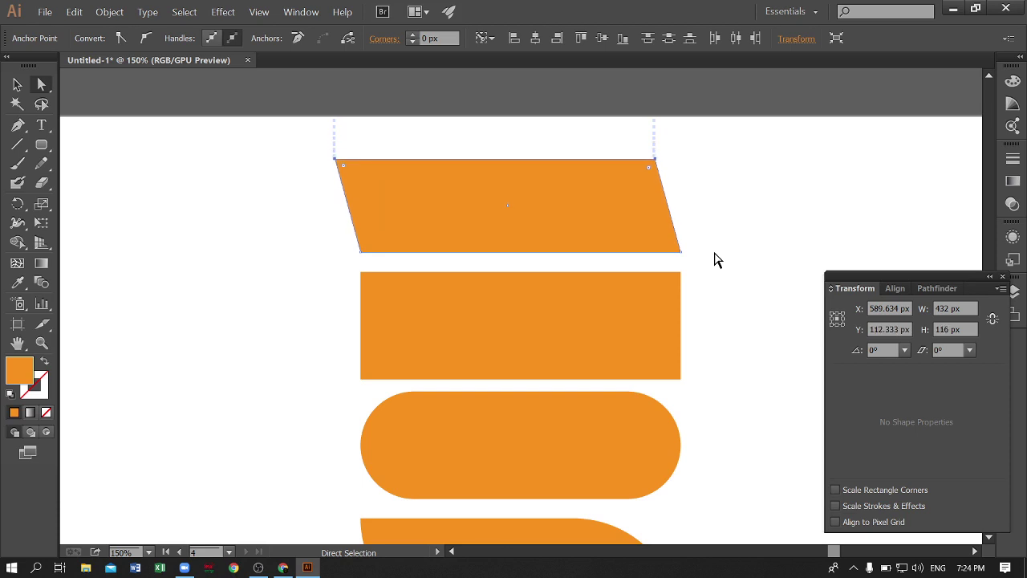
{"action": "key", "text": "Right"}
{"action": "key", "text": "Right"}
{"action": "key", "text": "Right"}
{"action": "key", "text": "Right"}
{"action": "key", "text": "Right"}
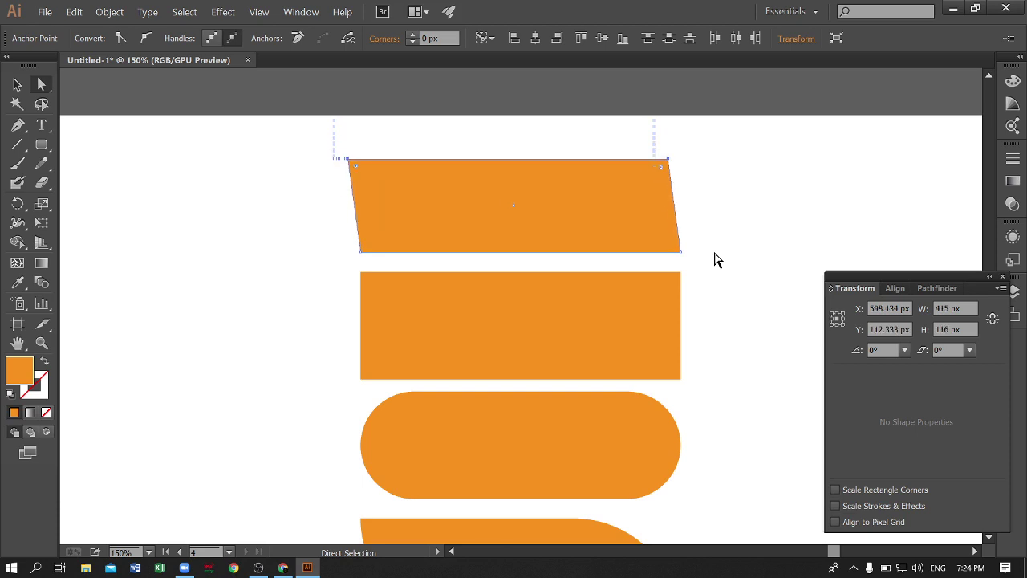
{"action": "key", "text": "Left"}
{"action": "key", "text": "Left"}
{"action": "key", "text": "Left"}
{"action": "key", "text": "Left"}
{"action": "key", "text": "Left"}
{"action": "key", "text": "Left"}
{"action": "left_click", "coordinate": [724, 311]}
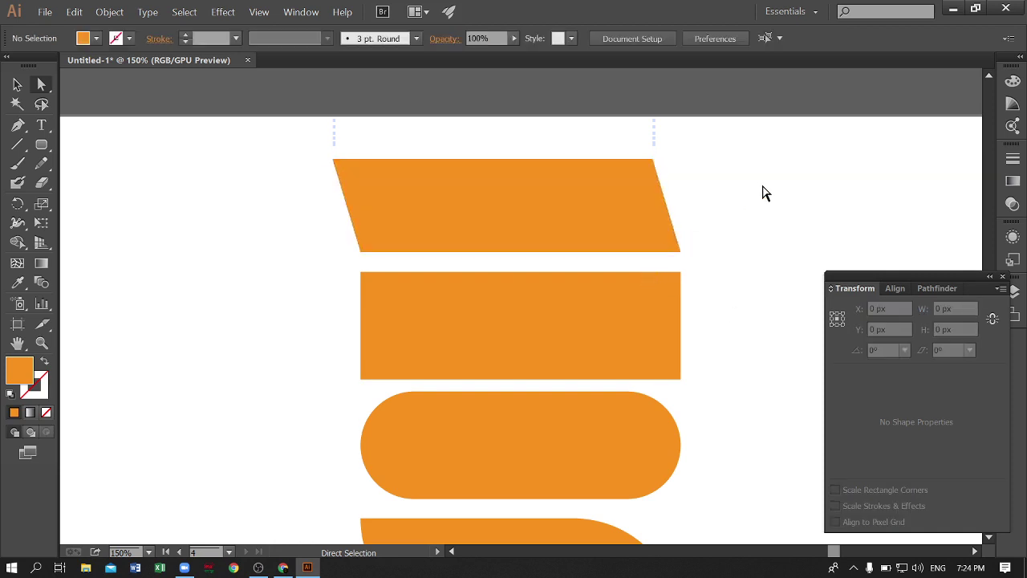
{"action": "left_click_drag", "start_coordinate": [536, 345], "coordinate": [885, 204]}
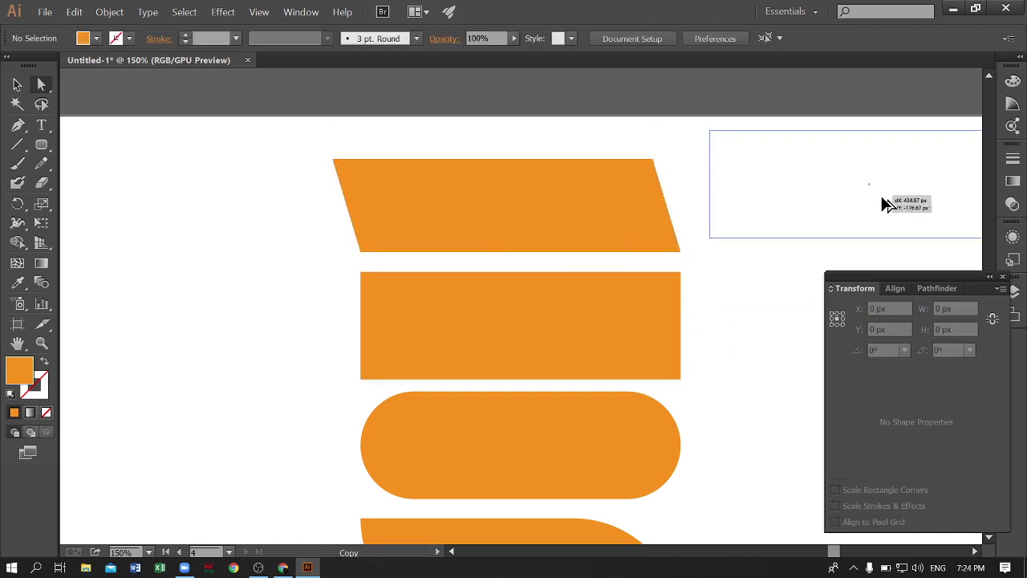
{"action": "left_click_drag", "start_coordinate": [794, 301], "coordinate": [571, 294]}
{"action": "left_click_drag", "start_coordinate": [640, 156], "coordinate": [625, 245]}
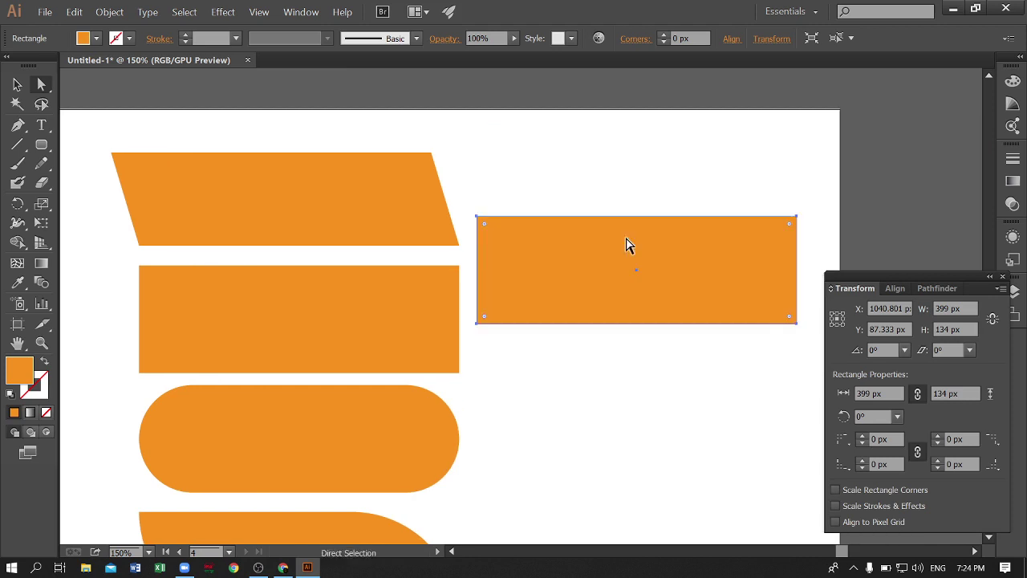
{"action": "left_click", "coordinate": [553, 330]}
{"action": "left_click_drag", "start_coordinate": [477, 216], "coordinate": [503, 216]}
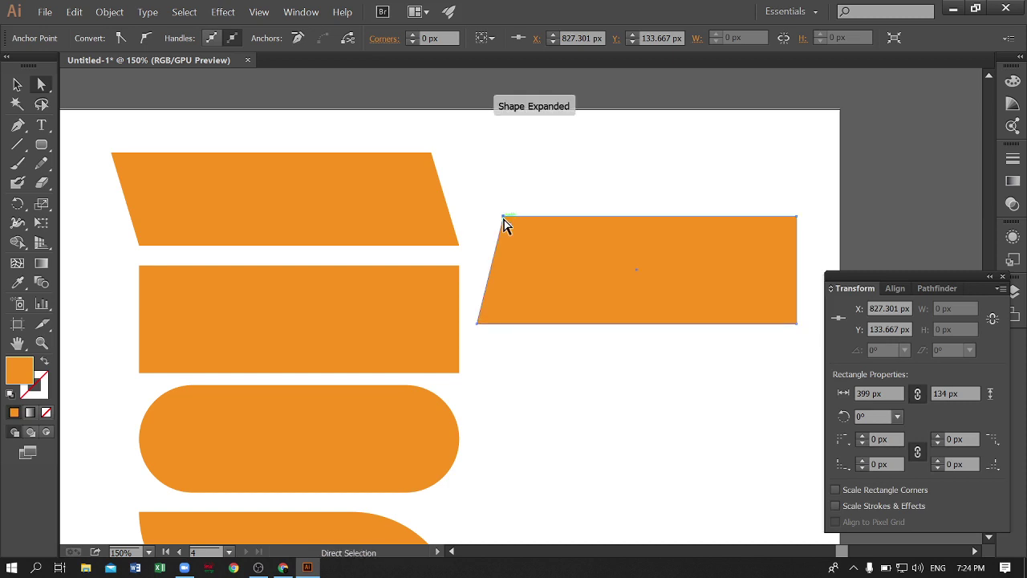
{"action": "left_click", "coordinate": [630, 379]}
{"action": "left_click_drag", "start_coordinate": [797, 216], "coordinate": [820, 216]}
{"action": "left_click", "coordinate": [722, 392]}
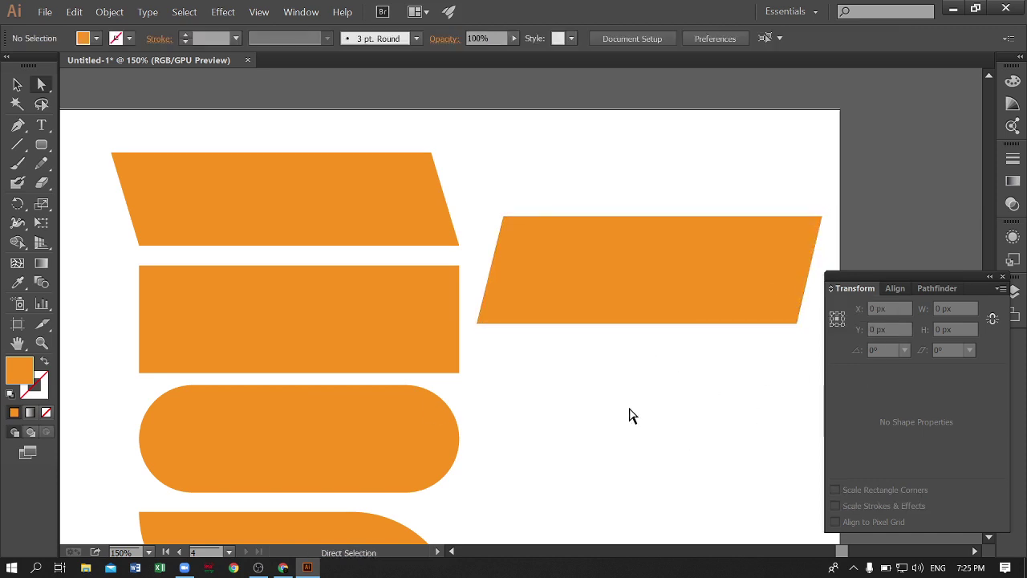
{"action": "left_click", "coordinate": [16, 84]}
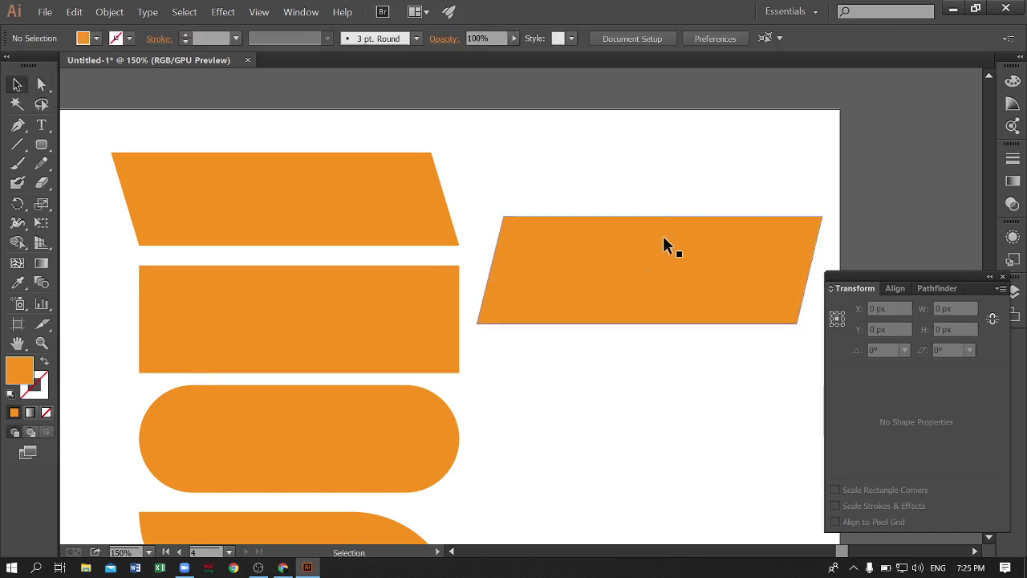
{"action": "left_click_drag", "start_coordinate": [662, 184], "coordinate": [755, 377]}
{"action": "key", "text": "Delete"}
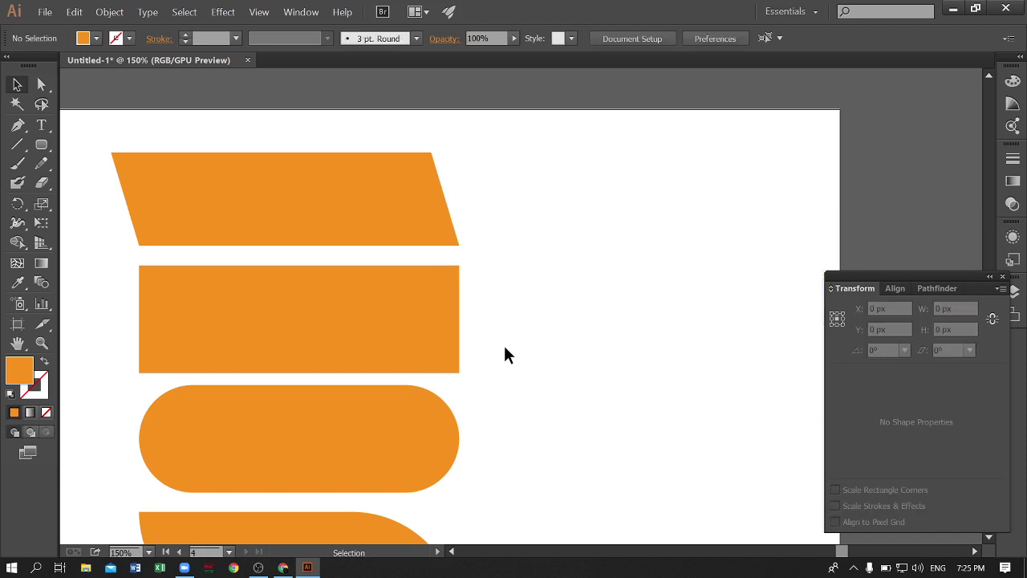
{"action": "left_click_drag", "start_coordinate": [557, 435], "coordinate": [642, 348]}
{"action": "left_click", "coordinate": [42, 85]}
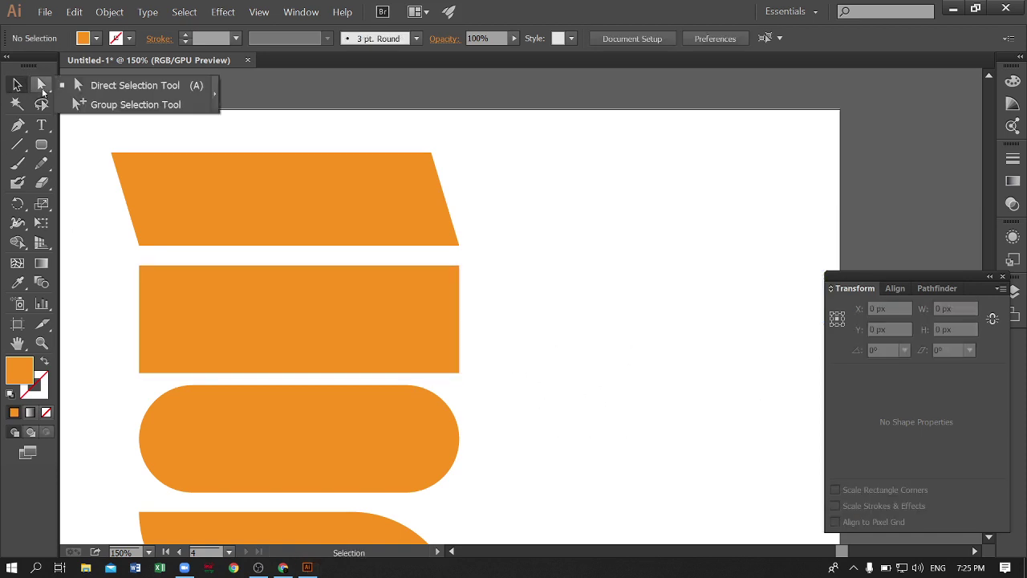
{"action": "left_click", "coordinate": [153, 89]}
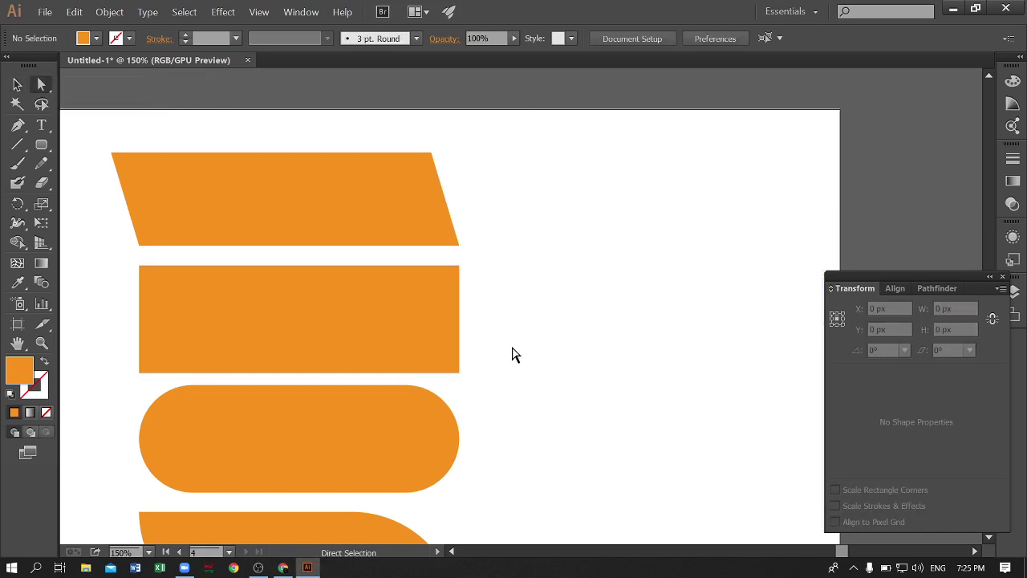
{"action": "scroll", "coordinate": [493, 335], "scroll_direction": "down", "scroll_amount": 1}
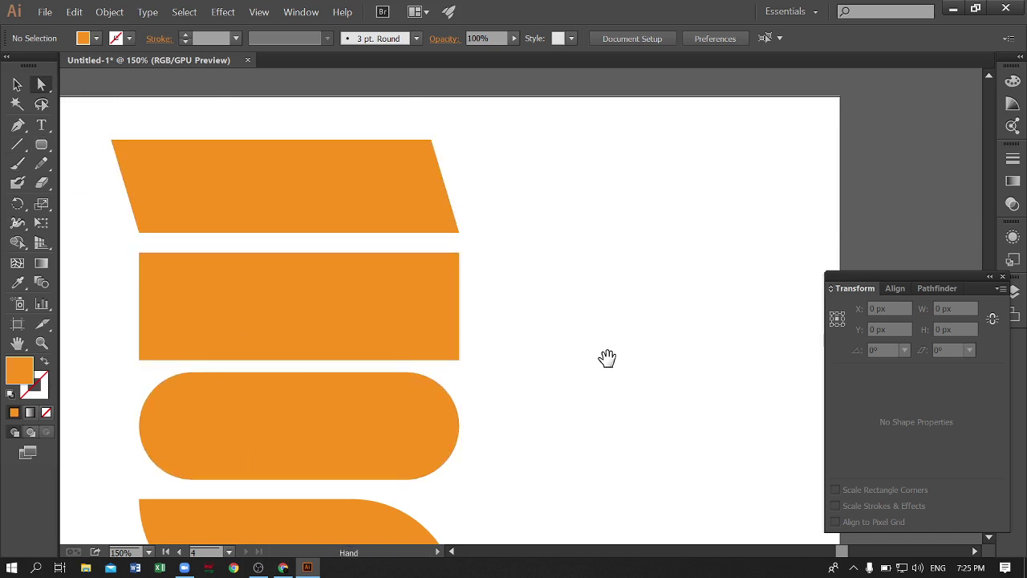
{"action": "mouse_move", "coordinate": [494, 385]}
{"action": "left_mouse_down"}
{"action": "mouse_move", "coordinate": [666, 351]}
{"action": "mouse_move", "coordinate": [650, 326]}
{"action": "mouse_move", "coordinate": [635, 323]}
{"action": "mouse_move", "coordinate": [587, 369]}
{"action": "mouse_move", "coordinate": [550, 369]}
{"action": "mouse_move", "coordinate": [545, 349]}
{"action": "left_mouse_up"}
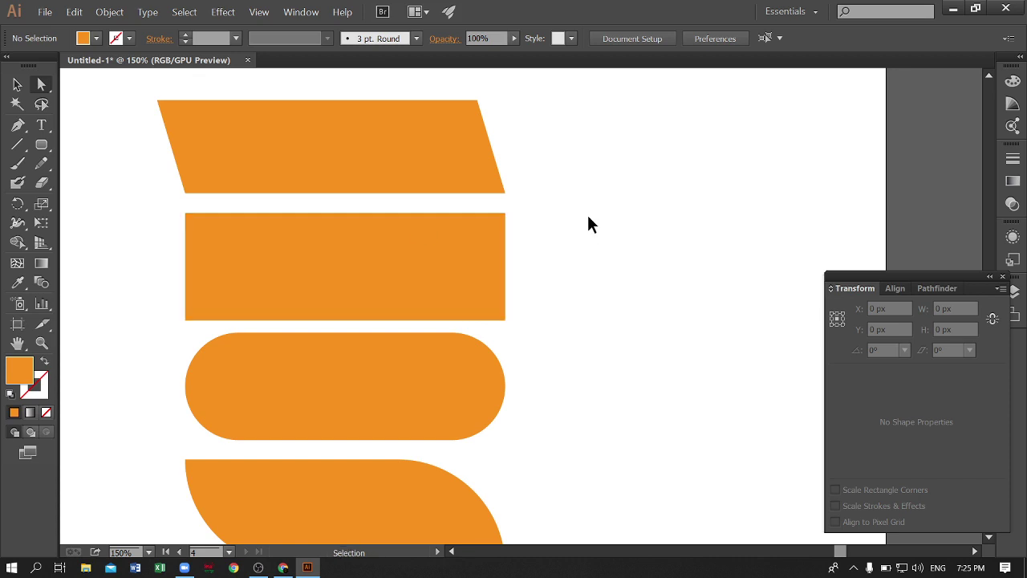
{"action": "key", "text": "ctrl+minus"}
{"action": "key", "text": "ctrl+minus"}
Create a new artboard beside the original and delete the five orange shapes on it
{"action": "left_click_drag", "start_coordinate": [645, 305], "coordinate": [252, 246]}
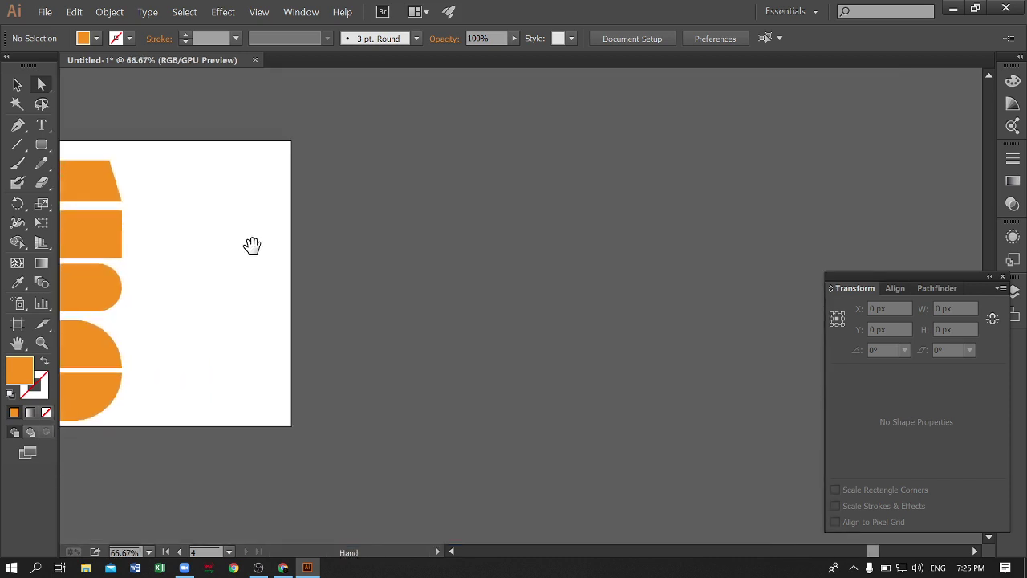
{"action": "left_click", "coordinate": [18, 323]}
{"action": "left_click_drag", "start_coordinate": [172, 318], "coordinate": [602, 321]}
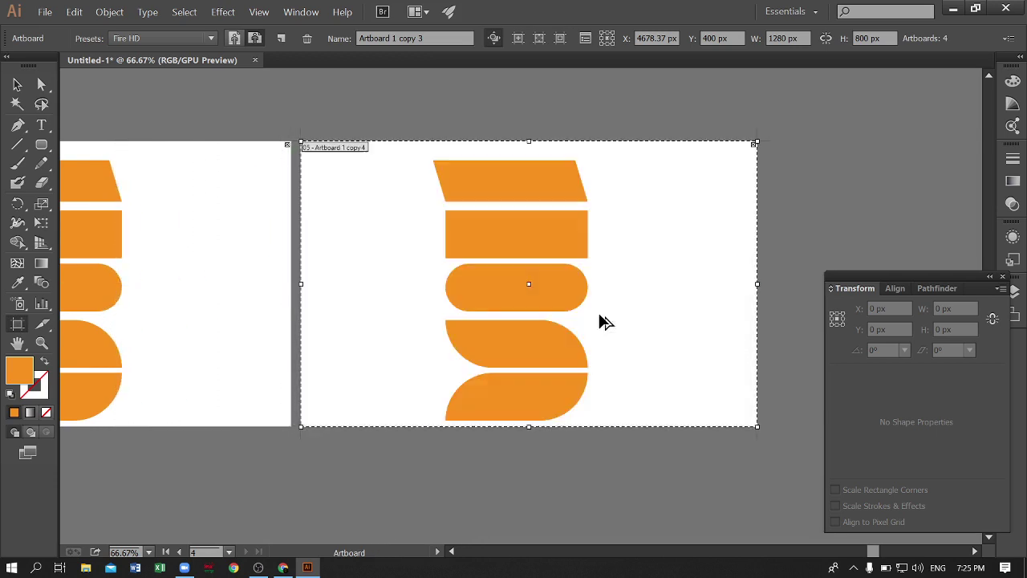
{"action": "left_click", "coordinate": [17, 84]}
{"action": "left_click_drag", "start_coordinate": [432, 126], "coordinate": [584, 459]}
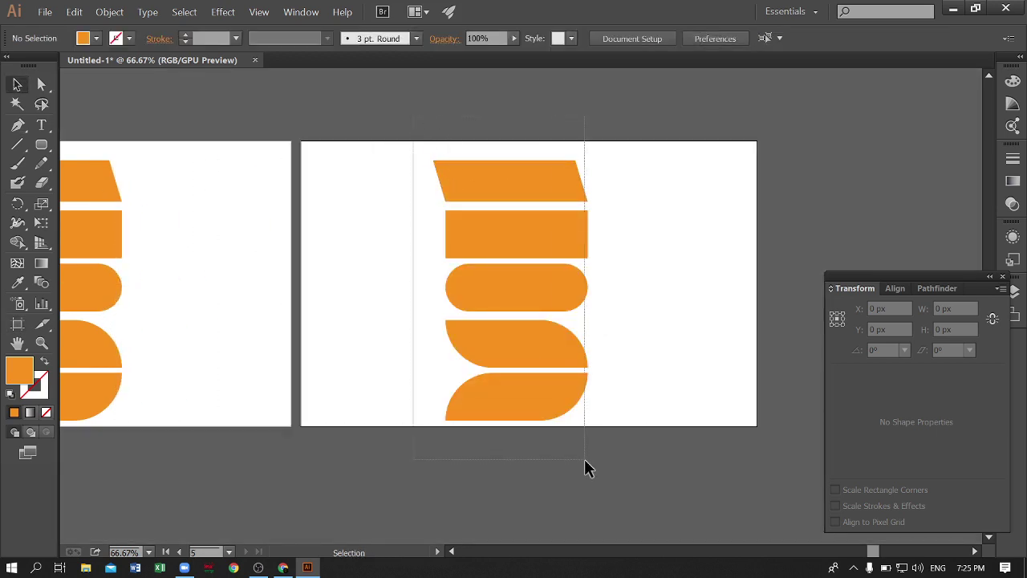
{"action": "key", "text": "Delete"}
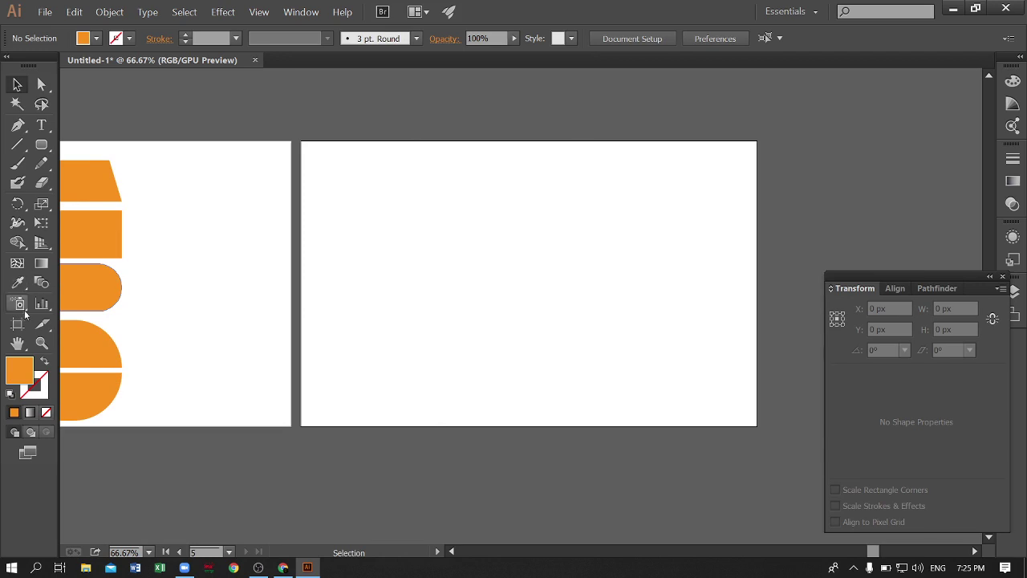
Narrow the new artboard to 816.51 px wide and zoom to 100%
{"action": "left_click", "coordinate": [17, 324]}
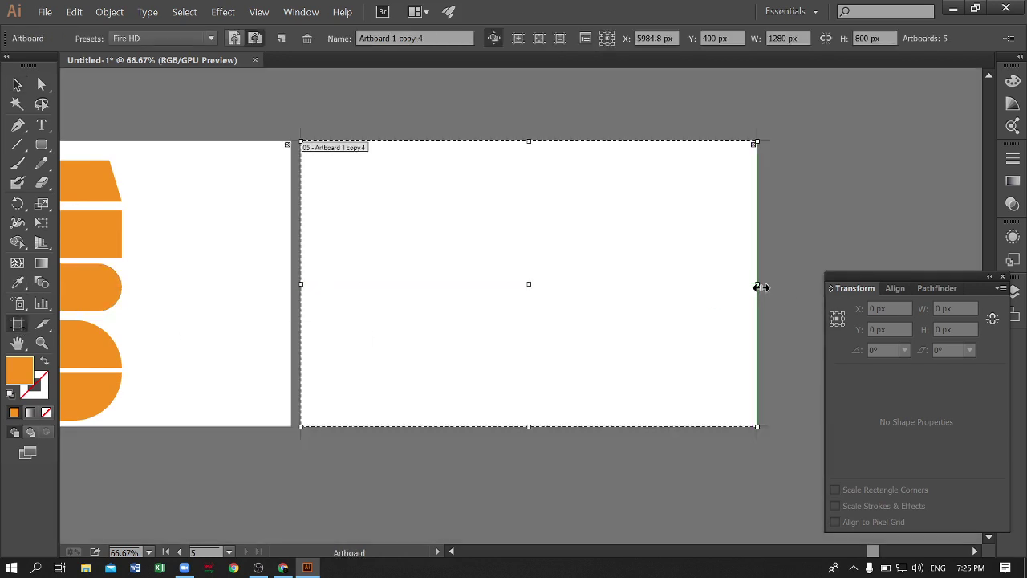
{"action": "left_click_drag", "start_coordinate": [757, 287], "coordinate": [592, 284]}
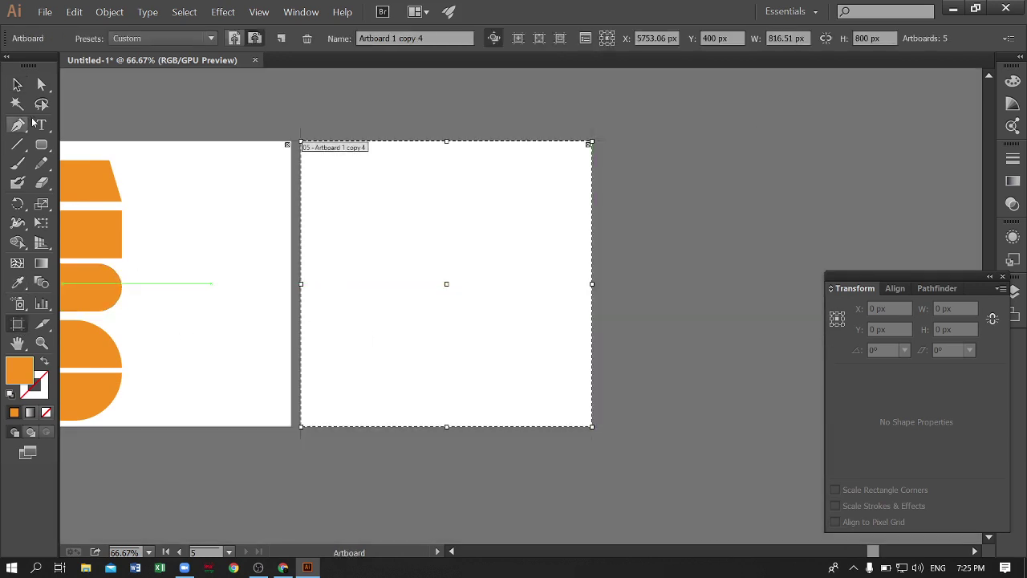
{"action": "left_click", "coordinate": [19, 85]}
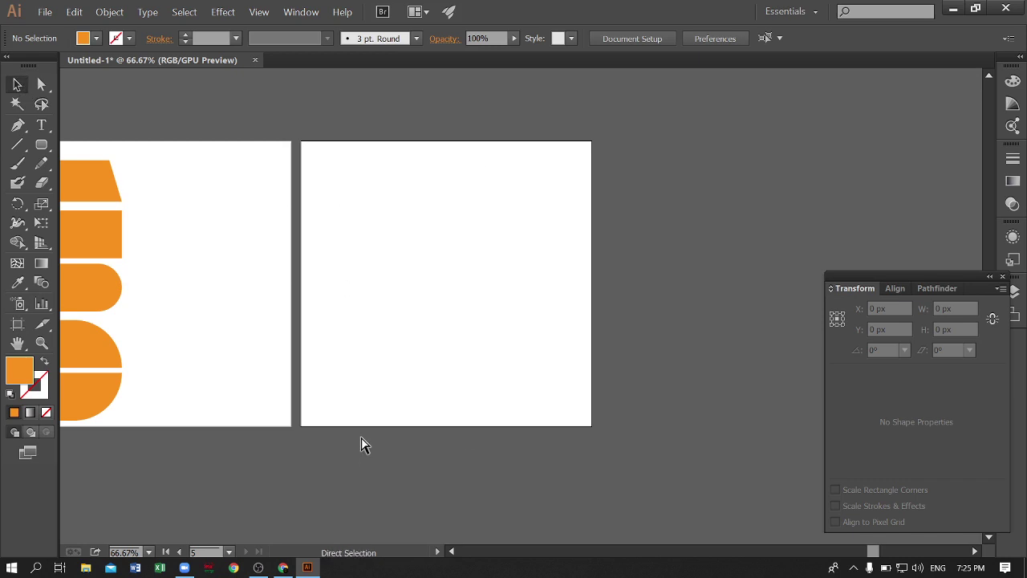
{"action": "key", "text": "ctrl+plus"}
{"action": "mouse_move", "coordinate": [482, 267]}
{"action": "left_mouse_down"}
{"action": "mouse_move", "coordinate": [544, 310]}
{"action": "mouse_move", "coordinate": [548, 299]}
{"action": "left_mouse_up"}
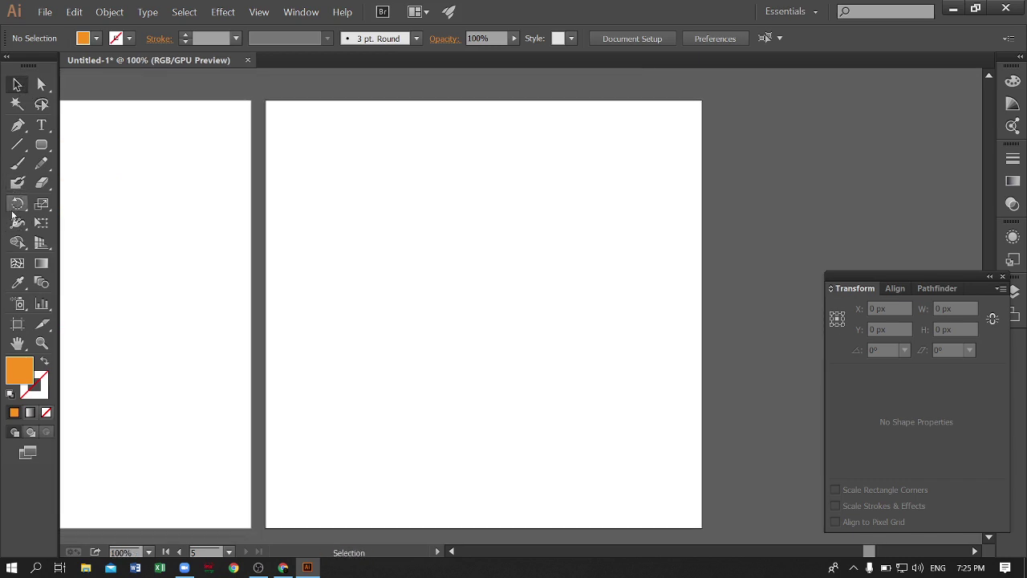
Try the Shape Builder and Line Segment tools, then settle on the Rectangle Tool
{"action": "left_click", "coordinate": [13, 248]}
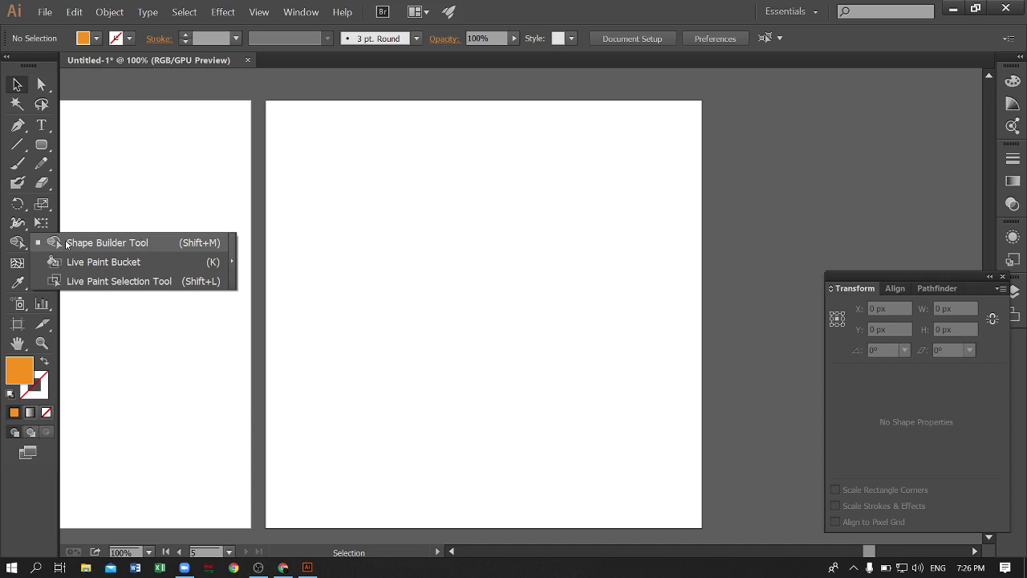
{"action": "left_click", "coordinate": [189, 246]}
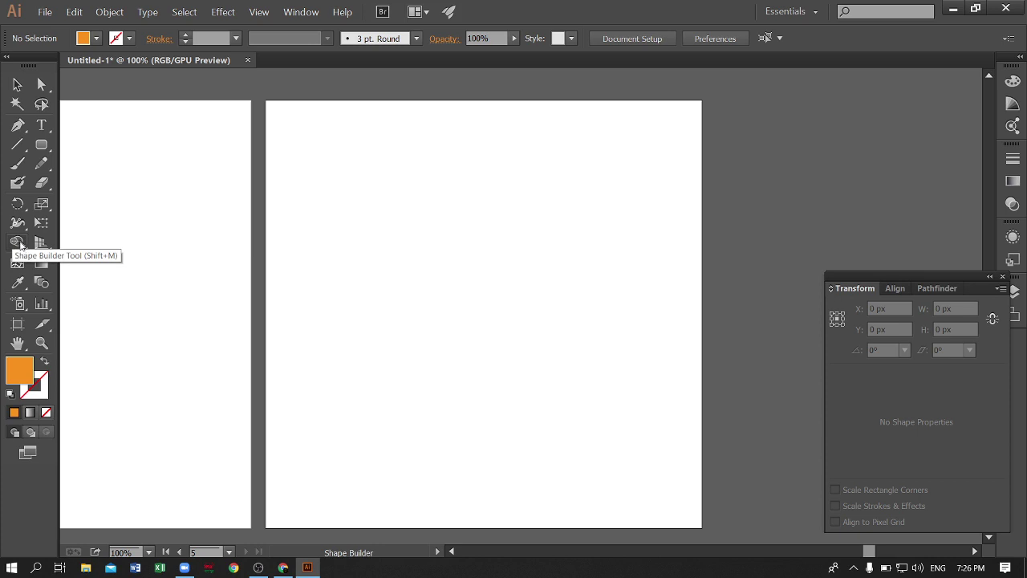
{"action": "left_click", "coordinate": [17, 144]}
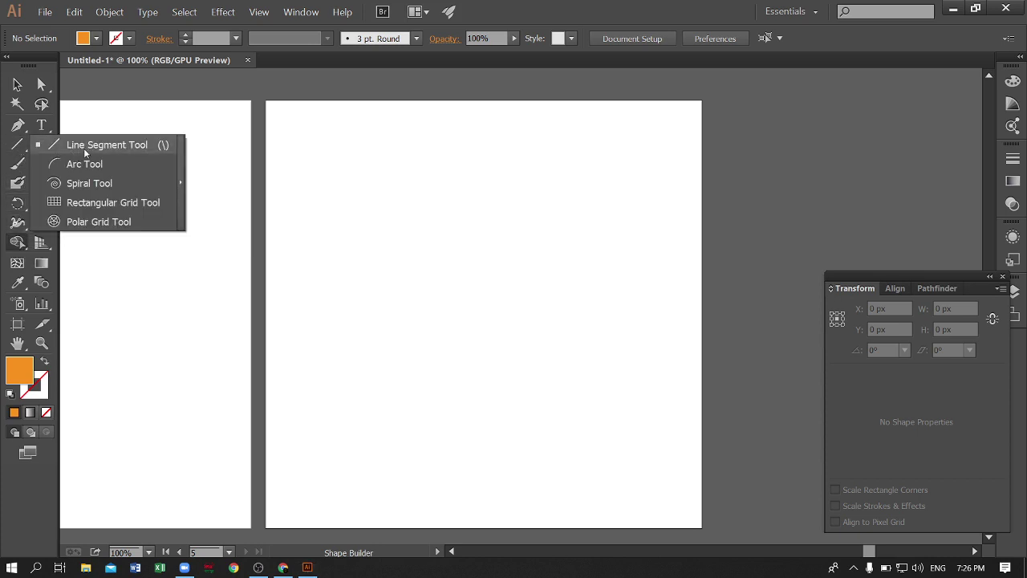
{"action": "left_click", "coordinate": [149, 151]}
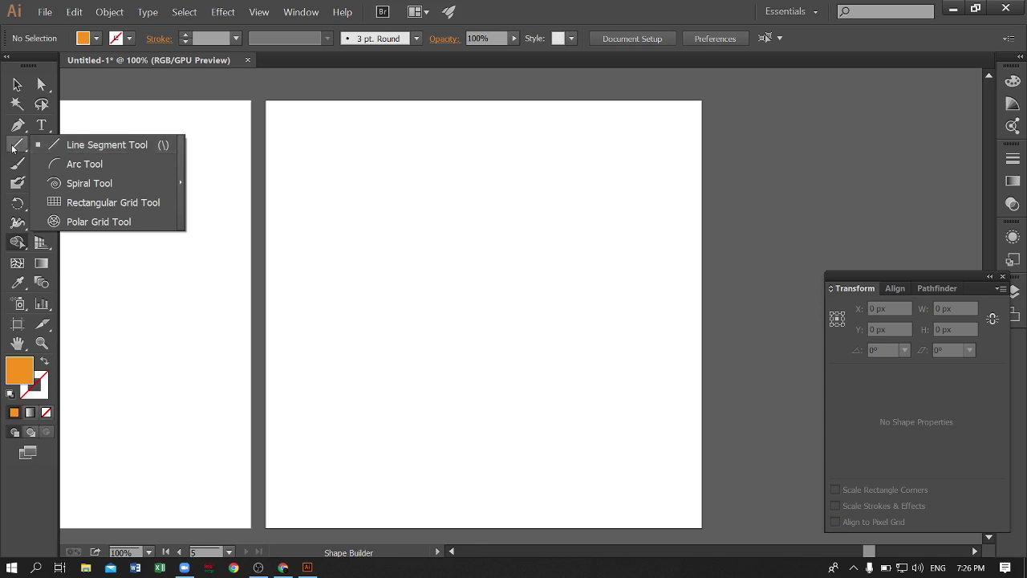
{"action": "left_click", "coordinate": [41, 144]}
{"action": "left_click", "coordinate": [97, 148]}
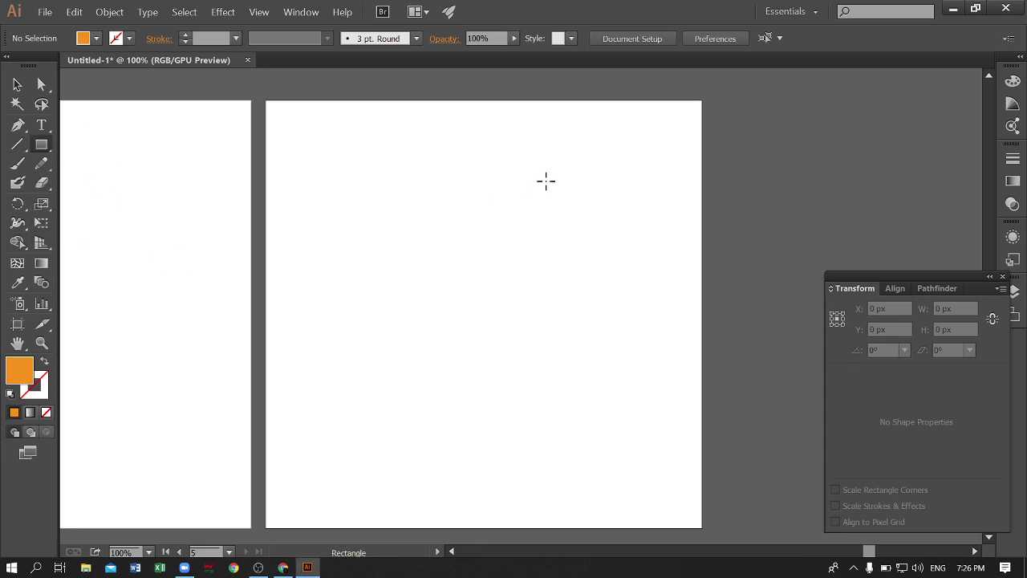
Draw an orange square on the artboard's top edge and place copies along the right and bottom edges
{"action": "left_click_drag", "start_coordinate": [540, 107], "coordinate": [603, 170]}
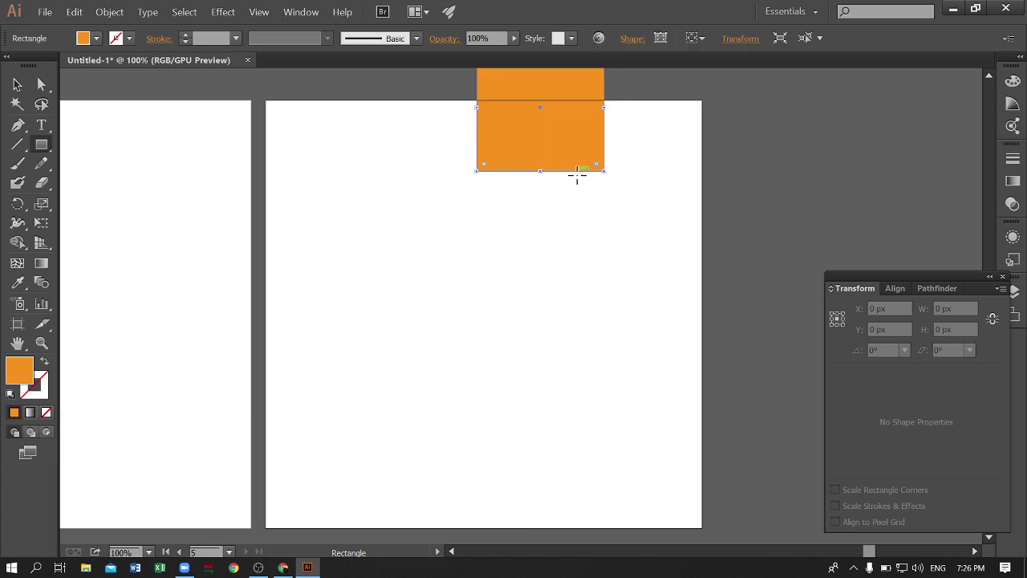
{"action": "key", "text": "v"}
{"action": "mouse_move", "coordinate": [568, 122]}
{"action": "left_mouse_down"}
{"action": "mouse_move", "coordinate": [607, 170]}
{"action": "mouse_move", "coordinate": [692, 236]}
{"action": "mouse_move", "coordinate": [597, 486]}
{"action": "left_mouse_up"}
{"action": "scroll", "coordinate": [698, 411], "scroll_direction": "down", "scroll_amount": 2}
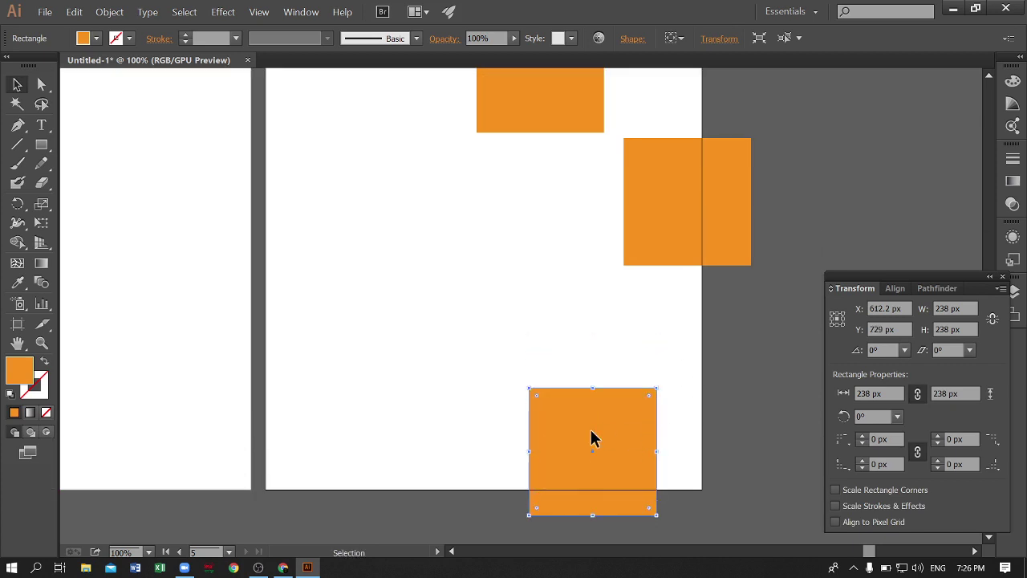
{"action": "left_click_drag", "start_coordinate": [591, 437], "coordinate": [436, 429]}
{"action": "left_click", "coordinate": [722, 363]}
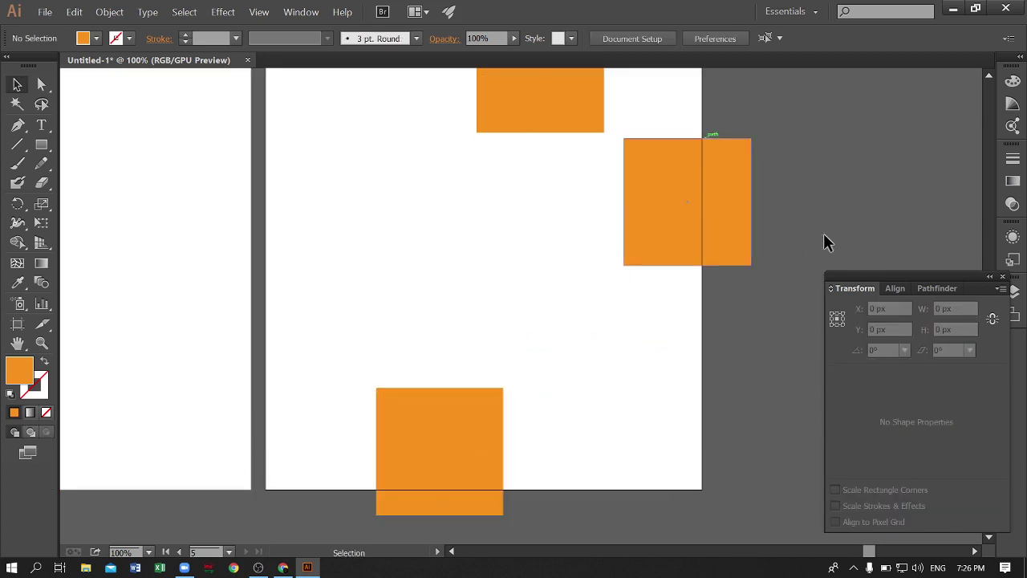
{"action": "scroll", "coordinate": [650, 385], "scroll_direction": "up", "scroll_amount": 2}
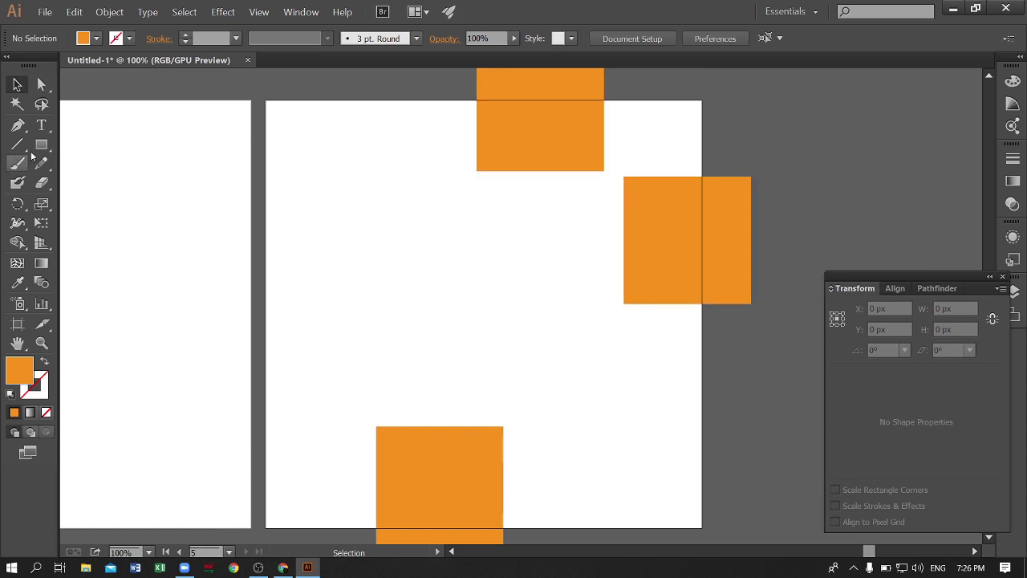
{"action": "left_click_drag", "start_coordinate": [560, 145], "coordinate": [705, 513]}
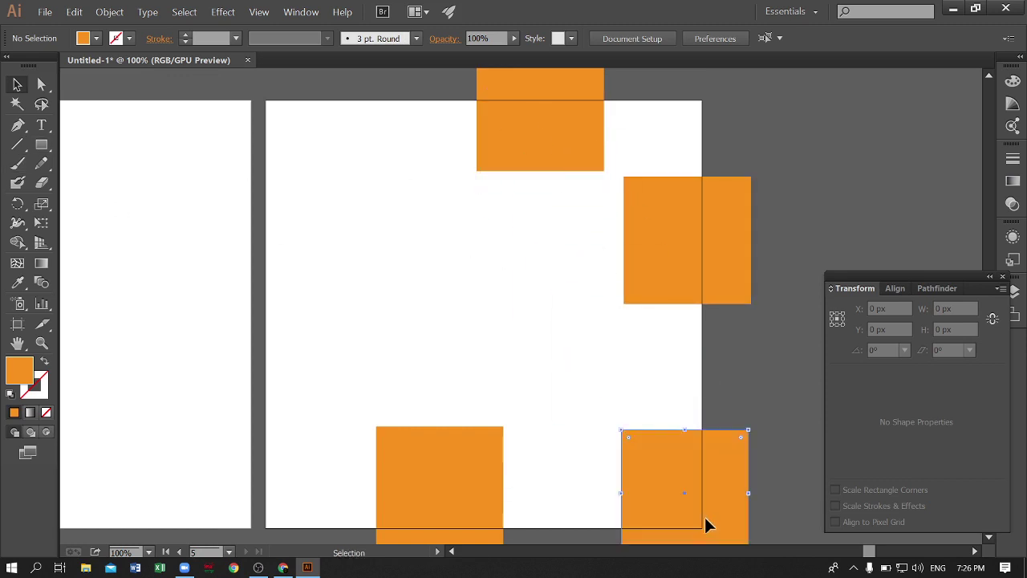
{"action": "scroll", "coordinate": [706, 523], "scroll_direction": "down", "scroll_amount": 3}
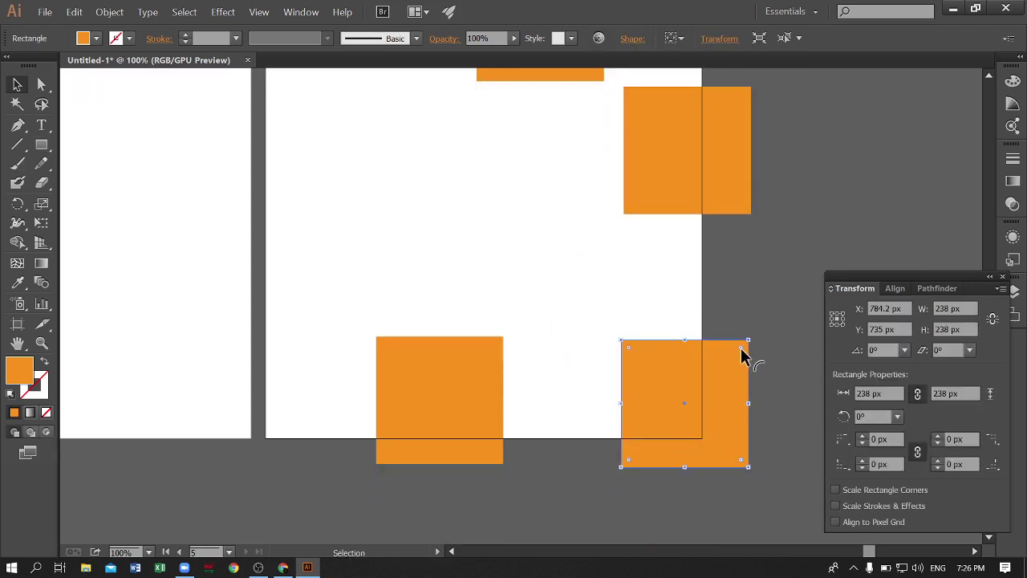
Round all four squares into 238 px circles with 119 px corners
{"action": "left_click_drag", "start_coordinate": [741, 354], "coordinate": [614, 348]}
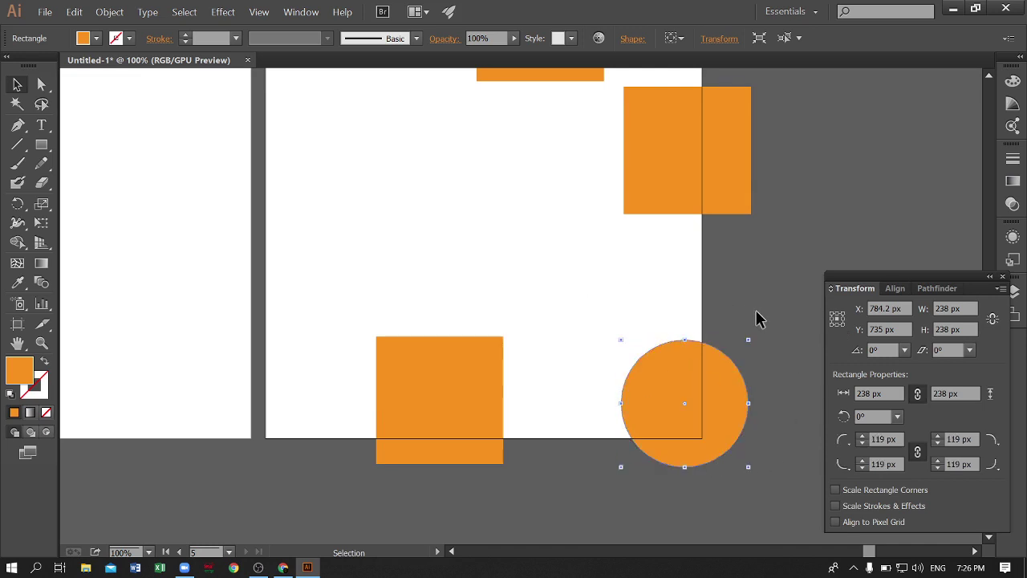
{"action": "scroll", "coordinate": [746, 288], "scroll_direction": "up", "scroll_amount": 1}
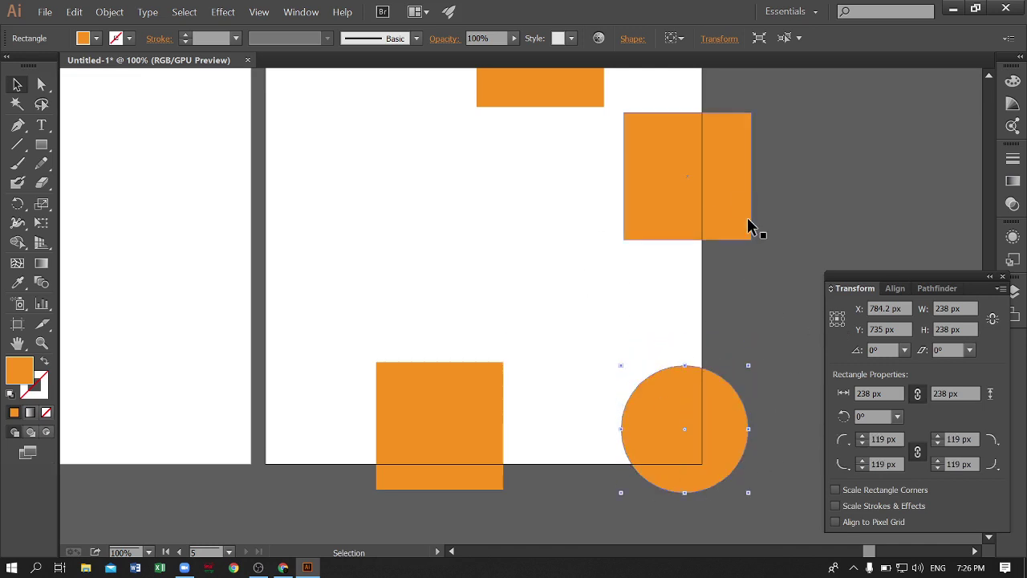
{"action": "left_click", "coordinate": [696, 178]}
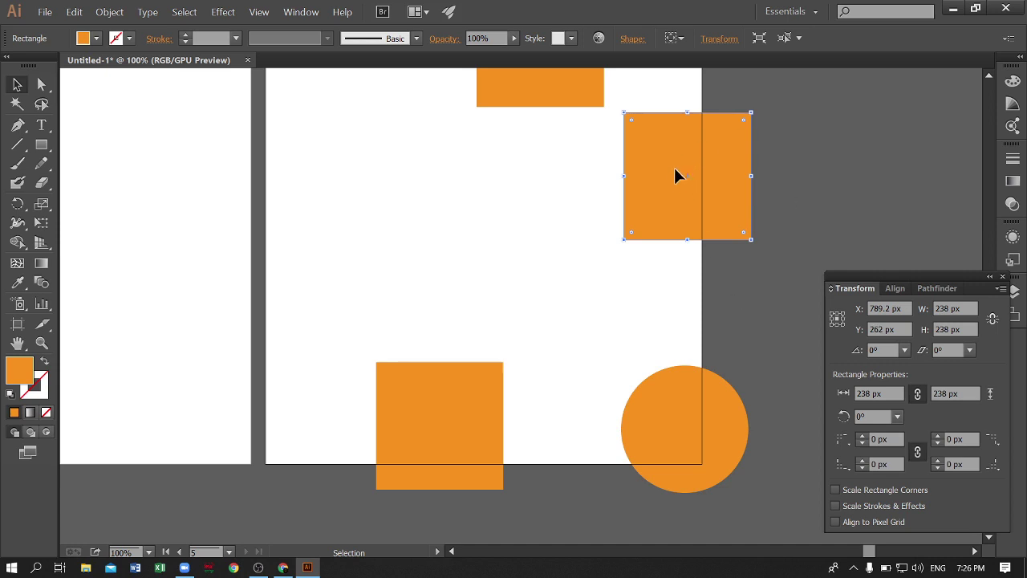
{"action": "left_click_drag", "start_coordinate": [743, 121], "coordinate": [642, 209]}
{"action": "scroll", "coordinate": [688, 234], "scroll_direction": "up", "scroll_amount": 2}
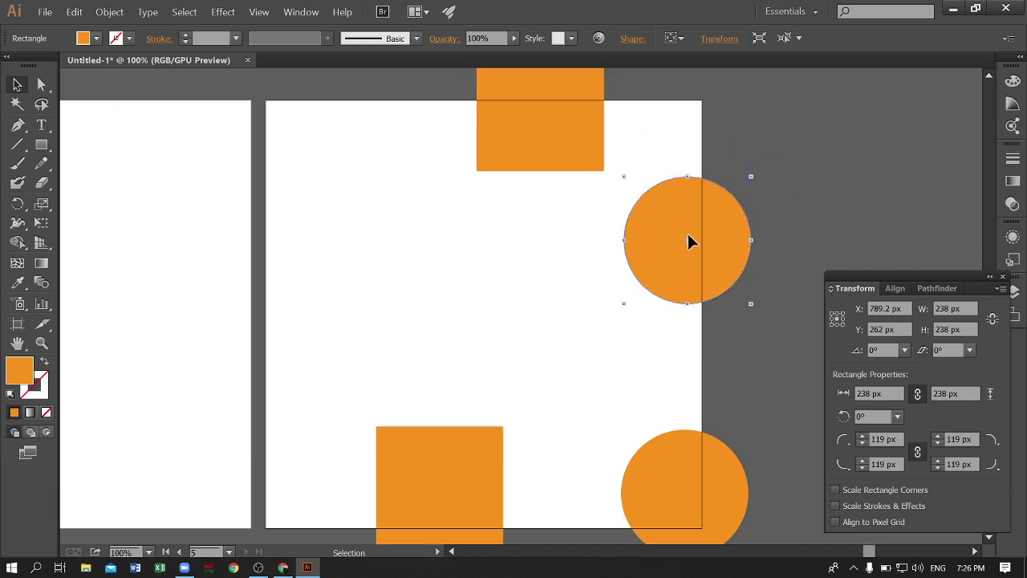
{"action": "left_click", "coordinate": [541, 107]}
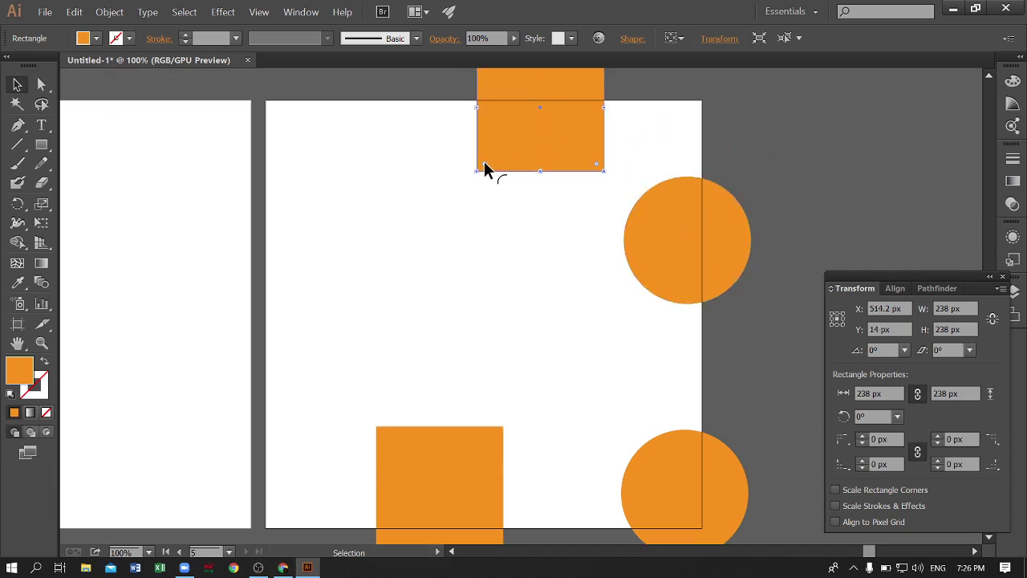
{"action": "left_click_drag", "start_coordinate": [485, 169], "coordinate": [525, 102]}
{"action": "left_click", "coordinate": [401, 454]}
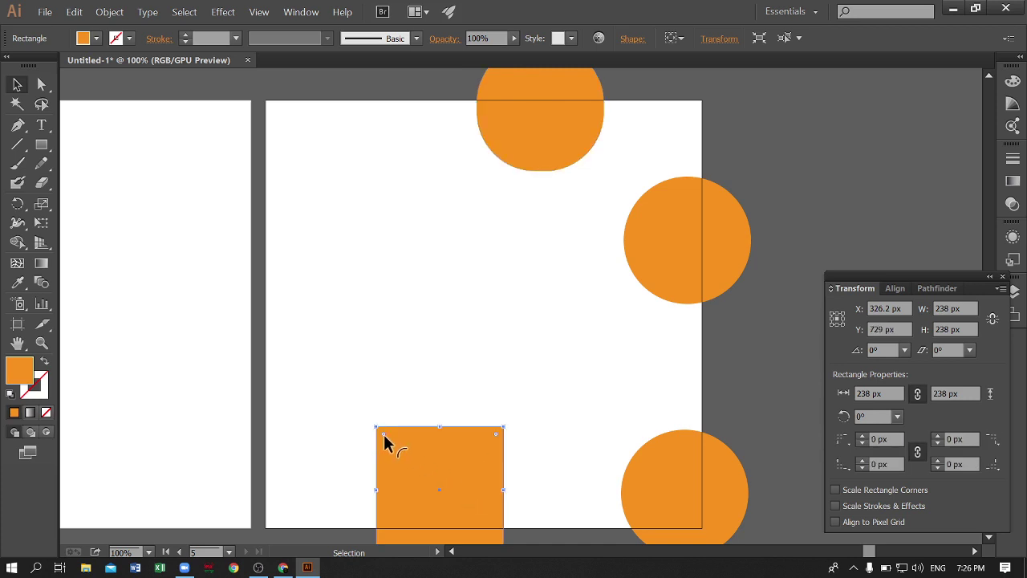
{"action": "left_click_drag", "start_coordinate": [385, 441], "coordinate": [548, 451]}
{"action": "scroll", "coordinate": [733, 438], "scroll_direction": "down", "scroll_amount": 2}
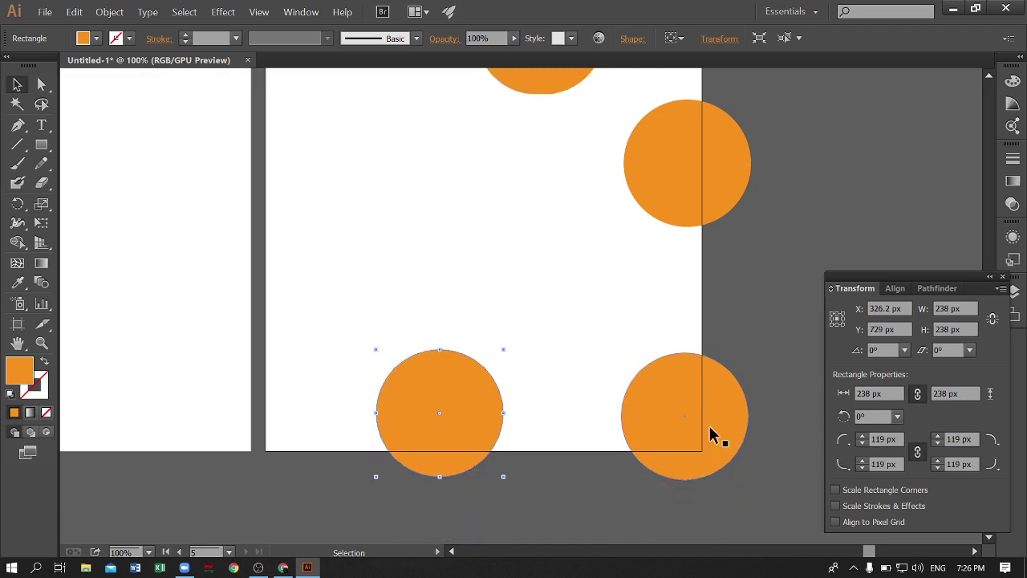
{"action": "scroll", "coordinate": [666, 161], "scroll_direction": "up", "scroll_amount": 2}
{"action": "scroll", "coordinate": [690, 334], "scroll_direction": "up", "scroll_amount": 1}
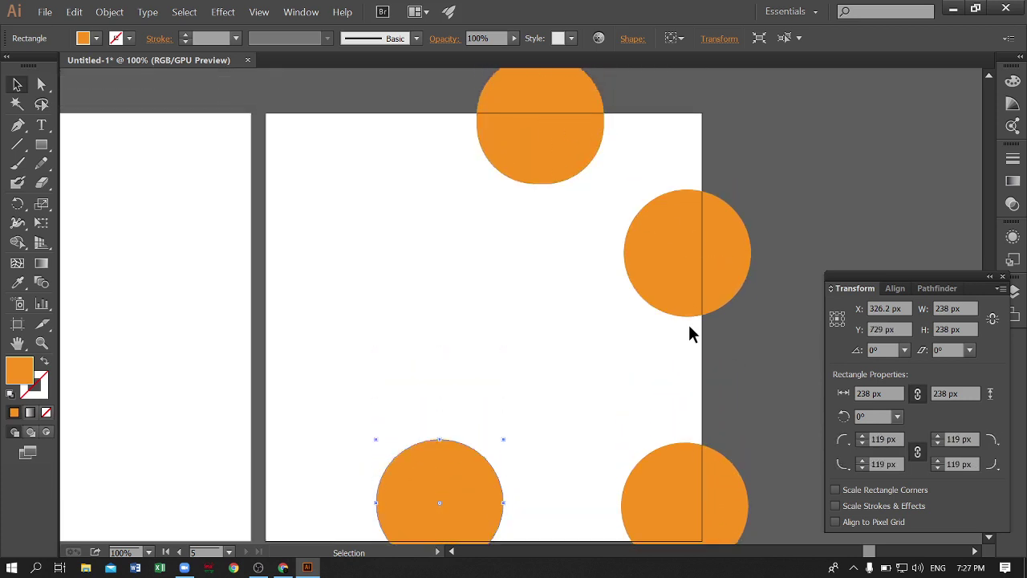
{"action": "left_click_drag", "start_coordinate": [16, 145], "coordinate": [98, 146]}
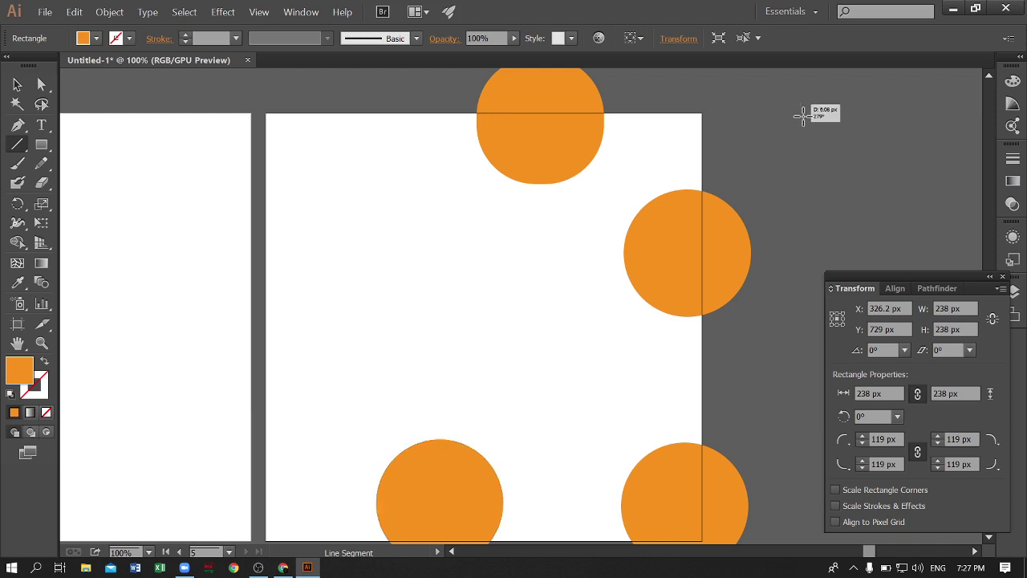
Draw a practice line beside the artboard and give it a red stroke
{"action": "left_click_drag", "start_coordinate": [799, 100], "coordinate": [821, 228]}
{"action": "left_click_drag", "start_coordinate": [810, 179], "coordinate": [863, 165]}
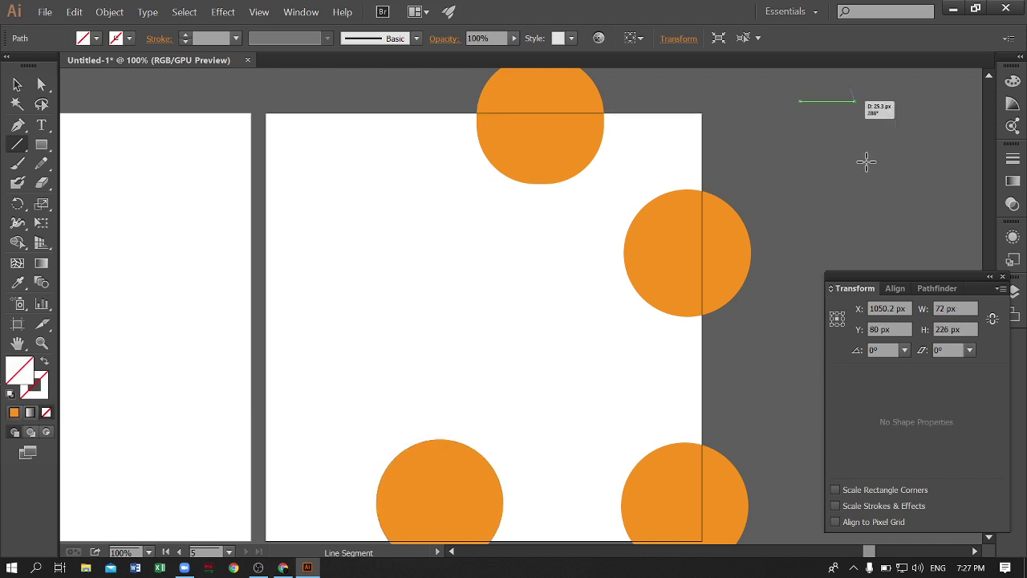
{"action": "left_click_drag", "start_coordinate": [904, 92], "coordinate": [905, 220]}
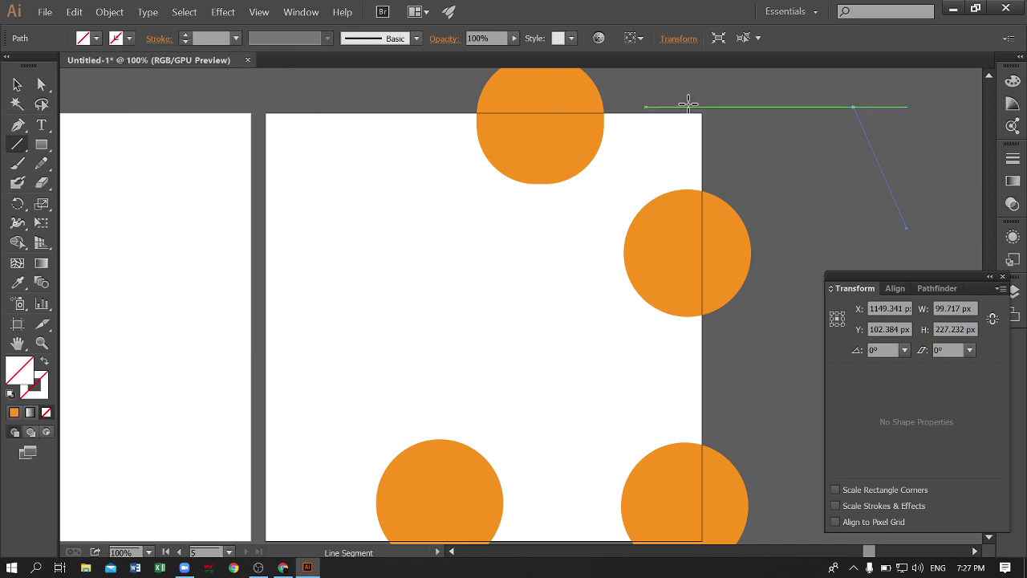
{"action": "left_click", "coordinate": [122, 44]}
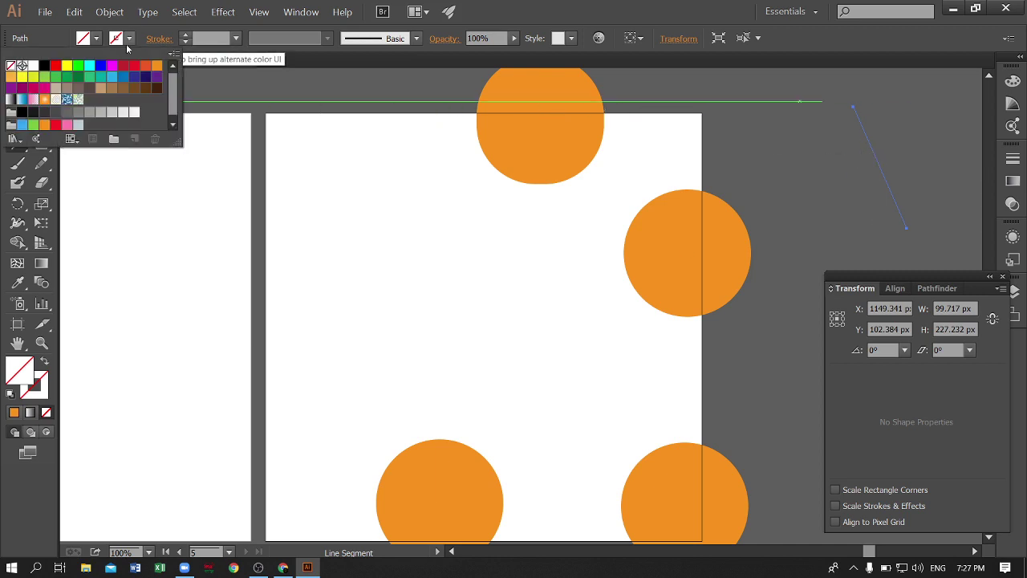
{"action": "left_click", "coordinate": [56, 65]}
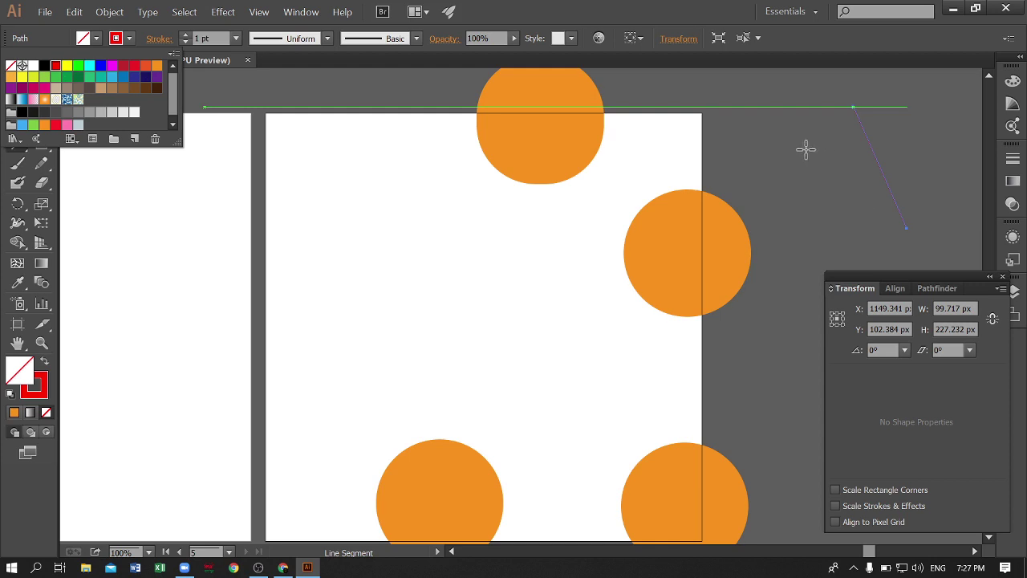
{"action": "key", "text": "Escape"}
Draw three more red practice lines, then select and delete all of them
{"action": "left_click_drag", "start_coordinate": [811, 133], "coordinate": [831, 232]}
{"action": "left_click_drag", "start_coordinate": [843, 152], "coordinate": [861, 229]}
{"action": "left_click_drag", "start_coordinate": [790, 144], "coordinate": [814, 311]}
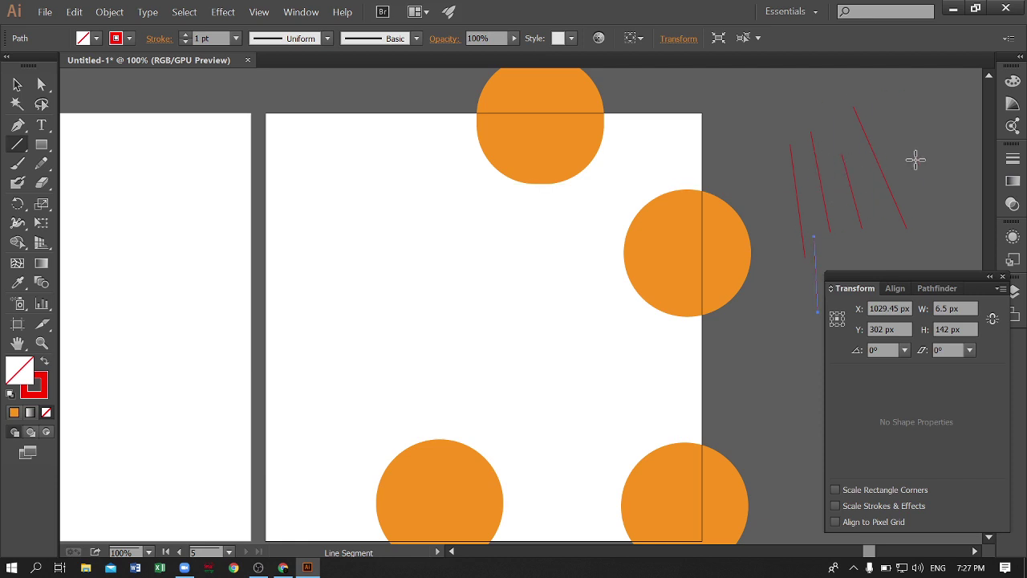
{"action": "left_click", "coordinate": [16, 83]}
{"action": "left_click_drag", "start_coordinate": [765, 97], "coordinate": [942, 250]}
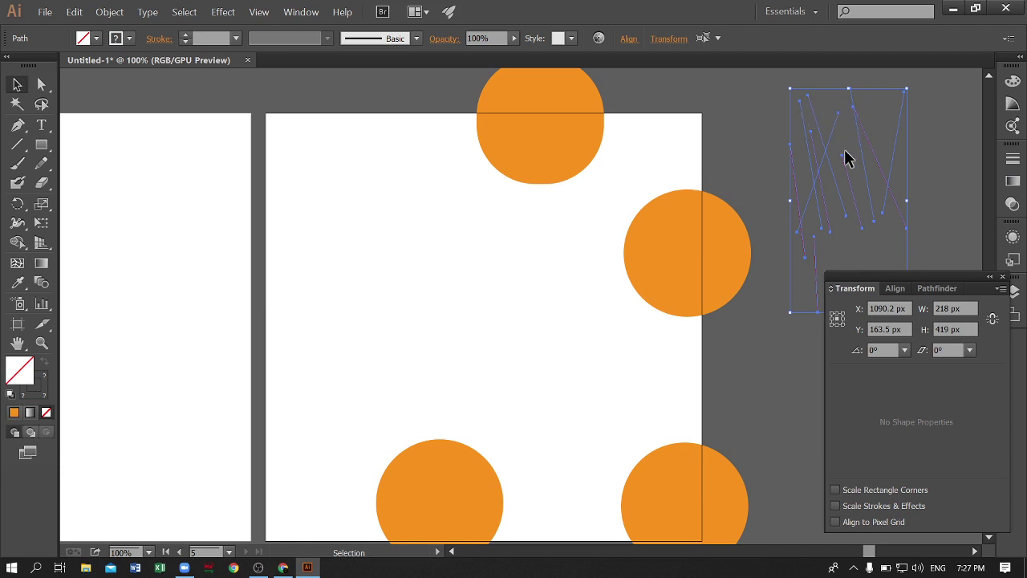
{"action": "left_click", "coordinate": [954, 177]}
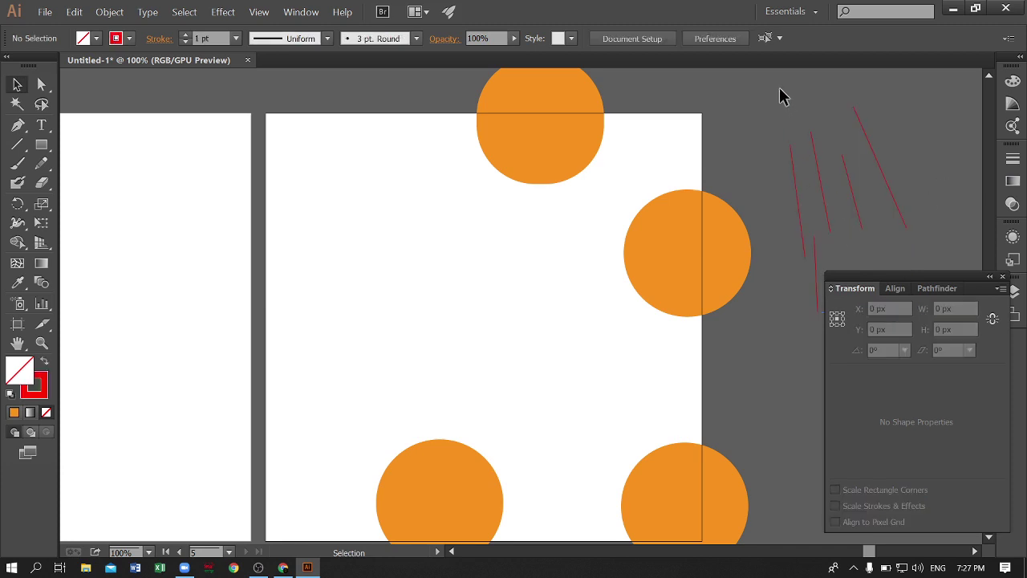
{"action": "left_click_drag", "start_coordinate": [945, 262], "coordinate": [943, 263]}
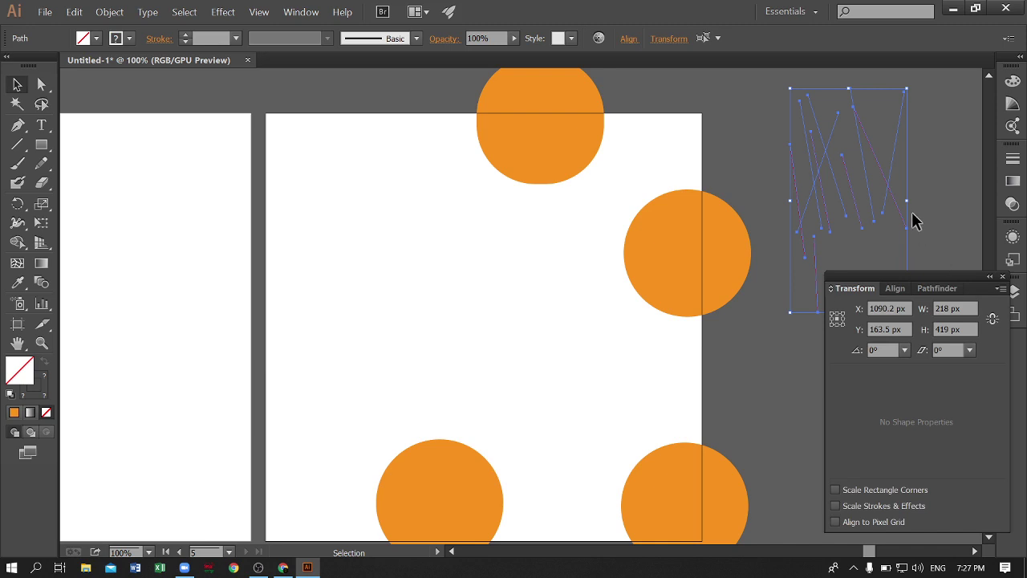
{"action": "key", "text": "Delete"}
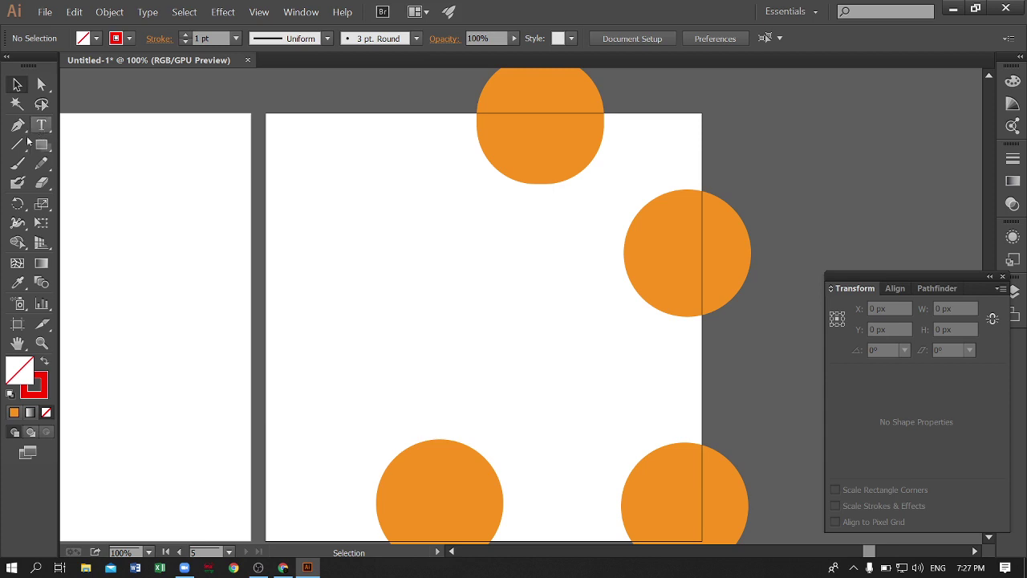
Draw a few more test lines beside the artboard, then set the stroke colour to None
{"action": "left_click", "coordinate": [18, 151]}
{"action": "left_click_drag", "start_coordinate": [737, 100], "coordinate": [907, 101]}
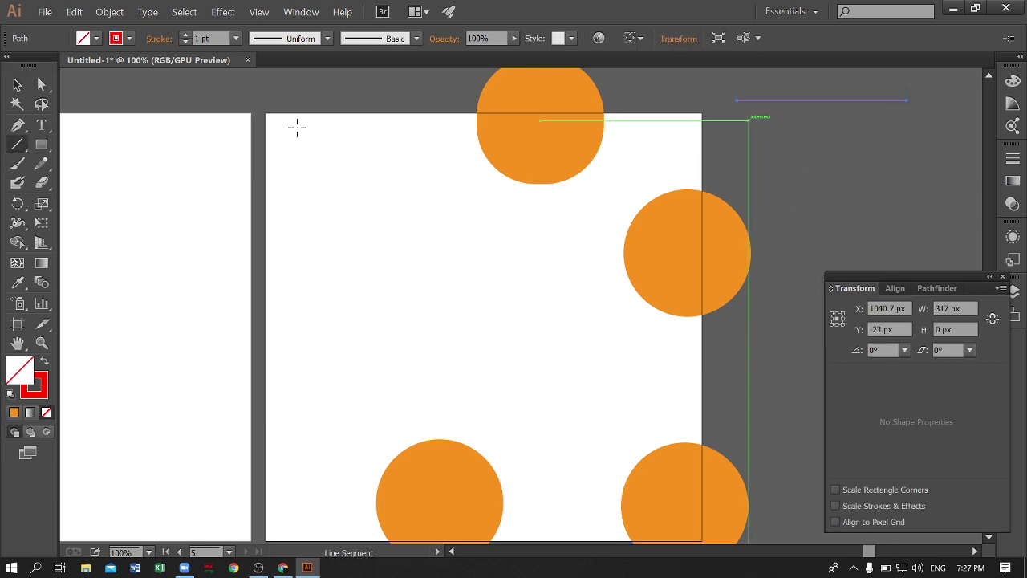
{"action": "left_click", "coordinate": [17, 84]}
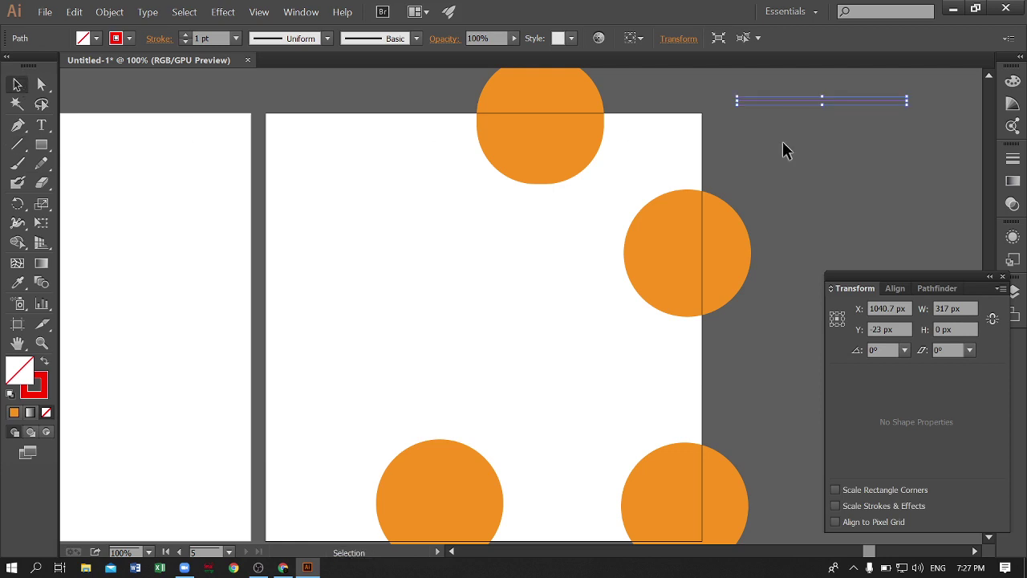
{"action": "left_click", "coordinate": [17, 144]}
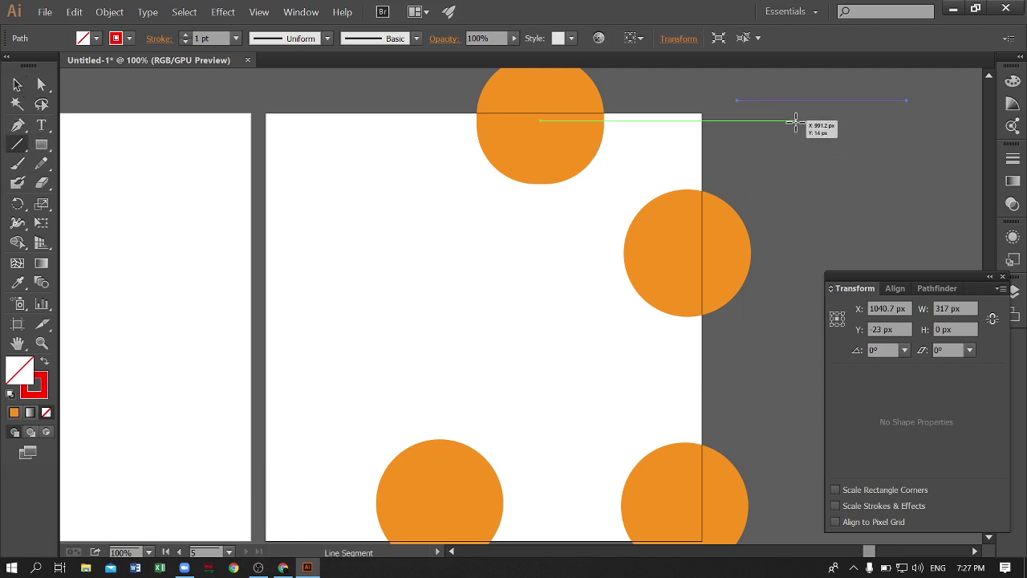
{"action": "mouse_move", "coordinate": [798, 121]}
{"action": "left_mouse_down"}
{"action": "mouse_move", "coordinate": [871, 179]}
{"action": "mouse_move", "coordinate": [869, 194]}
{"action": "left_mouse_up"}
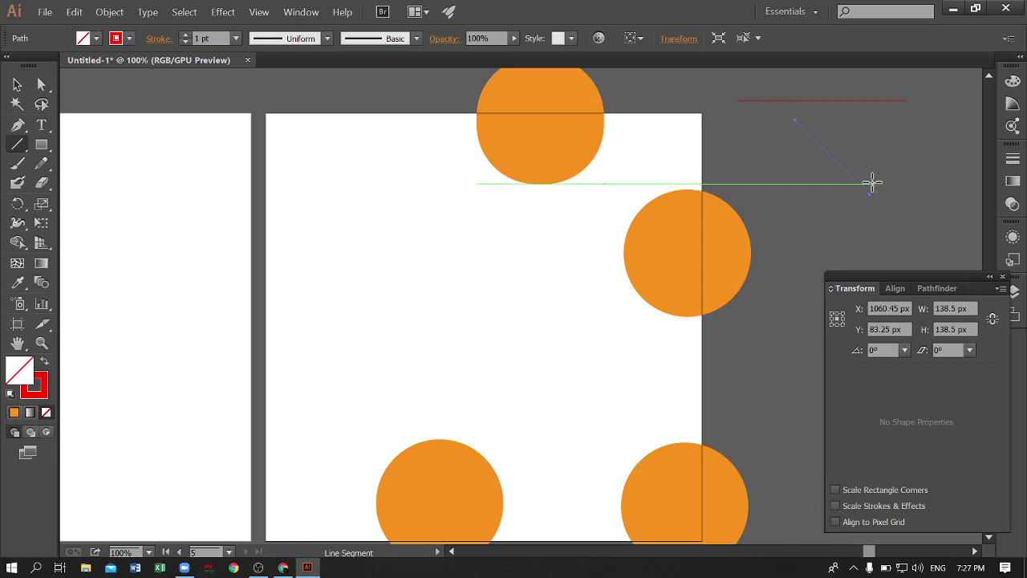
{"action": "mouse_move", "coordinate": [855, 124]}
{"action": "left_mouse_down"}
{"action": "mouse_move", "coordinate": [893, 93]}
{"action": "mouse_move", "coordinate": [857, 201]}
{"action": "mouse_move", "coordinate": [815, 166]}
{"action": "left_mouse_up"}
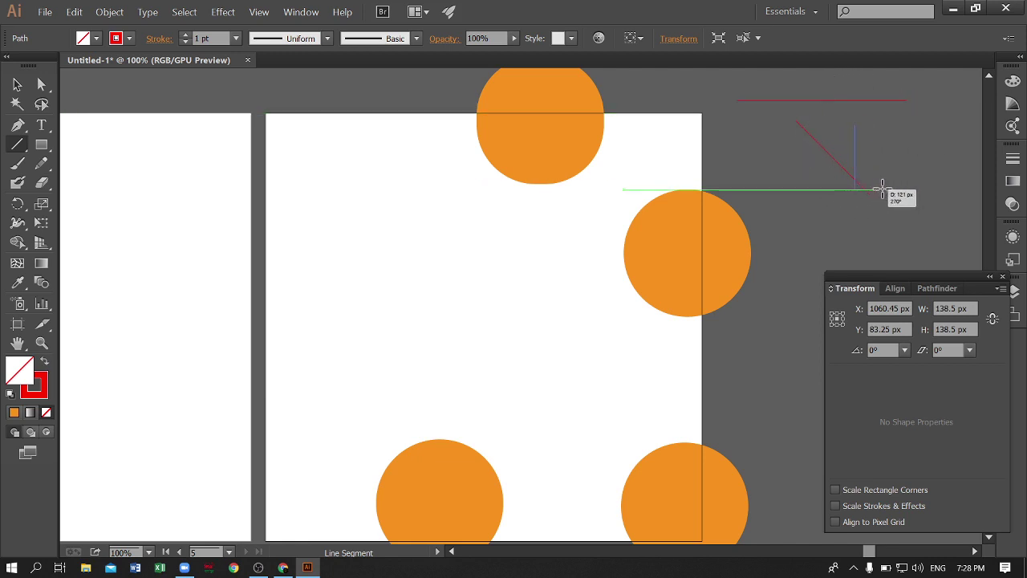
{"action": "left_click_drag", "start_coordinate": [815, 167], "coordinate": [901, 171]}
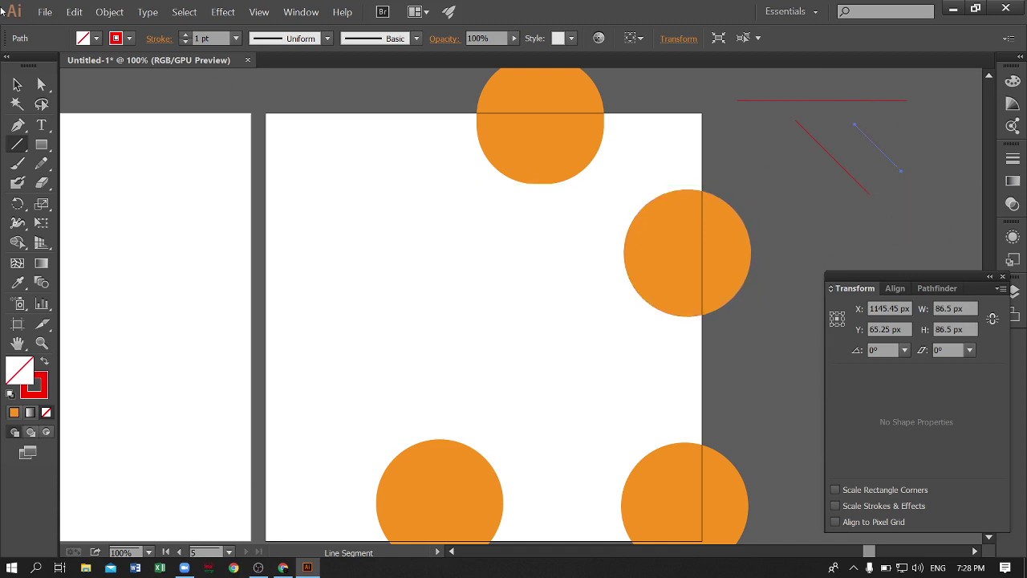
{"action": "left_click", "coordinate": [17, 84]}
{"action": "left_click", "coordinate": [838, 186]}
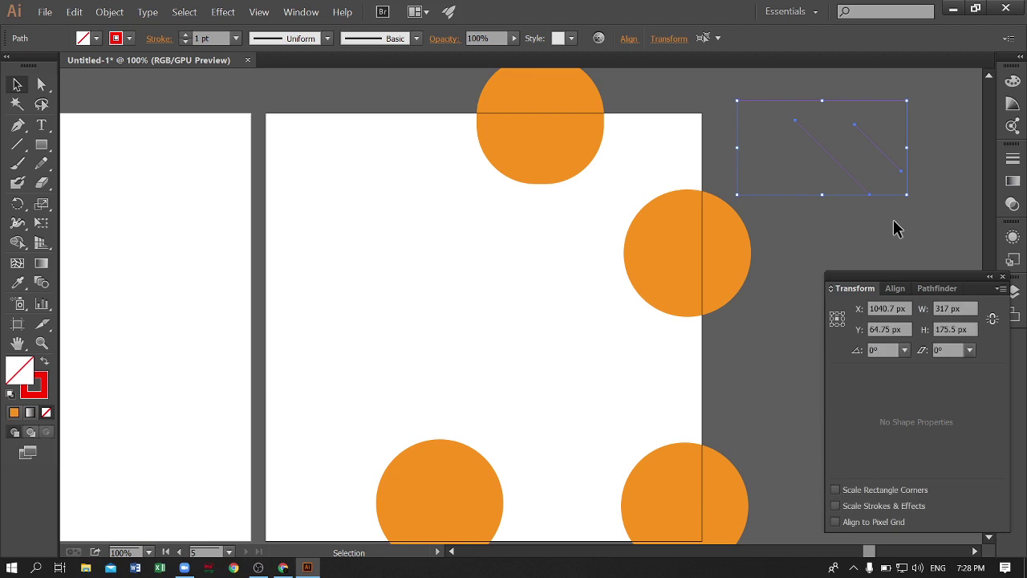
{"action": "left_click", "coordinate": [231, 117]}
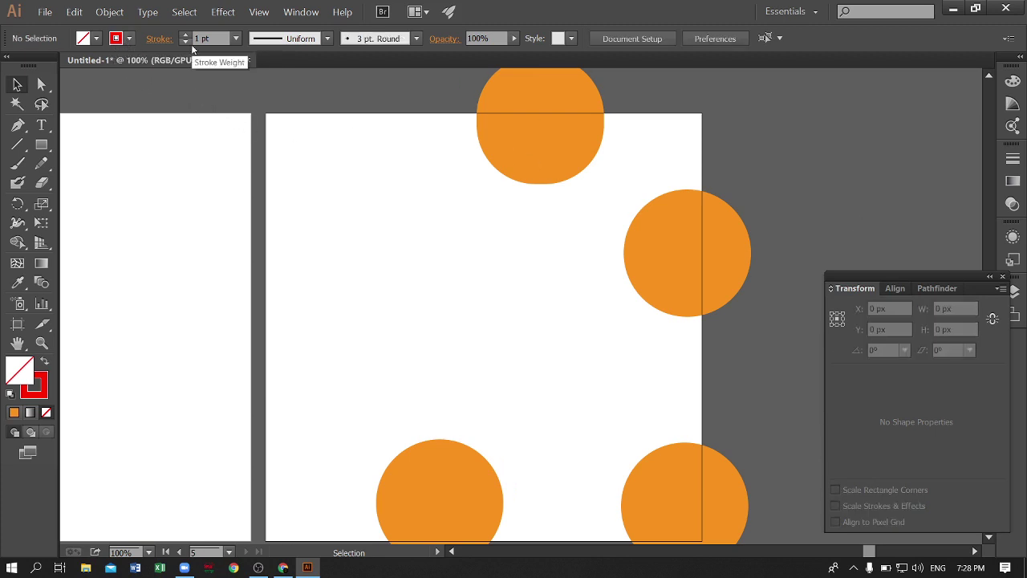
{"action": "left_click", "coordinate": [186, 42]}
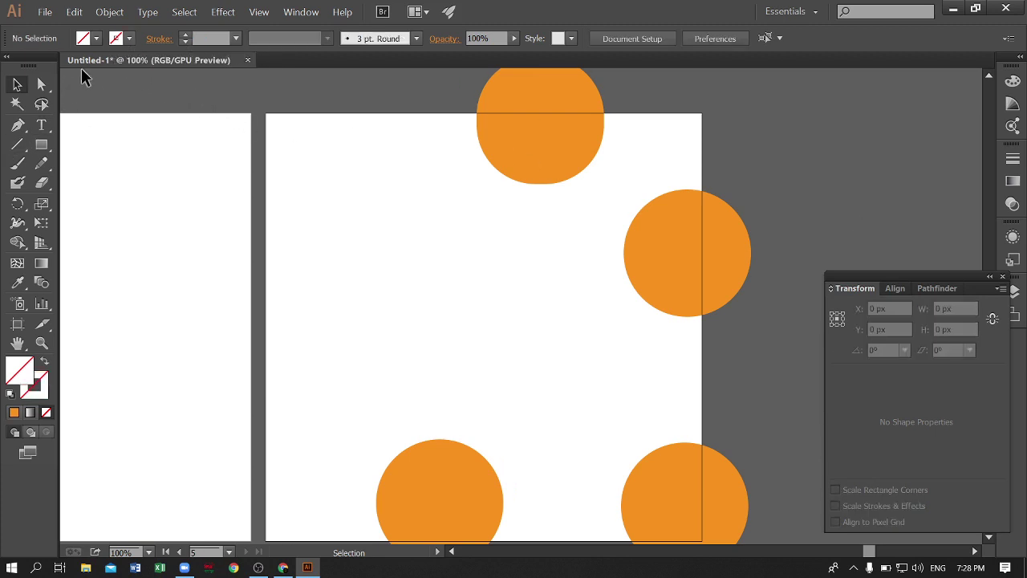
{"action": "left_click", "coordinate": [17, 144]}
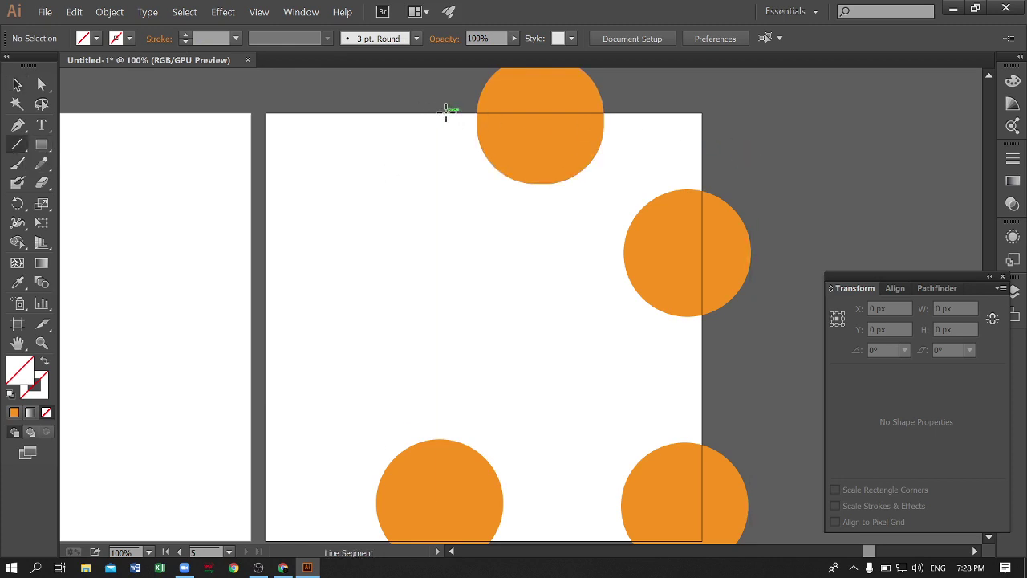
Draw unstroked lines along the artboard's top, right and bottom edges through the circles
{"action": "left_click_drag", "start_coordinate": [446, 113], "coordinate": [761, 113]}
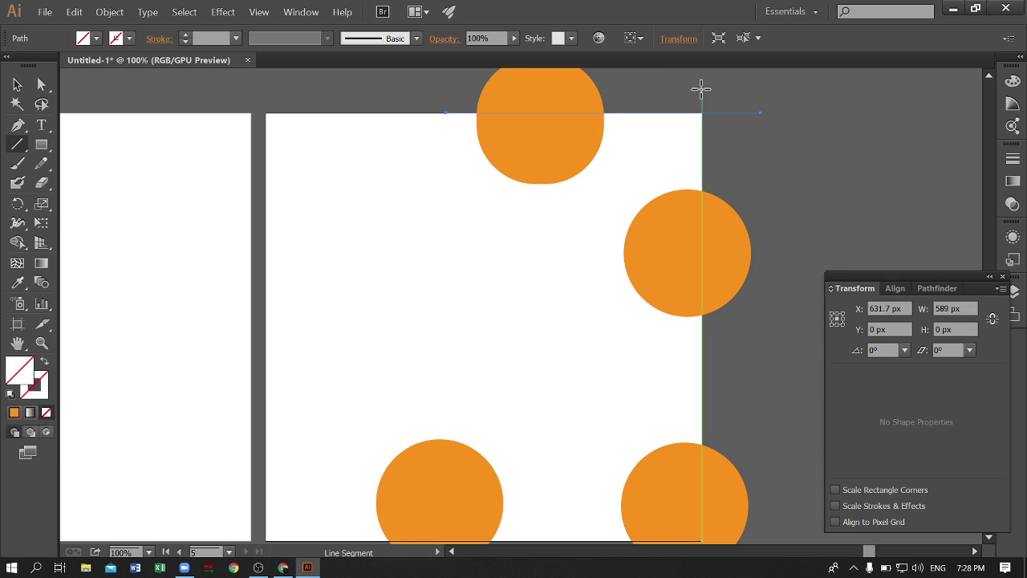
{"action": "mouse_move", "coordinate": [701, 88]}
{"action": "left_mouse_down"}
{"action": "mouse_move", "coordinate": [694, 167]}
{"action": "mouse_move", "coordinate": [695, 149]}
{"action": "left_mouse_up"}
{"action": "scroll", "coordinate": [704, 325], "scroll_direction": "down", "scroll_amount": 10}
{"action": "scroll", "coordinate": [665, 222], "scroll_direction": "up", "scroll_amount": 5}
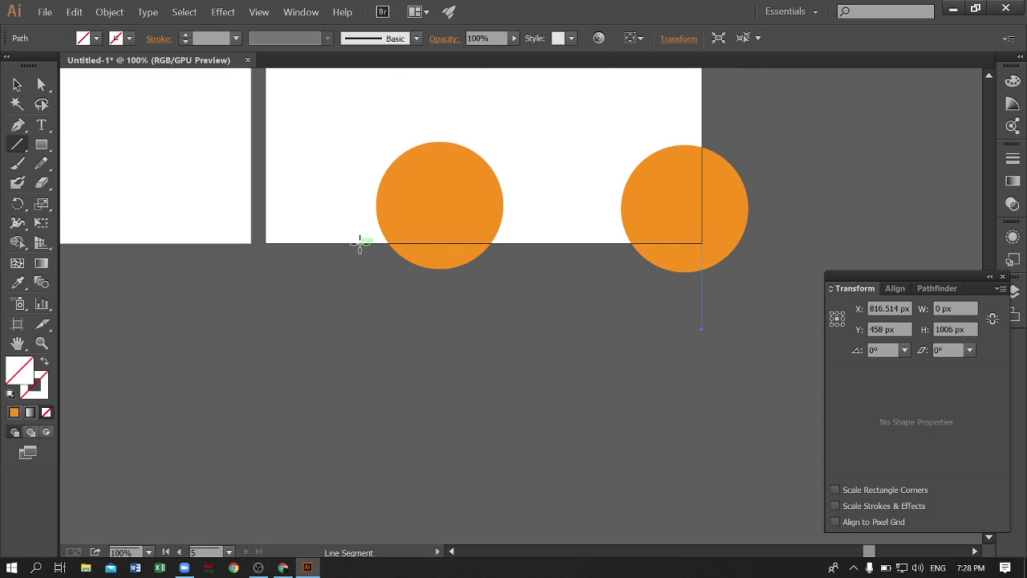
{"action": "left_click_drag", "start_coordinate": [360, 243], "coordinate": [837, 243]}
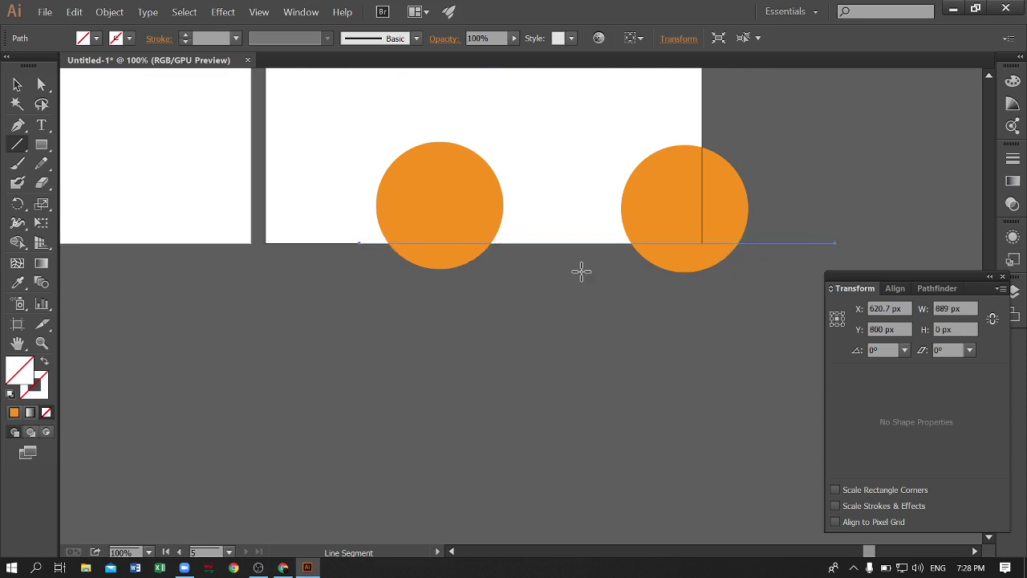
{"action": "scroll", "coordinate": [282, 213], "scroll_direction": "up", "scroll_amount": 3}
{"action": "scroll", "coordinate": [282, 212], "scroll_direction": "up", "scroll_amount": 3}
{"action": "scroll", "coordinate": [282, 213], "scroll_direction": "up", "scroll_amount": 1}
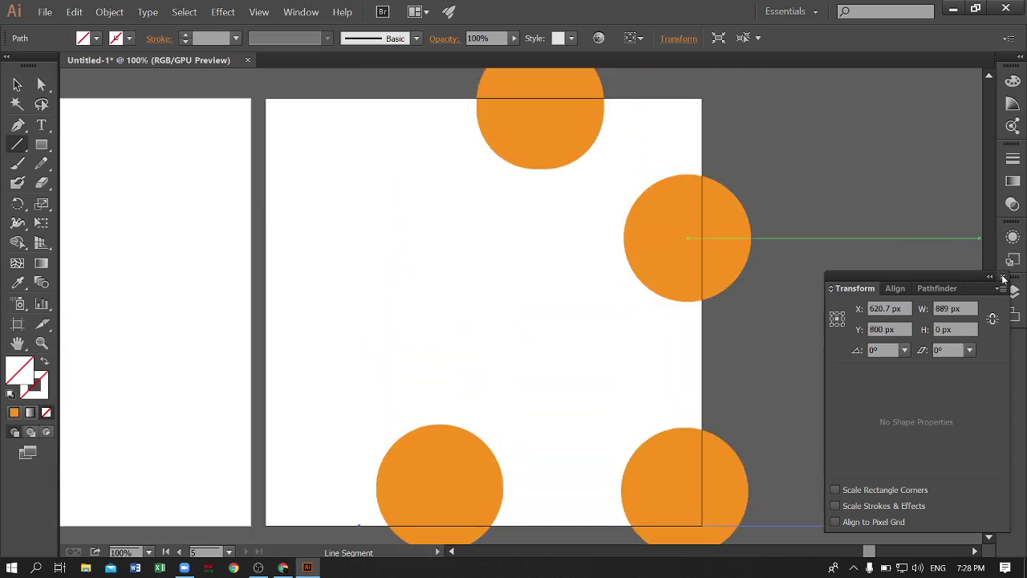
Select the edge lines together with the circles and zoom out to see both artboards
{"action": "left_click", "coordinate": [16, 83]}
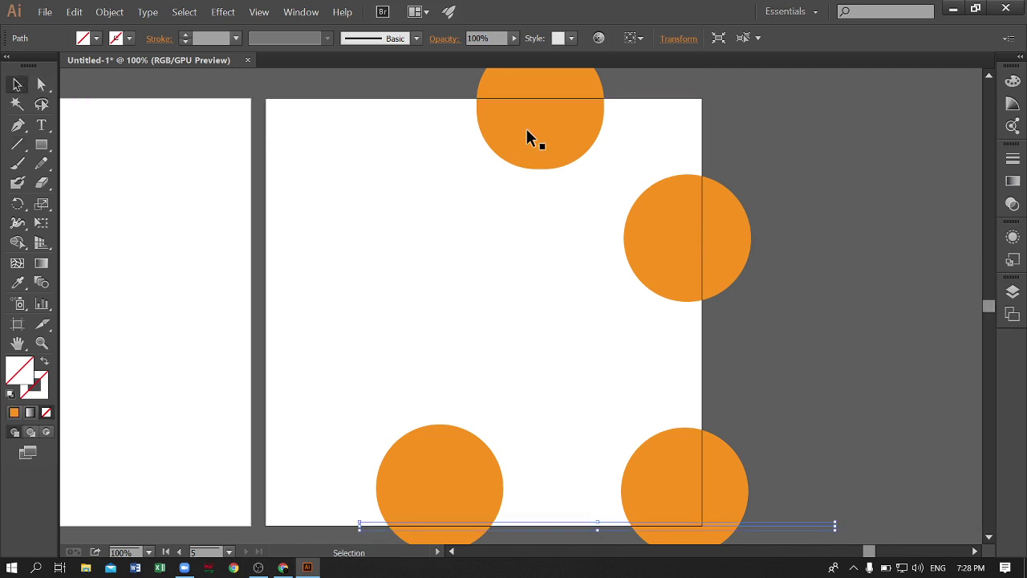
{"action": "scroll", "coordinate": [527, 137], "scroll_direction": "down", "scroll_amount": 1}
{"action": "left_click_drag", "start_coordinate": [396, 75], "coordinate": [772, 530]}
{"action": "scroll", "coordinate": [596, 161], "scroll_direction": "up", "scroll_amount": 2}
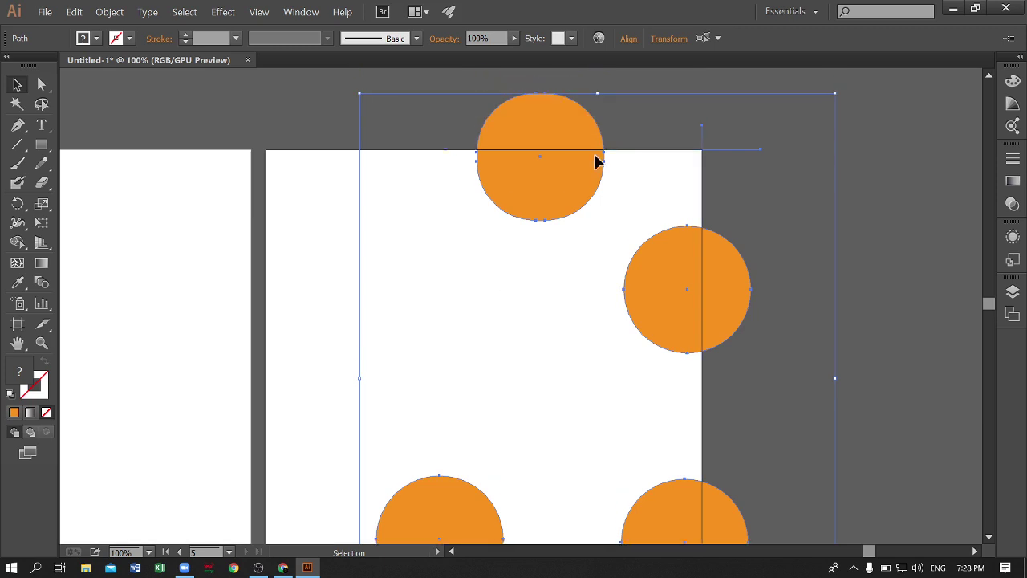
{"action": "scroll", "coordinate": [663, 337], "scroll_direction": "down", "scroll_amount": 3}
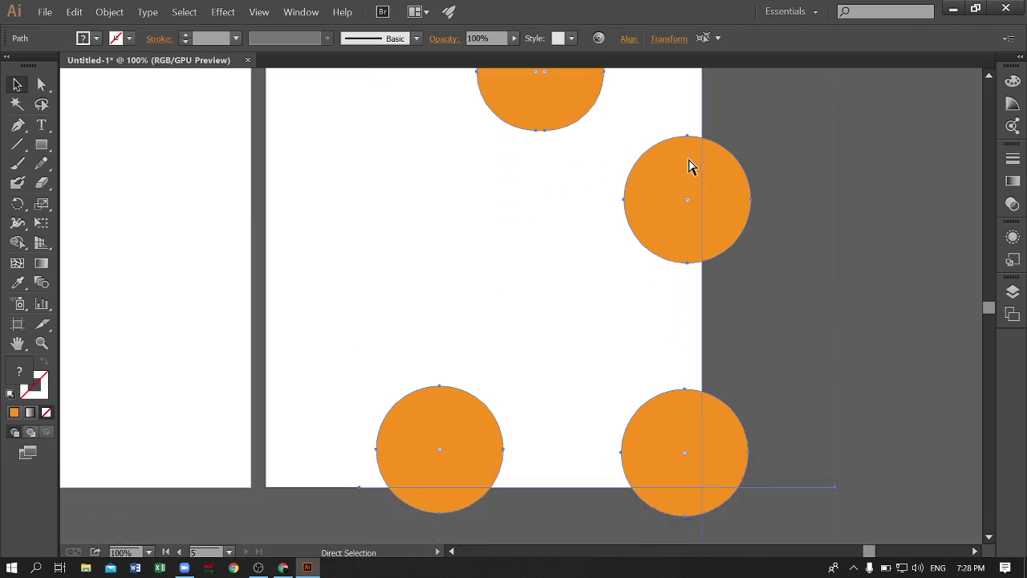
{"action": "key", "text": "ctrl+minus"}
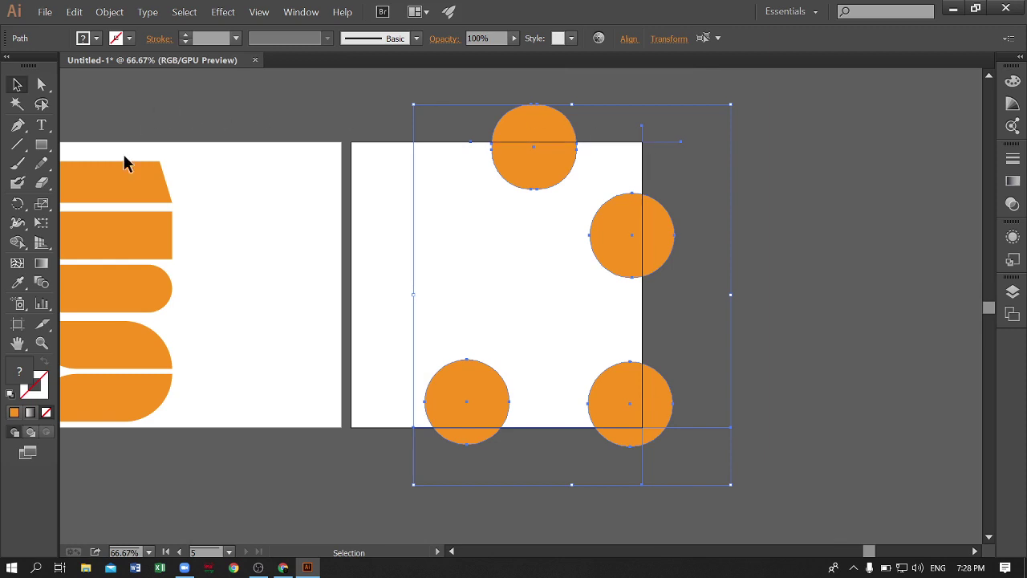
{"action": "left_click", "coordinate": [18, 243]}
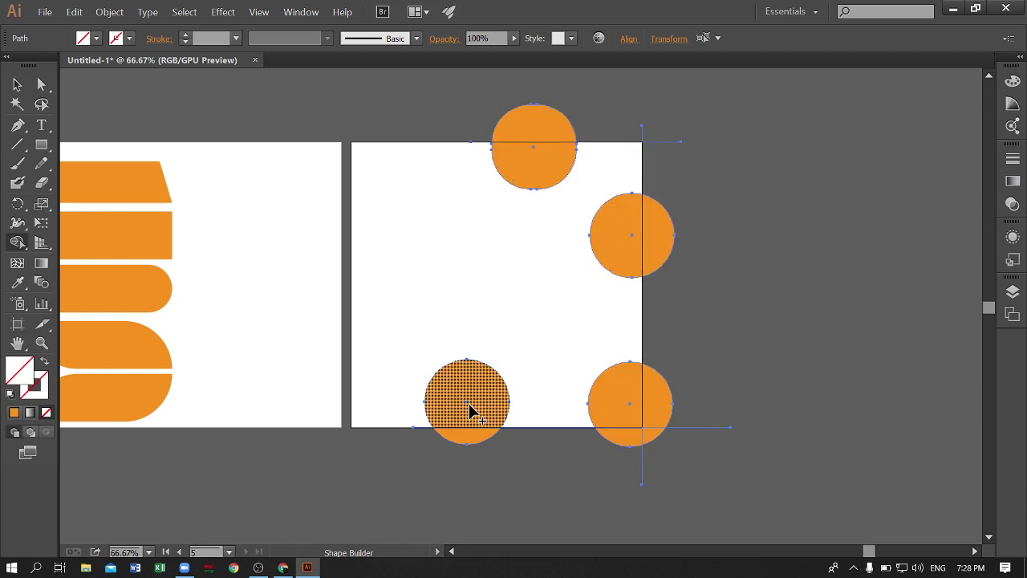
Trim away the four orange circles' portions outside the artboard's top, right and bottom edges
{"action": "left_click", "coordinate": [538, 126], "text": "alt"}
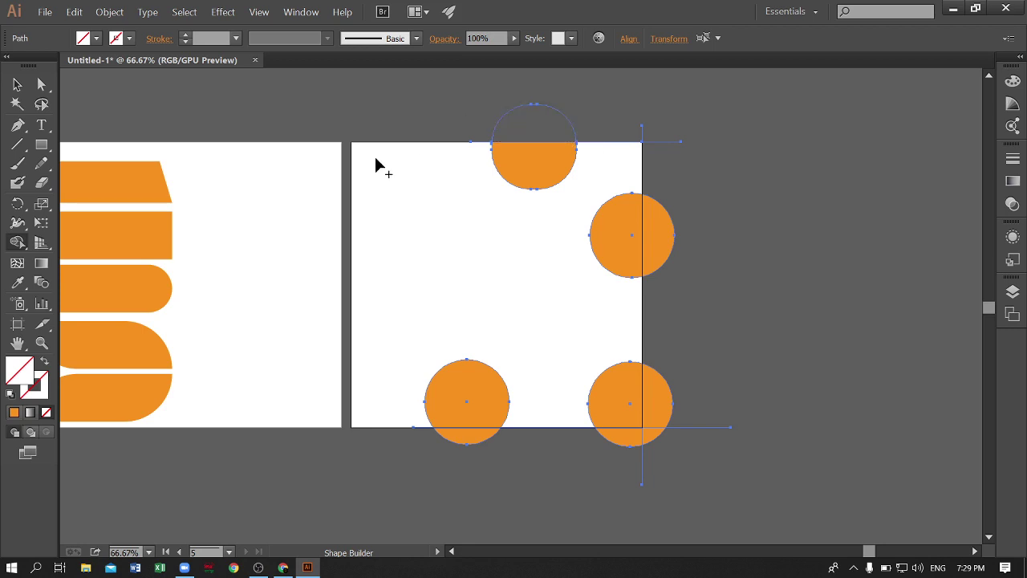
{"action": "double_click", "coordinate": [13, 374]}
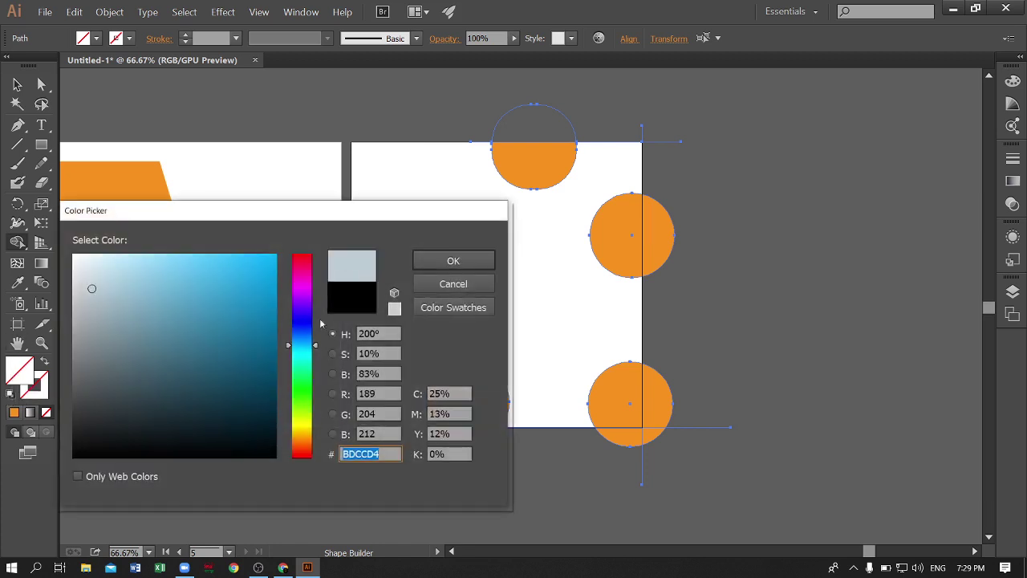
{"action": "left_click", "coordinate": [215, 268]}
{"action": "left_click", "coordinate": [451, 263]}
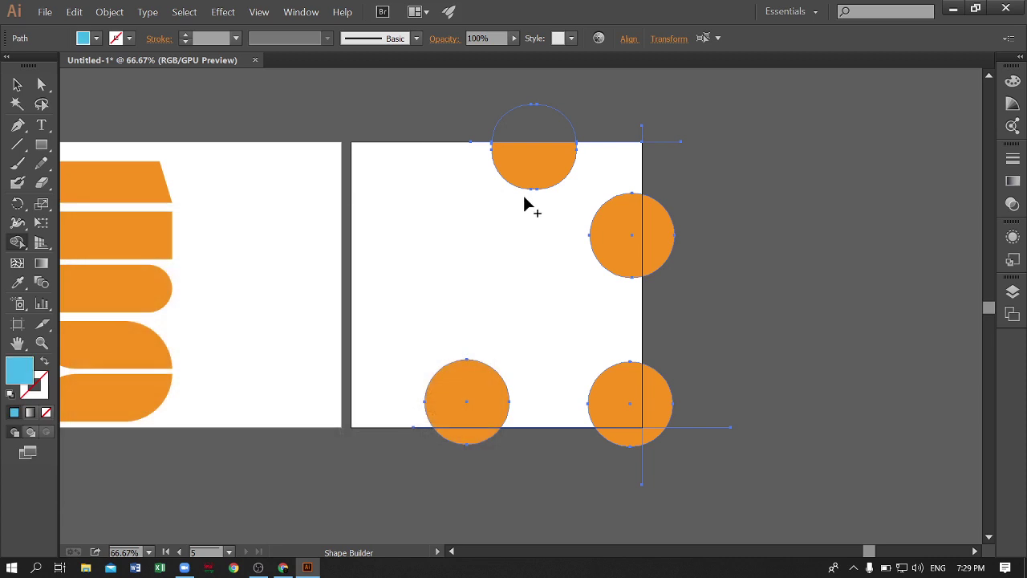
{"action": "left_click", "coordinate": [654, 236]}
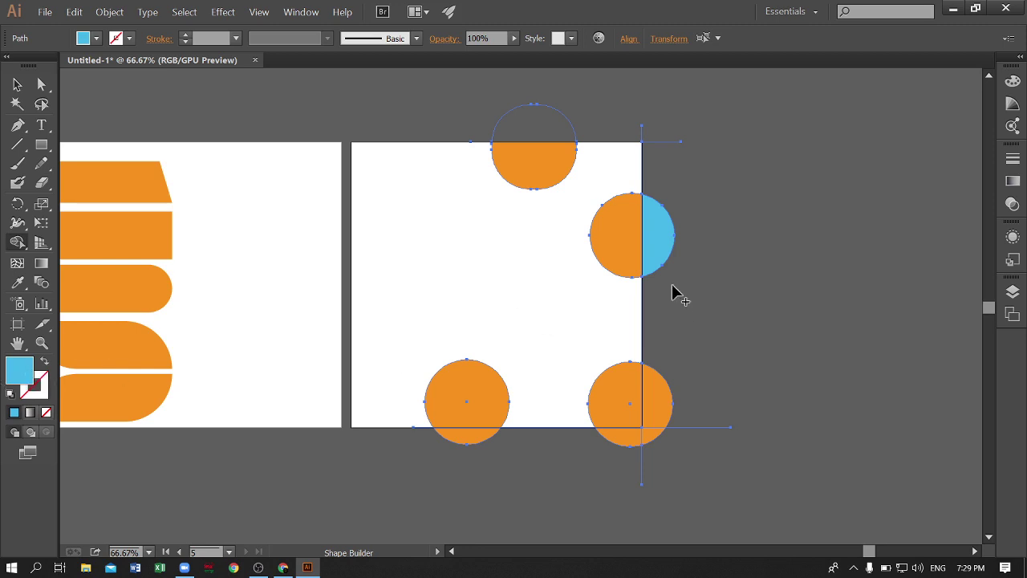
{"action": "left_click", "coordinate": [663, 237], "text": "alt"}
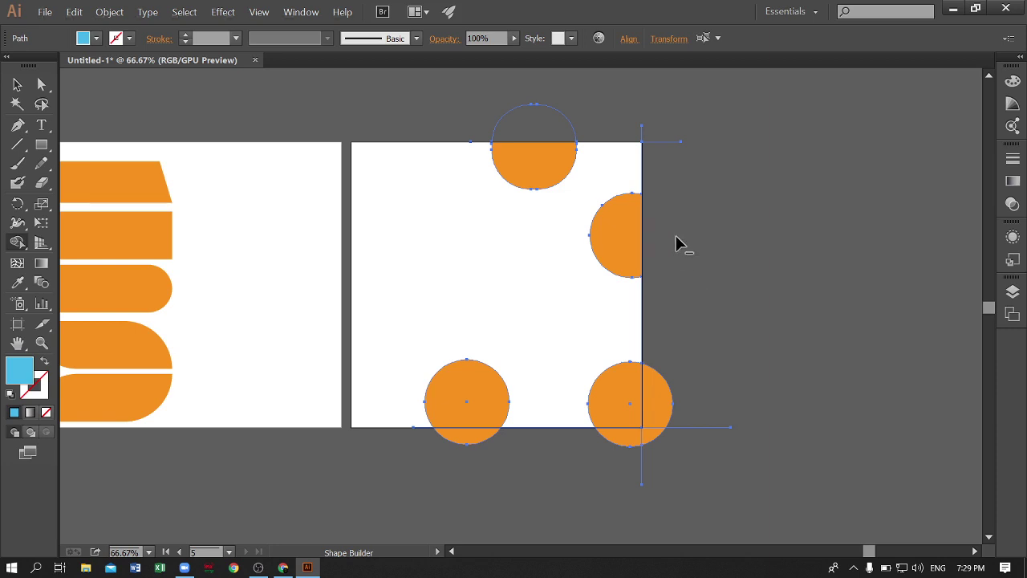
{"action": "left_click", "coordinate": [529, 120], "text": "alt"}
{"action": "left_click", "coordinate": [662, 405], "text": "alt"}
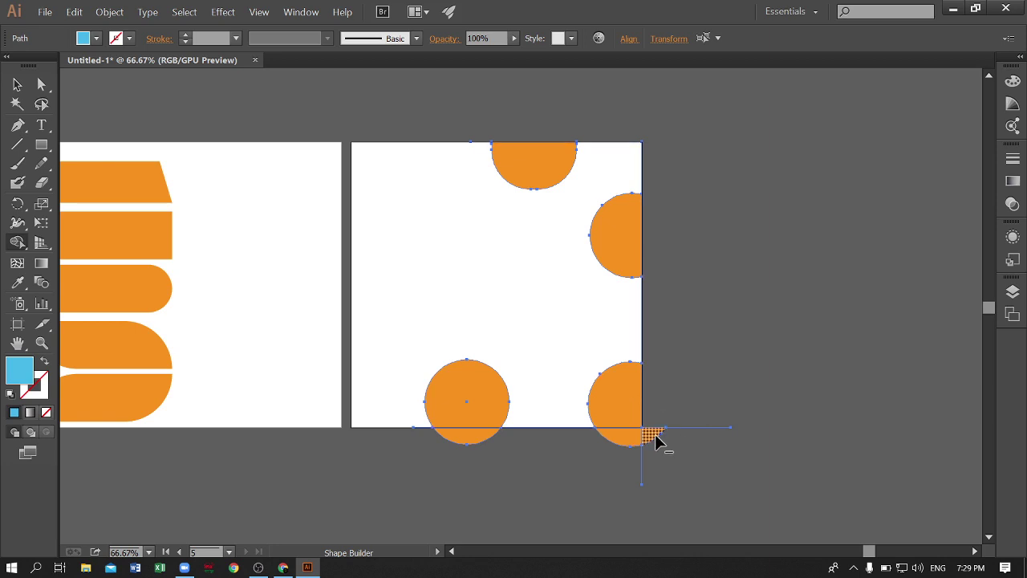
{"action": "left_click", "coordinate": [474, 437], "text": "alt"}
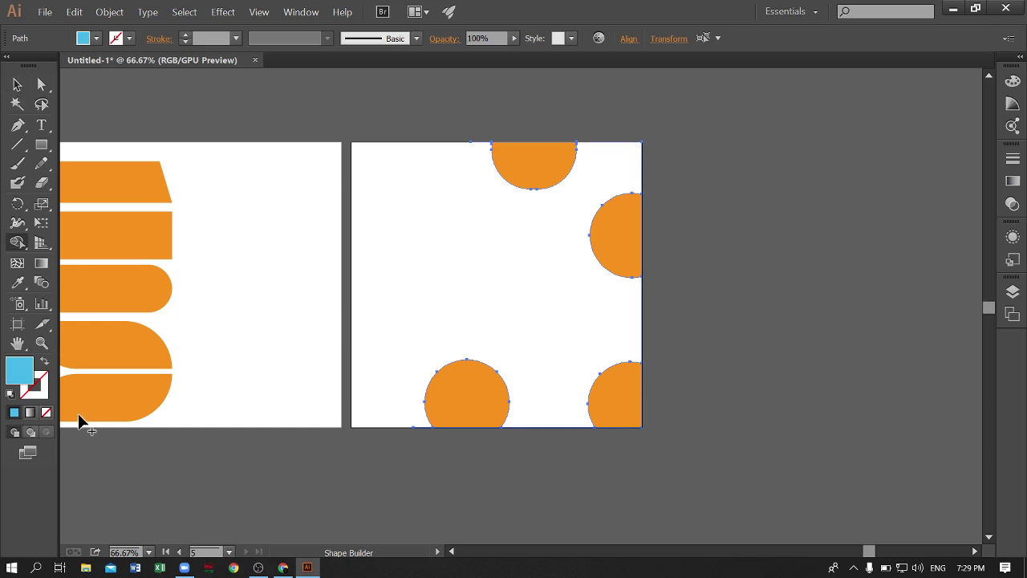
Inspect the leftover stray paths along the artboard's top, right and bottom edges
{"action": "left_click", "coordinate": [17, 84]}
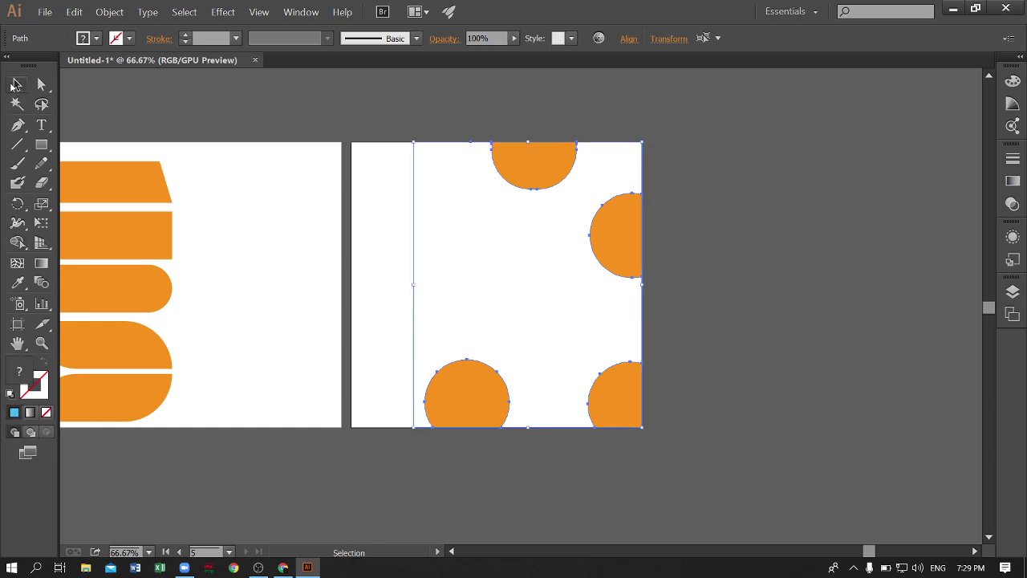
{"action": "left_click", "coordinate": [678, 108]}
{"action": "left_click", "coordinate": [625, 138]}
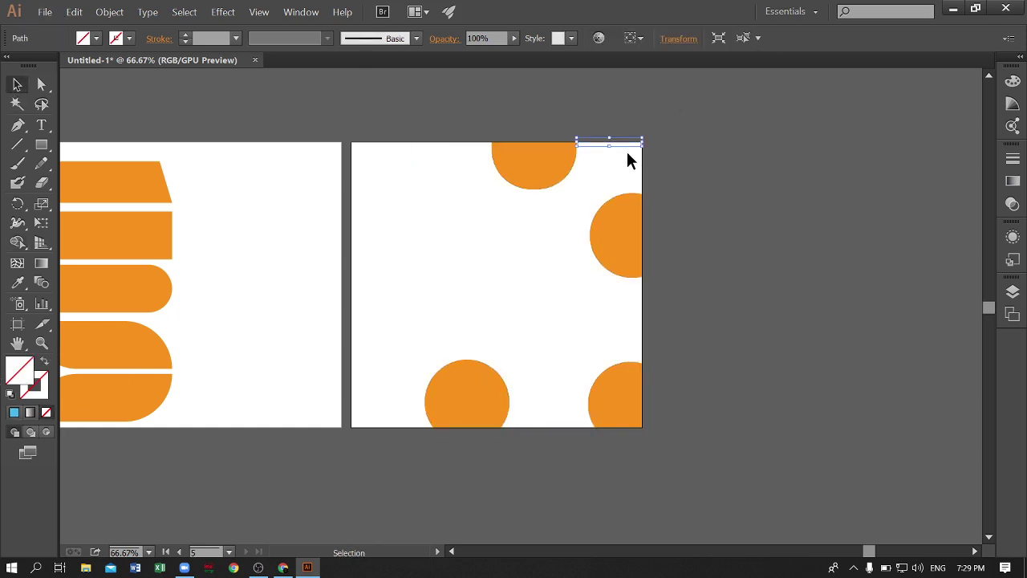
{"action": "left_click", "coordinate": [594, 157]}
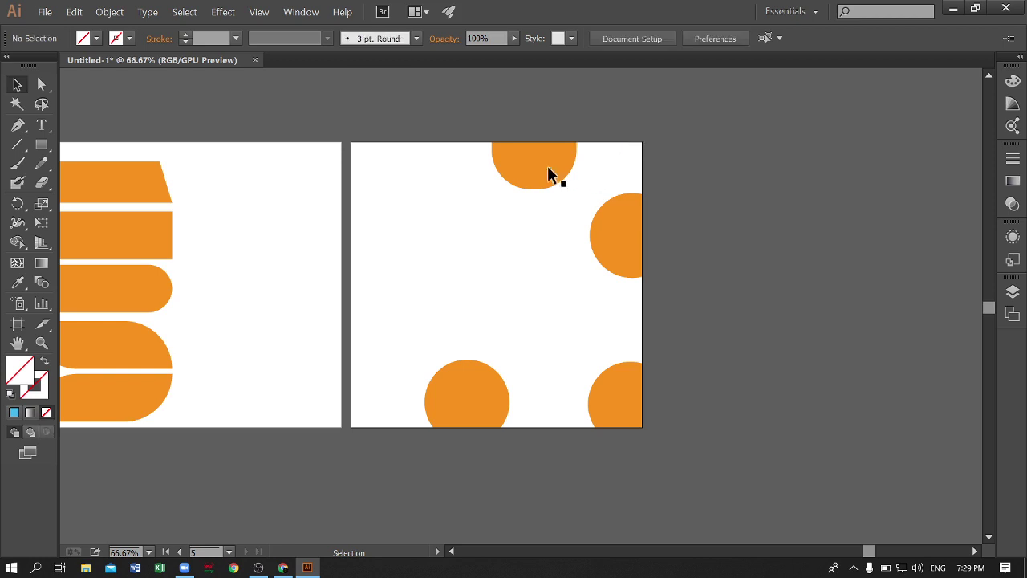
{"action": "left_click", "coordinate": [472, 141]}
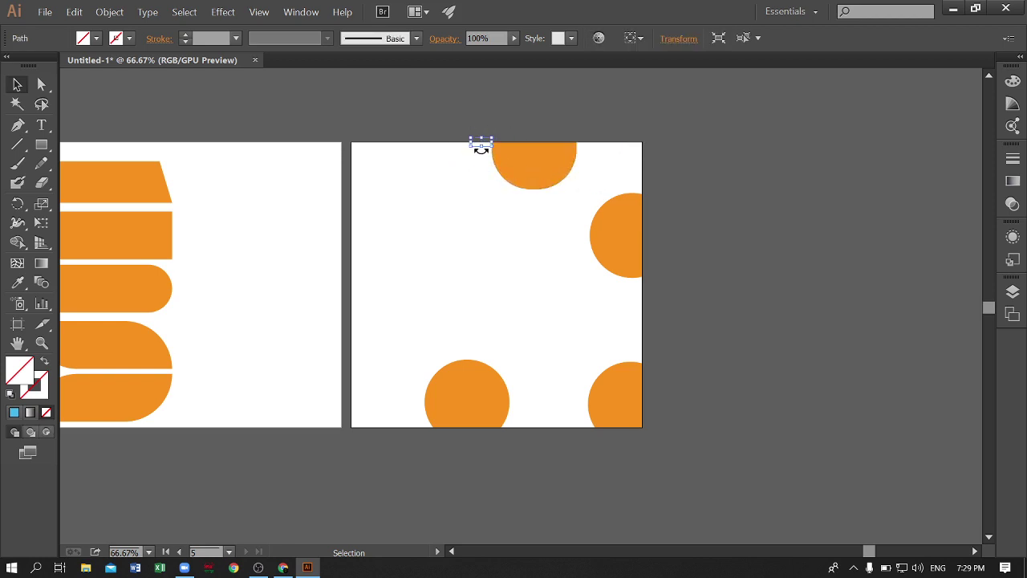
{"action": "left_click", "coordinate": [484, 148]}
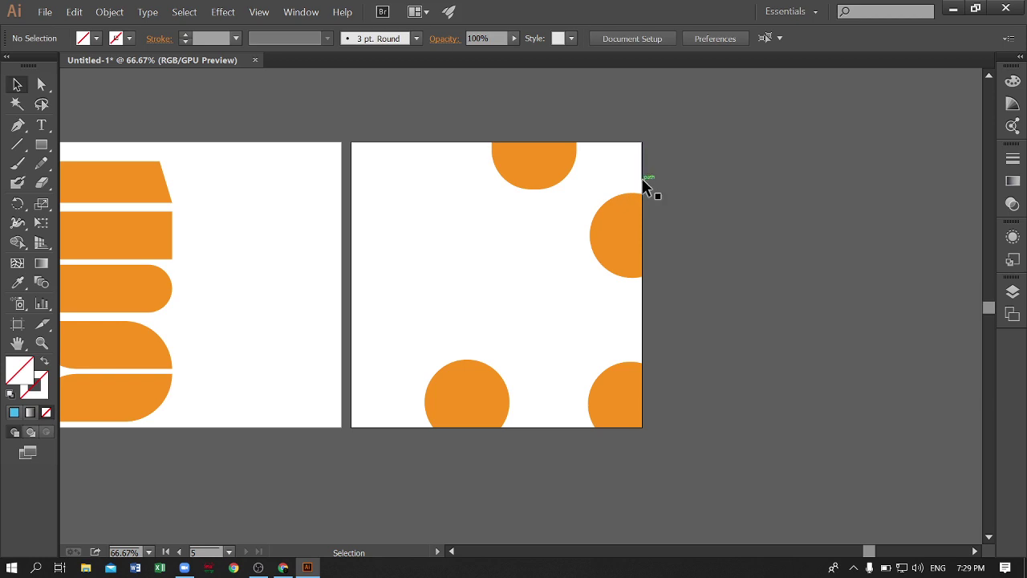
{"action": "left_click", "coordinate": [644, 185]}
{"action": "left_click", "coordinate": [654, 319]}
{"action": "left_click", "coordinate": [644, 297]}
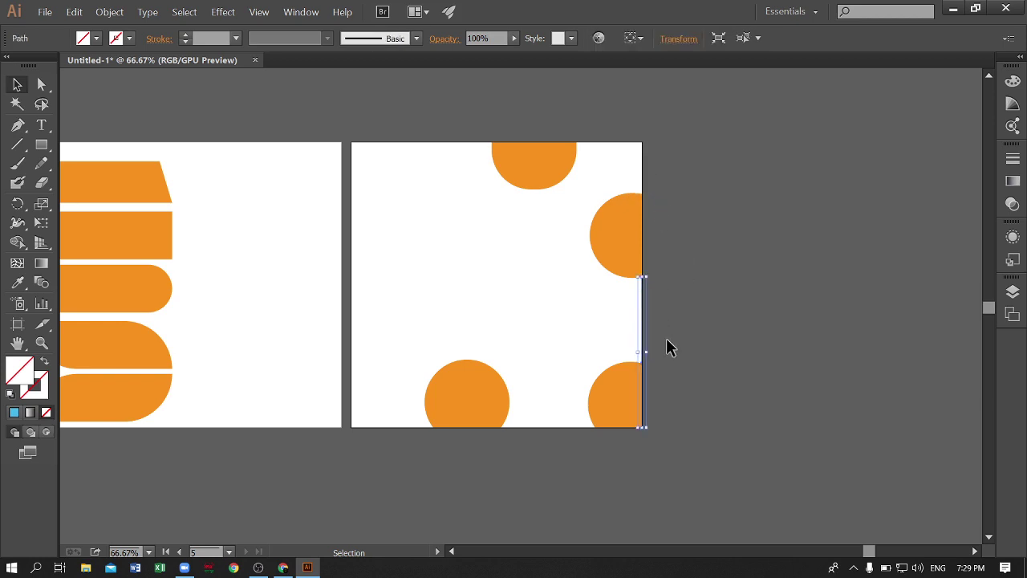
{"action": "left_click", "coordinate": [666, 338]}
{"action": "left_click", "coordinate": [583, 431]}
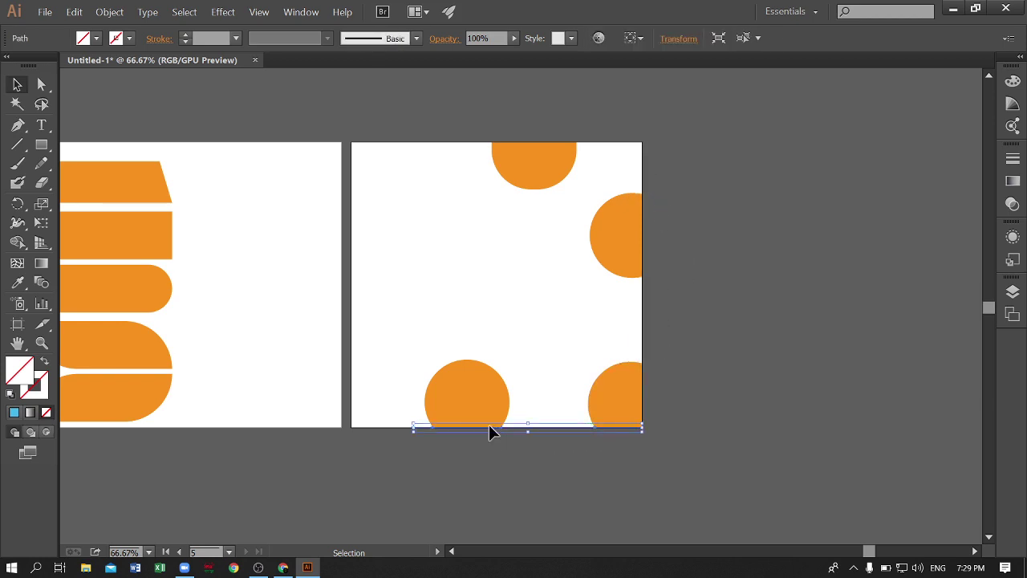
{"action": "left_click", "coordinate": [429, 445]}
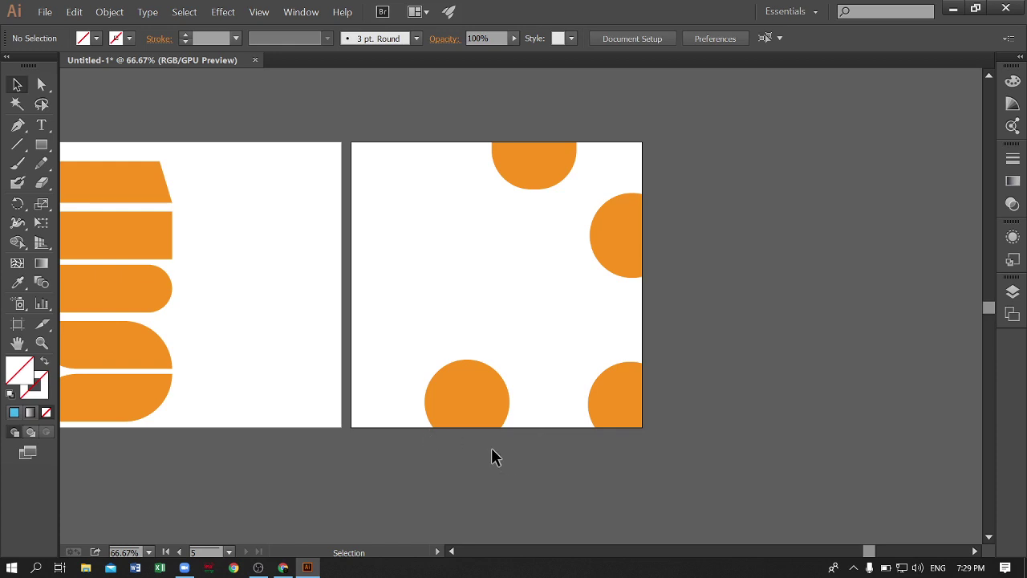
Zoom to 100% and frame the orange-circle artboard up close
{"action": "scroll", "coordinate": [698, 297], "scroll_direction": "up", "scroll_amount": 1}
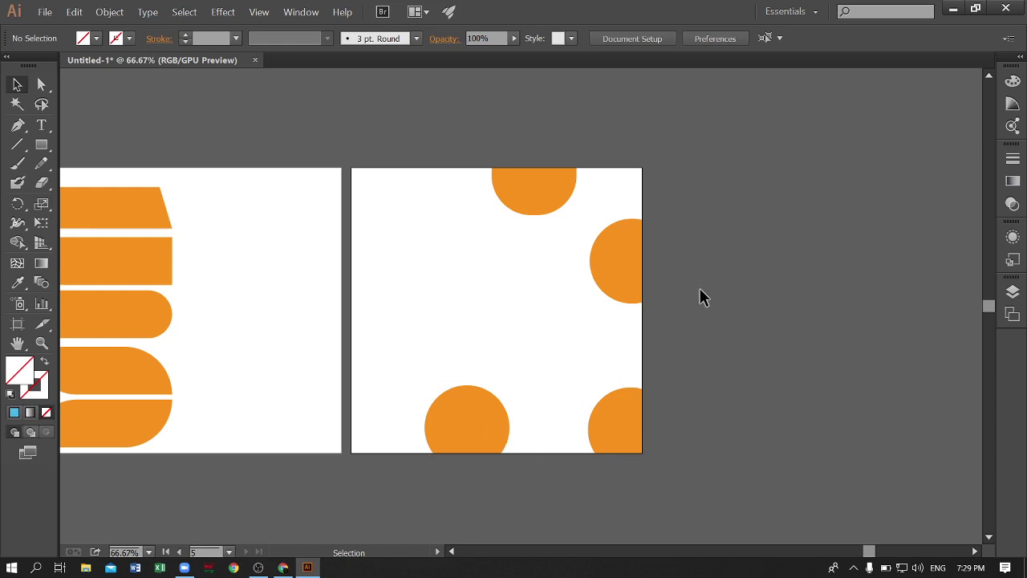
{"action": "key", "text": "ctrl+plus"}
{"action": "scroll", "coordinate": [774, 293], "scroll_direction": "down", "scroll_amount": 1}
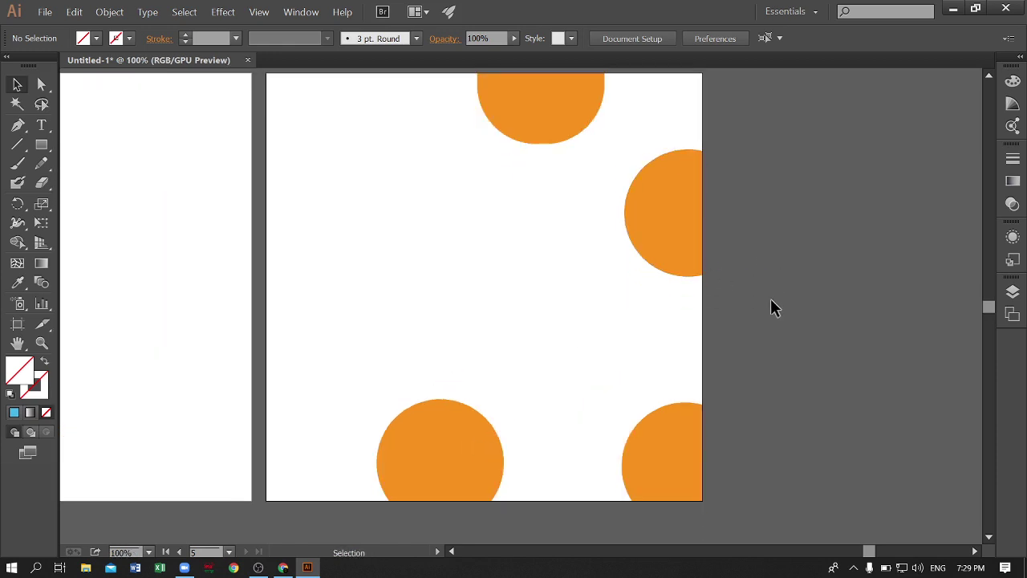
{"action": "scroll", "coordinate": [770, 302], "scroll_direction": "up", "scroll_amount": 1}
{"action": "mouse_move", "coordinate": [527, 280]}
{"action": "left_mouse_down"}
{"action": "mouse_move", "coordinate": [608, 278]}
{"action": "mouse_move", "coordinate": [575, 278]}
{"action": "left_mouse_up"}
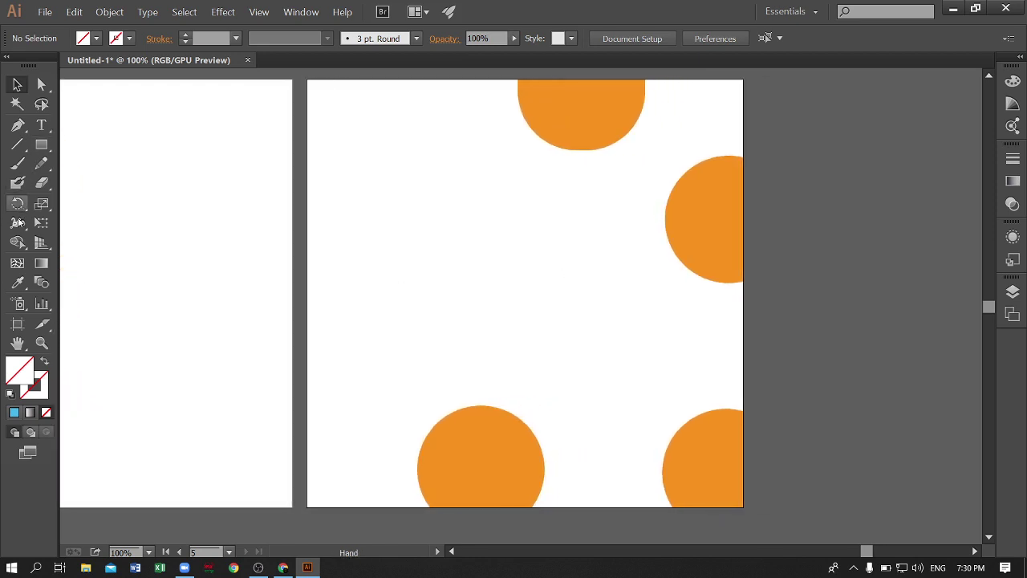
{"action": "left_click", "coordinate": [18, 243]}
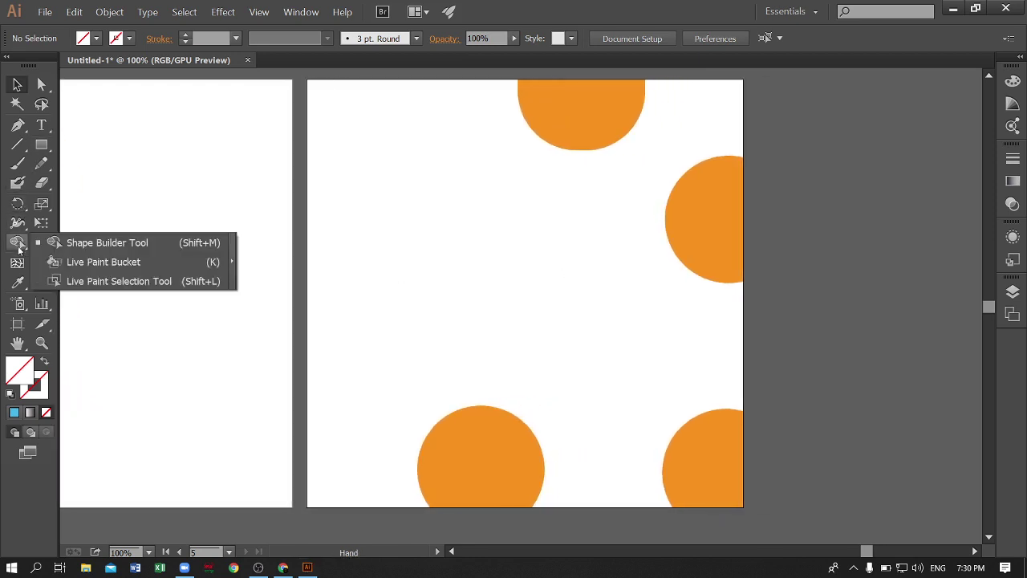
{"action": "left_click", "coordinate": [206, 194]}
{"action": "scroll", "coordinate": [241, 325], "scroll_direction": "down", "scroll_amount": 1}
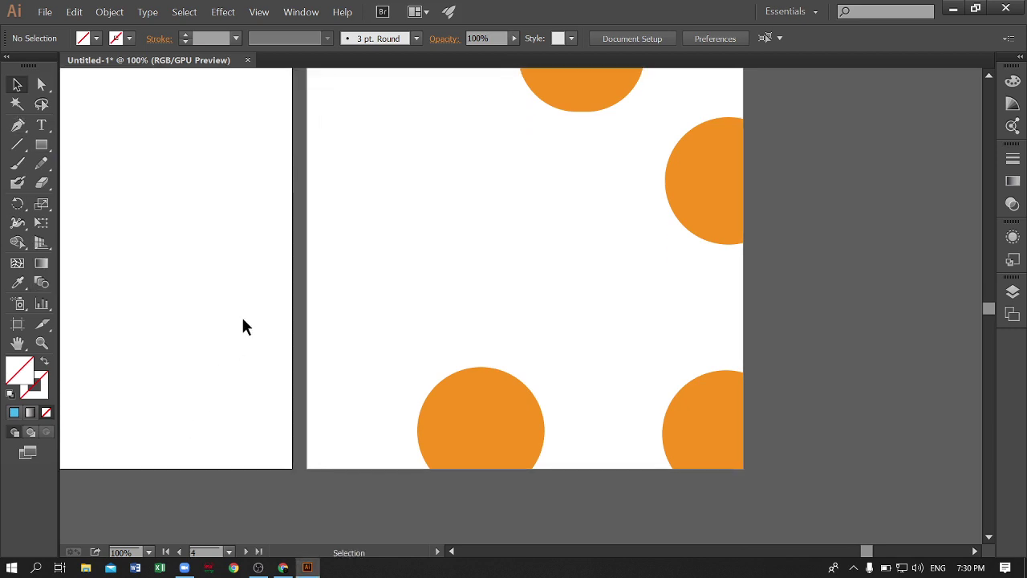
{"action": "scroll", "coordinate": [243, 318], "scroll_direction": "up", "scroll_amount": 1}
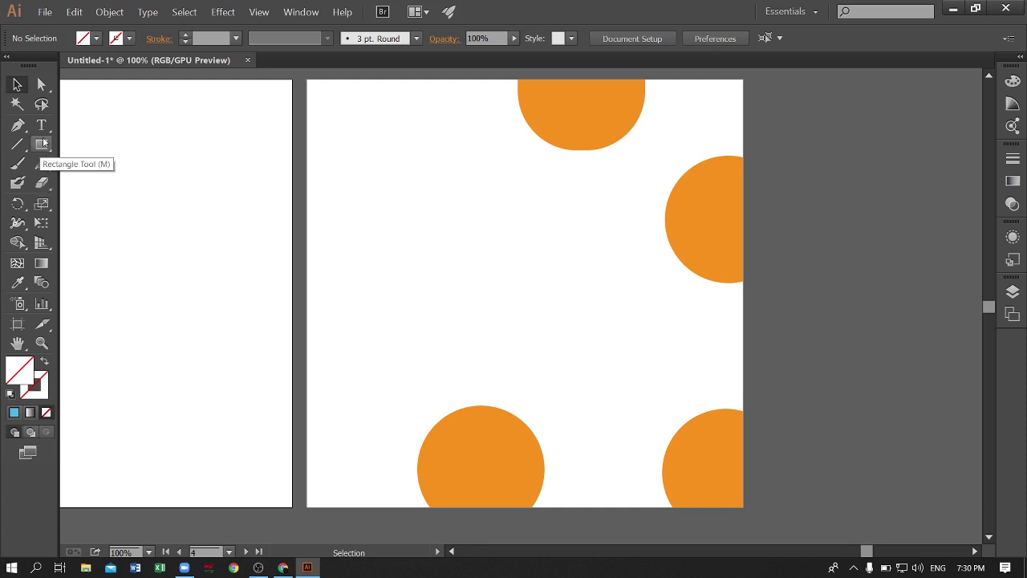
Draw a 100 px square near the artboard's top-left and fill it magenta
{"action": "left_click", "coordinate": [43, 147]}
{"action": "left_click", "coordinate": [85, 144]}
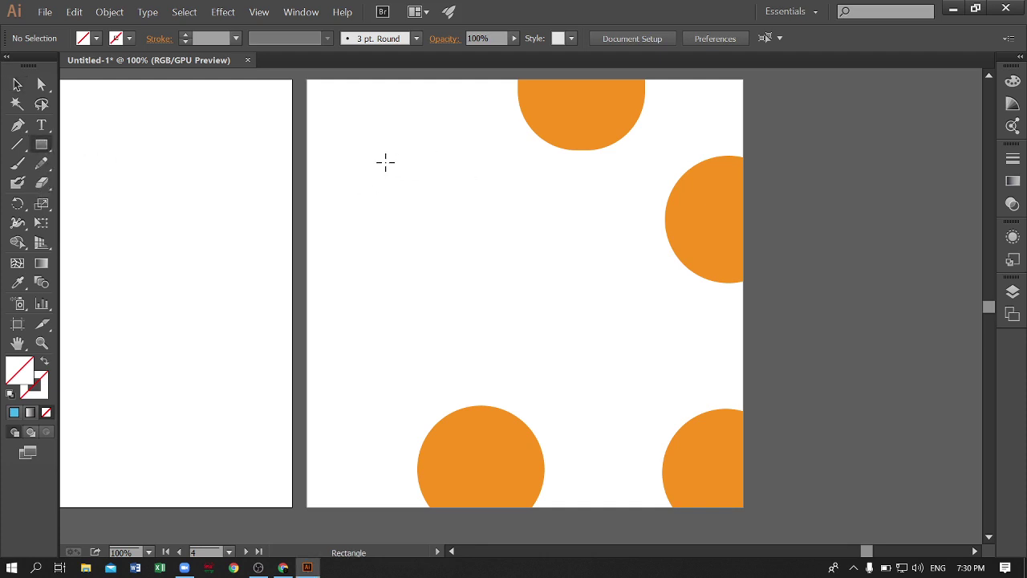
{"action": "mouse_move", "coordinate": [360, 115]}
{"action": "left_mouse_down"}
{"action": "mouse_move", "coordinate": [384, 151]}
{"action": "mouse_move", "coordinate": [405, 158]}
{"action": "left_mouse_up"}
{"action": "left_click", "coordinate": [17, 84]}
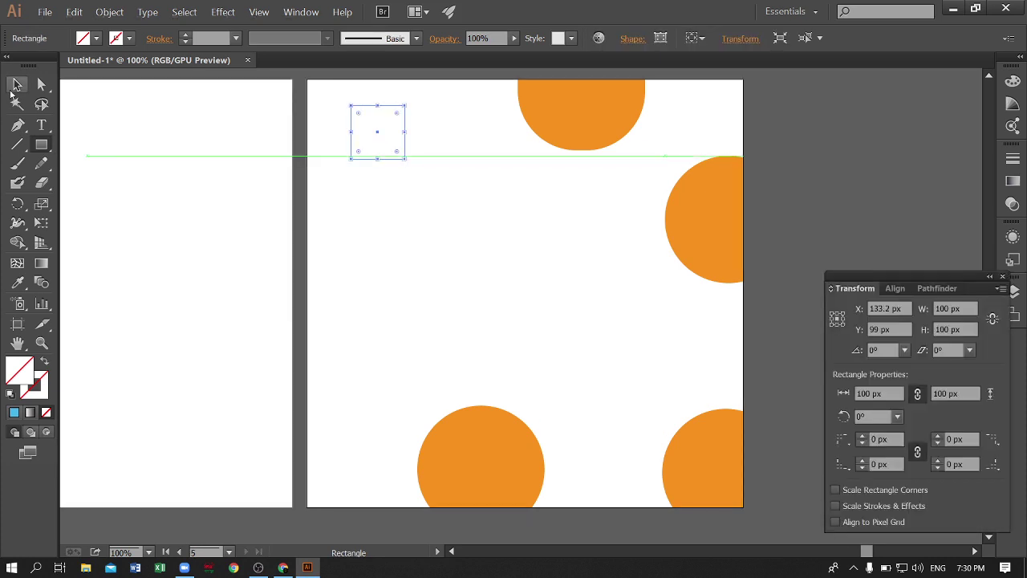
{"action": "left_click", "coordinate": [97, 38]}
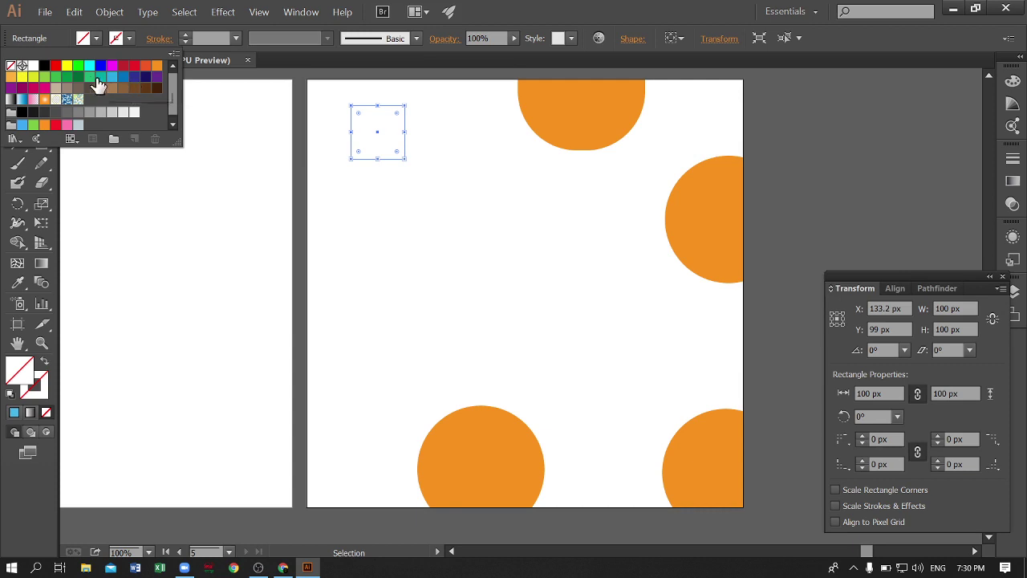
{"action": "left_click", "coordinate": [22, 88]}
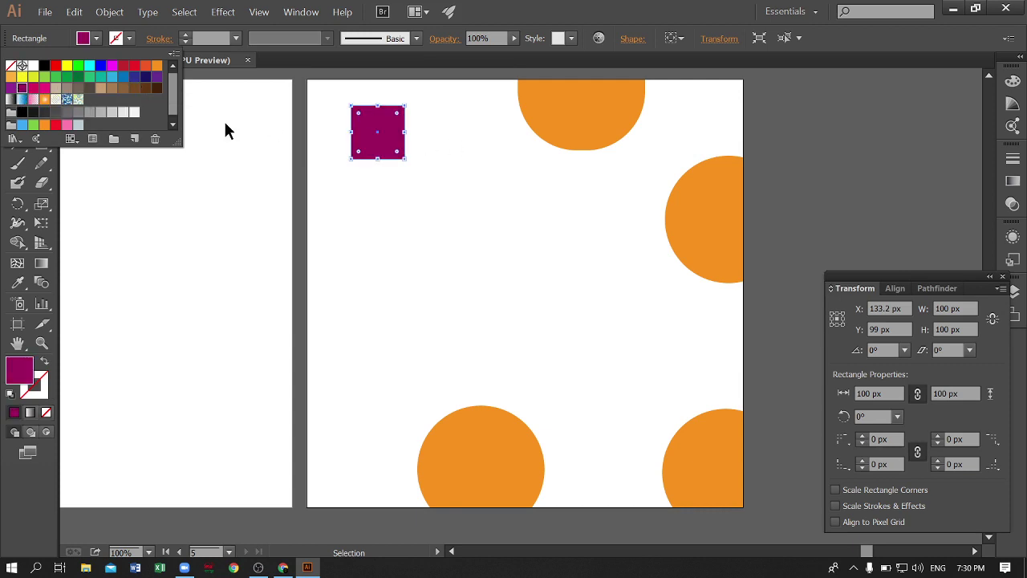
{"action": "left_click", "coordinate": [44, 87]}
{"action": "left_click", "coordinate": [399, 173]}
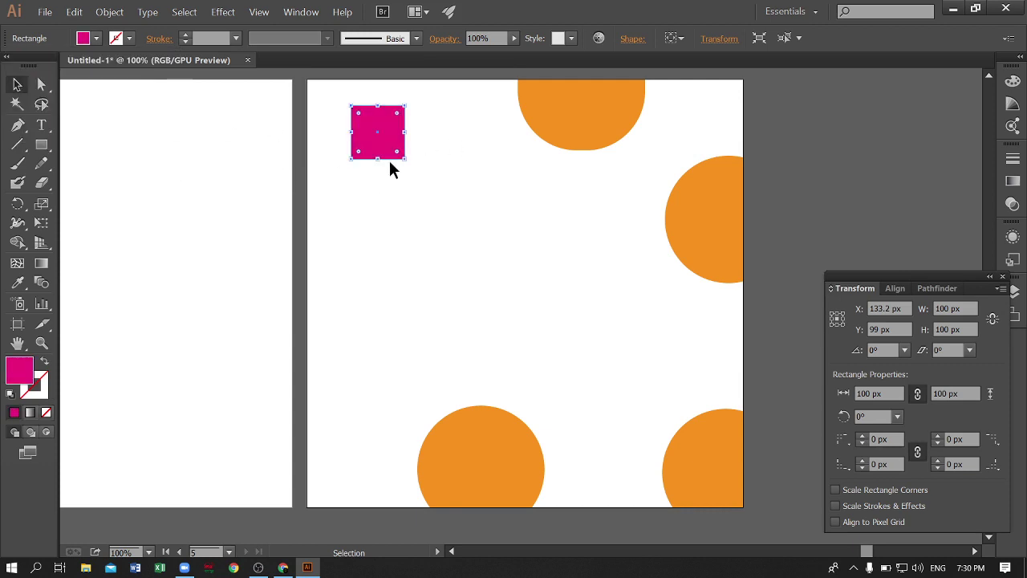
{"action": "left_click", "coordinate": [418, 191]}
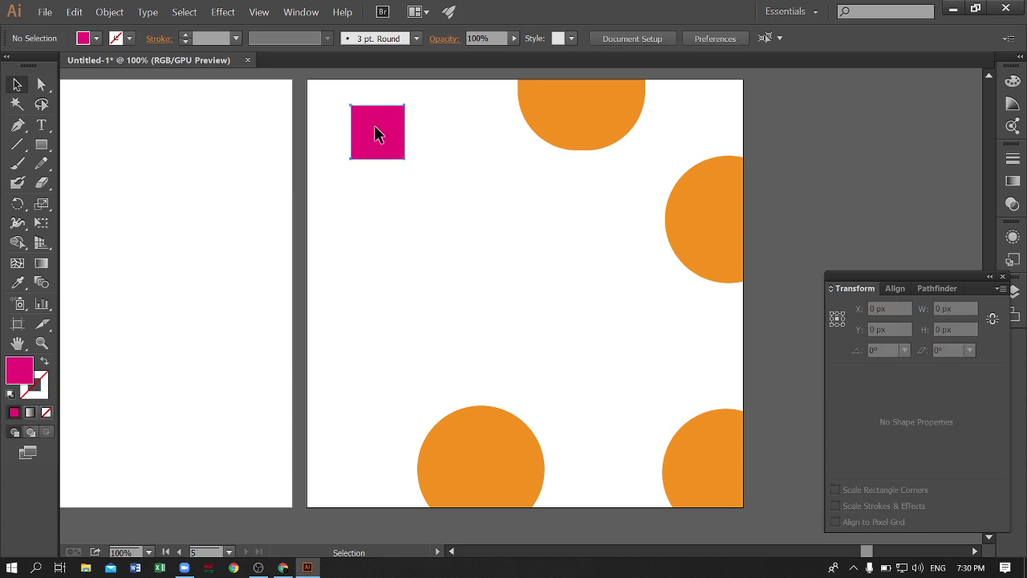
Copy the square down-right and repeat it with Ctrl+D into a diagonal staircase of eight squares
{"action": "left_click_drag", "start_coordinate": [375, 127], "coordinate": [396, 159]}
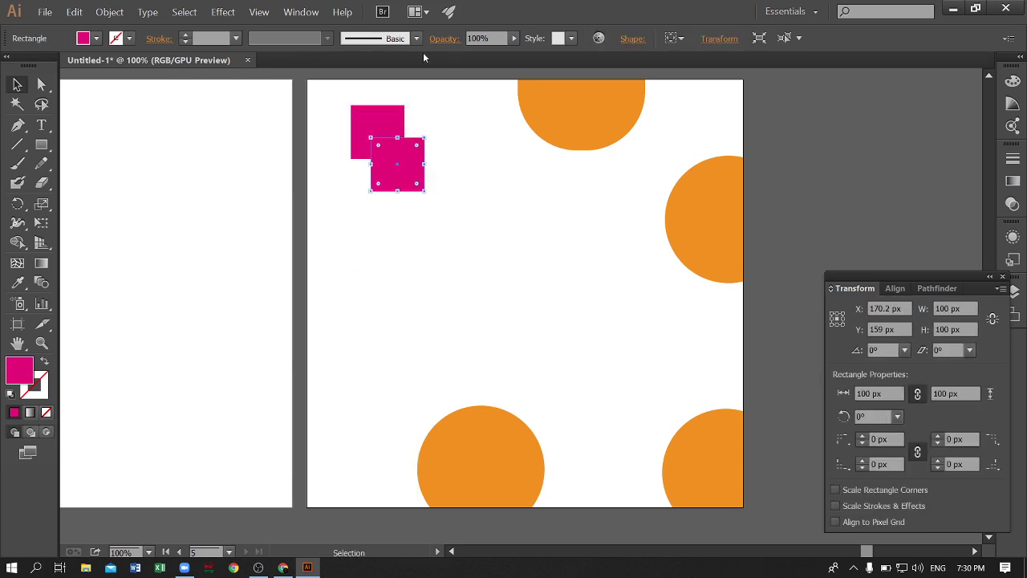
{"action": "key", "text": "ctrl+d"}
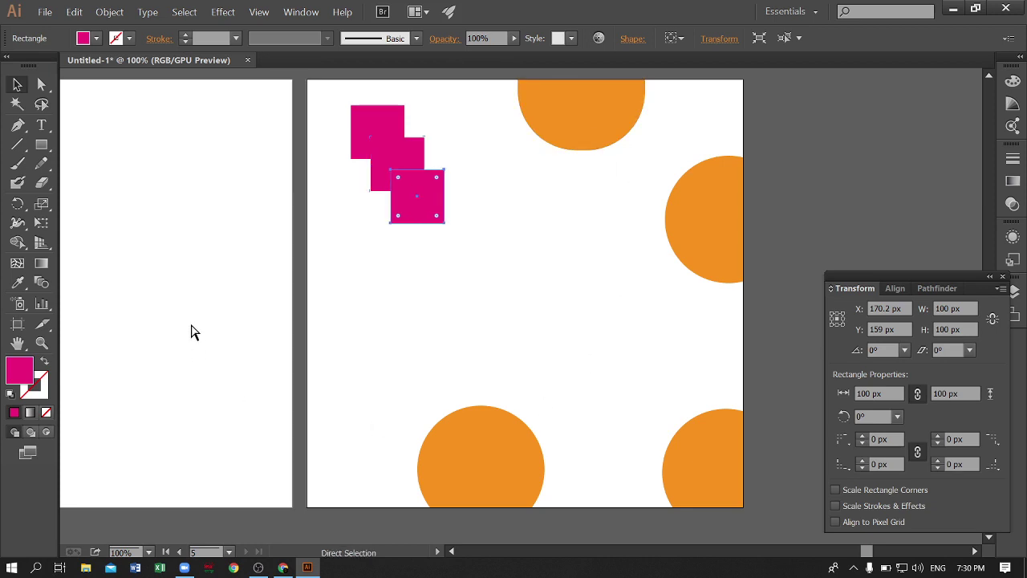
{"action": "key", "text": "ctrl+d"}
{"action": "key", "text": "ctrl+d"}
{"action": "key", "text": "ctrl+d"}
{"action": "key", "text": "ctrl+d"}
{"action": "key", "text": "ctrl+d"}
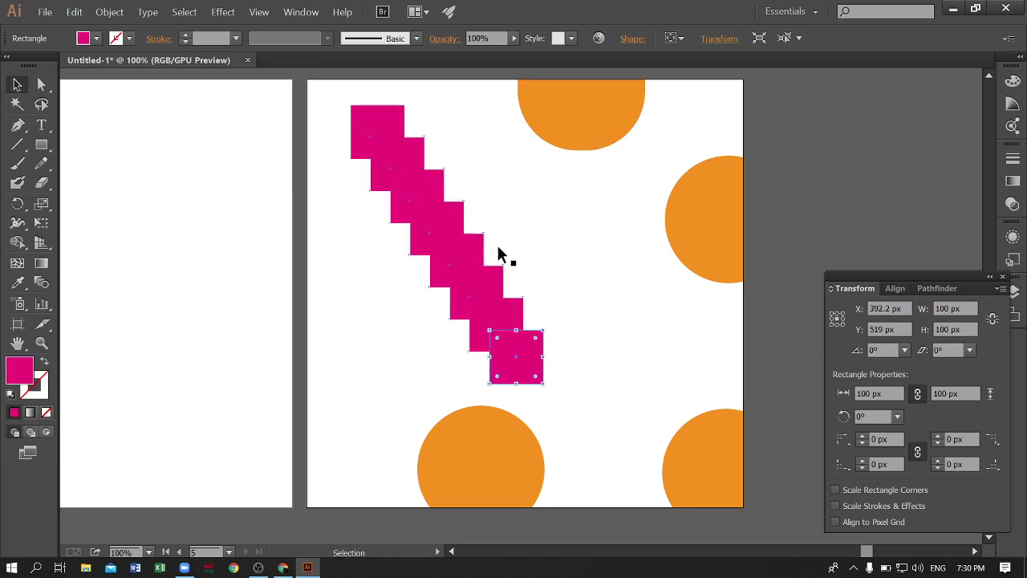
{"action": "left_click", "coordinate": [562, 316]}
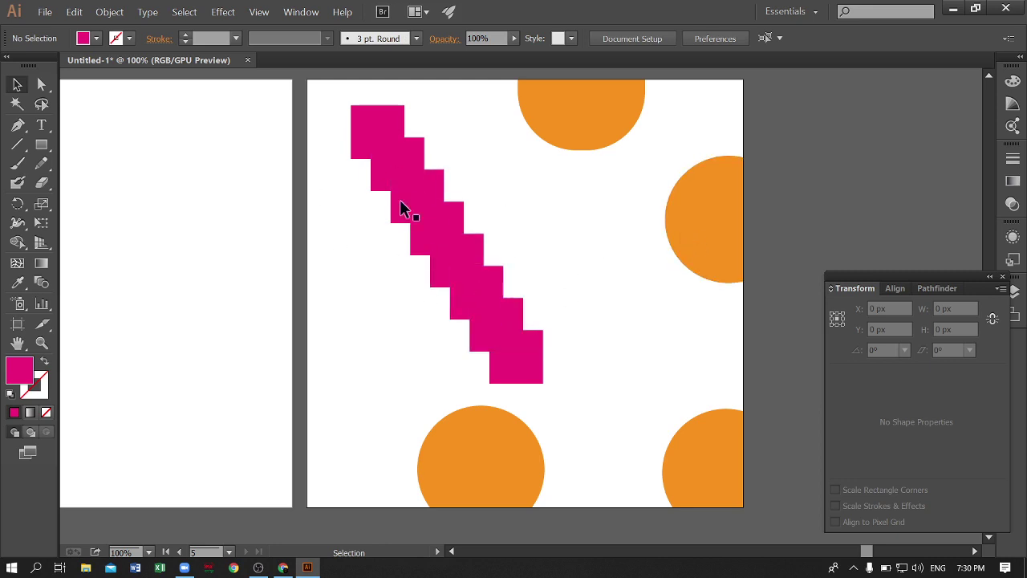
{"action": "left_click_drag", "start_coordinate": [444, 227], "coordinate": [496, 325]}
{"action": "left_click_drag", "start_coordinate": [659, 229], "coordinate": [683, 362]}
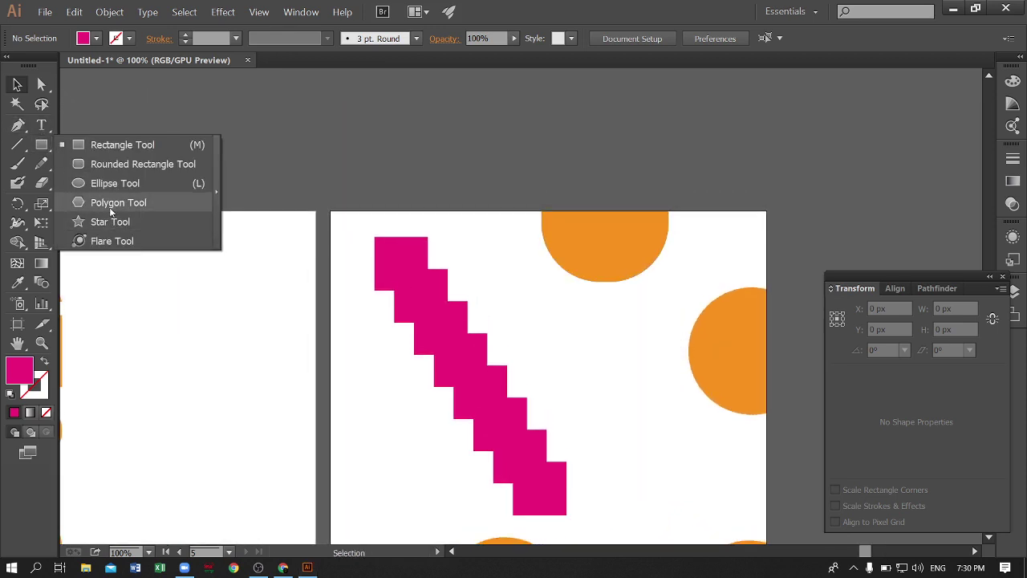
{"action": "key", "text": "l"}
{"action": "mouse_move", "coordinate": [272, 134]}
{"action": "left_mouse_down"}
{"action": "mouse_move", "coordinate": [317, 179]}
{"action": "mouse_move", "coordinate": [374, 167]}
{"action": "left_mouse_up"}
{"action": "left_click", "coordinate": [19, 83]}
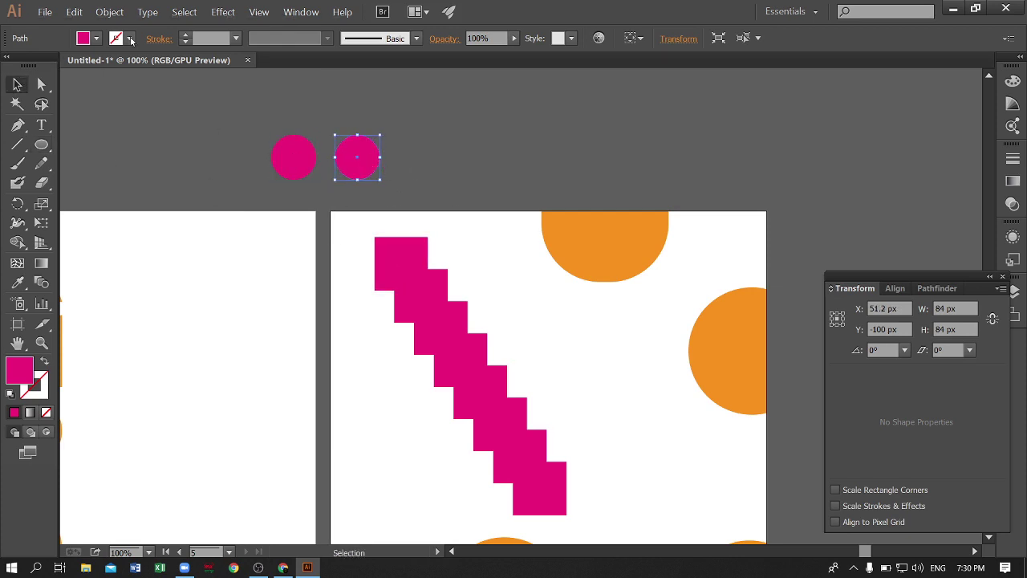
{"action": "key", "text": "ctrl+d"}
{"action": "key", "text": "ctrl+d"}
{"action": "key", "text": "ctrl+d"}
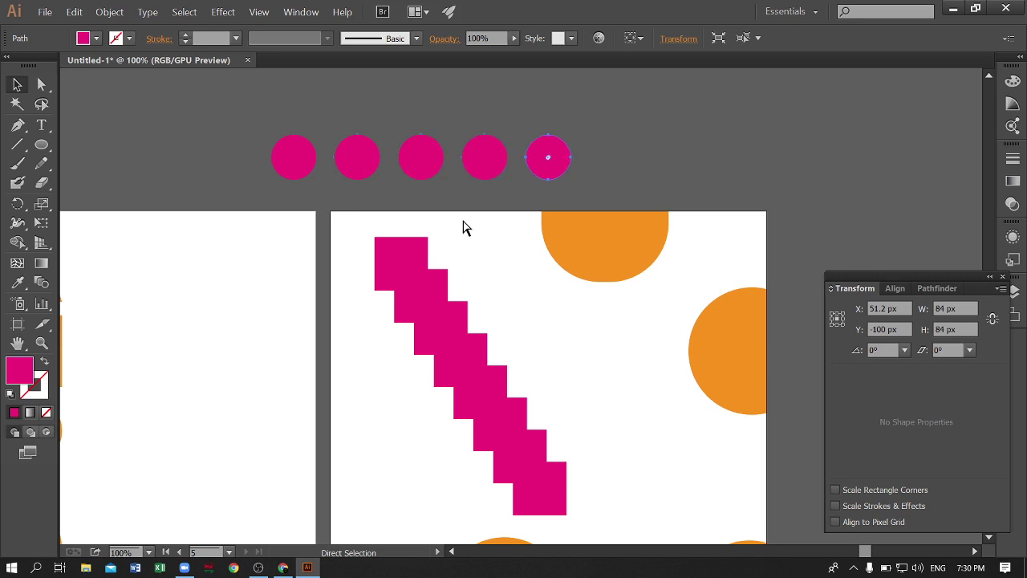
{"action": "key", "text": "ctrl+d"}
{"action": "key", "text": "ctrl+d"}
{"action": "key", "text": "ctrl+d"}
{"action": "key", "text": "ctrl+d"}
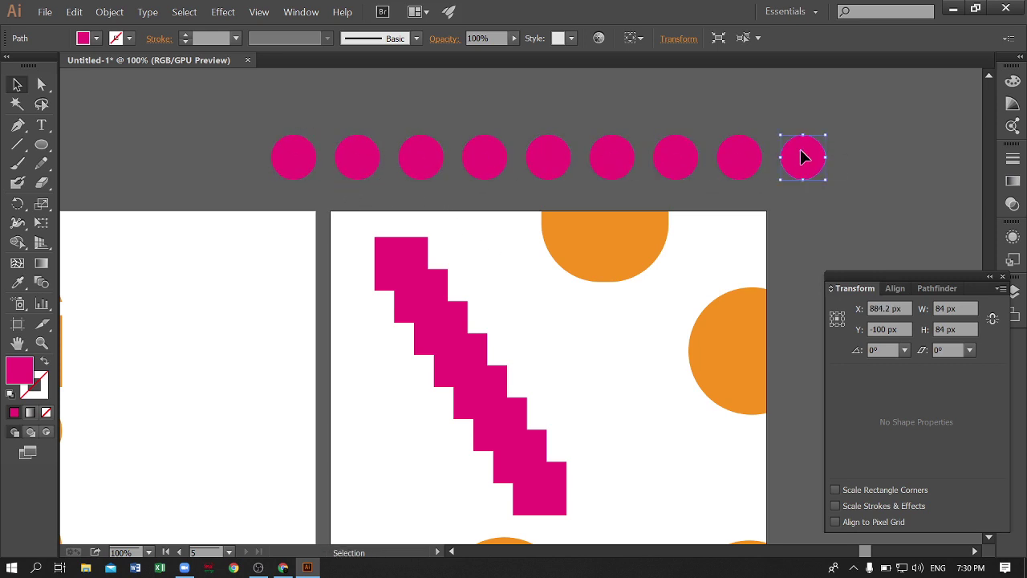
{"action": "mouse_move", "coordinate": [296, 266]}
{"action": "left_mouse_down"}
{"action": "mouse_move", "coordinate": [580, 172]}
{"action": "mouse_move", "coordinate": [298, 277]}
{"action": "left_mouse_up"}
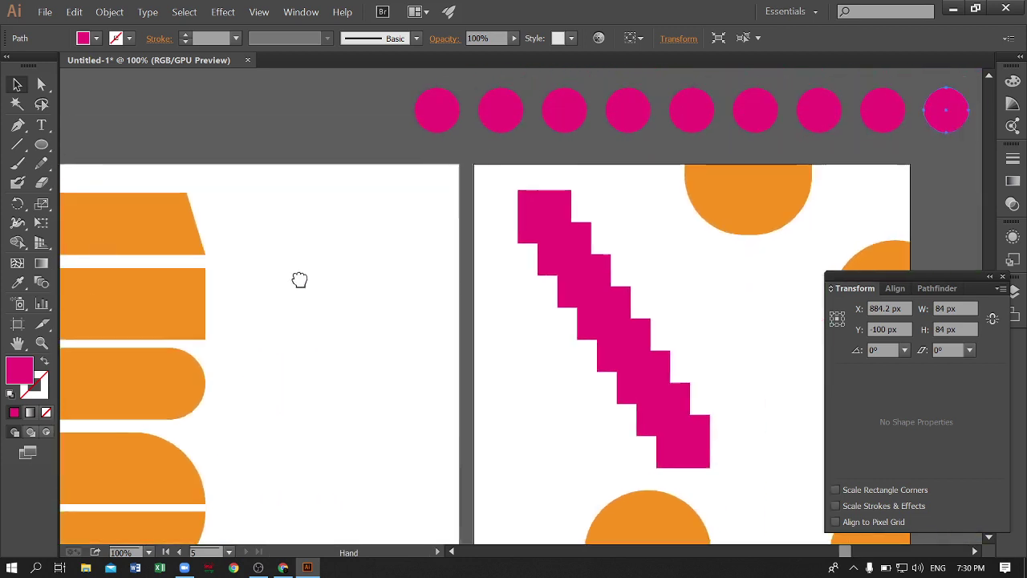
{"action": "left_click_drag", "start_coordinate": [283, 128], "coordinate": [937, 160]}
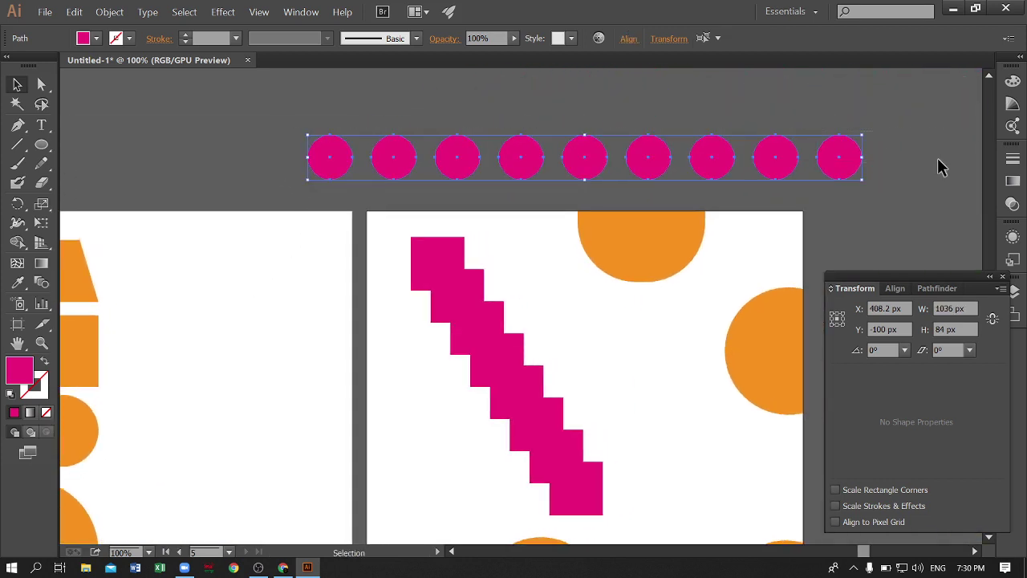
{"action": "key", "text": "Delete"}
{"action": "left_click_drag", "start_coordinate": [602, 355], "coordinate": [523, 213]}
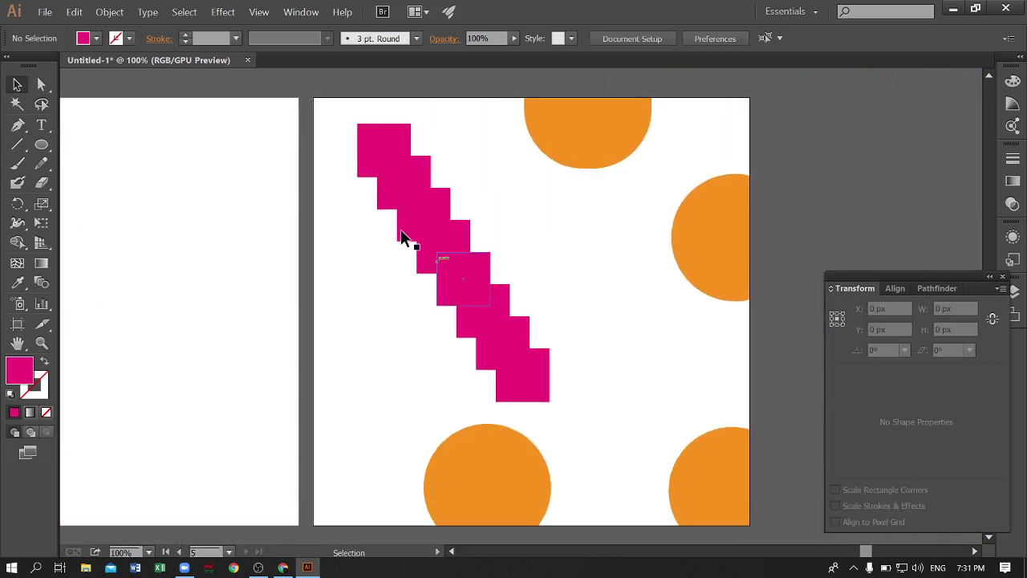
{"action": "left_click_drag", "start_coordinate": [425, 203], "coordinate": [426, 203]}
Select all magenta squares and delete each of the seven overlaps with the Shape Builder
{"action": "left_click_drag", "start_coordinate": [491, 398], "coordinate": [329, 138]}
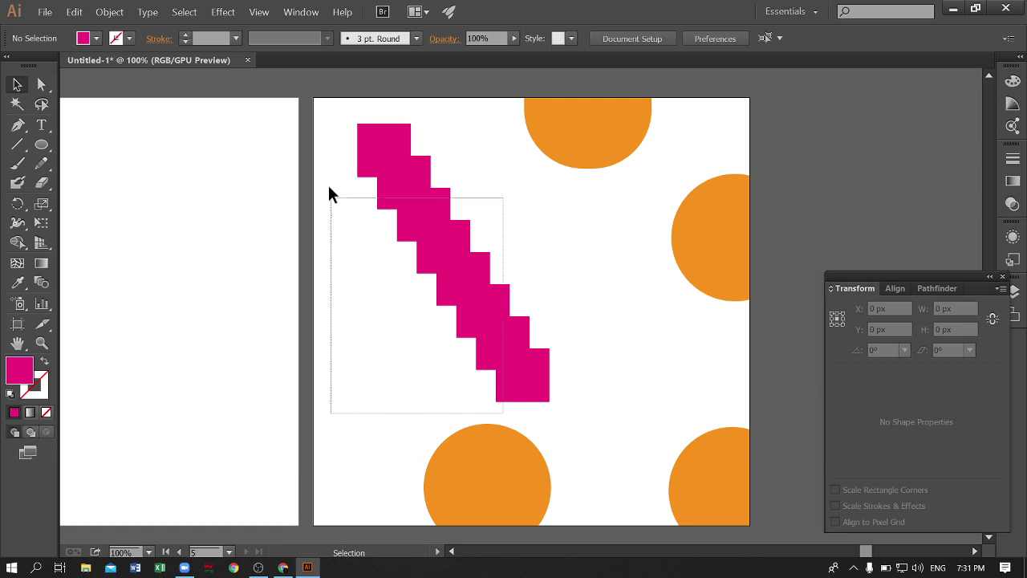
{"action": "left_click", "coordinate": [18, 242]}
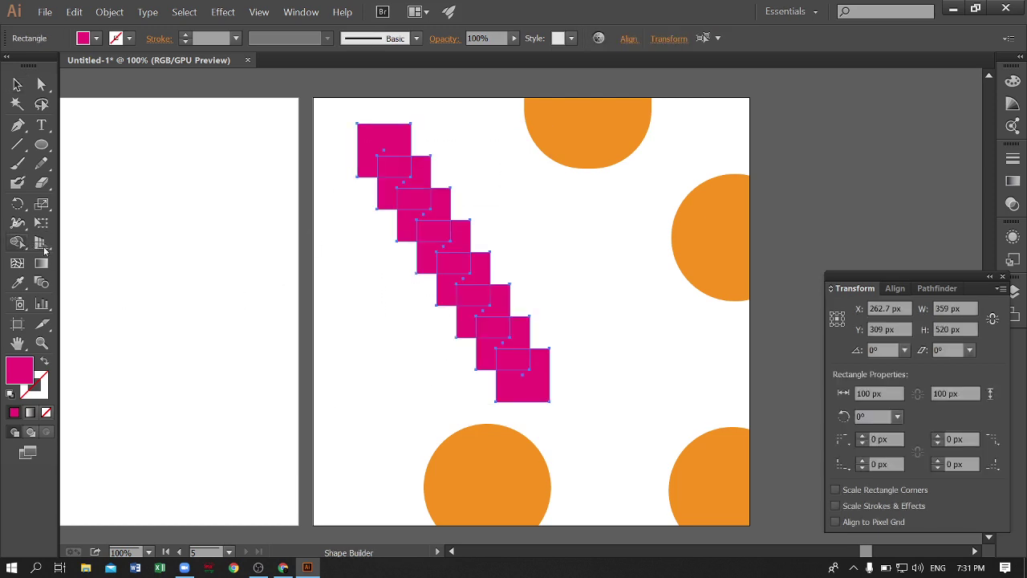
{"action": "left_click", "coordinate": [393, 171], "text": "alt"}
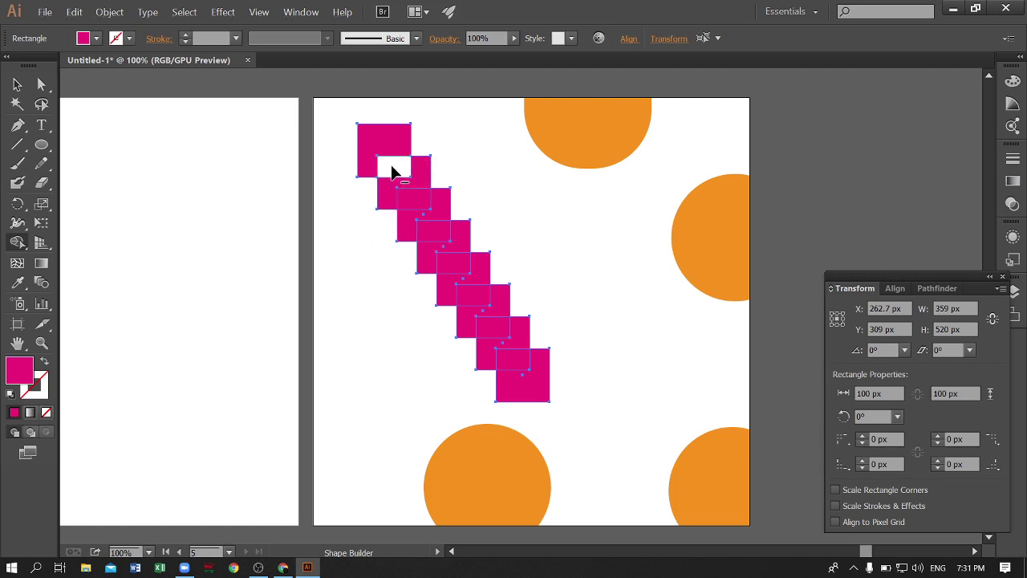
{"action": "left_click", "coordinate": [410, 202], "text": "alt"}
{"action": "left_click", "coordinate": [444, 237], "text": "alt"}
{"action": "left_click", "coordinate": [458, 263], "text": "alt"}
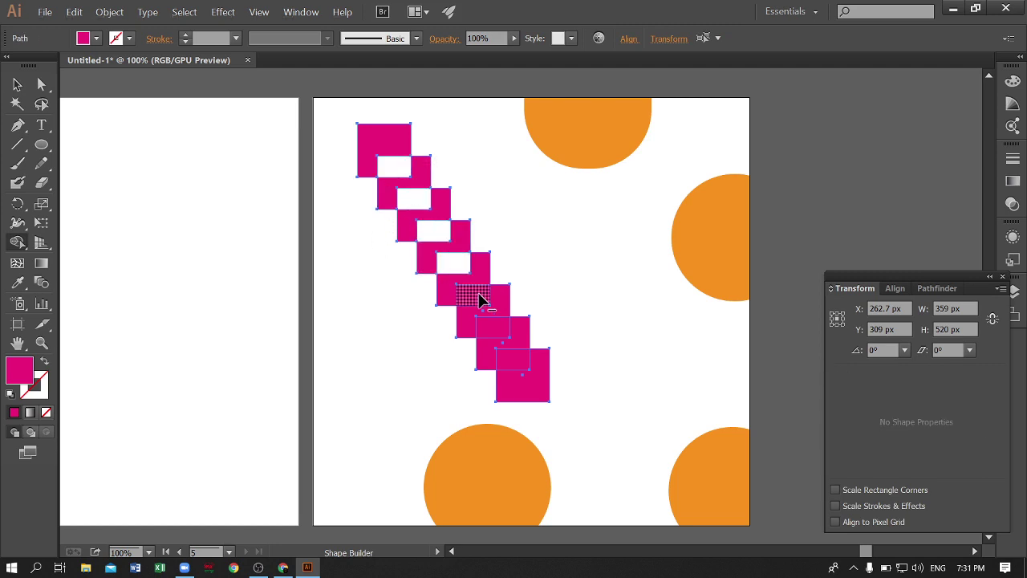
{"action": "left_click", "coordinate": [480, 300], "text": "alt"}
{"action": "left_click", "coordinate": [503, 333], "text": "alt"}
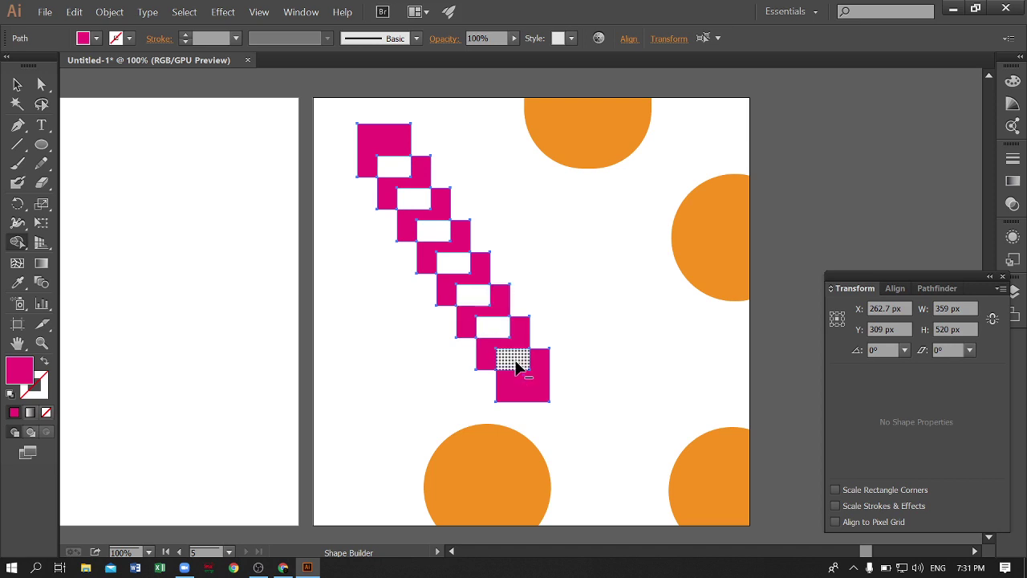
{"action": "left_click", "coordinate": [518, 368], "text": "alt"}
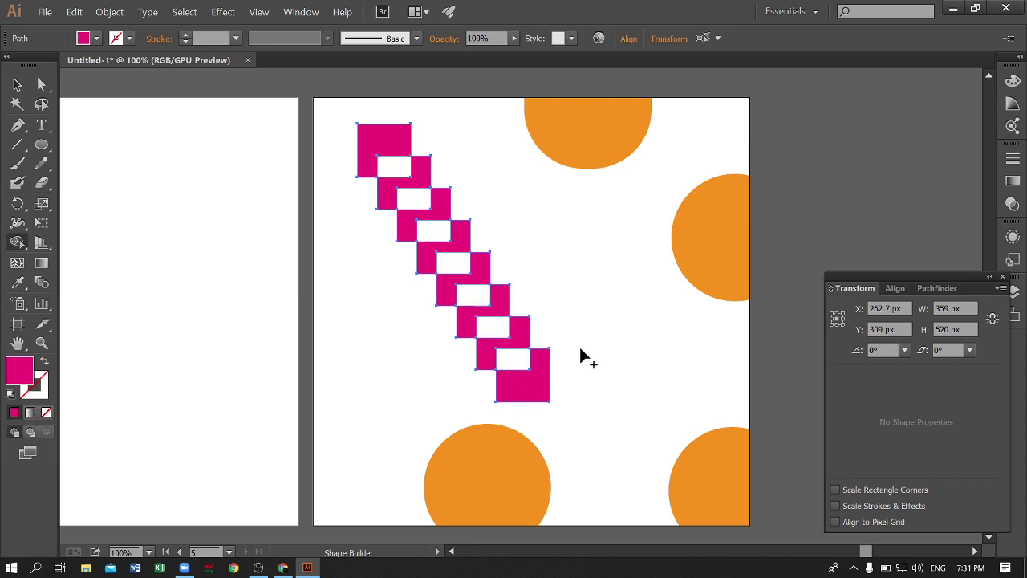
{"action": "double_click", "coordinate": [24, 373]}
Fill the staircase's top-left and bottom-right squares with bright green 13E878
{"action": "left_click", "coordinate": [307, 309]}
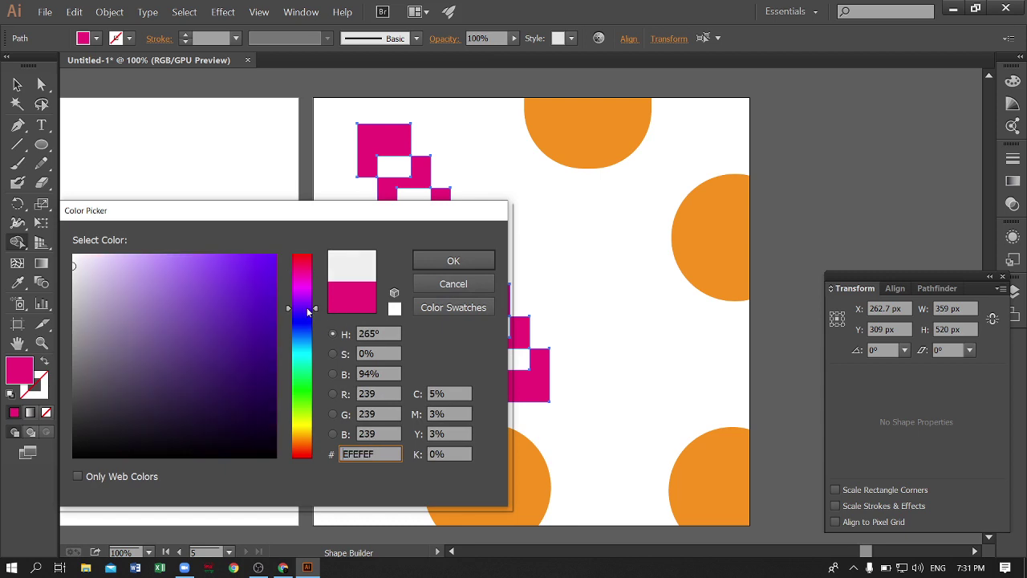
{"action": "left_click_drag", "start_coordinate": [309, 361], "coordinate": [303, 400]}
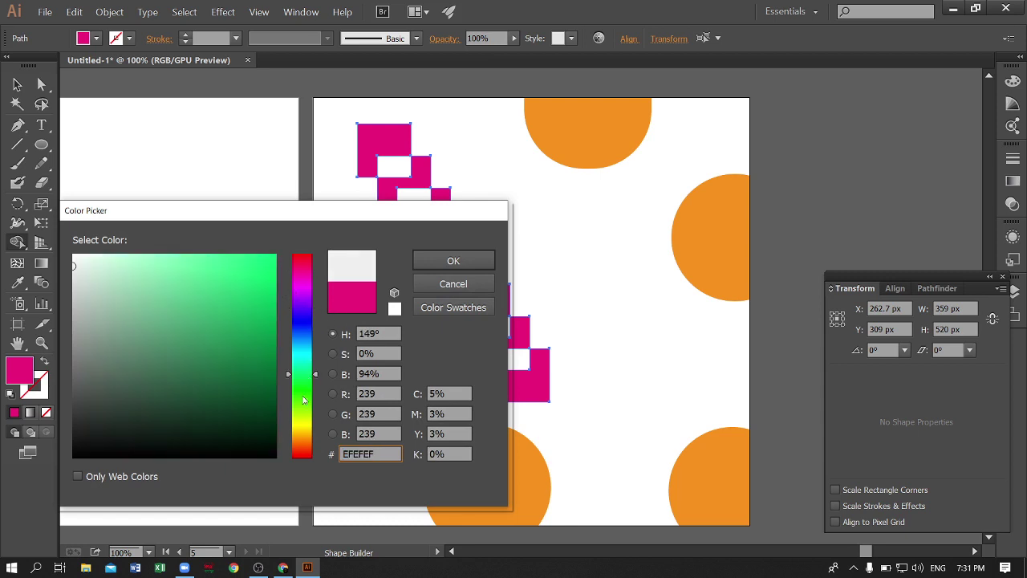
{"action": "left_click", "coordinate": [260, 272]}
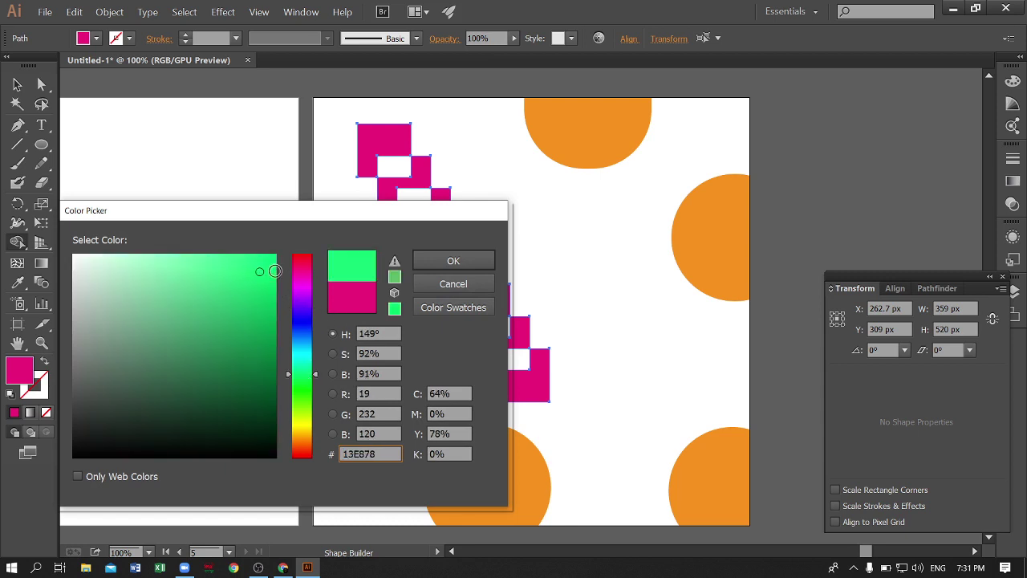
{"action": "left_click", "coordinate": [455, 260]}
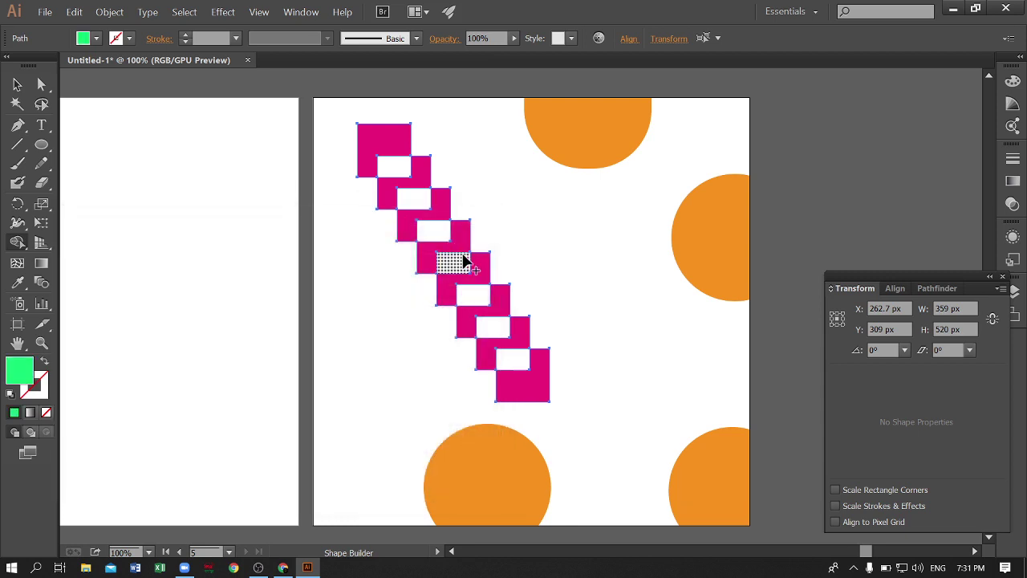
{"action": "left_click", "coordinate": [382, 143]}
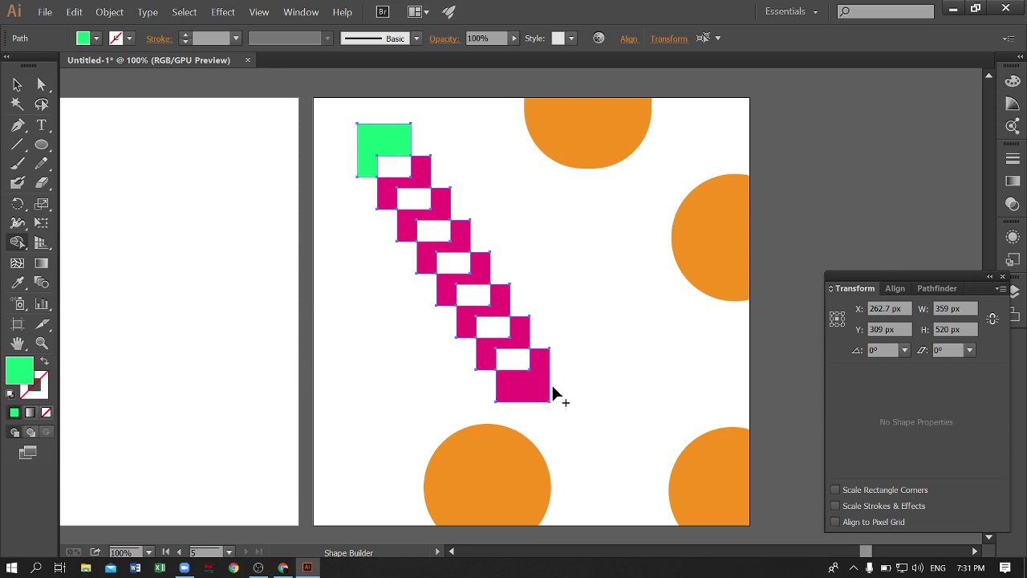
{"action": "left_click", "coordinate": [536, 379]}
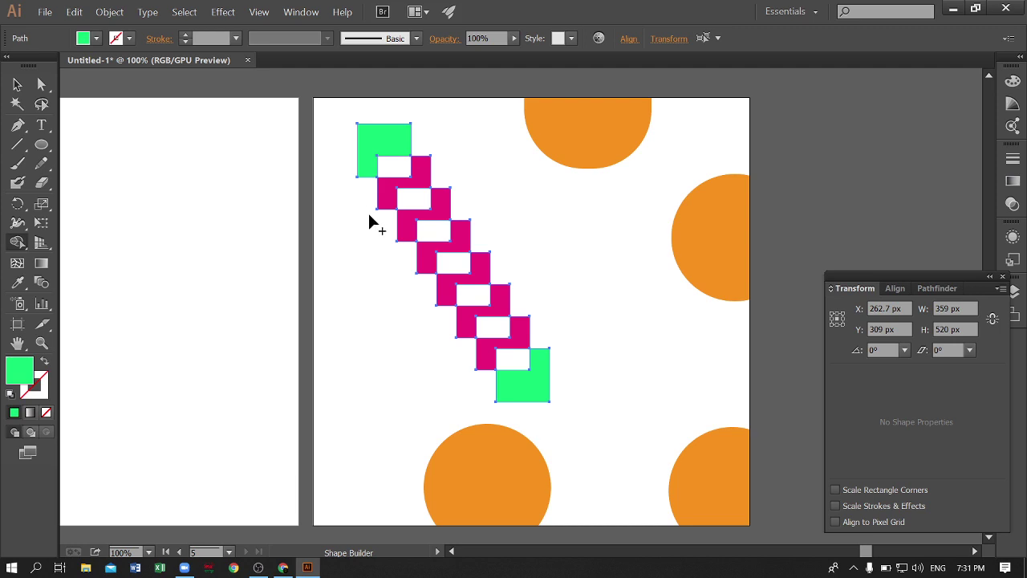
{"action": "left_click", "coordinate": [18, 85]}
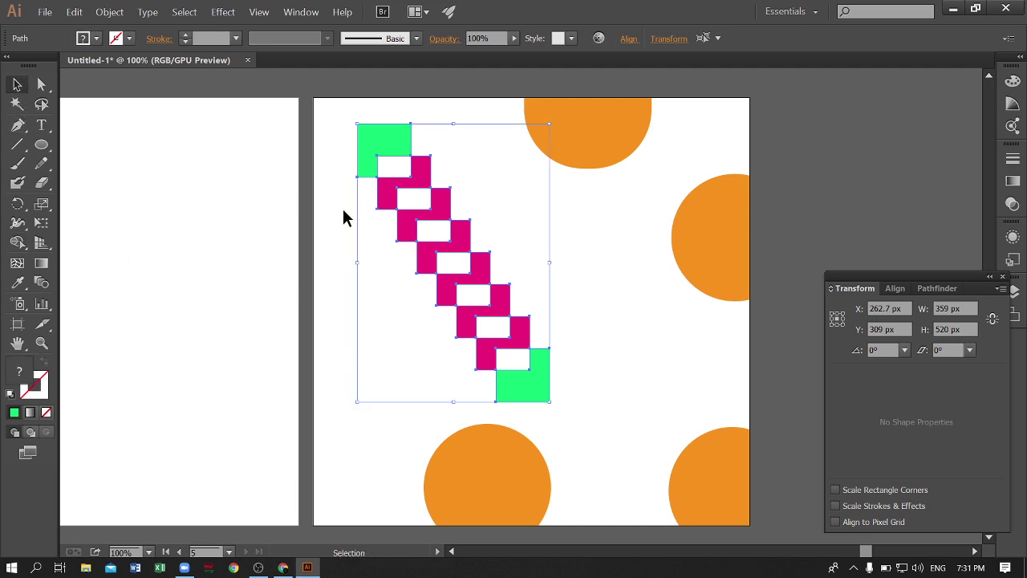
{"action": "left_click", "coordinate": [311, 207]}
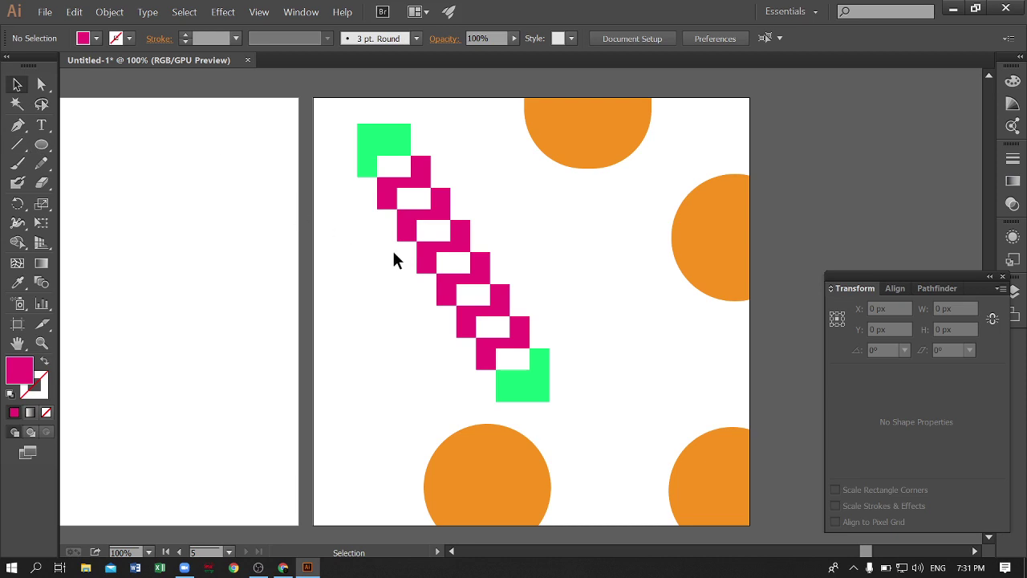
Show the pencil and eraser tool flyouts in the toolbar
{"action": "left_click_drag", "start_coordinate": [41, 165], "coordinate": [77, 167]}
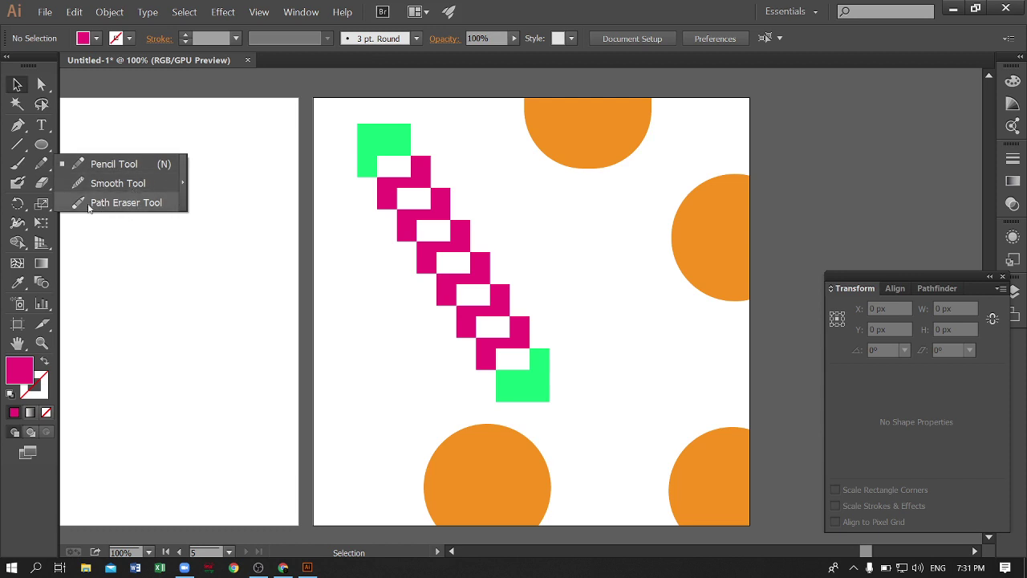
{"action": "left_click_drag", "start_coordinate": [42, 183], "coordinate": [126, 222]}
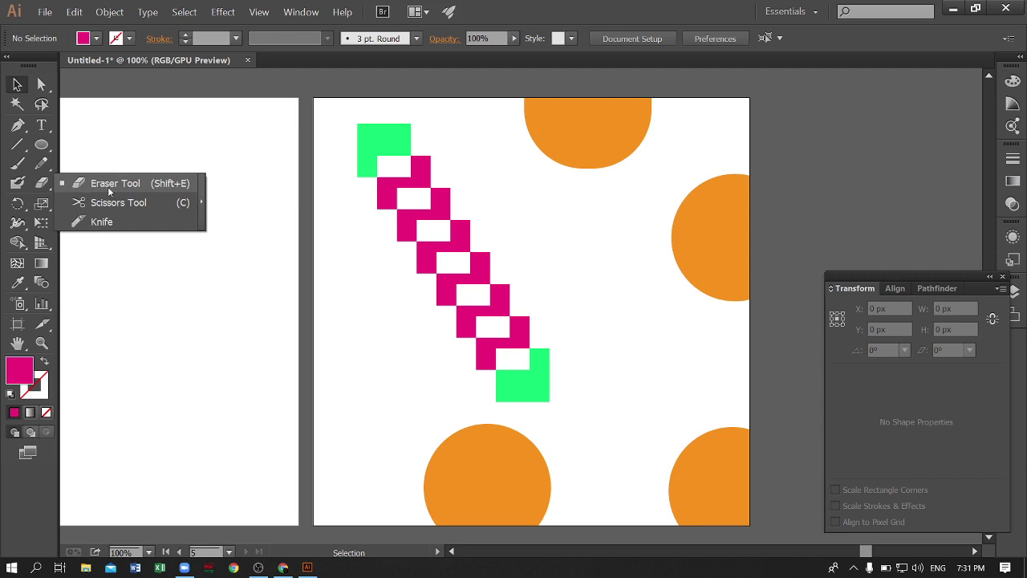
Erase a wavy S-shaped cut through the top orange circle
{"action": "left_click", "coordinate": [108, 183]}
{"action": "left_click_drag", "start_coordinate": [608, 123], "coordinate": [606, 166]}
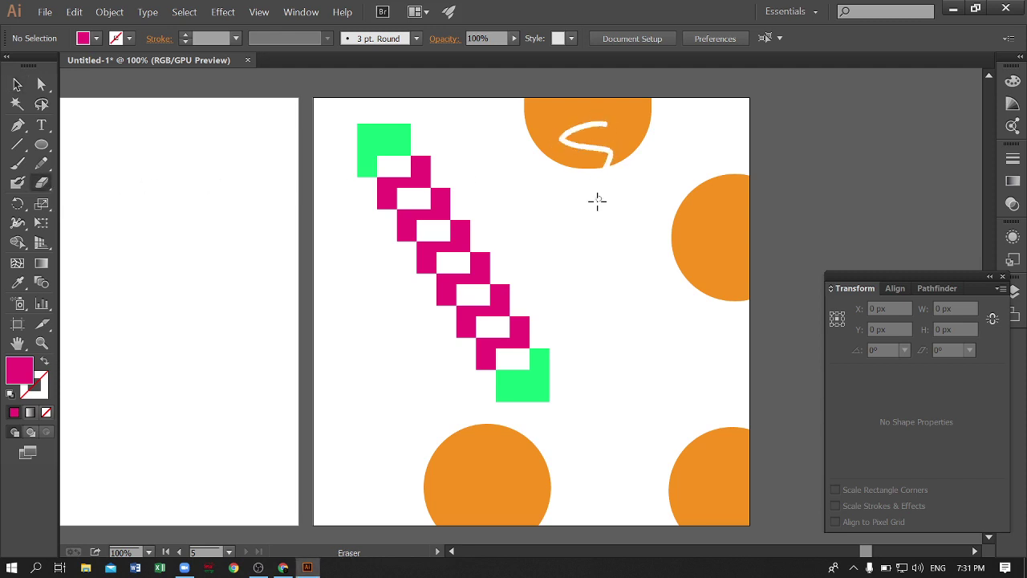
{"action": "left_click", "coordinate": [19, 85]}
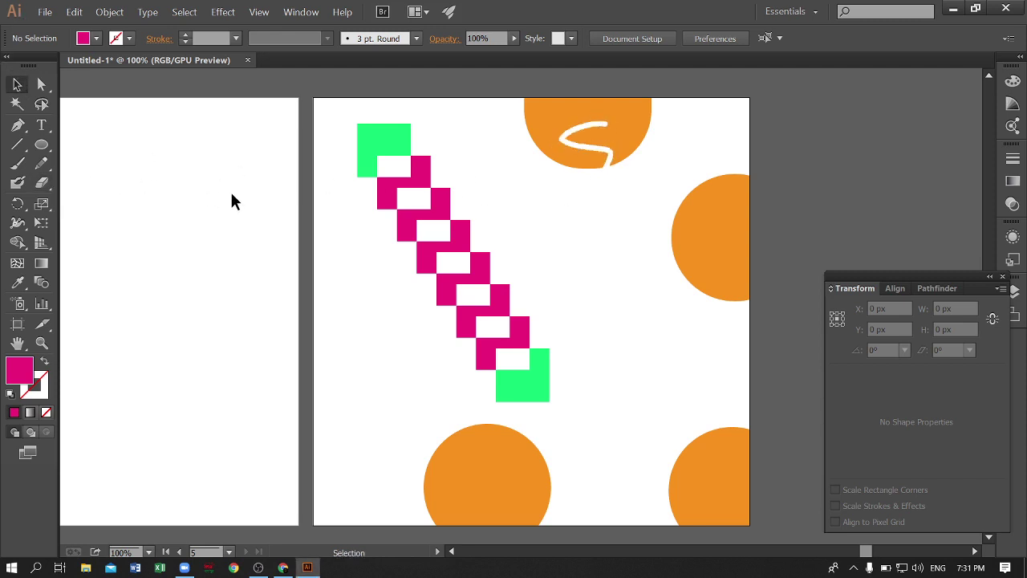
{"action": "left_click", "coordinate": [231, 192]}
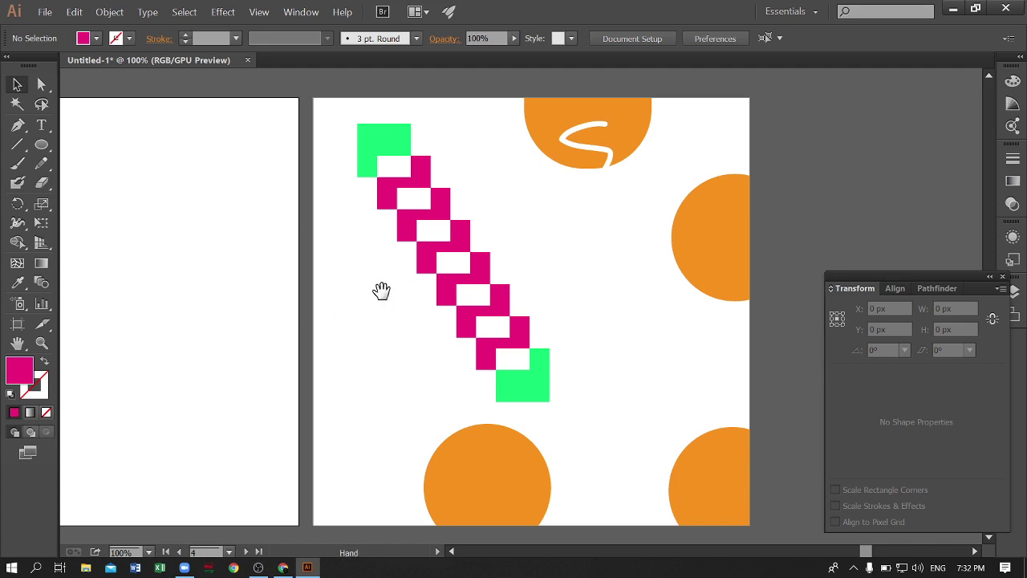
{"action": "mouse_move", "coordinate": [381, 291]}
{"action": "left_mouse_down"}
{"action": "mouse_move", "coordinate": [550, 287]}
{"action": "mouse_move", "coordinate": [201, 273]}
{"action": "left_mouse_up"}
{"action": "left_click_drag", "start_coordinate": [308, 261], "coordinate": [296, 273]}
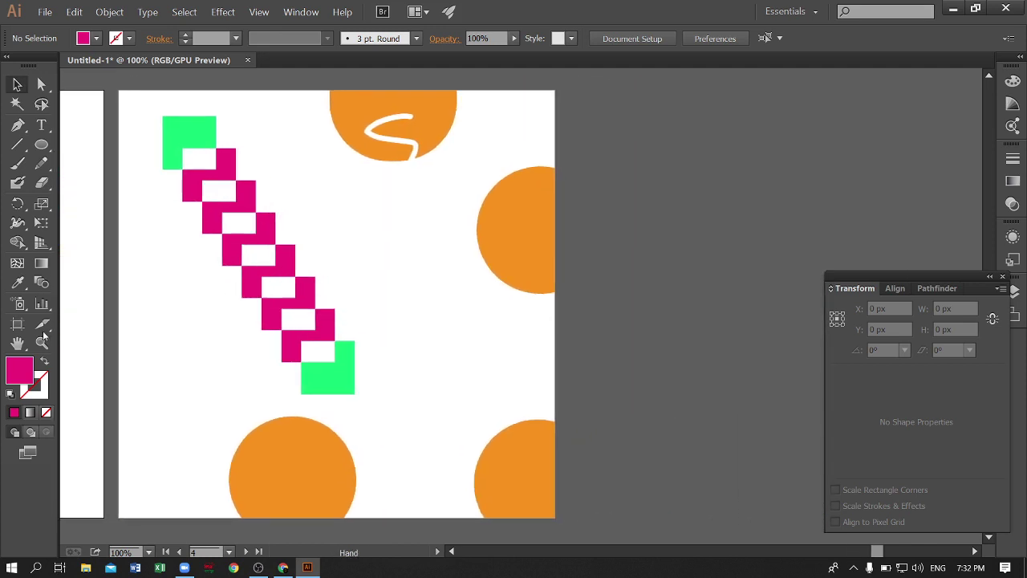
{"action": "key", "text": "shift+o"}
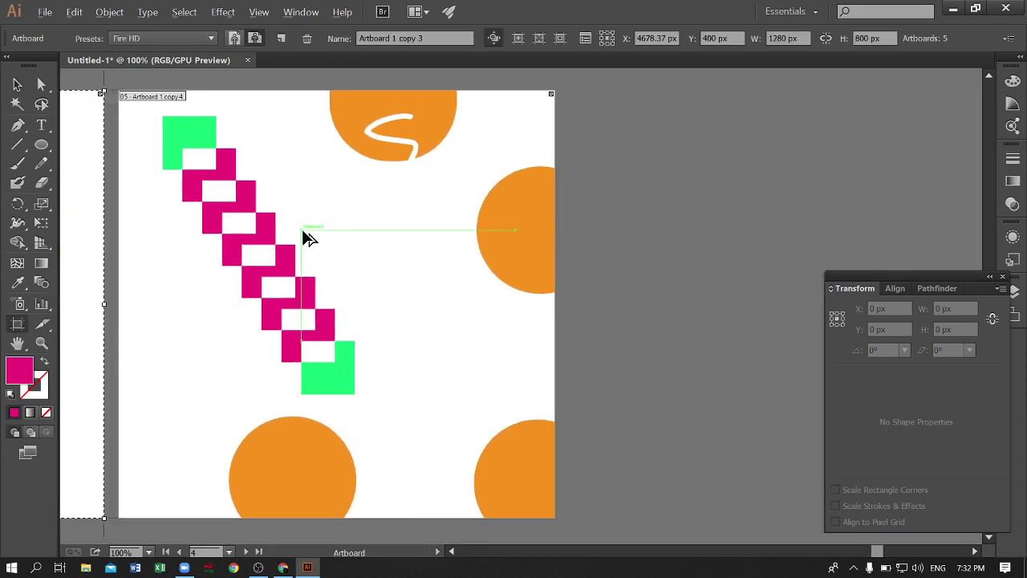
Duplicate the artboard to the right and delete all its copied artwork
{"action": "left_click_drag", "start_coordinate": [302, 231], "coordinate": [746, 234]}
{"action": "left_click", "coordinate": [18, 86]}
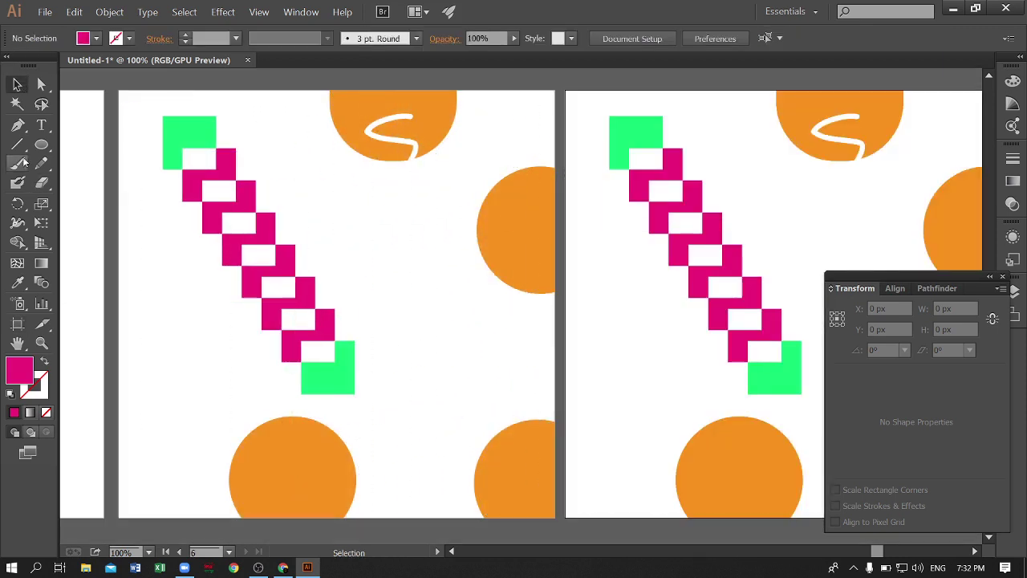
{"action": "scroll", "coordinate": [248, 83], "scroll_direction": "right", "scroll_amount": 5}
{"action": "left_click_drag", "start_coordinate": [285, 95], "coordinate": [722, 529]}
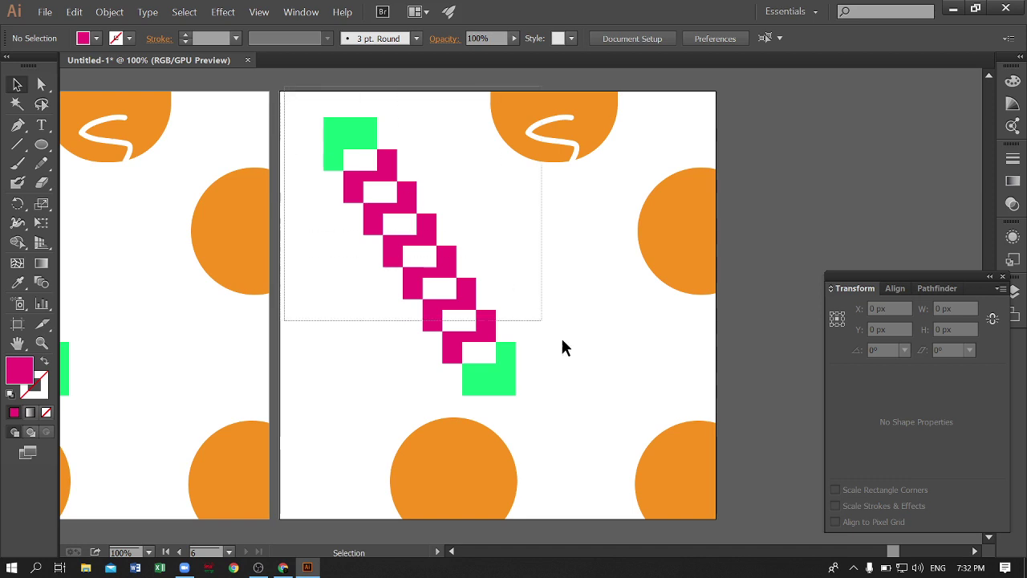
{"action": "key", "text": "Delete"}
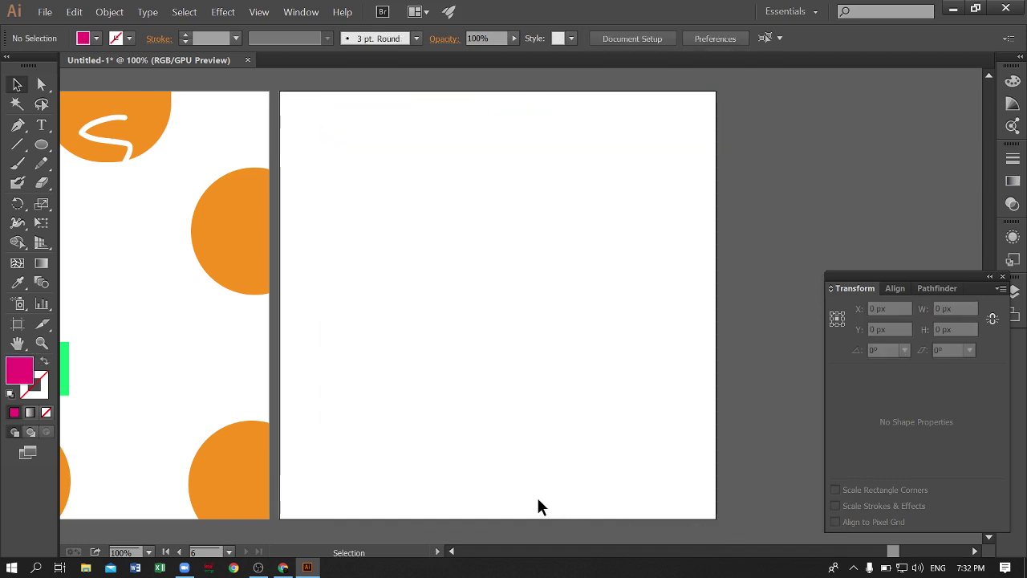
{"action": "mouse_move", "coordinate": [603, 261]}
{"action": "left_mouse_down"}
{"action": "mouse_move", "coordinate": [640, 257]}
{"action": "mouse_move", "coordinate": [612, 257]}
{"action": "left_mouse_up"}
Draw a 483 × 250 px magenta rectangle near the sixth artboard's top and nudge it left
{"action": "left_click_drag", "start_coordinate": [45, 150], "coordinate": [76, 145]}
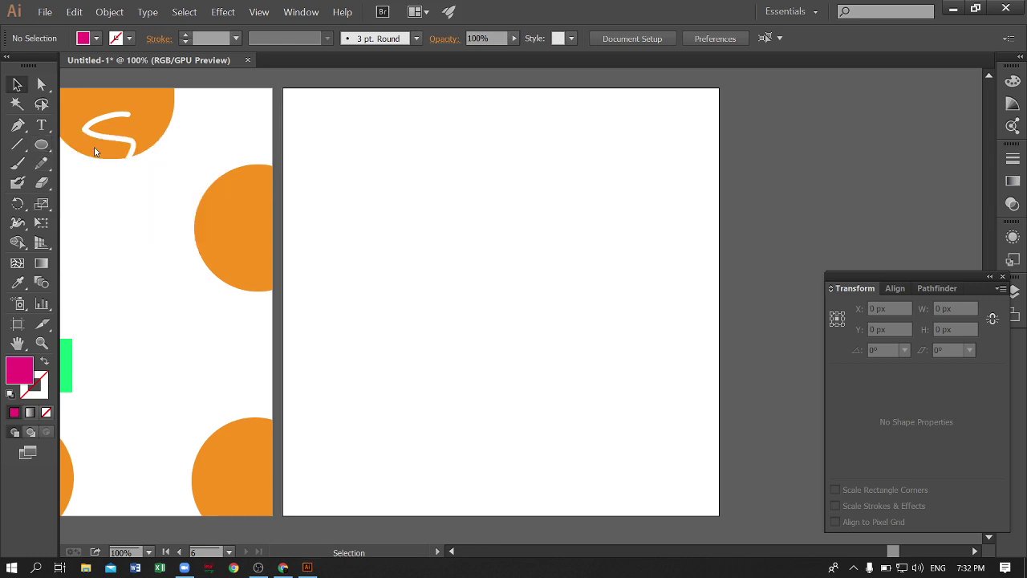
{"action": "mouse_move", "coordinate": [378, 150]}
{"action": "left_mouse_down"}
{"action": "mouse_move", "coordinate": [480, 236]}
{"action": "mouse_move", "coordinate": [636, 283]}
{"action": "left_mouse_up"}
{"action": "left_click", "coordinate": [17, 84]}
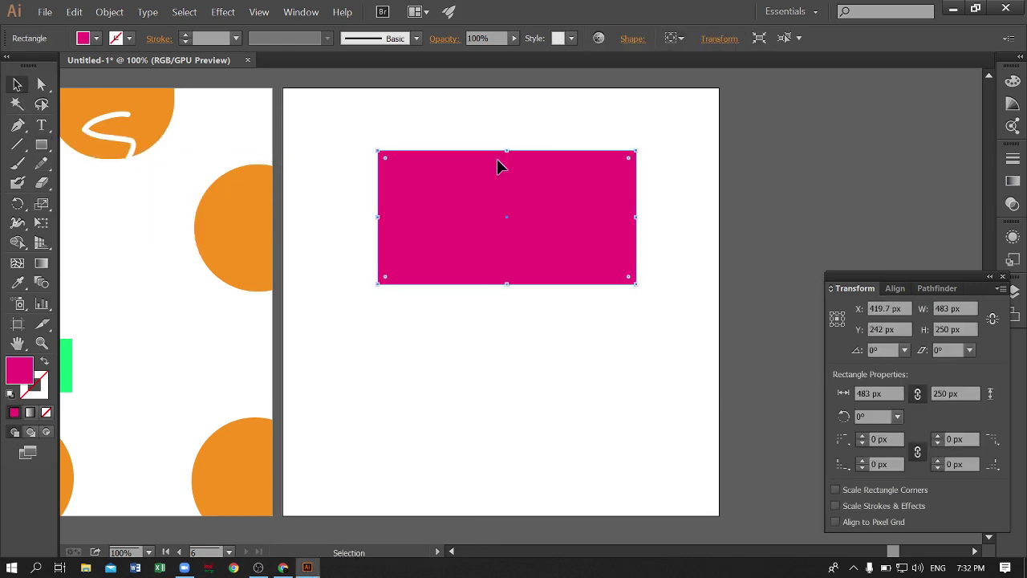
{"action": "left_click_drag", "start_coordinate": [536, 211], "coordinate": [527, 211]}
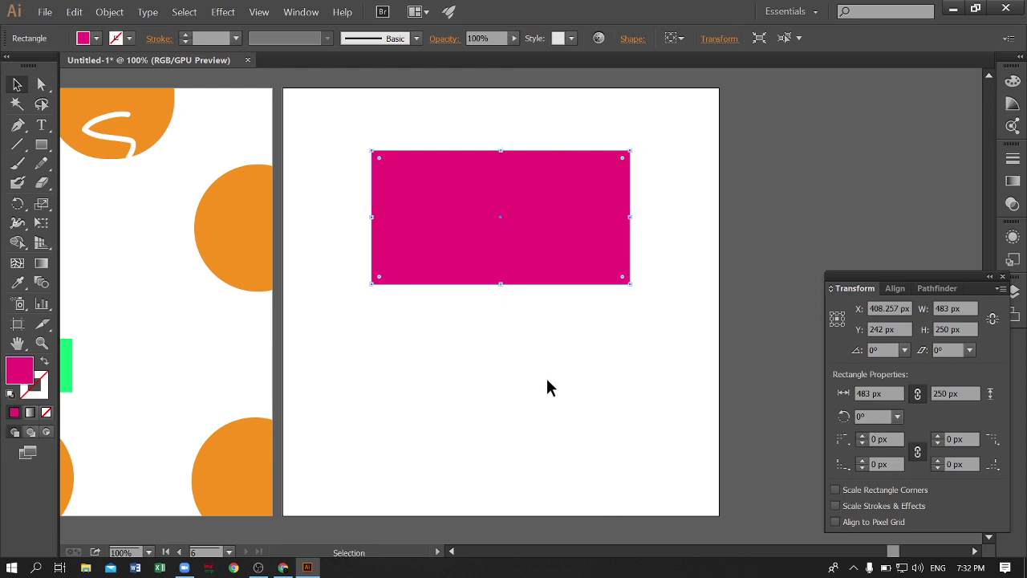
{"action": "left_click", "coordinate": [334, 293]}
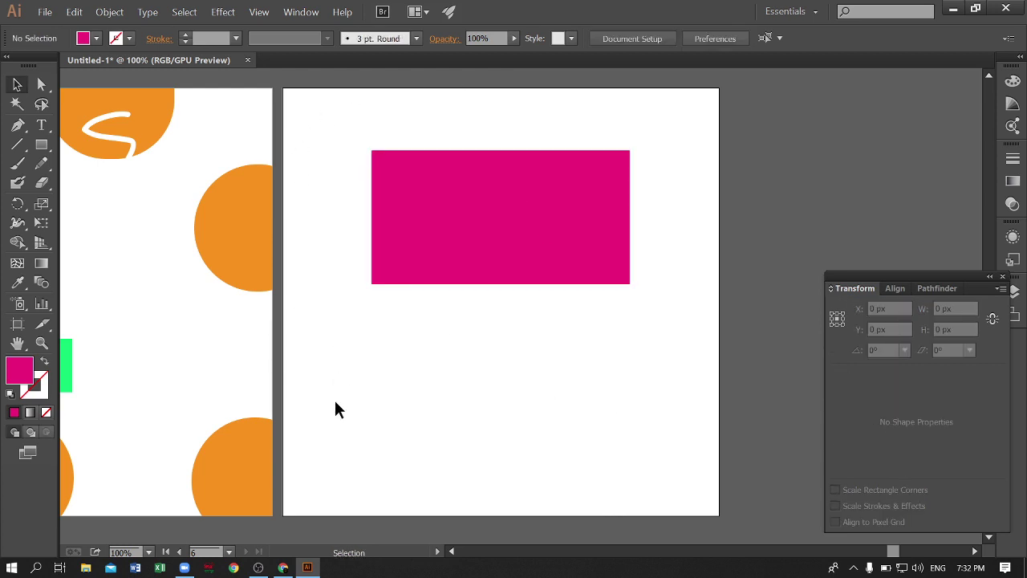
{"action": "left_click", "coordinate": [486, 214]}
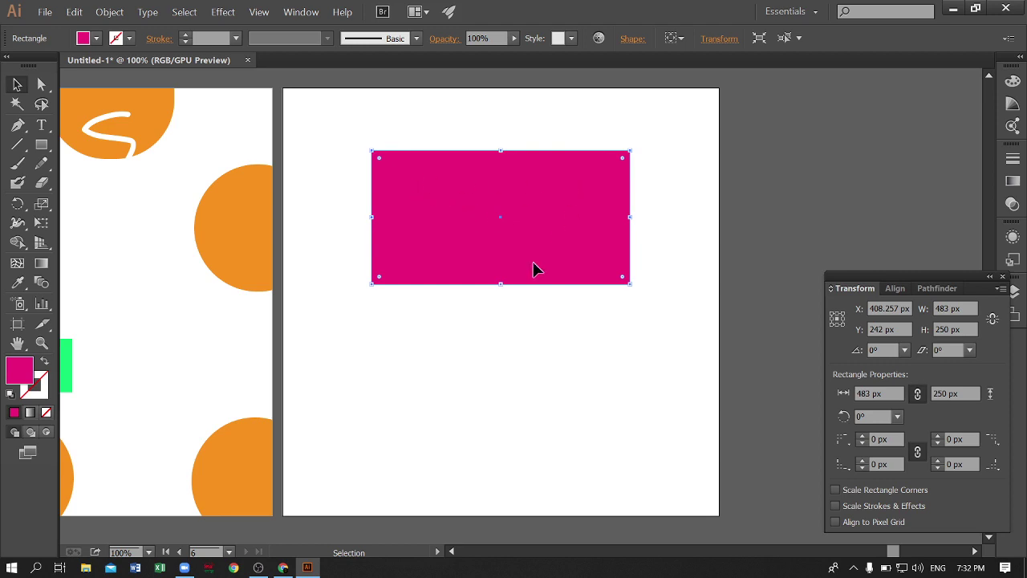
In a new Chrome tab, search Google Images for 'gradient'
{"action": "left_click", "coordinate": [283, 567]}
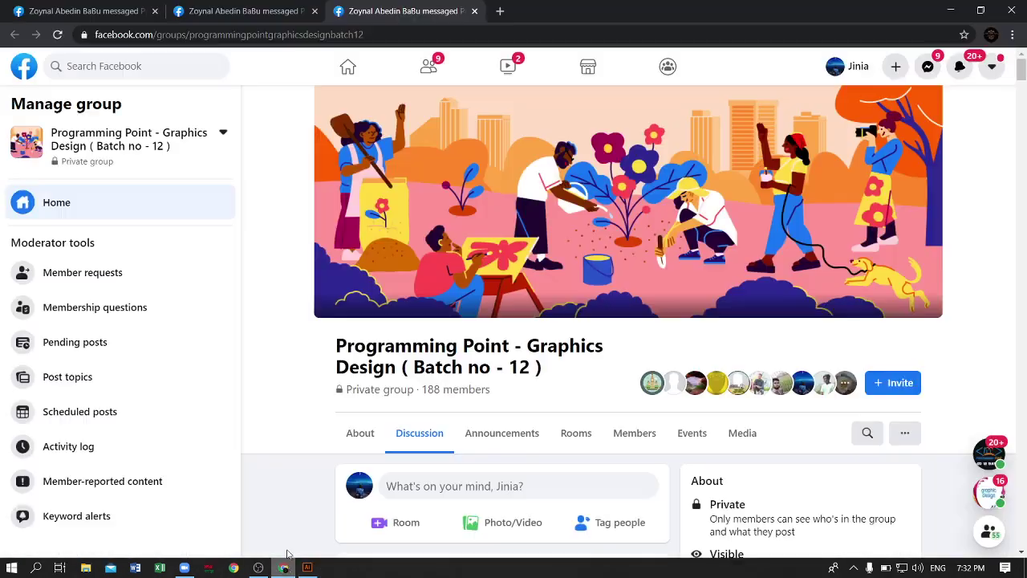
{"action": "left_click", "coordinate": [501, 12]}
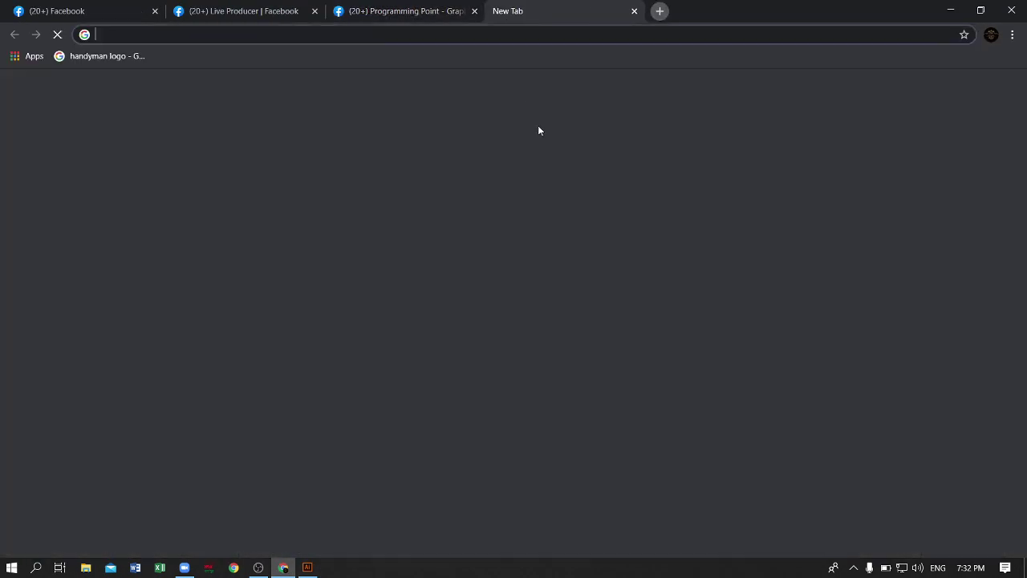
{"action": "type", "text": "grtadien"}
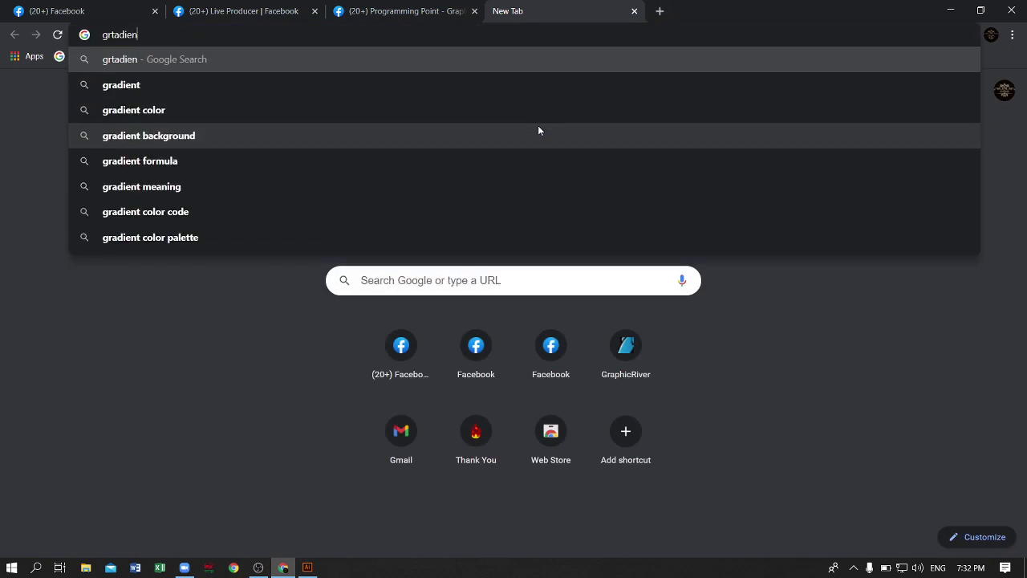
{"action": "type", "text": "t"}
{"action": "key", "text": "Return"}
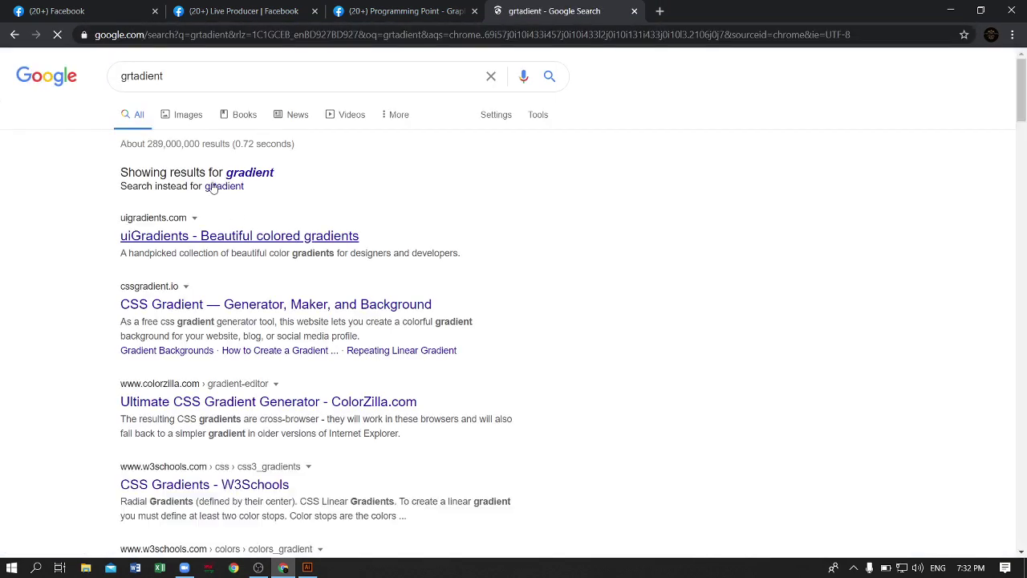
{"action": "left_click", "coordinate": [192, 117]}
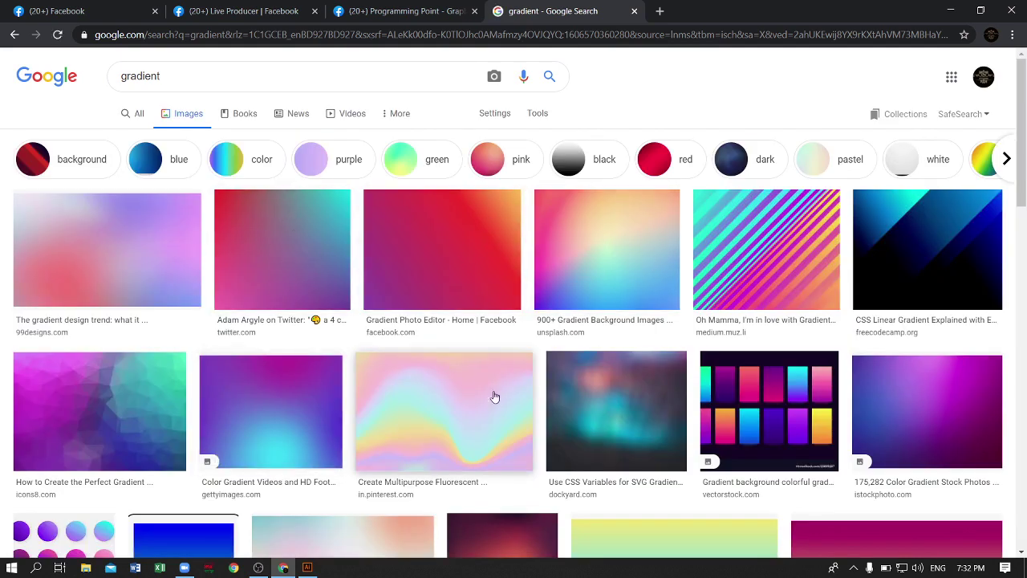
{"action": "scroll", "coordinate": [293, 416], "scroll_direction": "down", "scroll_amount": 2}
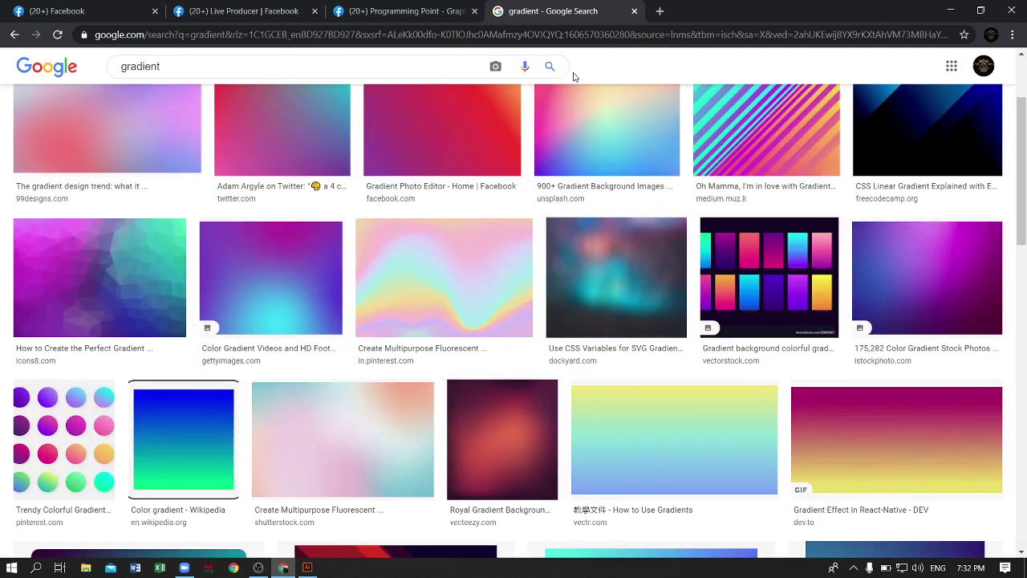
{"action": "scroll", "coordinate": [661, 260], "scroll_direction": "up", "scroll_amount": 2}
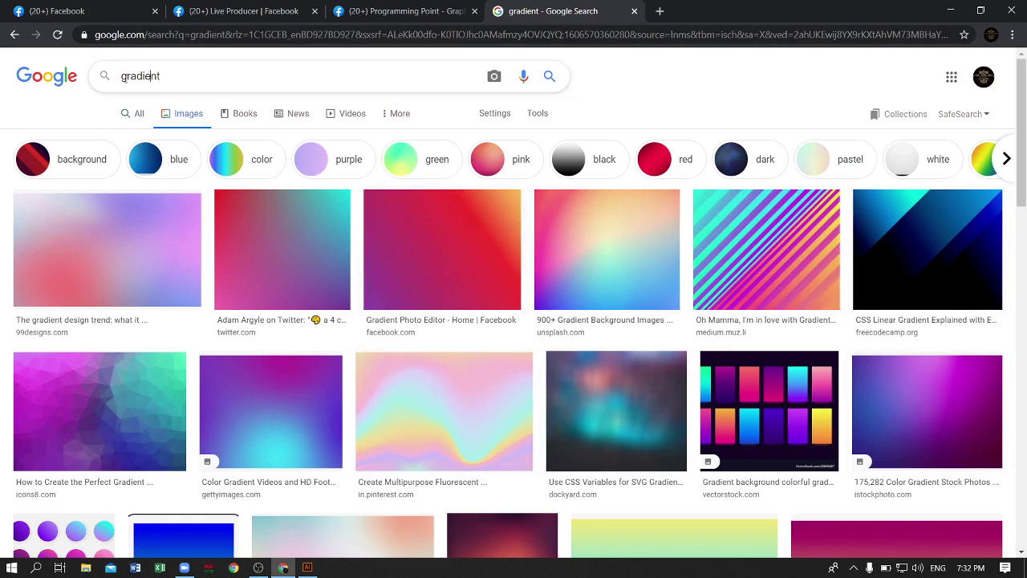
Search Google Images for 'linear gradient' and scroll through the results
{"action": "type", "text": "lin"}
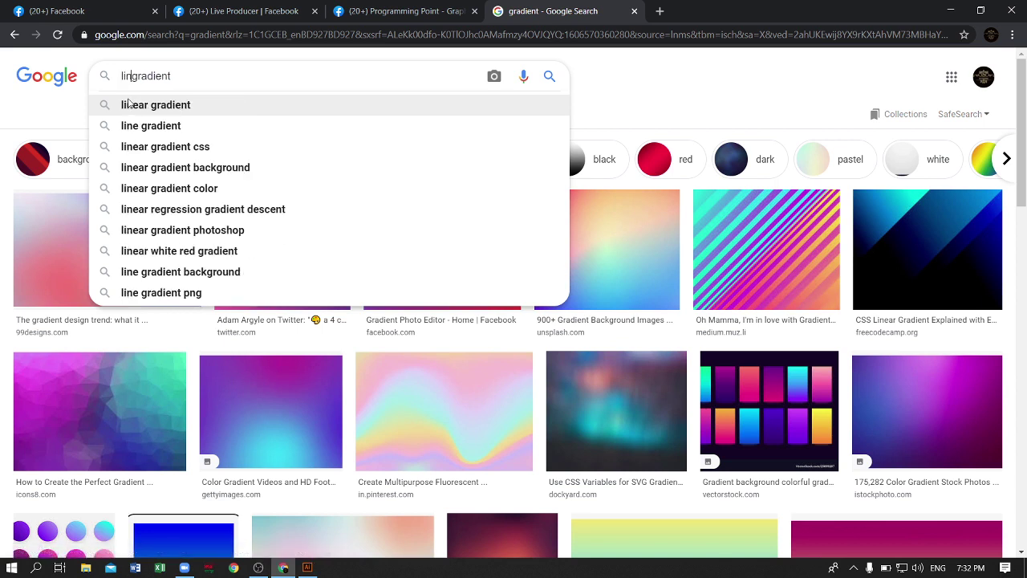
{"action": "type", "text": "ea"}
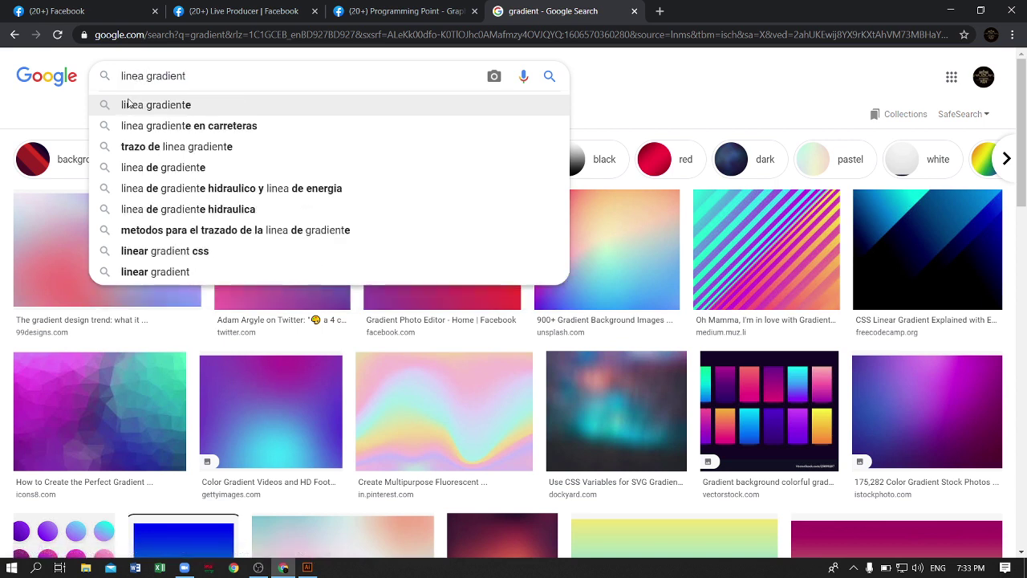
{"action": "key", "text": "Down"}
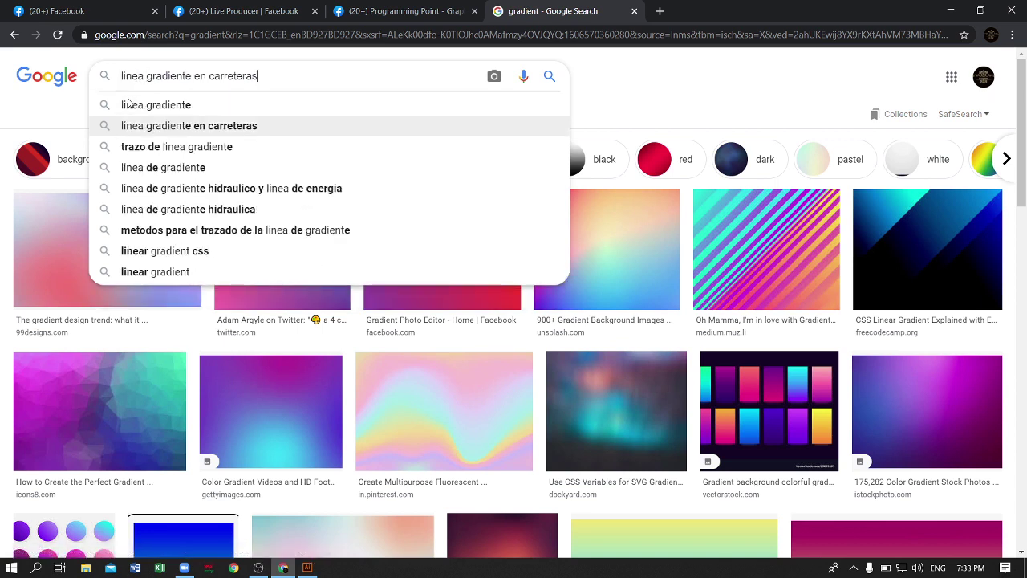
{"action": "key", "text": "Down"}
{"action": "key", "text": "Down"}
{"action": "key", "text": "Down"}
{"action": "key", "text": "Down"}
{"action": "key", "text": "Down"}
{"action": "key", "text": "Down"}
{"action": "key", "text": "Down"}
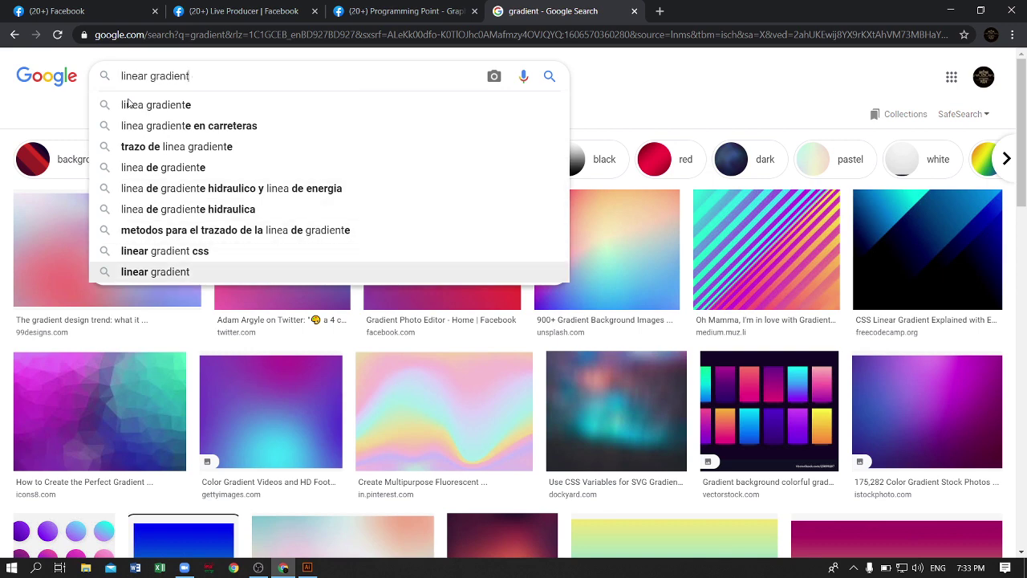
{"action": "key", "text": "Return"}
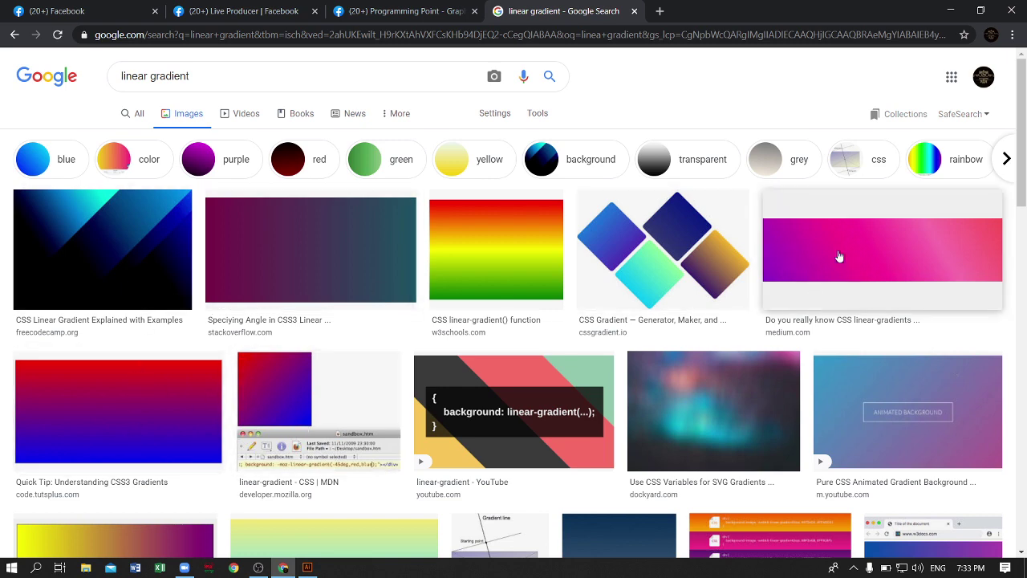
{"action": "scroll", "coordinate": [584, 345], "scroll_direction": "down", "scroll_amount": 3}
{"action": "scroll", "coordinate": [584, 345], "scroll_direction": "down", "scroll_amount": 2}
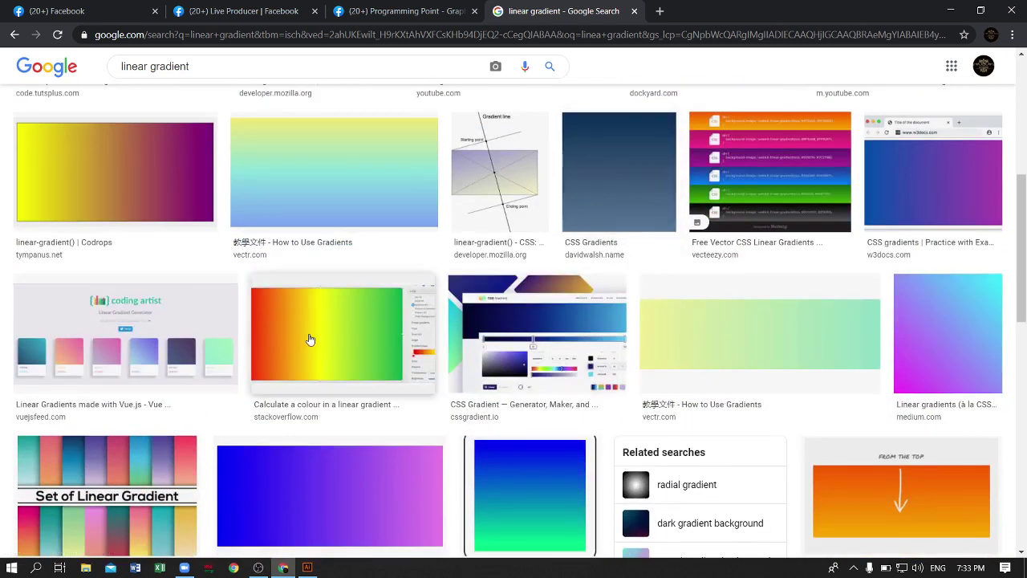
{"action": "scroll", "coordinate": [338, 234], "scroll_direction": "up", "scroll_amount": 5}
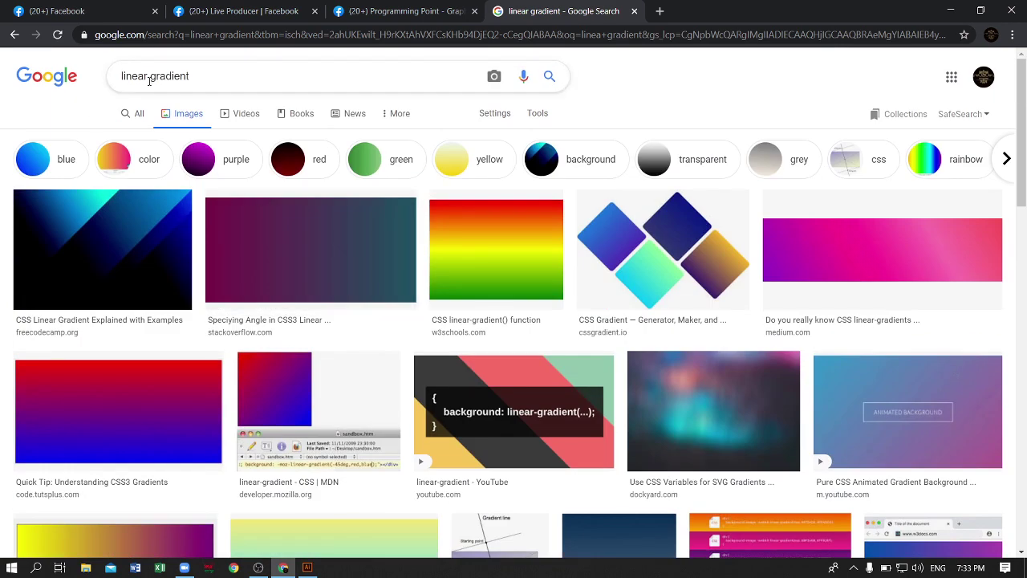
Change the image search to 'radial gradient' and browse the results
{"action": "left_click_drag", "start_coordinate": [148, 77], "coordinate": [106, 82]}
{"action": "type", "text": "rad"}
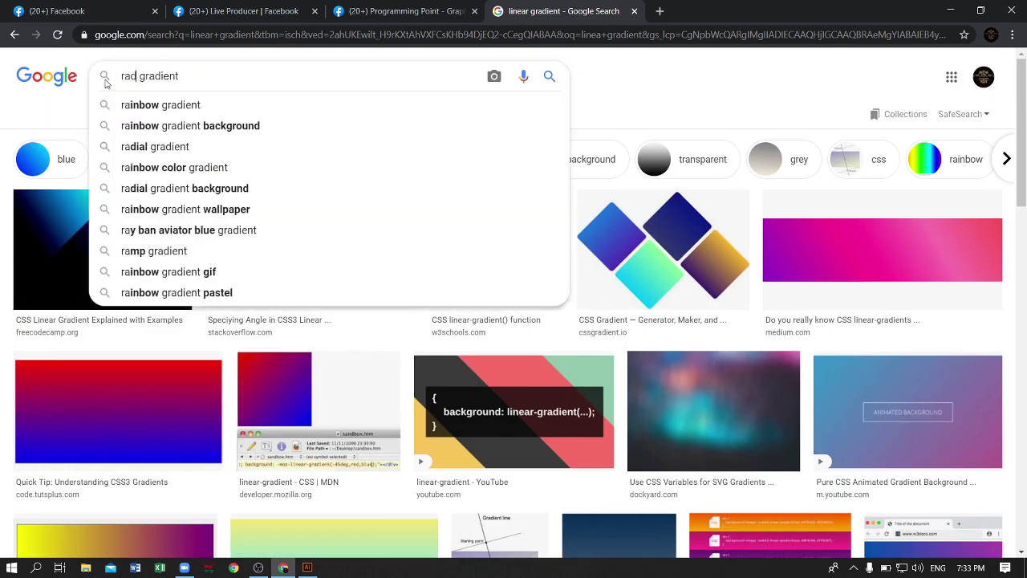
{"action": "type", "text": "ial"}
{"action": "key", "text": "Return"}
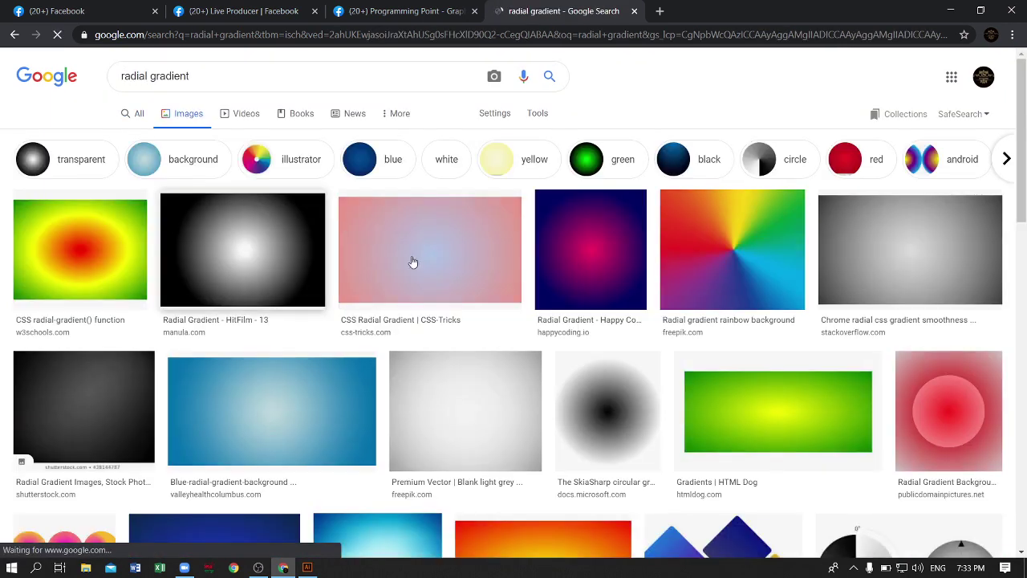
{"action": "scroll", "coordinate": [727, 321], "scroll_direction": "down", "scroll_amount": 2}
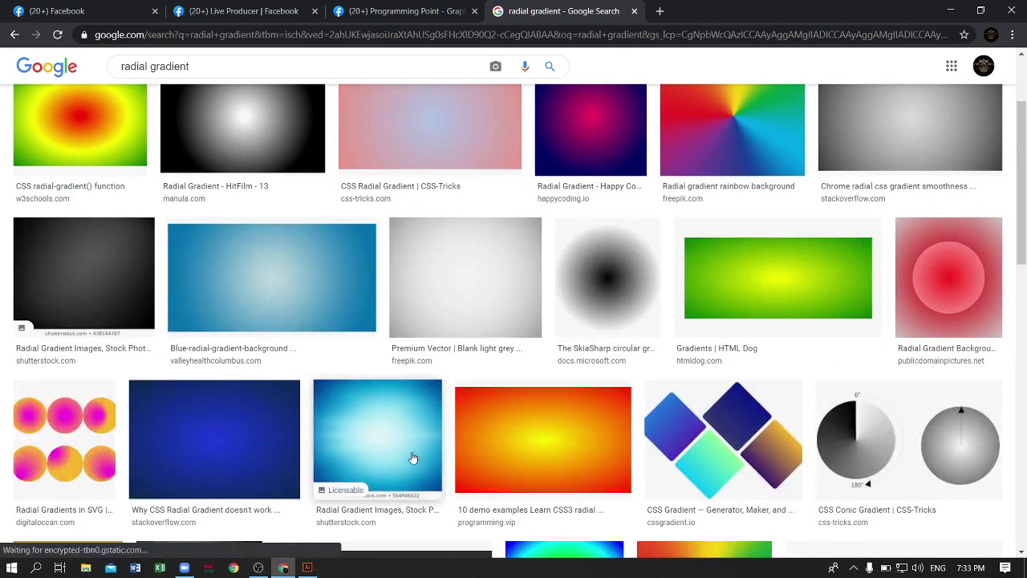
{"action": "scroll", "coordinate": [288, 513], "scroll_direction": "down", "scroll_amount": 4}
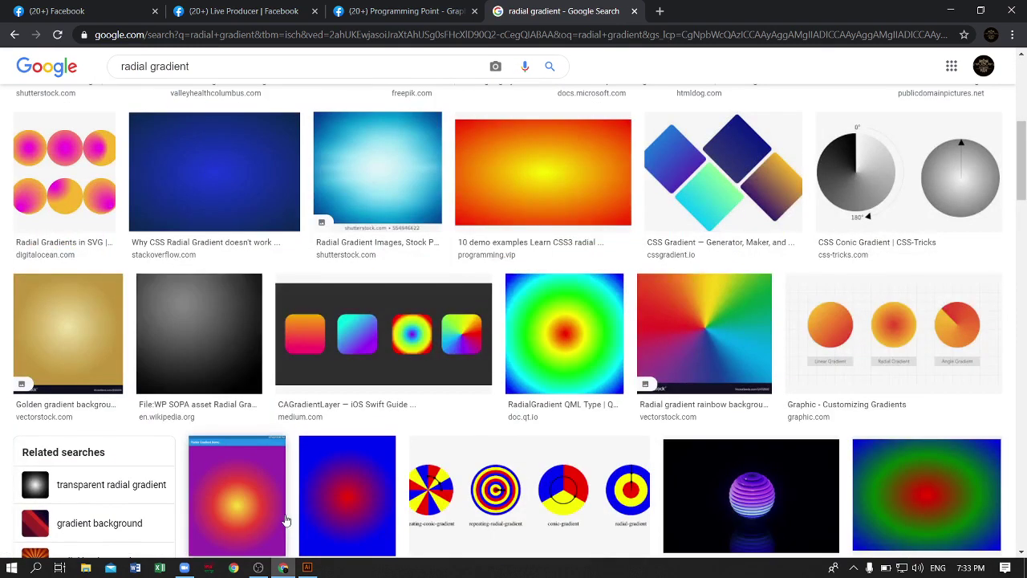
{"action": "left_click", "coordinate": [307, 568]}
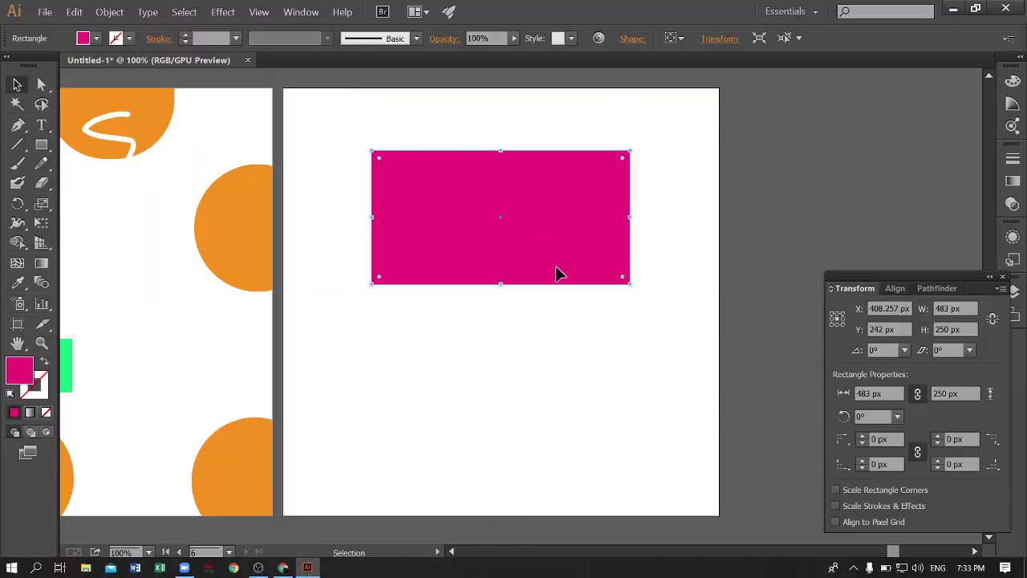
Select the magenta rectangle and apply the default white-to-black linear gradient fill
{"action": "left_click", "coordinate": [470, 347]}
{"action": "left_click", "coordinate": [537, 160]}
{"action": "left_click", "coordinate": [30, 413]}
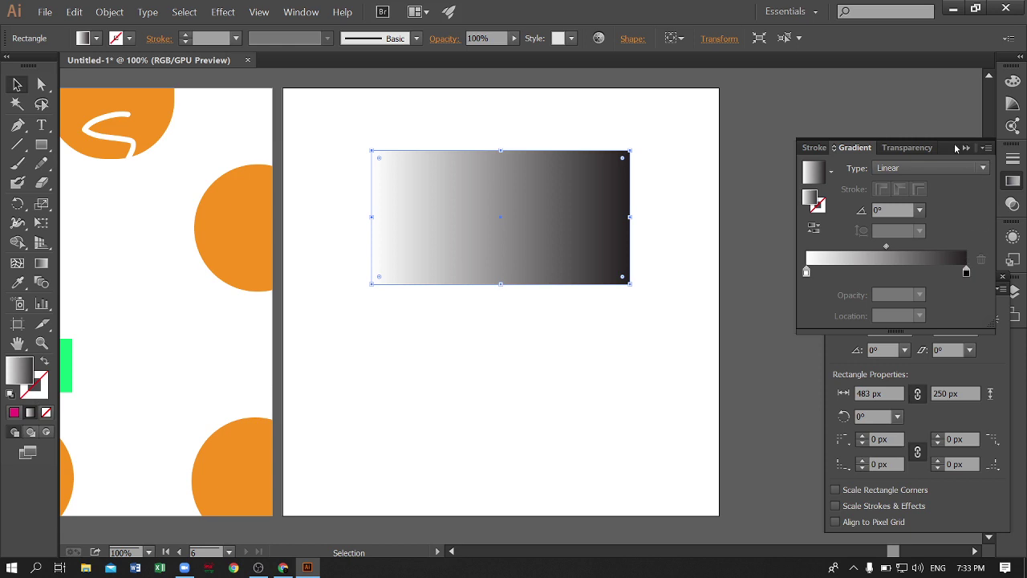
Add gradient stops at about 29% and 82%, deleting the surplus stop at 61%
{"action": "mouse_move", "coordinate": [955, 148]}
{"action": "left_mouse_down"}
{"action": "mouse_move", "coordinate": [809, 222]}
{"action": "mouse_move", "coordinate": [719, 341]}
{"action": "left_mouse_up"}
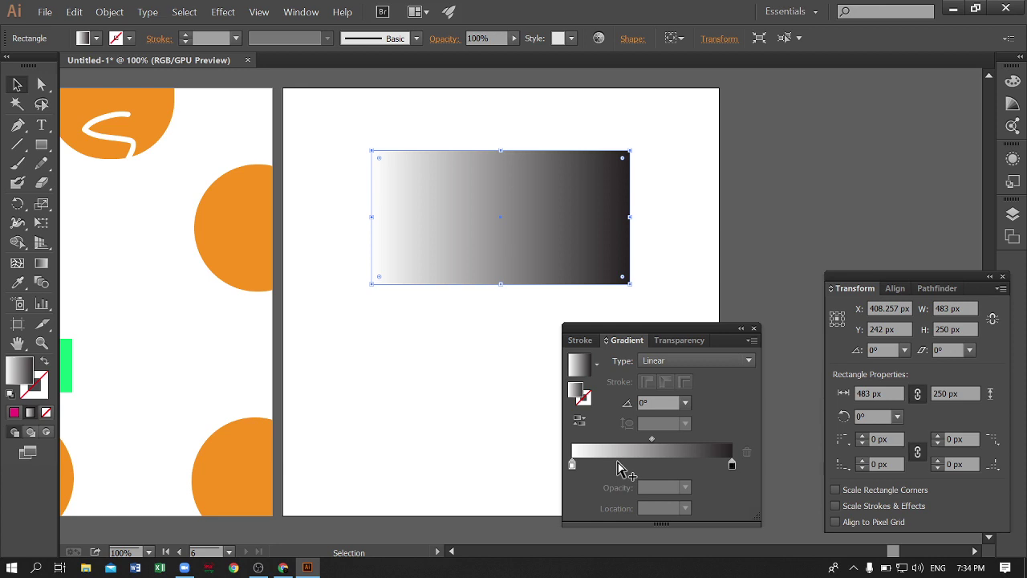
{"action": "left_click", "coordinate": [617, 465]}
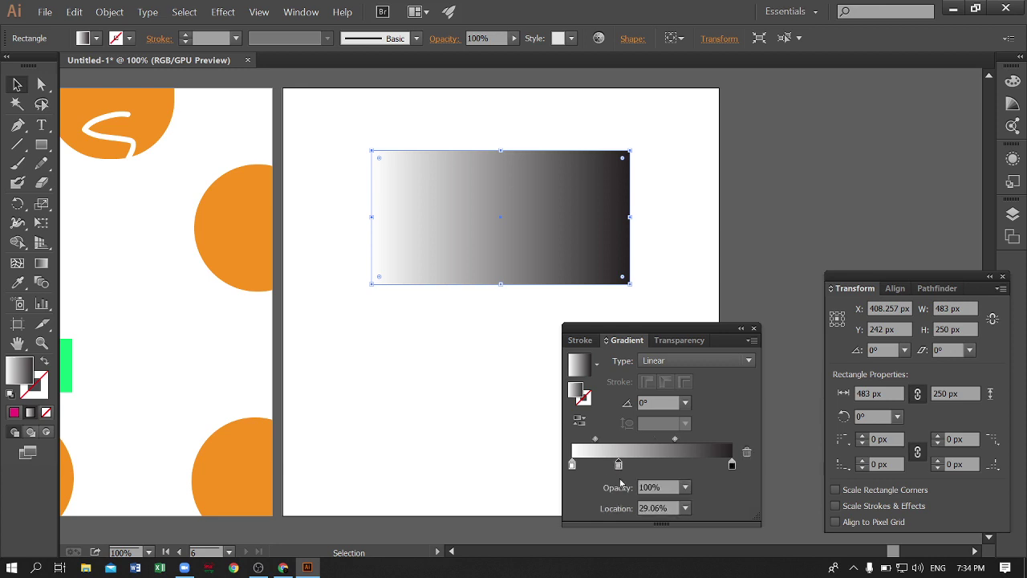
{"action": "left_click", "coordinate": [618, 464]}
{"action": "left_click", "coordinate": [669, 463]}
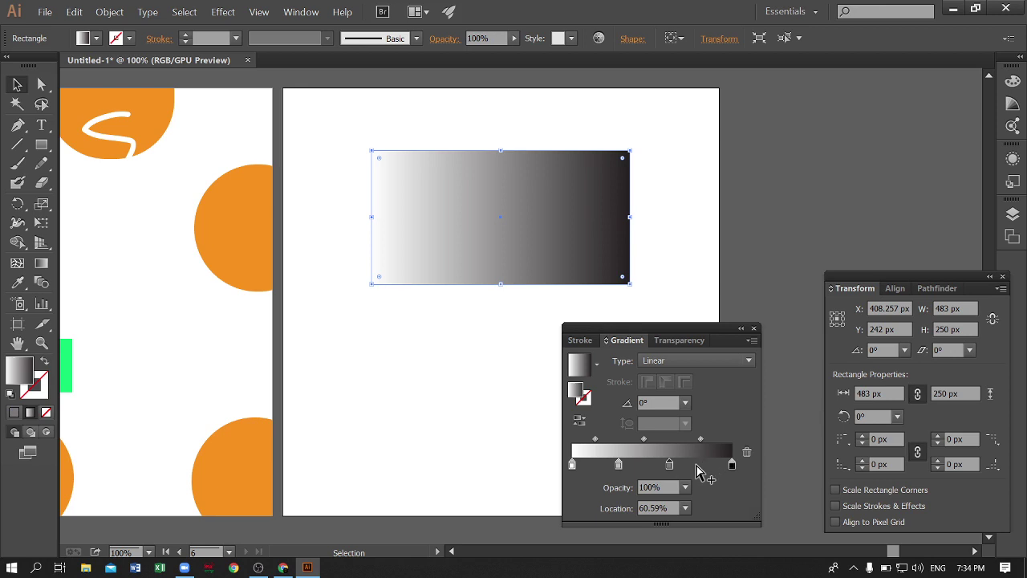
{"action": "left_click", "coordinate": [703, 464]}
{"action": "left_click", "coordinate": [747, 452]}
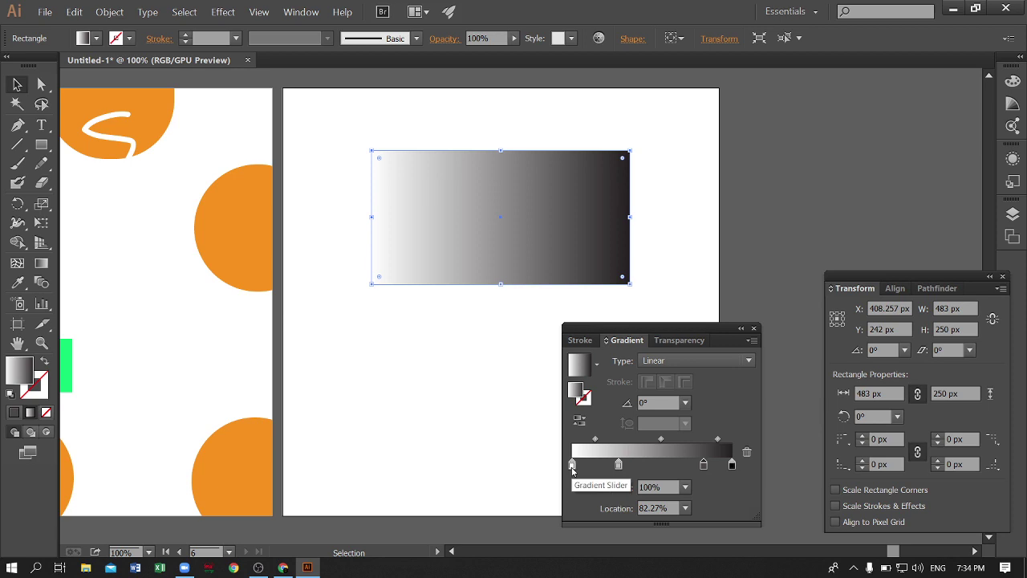
Colour the leftmost gradient stop magenta and the 29% stop dark magenta from Swatches
{"action": "double_click", "coordinate": [572, 466]}
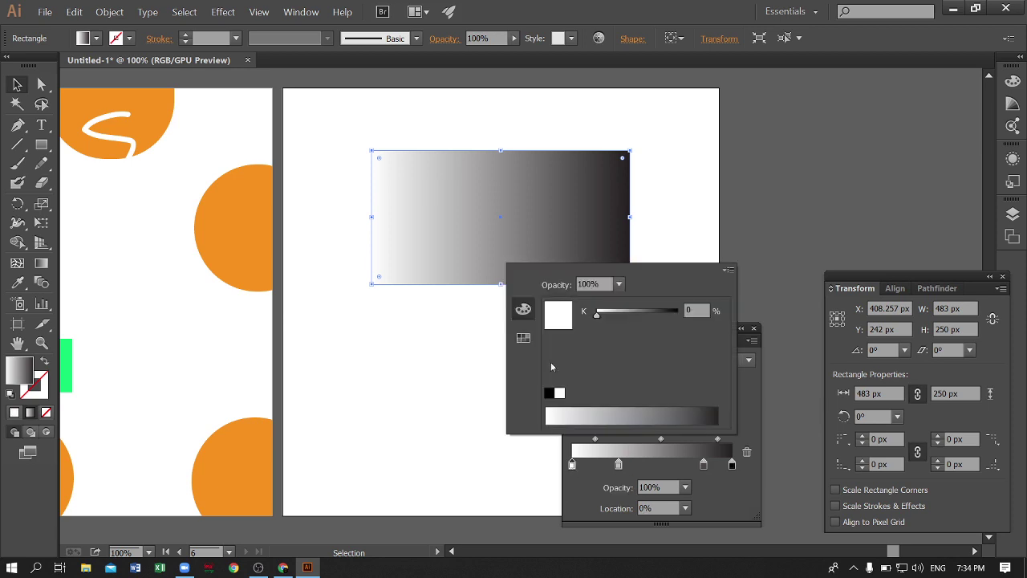
{"action": "left_click", "coordinate": [523, 340]}
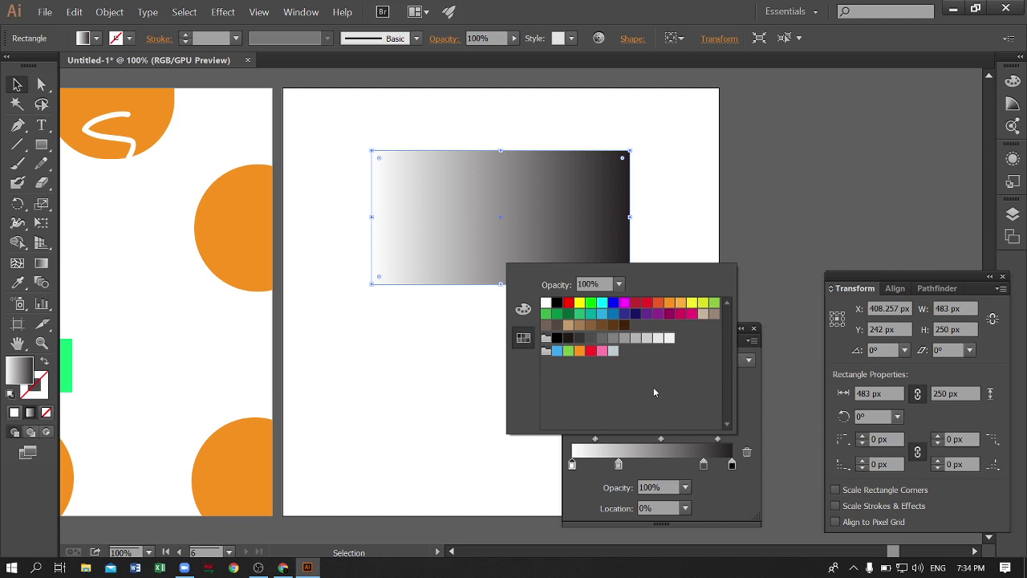
{"action": "left_click", "coordinate": [691, 315]}
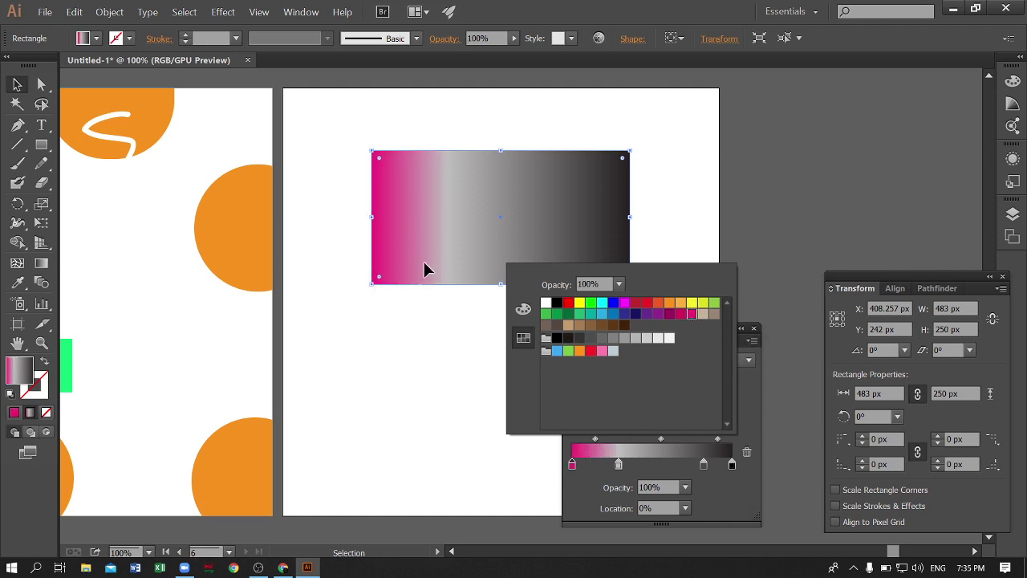
{"action": "left_click", "coordinate": [619, 465]}
{"action": "double_click", "coordinate": [619, 467]}
{"action": "left_click", "coordinate": [668, 315]}
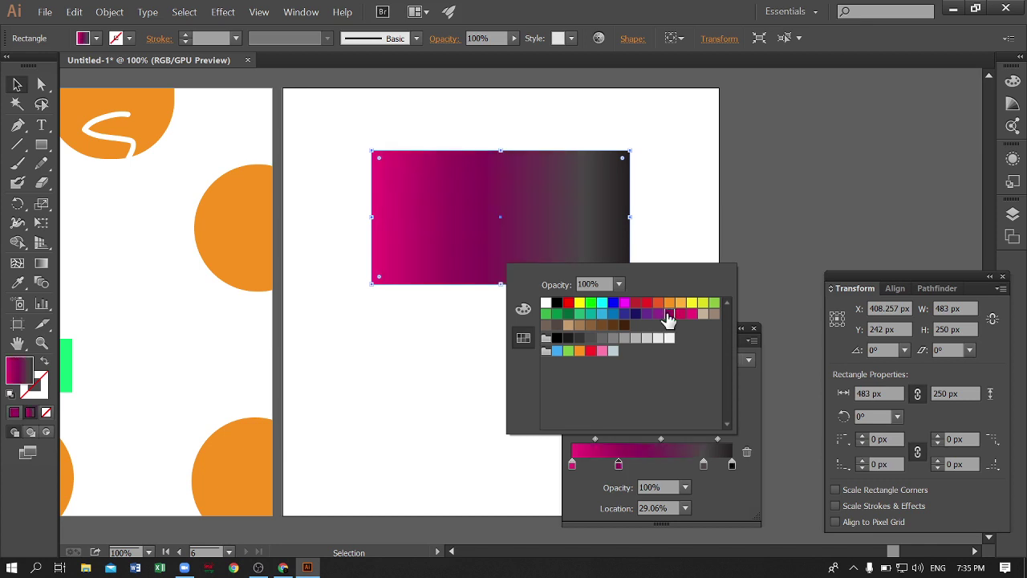
Make the rightmost stop light orange and the 82% stop green
{"action": "left_click", "coordinate": [703, 466]}
{"action": "double_click", "coordinate": [704, 466]}
{"action": "left_click", "coordinate": [647, 314]}
{"action": "left_click", "coordinate": [732, 465]}
{"action": "double_click", "coordinate": [732, 465]}
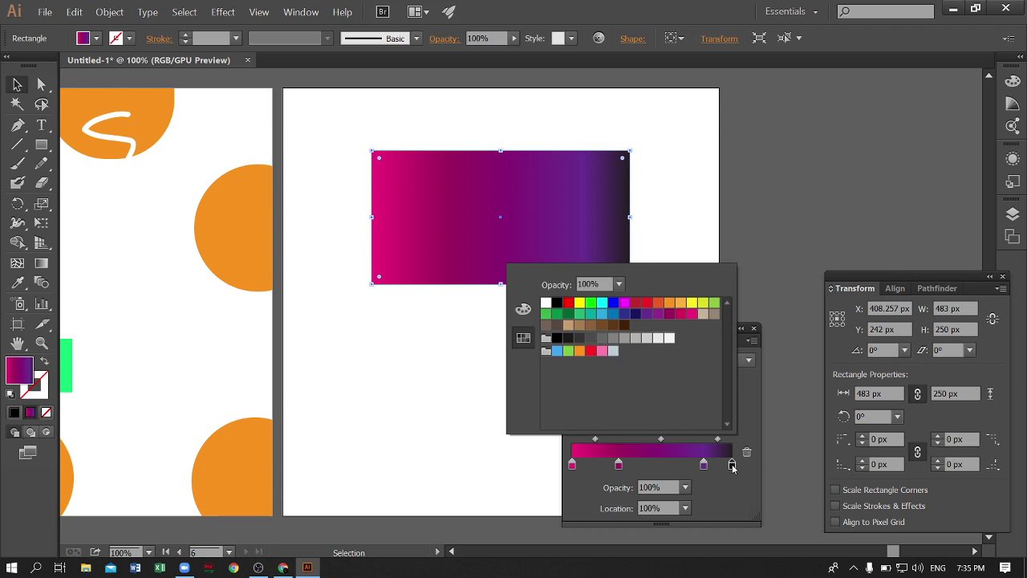
{"action": "left_click", "coordinate": [681, 304]}
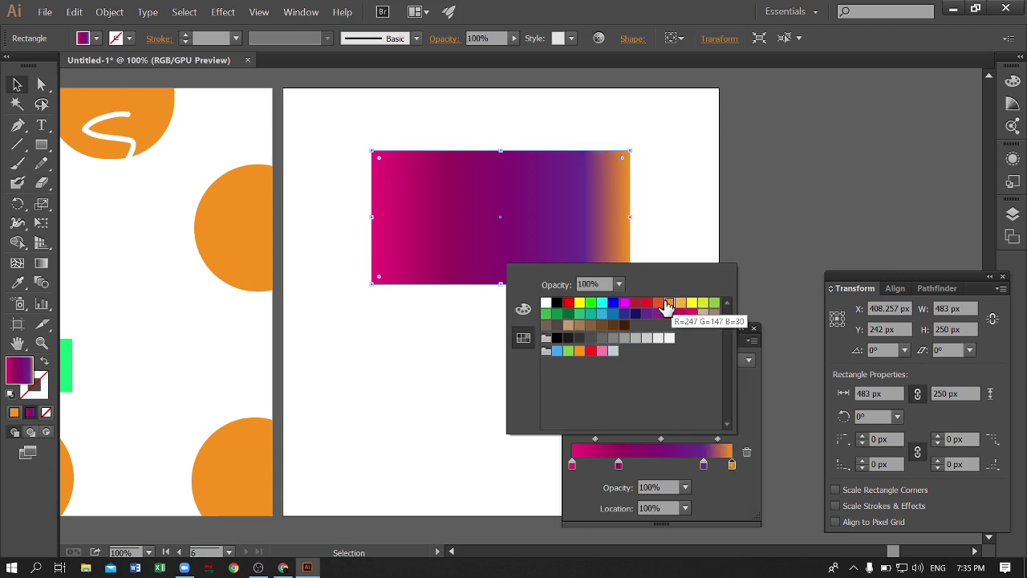
{"action": "left_click", "coordinate": [658, 304]}
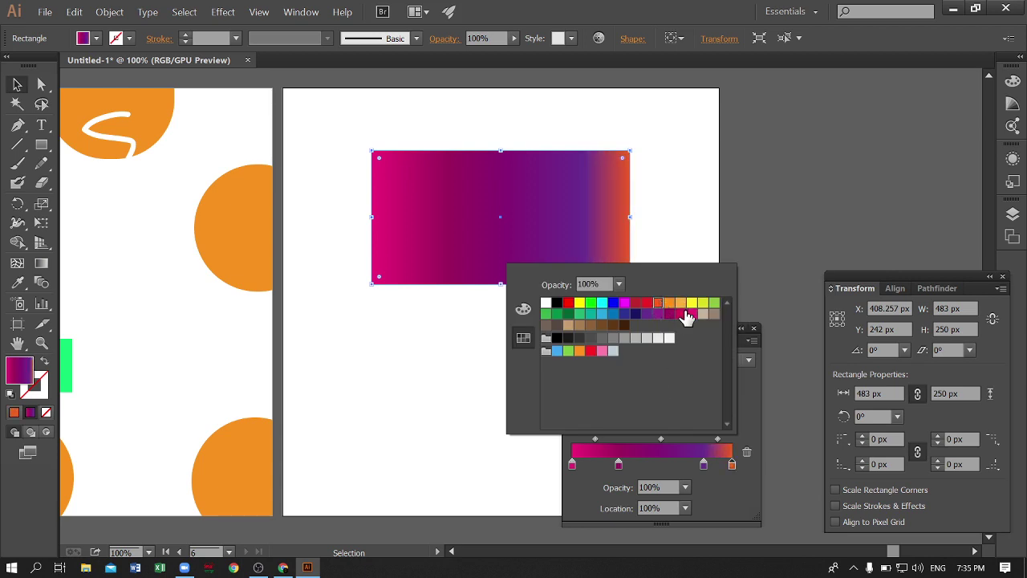
{"action": "left_click", "coordinate": [680, 303]}
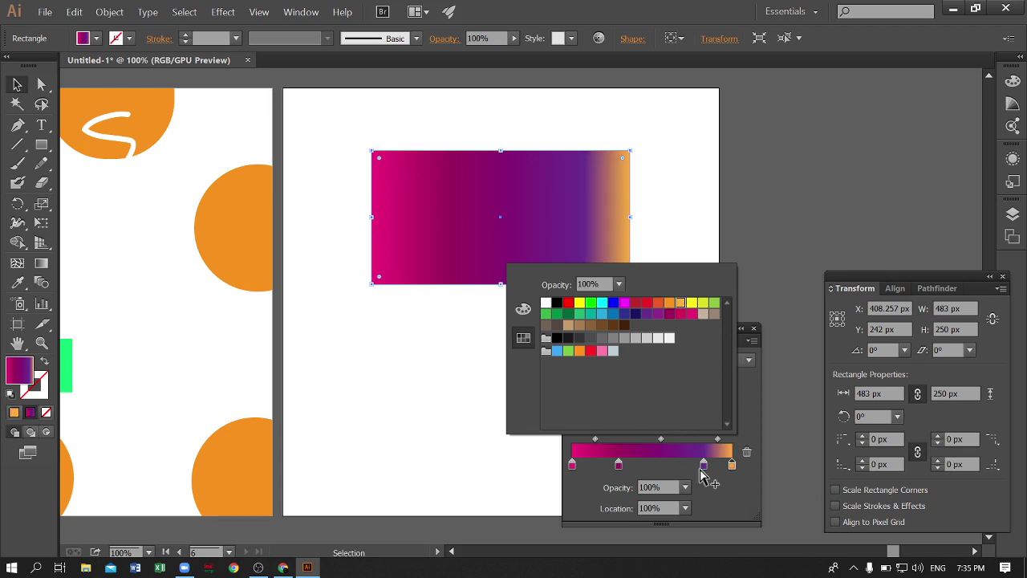
{"action": "double_click", "coordinate": [703, 464]}
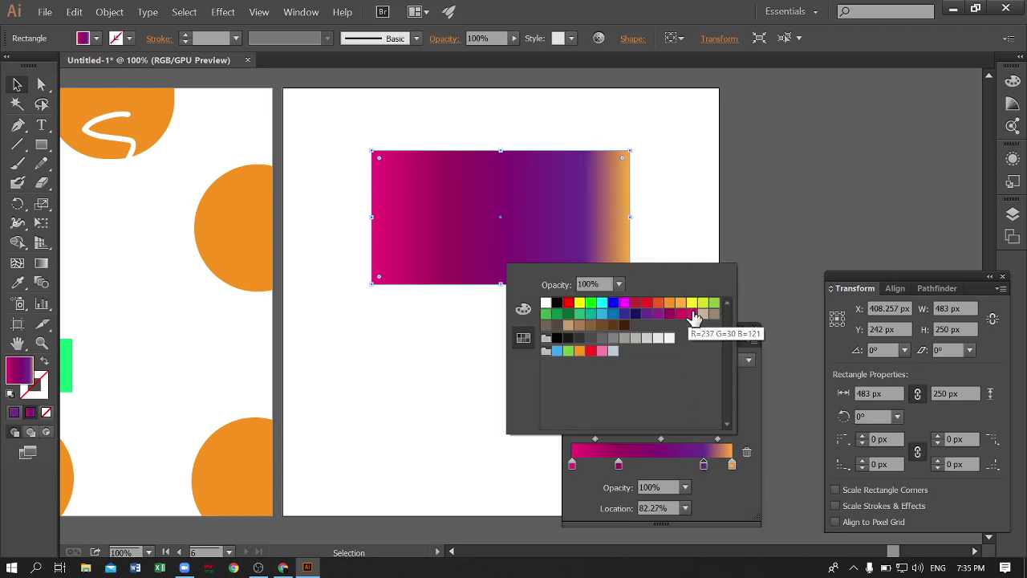
{"action": "left_click", "coordinate": [713, 303]}
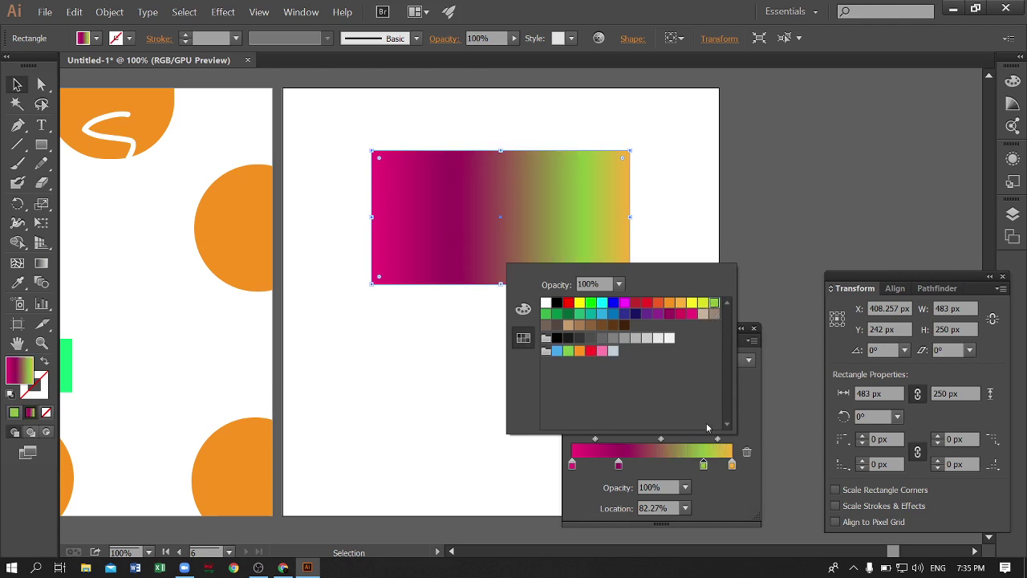
{"action": "left_click", "coordinate": [741, 498]}
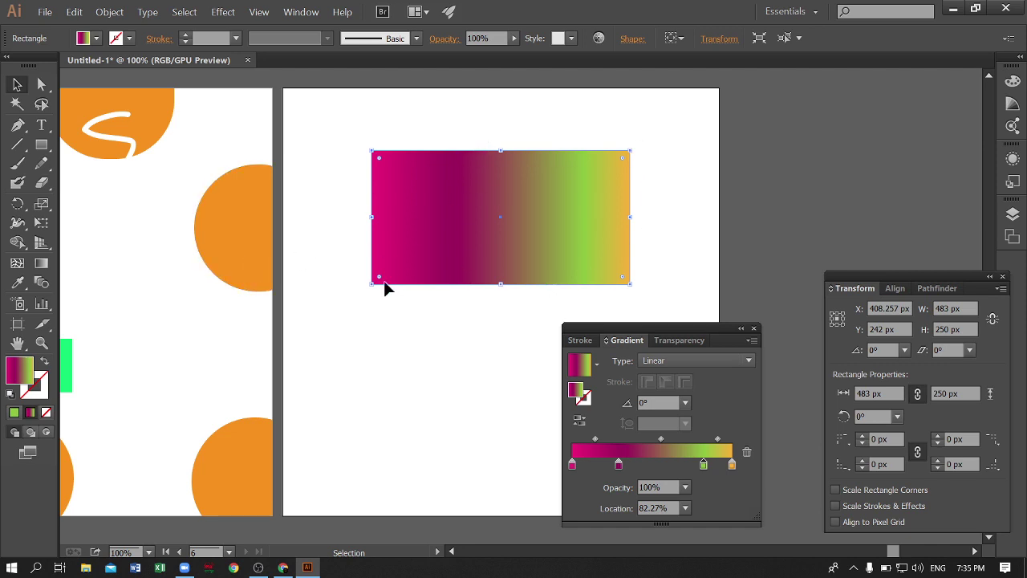
Redraw the gradient direction with the Gradient tool, ending diagonally top-right to bottom-left
{"action": "left_click", "coordinate": [43, 264]}
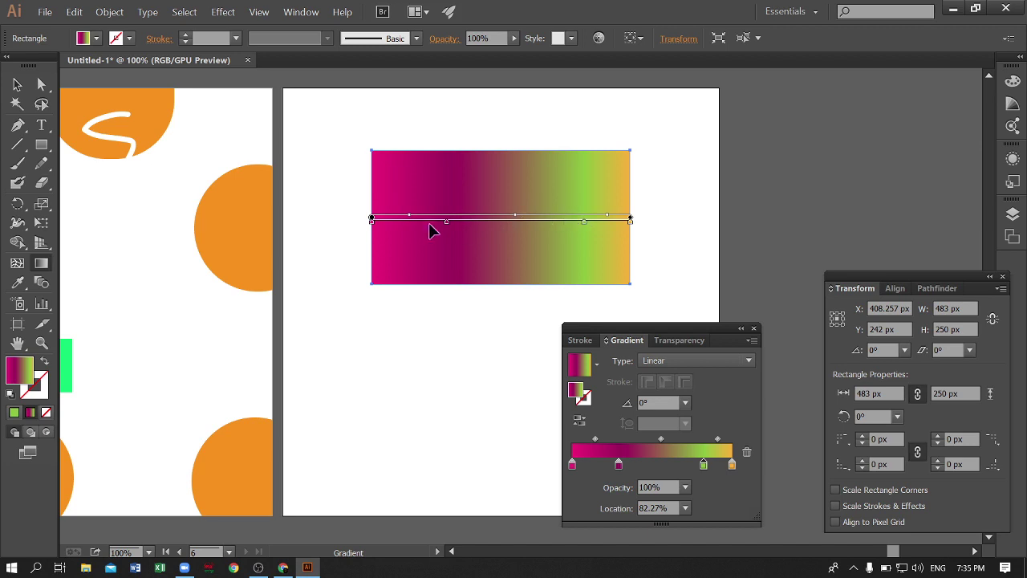
{"action": "left_click_drag", "start_coordinate": [368, 217], "coordinate": [660, 218]}
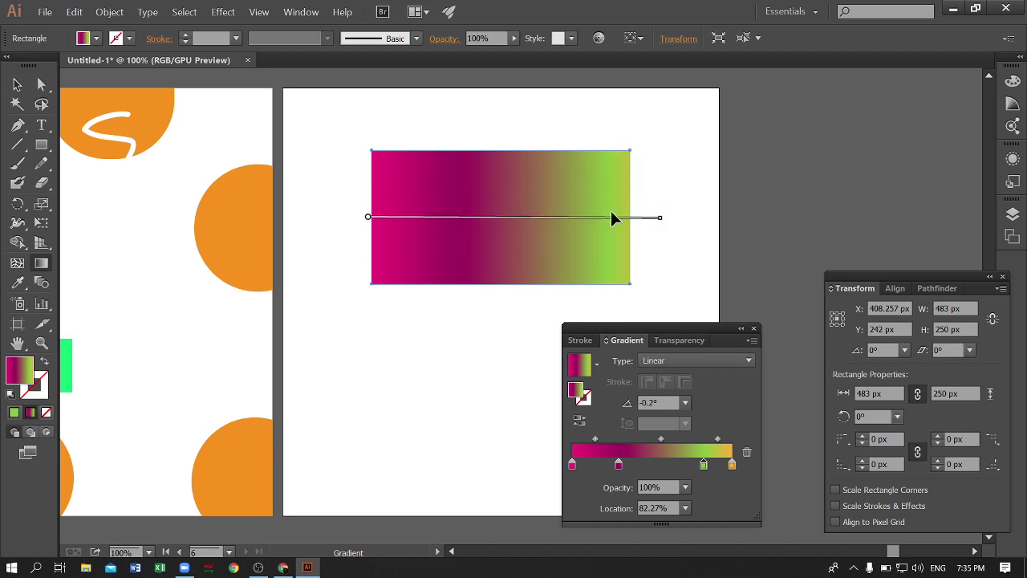
{"action": "left_click_drag", "start_coordinate": [390, 132], "coordinate": [617, 305]}
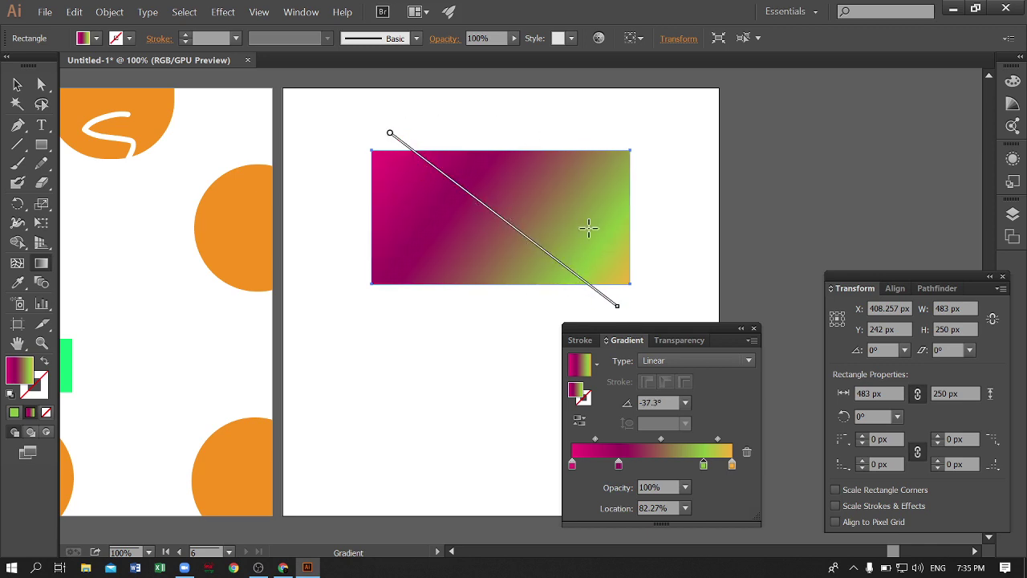
{"action": "left_click_drag", "start_coordinate": [518, 129], "coordinate": [514, 305]}
{"action": "left_click_drag", "start_coordinate": [633, 115], "coordinate": [363, 322]}
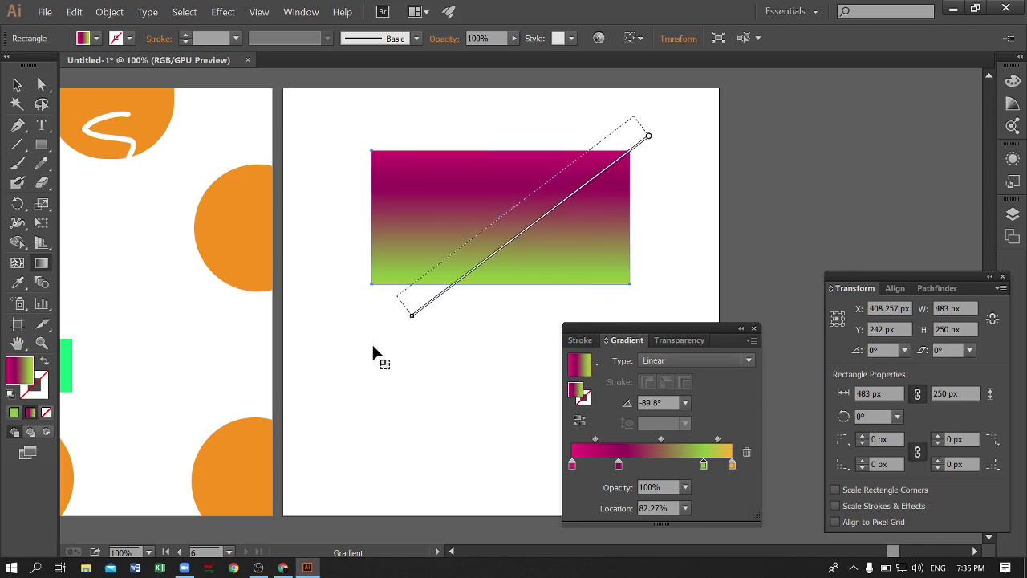
{"action": "left_click_drag", "start_coordinate": [537, 305], "coordinate": [473, 147]}
{"action": "left_click_drag", "start_coordinate": [452, 344], "coordinate": [538, 128]}
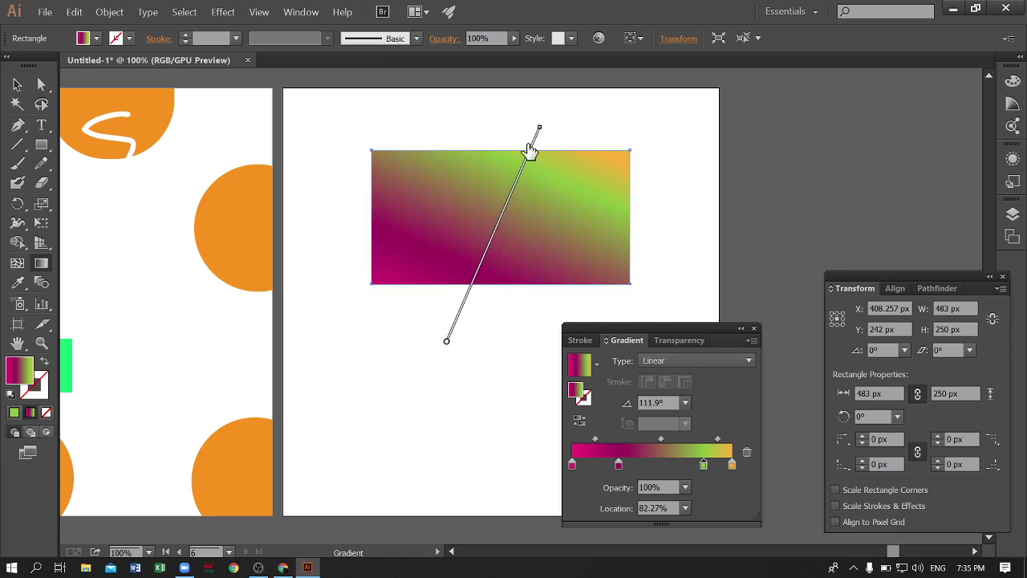
{"action": "left_click_drag", "start_coordinate": [355, 173], "coordinate": [619, 252]}
{"action": "left_click_drag", "start_coordinate": [526, 250], "coordinate": [528, 284]}
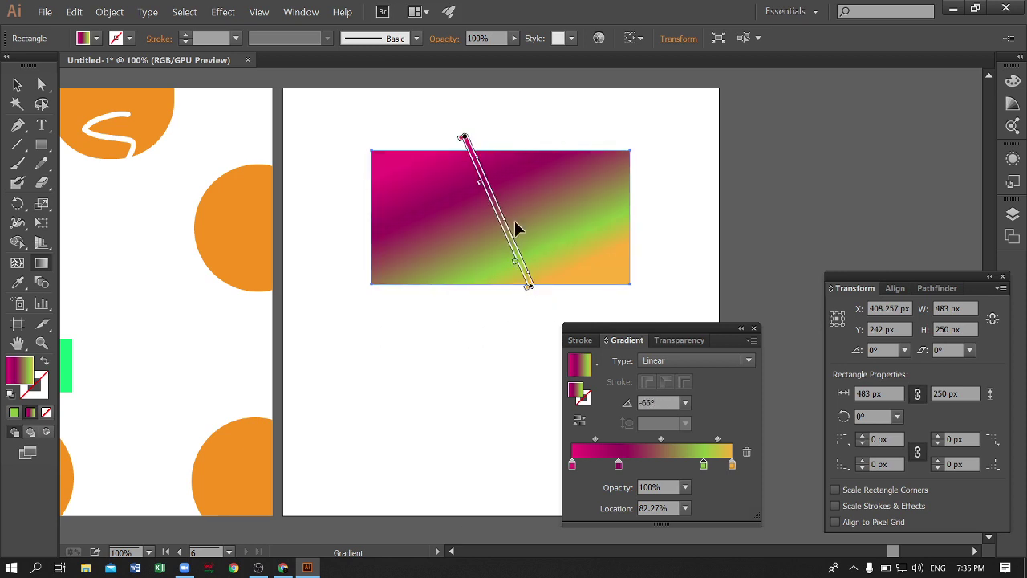
{"action": "left_click_drag", "start_coordinate": [527, 137], "coordinate": [482, 309]}
{"action": "left_click_drag", "start_coordinate": [643, 142], "coordinate": [461, 289]}
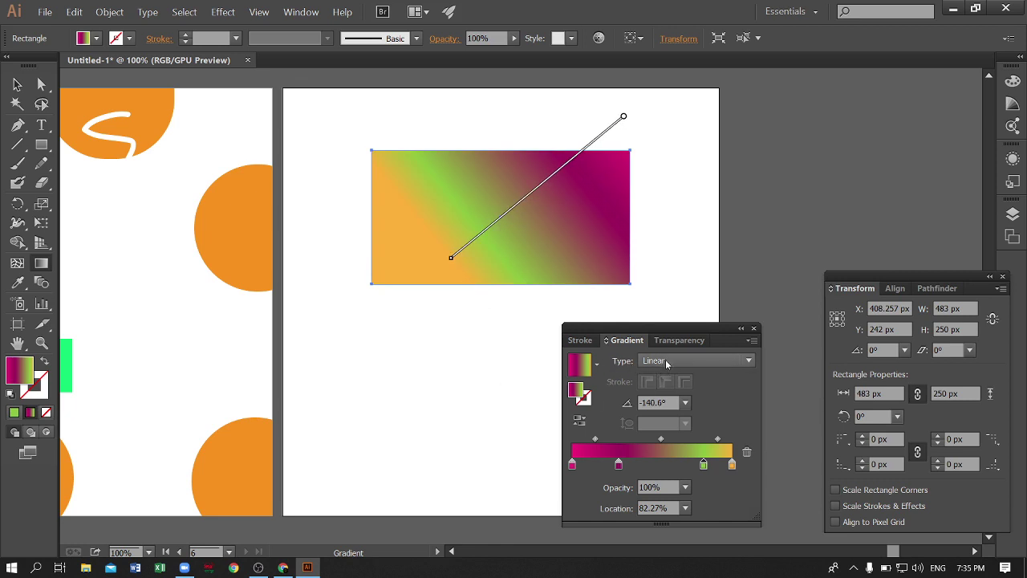
Set the gradient Type to Radial and deselect the rectangle
{"action": "left_click", "coordinate": [666, 362]}
{"action": "left_click", "coordinate": [661, 395]}
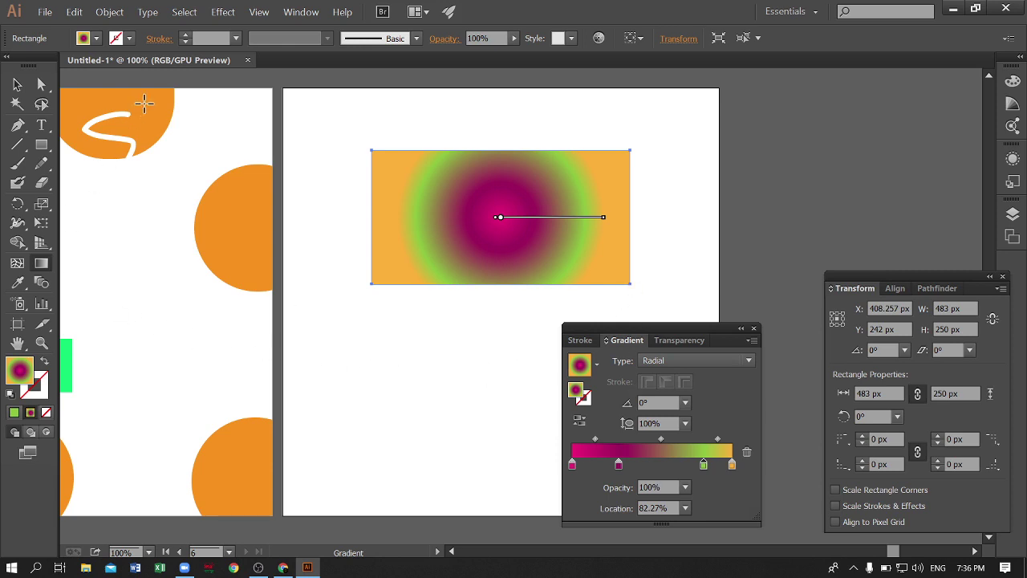
{"action": "left_click", "coordinate": [13, 84]}
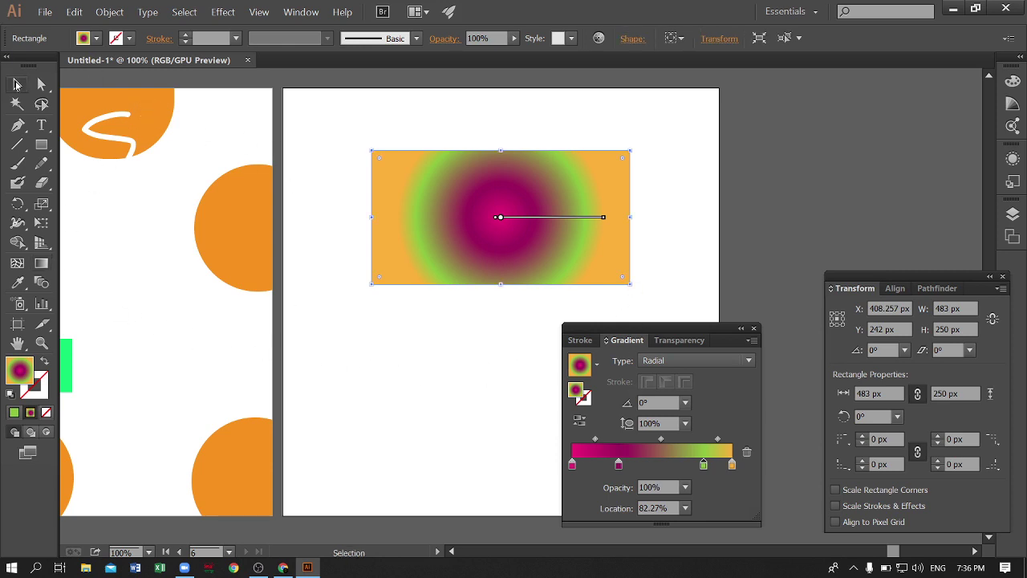
{"action": "left_click", "coordinate": [532, 360]}
{"action": "left_click_drag", "start_coordinate": [660, 332], "coordinate": [829, 162]}
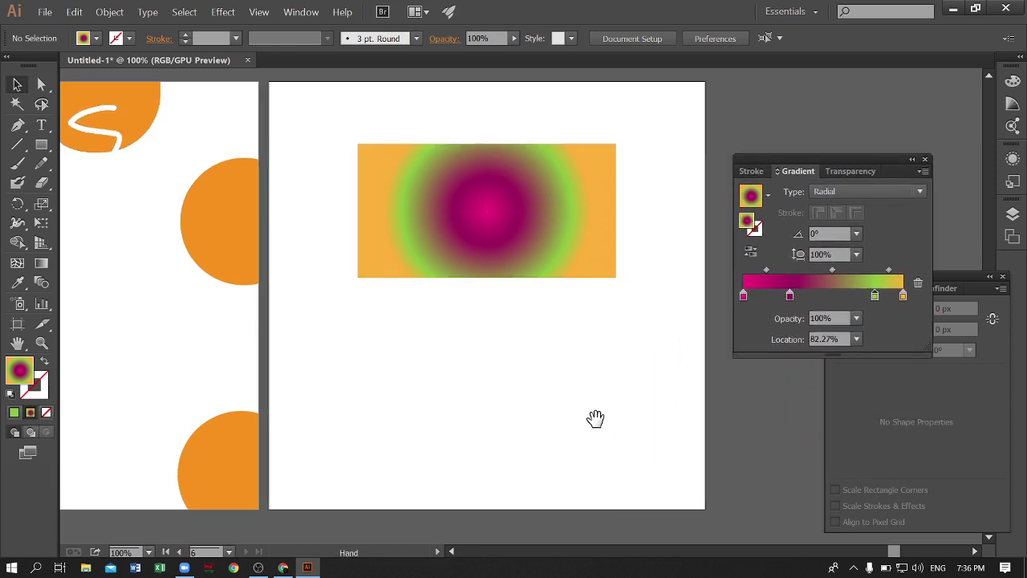
{"action": "left_click_drag", "start_coordinate": [608, 422], "coordinate": [593, 417]}
Type 'Gradient' below the rectangle, scale it to about 169 pt, and eyedropper the rectangle
{"action": "left_click", "coordinate": [42, 124]}
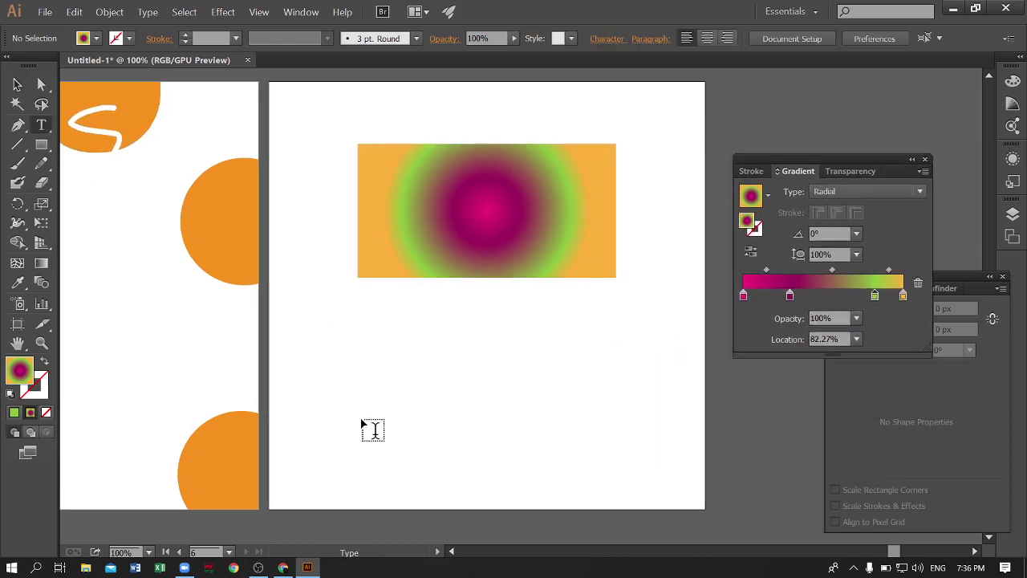
{"action": "type", "text": "G"}
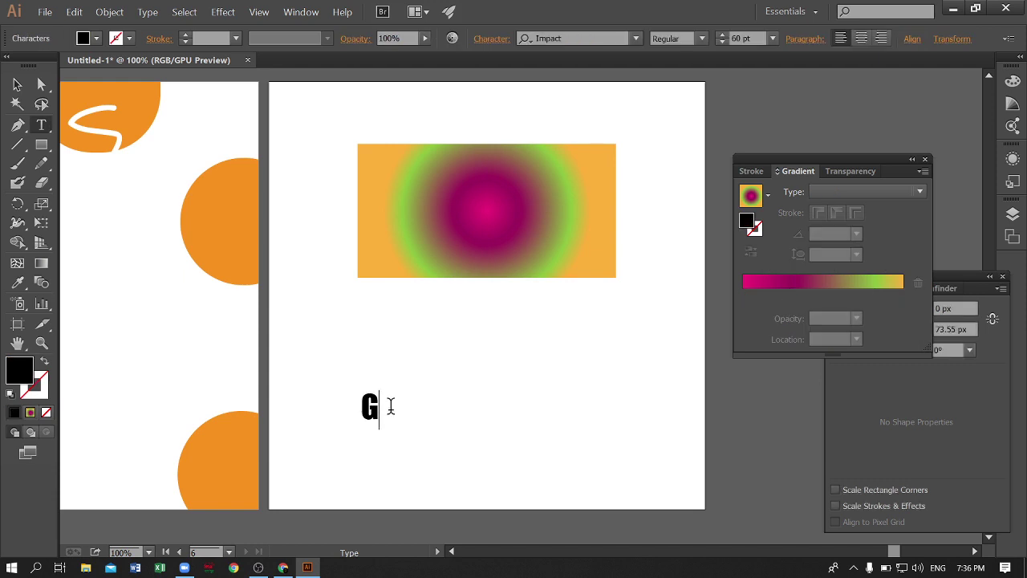
{"action": "type", "text": "radient"}
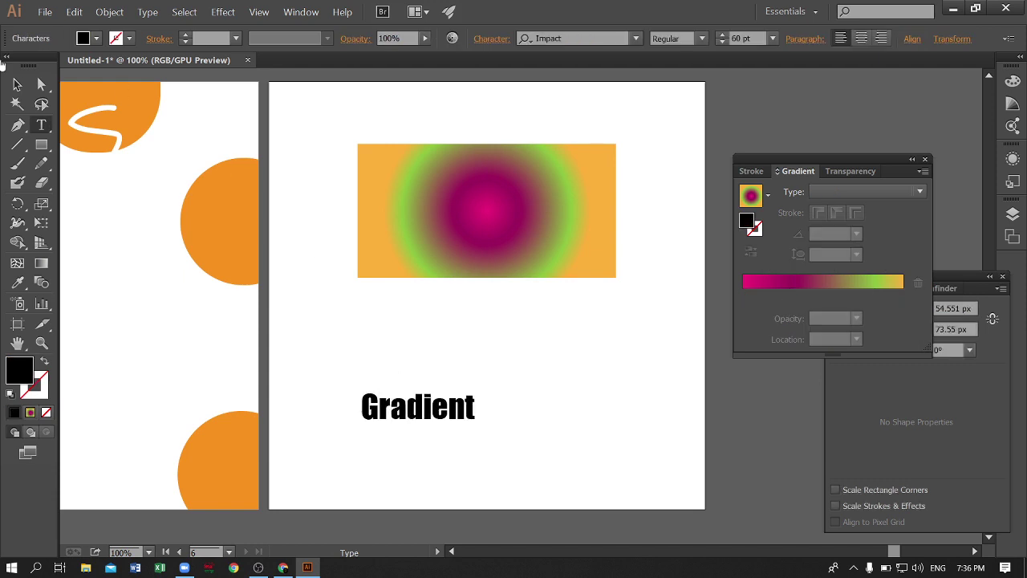
{"action": "key", "text": "Escape"}
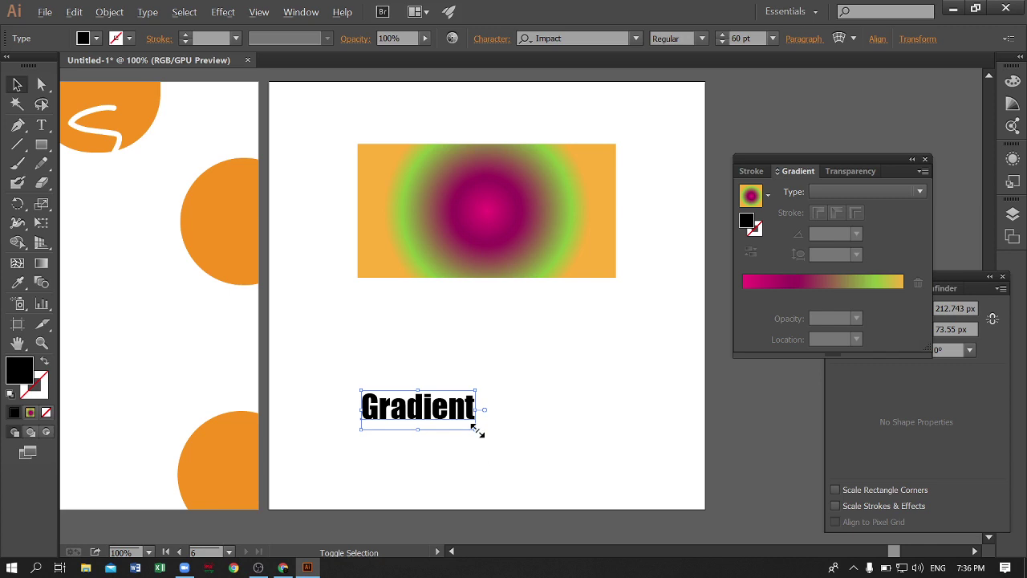
{"action": "left_click_drag", "start_coordinate": [478, 433], "coordinate": [581, 467]}
{"action": "left_click_drag", "start_coordinate": [507, 408], "coordinate": [595, 429]}
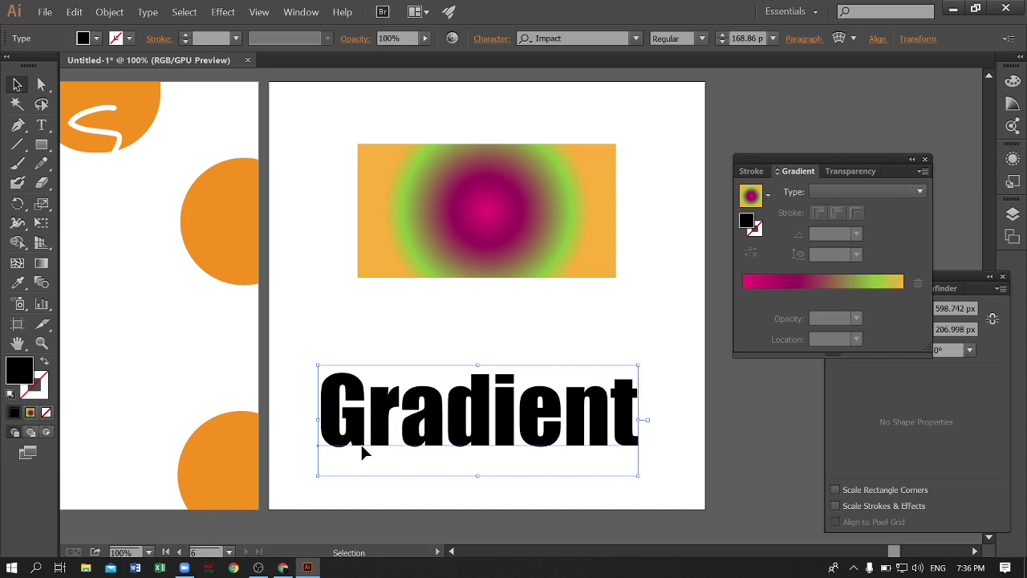
{"action": "key", "text": "i"}
{"action": "left_click", "coordinate": [499, 214]}
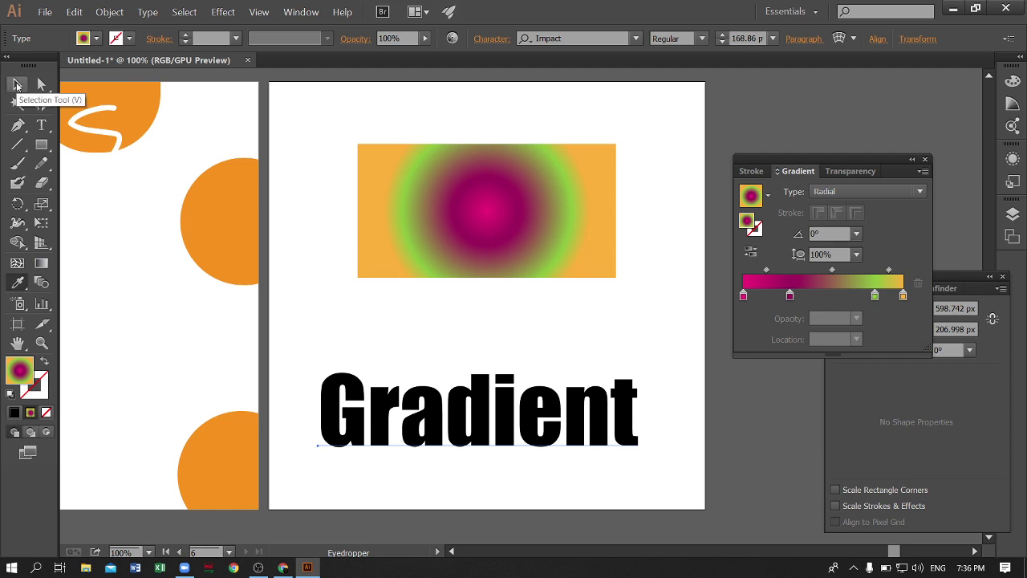
Convert the 'Gradient' text to outlines and reposition the letters
{"action": "left_click", "coordinate": [16, 85]}
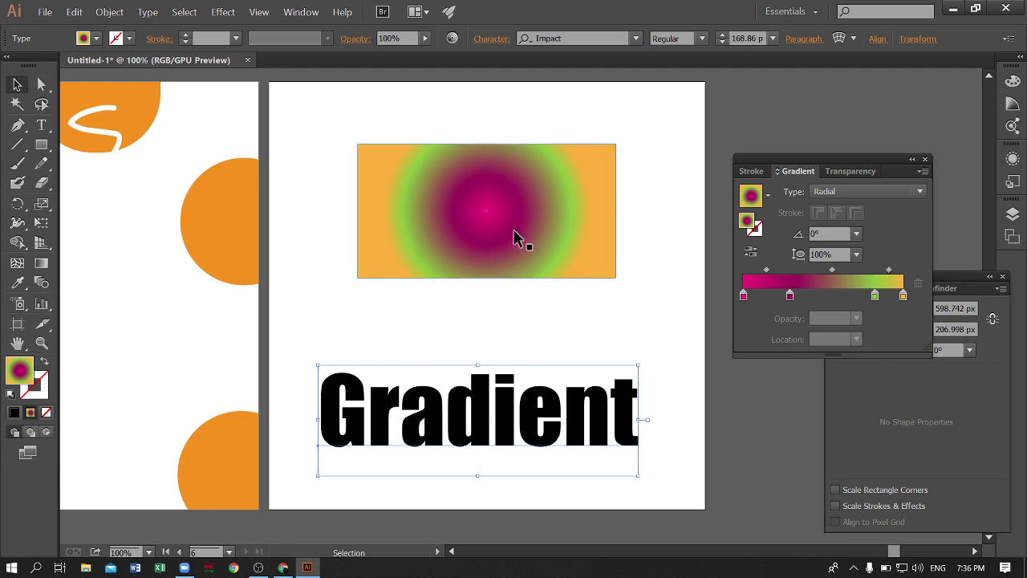
{"action": "right_click", "coordinate": [492, 391]}
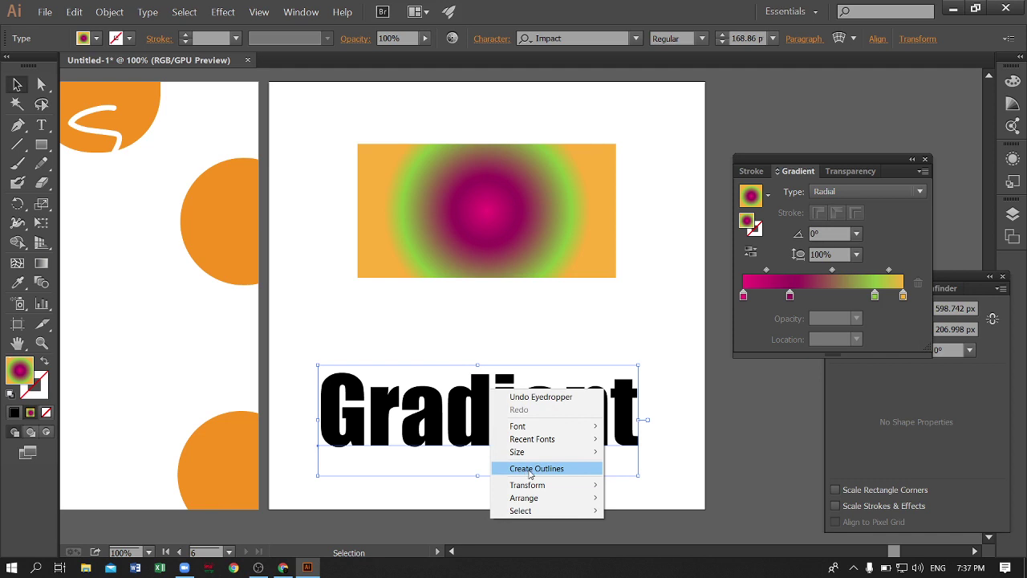
{"action": "left_click", "coordinate": [633, 343]}
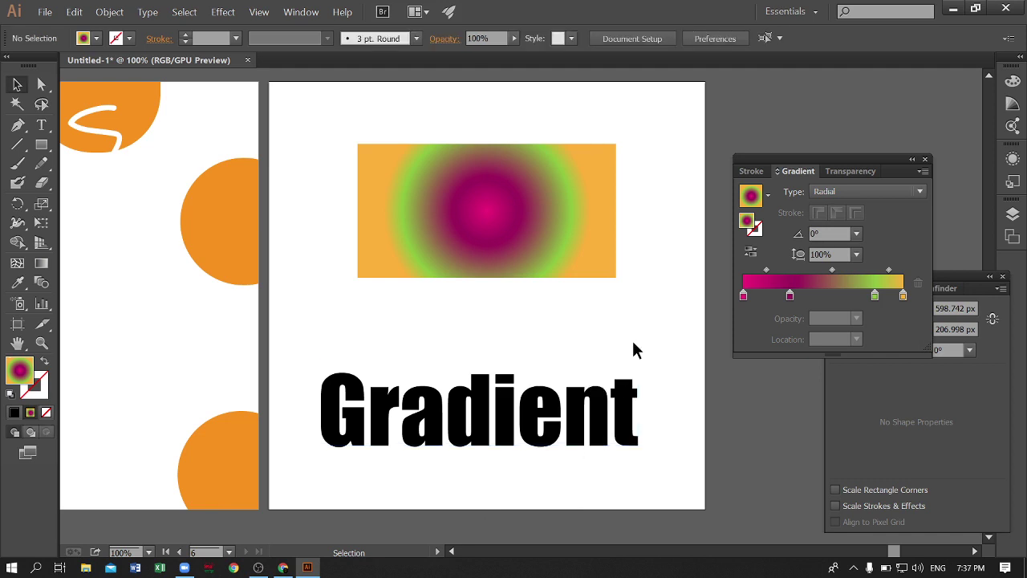
{"action": "left_click", "coordinate": [488, 415]}
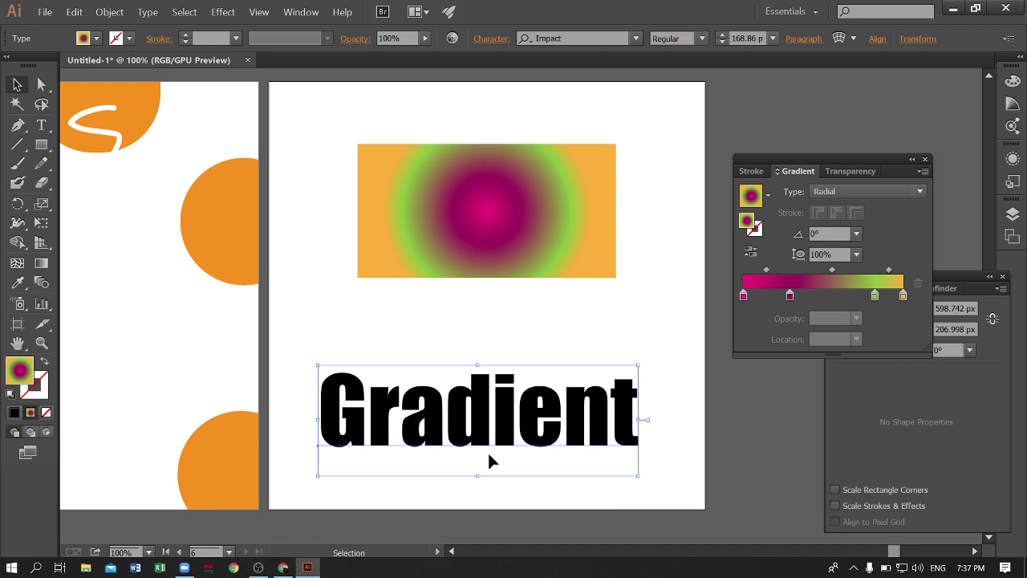
{"action": "right_click", "coordinate": [481, 388]}
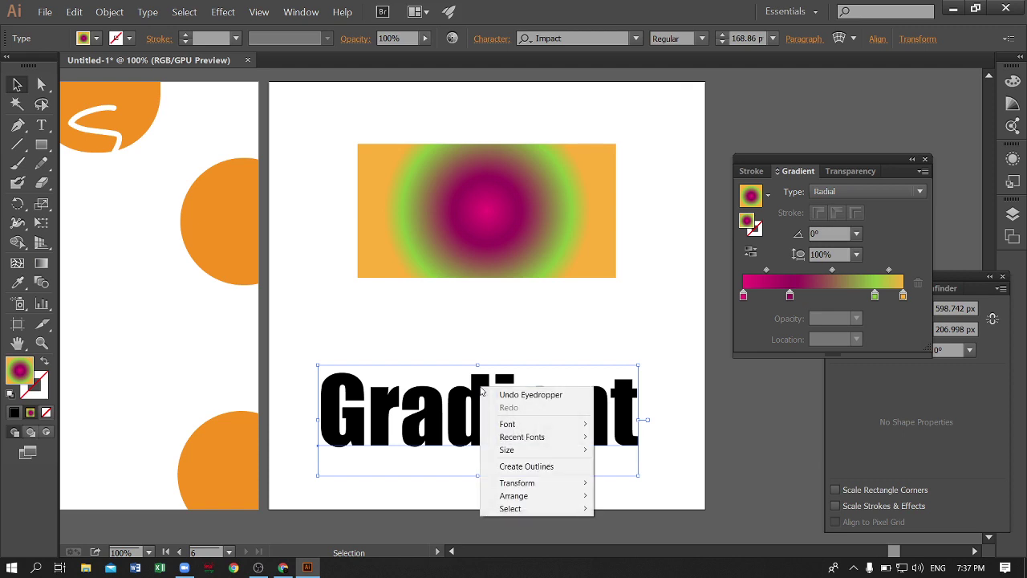
{"action": "left_click", "coordinate": [511, 467]}
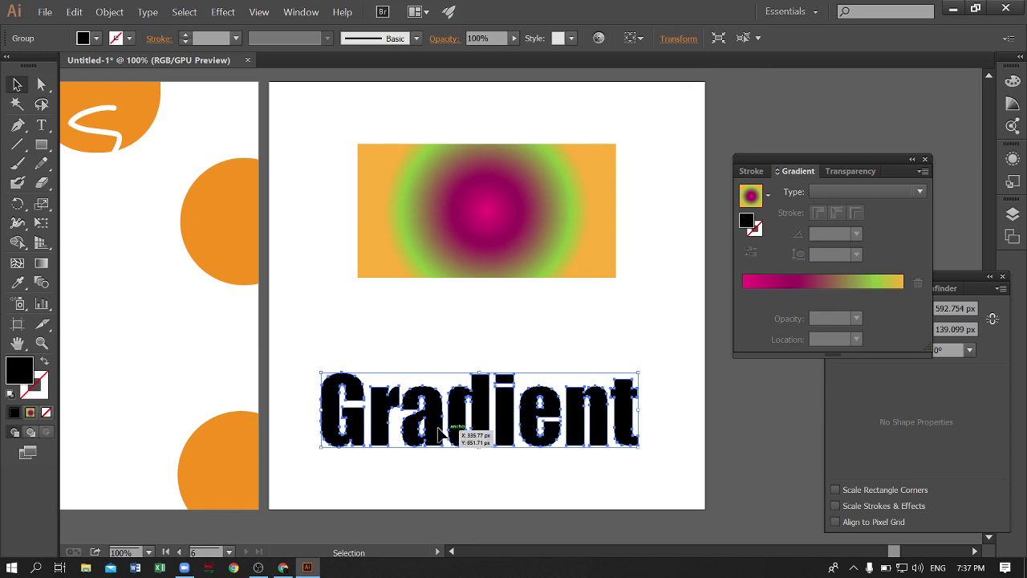
{"action": "mouse_move", "coordinate": [498, 423]}
{"action": "left_mouse_down"}
{"action": "mouse_move", "coordinate": [489, 412]}
{"action": "mouse_move", "coordinate": [480, 419]}
{"action": "left_mouse_up"}
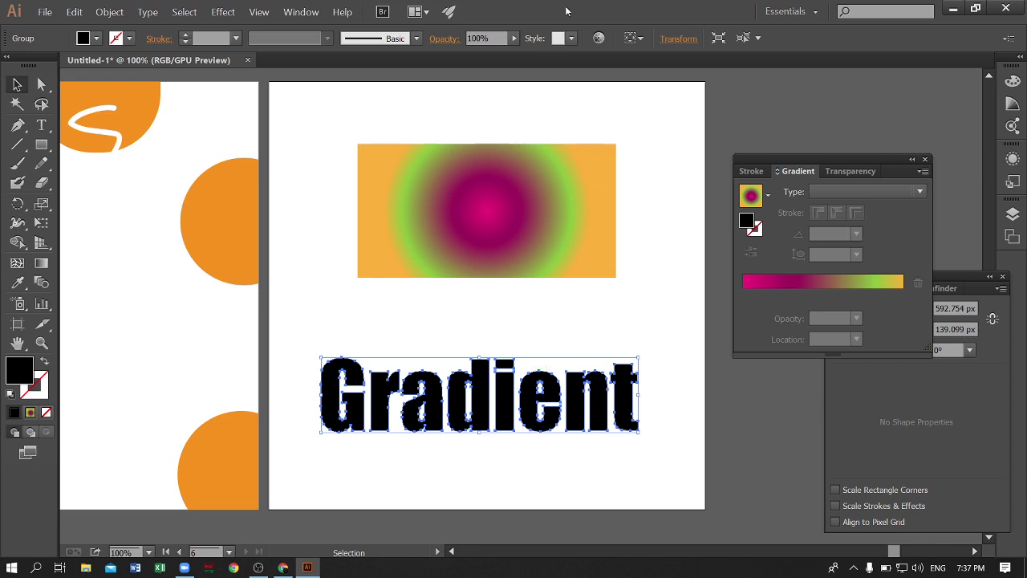
Apply the rectangle's radial gradient to the outlined letters with the Eyedropper, then deselect
{"action": "left_click", "coordinate": [426, 335]}
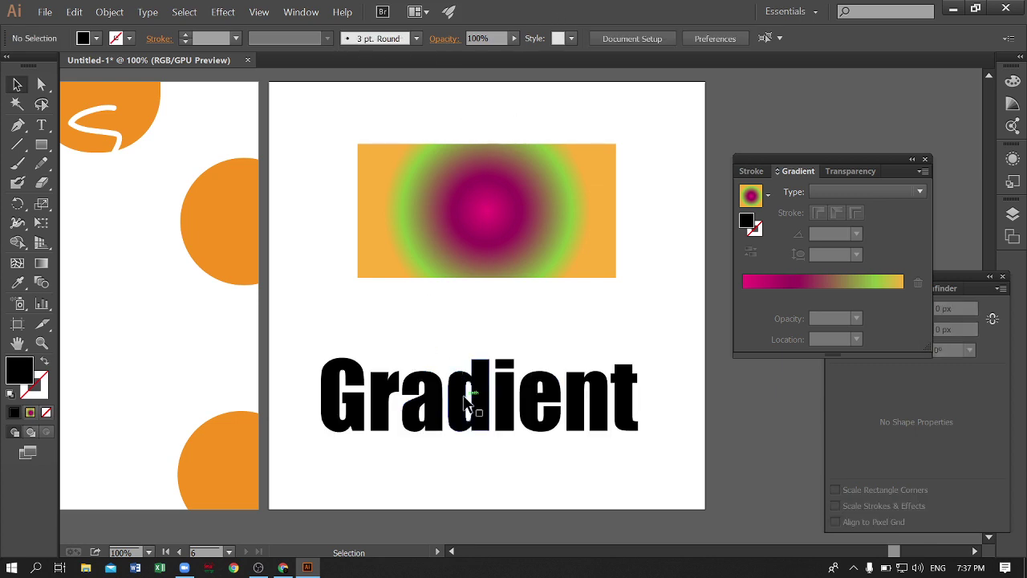
{"action": "left_click", "coordinate": [470, 401]}
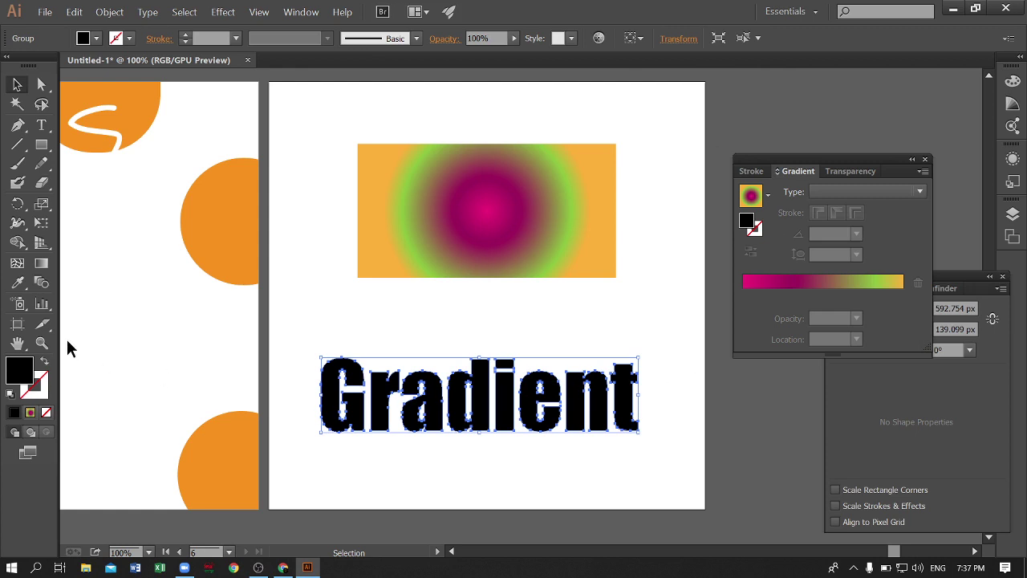
{"action": "left_click", "coordinate": [17, 282]}
{"action": "left_click", "coordinate": [559, 166]}
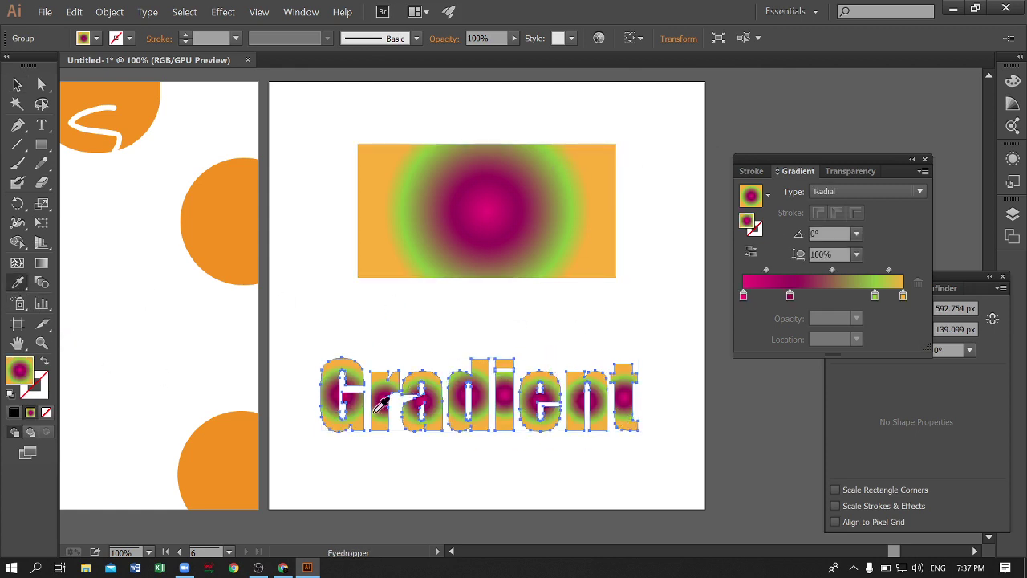
{"action": "key", "text": "v"}
{"action": "left_click", "coordinate": [683, 312]}
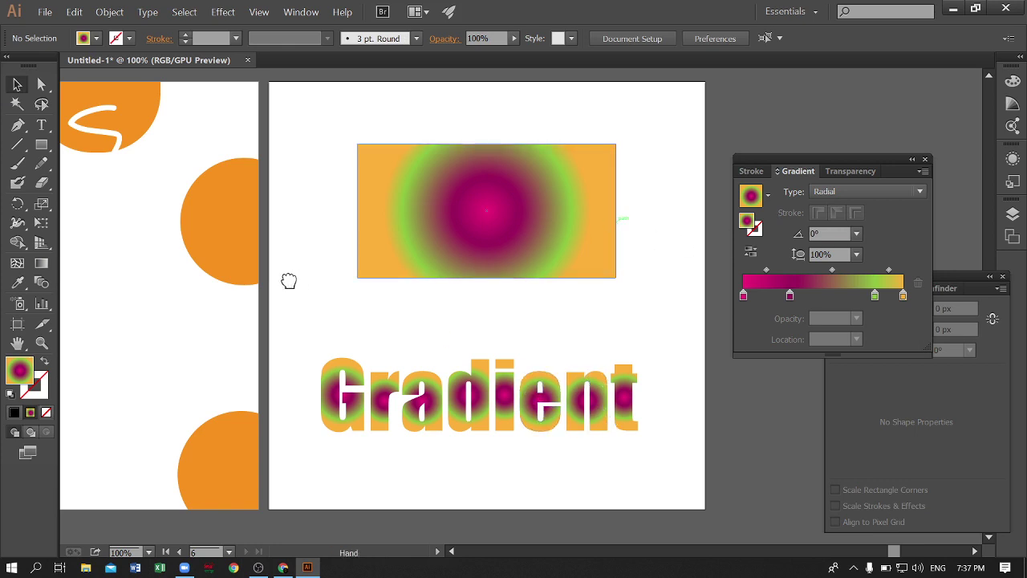
Duplicate the finished artboard to its right with the Artboard tool
{"action": "mouse_move", "coordinate": [286, 280]}
{"action": "left_mouse_down"}
{"action": "mouse_move", "coordinate": [610, 246]}
{"action": "mouse_move", "coordinate": [224, 281]}
{"action": "mouse_move", "coordinate": [458, 233]}
{"action": "mouse_move", "coordinate": [637, 227]}
{"action": "left_mouse_up"}
{"action": "mouse_move", "coordinate": [943, 205]}
{"action": "left_mouse_down"}
{"action": "mouse_move", "coordinate": [445, 205]}
{"action": "mouse_move", "coordinate": [142, 247]}
{"action": "left_mouse_up"}
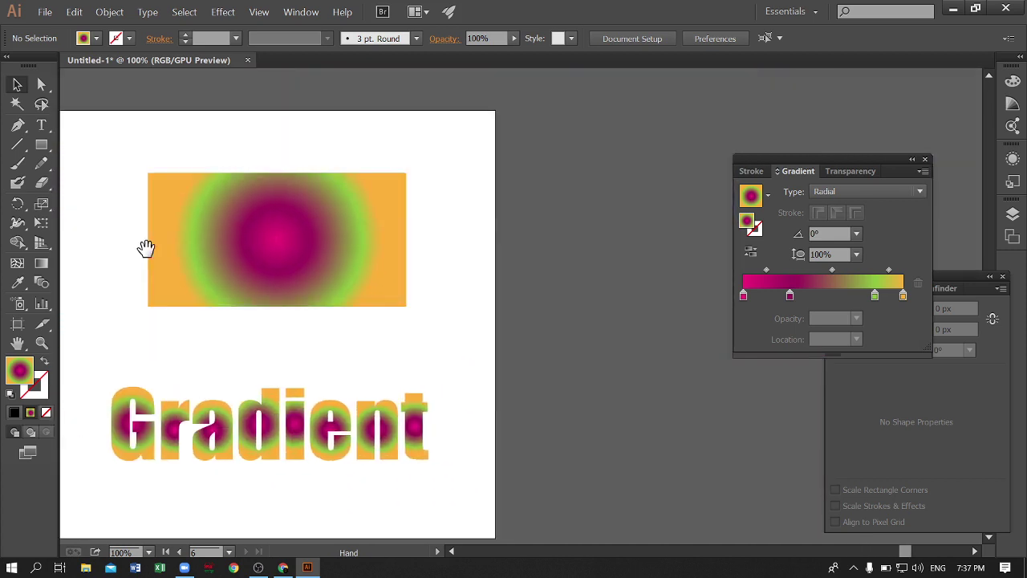
{"action": "mouse_move", "coordinate": [351, 284]}
{"action": "left_mouse_down"}
{"action": "mouse_move", "coordinate": [412, 259]}
{"action": "mouse_move", "coordinate": [378, 282]}
{"action": "left_mouse_up"}
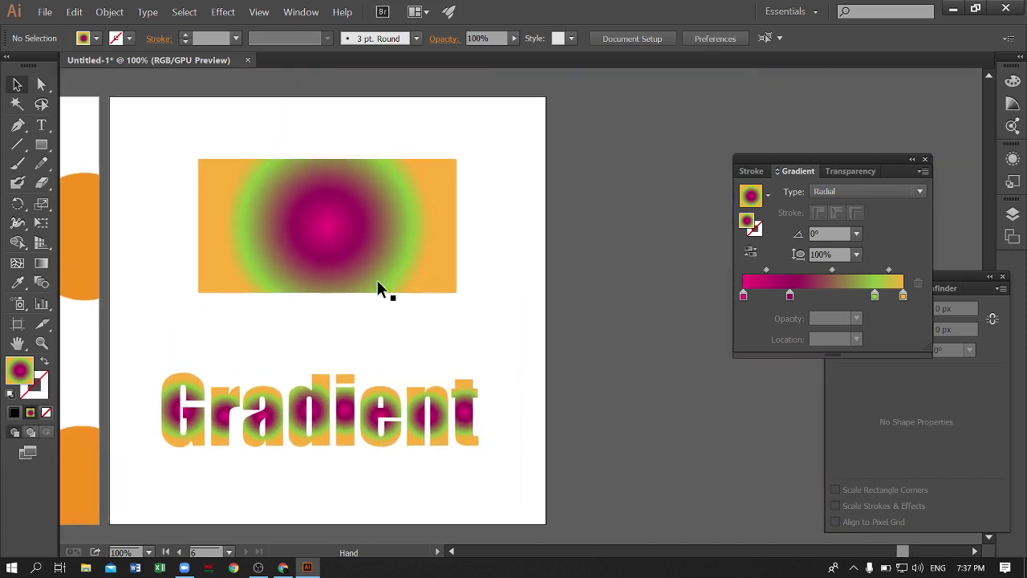
{"action": "left_click", "coordinate": [17, 323]}
{"action": "left_click", "coordinate": [210, 340]}
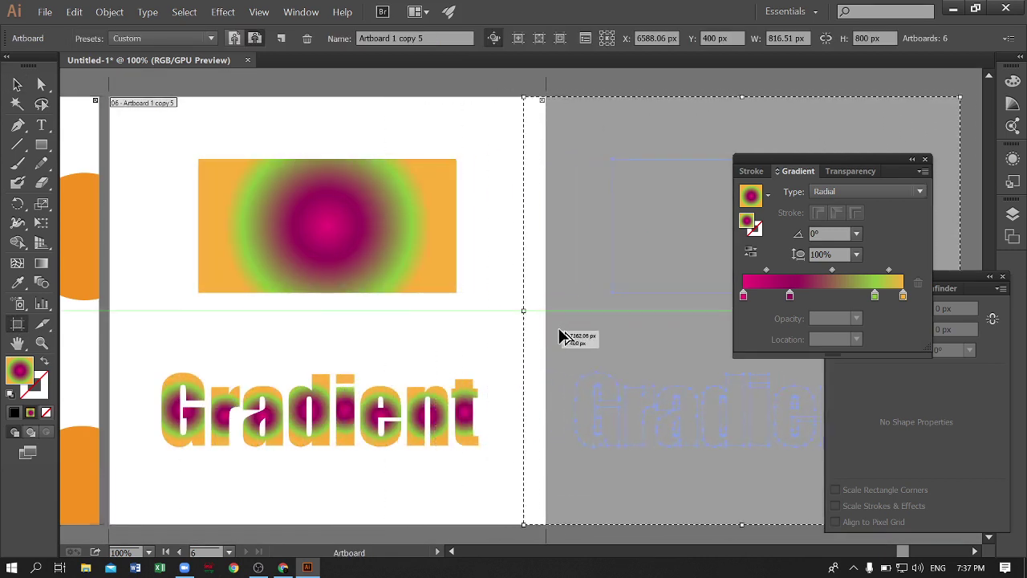
{"action": "left_click_drag", "start_coordinate": [210, 339], "coordinate": [580, 340]}
Delete the copied artwork from the new artboard and close the Gradient panel
{"action": "left_click", "coordinate": [17, 84]}
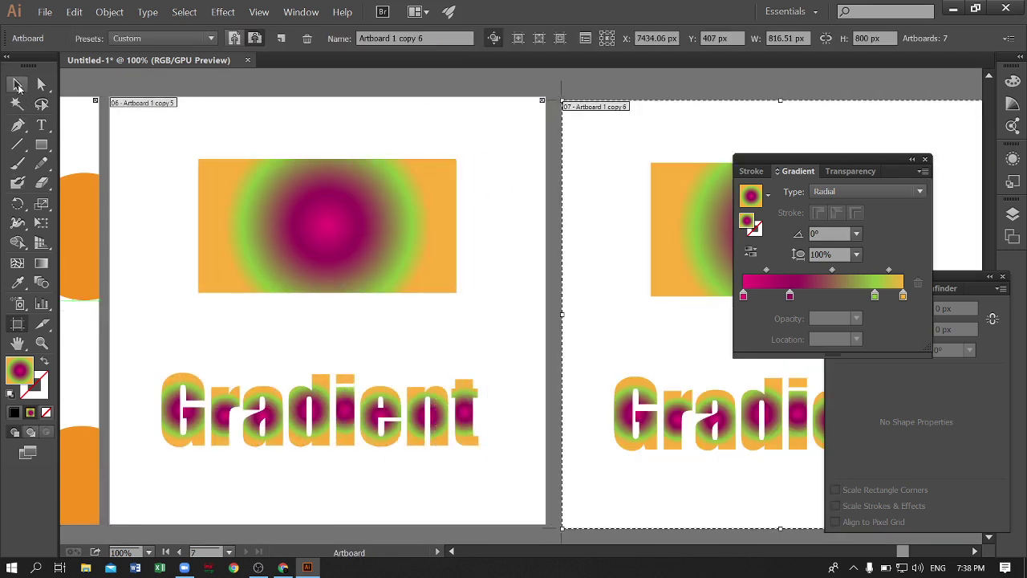
{"action": "mouse_move", "coordinate": [463, 100]}
{"action": "left_mouse_down"}
{"action": "mouse_move", "coordinate": [420, 160]}
{"action": "mouse_move", "coordinate": [262, 134]}
{"action": "mouse_move", "coordinate": [478, 418]}
{"action": "mouse_move", "coordinate": [581, 466]}
{"action": "left_mouse_up"}
{"action": "key", "text": "Delete"}
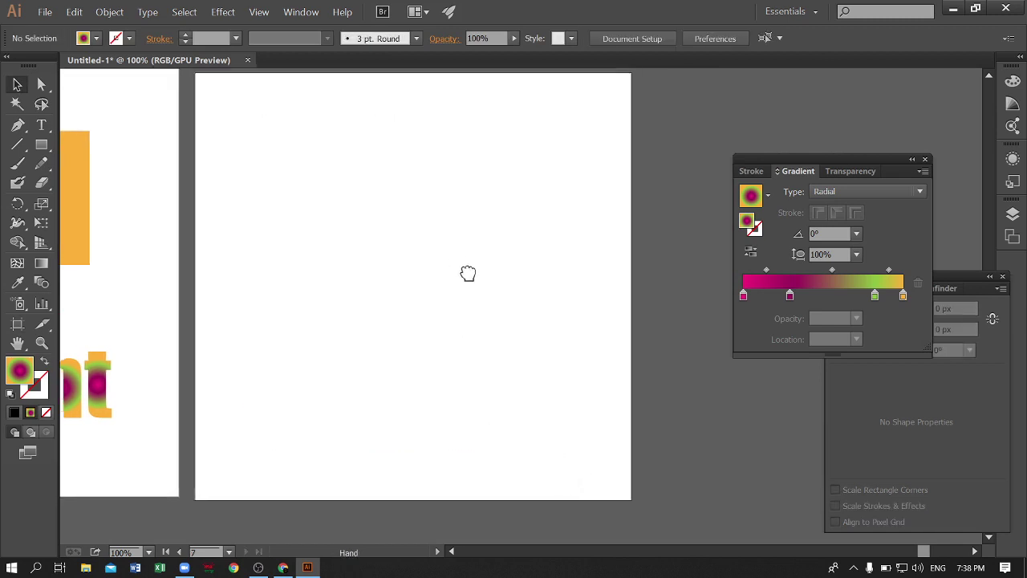
{"action": "mouse_move", "coordinate": [468, 273]}
{"action": "left_mouse_down"}
{"action": "mouse_move", "coordinate": [488, 264]}
{"action": "mouse_move", "coordinate": [518, 276]}
{"action": "left_mouse_up"}
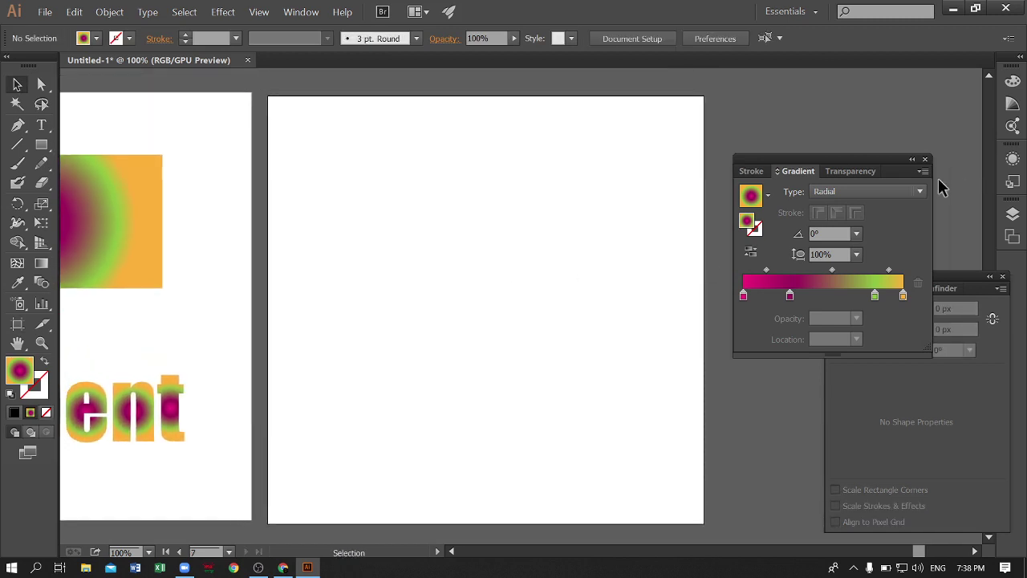
{"action": "left_click", "coordinate": [924, 159]}
{"action": "left_click_drag", "start_coordinate": [440, 301], "coordinate": [491, 294]}
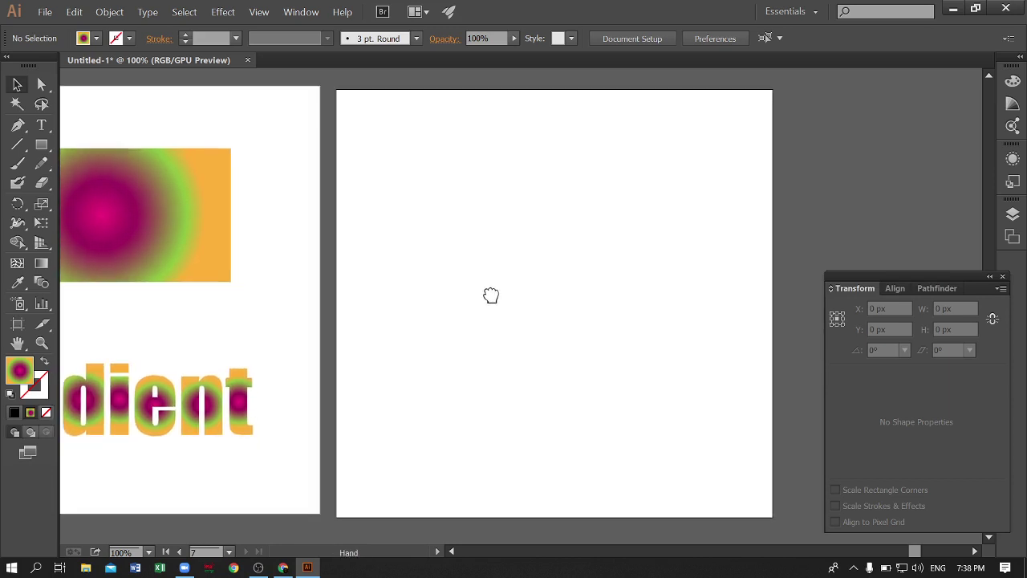
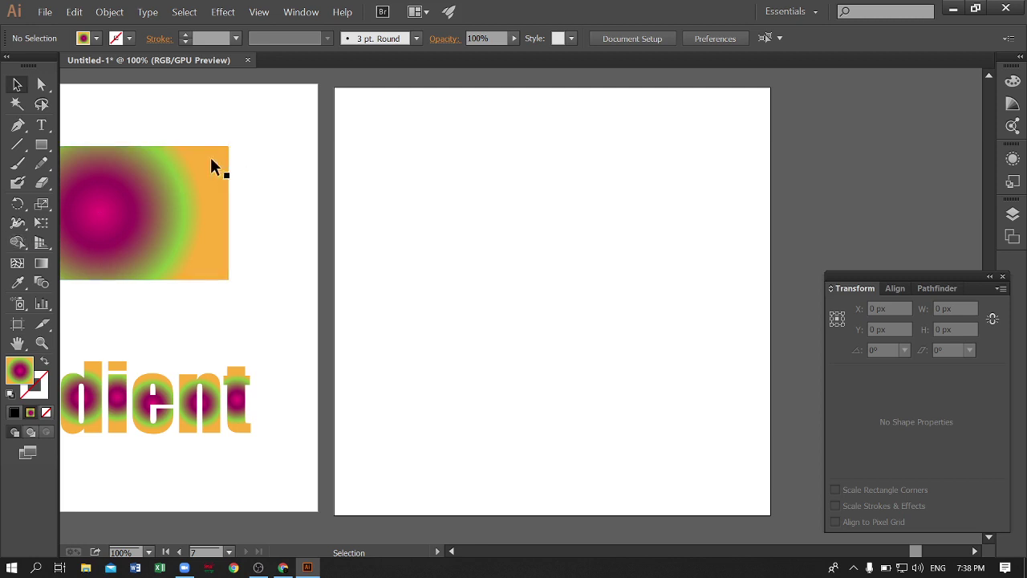
Draw a circle on the right artboard and fill it with solid purple
{"action": "left_click", "coordinate": [42, 144]}
{"action": "left_click", "coordinate": [117, 188]}
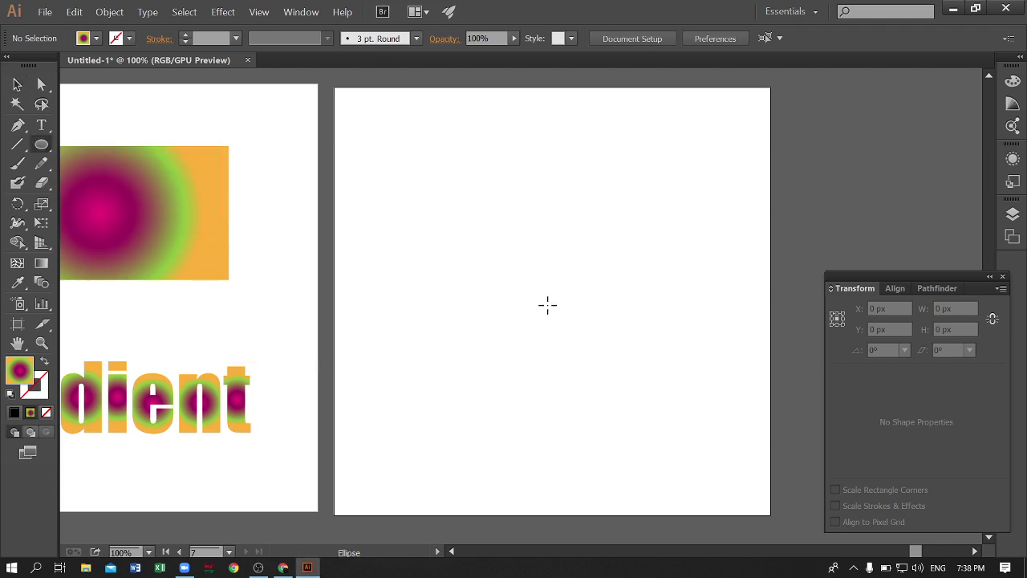
{"action": "left_click_drag", "start_coordinate": [430, 342], "coordinate": [476, 406]}
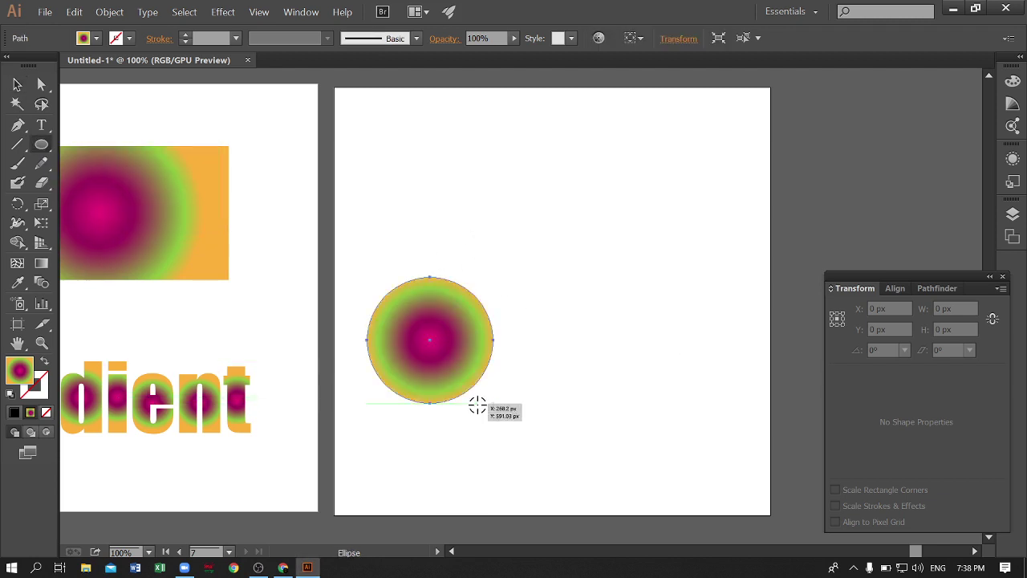
{"action": "left_click", "coordinate": [17, 85]}
{"action": "left_click", "coordinate": [632, 466]}
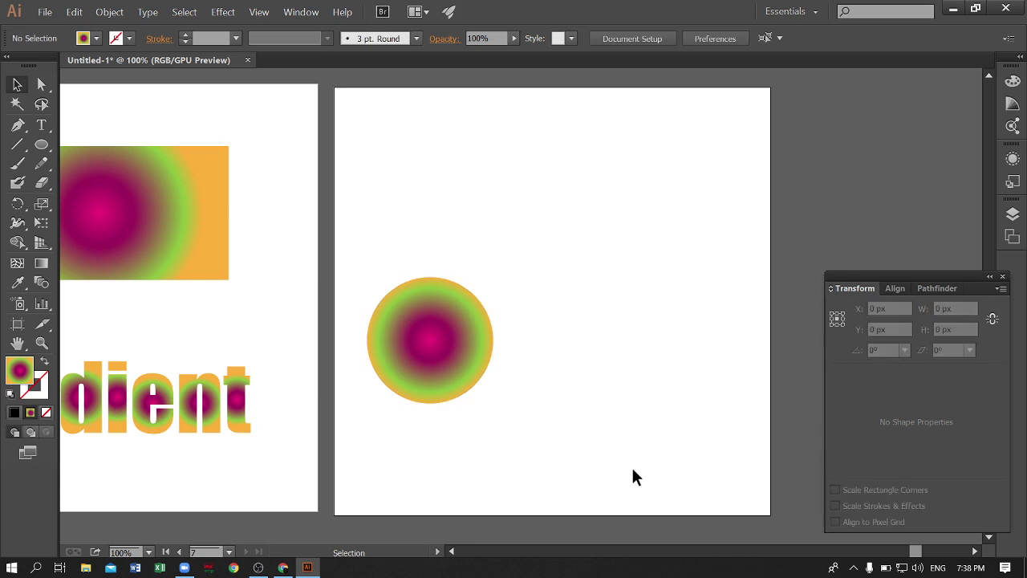
{"action": "left_click", "coordinate": [430, 353]}
{"action": "left_click", "coordinate": [92, 44]}
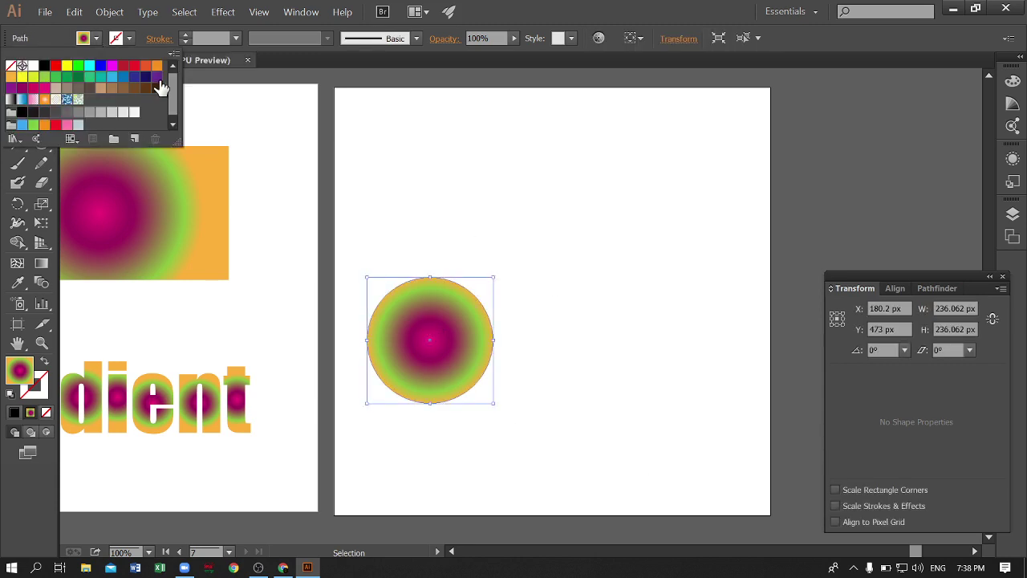
{"action": "left_click", "coordinate": [156, 81]}
Move the purple circle to the artboard's lower left and close the Transform panel
{"action": "left_click", "coordinate": [492, 223]}
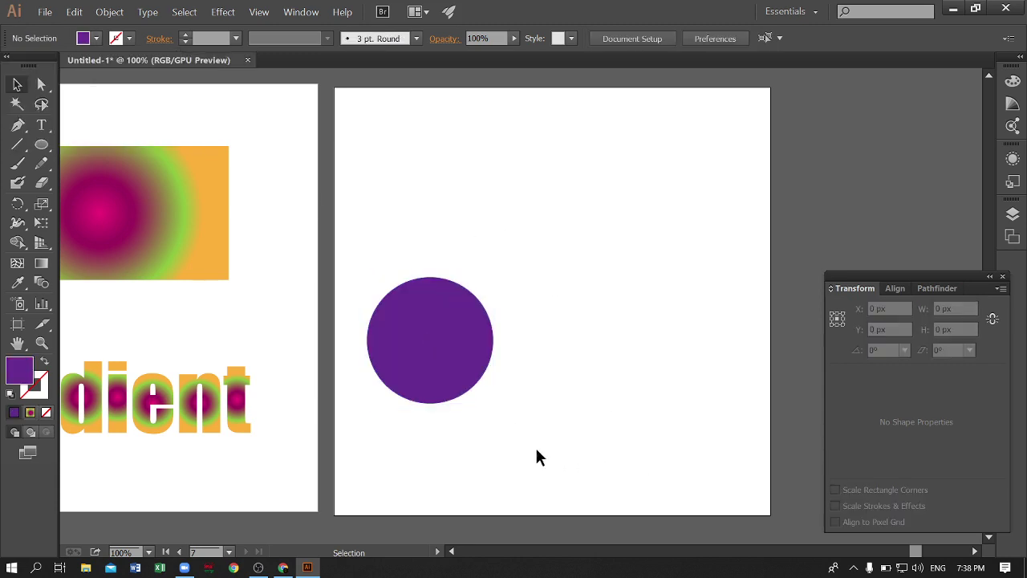
{"action": "left_click", "coordinate": [471, 336]}
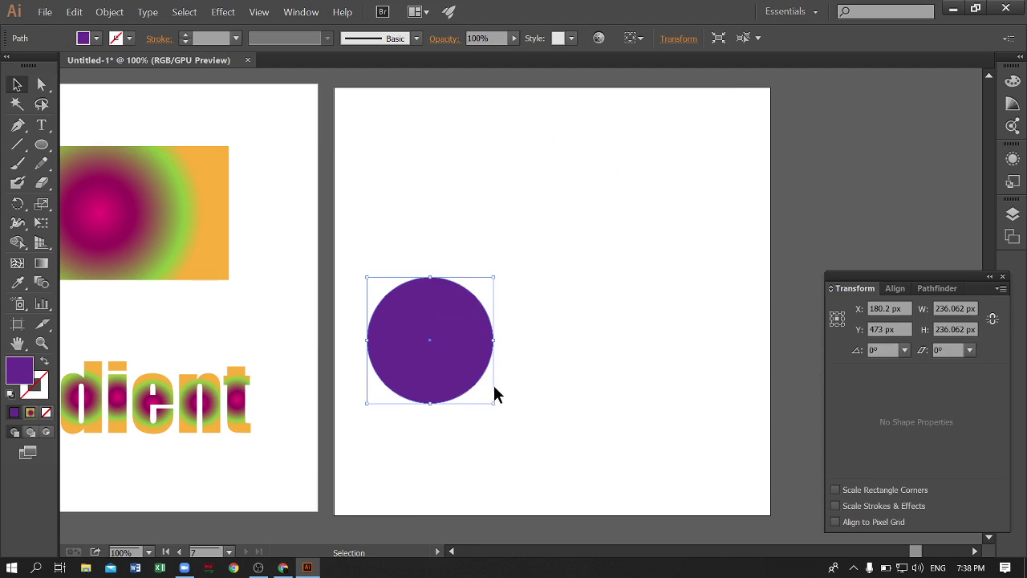
{"action": "left_click_drag", "start_coordinate": [452, 369], "coordinate": [571, 323]}
{"action": "left_click", "coordinate": [282, 431]}
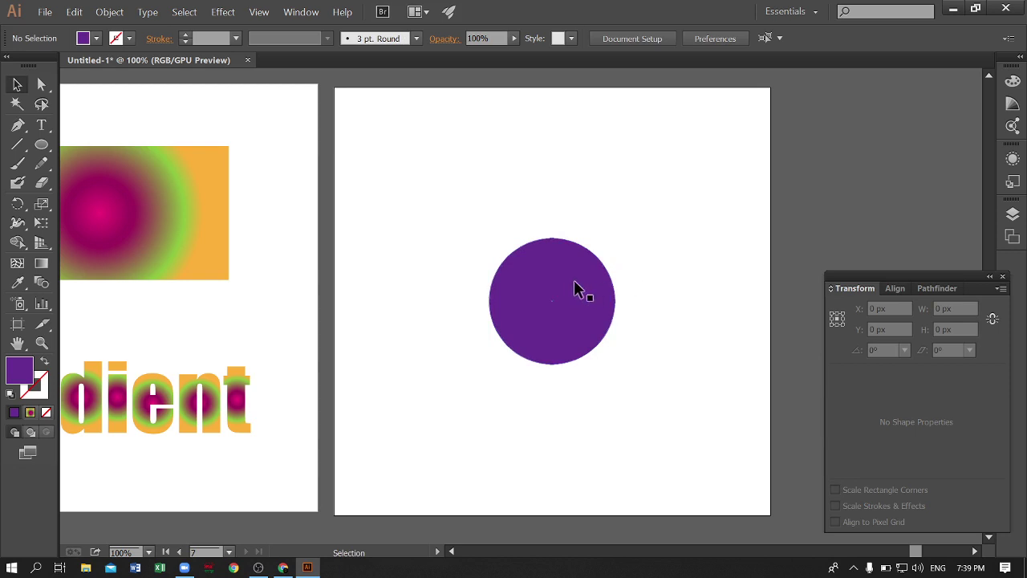
{"action": "left_click_drag", "start_coordinate": [574, 281], "coordinate": [458, 373]}
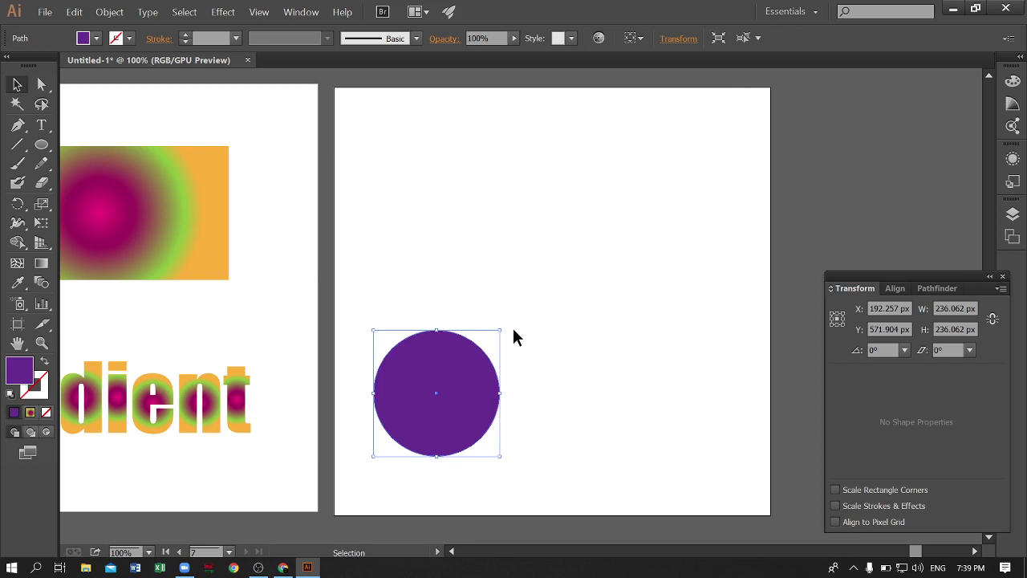
{"action": "left_click", "coordinate": [1002, 277]}
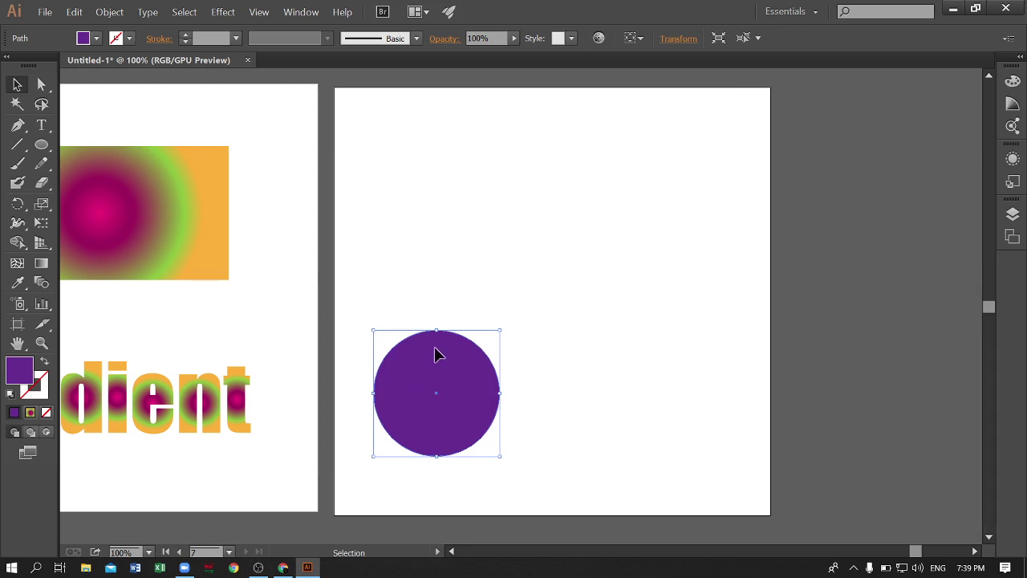
{"action": "left_click_drag", "start_coordinate": [439, 375], "coordinate": [425, 356]}
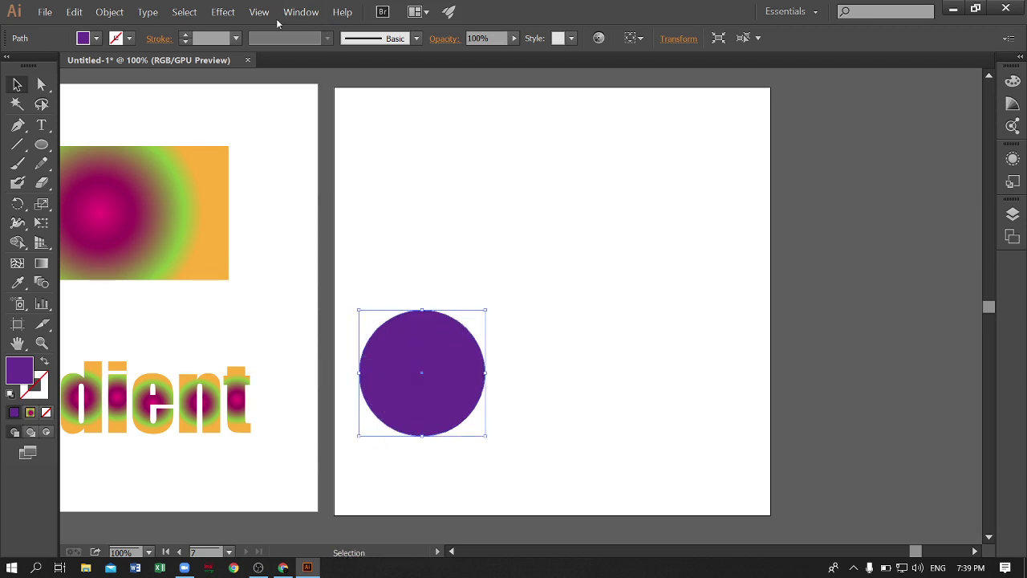
Bring up the Align panel from the Window menu and position it lower right
{"action": "left_click", "coordinate": [304, 15]}
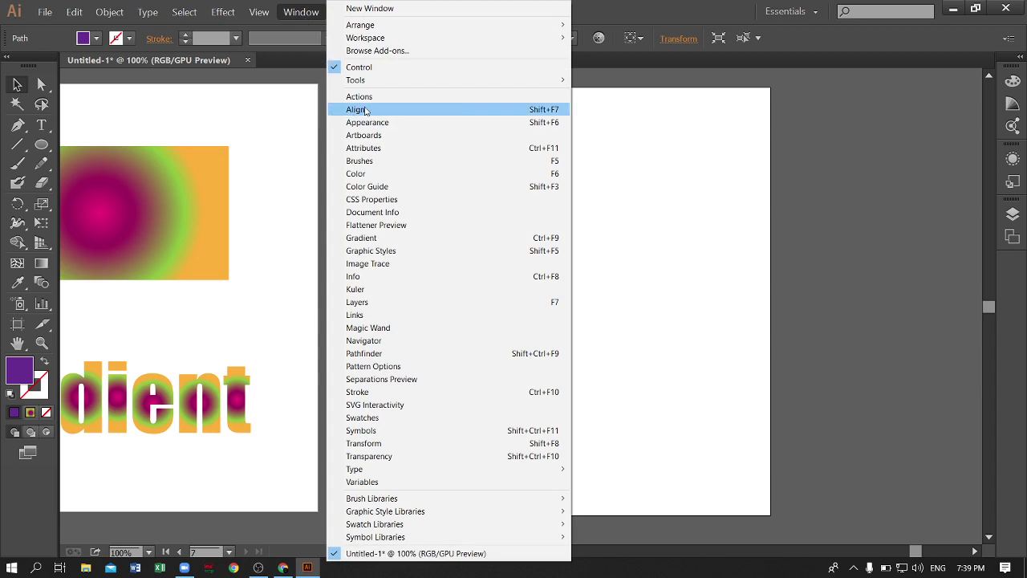
{"action": "left_click", "coordinate": [366, 110]}
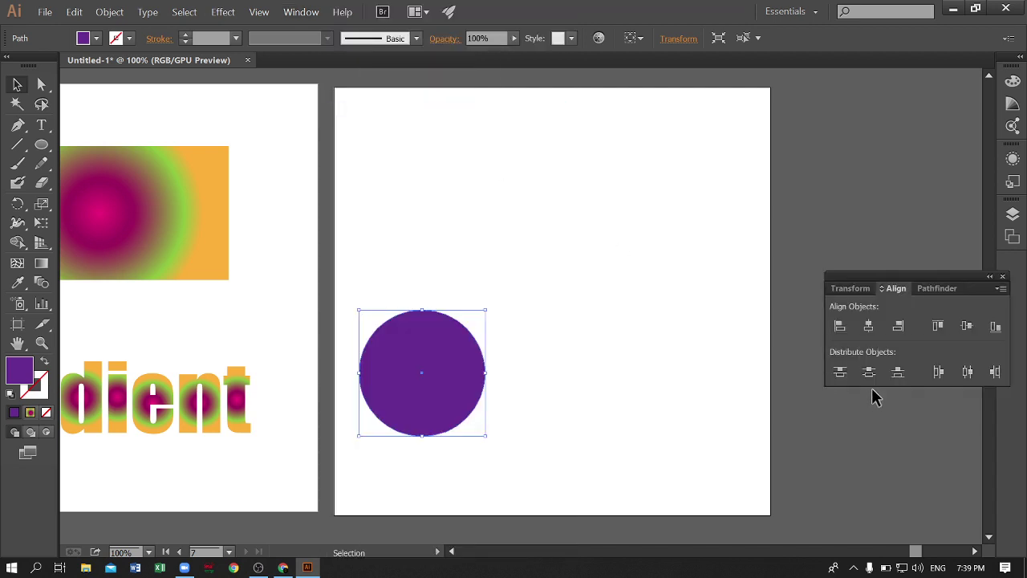
{"action": "left_click_drag", "start_coordinate": [964, 276], "coordinate": [844, 202]}
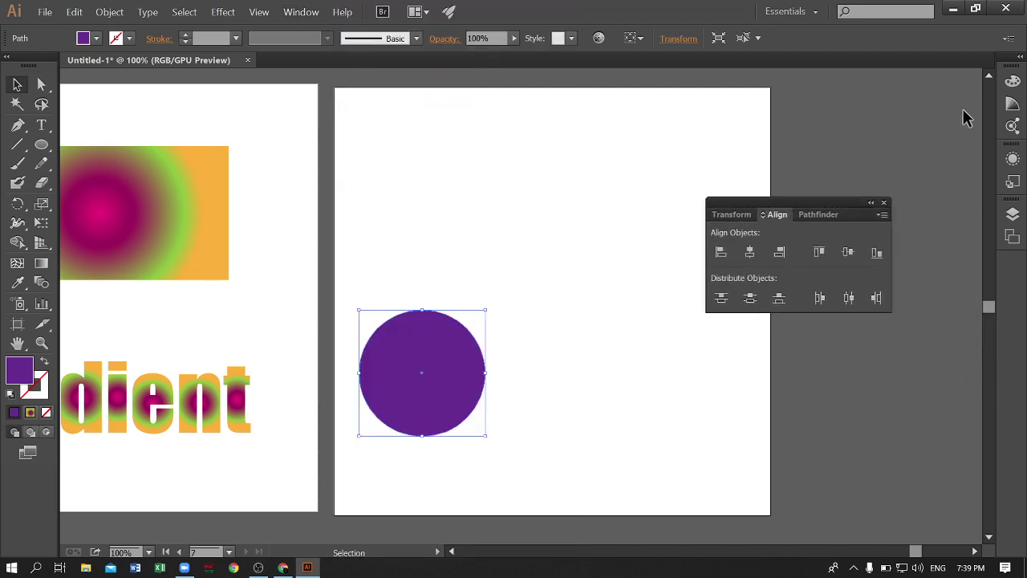
{"action": "left_click", "coordinate": [884, 202]}
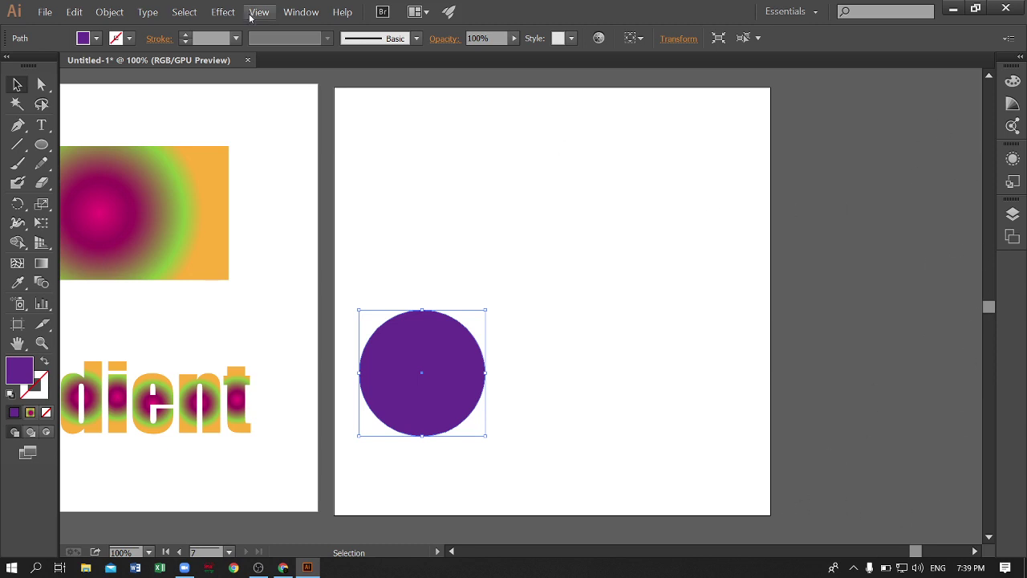
{"action": "left_click", "coordinate": [298, 13]}
{"action": "left_click", "coordinate": [339, 112]}
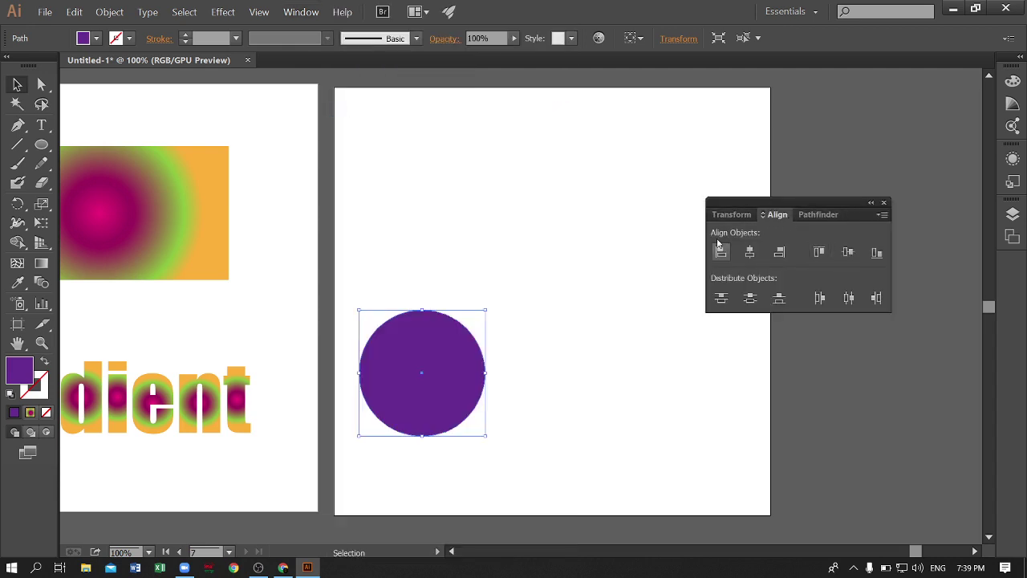
{"action": "left_click", "coordinate": [300, 12]}
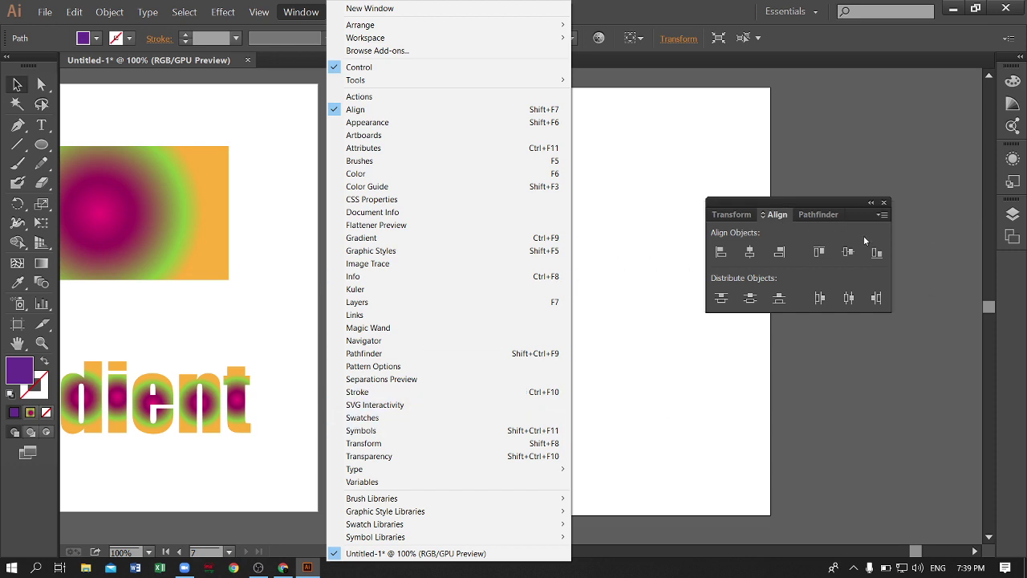
{"action": "left_click_drag", "start_coordinate": [851, 207], "coordinate": [920, 308]}
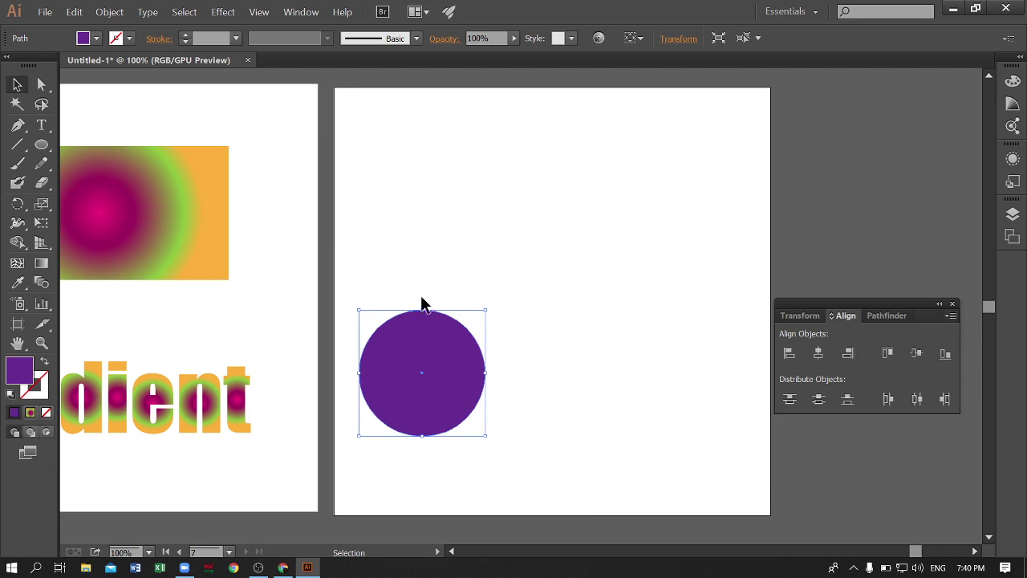
Show the Align panel's extra options and set Align To to Artboard
{"action": "left_click", "coordinate": [951, 318]}
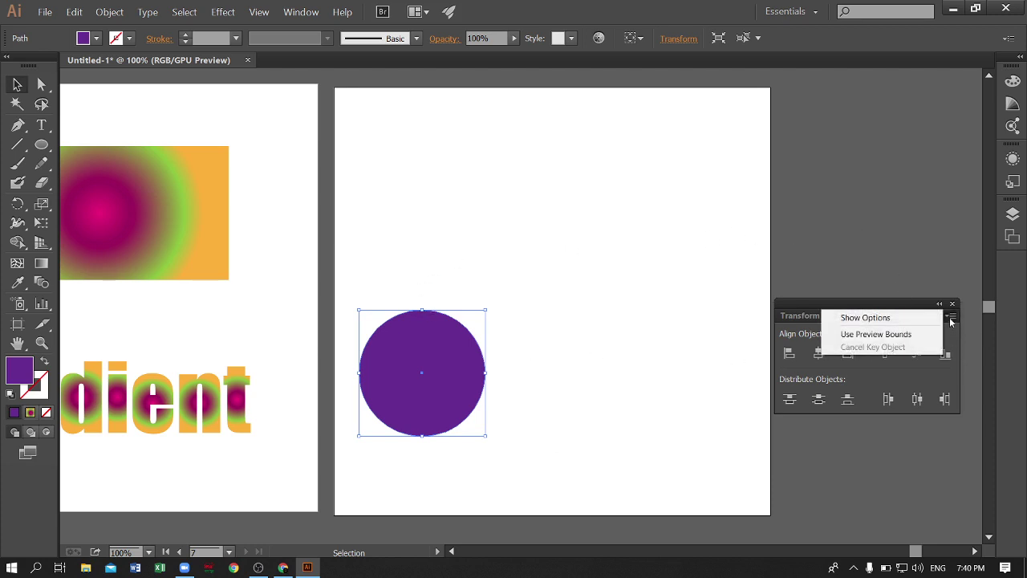
{"action": "left_click", "coordinate": [853, 321]}
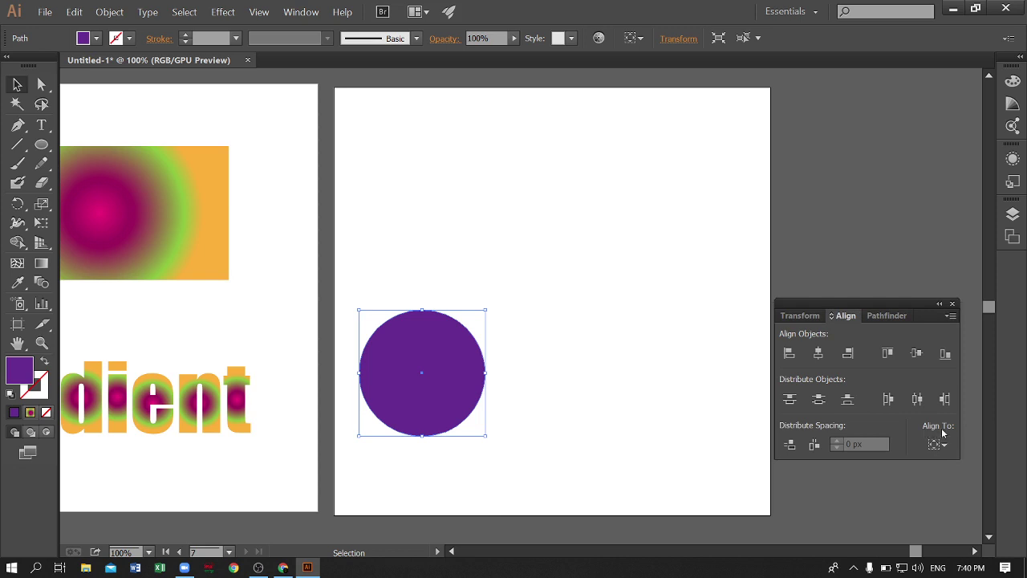
{"action": "left_click", "coordinate": [944, 445]}
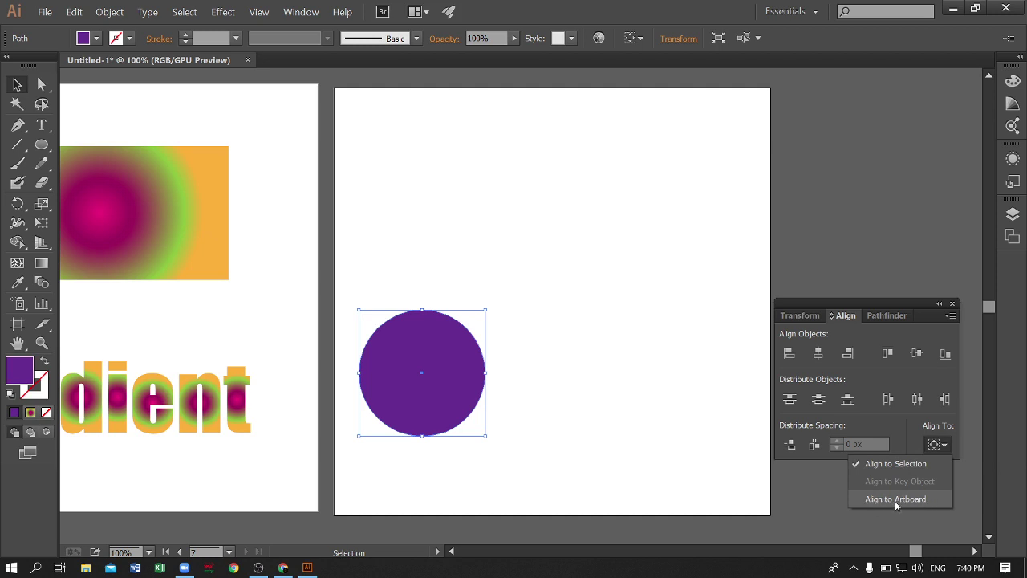
{"action": "left_click", "coordinate": [897, 503]}
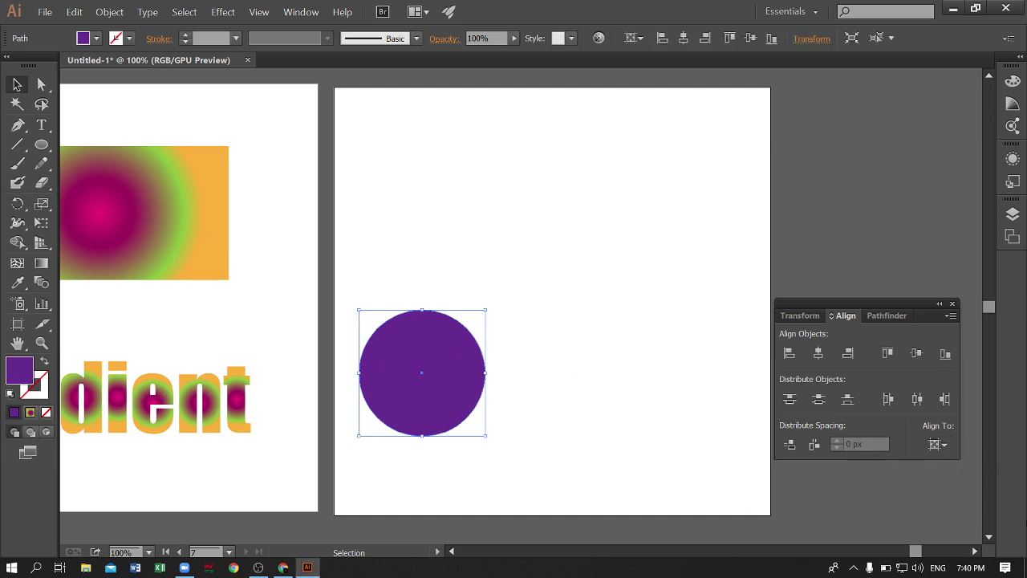
Try the left, right, top and bottom align buttons, ending with the circle centred both ways
{"action": "left_click", "coordinate": [937, 443]}
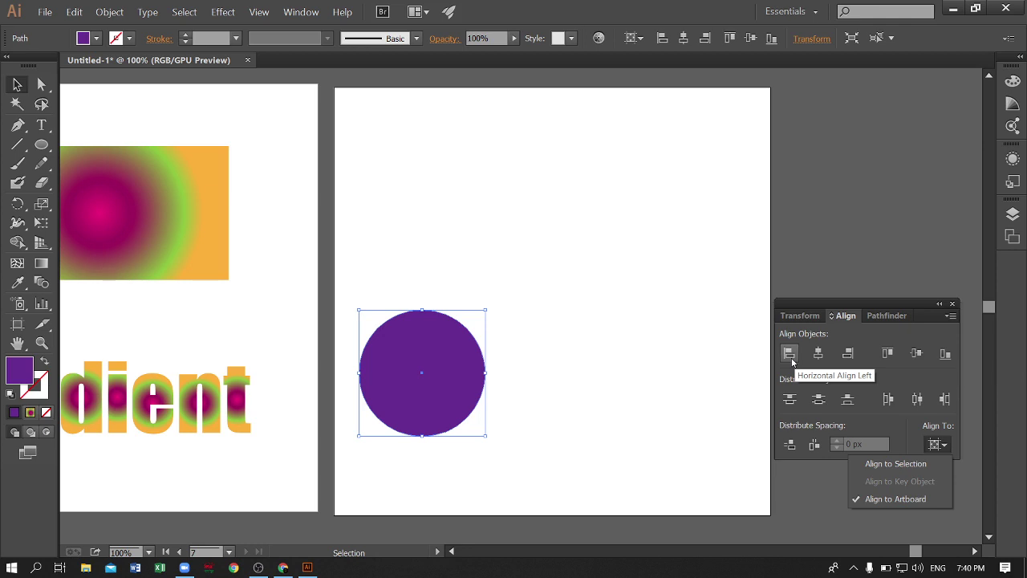
{"action": "left_click", "coordinate": [790, 358]}
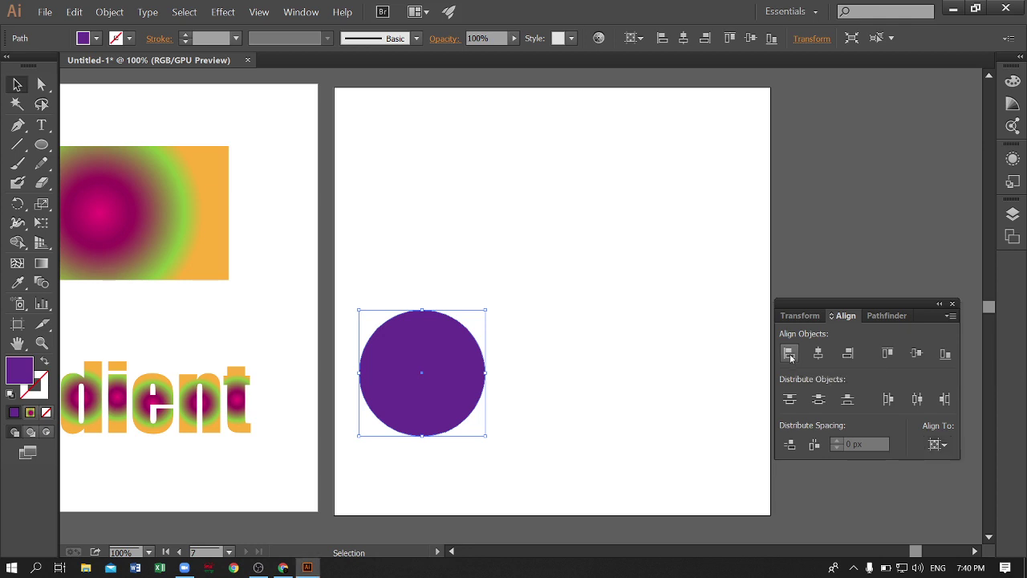
{"action": "left_click", "coordinate": [791, 358]}
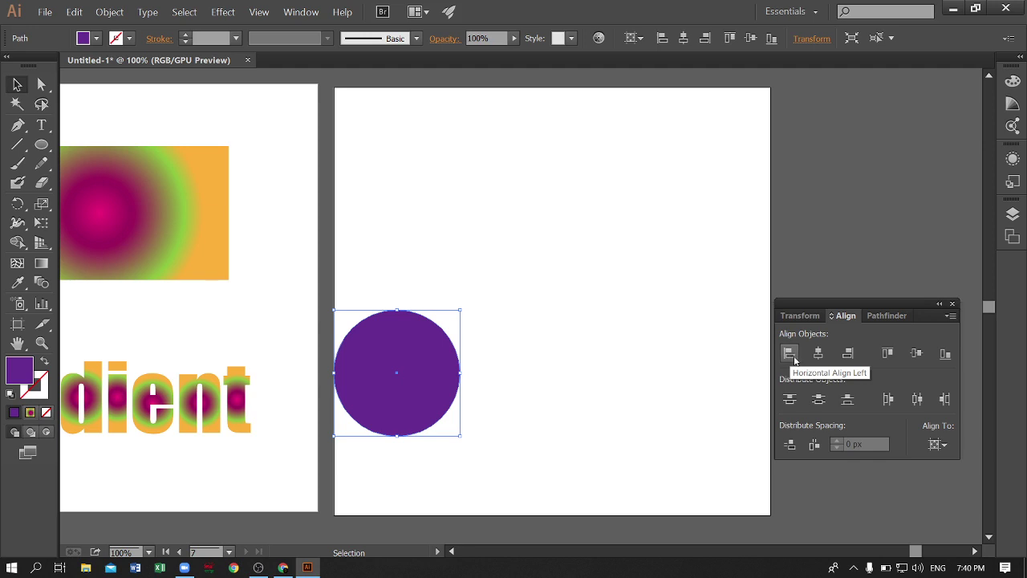
{"action": "left_click", "coordinate": [851, 356]}
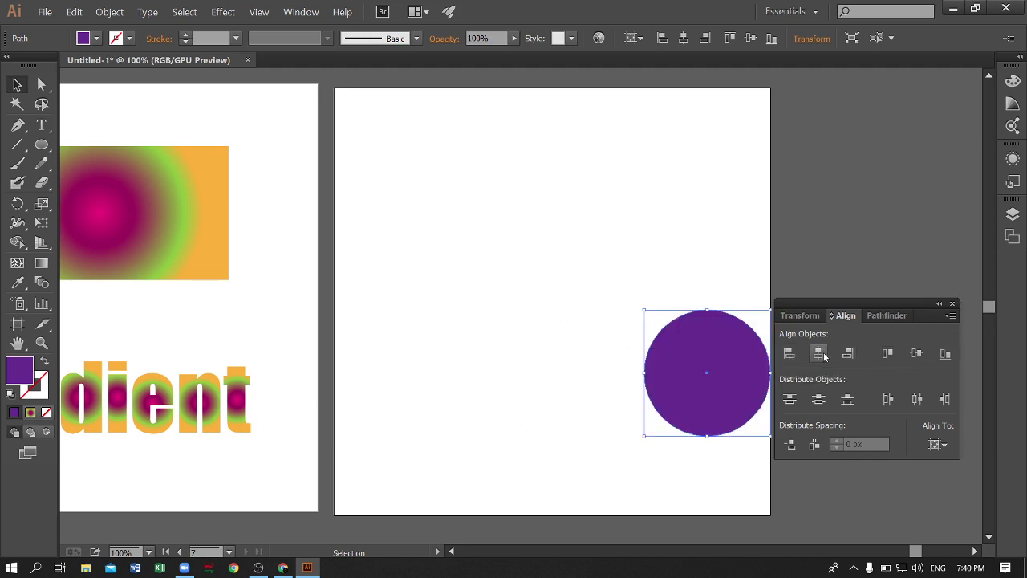
{"action": "left_click", "coordinate": [819, 353]}
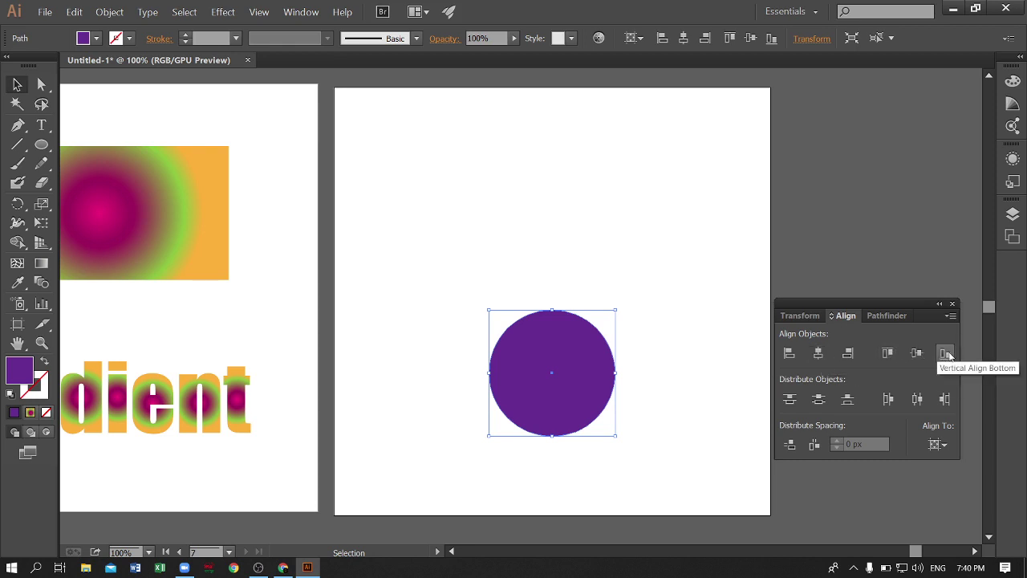
{"action": "left_click", "coordinate": [888, 355]}
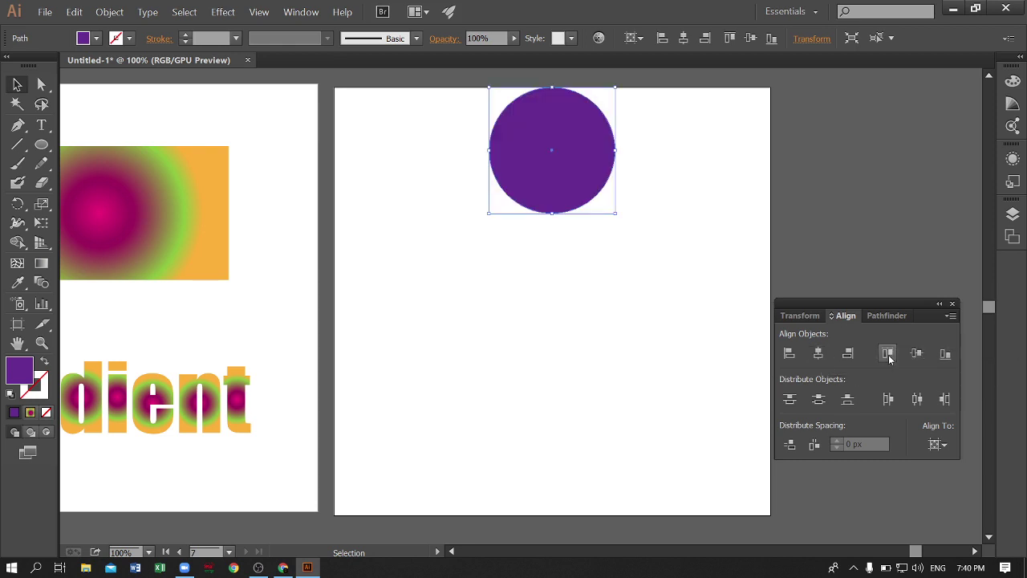
{"action": "left_click", "coordinate": [945, 354]}
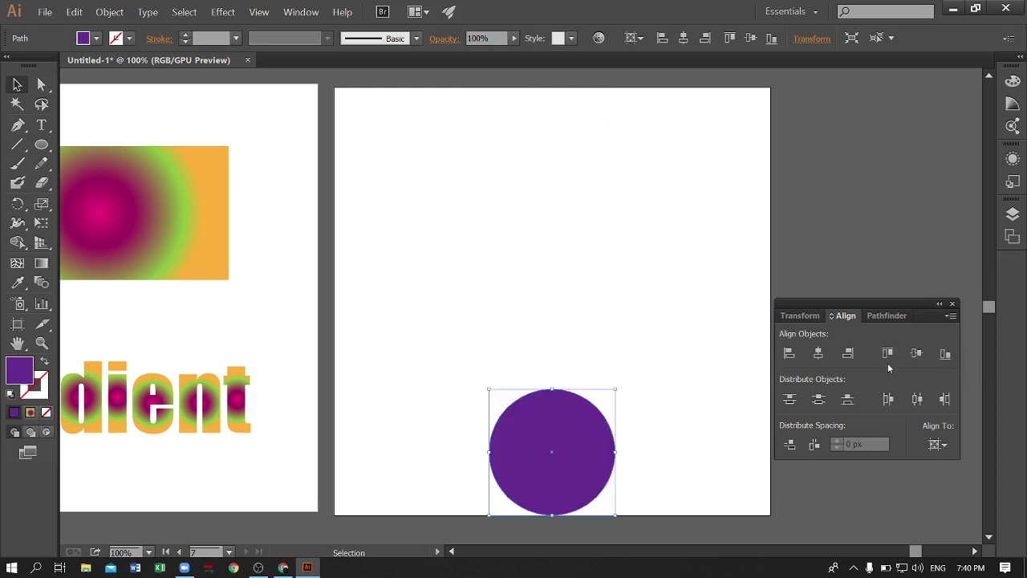
{"action": "left_click", "coordinate": [917, 354]}
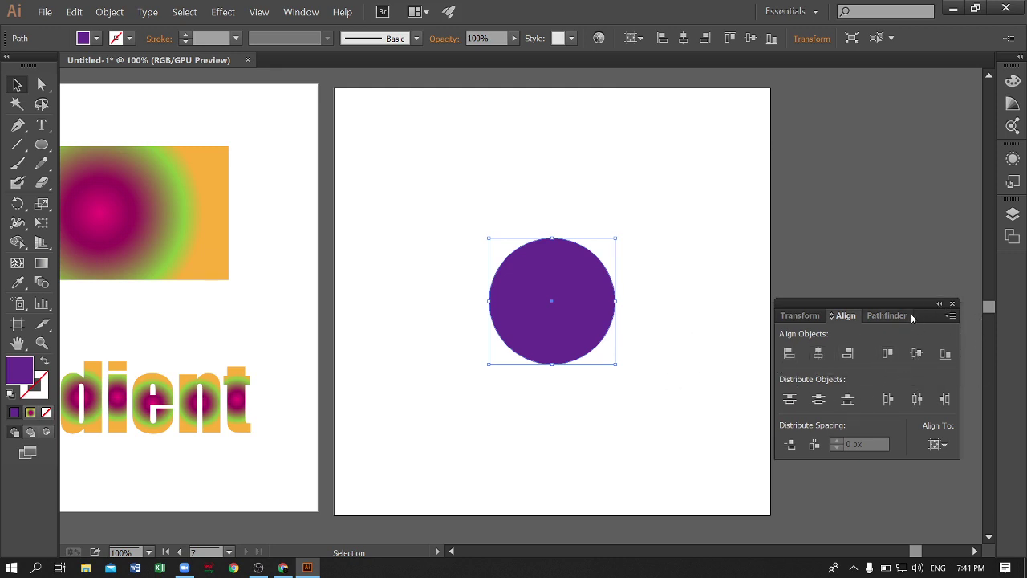
Shift the circle off-centre, then re-centre it horizontally and vertically on the artboard
{"action": "left_click", "coordinate": [952, 304]}
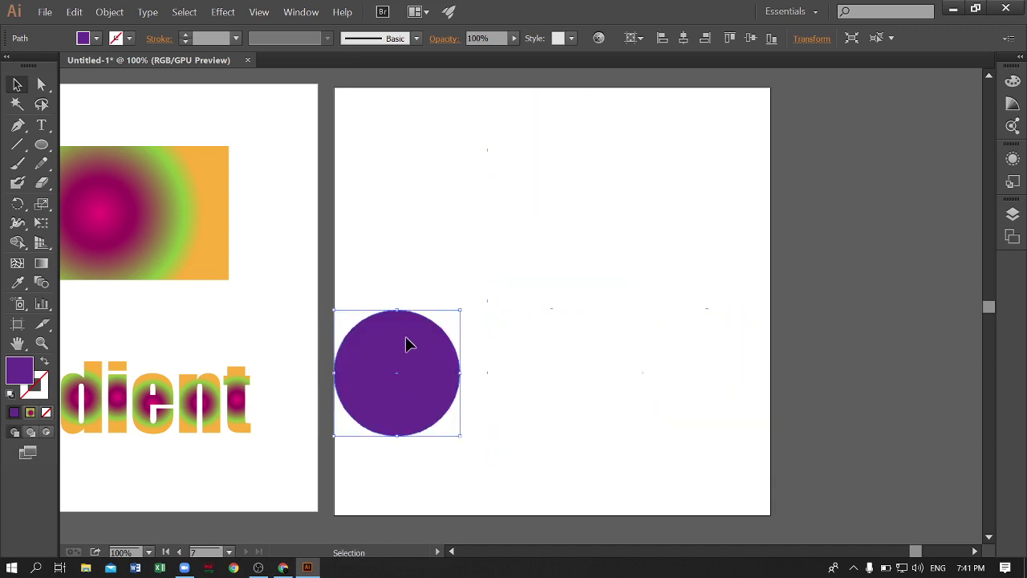
{"action": "left_click_drag", "start_coordinate": [431, 358], "coordinate": [468, 371]}
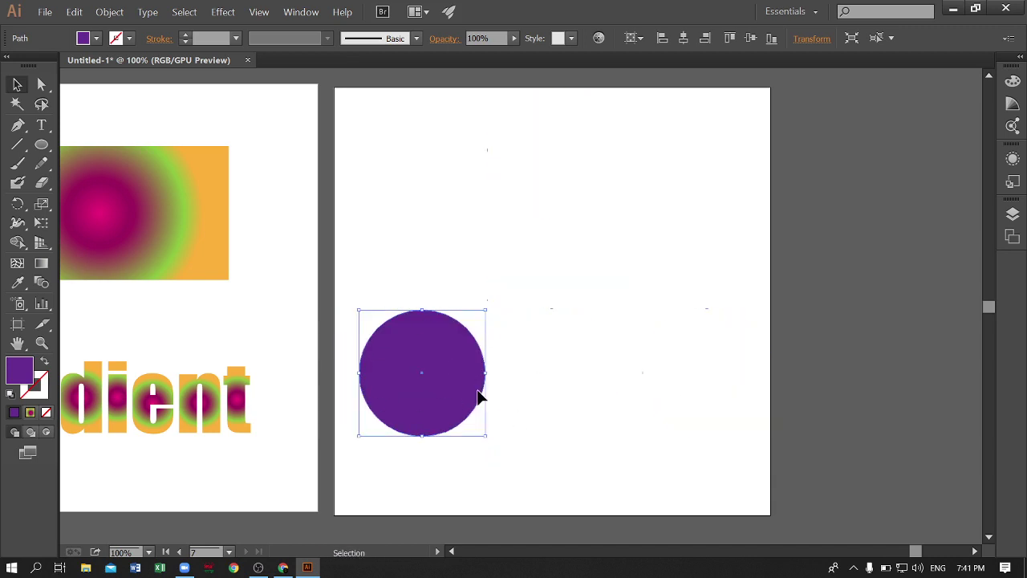
{"action": "left_click", "coordinate": [301, 12]}
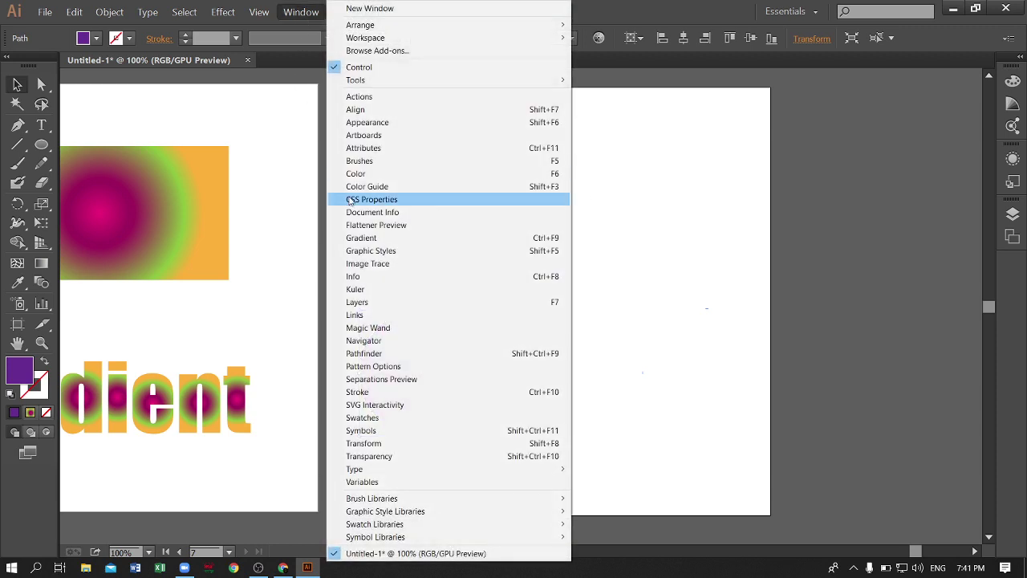
{"action": "left_click", "coordinate": [369, 108]}
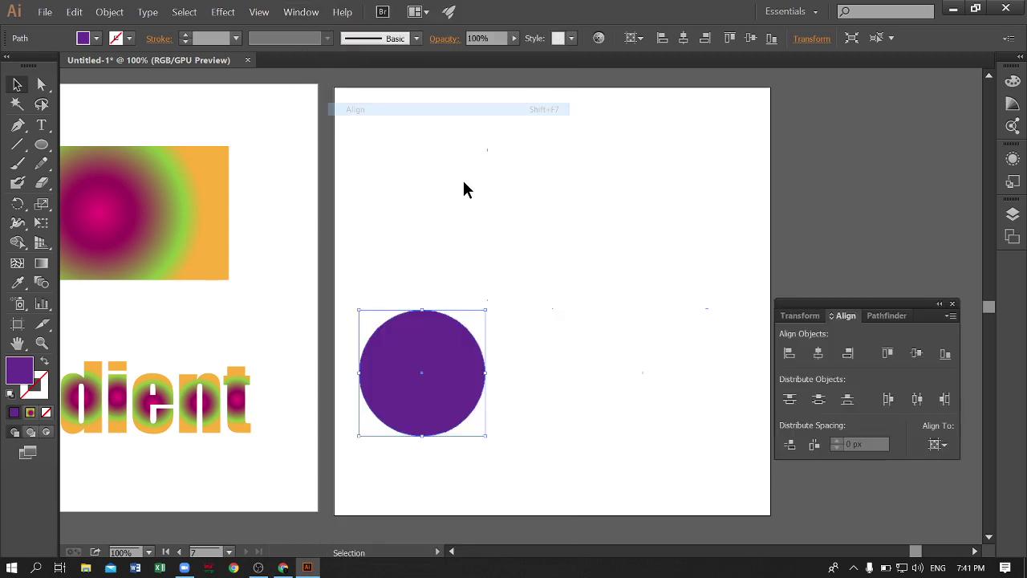
{"action": "left_click", "coordinate": [937, 445]}
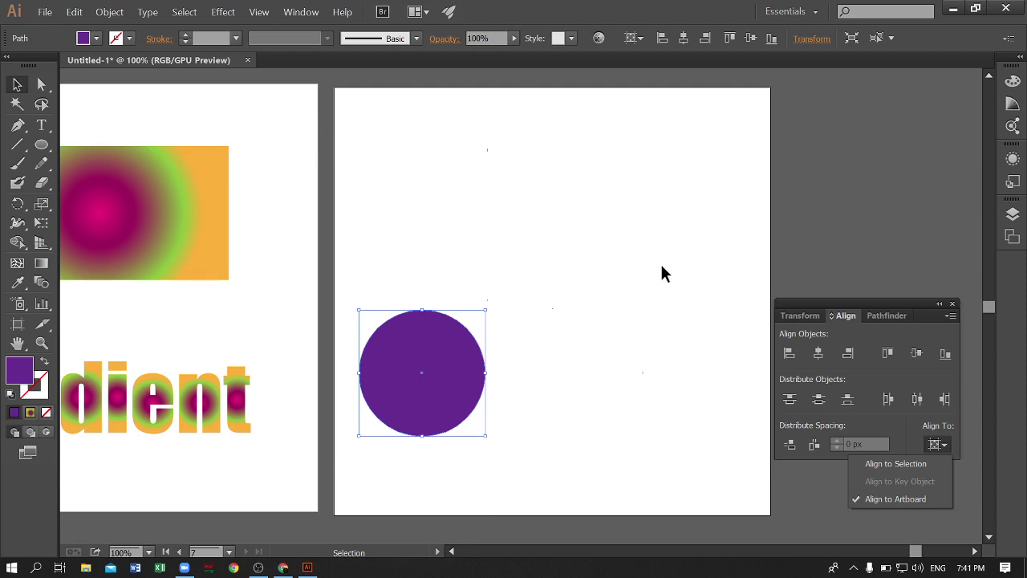
{"action": "left_click", "coordinate": [818, 354]}
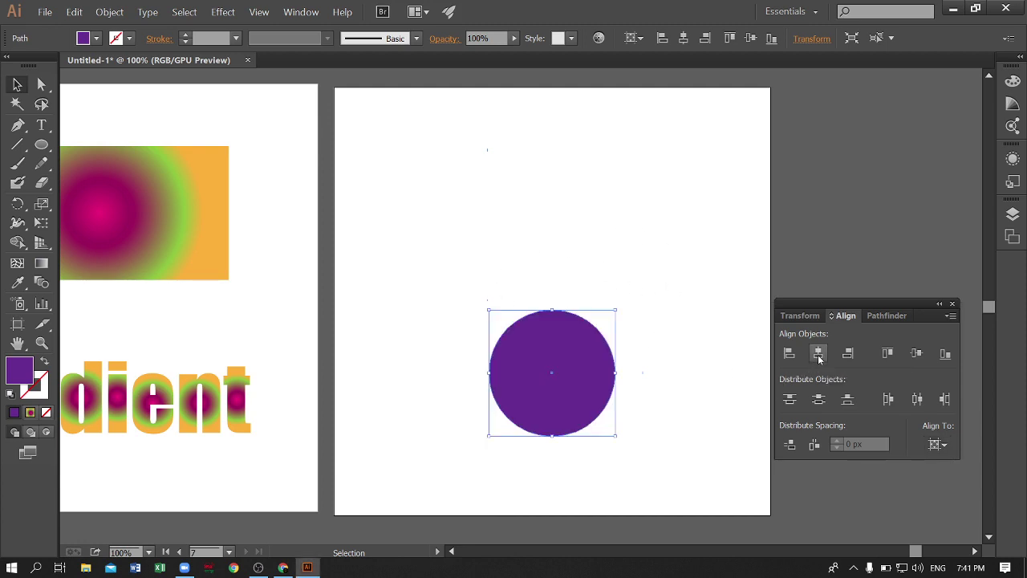
{"action": "left_click", "coordinate": [916, 354]}
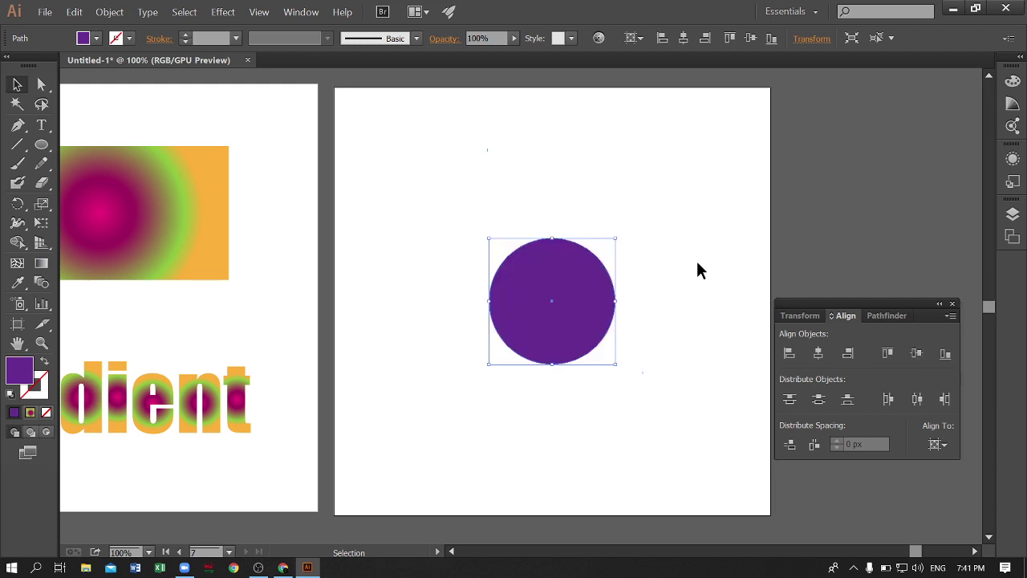
{"action": "left_click", "coordinate": [696, 334]}
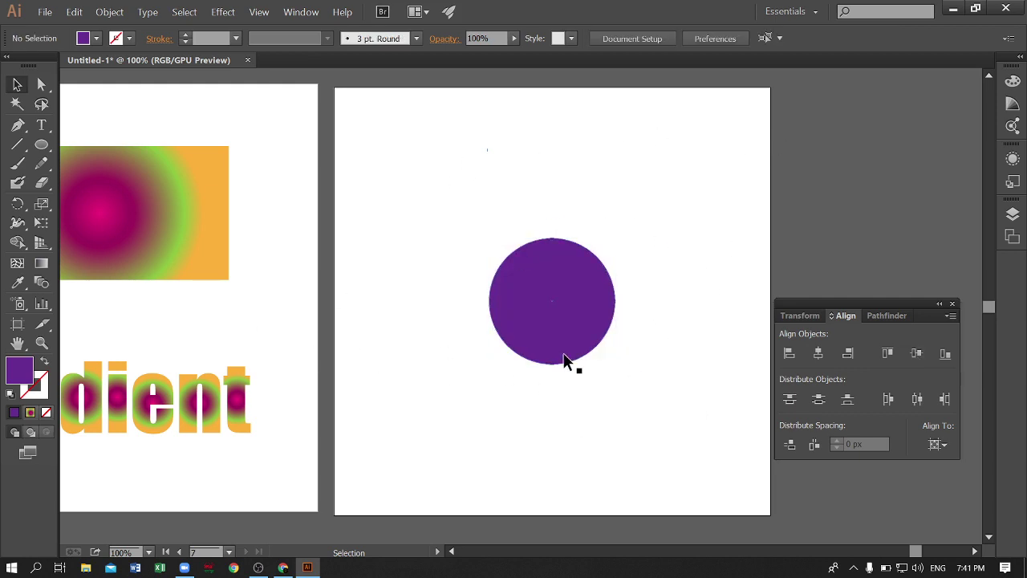
{"action": "left_click", "coordinate": [531, 296]}
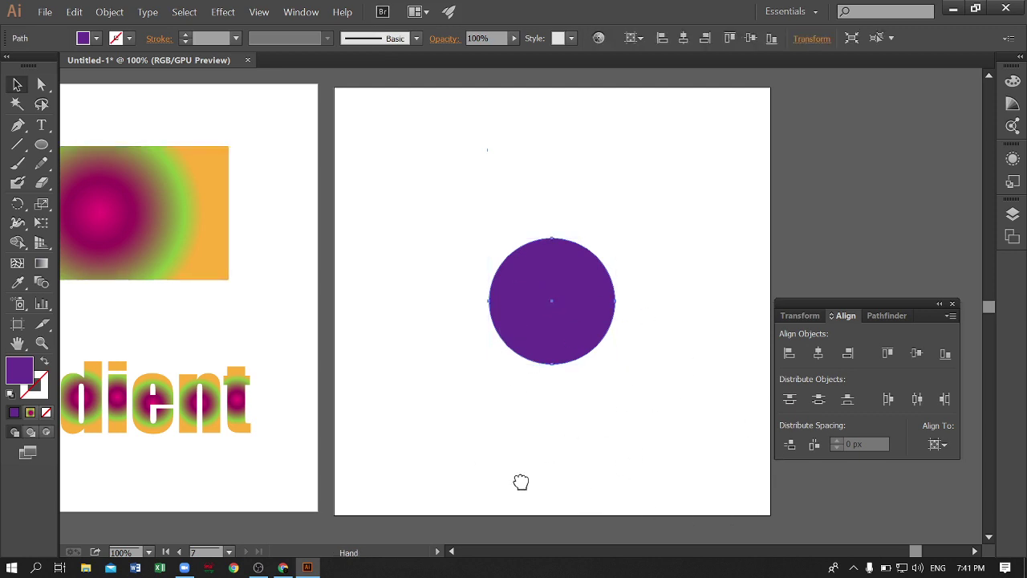
{"action": "left_click_drag", "start_coordinate": [521, 479], "coordinate": [600, 470]}
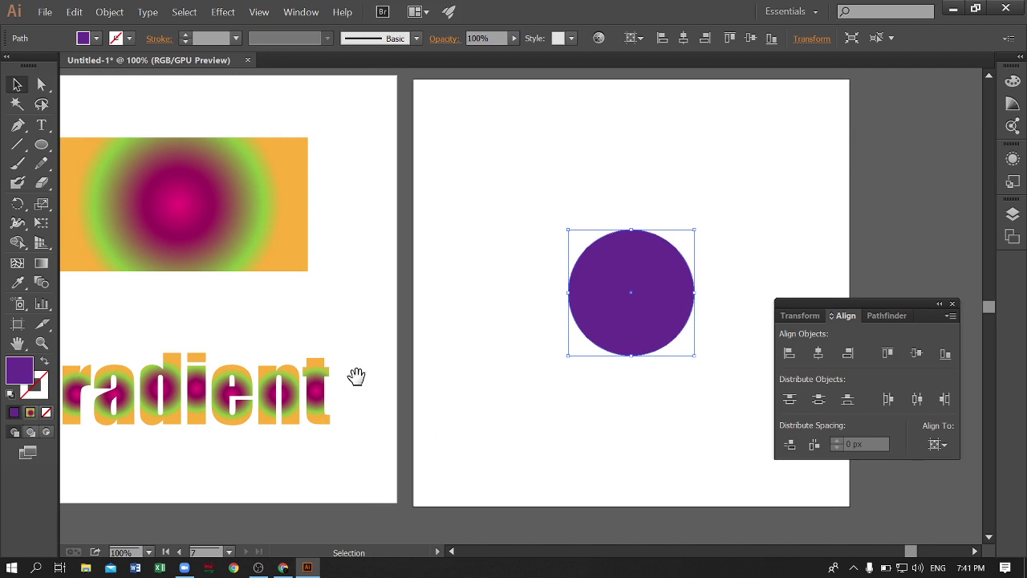
{"action": "mouse_move", "coordinate": [188, 294]}
{"action": "left_mouse_down"}
{"action": "mouse_move", "coordinate": [631, 287]}
{"action": "mouse_move", "coordinate": [257, 339]}
{"action": "left_mouse_up"}
{"action": "left_click", "coordinate": [724, 361]}
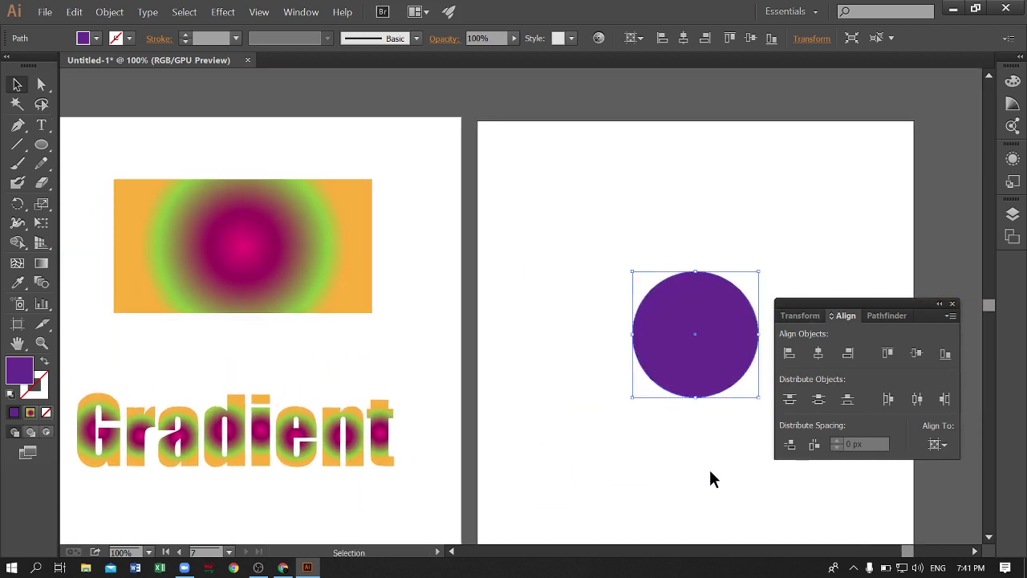
{"action": "left_click_drag", "start_coordinate": [710, 473], "coordinate": [598, 444]}
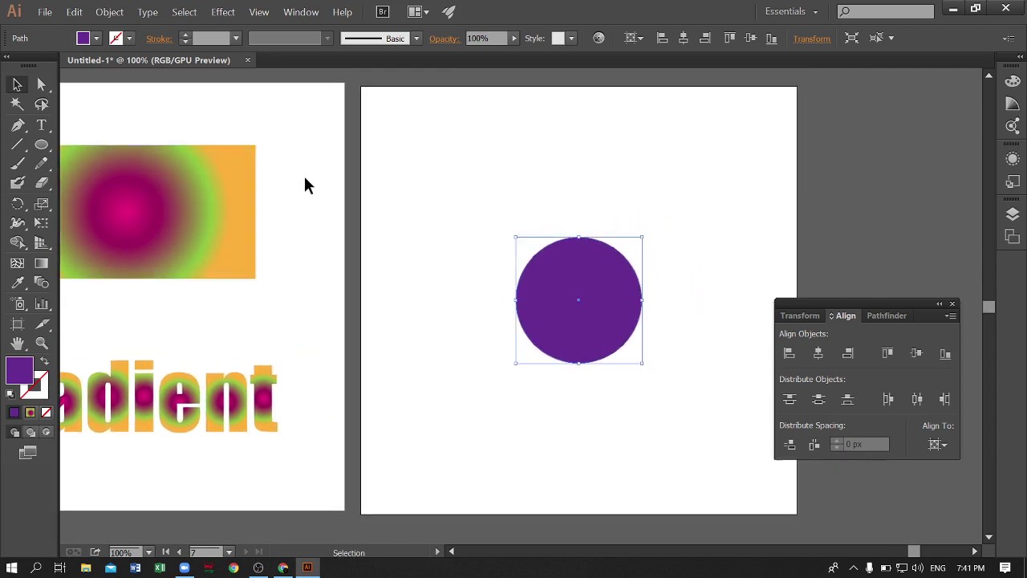
{"action": "left_click", "coordinate": [337, 181]}
Draw a 478 × 234 px rectangle below the artboards
{"action": "left_click_drag", "start_coordinate": [41, 144], "coordinate": [105, 142]}
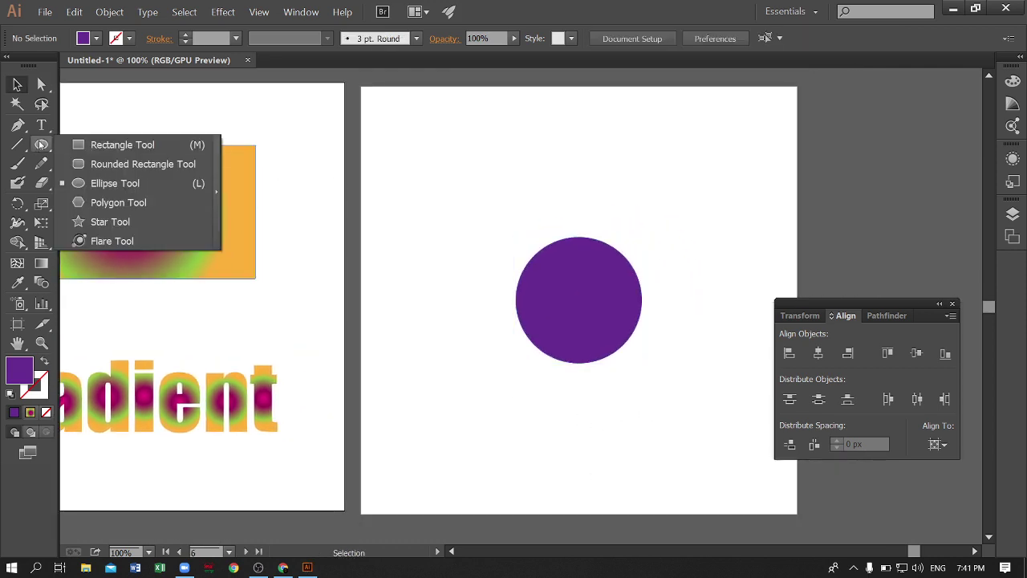
{"action": "scroll", "coordinate": [566, 305], "scroll_direction": "down", "scroll_amount": 3}
{"action": "scroll", "coordinate": [557, 274], "scroll_direction": "down", "scroll_amount": 3}
{"action": "scroll", "coordinate": [557, 274], "scroll_direction": "down", "scroll_amount": 1}
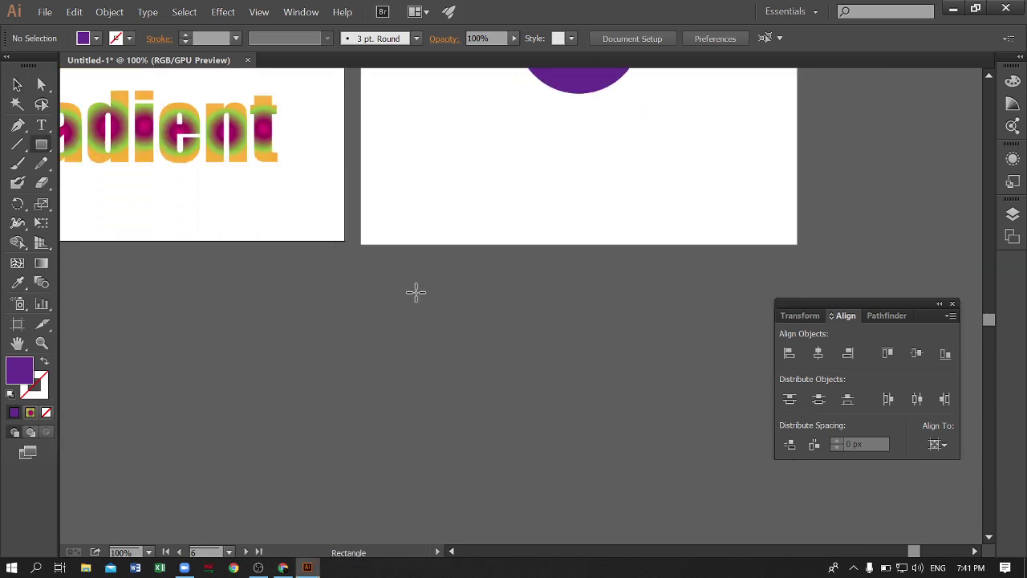
{"action": "left_click_drag", "start_coordinate": [416, 291], "coordinate": [671, 417]}
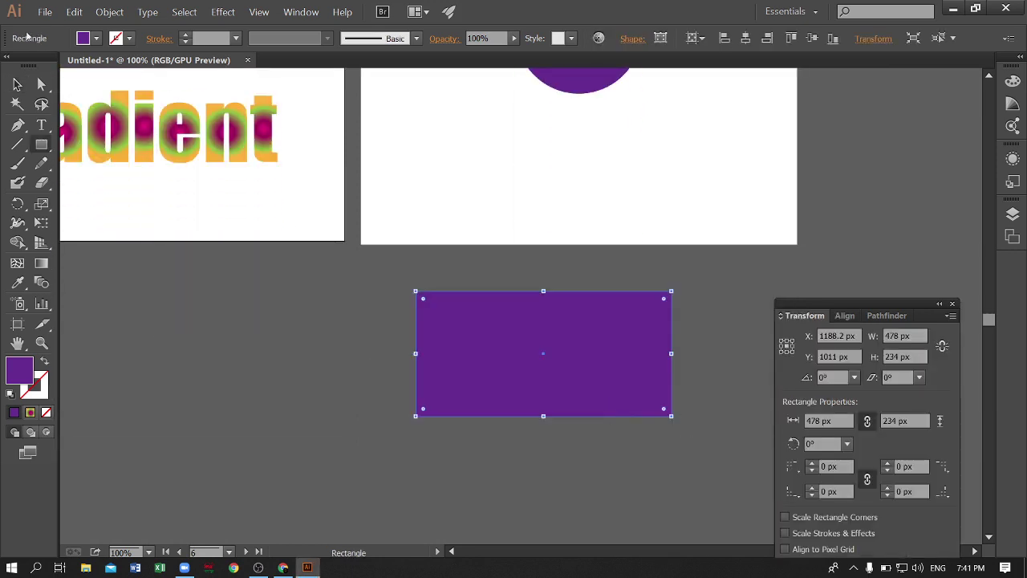
{"action": "left_click", "coordinate": [17, 84]}
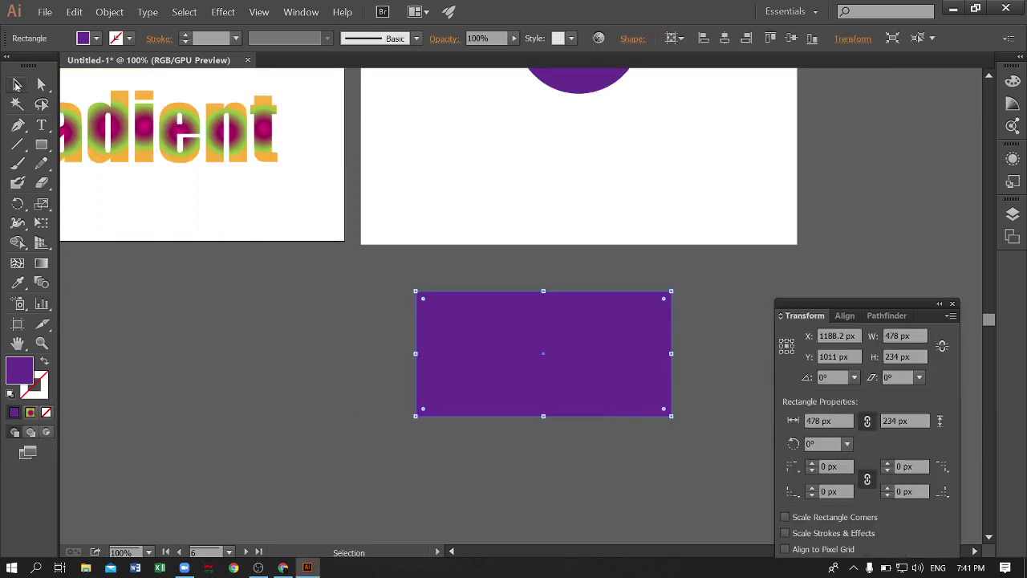
{"action": "left_click", "coordinate": [361, 250]}
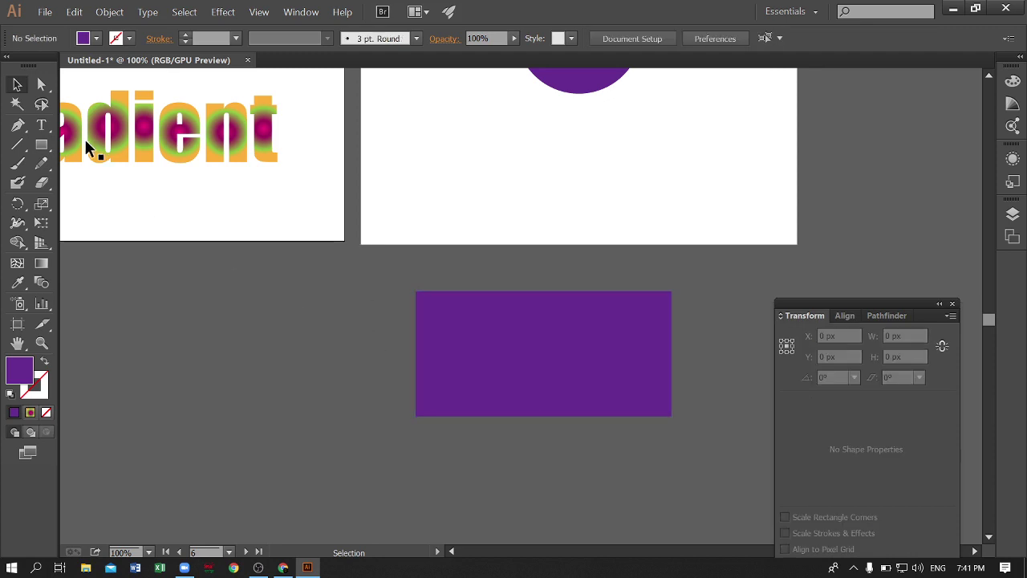
Change the rectangle's fill from purple to solid green
{"action": "left_click", "coordinate": [40, 152]}
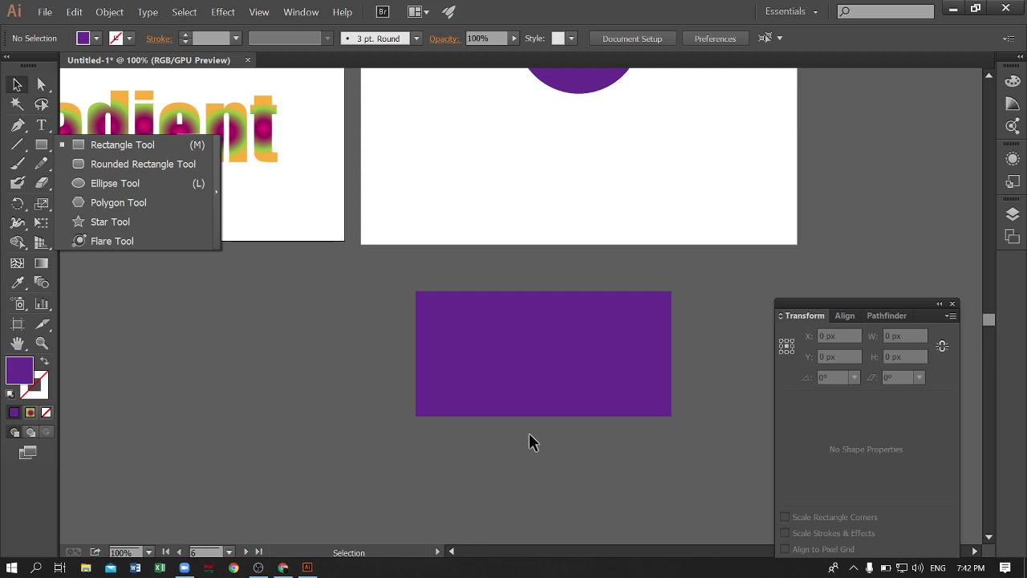
{"action": "left_click", "coordinate": [343, 355]}
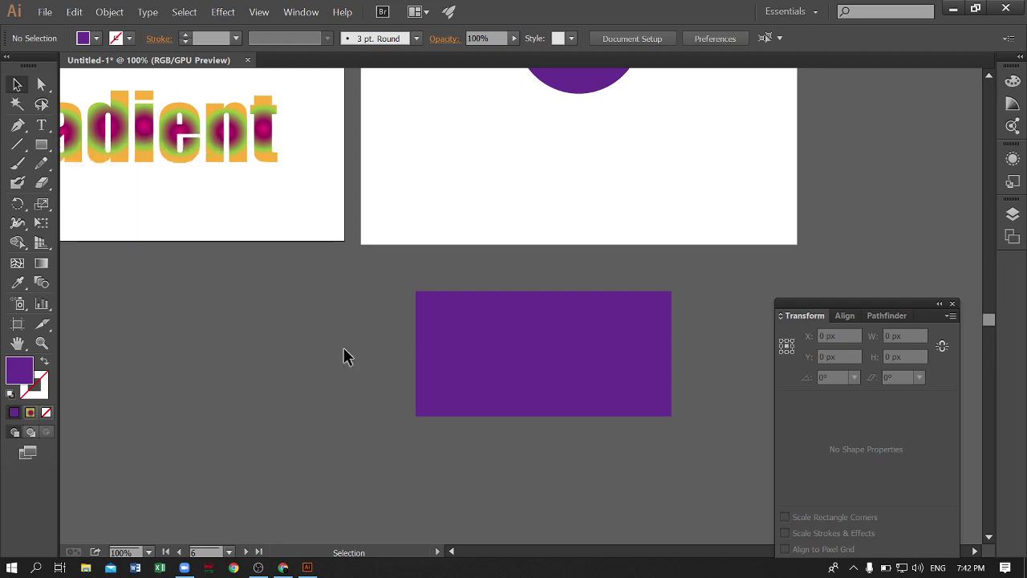
{"action": "left_click", "coordinate": [589, 360]}
{"action": "left_click", "coordinate": [95, 38]}
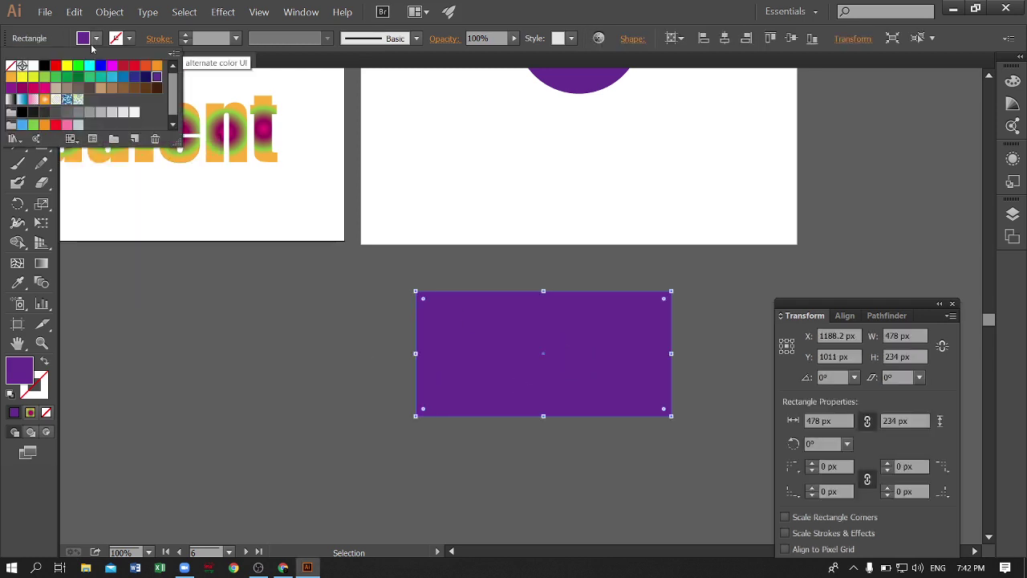
{"action": "left_click", "coordinate": [67, 77]}
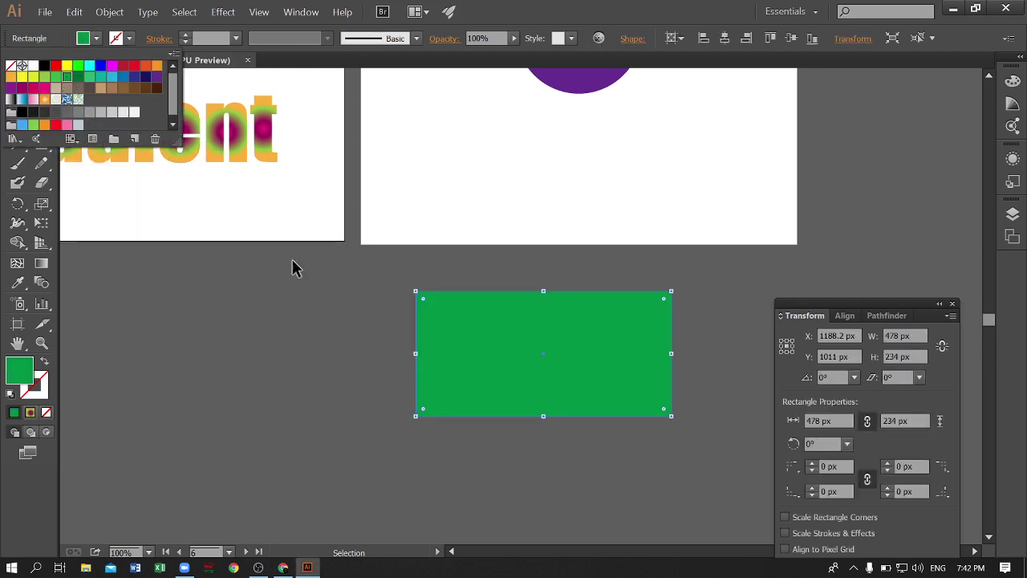
{"action": "left_click", "coordinate": [201, 259]}
{"action": "left_click", "coordinate": [41, 145]}
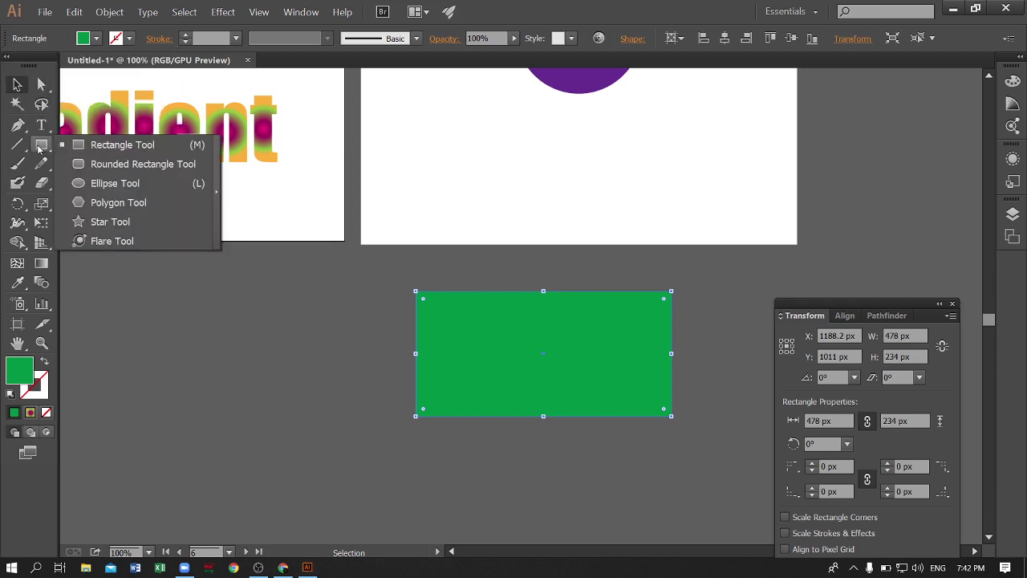
Draw a small circle on the green rectangle and fill it red
{"action": "left_click", "coordinate": [81, 184]}
{"action": "left_click_drag", "start_coordinate": [488, 350], "coordinate": [520, 382]}
{"action": "left_click", "coordinate": [95, 37]}
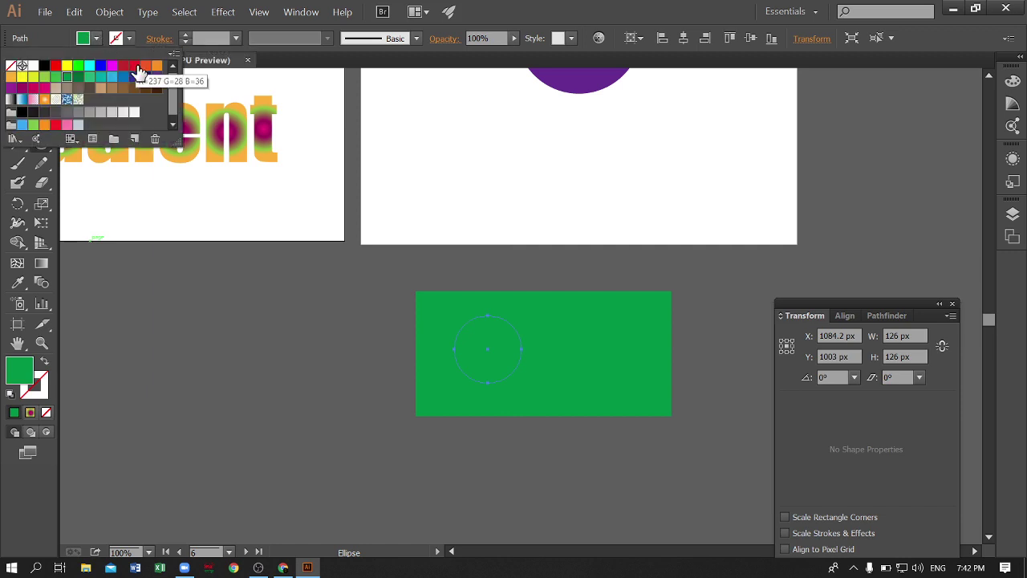
{"action": "left_click", "coordinate": [138, 68]}
{"action": "left_click", "coordinate": [95, 39]}
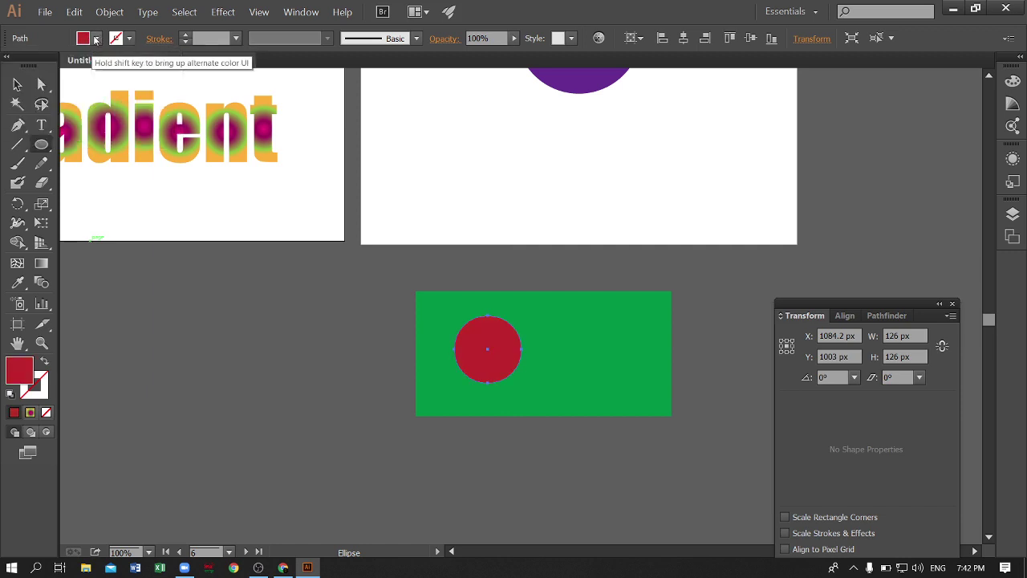
{"action": "left_click", "coordinate": [17, 84]}
{"action": "left_click", "coordinate": [775, 491]}
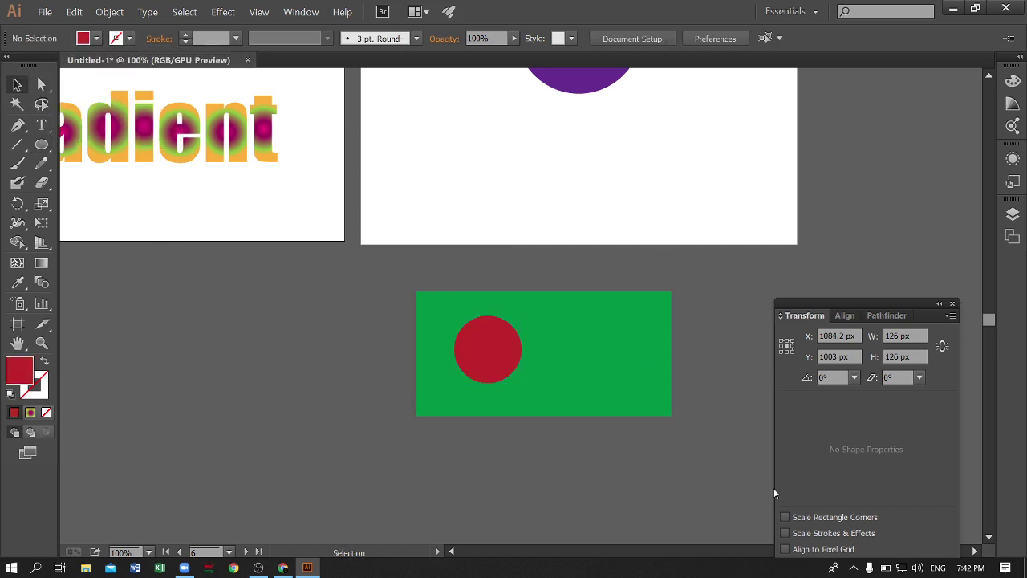
Move the red circle into the rectangle's left part and check both shapes
{"action": "left_click_drag", "start_coordinate": [482, 354], "coordinate": [471, 379]}
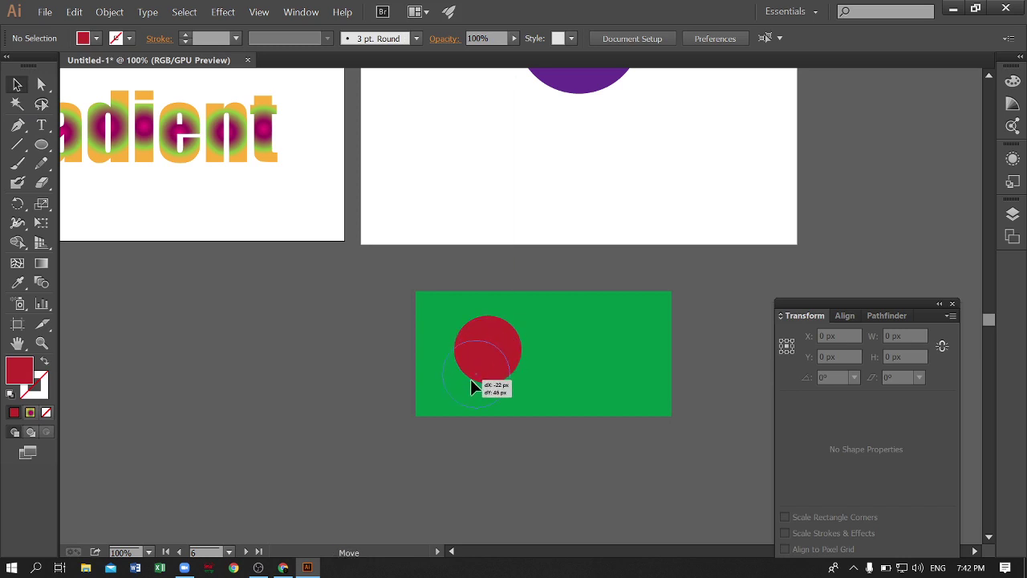
{"action": "left_click", "coordinate": [521, 466]}
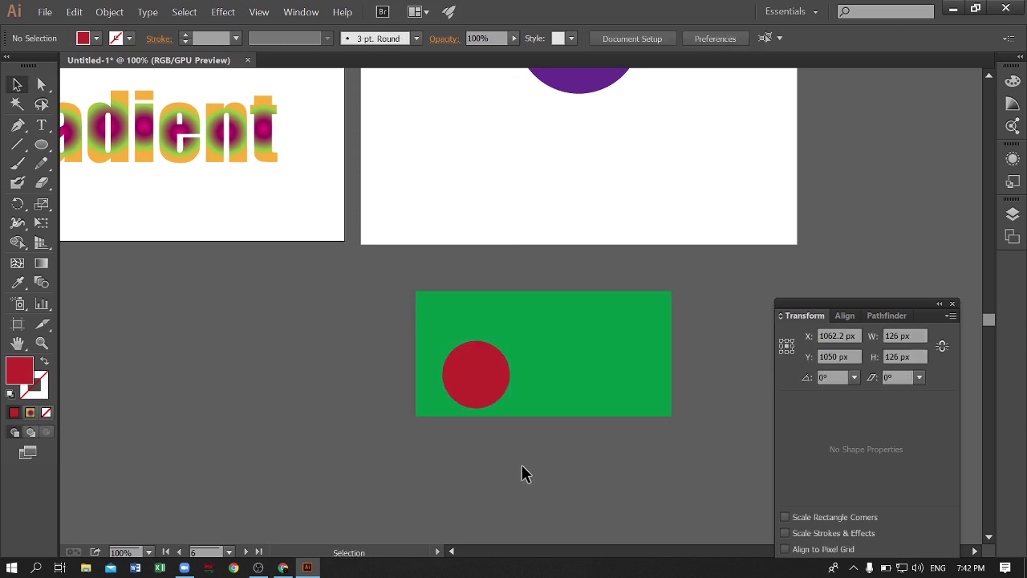
{"action": "left_click", "coordinate": [477, 365]}
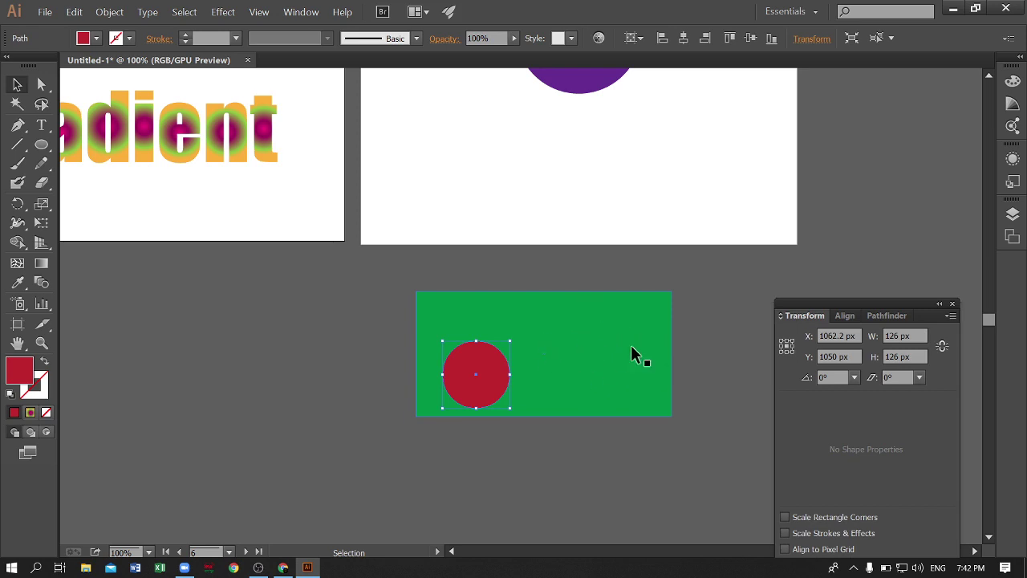
{"action": "scroll", "coordinate": [631, 345], "scroll_direction": "up", "scroll_amount": 2}
{"action": "scroll", "coordinate": [750, 328], "scroll_direction": "up", "scroll_amount": 3}
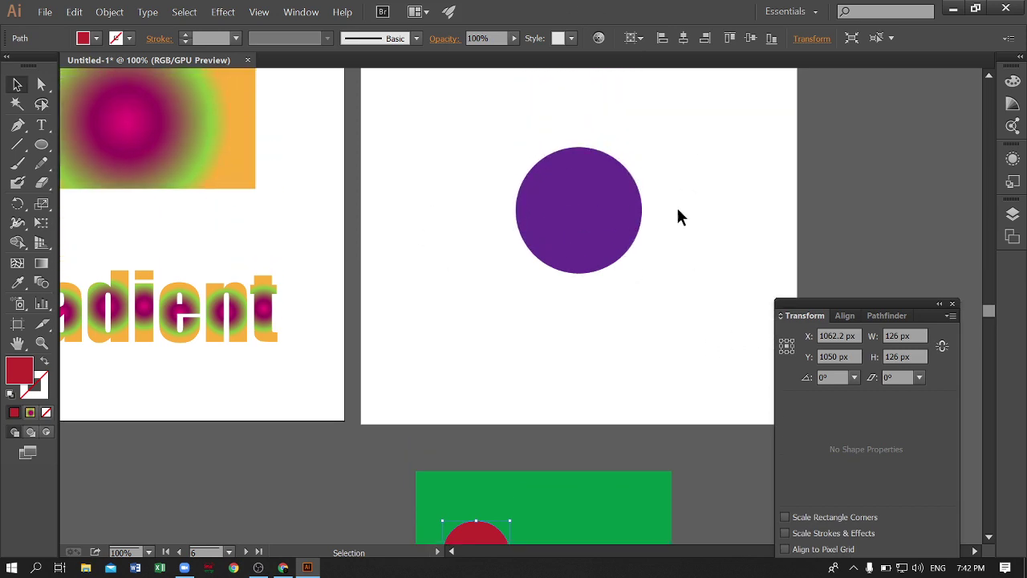
{"action": "scroll", "coordinate": [610, 207], "scroll_direction": "down", "scroll_amount": 1}
{"action": "scroll", "coordinate": [611, 202], "scroll_direction": "down", "scroll_amount": 4}
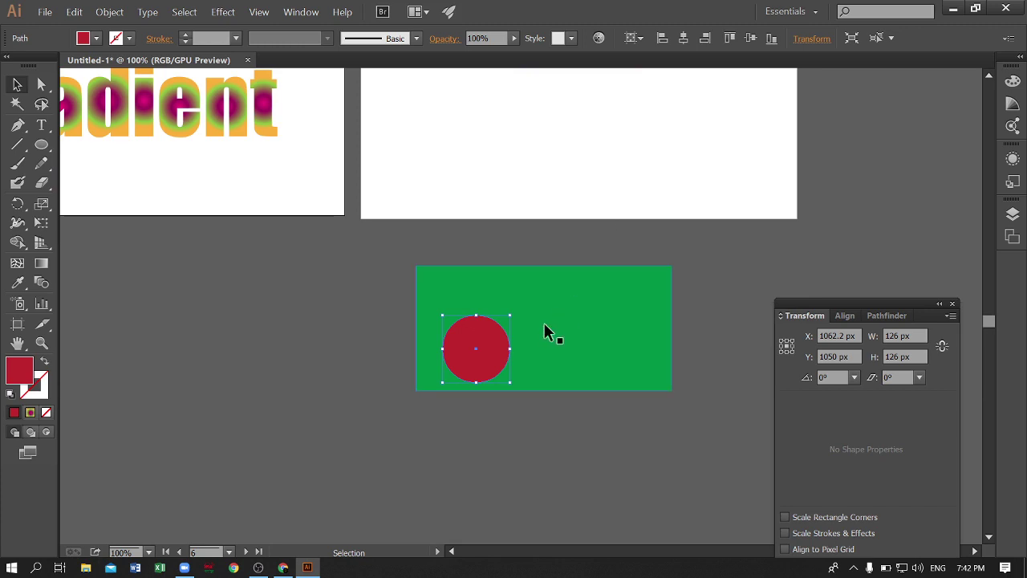
{"action": "left_click", "coordinate": [550, 274]}
{"action": "left_click", "coordinate": [524, 487]}
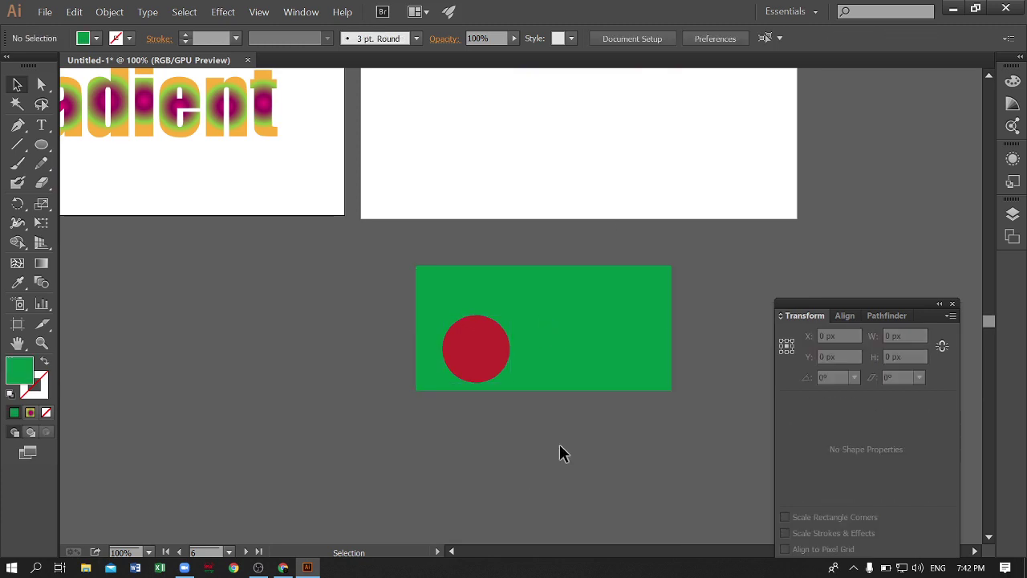
Centre the red circle on the green rectangle with Align To Selection, horizontally and vertically
{"action": "left_click", "coordinate": [300, 11]}
{"action": "left_click", "coordinate": [355, 109]}
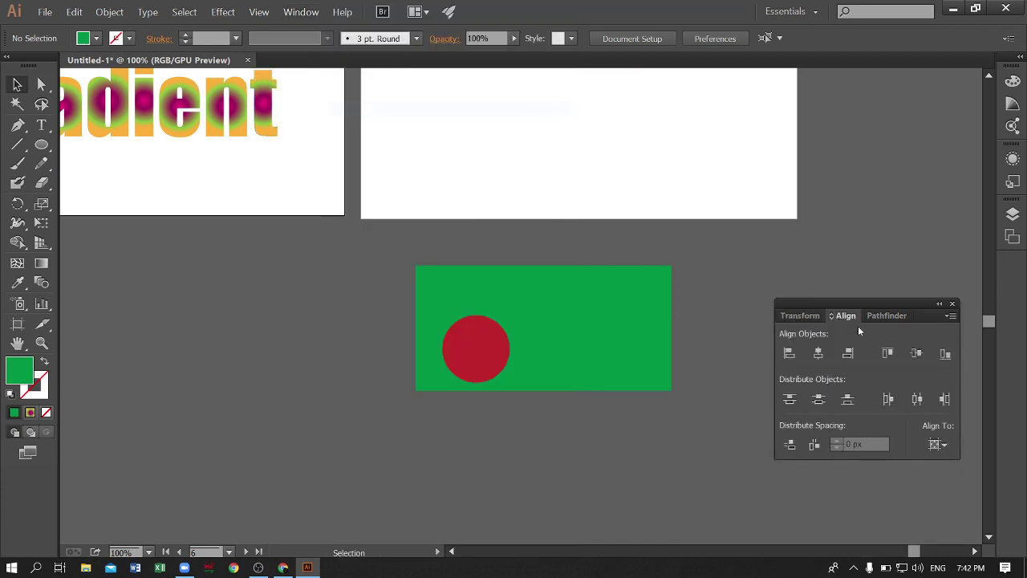
{"action": "left_click_drag", "start_coordinate": [892, 302], "coordinate": [865, 271]}
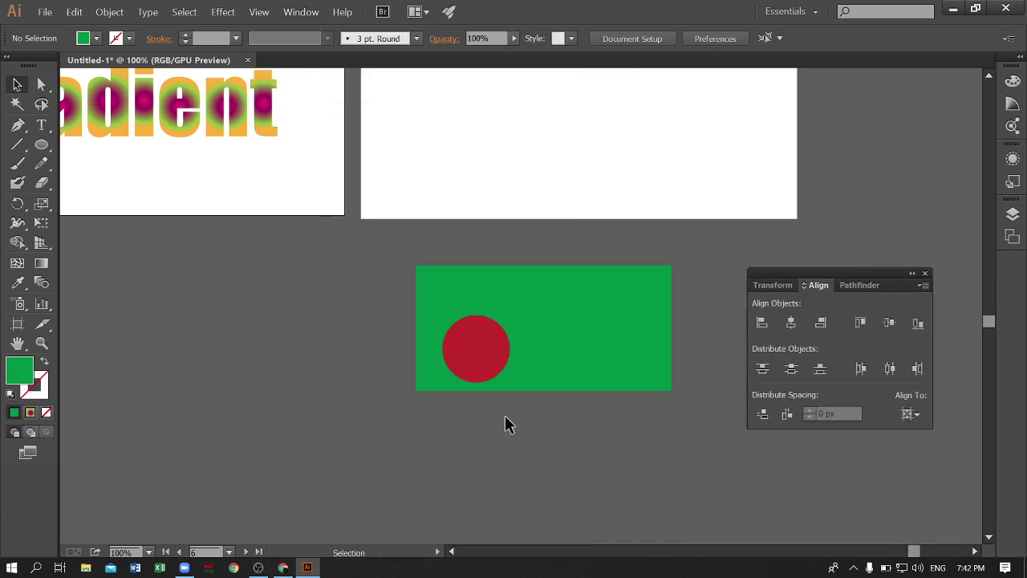
{"action": "left_click", "coordinate": [475, 346]}
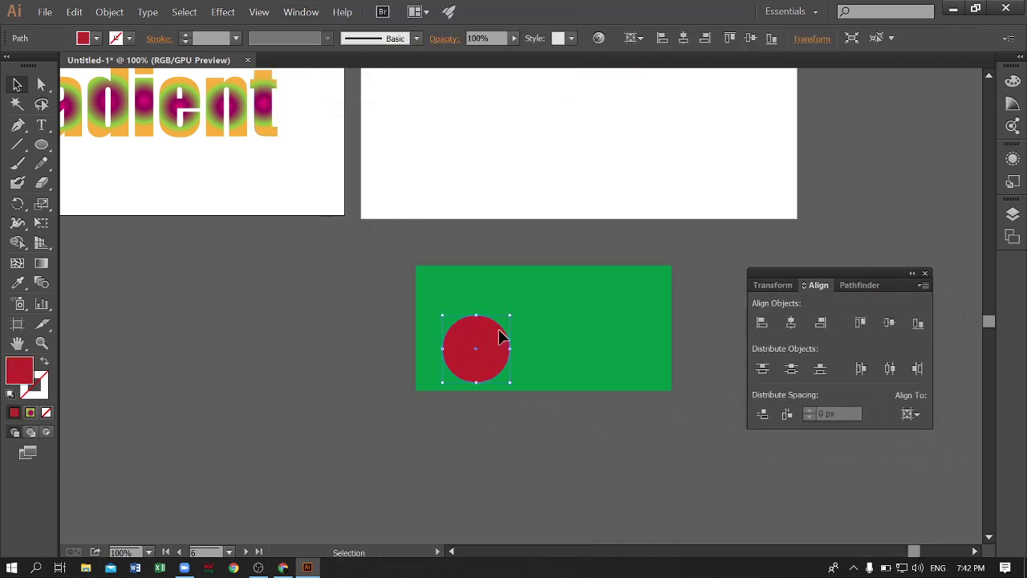
{"action": "left_click", "coordinate": [528, 274], "text": "shift"}
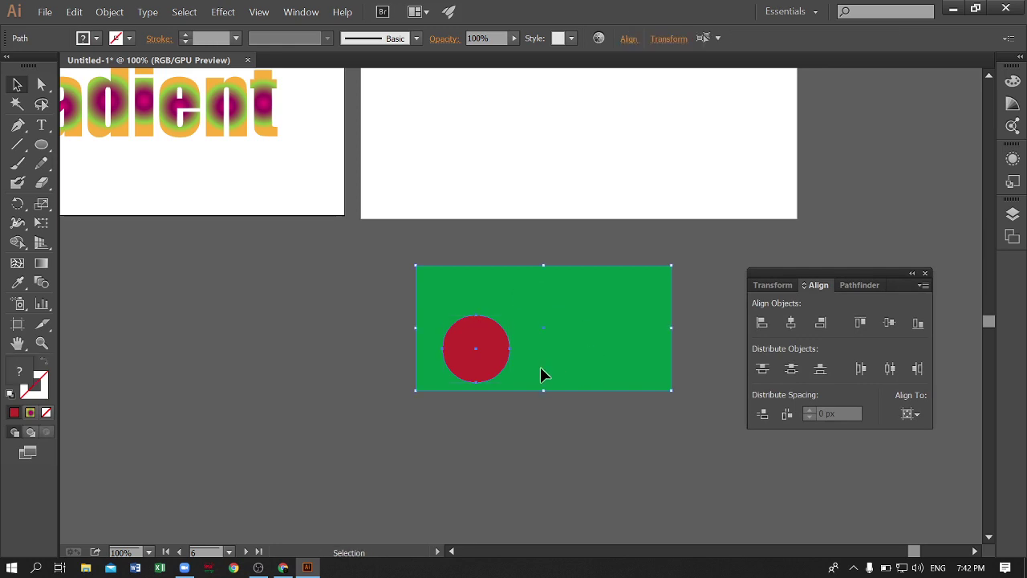
{"action": "left_click", "coordinate": [917, 414]}
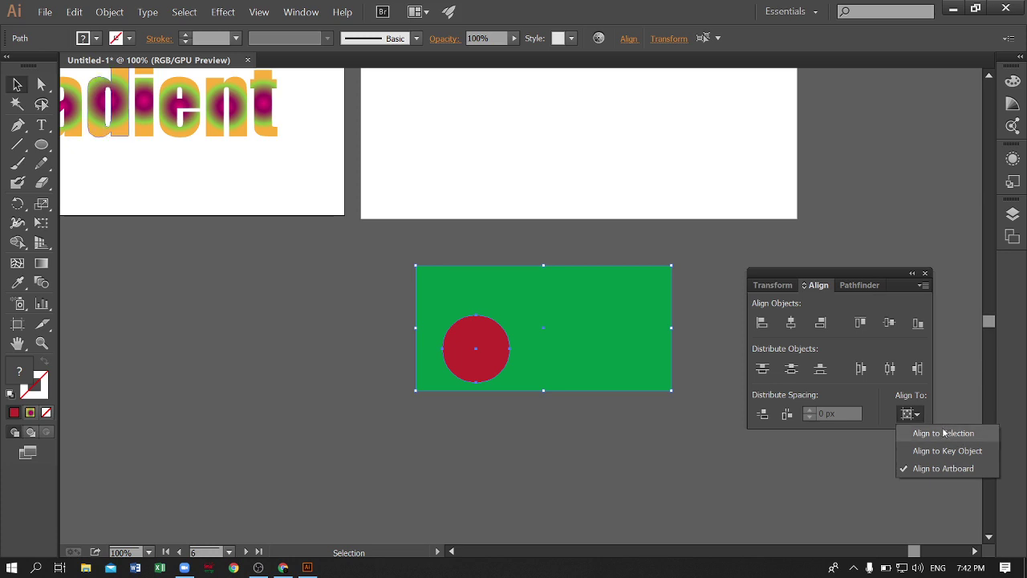
{"action": "left_click", "coordinate": [943, 433]}
{"action": "left_click", "coordinate": [911, 413]}
{"action": "left_click", "coordinate": [943, 433]}
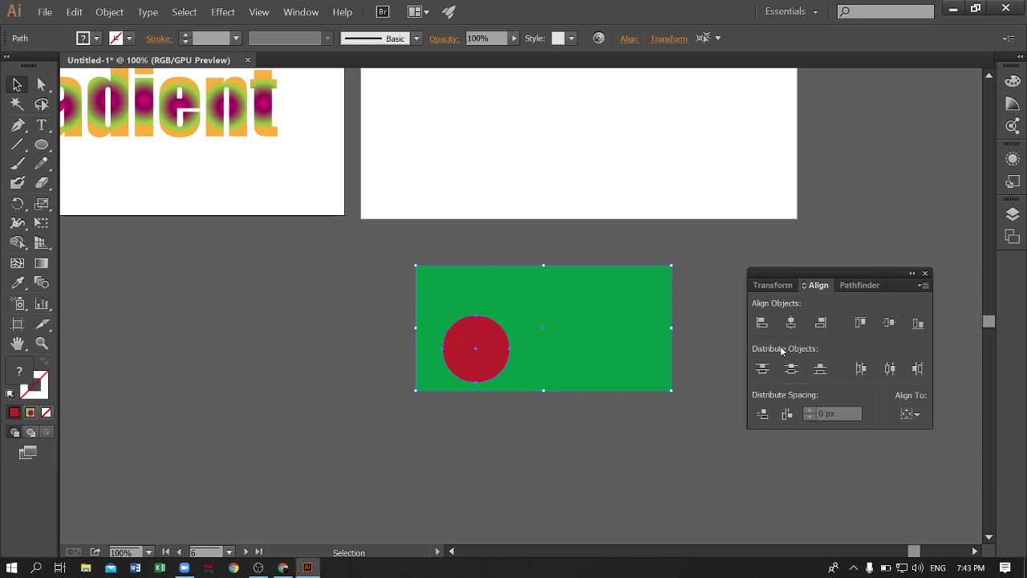
{"action": "left_click", "coordinate": [792, 323]}
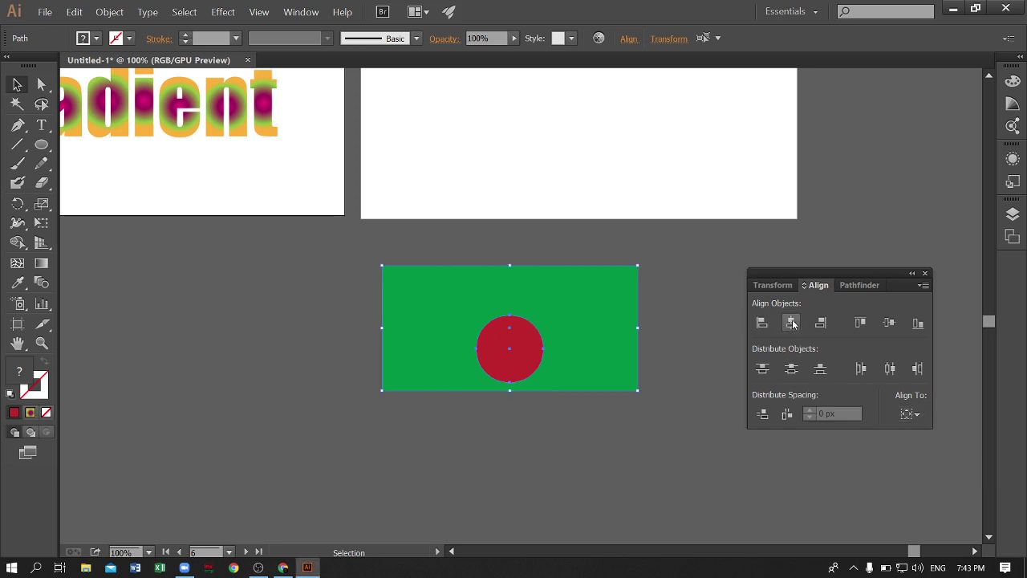
{"action": "left_click", "coordinate": [889, 323]}
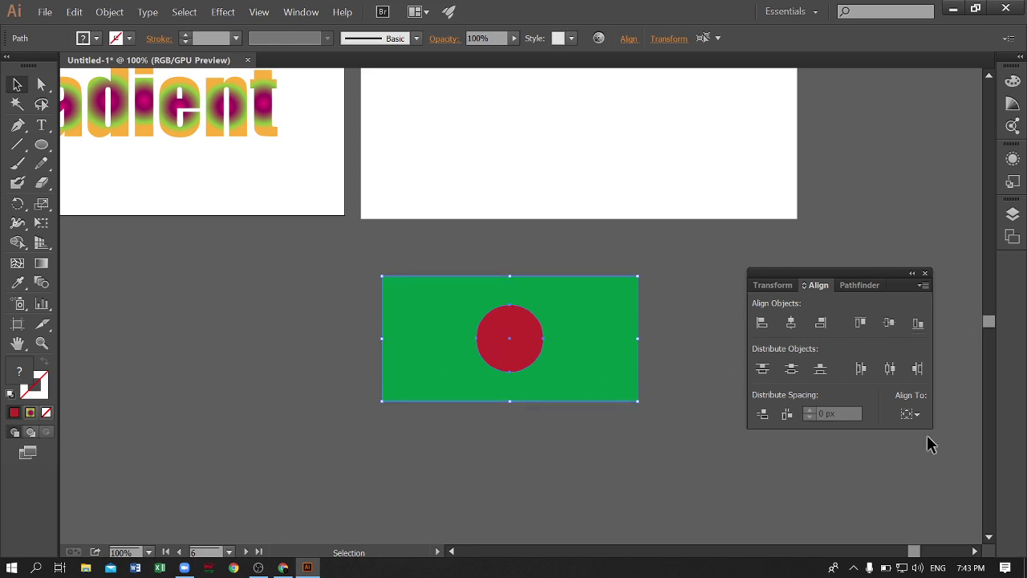
Centre the flag horizontally and vertically on the gradient artboard using Align To Artboard
{"action": "left_click", "coordinate": [912, 417]}
{"action": "left_click", "coordinate": [930, 468]}
{"action": "left_click", "coordinate": [791, 322]}
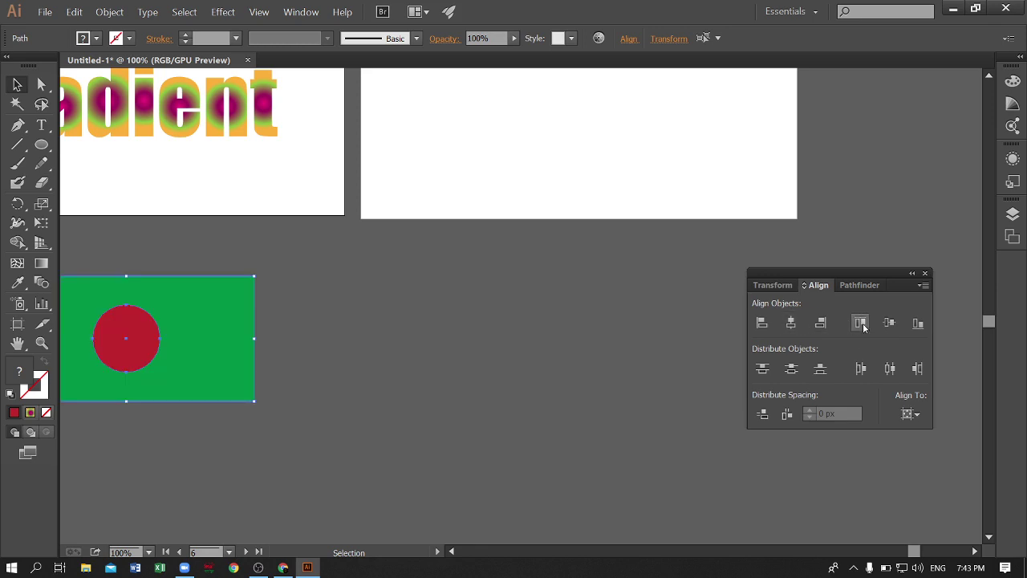
{"action": "left_click", "coordinate": [887, 323]}
{"action": "scroll", "coordinate": [322, 308], "scroll_direction": "up", "scroll_amount": 1}
Drag the flag off the gradient artboard toward the purple circle's artboard
{"action": "scroll", "coordinate": [323, 308], "scroll_direction": "up", "scroll_amount": 3}
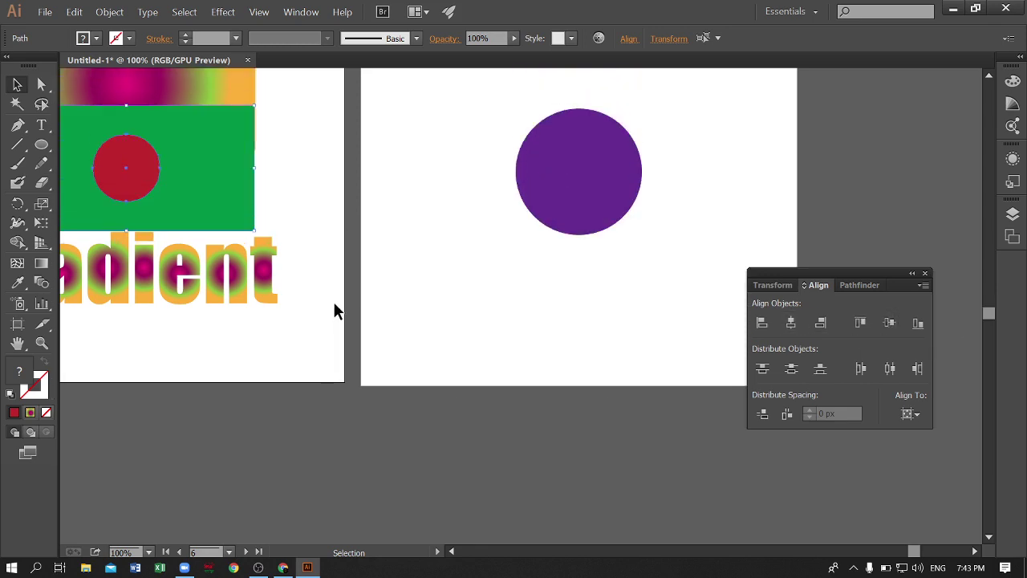
{"action": "scroll", "coordinate": [337, 241], "scroll_direction": "up", "scroll_amount": 2}
{"action": "scroll", "coordinate": [383, 304], "scroll_direction": "up", "scroll_amount": 1}
{"action": "scroll", "coordinate": [337, 136], "scroll_direction": "up", "scroll_amount": 4}
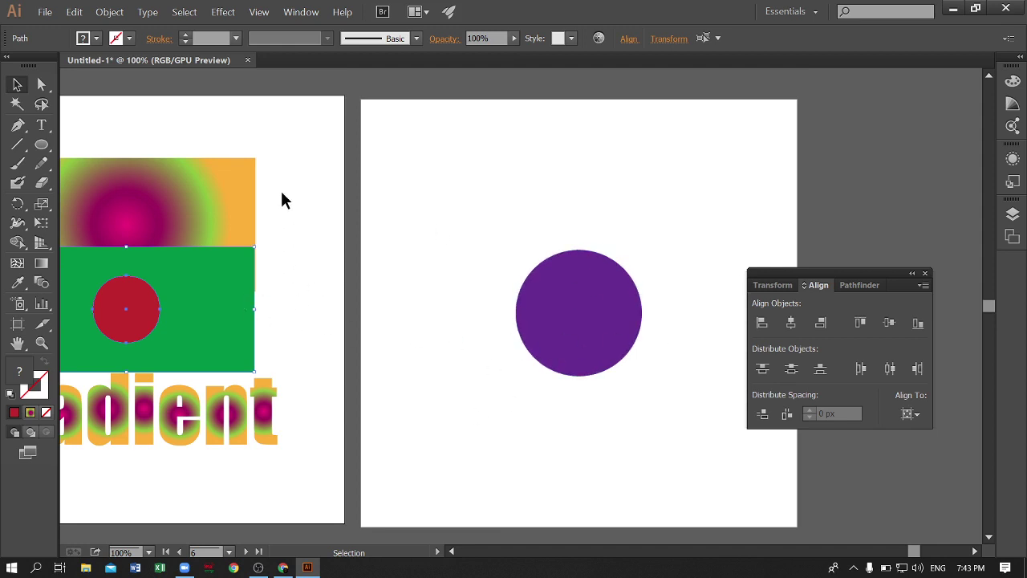
{"action": "left_click", "coordinate": [268, 128]}
{"action": "mouse_move", "coordinate": [324, 345]}
{"action": "left_mouse_down"}
{"action": "mouse_move", "coordinate": [128, 315]}
{"action": "mouse_move", "coordinate": [853, 509]}
{"action": "left_mouse_up"}
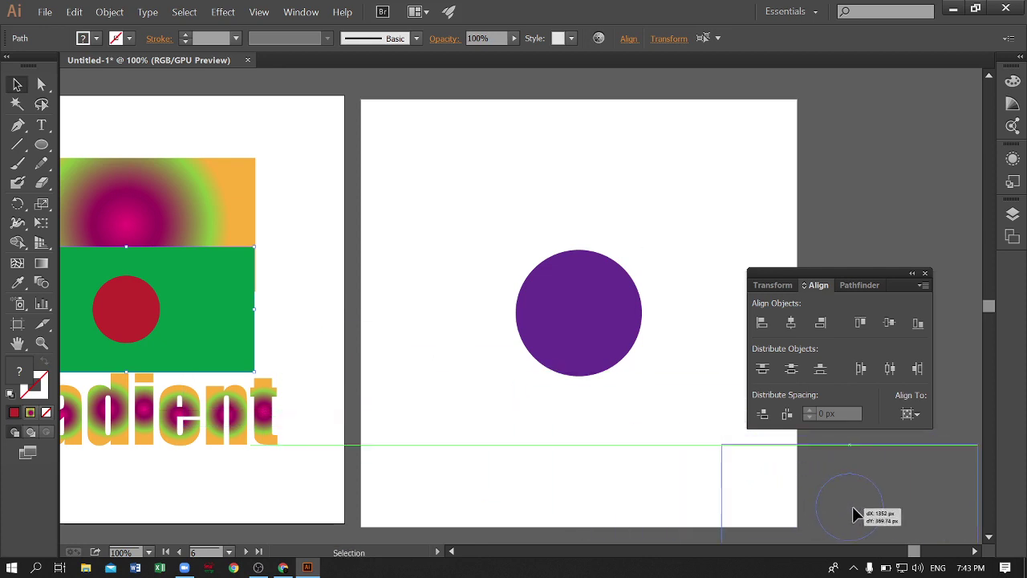
{"action": "scroll", "coordinate": [809, 459], "scroll_direction": "down", "scroll_amount": 3}
{"action": "left_click_drag", "start_coordinate": [775, 458], "coordinate": [596, 521]}
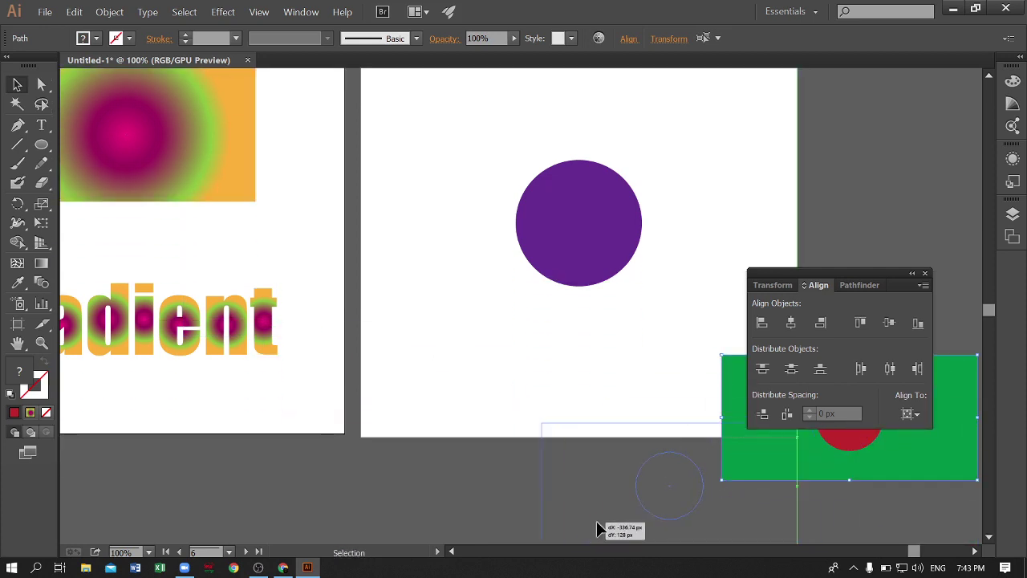
{"action": "scroll", "coordinate": [644, 410], "scroll_direction": "down", "scroll_amount": 3}
{"action": "scroll", "coordinate": [665, 348], "scroll_direction": "down", "scroll_amount": 1}
{"action": "left_click_drag", "start_coordinate": [663, 353], "coordinate": [560, 405]}
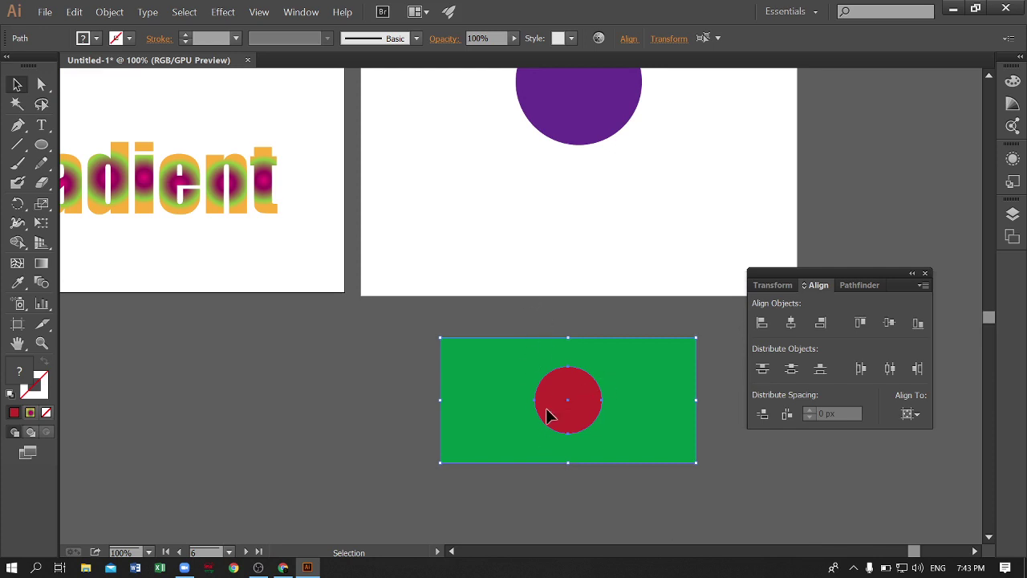
Place the flag just below the purple circle on its artboard
{"action": "left_click", "coordinate": [583, 503]}
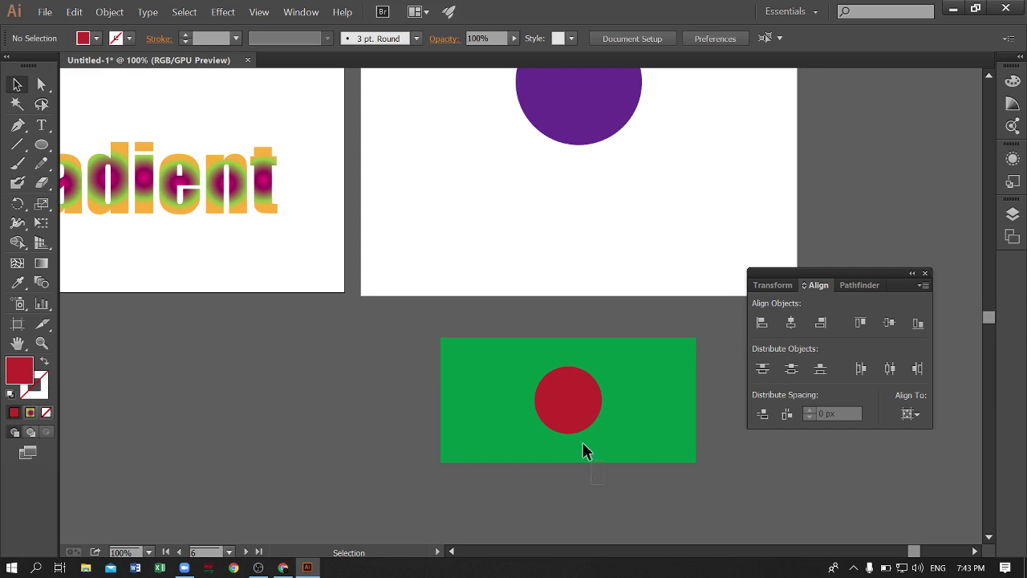
{"action": "left_click", "coordinate": [562, 400]}
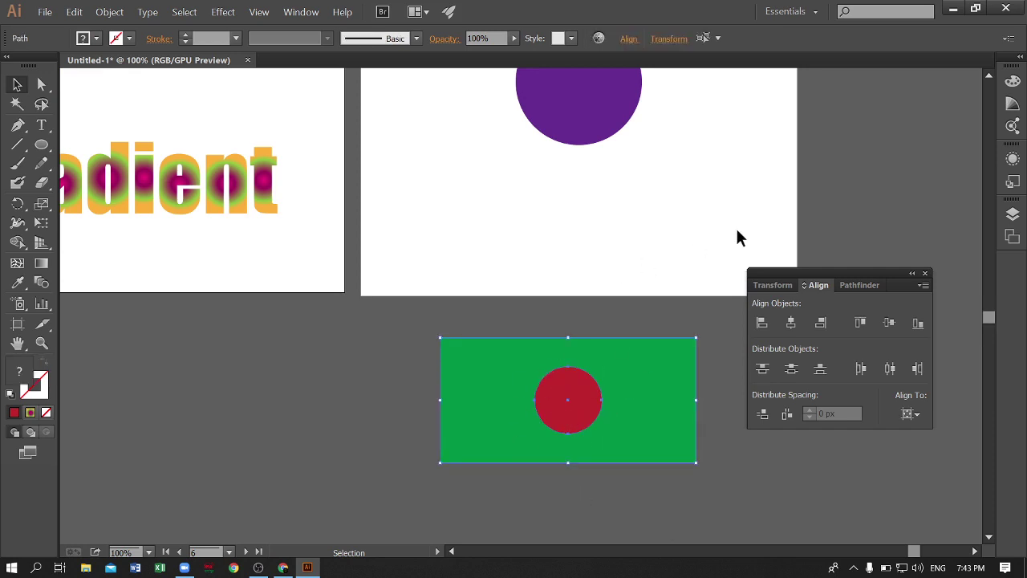
{"action": "mouse_move", "coordinate": [614, 393]}
{"action": "left_mouse_down"}
{"action": "mouse_move", "coordinate": [642, 225]}
{"action": "mouse_move", "coordinate": [600, 209]}
{"action": "left_mouse_up"}
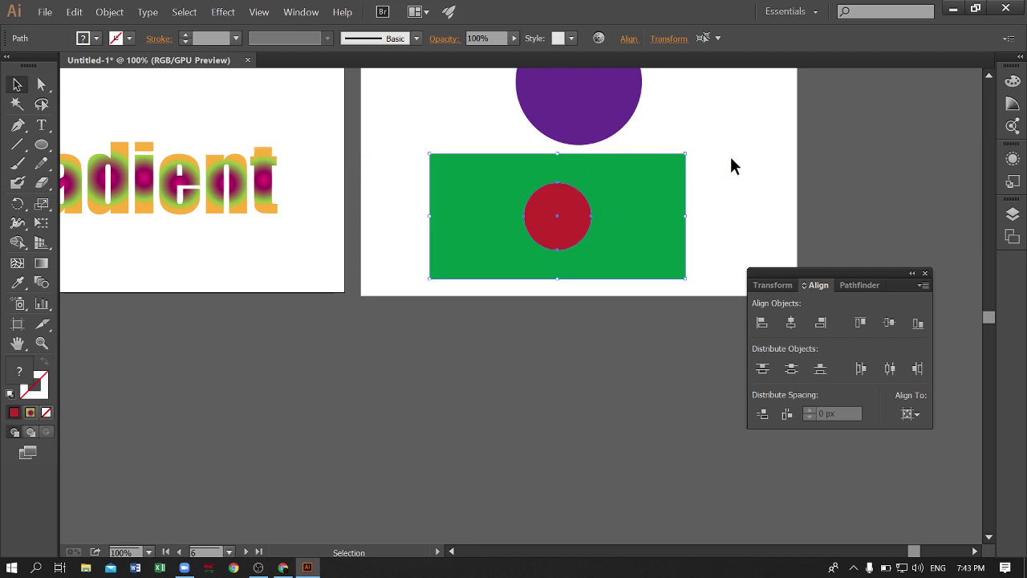
{"action": "scroll", "coordinate": [675, 176], "scroll_direction": "up", "scroll_amount": 2}
{"action": "scroll", "coordinate": [690, 222], "scroll_direction": "up", "scroll_amount": 2}
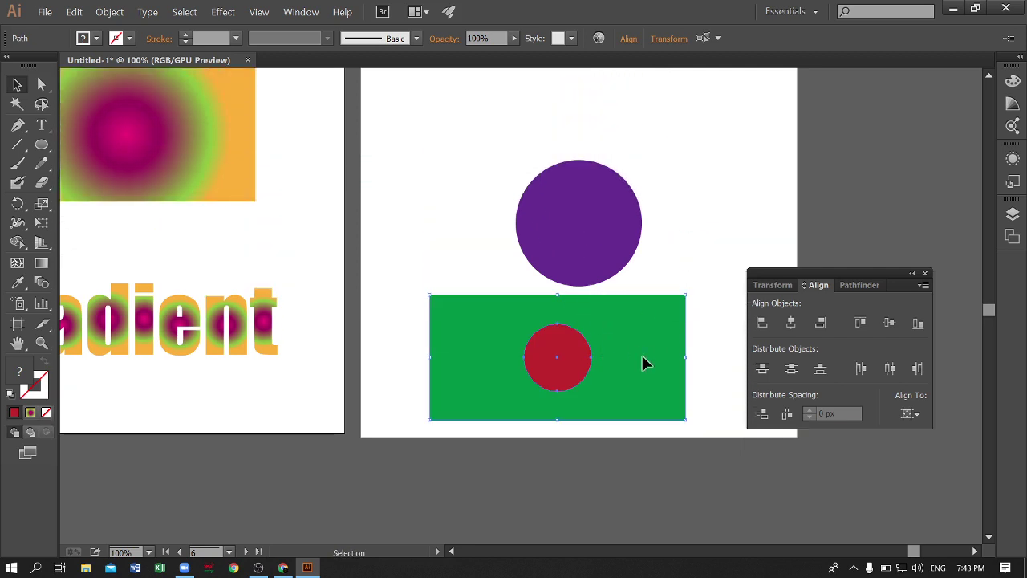
{"action": "left_click", "coordinate": [685, 243]}
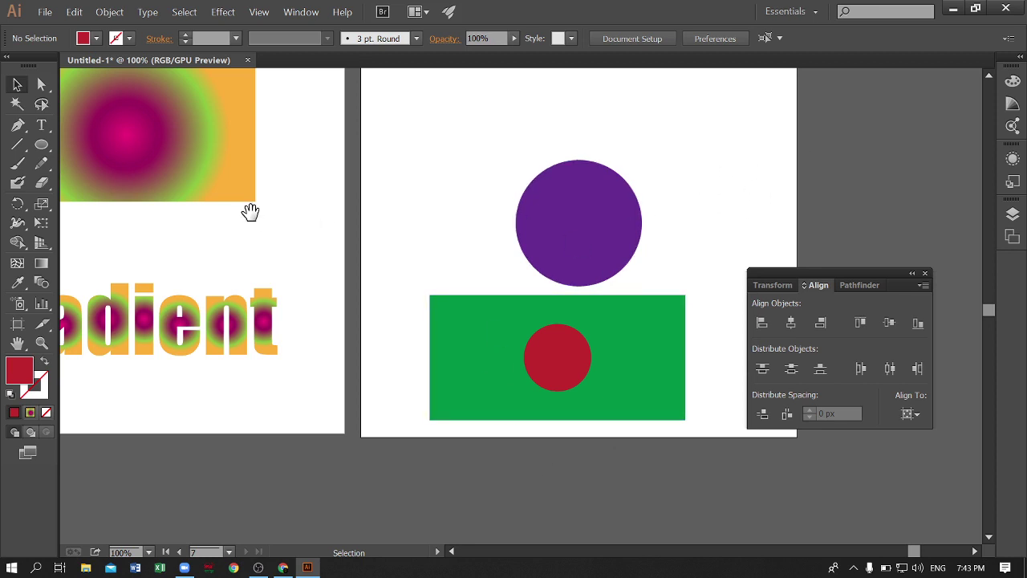
Duplicate the circle-and-flag artboard to its right with the Artboard tool
{"action": "left_click_drag", "start_coordinate": [250, 211], "coordinate": [615, 213]}
{"action": "left_click_drag", "start_coordinate": [305, 213], "coordinate": [699, 209]}
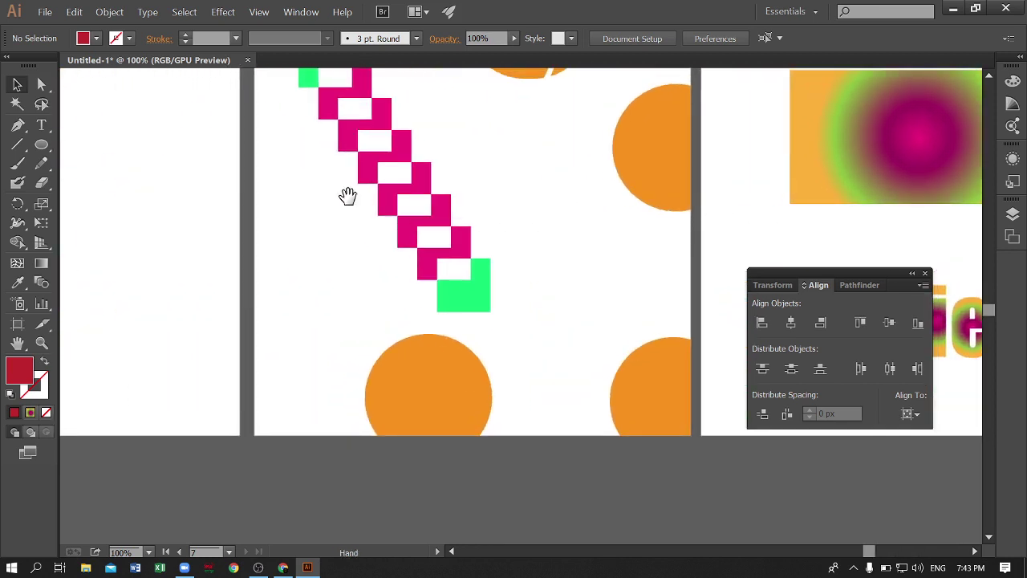
{"action": "mouse_move", "coordinate": [347, 197]}
{"action": "left_mouse_down"}
{"action": "mouse_move", "coordinate": [671, 264]}
{"action": "mouse_move", "coordinate": [216, 259]}
{"action": "left_mouse_up"}
{"action": "left_click_drag", "start_coordinate": [610, 169], "coordinate": [157, 174]}
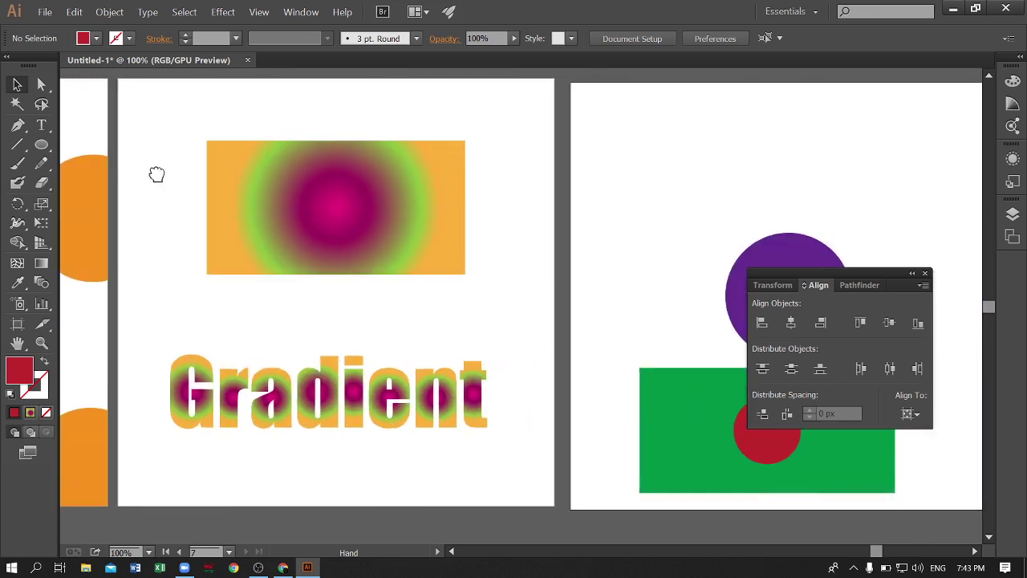
{"action": "mouse_move", "coordinate": [738, 179]}
{"action": "left_mouse_down"}
{"action": "mouse_move", "coordinate": [374, 177]}
{"action": "mouse_move", "coordinate": [248, 193]}
{"action": "left_mouse_up"}
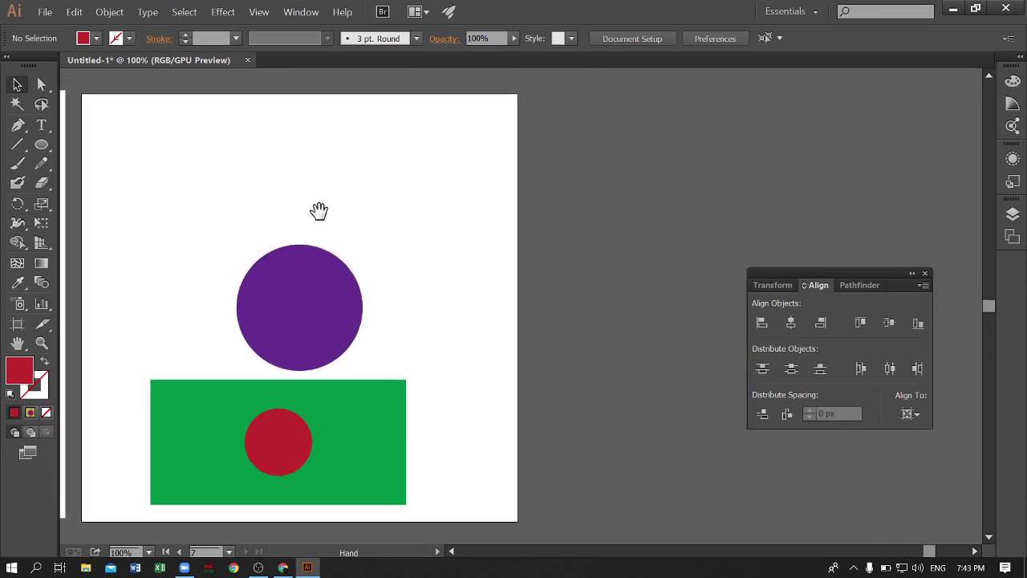
{"action": "left_click_drag", "start_coordinate": [396, 213], "coordinate": [361, 198]}
{"action": "left_click", "coordinate": [24, 325]}
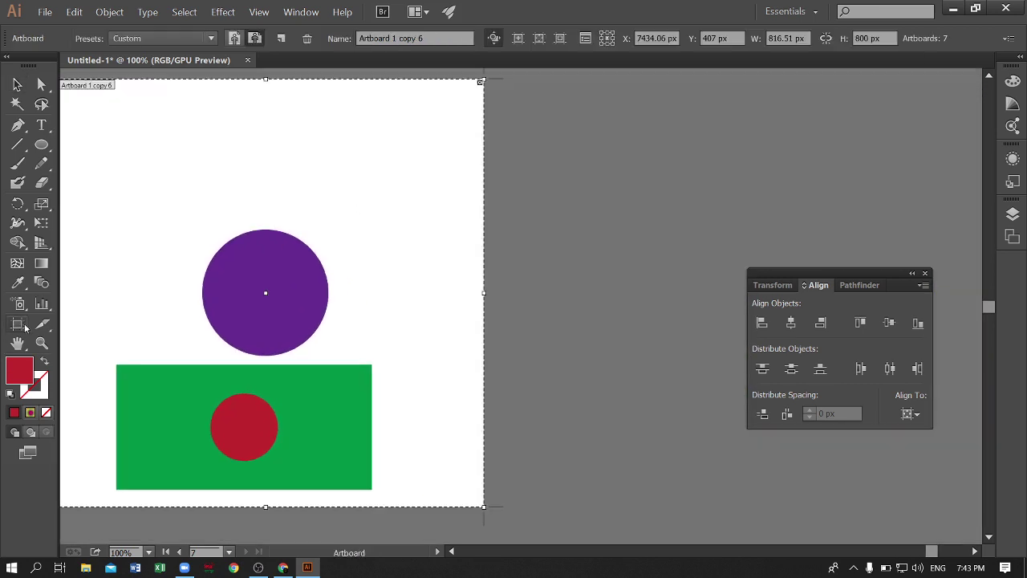
{"action": "left_click_drag", "start_coordinate": [126, 248], "coordinate": [590, 257]}
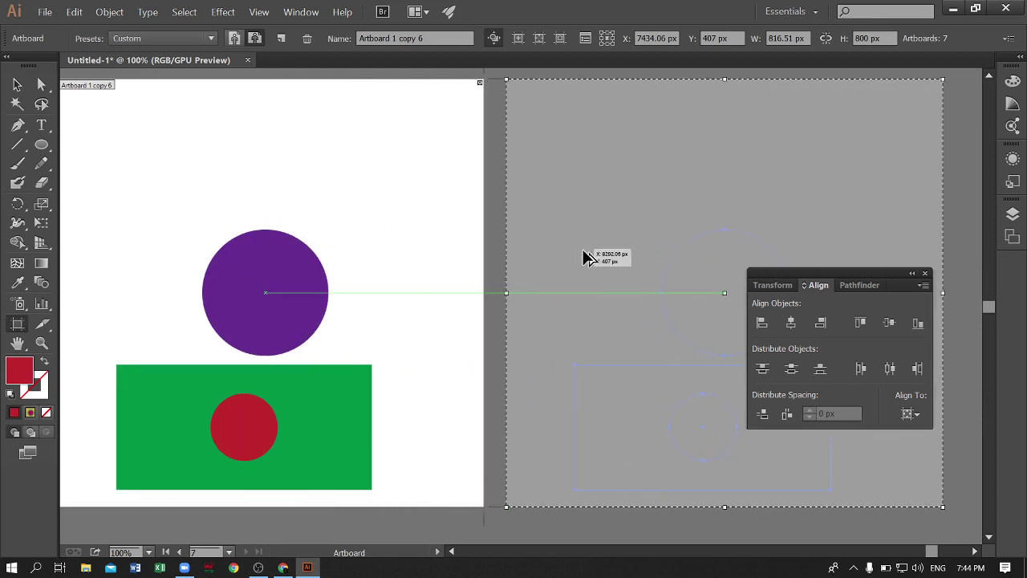
{"action": "key", "text": "v"}
Delete the green rectangle from the copied artboard and select its red circle
{"action": "mouse_move", "coordinate": [605, 168]}
{"action": "left_mouse_down"}
{"action": "mouse_move", "coordinate": [459, 177]}
{"action": "mouse_move", "coordinate": [438, 449]}
{"action": "left_mouse_up"}
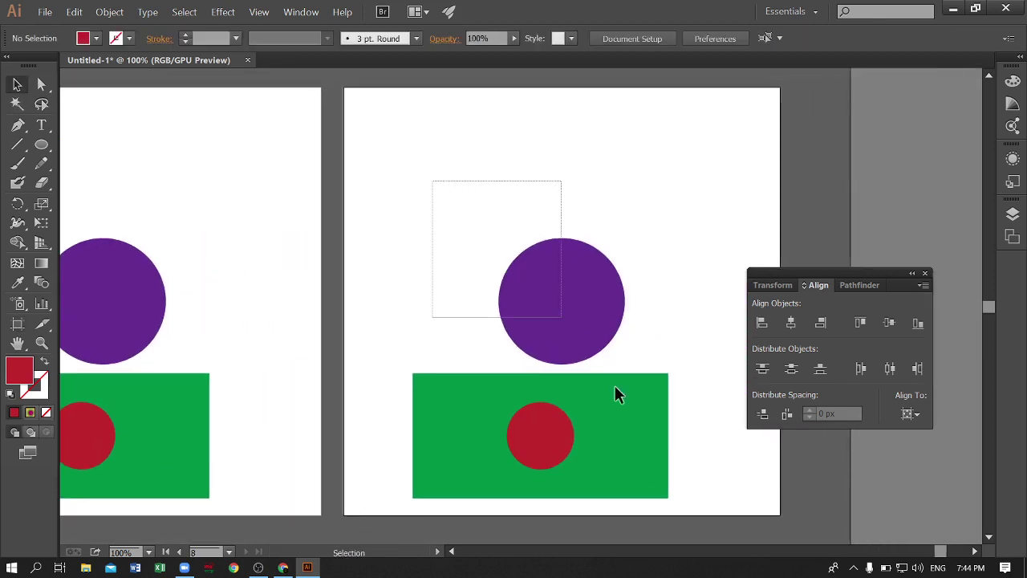
{"action": "left_click", "coordinate": [438, 452]}
{"action": "key", "text": "Delete"}
{"action": "left_click_drag", "start_coordinate": [447, 445], "coordinate": [640, 517]}
Delete the red circle, shrink the purple circle to about 117 px, and make two overlapping copies
{"action": "key", "text": "Delete"}
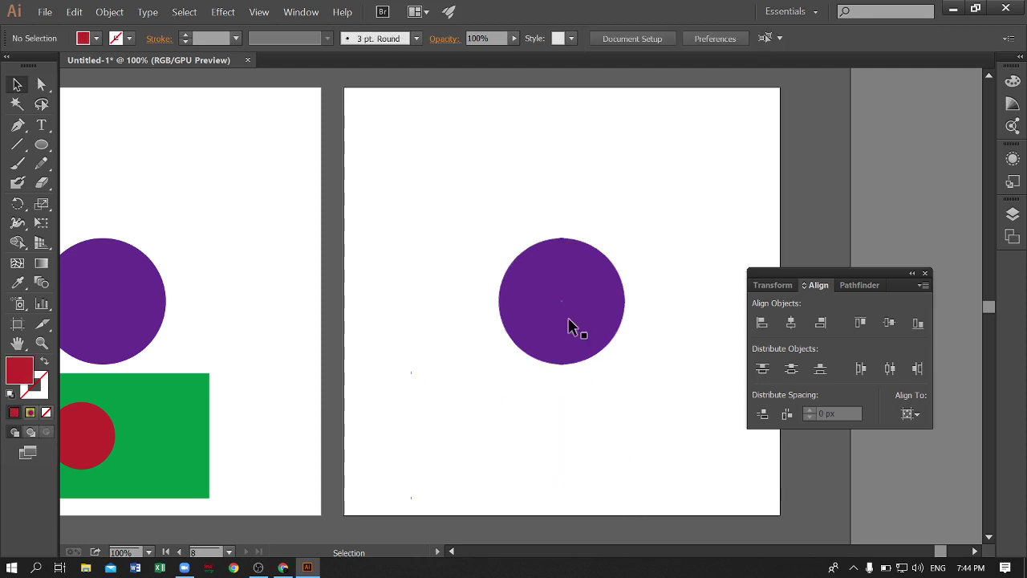
{"action": "left_click_drag", "start_coordinate": [568, 328], "coordinate": [441, 214]}
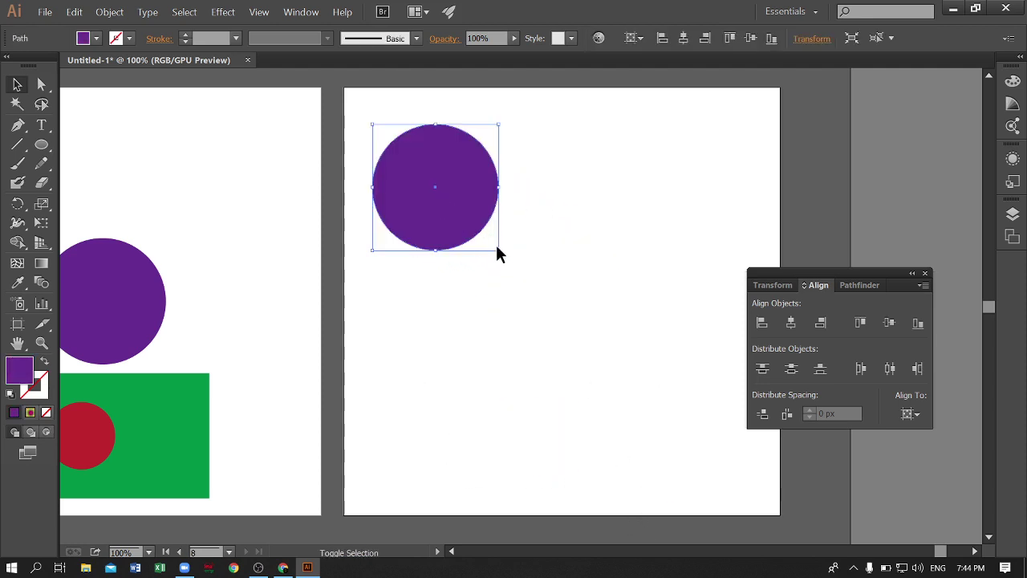
{"action": "left_click_drag", "start_coordinate": [498, 250], "coordinate": [430, 183]}
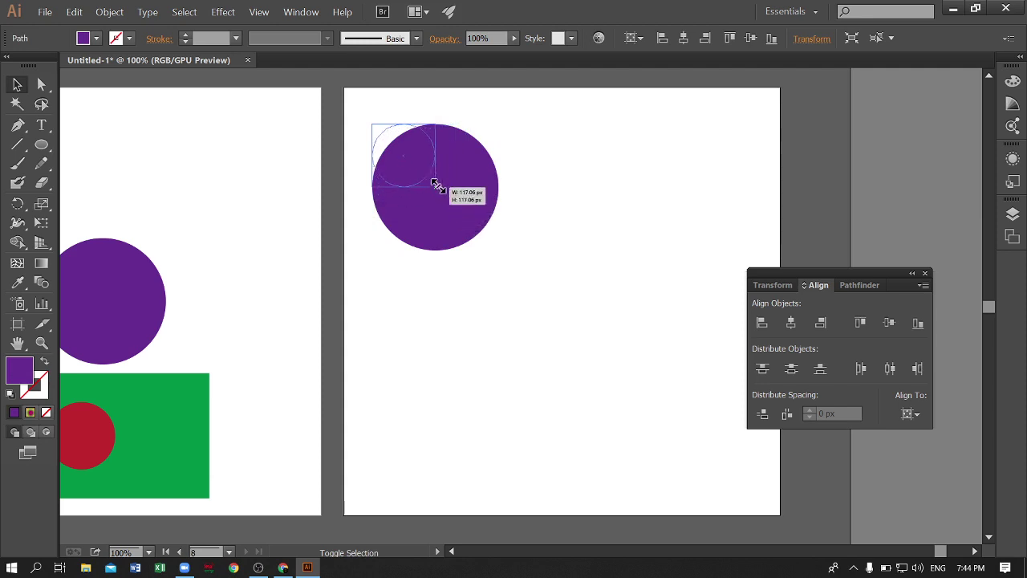
{"action": "left_click_drag", "start_coordinate": [417, 147], "coordinate": [438, 166]}
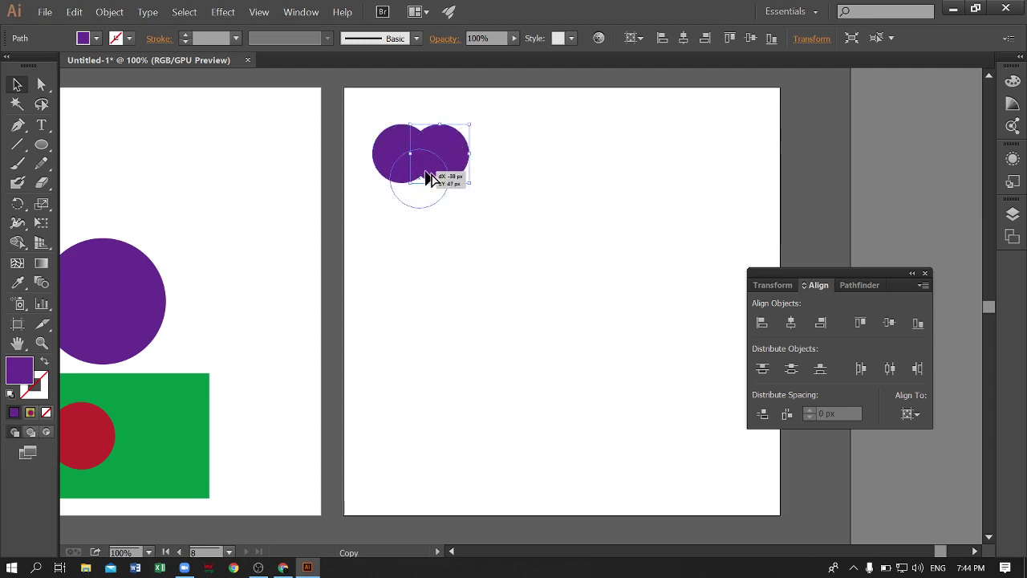
{"action": "left_click_drag", "start_coordinate": [437, 166], "coordinate": [426, 192]}
Fill the lower circle dark blue and the right circle orange, then zoom to 150%
{"action": "left_click", "coordinate": [95, 38]}
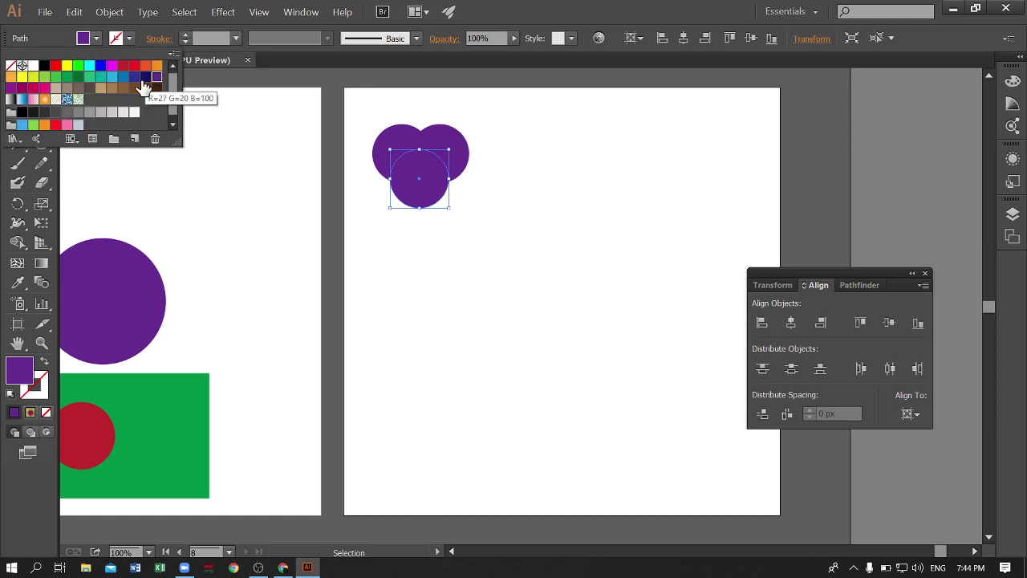
{"action": "left_click", "coordinate": [135, 77]}
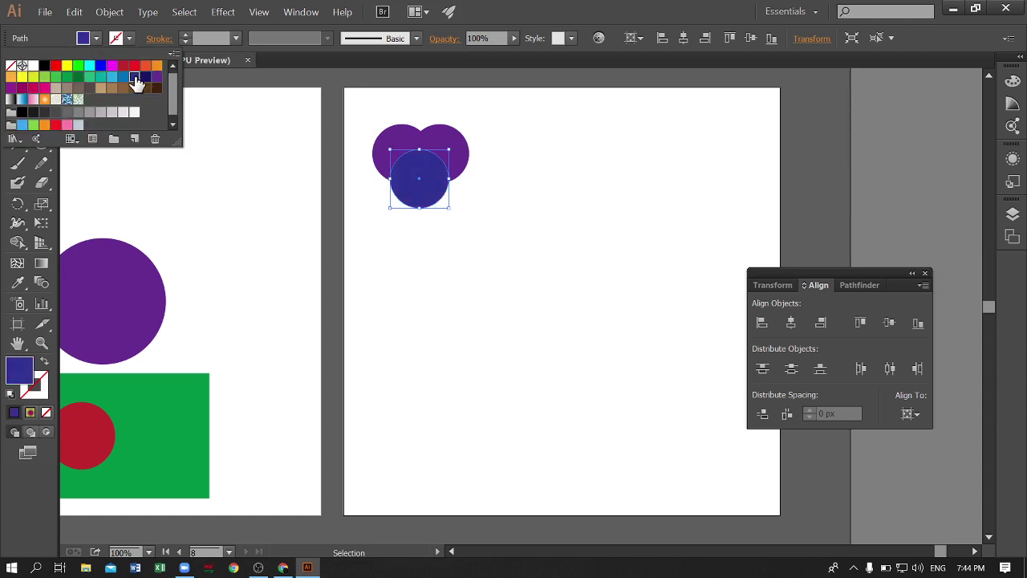
{"action": "left_click", "coordinate": [520, 310]}
{"action": "left_click", "coordinate": [449, 150]}
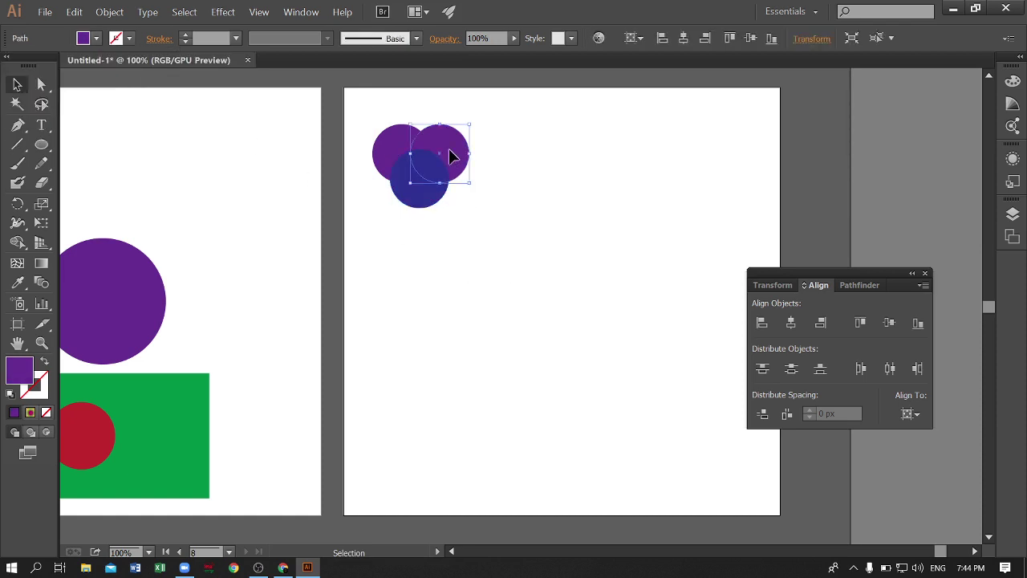
{"action": "left_click", "coordinate": [95, 38]}
{"action": "left_click", "coordinate": [156, 66]}
{"action": "left_click", "coordinate": [565, 320]}
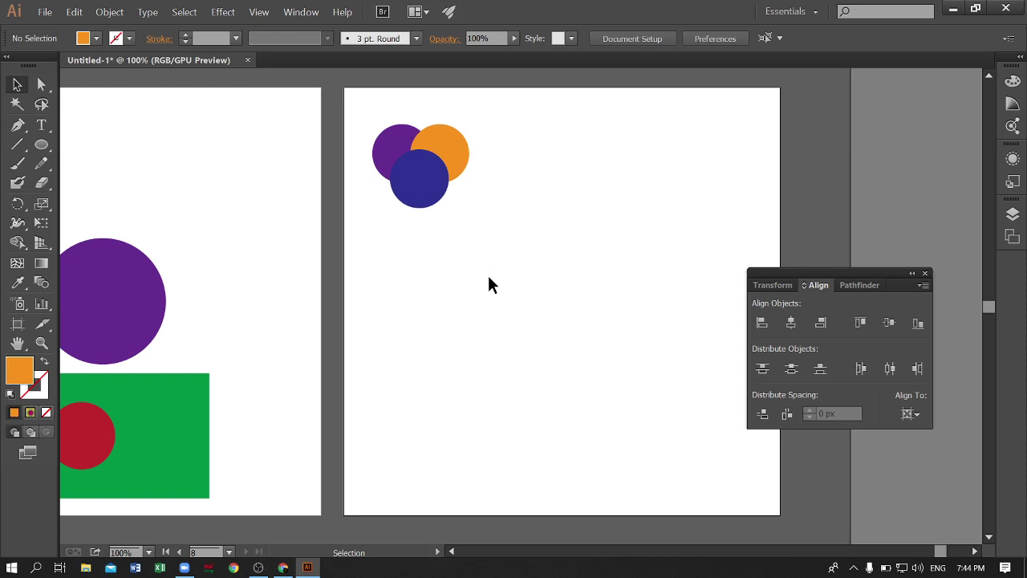
{"action": "key", "text": "ctrl+plus"}
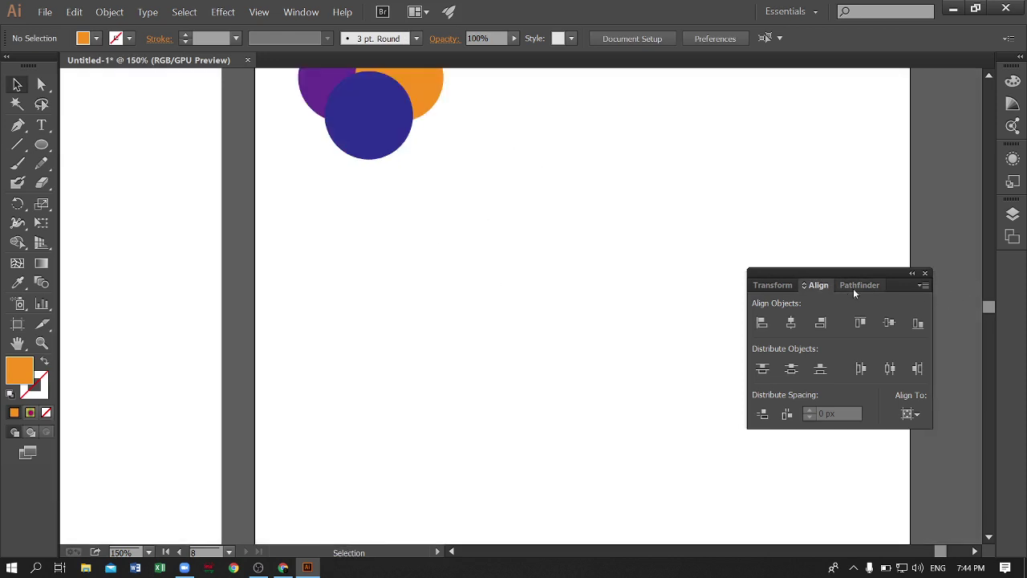
Show the Pathfinder panel and move it clear of the three circles
{"action": "left_click", "coordinate": [301, 11]}
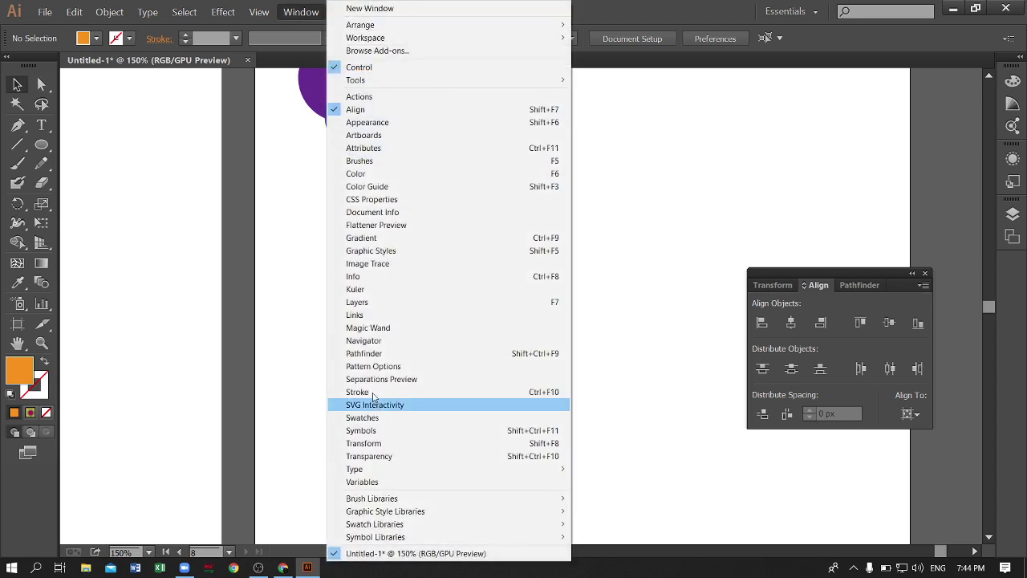
{"action": "left_click", "coordinate": [527, 354]}
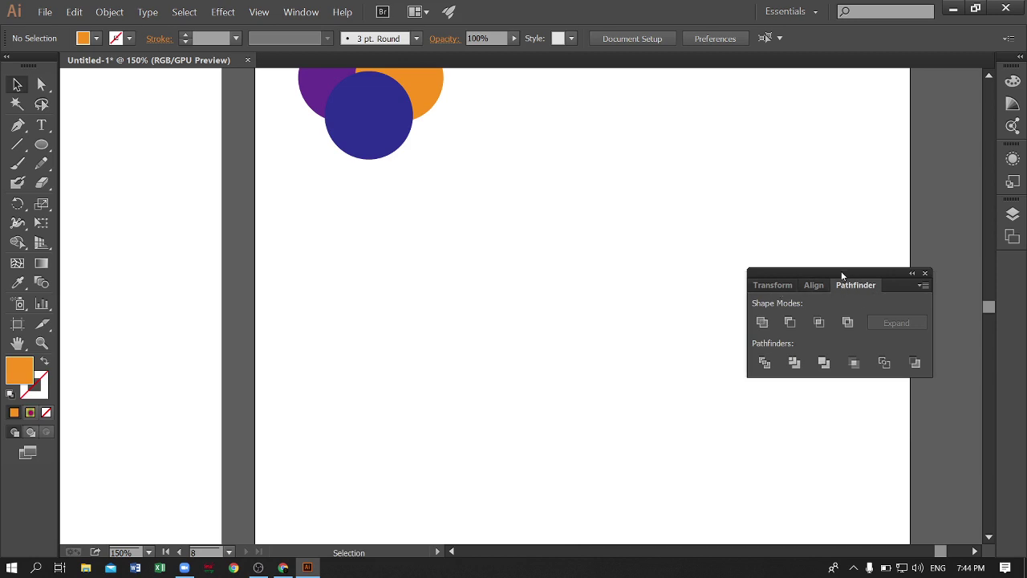
{"action": "left_click_drag", "start_coordinate": [842, 276], "coordinate": [853, 150]}
{"action": "scroll", "coordinate": [415, 249], "scroll_direction": "up", "scroll_amount": 3}
{"action": "scroll", "coordinate": [490, 253], "scroll_direction": "up", "scroll_amount": 2}
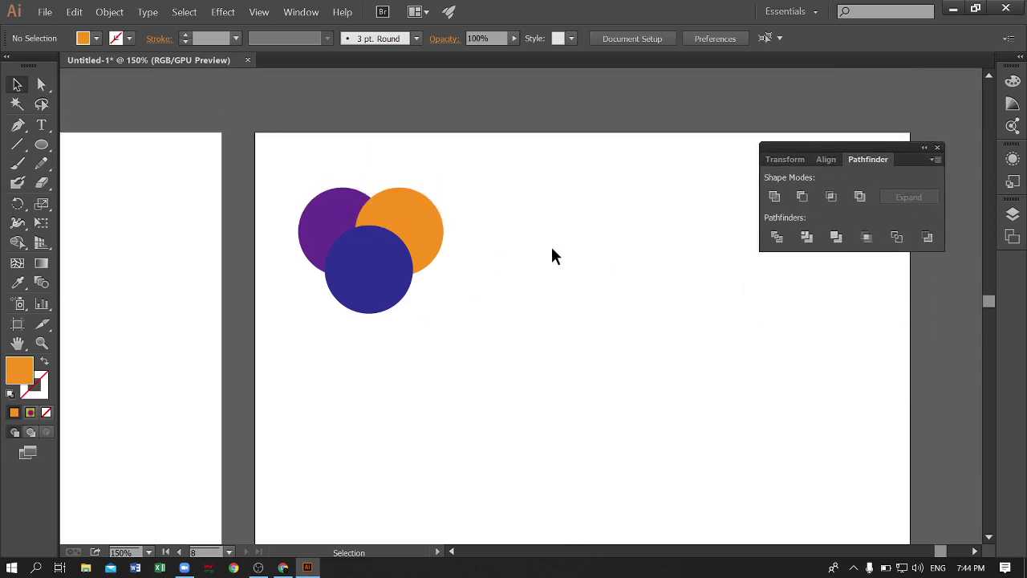
{"action": "left_click_drag", "start_coordinate": [552, 249], "coordinate": [429, 229]}
Duplicate the three circles to the right of the originals
{"action": "left_click_drag", "start_coordinate": [164, 138], "coordinate": [315, 247]}
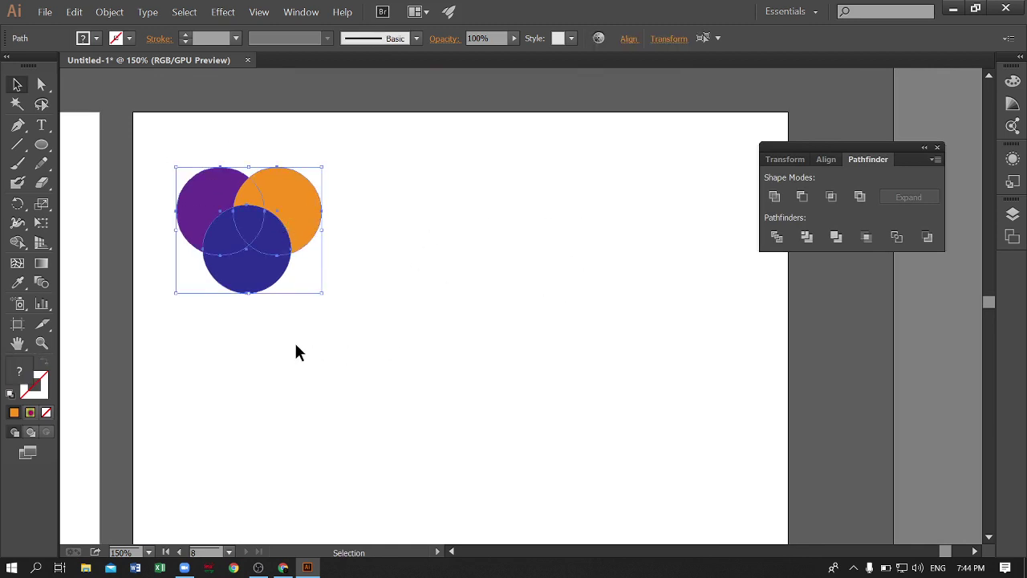
{"action": "left_click_drag", "start_coordinate": [251, 233], "coordinate": [467, 230]}
{"action": "left_click", "coordinate": [468, 356]}
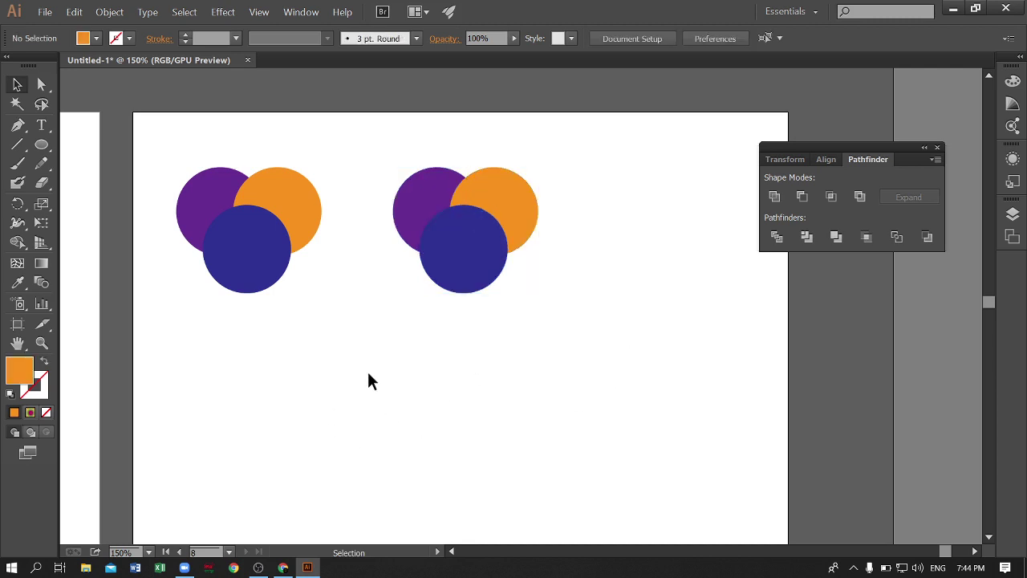
Unite the copied trio into one dark blue shape and nudge it into place
{"action": "left_click", "coordinate": [409, 215]}
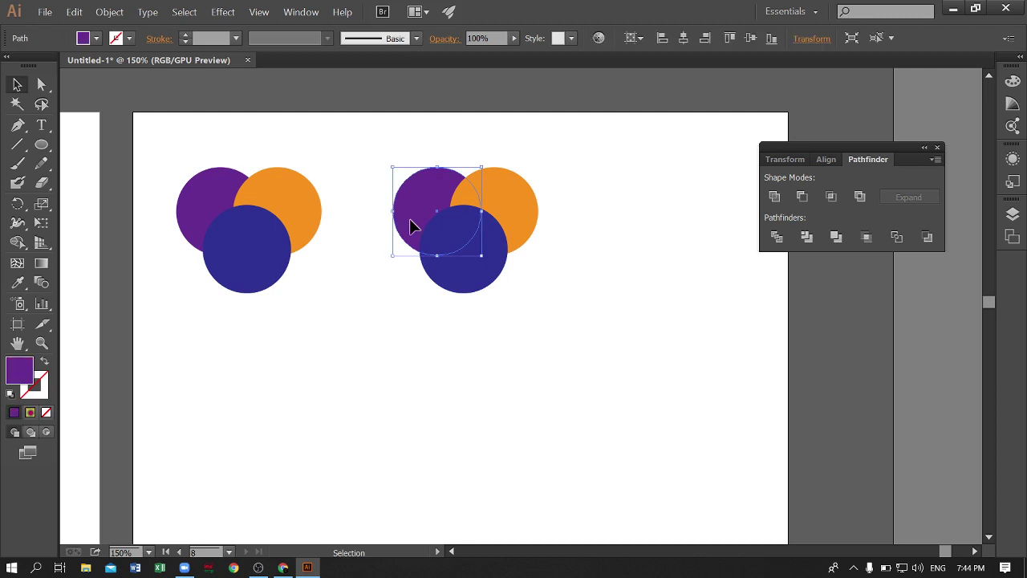
{"action": "left_click", "coordinate": [468, 326]}
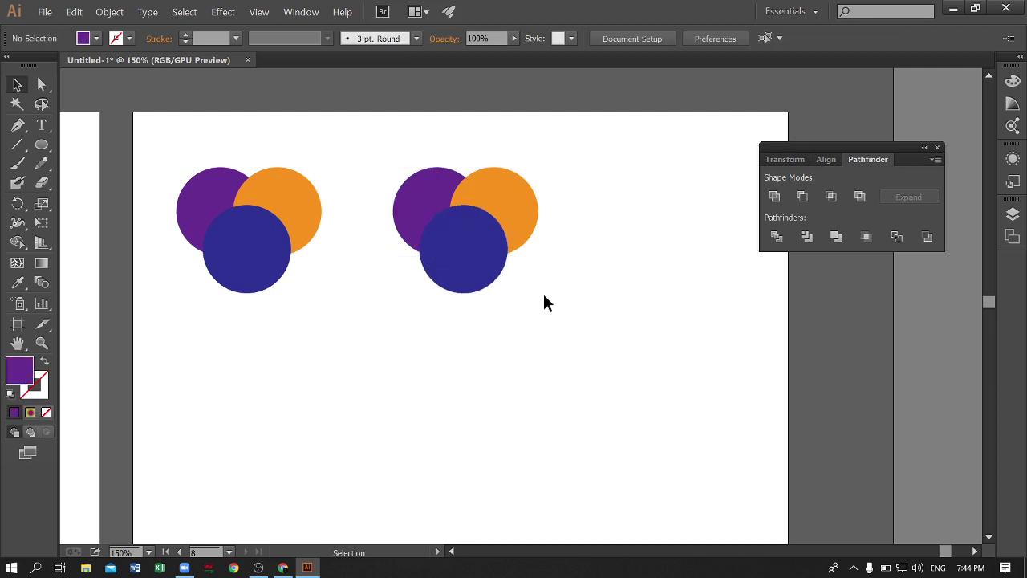
{"action": "left_click_drag", "start_coordinate": [544, 296], "coordinate": [406, 150]}
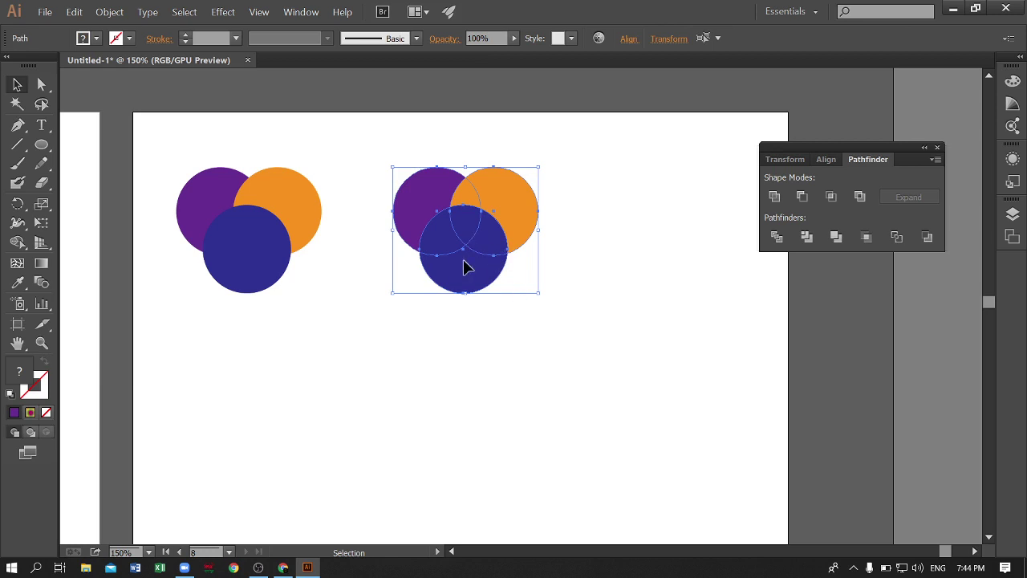
{"action": "left_click", "coordinate": [474, 333]}
{"action": "left_click_drag", "start_coordinate": [540, 285], "coordinate": [416, 172]}
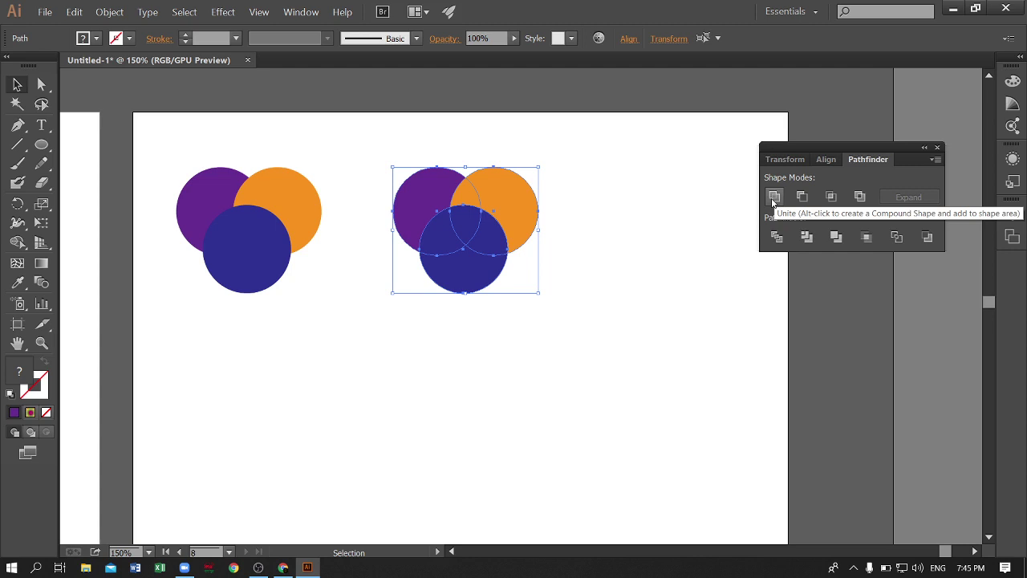
{"action": "left_click", "coordinate": [775, 202]}
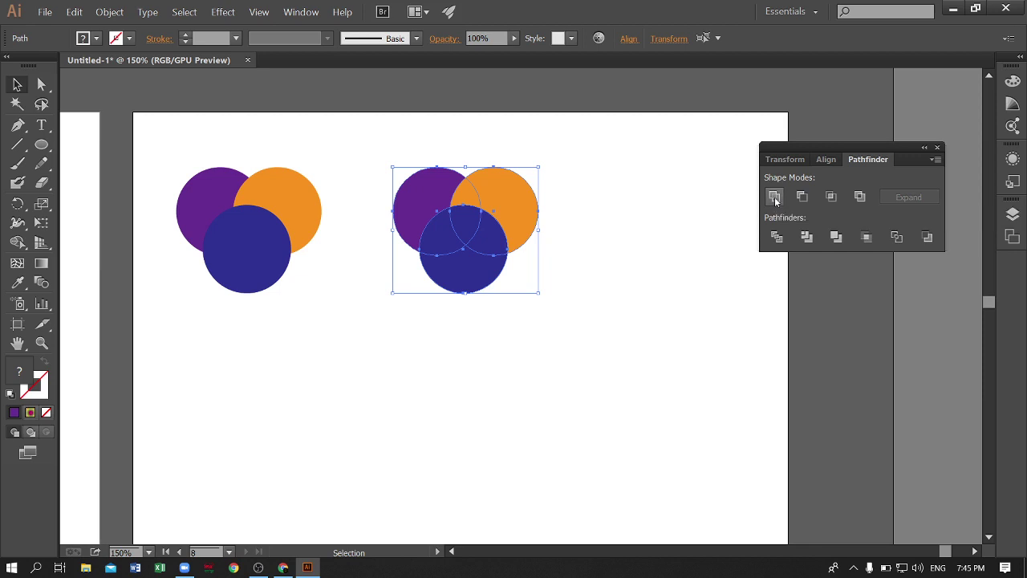
{"action": "left_click", "coordinate": [775, 197]}
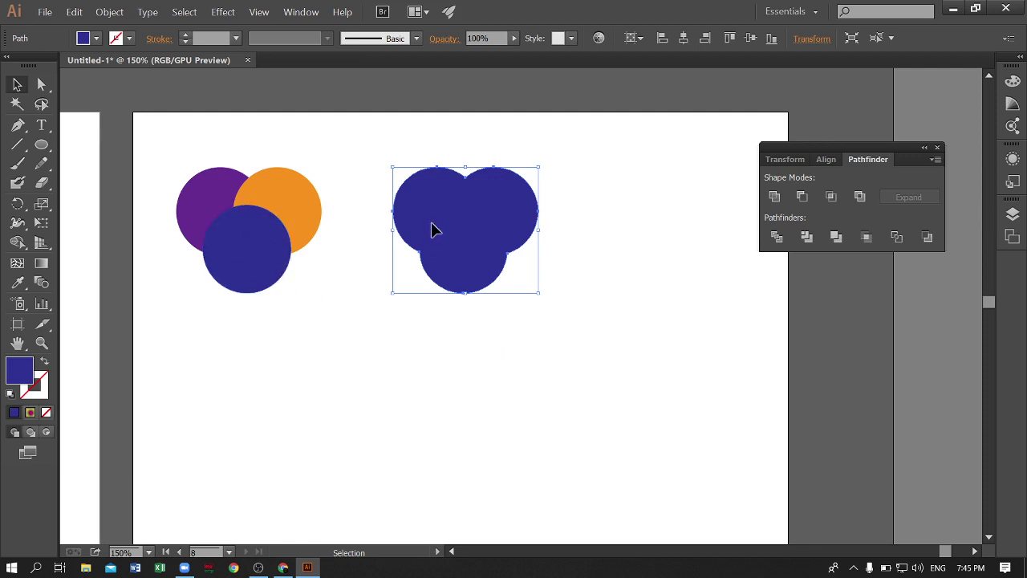
{"action": "mouse_move", "coordinate": [477, 188]}
{"action": "left_mouse_down"}
{"action": "mouse_move", "coordinate": [681, 230]}
{"action": "mouse_move", "coordinate": [484, 177]}
{"action": "mouse_move", "coordinate": [472, 188]}
{"action": "left_mouse_up"}
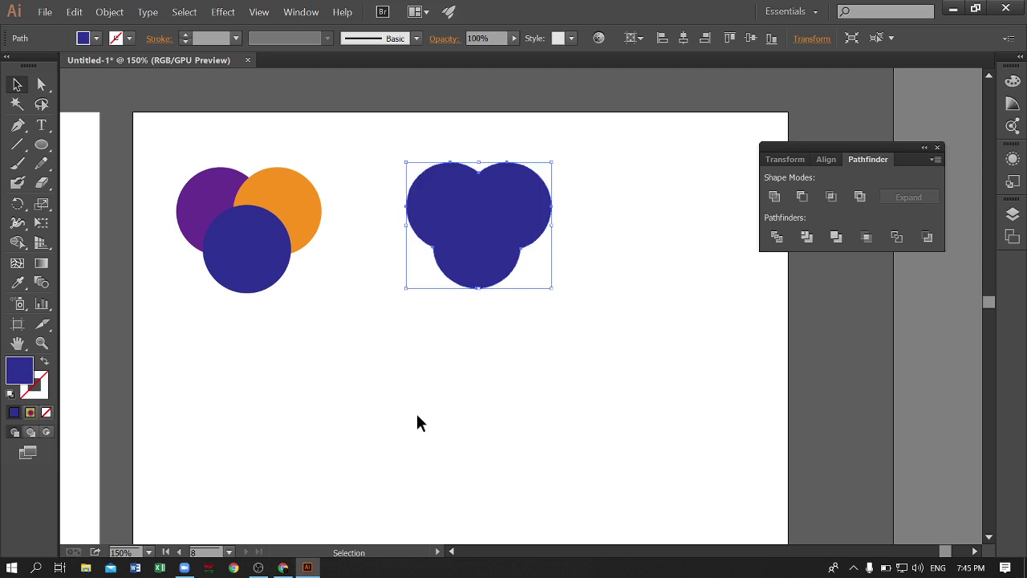
Copy the three original circles further to the right
{"action": "left_click", "coordinate": [473, 351]}
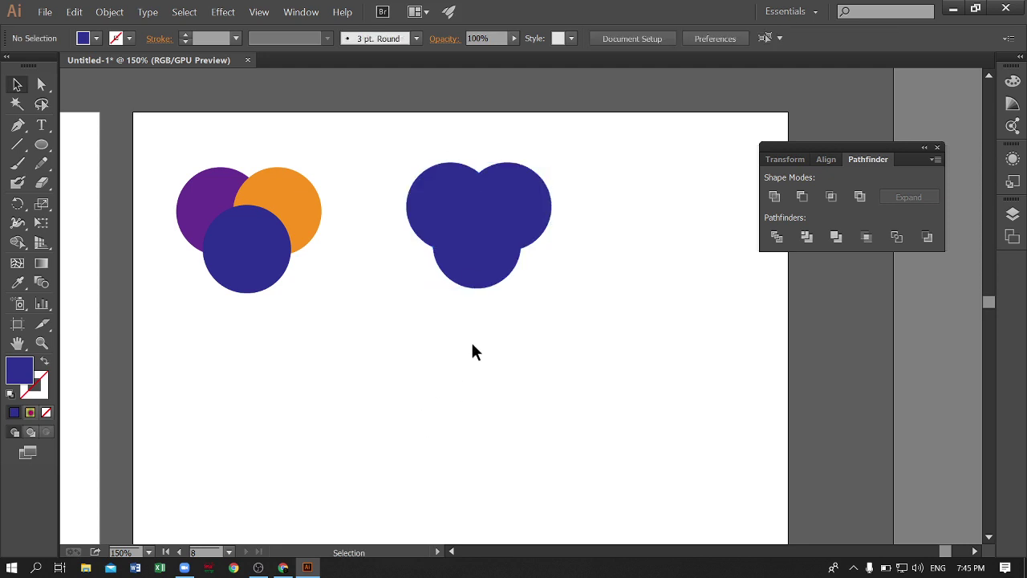
{"action": "left_click", "coordinate": [520, 193]}
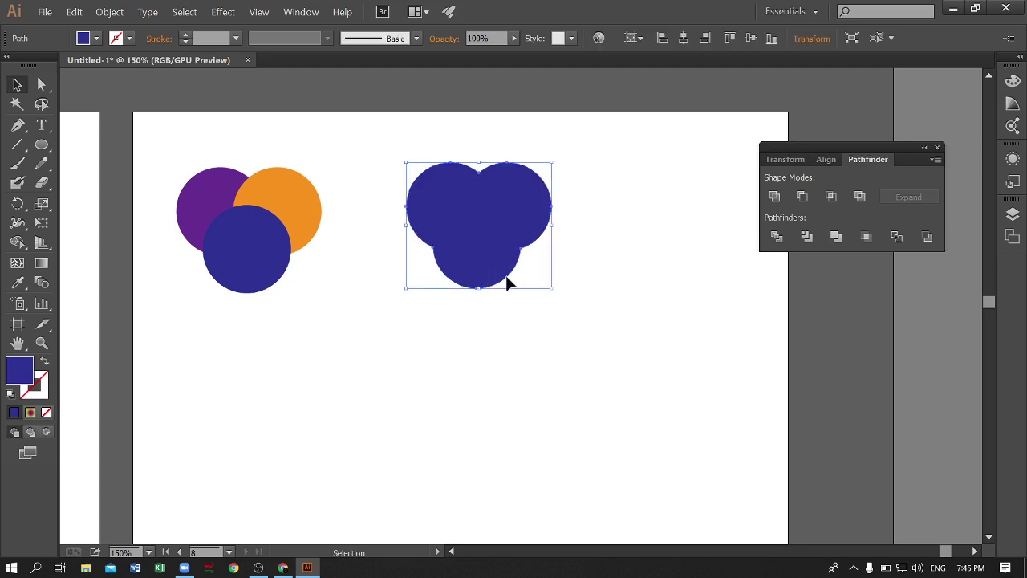
{"action": "mouse_move", "coordinate": [178, 162]}
{"action": "left_mouse_down"}
{"action": "mouse_move", "coordinate": [239, 206]}
{"action": "mouse_move", "coordinate": [307, 324]}
{"action": "mouse_move", "coordinate": [210, 185]}
{"action": "mouse_move", "coordinate": [646, 161]}
{"action": "left_mouse_up"}
{"action": "left_click", "coordinate": [630, 337]}
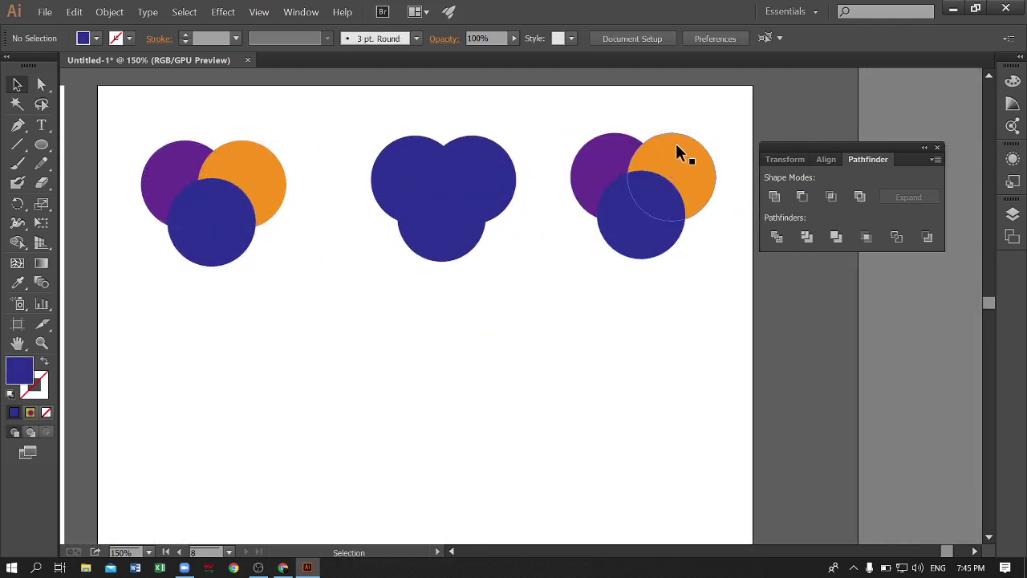
Recolour the copy's purple and orange circles dark blue with the eyedropper
{"action": "left_click", "coordinate": [676, 144]}
{"action": "left_click", "coordinate": [596, 145], "text": "shift"}
{"action": "key", "text": "i"}
{"action": "left_click", "coordinate": [642, 241]}
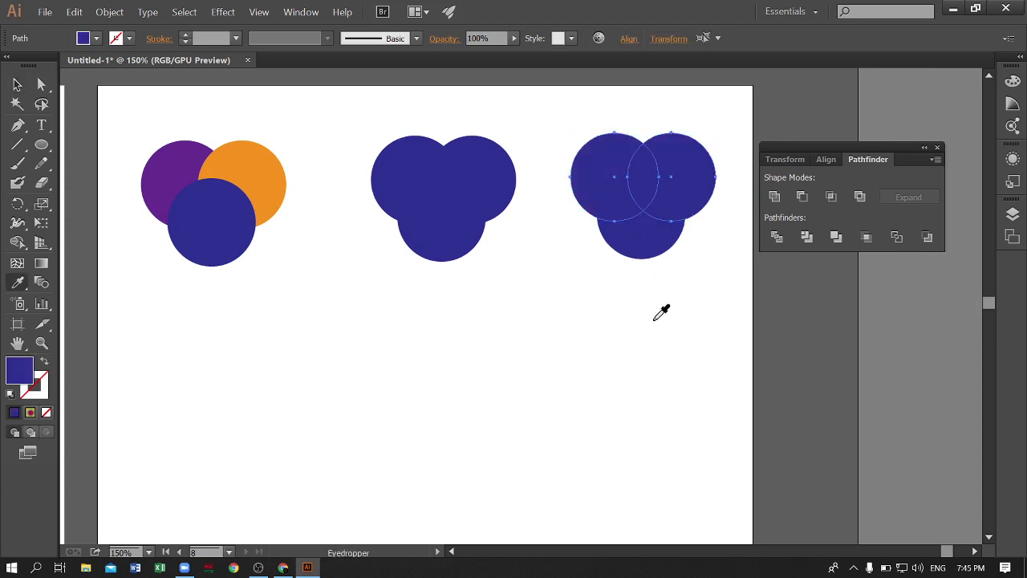
{"action": "key", "text": "v"}
{"action": "left_click", "coordinate": [650, 355]}
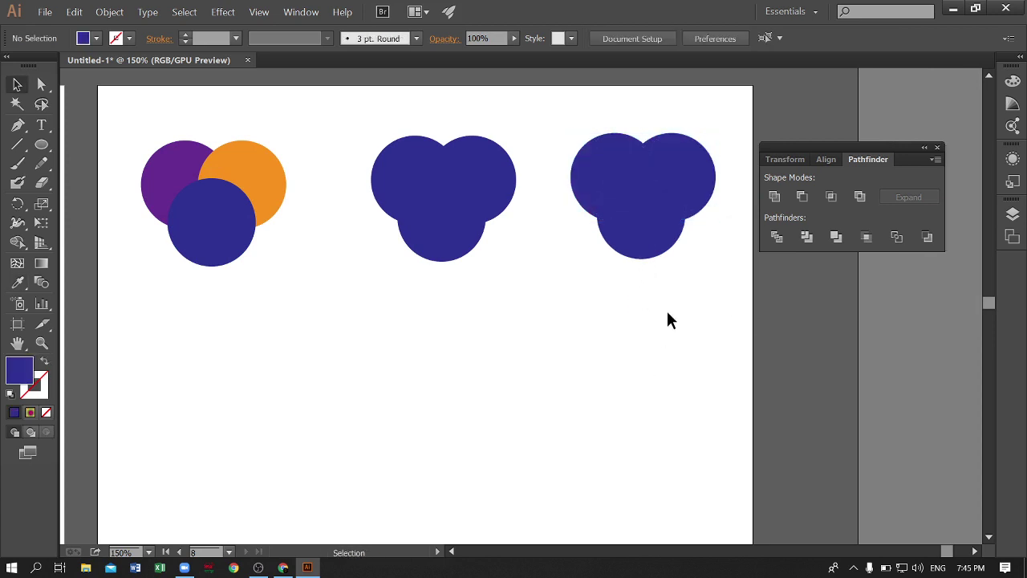
Group the three right-hand blue circles
{"action": "left_click", "coordinate": [638, 216]}
{"action": "right_click", "coordinate": [643, 165]}
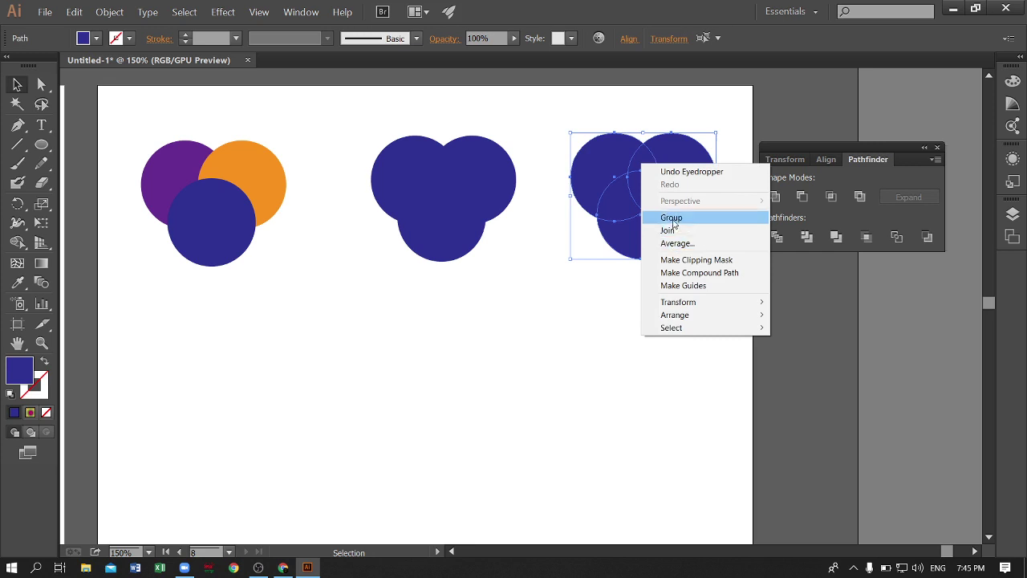
{"action": "left_click", "coordinate": [671, 217]}
{"action": "left_click", "coordinate": [666, 347]}
{"action": "left_click", "coordinate": [645, 205]}
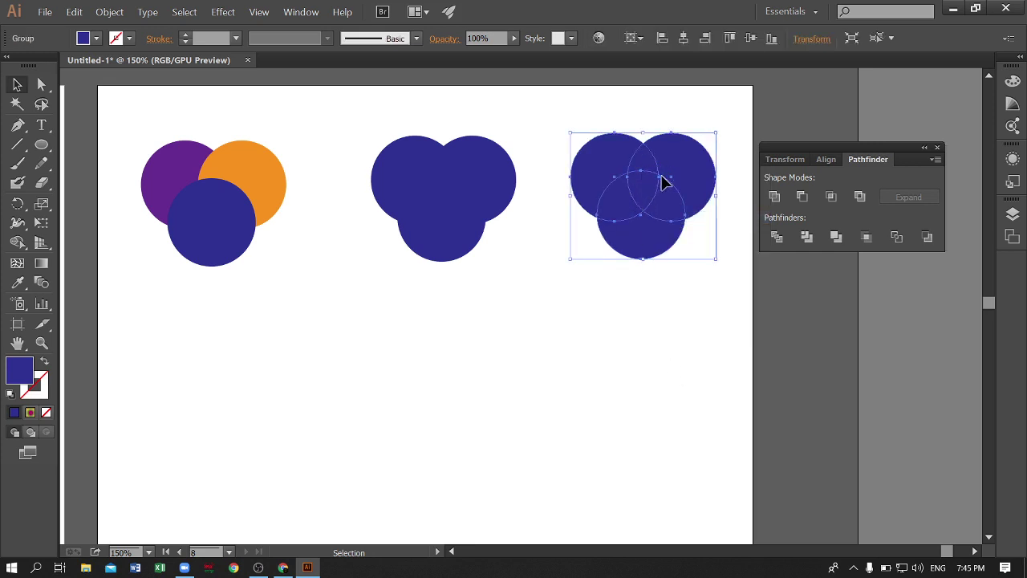
{"action": "left_click", "coordinate": [610, 326]}
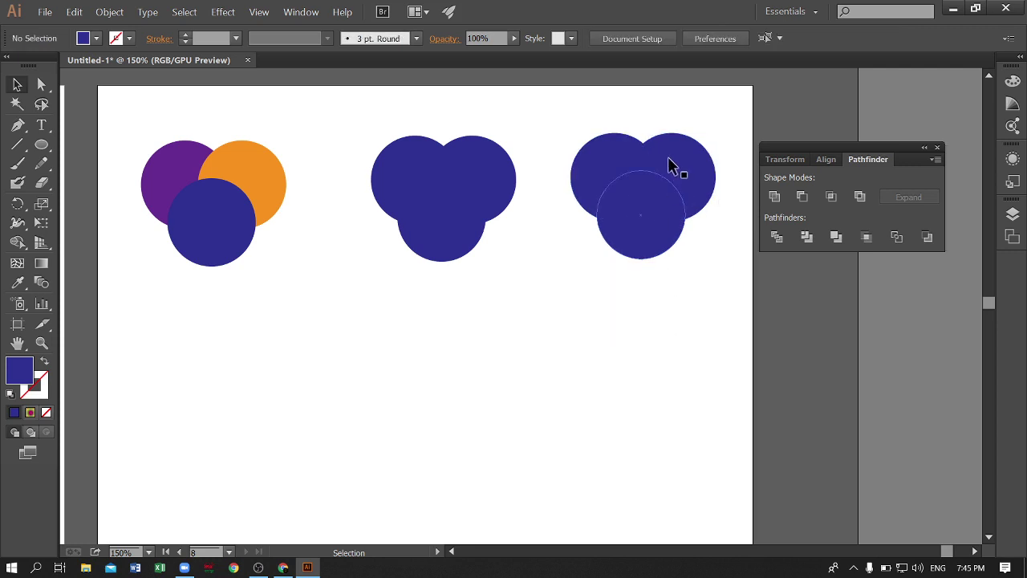
Delete the right-hand group of blue circles, keeping the merged shape
{"action": "left_click", "coordinate": [673, 187]}
{"action": "left_click", "coordinate": [454, 204]}
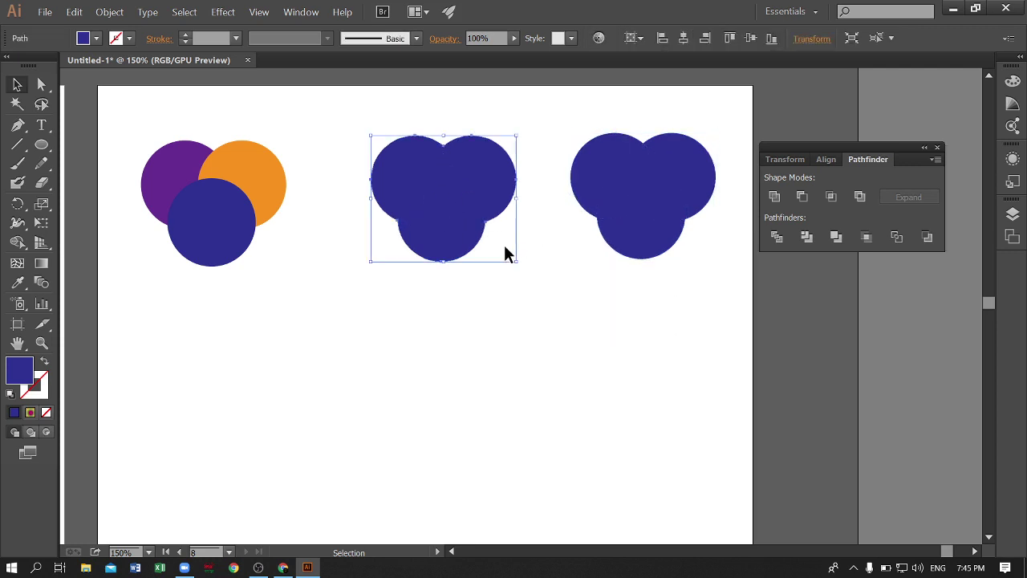
{"action": "left_click", "coordinate": [649, 178]}
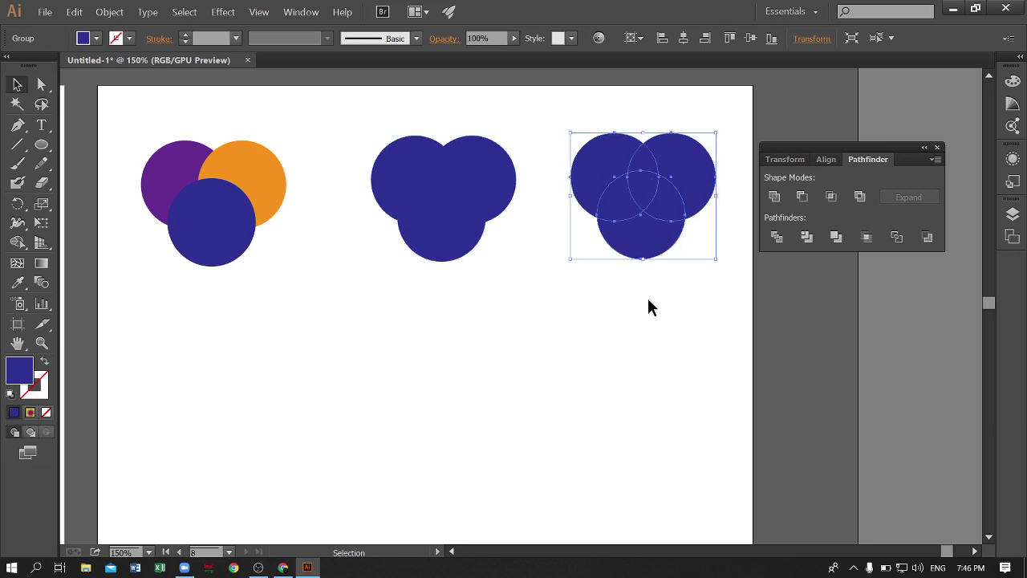
{"action": "key", "text": "Delete"}
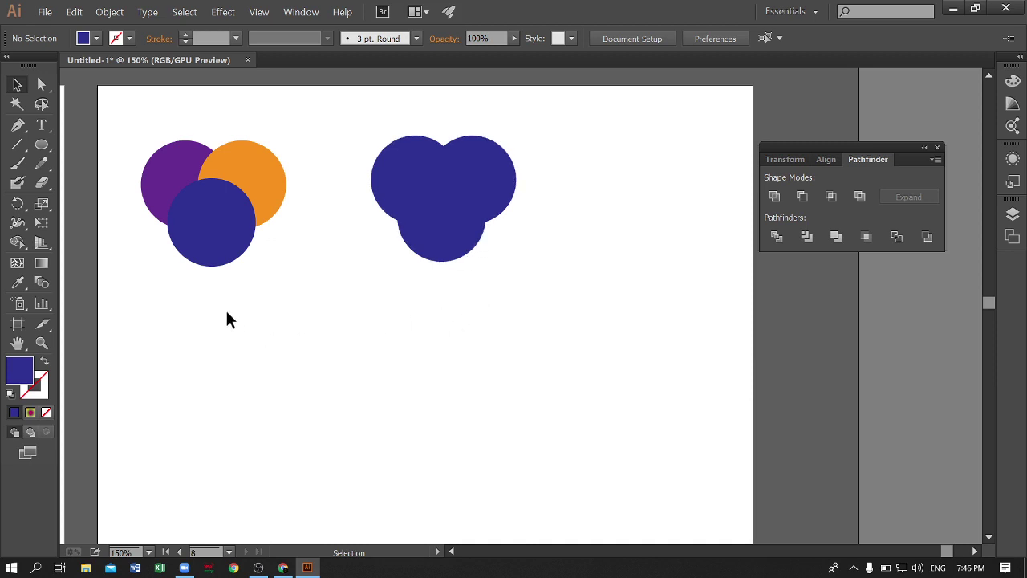
Copy the trio to the right and bring the copy's orange circle to front
{"action": "left_click", "coordinate": [206, 214]}
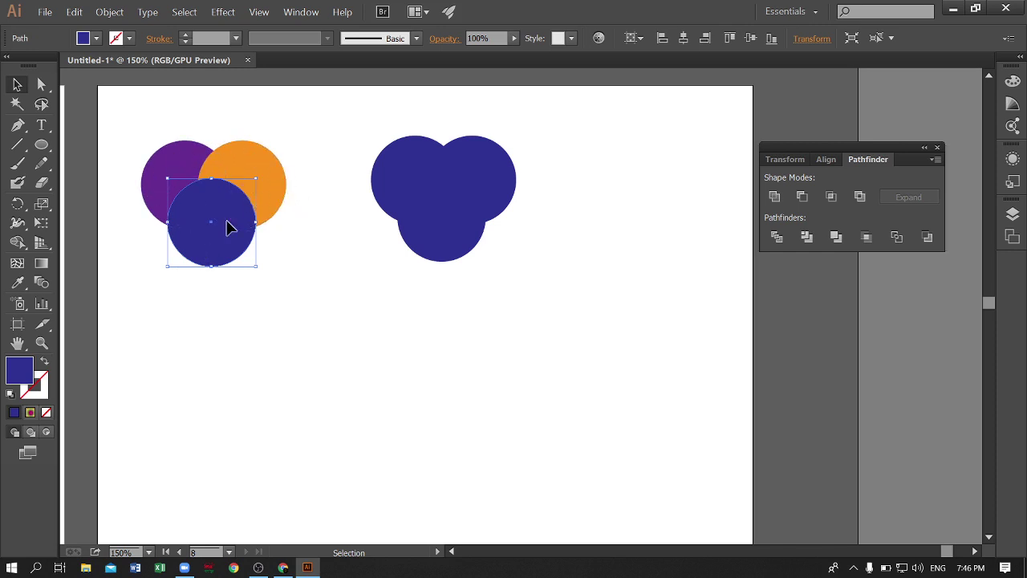
{"action": "mouse_move", "coordinate": [304, 277]}
{"action": "left_mouse_down"}
{"action": "mouse_move", "coordinate": [201, 183]}
{"action": "mouse_move", "coordinate": [609, 181]}
{"action": "left_mouse_up"}
{"action": "left_click", "coordinate": [600, 309]}
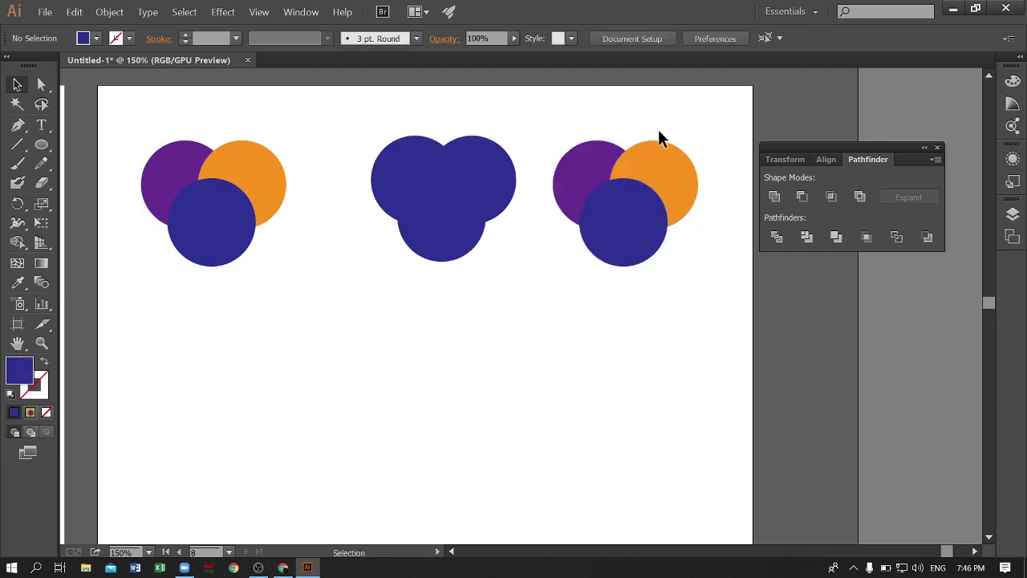
{"action": "left_click", "coordinate": [572, 166]}
{"action": "left_click", "coordinate": [651, 159]}
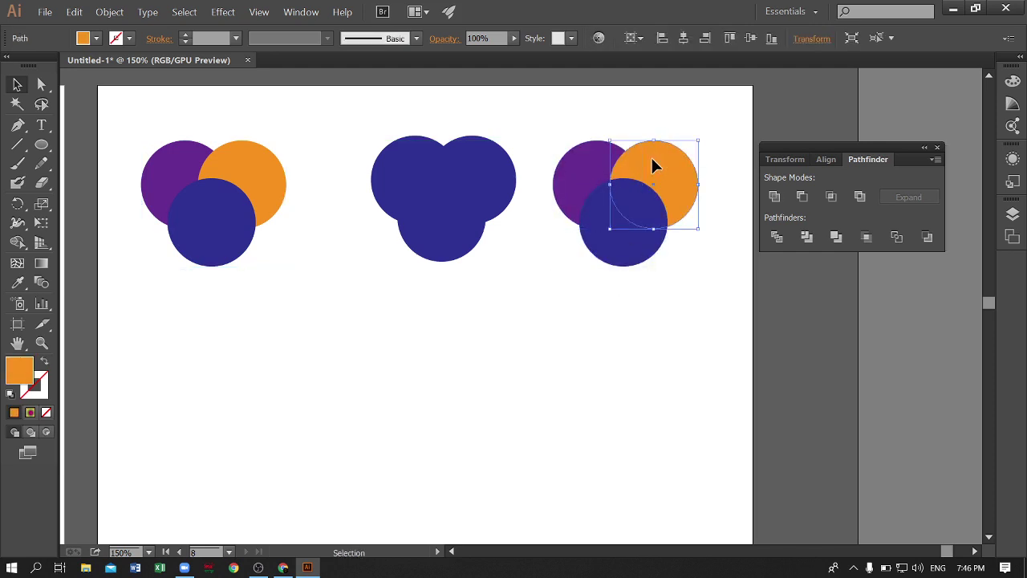
{"action": "right_click", "coordinate": [651, 159]}
{"action": "mouse_move", "coordinate": [686, 324]}
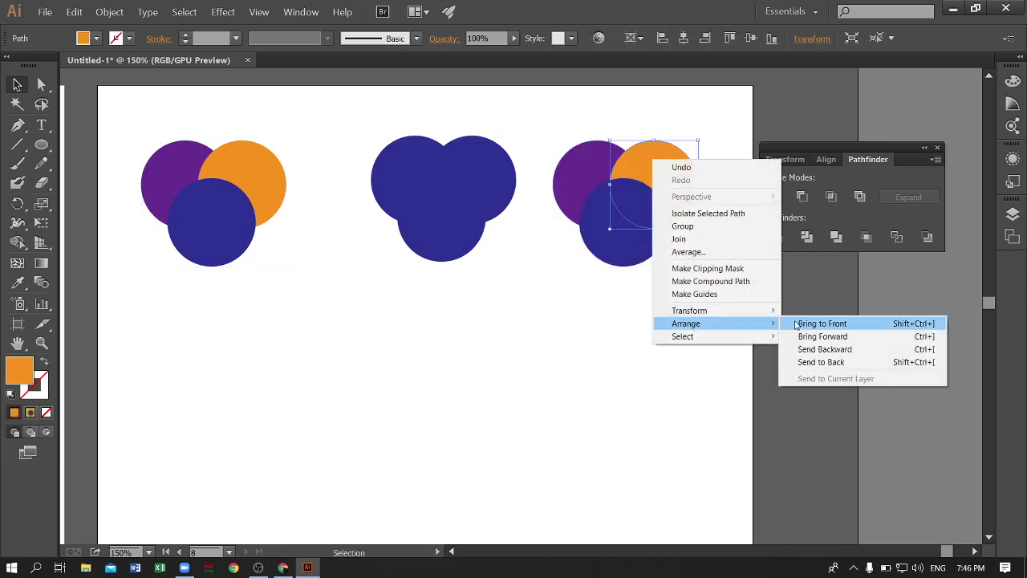
{"action": "left_click", "coordinate": [820, 324]}
Unite the copy's three circles into a single orange shape
{"action": "left_click", "coordinate": [698, 292]}
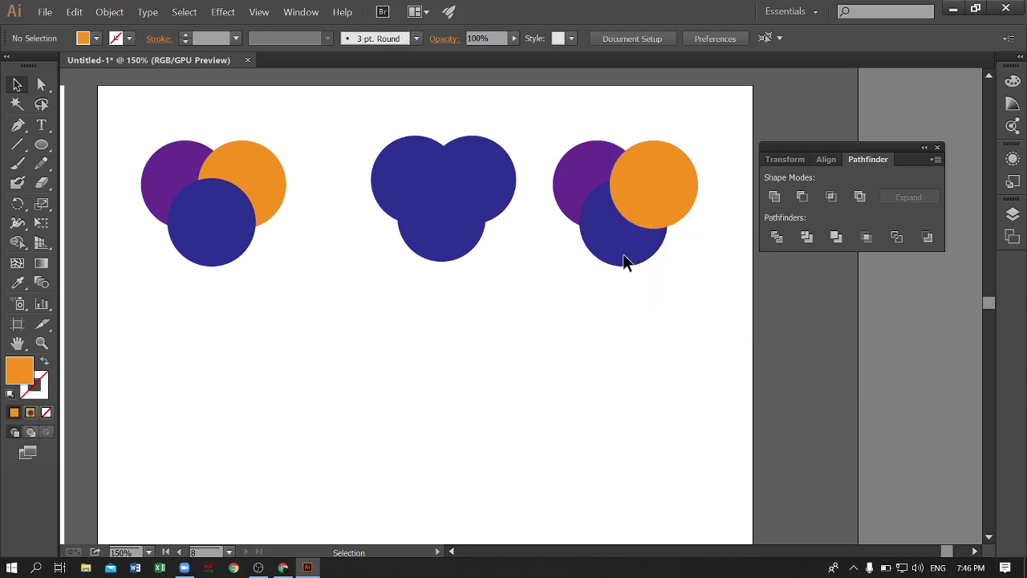
{"action": "left_click", "coordinate": [657, 163]}
{"action": "left_click", "coordinate": [678, 284]}
{"action": "left_click_drag", "start_coordinate": [689, 293], "coordinate": [591, 131]}
{"action": "left_click", "coordinate": [775, 196]}
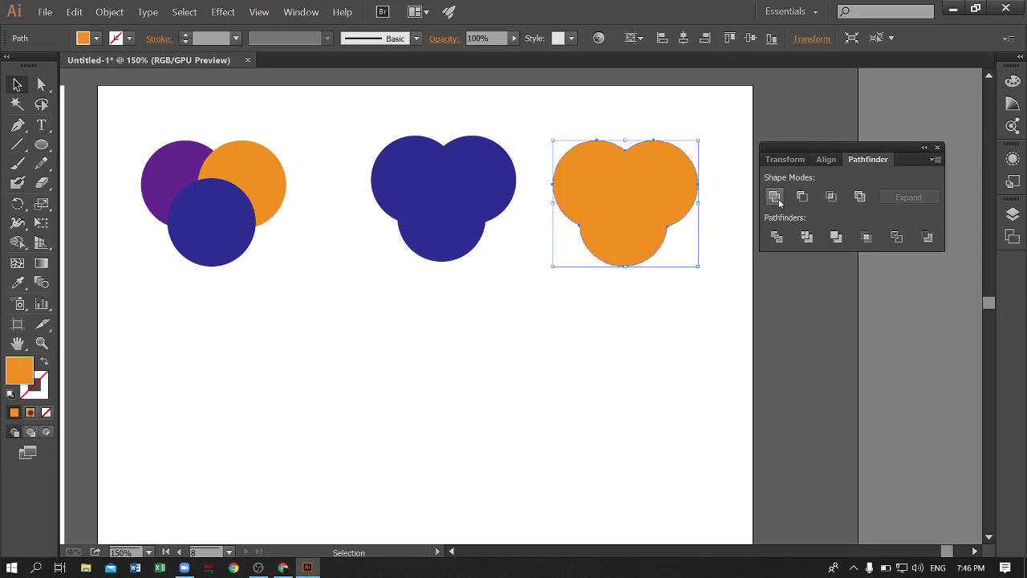
{"action": "left_click", "coordinate": [662, 288]}
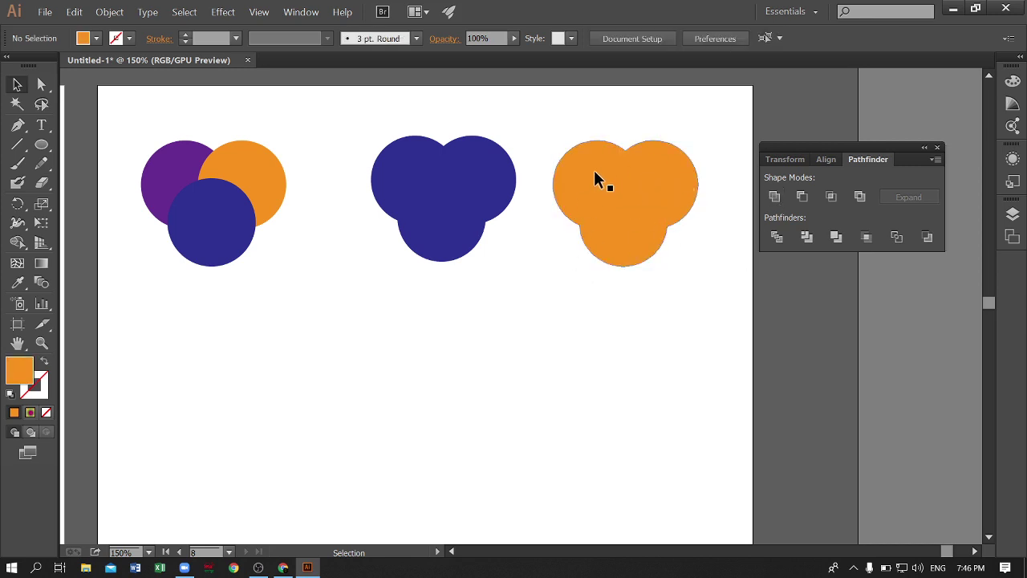
{"action": "left_click", "coordinate": [648, 173]}
Copy the trio below the original and apply Minus Front to leave a purple crescent
{"action": "left_click", "coordinate": [589, 270]}
{"action": "left_click_drag", "start_coordinate": [470, 441], "coordinate": [475, 429]}
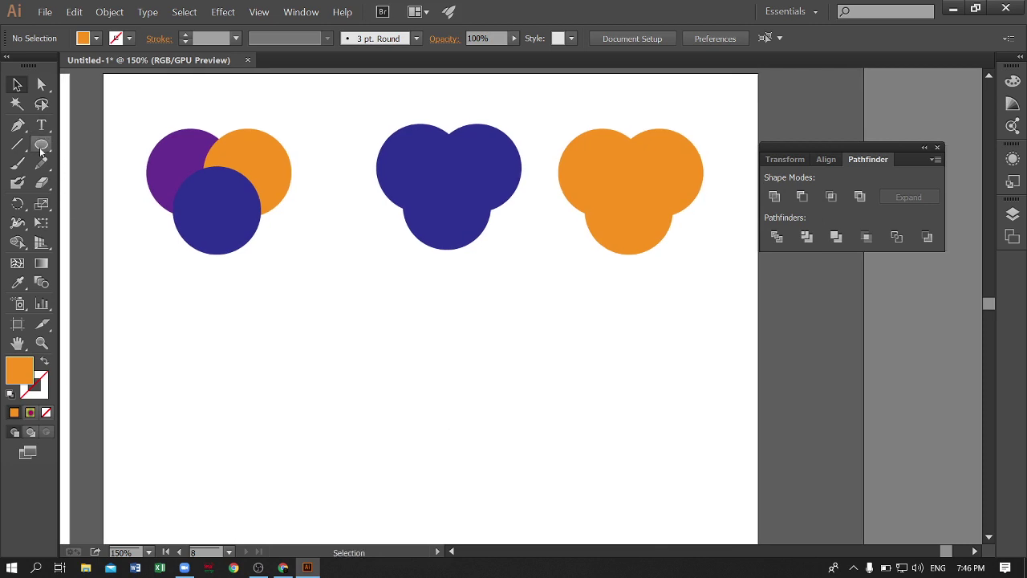
{"action": "mouse_move", "coordinate": [249, 281]}
{"action": "left_mouse_down"}
{"action": "mouse_move", "coordinate": [201, 177]}
{"action": "mouse_move", "coordinate": [210, 346]}
{"action": "left_mouse_up"}
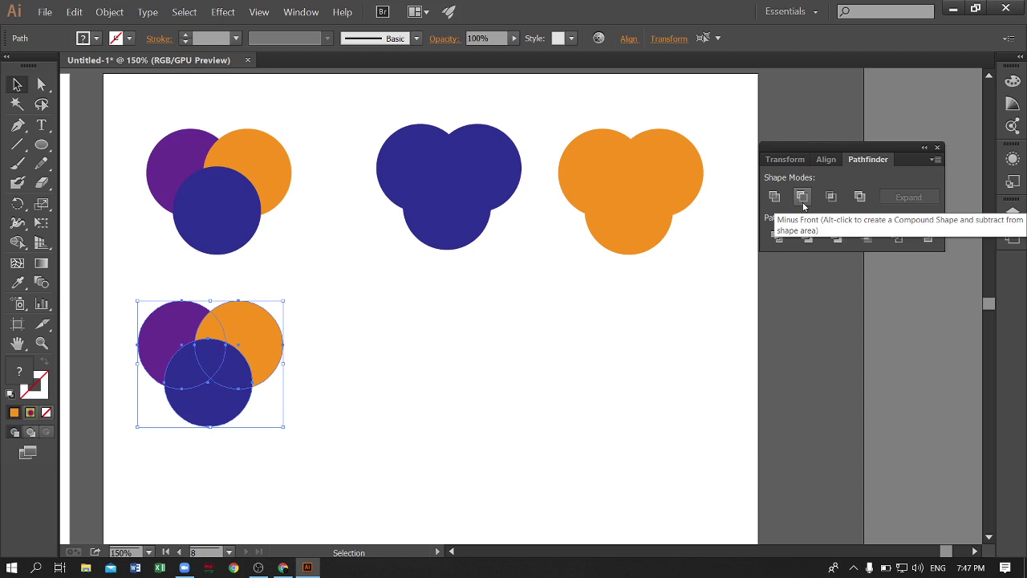
{"action": "left_click", "coordinate": [357, 377]}
{"action": "left_click", "coordinate": [249, 321]}
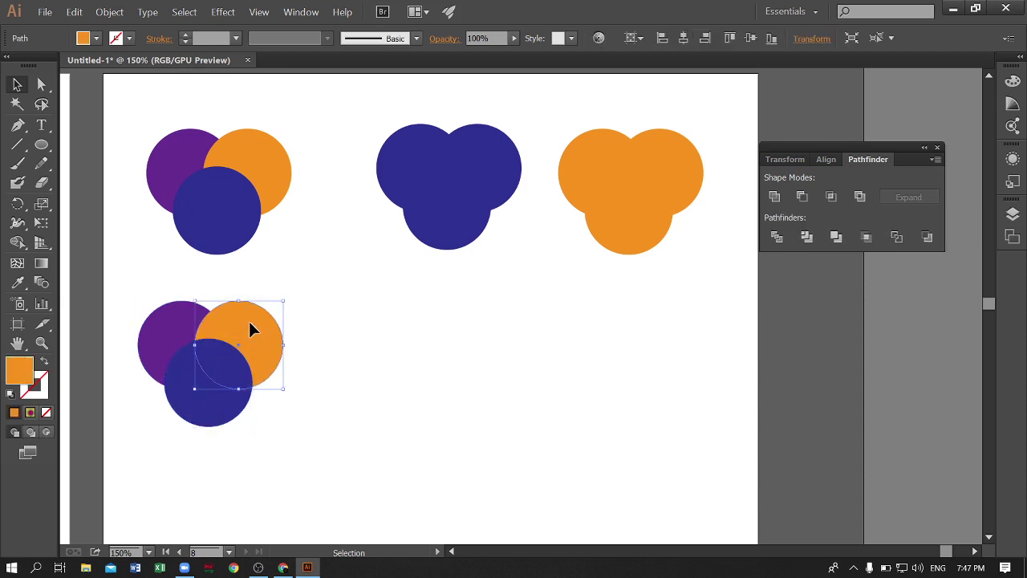
{"action": "left_click", "coordinate": [158, 324]}
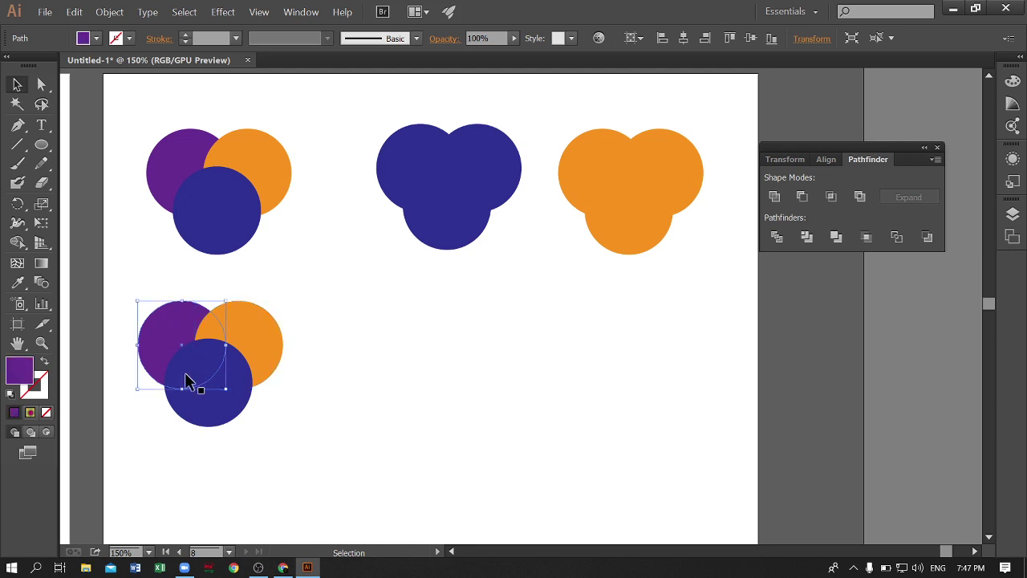
{"action": "left_click", "coordinate": [271, 420]}
{"action": "left_click", "coordinate": [273, 359]}
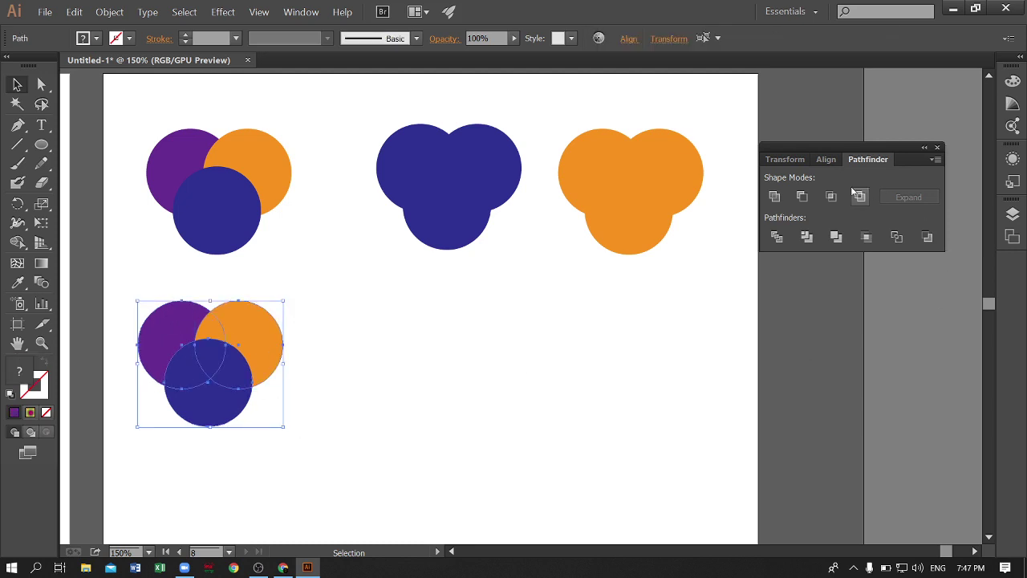
{"action": "left_click", "coordinate": [802, 199]}
{"action": "left_click", "coordinate": [229, 445]}
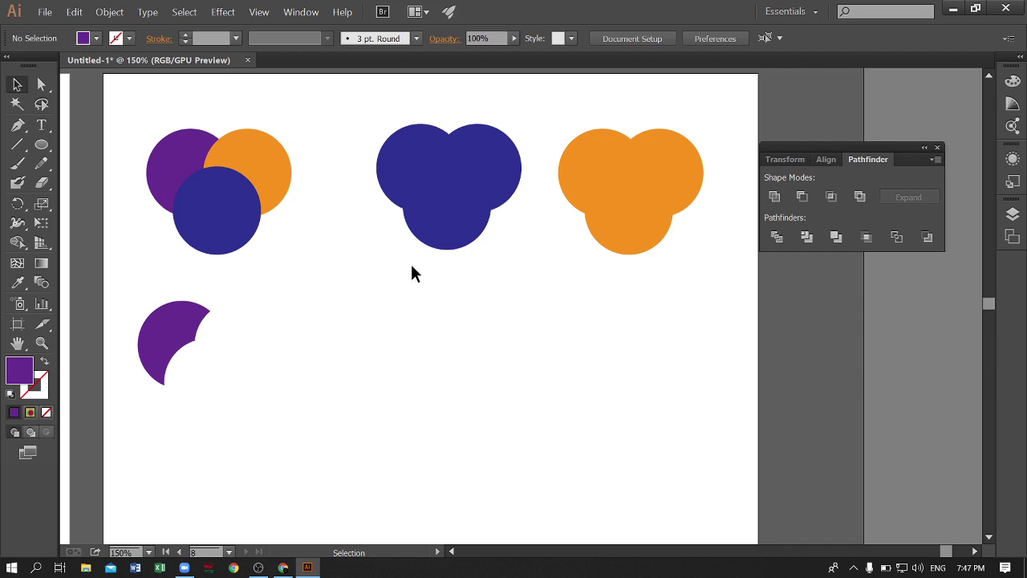
Draw a circle right of the purple crescent with a light grey fill
{"action": "left_click_drag", "start_coordinate": [43, 146], "coordinate": [96, 185]}
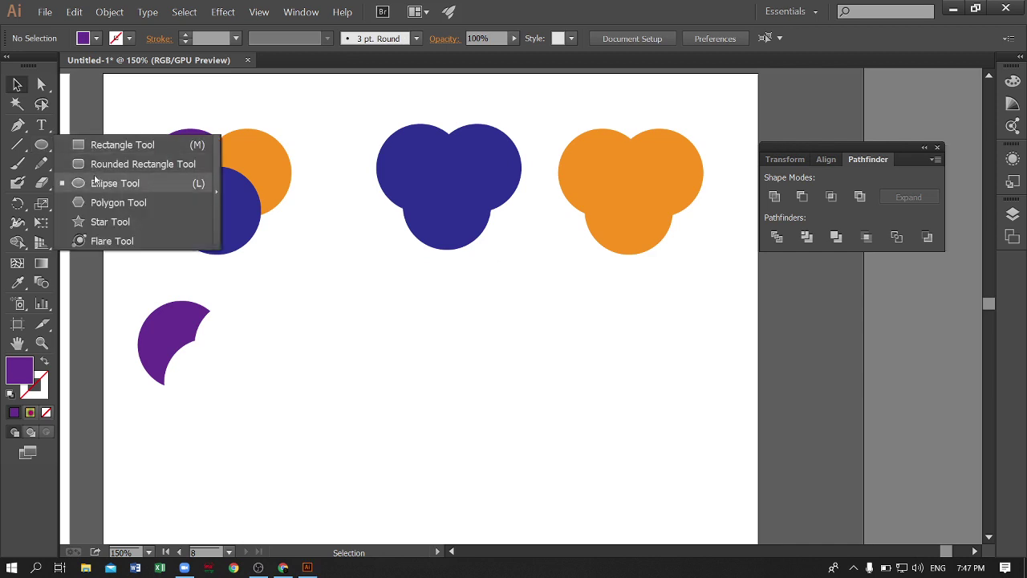
{"action": "left_click_drag", "start_coordinate": [327, 351], "coordinate": [354, 398]}
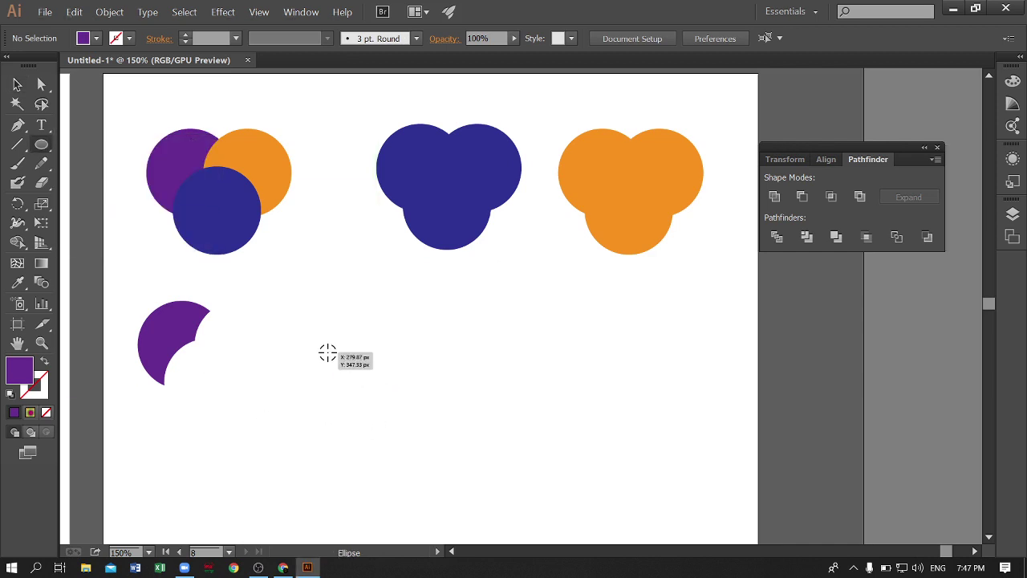
{"action": "left_click", "coordinate": [115, 38]}
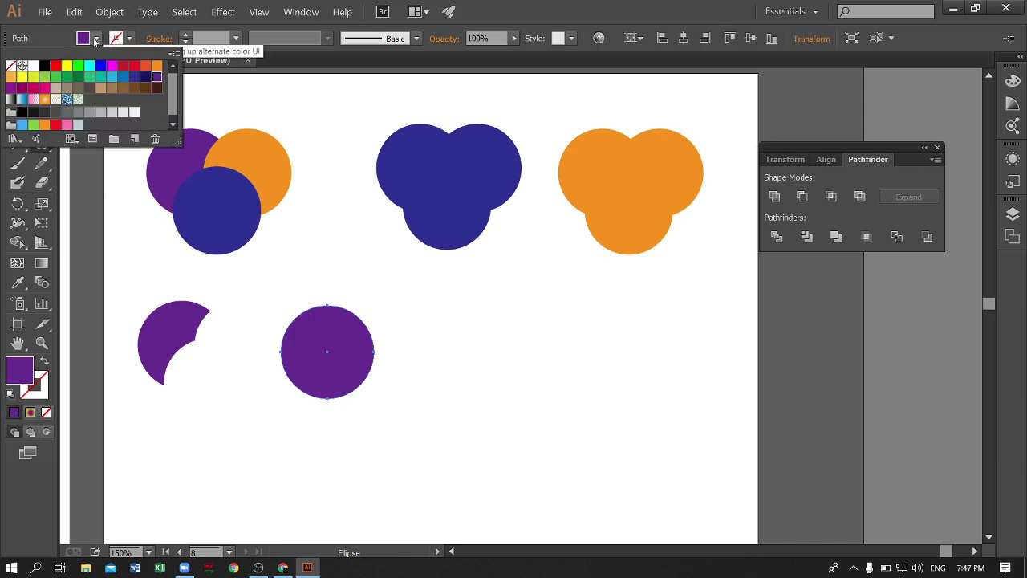
{"action": "left_click", "coordinate": [112, 112]}
{"action": "key", "text": "Escape"}
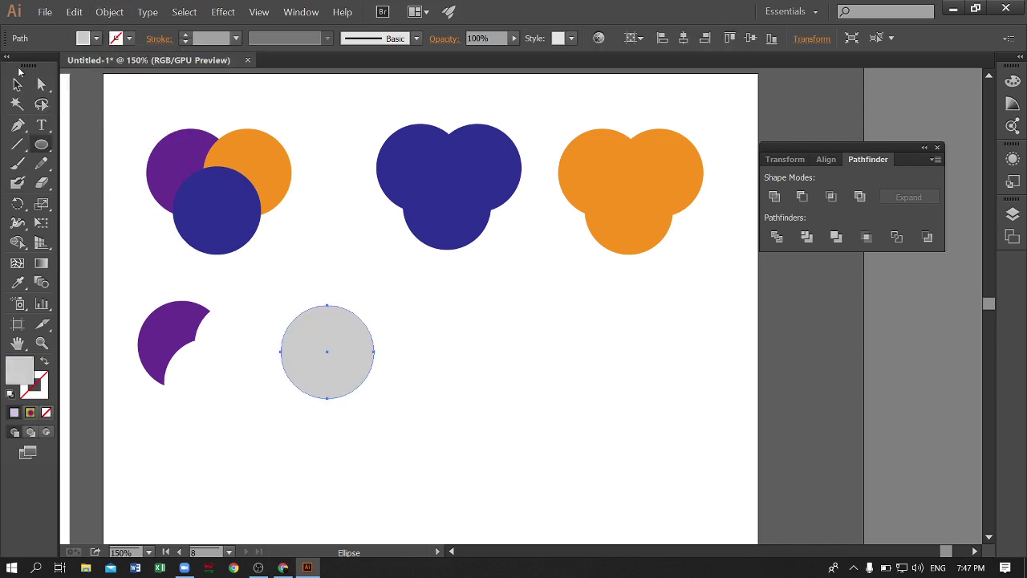
{"action": "key", "text": "v"}
Duplicate the grey circle up-right and apply Minus Front to form a grey crescent
{"action": "left_click_drag", "start_coordinate": [331, 351], "coordinate": [344, 341]}
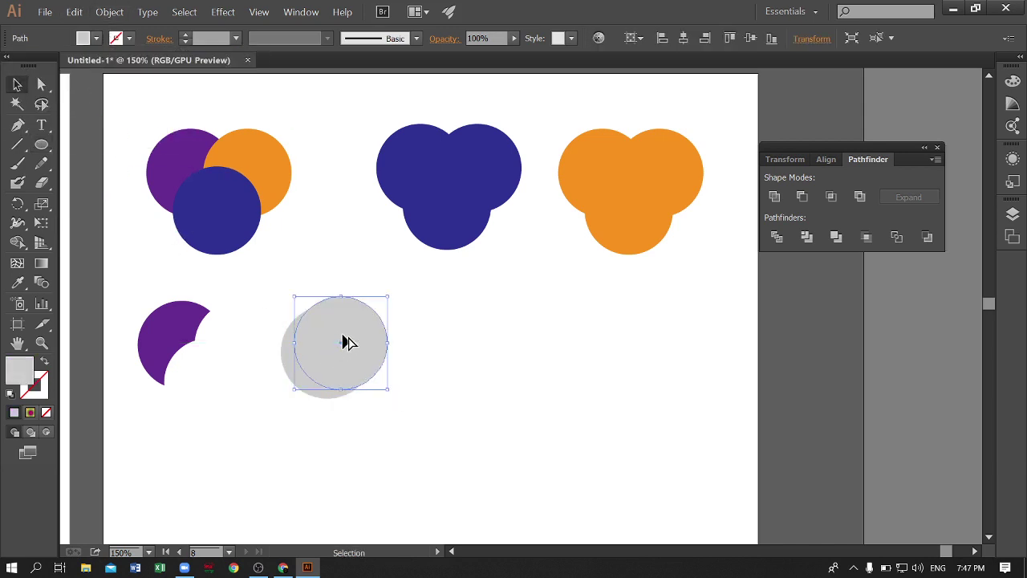
{"action": "left_click_drag", "start_coordinate": [377, 430], "coordinate": [313, 349]}
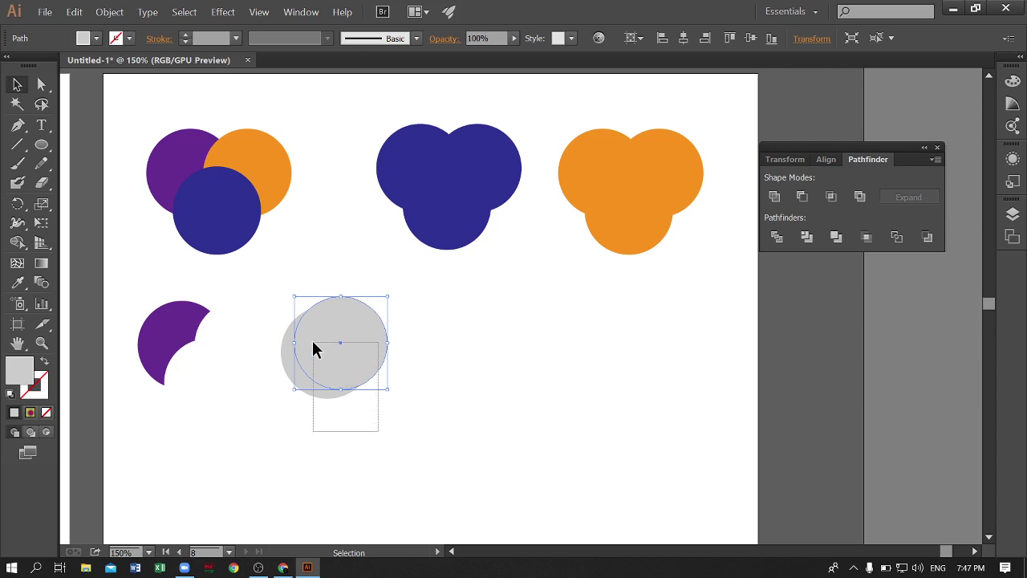
{"action": "left_click", "coordinate": [801, 196]}
{"action": "left_click", "coordinate": [382, 422]}
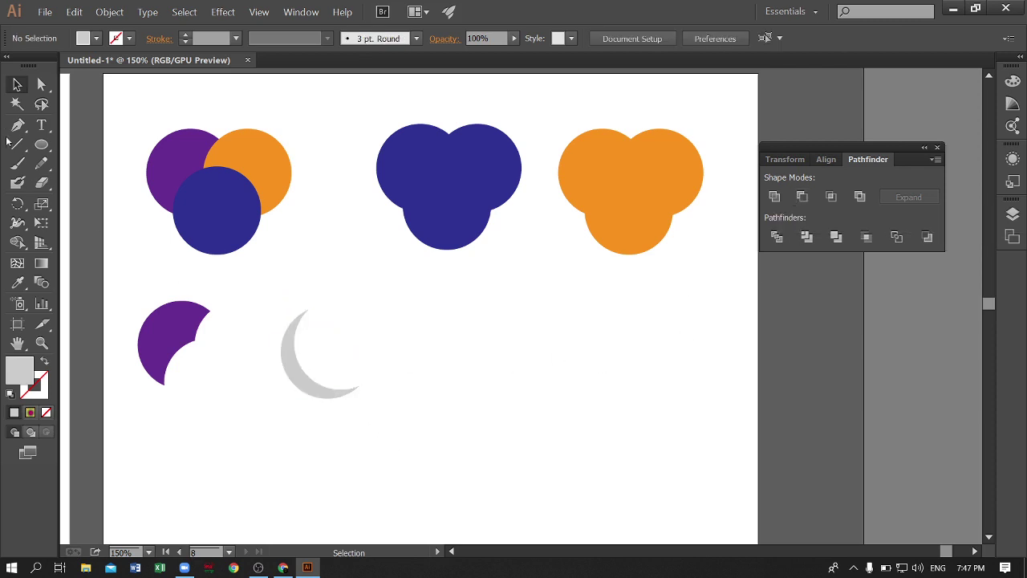
Draw a small star inside the crescent's curve with the Star tool
{"action": "left_click", "coordinate": [42, 145]}
{"action": "left_click", "coordinate": [110, 222]}
{"action": "mouse_move", "coordinate": [336, 344]}
{"action": "left_mouse_down"}
{"action": "mouse_move", "coordinate": [347, 369]}
{"action": "mouse_move", "coordinate": [345, 358]}
{"action": "left_mouse_up"}
{"action": "left_click", "coordinate": [18, 84]}
{"action": "left_click", "coordinate": [416, 454]}
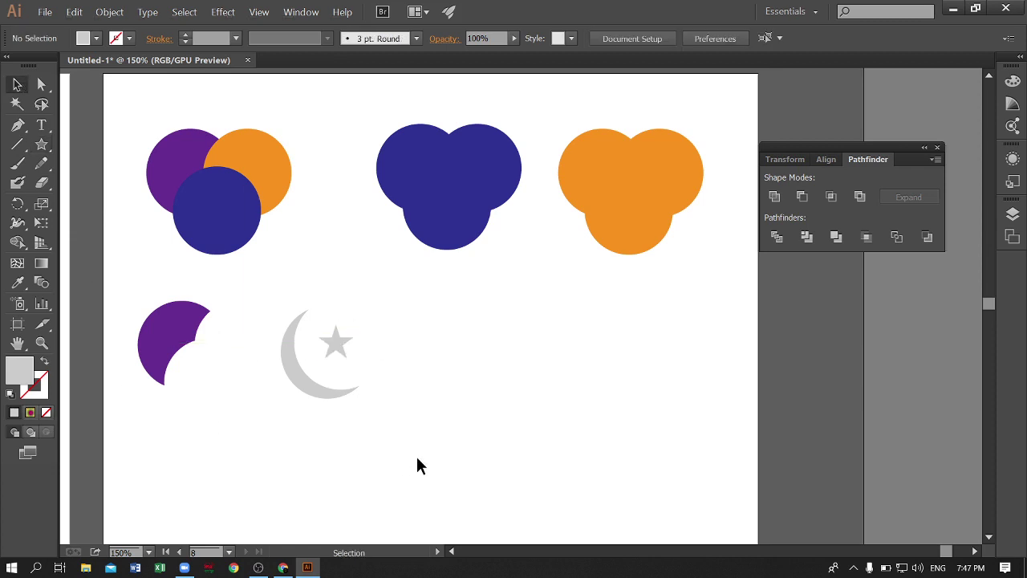
Move the crescent and star together slightly upward
{"action": "left_click", "coordinate": [313, 377]}
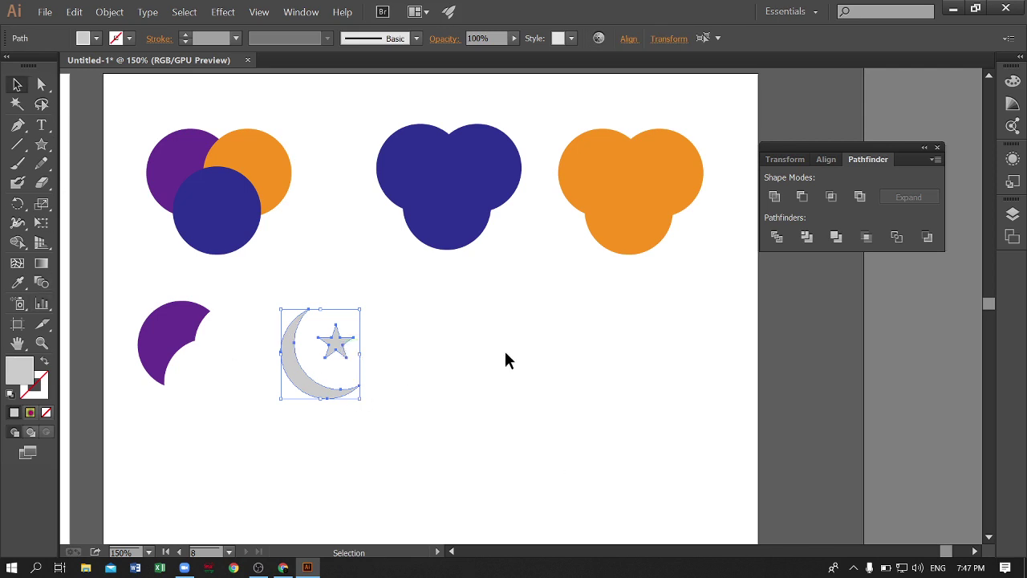
{"action": "left_click", "coordinate": [481, 393]}
{"action": "left_click_drag", "start_coordinate": [327, 375], "coordinate": [303, 296]}
{"action": "left_click_drag", "start_coordinate": [337, 345], "coordinate": [341, 332]}
{"action": "left_click", "coordinate": [481, 389]}
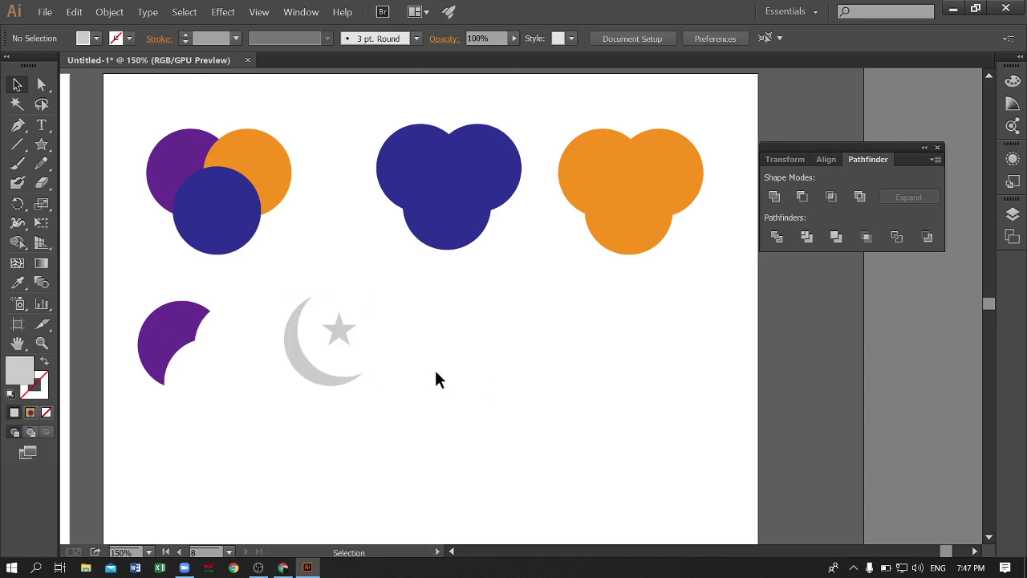
Copy the top-left trio of circles to the right of the moon
{"action": "left_click_drag", "start_coordinate": [550, 348], "coordinate": [518, 347]}
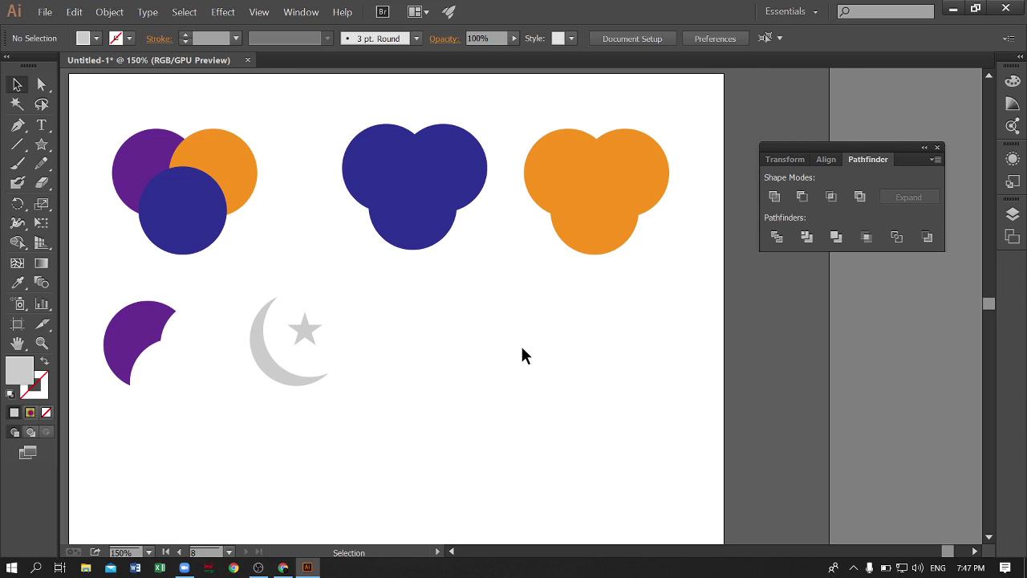
{"action": "left_click_drag", "start_coordinate": [218, 230], "coordinate": [142, 136]}
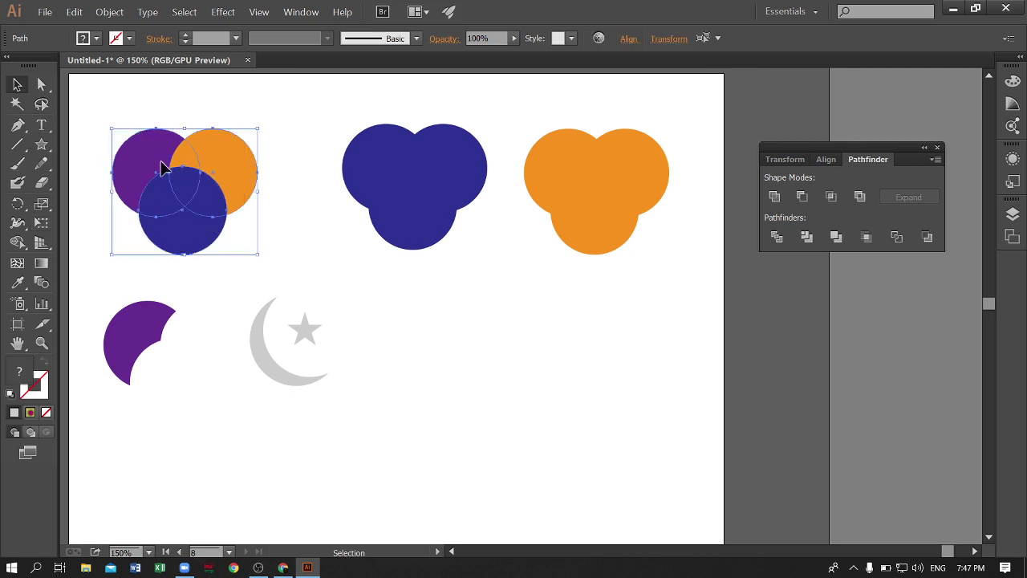
{"action": "left_click_drag", "start_coordinate": [171, 177], "coordinate": [477, 355]}
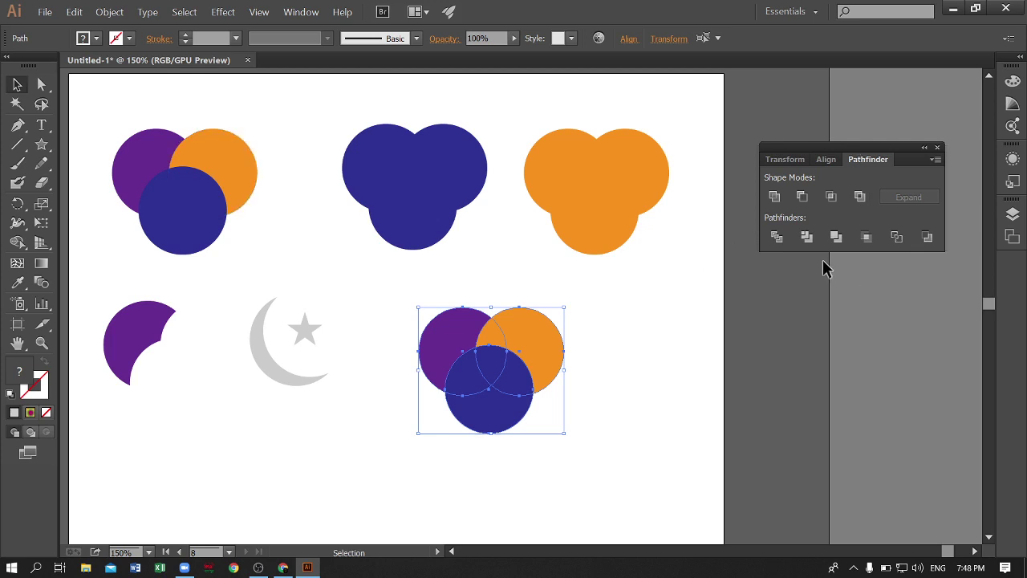
{"action": "scroll", "coordinate": [824, 260], "scroll_direction": "down", "scroll_amount": 1}
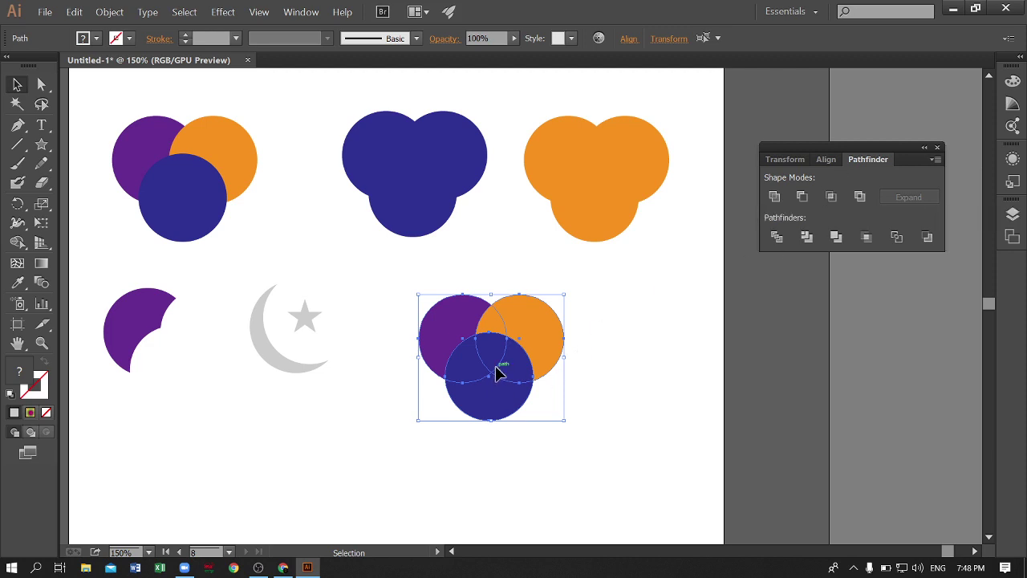
Intersect the copied circles into an indigo shield and nudge it slightly left
{"action": "left_click", "coordinate": [474, 446]}
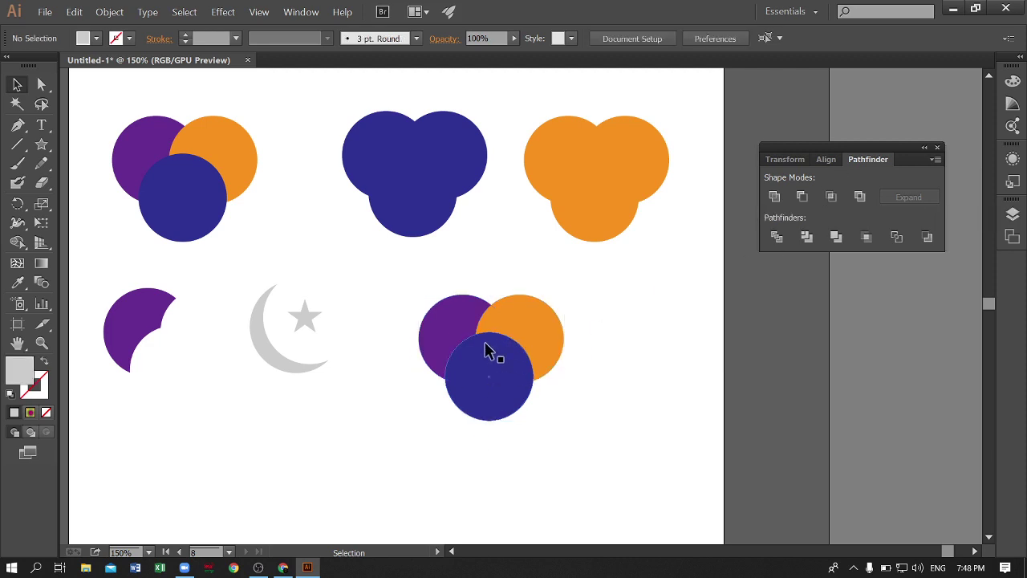
{"action": "left_click_drag", "start_coordinate": [597, 425], "coordinate": [412, 310]}
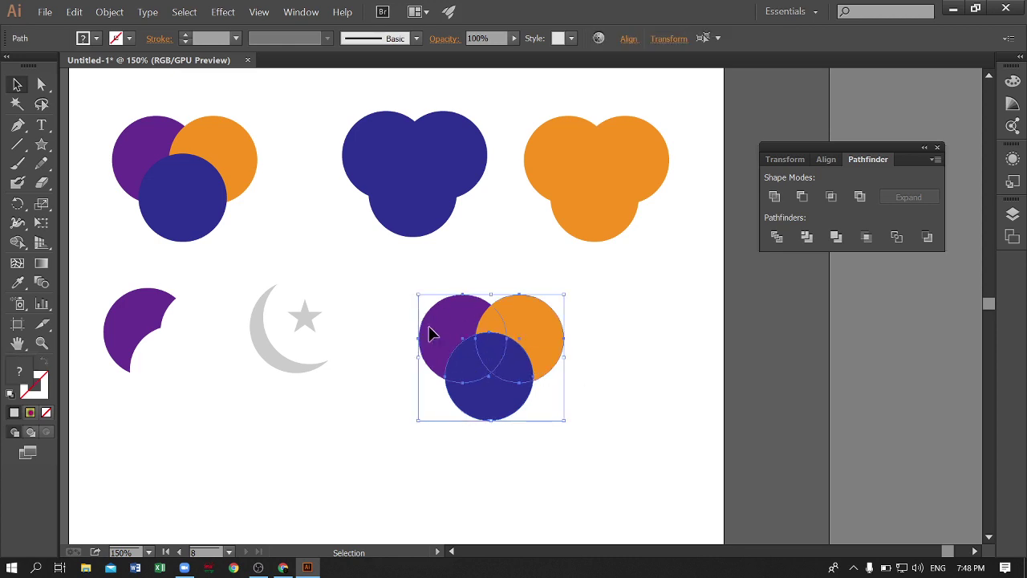
{"action": "left_click", "coordinate": [831, 197]}
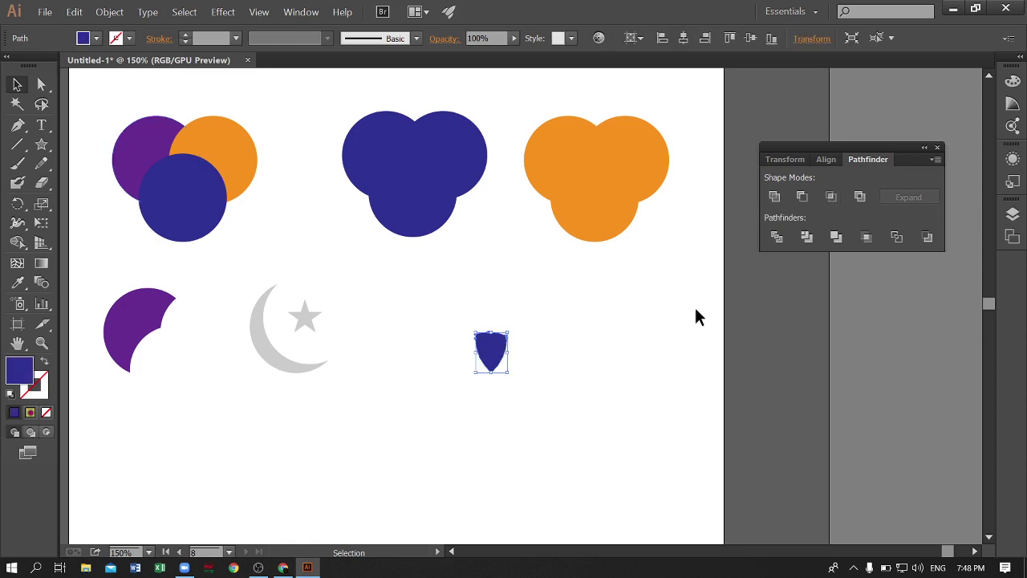
{"action": "left_click", "coordinate": [501, 394]}
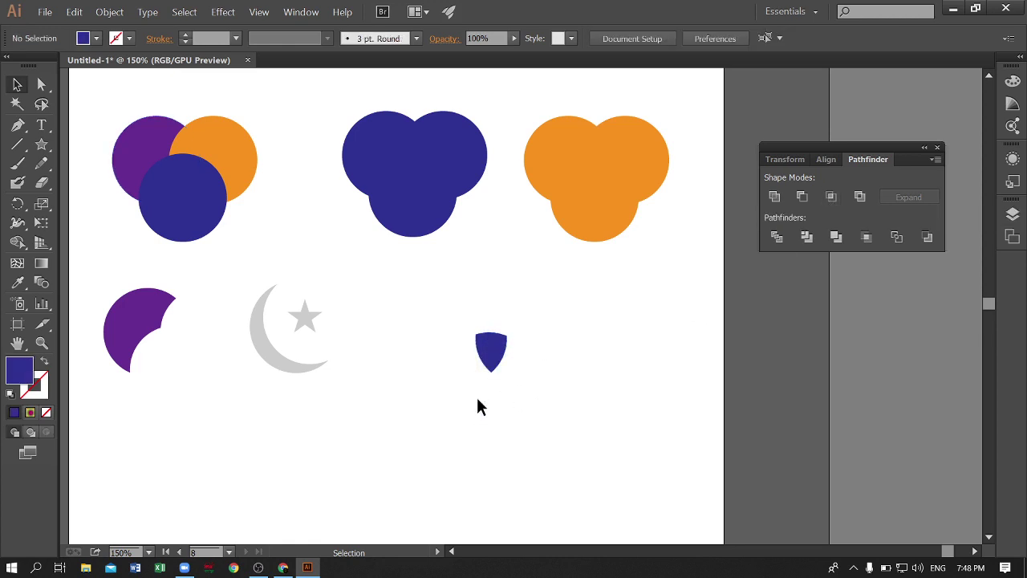
{"action": "left_click_drag", "start_coordinate": [503, 356], "coordinate": [480, 356]}
{"action": "left_click", "coordinate": [482, 359]}
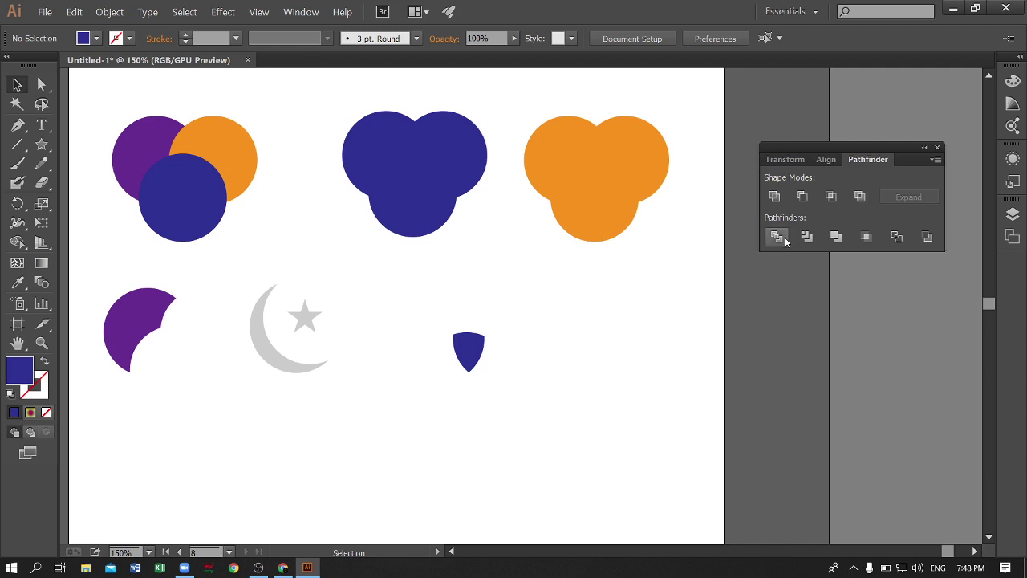
Draw a circle below the shield and give it the crescent's grey
{"action": "scroll", "coordinate": [530, 333], "scroll_direction": "down", "scroll_amount": 2}
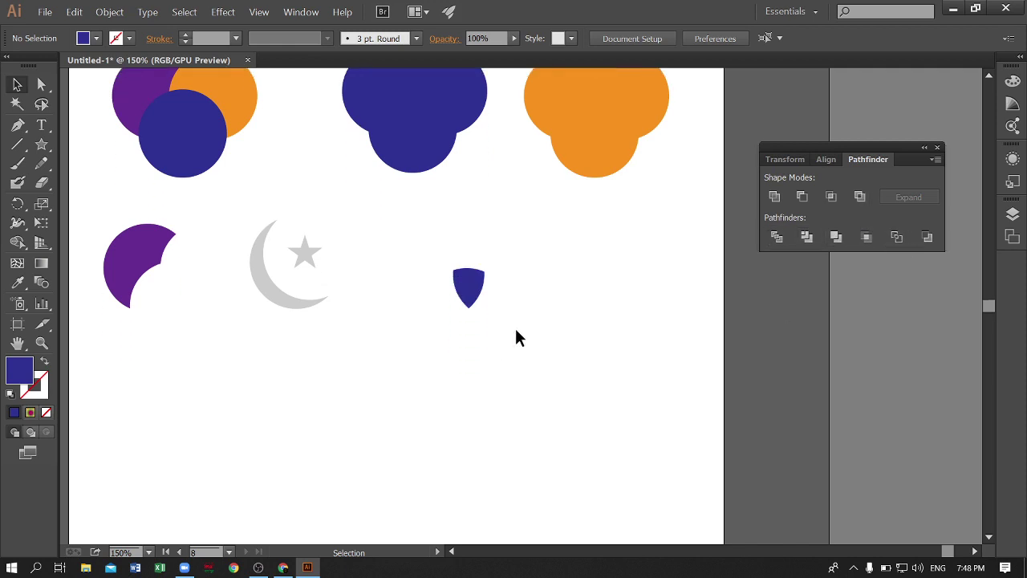
{"action": "scroll", "coordinate": [134, 191], "scroll_direction": "down", "scroll_amount": 3}
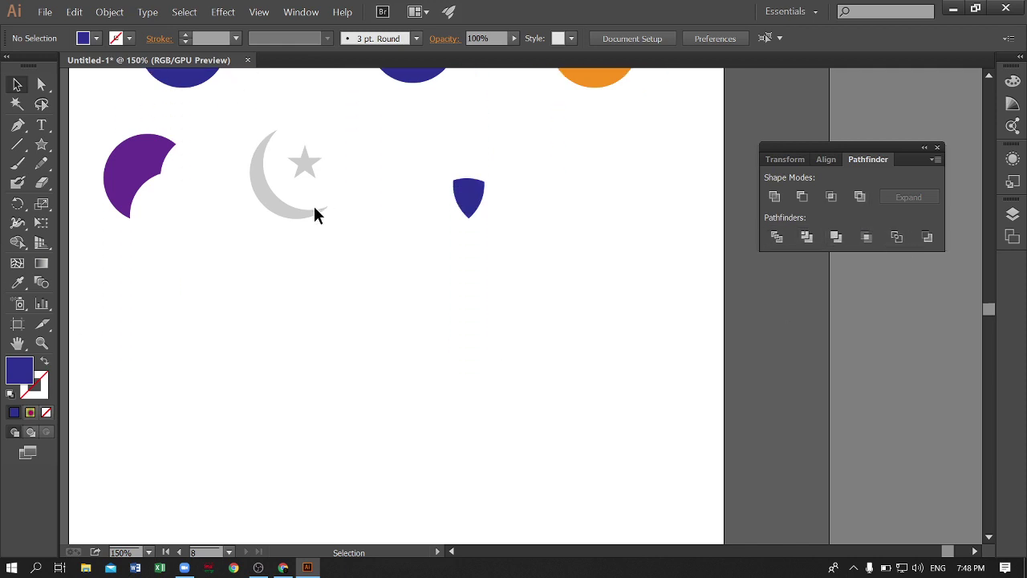
{"action": "mouse_move", "coordinate": [42, 144]}
{"action": "left_mouse_down"}
{"action": "mouse_move", "coordinate": [95, 211]}
{"action": "mouse_move", "coordinate": [96, 182]}
{"action": "left_mouse_up"}
{"action": "scroll", "coordinate": [450, 359], "scroll_direction": "down", "scroll_amount": 3}
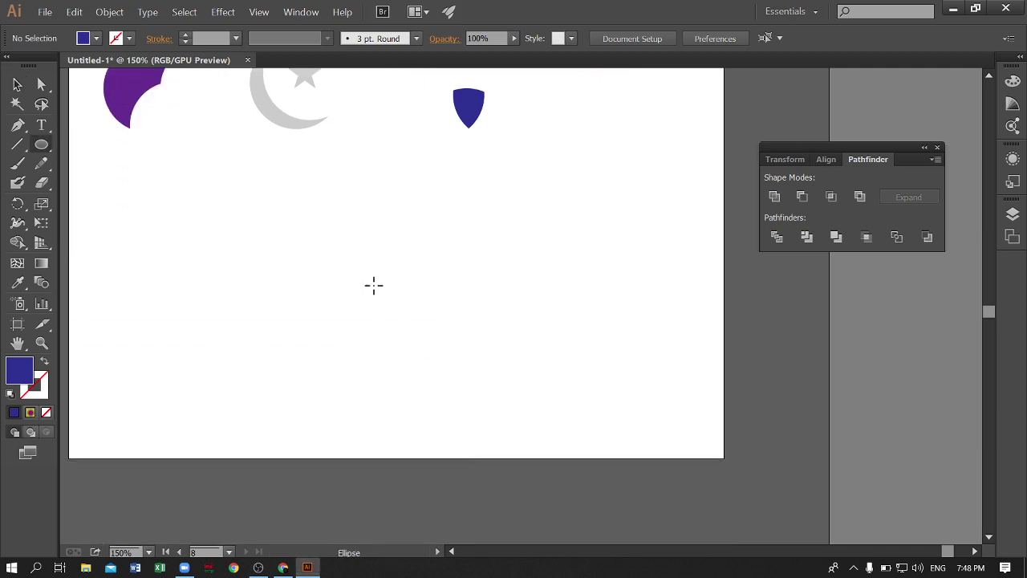
{"action": "left_click_drag", "start_coordinate": [470, 287], "coordinate": [546, 362]}
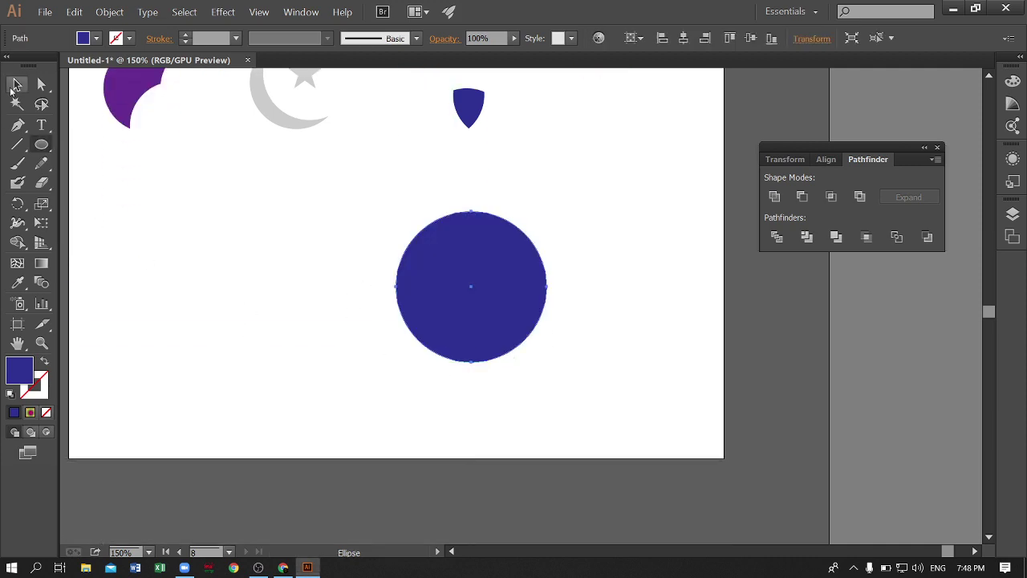
{"action": "left_click", "coordinate": [16, 84]}
{"action": "left_click", "coordinate": [18, 282]}
{"action": "left_click", "coordinate": [283, 107]}
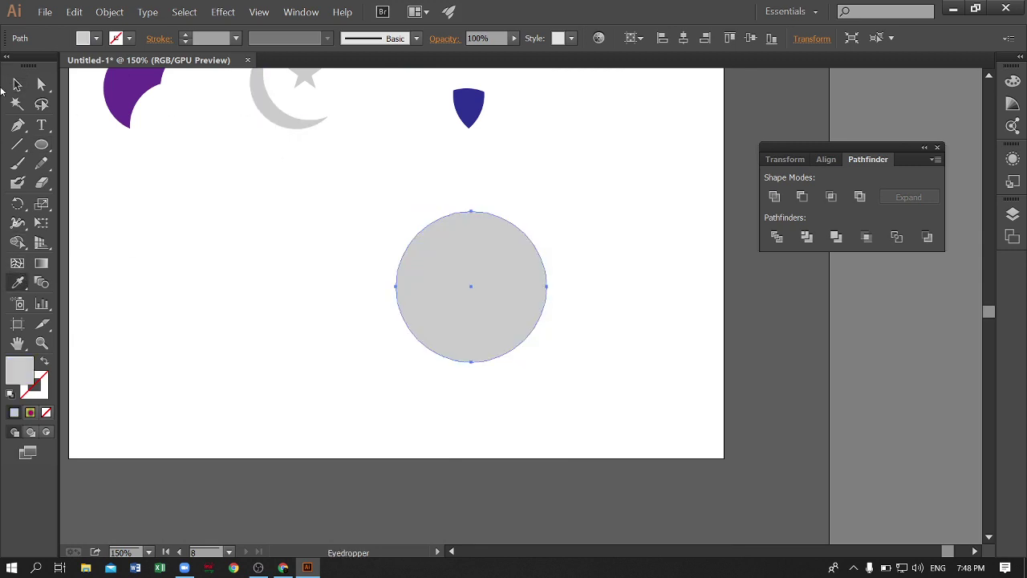
Add smaller grey circle copies overlapping the first for the cloud
{"action": "left_click", "coordinate": [16, 84]}
{"action": "mouse_move", "coordinate": [447, 305]}
{"action": "left_mouse_down"}
{"action": "mouse_move", "coordinate": [355, 360]}
{"action": "mouse_move", "coordinate": [348, 343]}
{"action": "left_mouse_up"}
{"action": "mouse_move", "coordinate": [409, 332]}
{"action": "left_mouse_down"}
{"action": "mouse_move", "coordinate": [392, 315]}
{"action": "mouse_move", "coordinate": [568, 318]}
{"action": "left_mouse_up"}
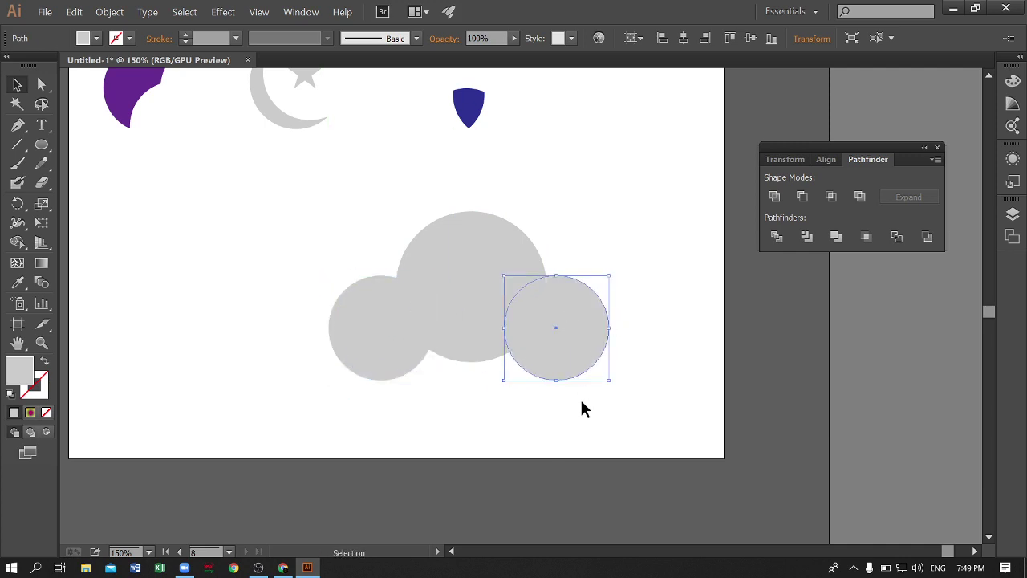
{"action": "left_click", "coordinate": [583, 410]}
Draw a horizontal line across the circles and Shape Builder away the parts below it
{"action": "left_click", "coordinate": [18, 144]}
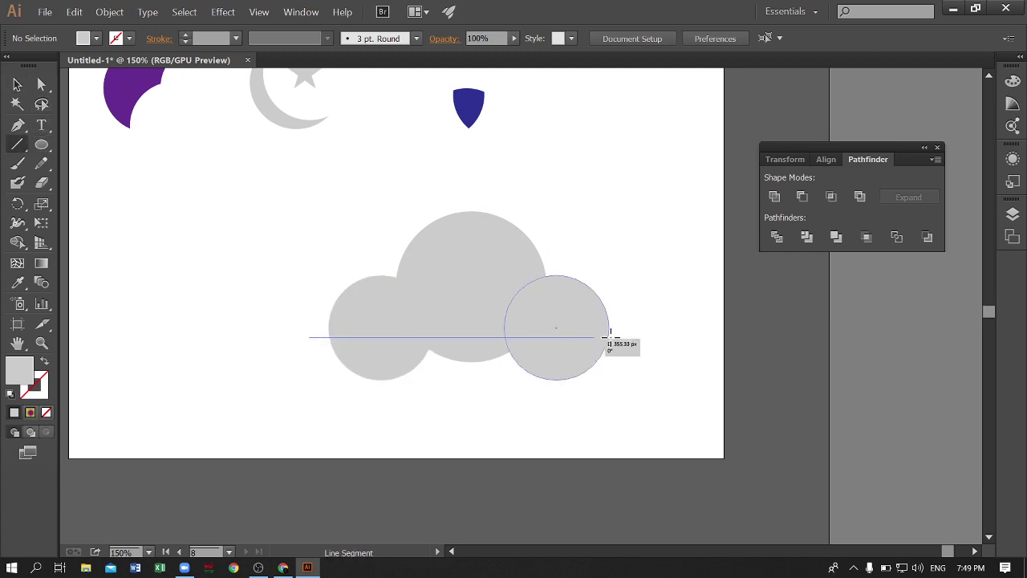
{"action": "left_click_drag", "start_coordinate": [309, 336], "coordinate": [632, 336]}
{"action": "left_click", "coordinate": [17, 84]}
{"action": "left_click_drag", "start_coordinate": [633, 451], "coordinate": [369, 273]}
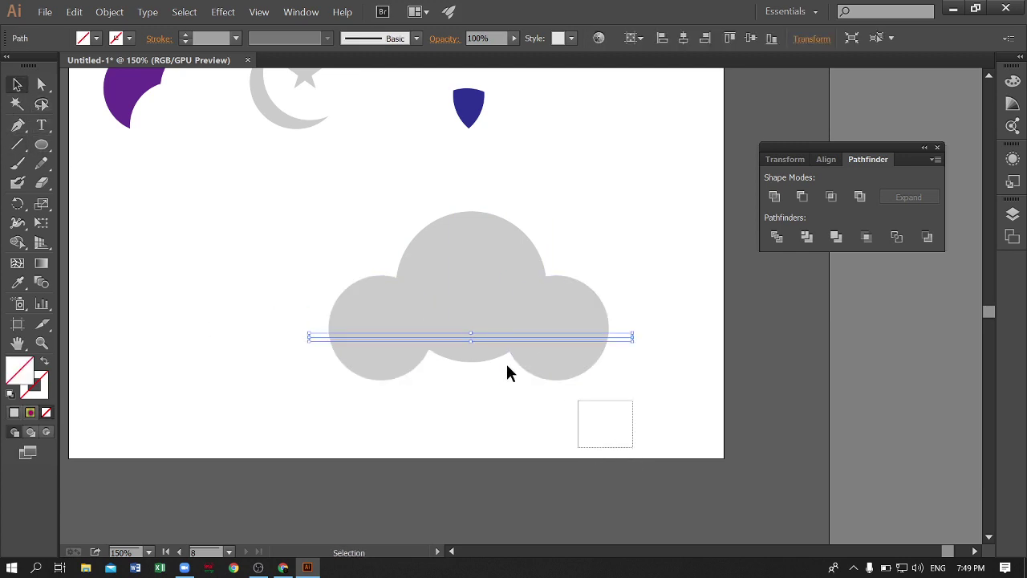
{"action": "left_click", "coordinate": [17, 242]}
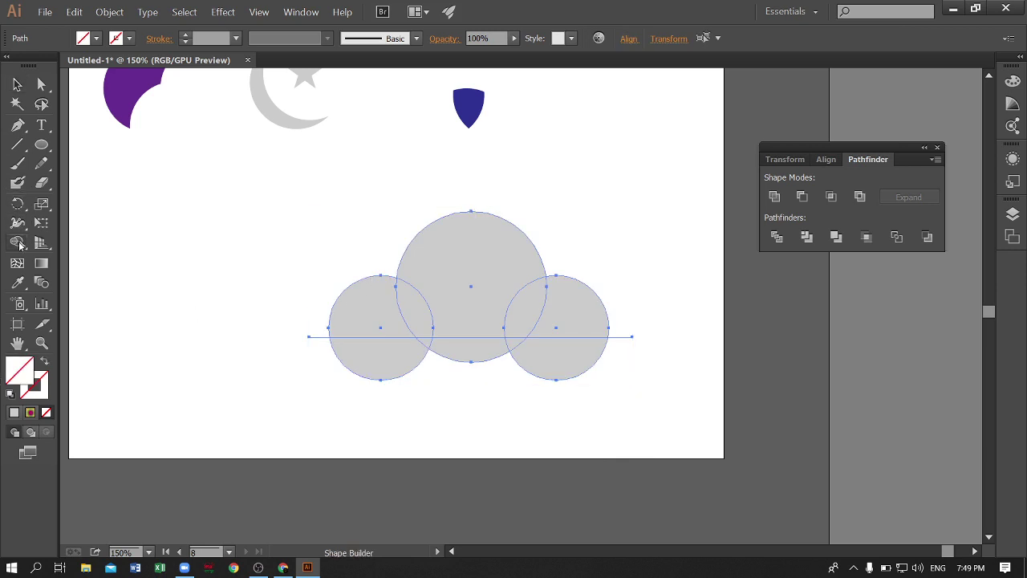
{"action": "left_click", "coordinate": [397, 363], "text": "alt"}
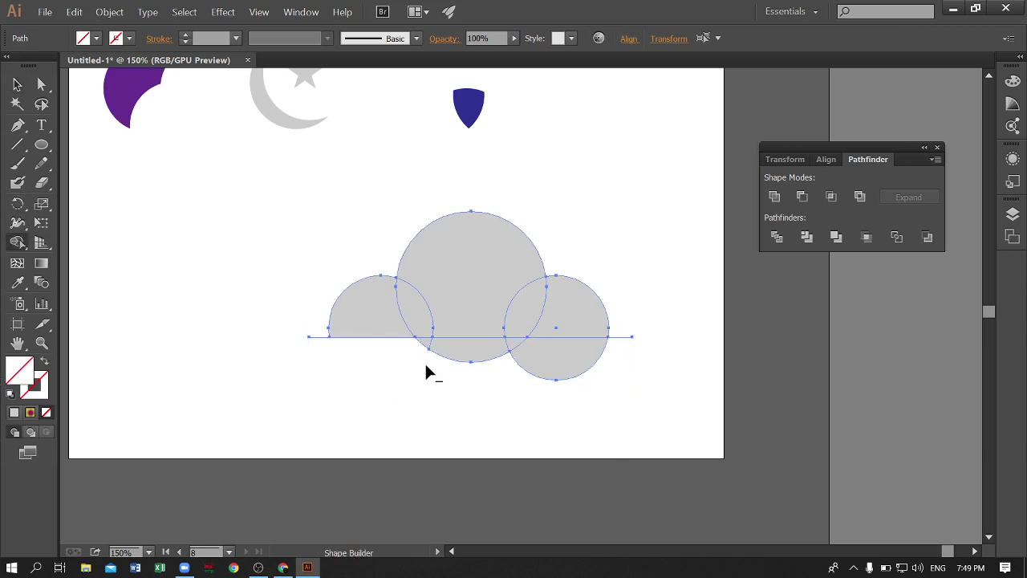
{"action": "left_click", "coordinate": [471, 354], "text": "alt"}
{"action": "left_click", "coordinate": [526, 355], "text": "alt"}
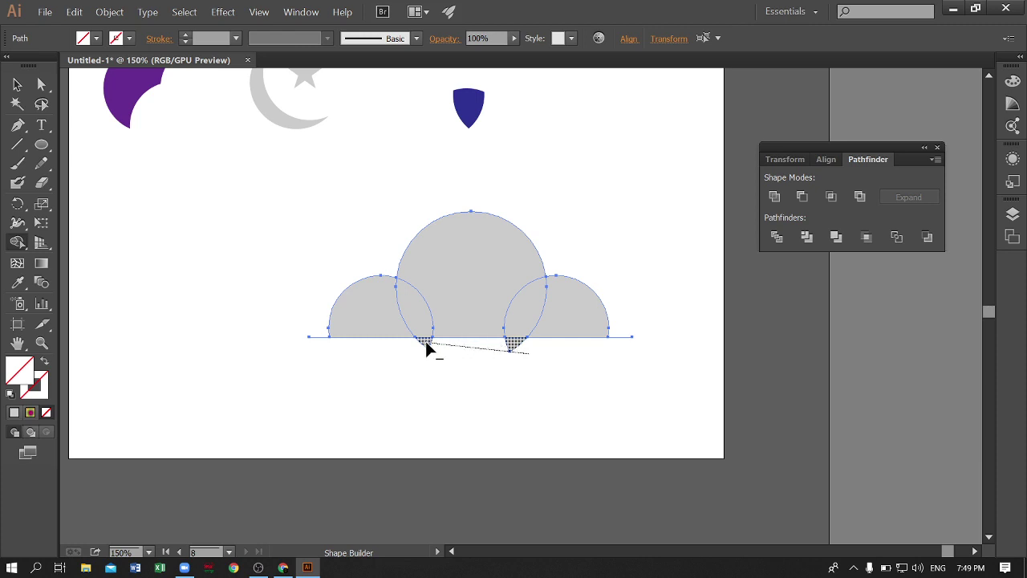
{"action": "left_click_drag", "start_coordinate": [426, 341], "coordinate": [425, 343]}
Delete the line and Unite the cloud pieces into one shape
{"action": "left_click", "coordinate": [18, 84]}
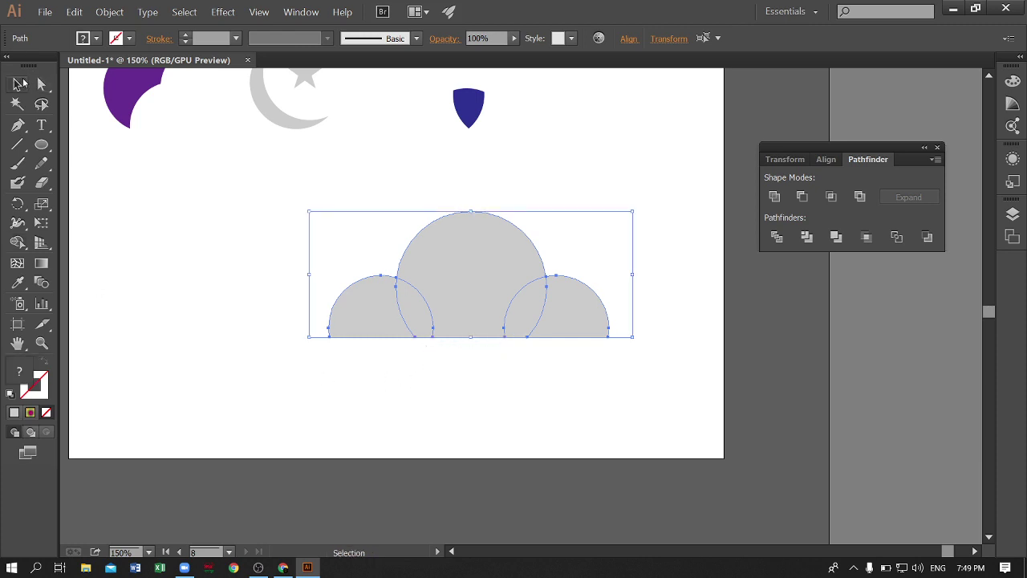
{"action": "left_click", "coordinate": [660, 191]}
{"action": "left_click", "coordinate": [622, 337]}
{"action": "key", "text": "Delete"}
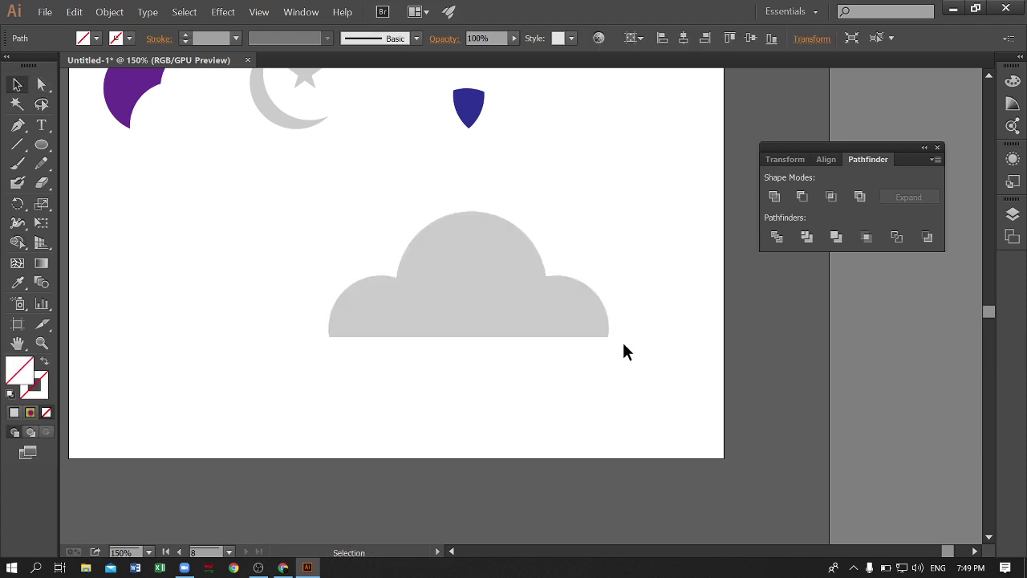
{"action": "left_click_drag", "start_coordinate": [641, 384], "coordinate": [356, 293]}
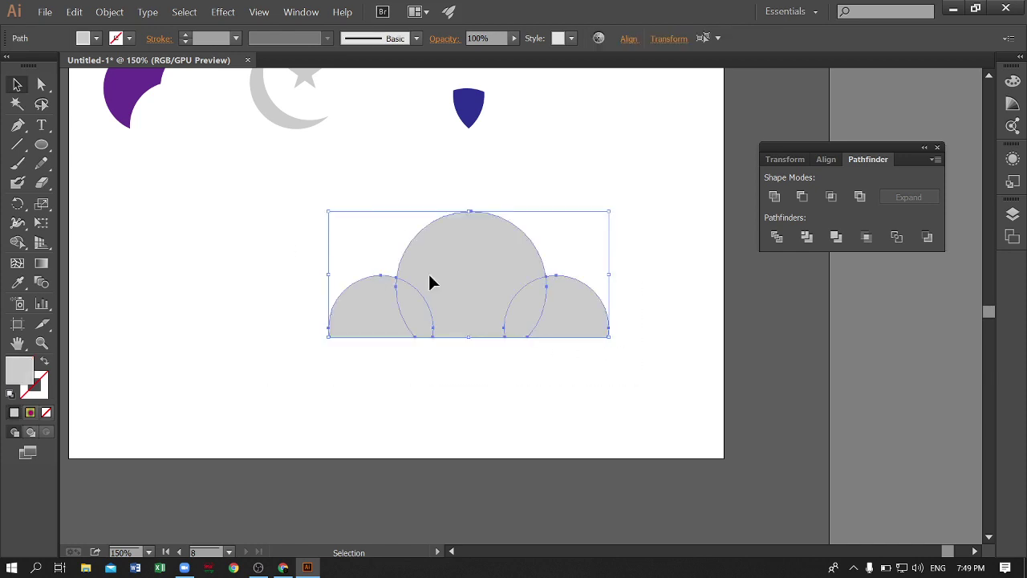
{"action": "left_click", "coordinate": [772, 199]}
{"action": "left_click", "coordinate": [405, 356]}
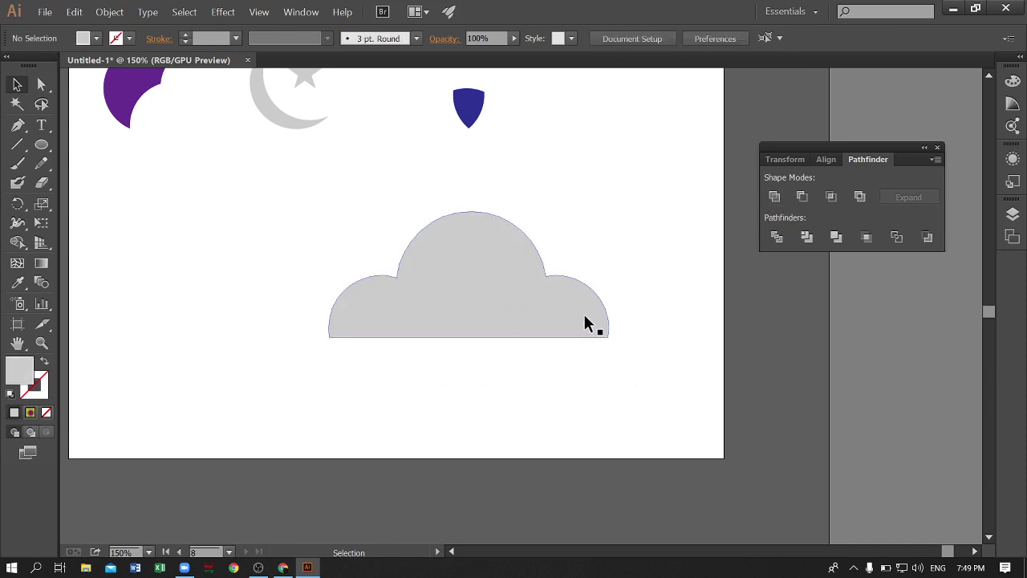
Move the grey cloud right and slightly up
{"action": "scroll", "coordinate": [557, 380], "scroll_direction": "up", "scroll_amount": 2}
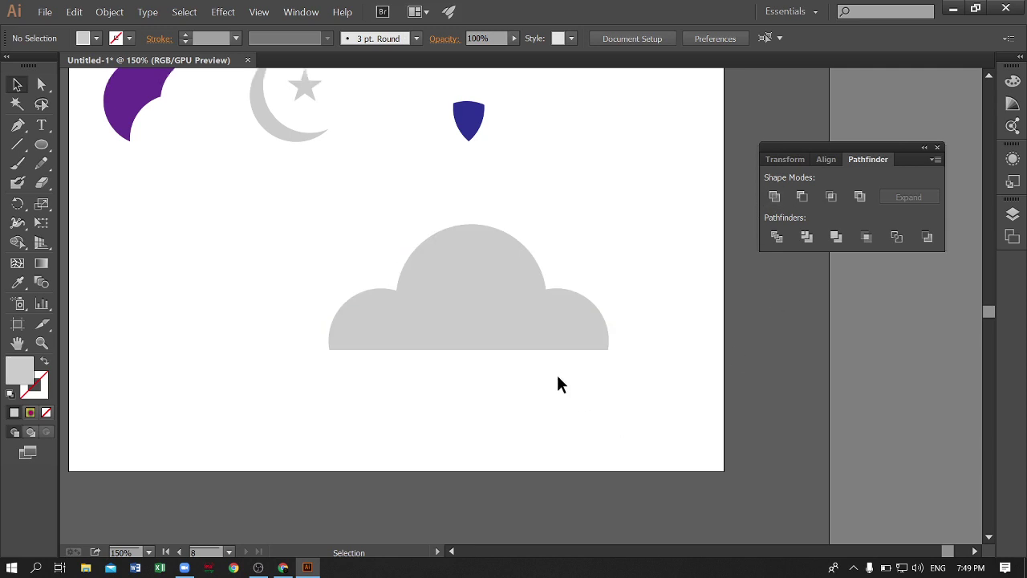
{"action": "left_click", "coordinate": [505, 349]}
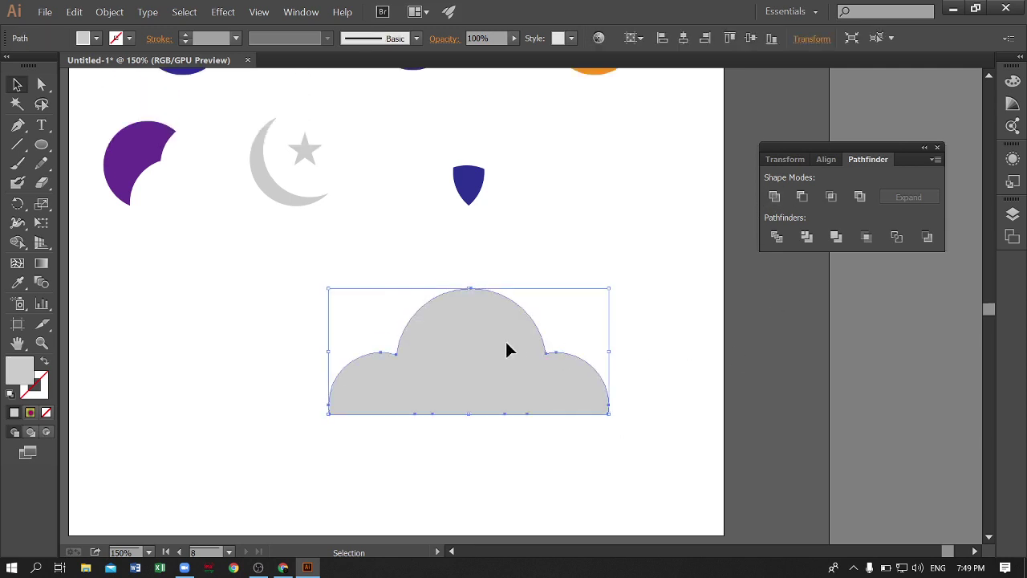
{"action": "scroll", "coordinate": [744, 264], "scroll_direction": "down", "scroll_amount": 2}
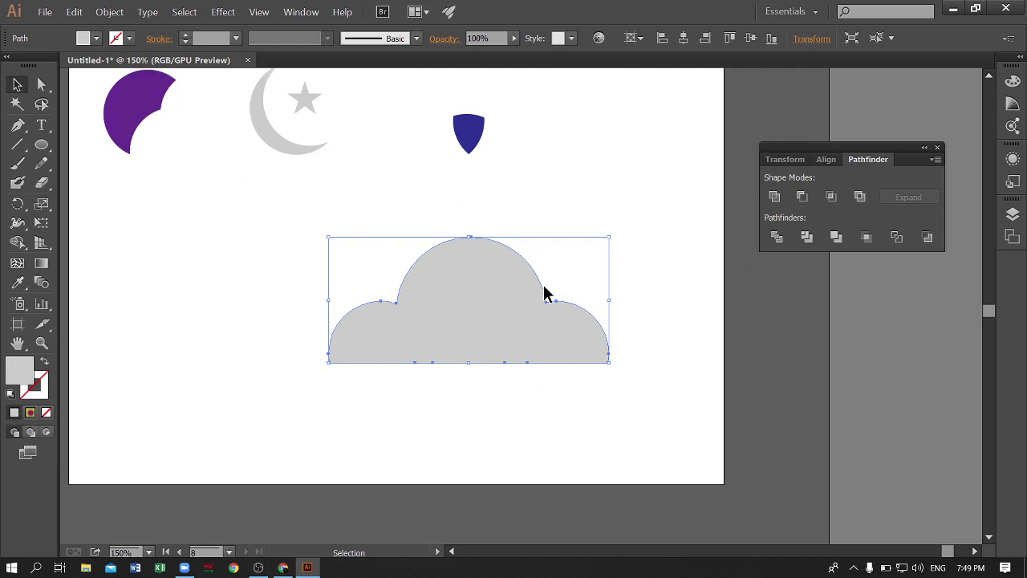
{"action": "left_click_drag", "start_coordinate": [491, 295], "coordinate": [559, 273]}
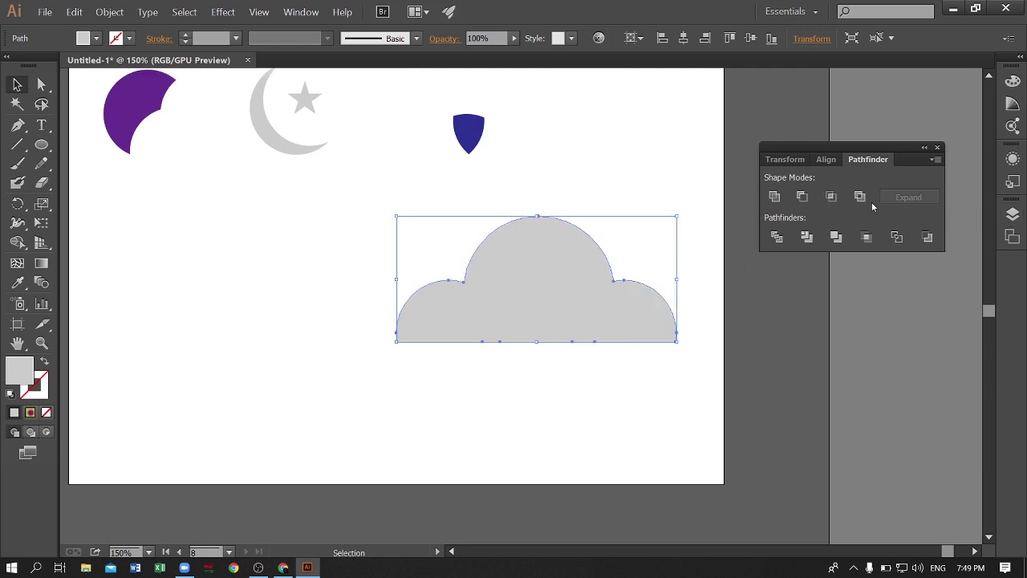
{"action": "left_click_drag", "start_coordinate": [458, 291], "coordinate": [562, 292]}
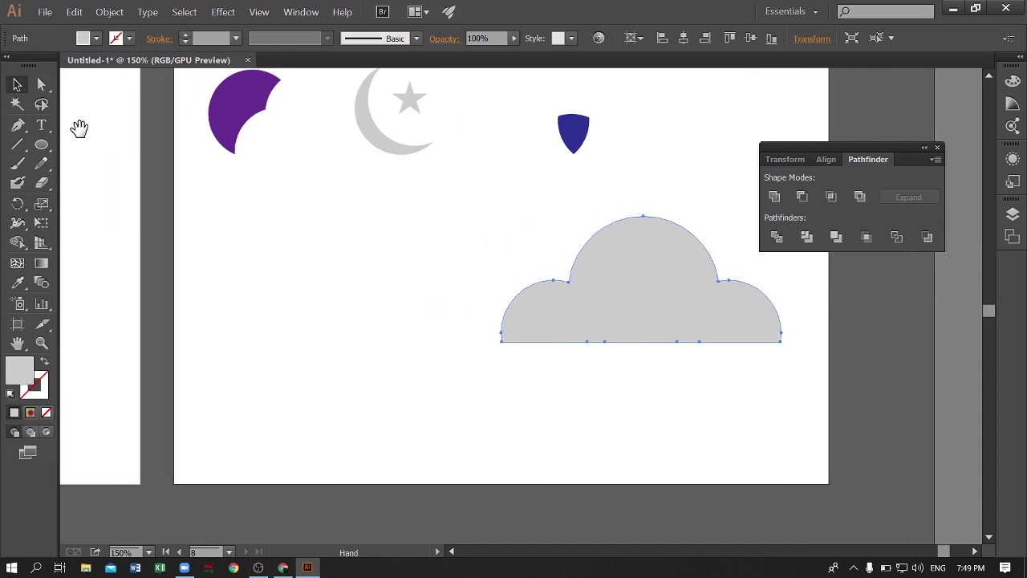
{"action": "left_click", "coordinate": [41, 145]}
Draw a tall ellipse, duplicate it overlapping to the right, and unite both into one grey shape
{"action": "mouse_move", "coordinate": [215, 260]}
{"action": "left_mouse_down"}
{"action": "mouse_move", "coordinate": [296, 429]}
{"action": "mouse_move", "coordinate": [332, 434]}
{"action": "left_mouse_up"}
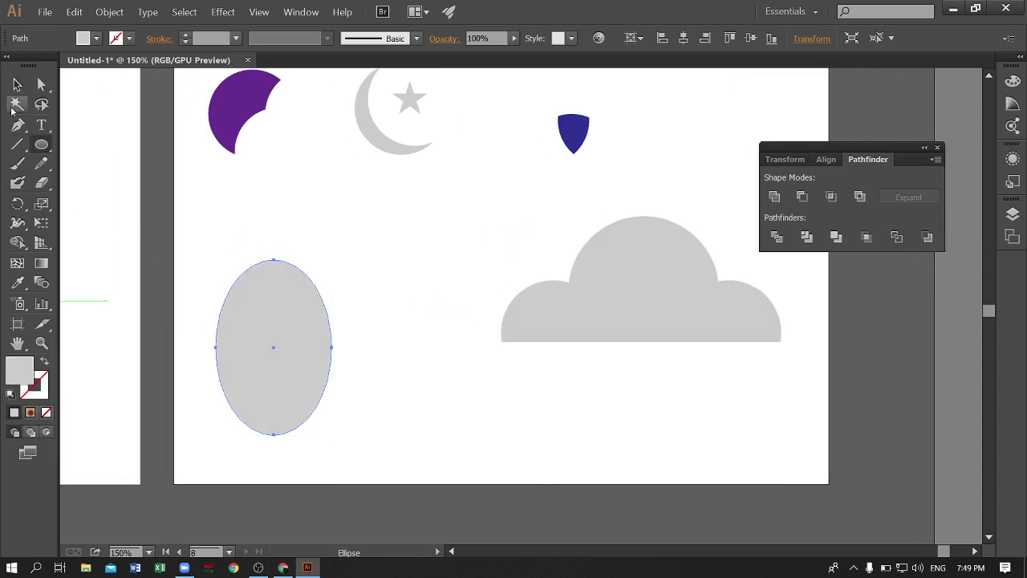
{"action": "left_click", "coordinate": [16, 84]}
{"action": "left_click_drag", "start_coordinate": [333, 346], "coordinate": [346, 347]}
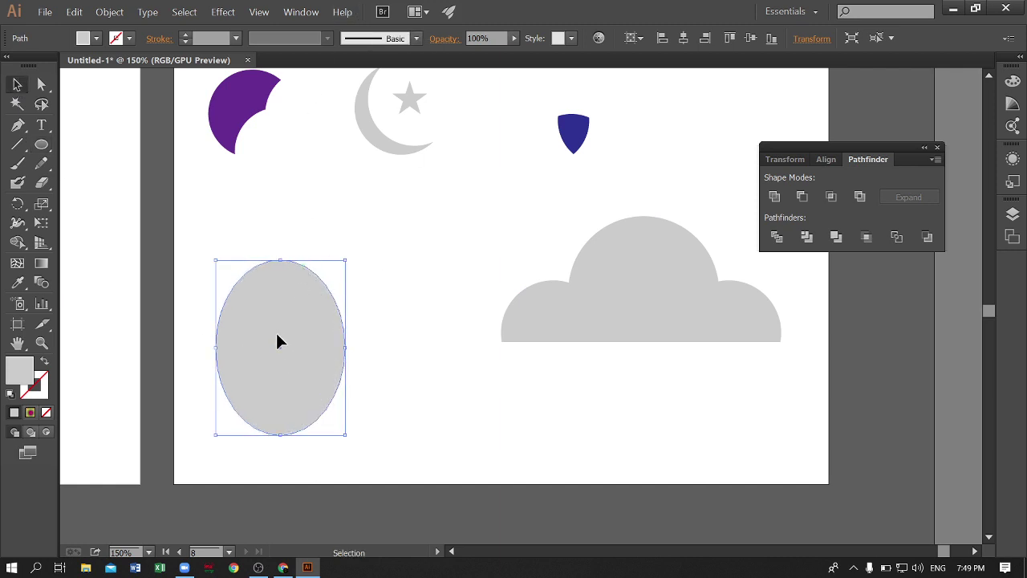
{"action": "left_click_drag", "start_coordinate": [276, 341], "coordinate": [342, 340]}
{"action": "left_click", "coordinate": [440, 333]}
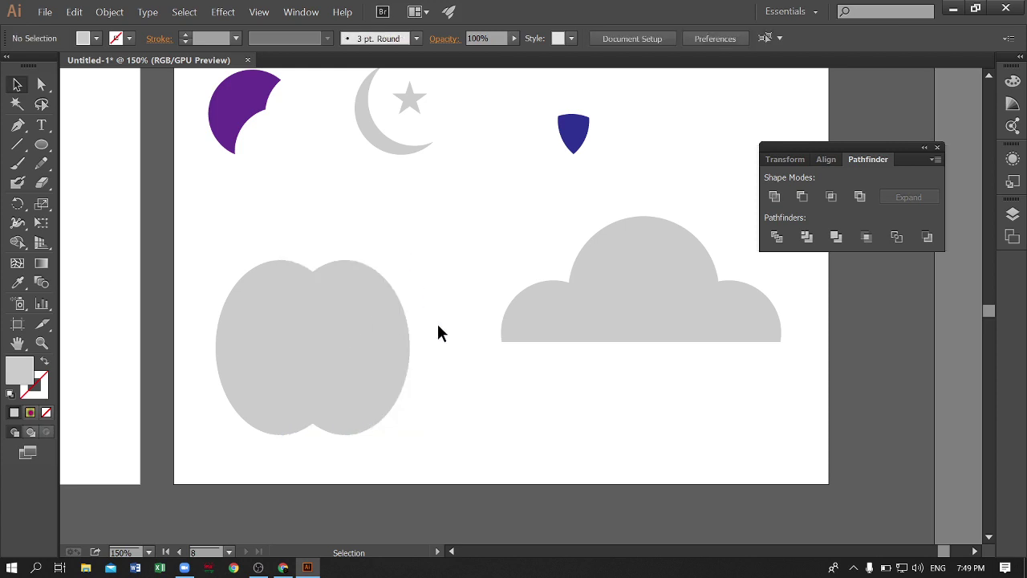
{"action": "left_click_drag", "start_coordinate": [438, 425], "coordinate": [241, 291]}
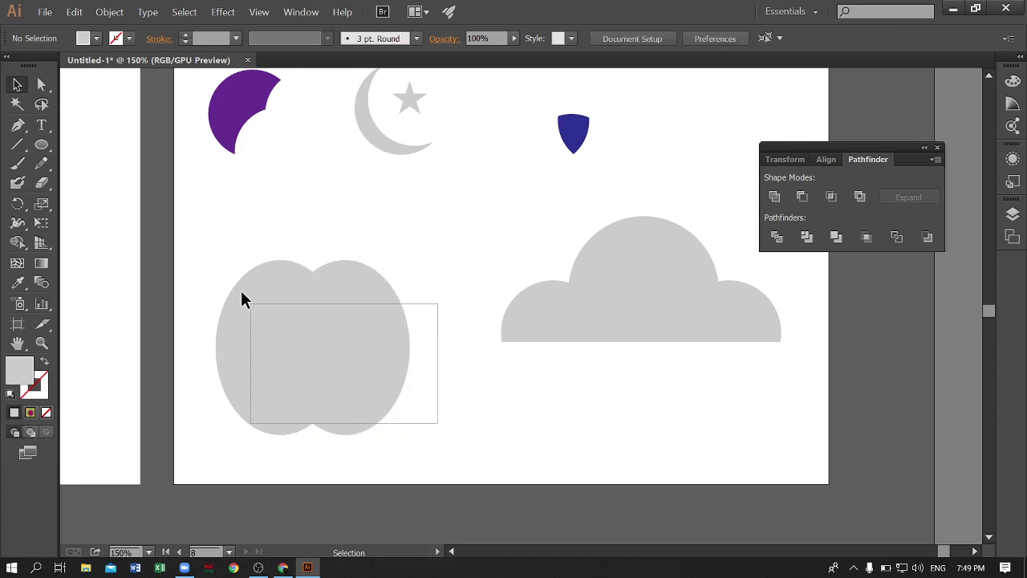
{"action": "left_click", "coordinate": [775, 196]}
{"action": "left_click", "coordinate": [318, 247]}
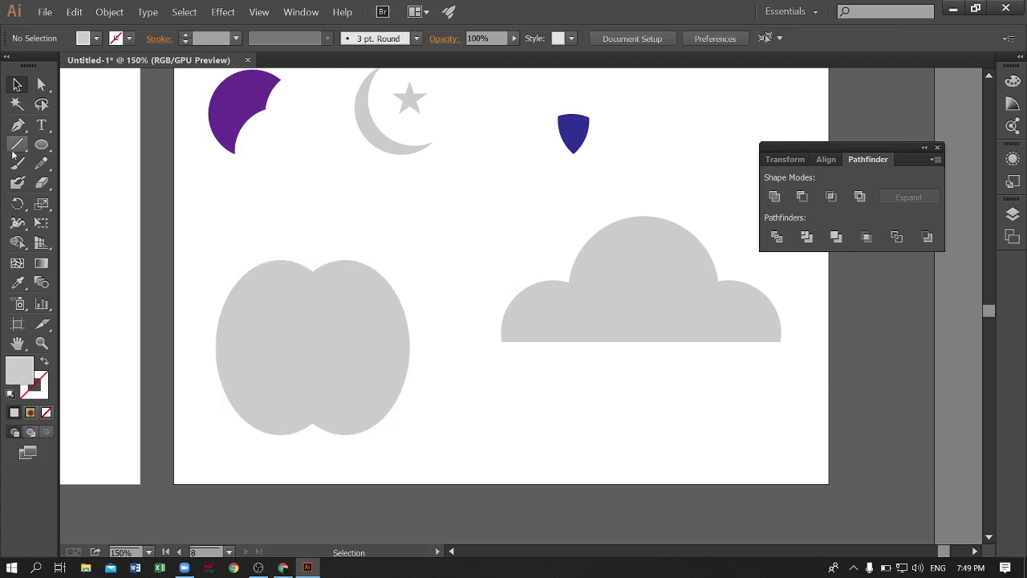
Subtract a circle from the shape's top right with Minus Front, replacing a mistaken Exclude
{"action": "left_click", "coordinate": [42, 145]}
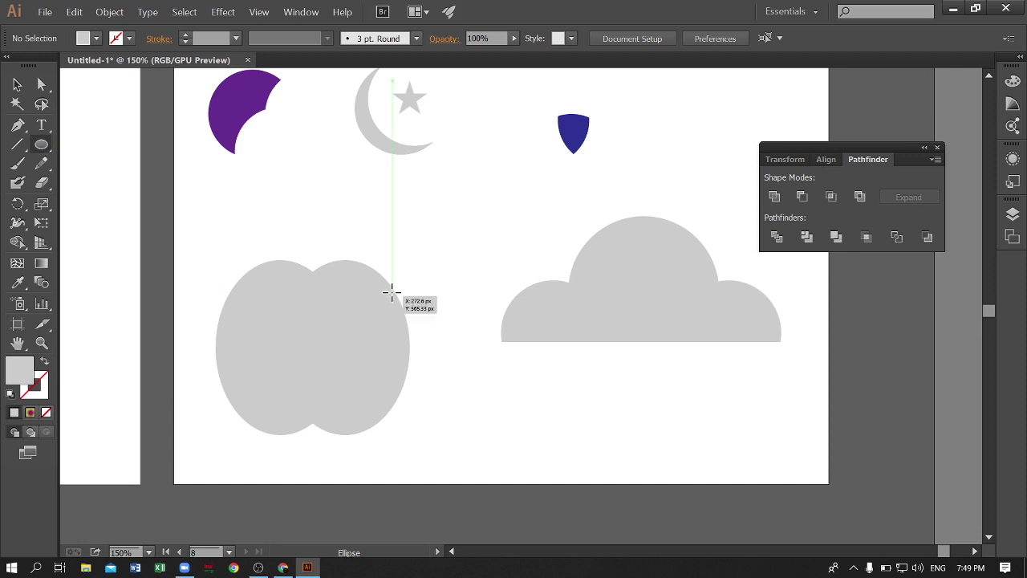
{"action": "left_click_drag", "start_coordinate": [392, 280], "coordinate": [430, 318]}
{"action": "left_click", "coordinate": [17, 84]}
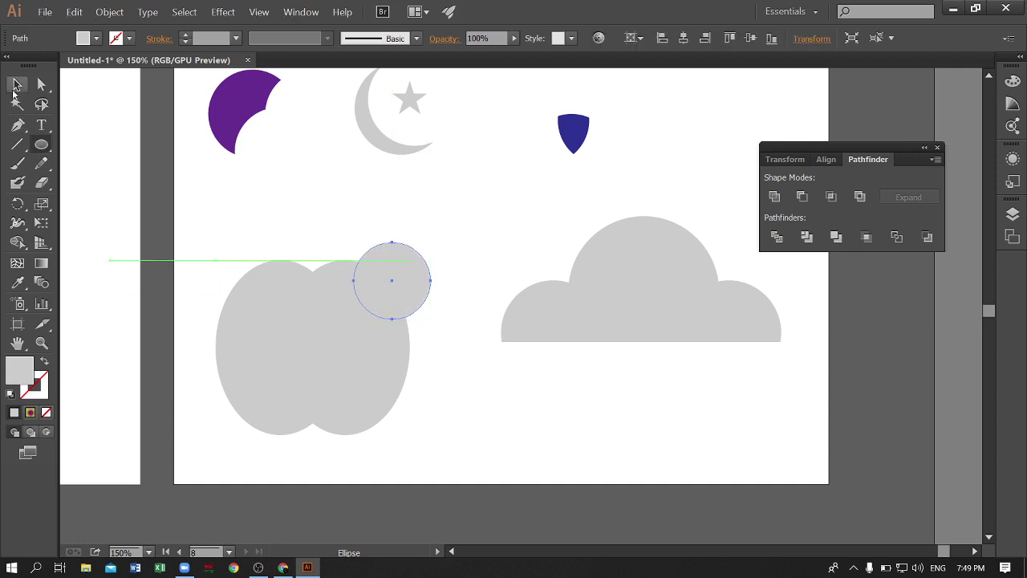
{"action": "left_click_drag", "start_coordinate": [411, 282], "coordinate": [414, 301]}
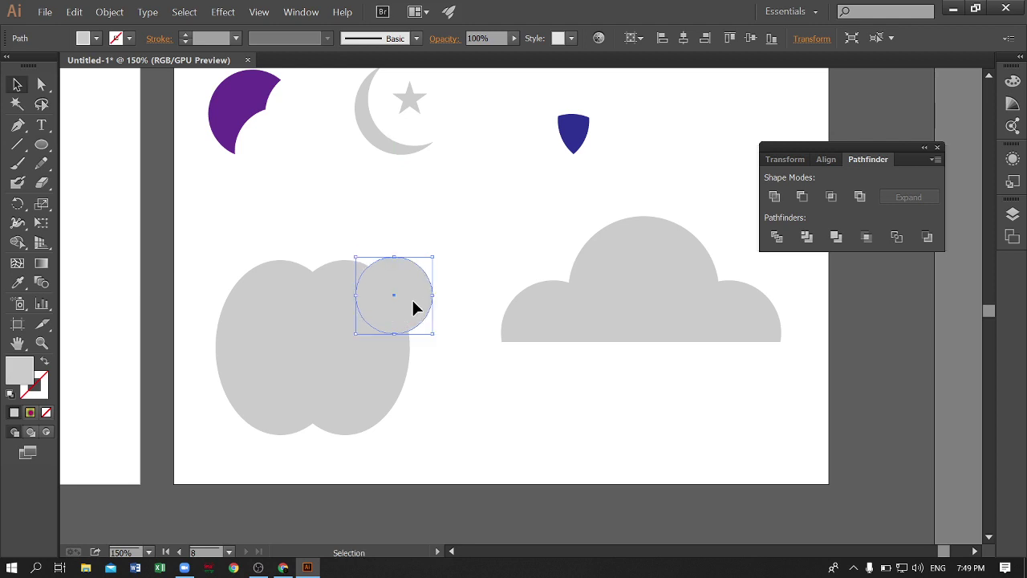
{"action": "left_click", "coordinate": [321, 286], "text": "shift"}
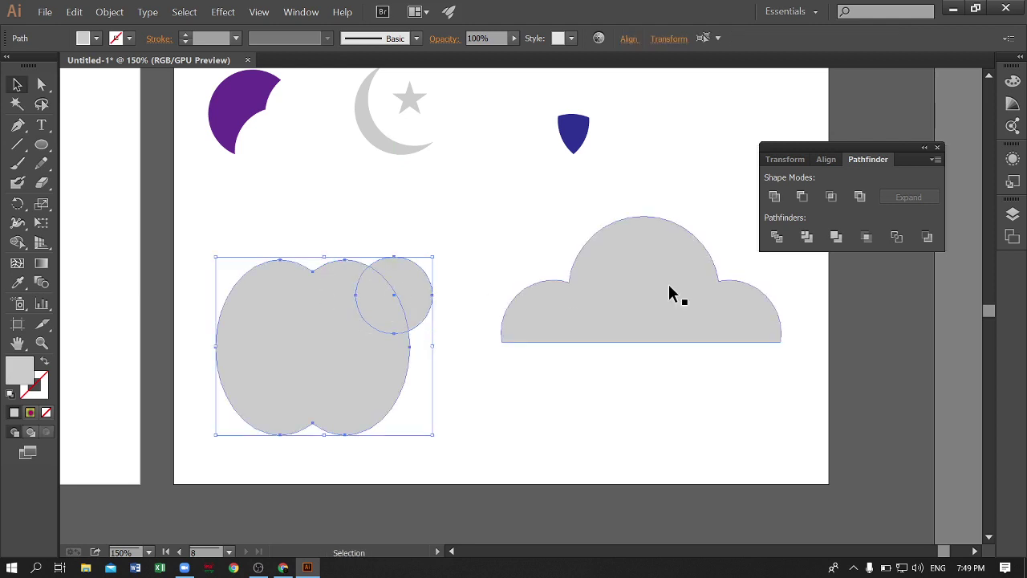
{"action": "left_click", "coordinate": [860, 196]}
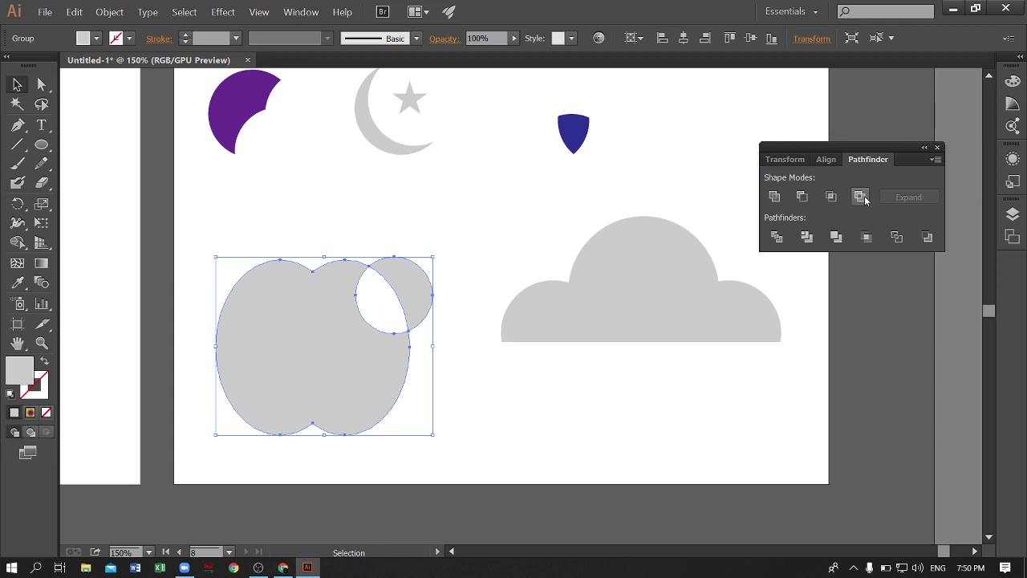
{"action": "key", "text": "ctrl+z"}
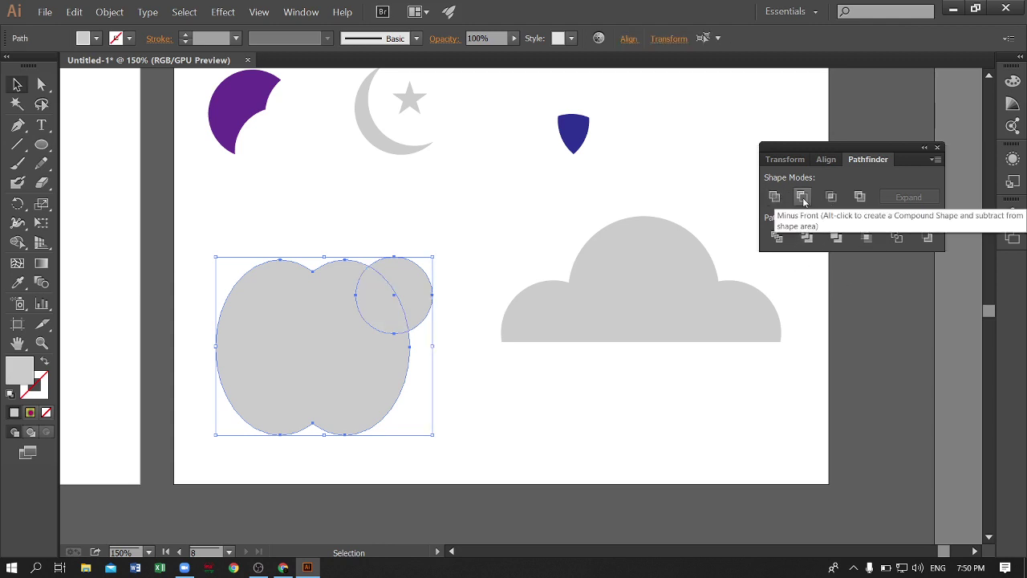
{"action": "left_click", "coordinate": [803, 198]}
{"action": "left_click", "coordinate": [402, 264]}
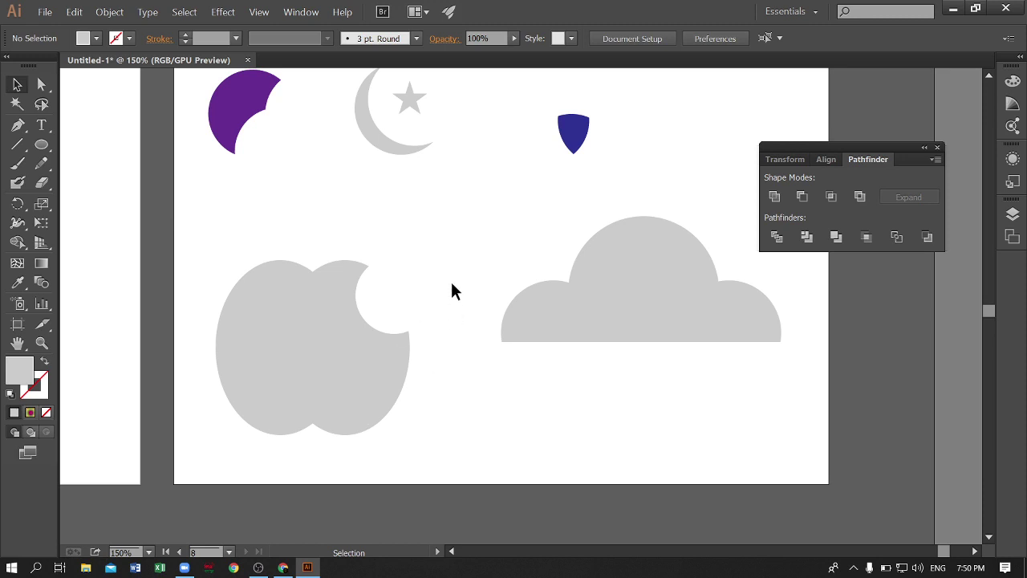
{"action": "left_click", "coordinate": [571, 141]}
Draw a small green circle below the apple, Alt-drag an overlapping copy right, and select both
{"action": "scroll", "coordinate": [610, 148], "scroll_direction": "up", "scroll_amount": 1}
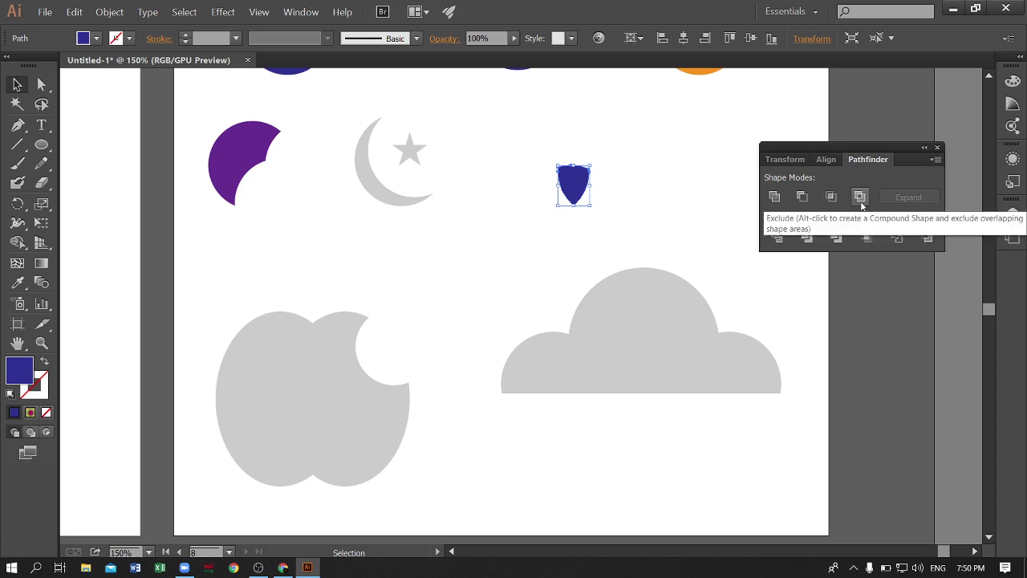
{"action": "scroll", "coordinate": [425, 357], "scroll_direction": "down", "scroll_amount": 1}
{"action": "scroll", "coordinate": [326, 275], "scroll_direction": "up", "scroll_amount": 2}
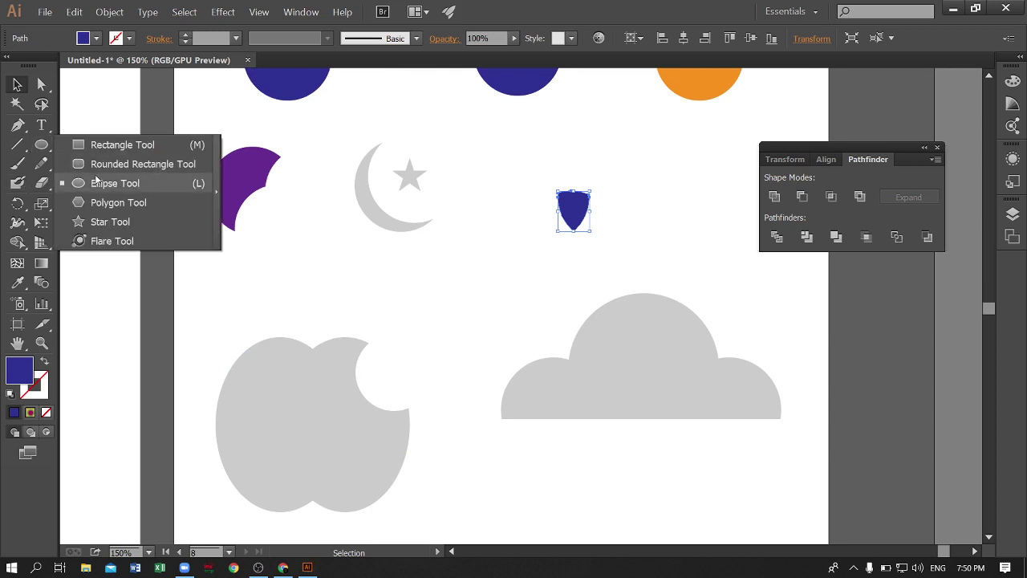
{"action": "left_click_drag", "start_coordinate": [37, 142], "coordinate": [108, 182]}
{"action": "scroll", "coordinate": [533, 364], "scroll_direction": "down", "scroll_amount": 3}
{"action": "scroll", "coordinate": [533, 364], "scroll_direction": "down", "scroll_amount": 1}
{"action": "left_click_drag", "start_coordinate": [509, 371], "coordinate": [543, 405]}
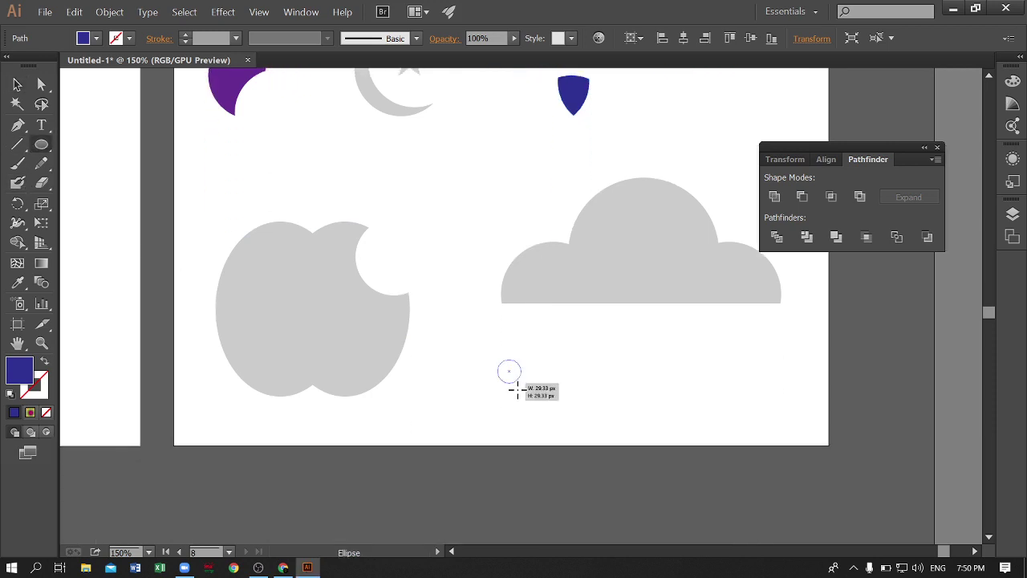
{"action": "left_click", "coordinate": [16, 84]}
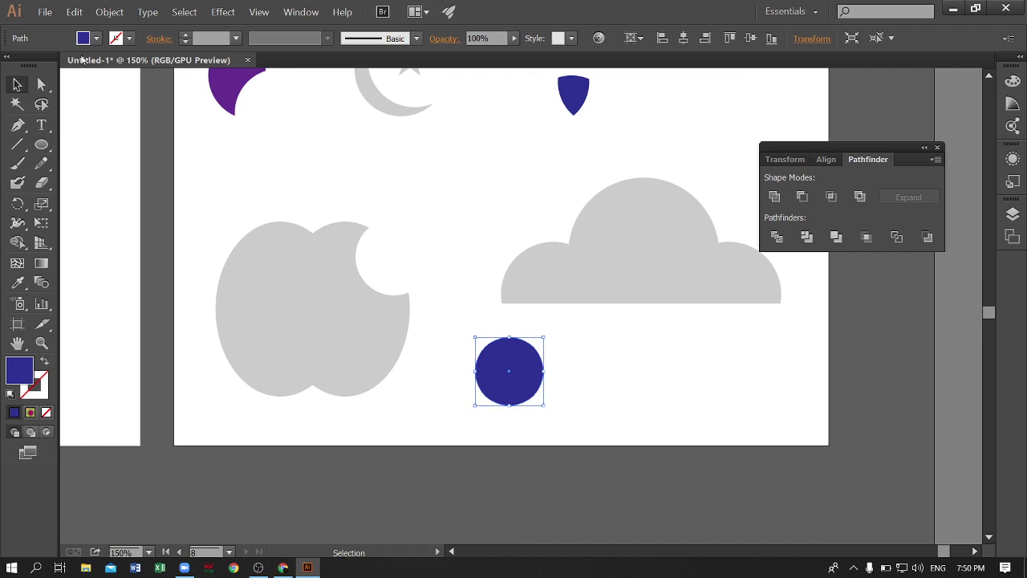
{"action": "left_click", "coordinate": [96, 38]}
{"action": "left_click", "coordinate": [87, 80]}
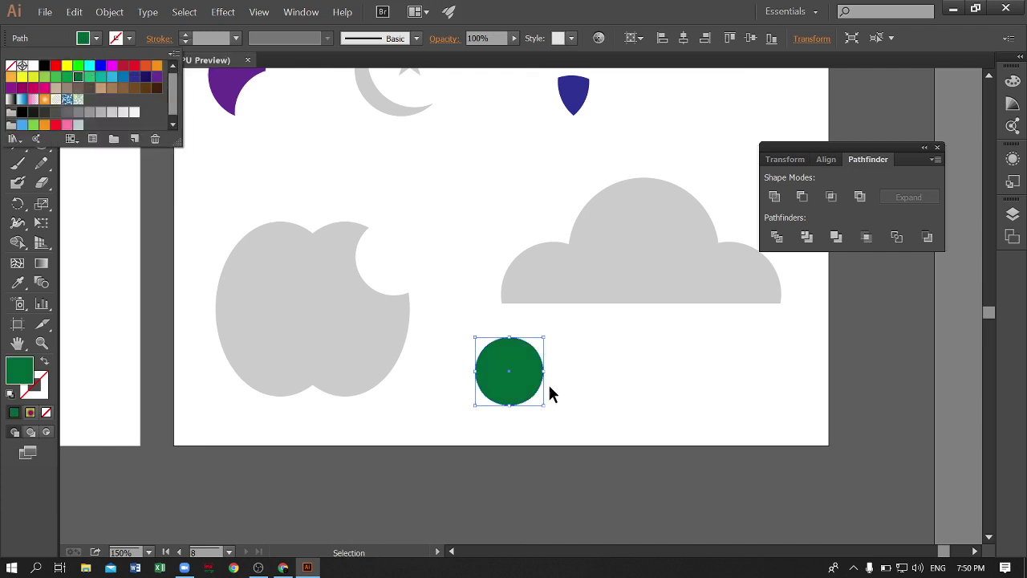
{"action": "left_click_drag", "start_coordinate": [525, 367], "coordinate": [564, 370]}
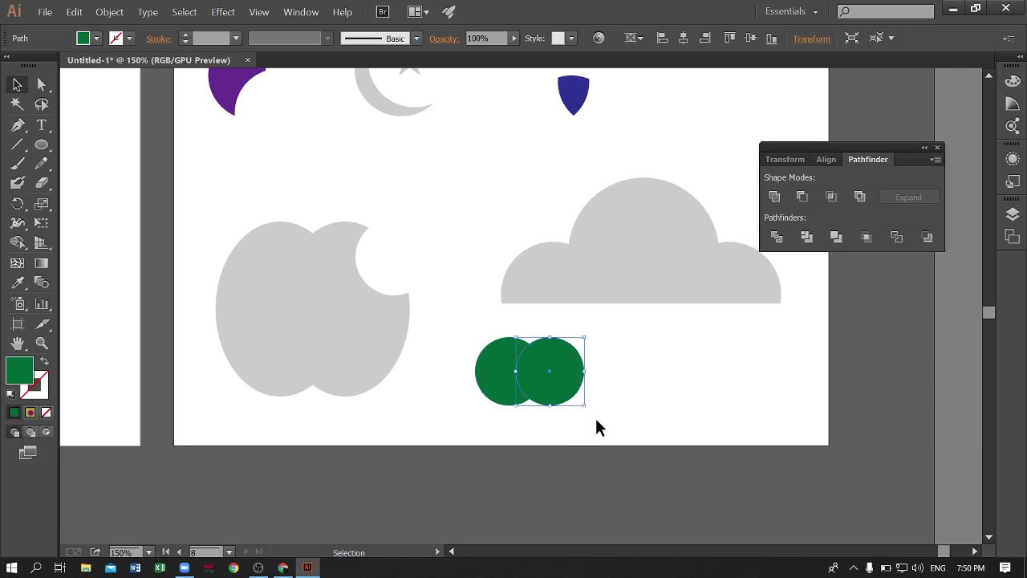
{"action": "left_click_drag", "start_coordinate": [595, 416], "coordinate": [488, 362]}
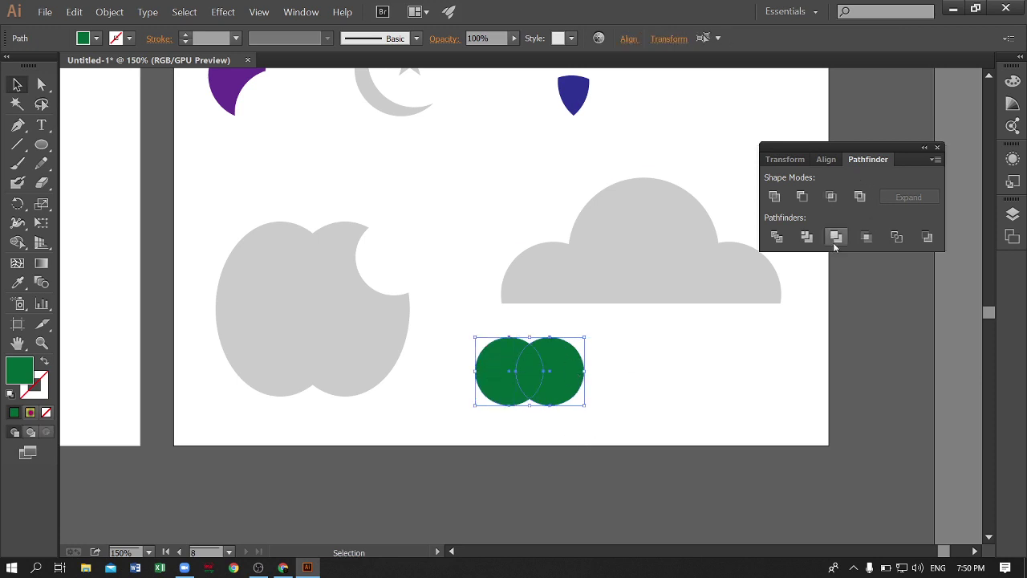
Intersect the green circles into a lens, colour it the apple's grey, and tilt it above the apple
{"action": "left_click", "coordinate": [832, 198]}
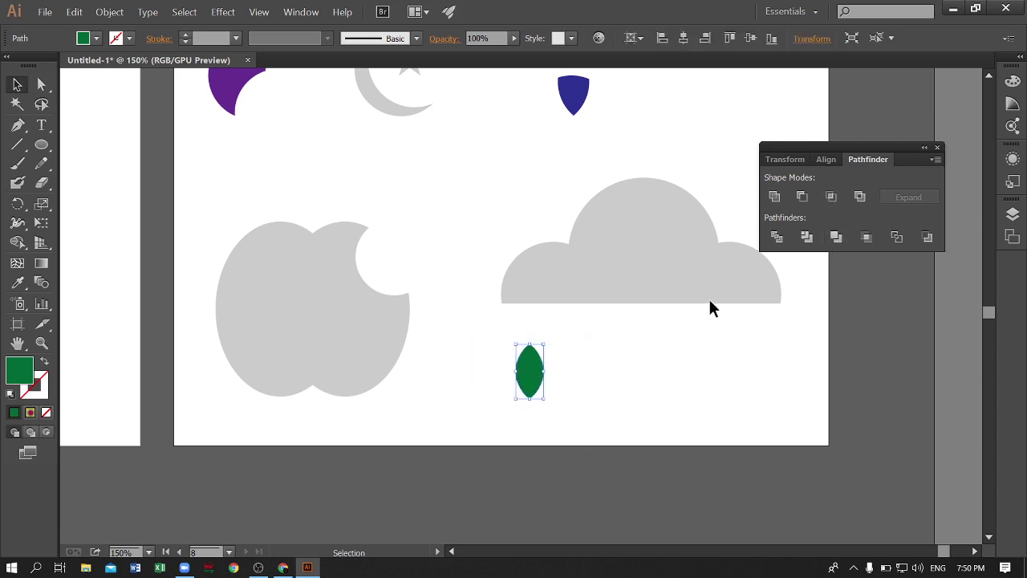
{"action": "left_click", "coordinate": [17, 281]}
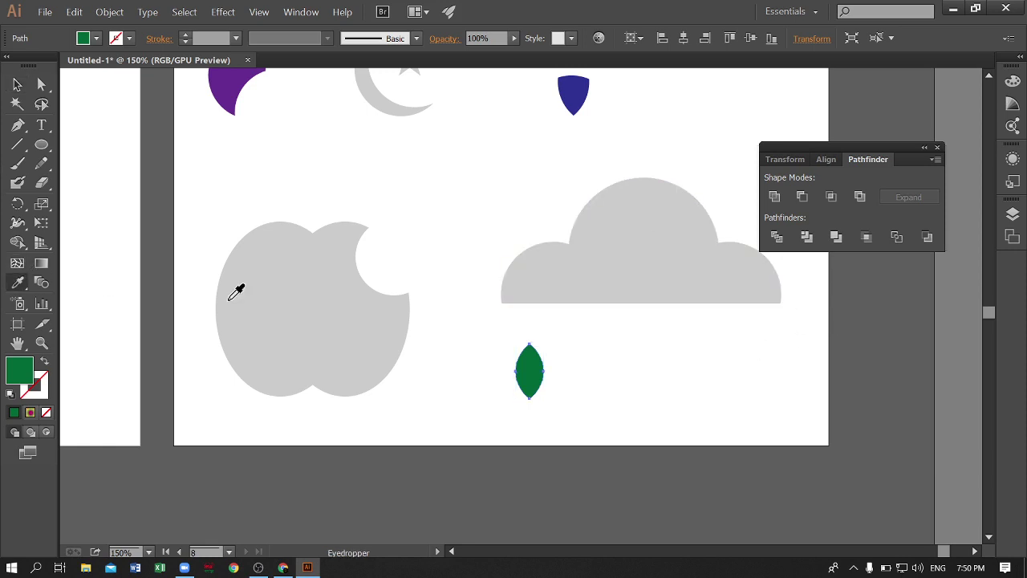
{"action": "left_click", "coordinate": [232, 291]}
{"action": "left_click", "coordinate": [15, 84]}
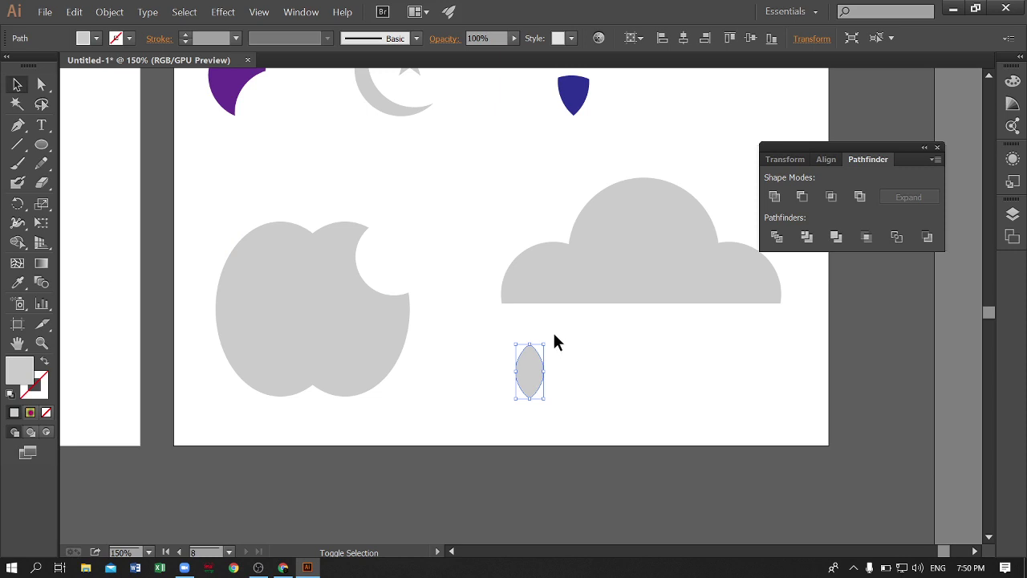
{"action": "mouse_move", "coordinate": [548, 340]}
{"action": "left_mouse_down"}
{"action": "mouse_move", "coordinate": [578, 357]}
{"action": "mouse_move", "coordinate": [518, 353]}
{"action": "mouse_move", "coordinate": [330, 184]}
{"action": "left_mouse_up"}
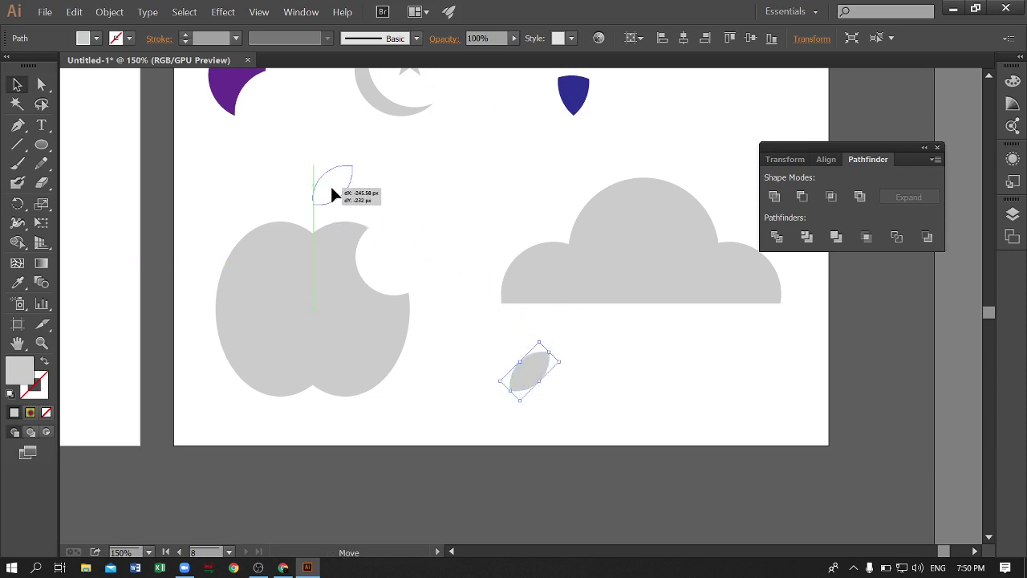
Unite the grey leaf and apple into a single shape
{"action": "left_click_drag", "start_coordinate": [444, 378], "coordinate": [260, 174]}
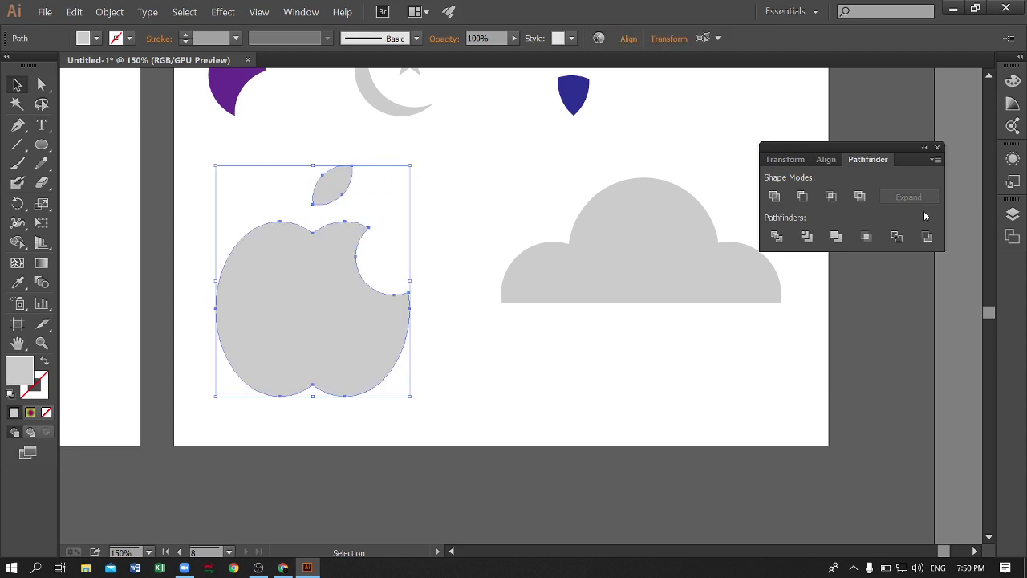
{"action": "left_click", "coordinate": [776, 199]}
{"action": "left_click", "coordinate": [600, 376]}
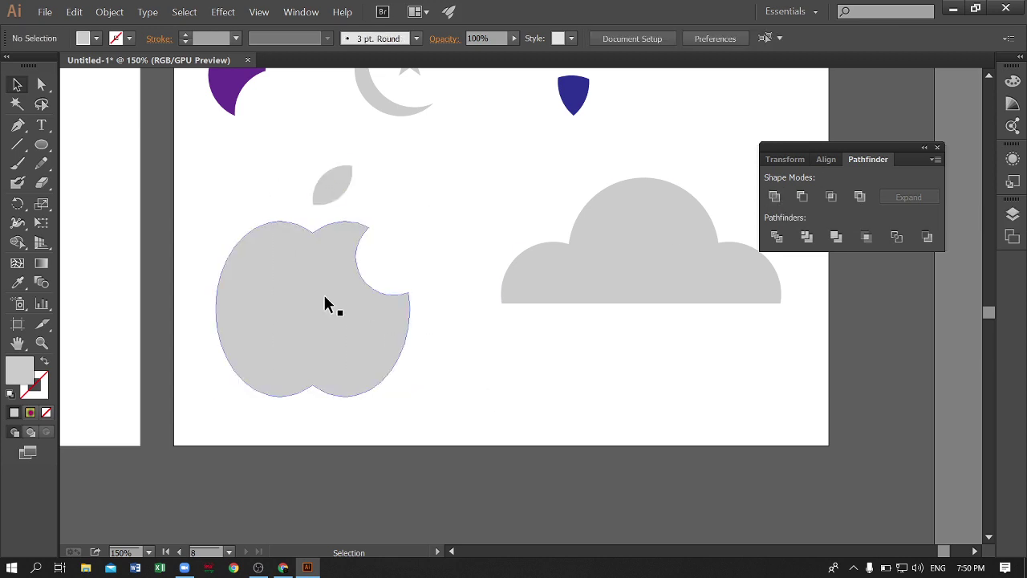
{"action": "left_click", "coordinate": [325, 298]}
{"action": "right_click", "coordinate": [250, 284]}
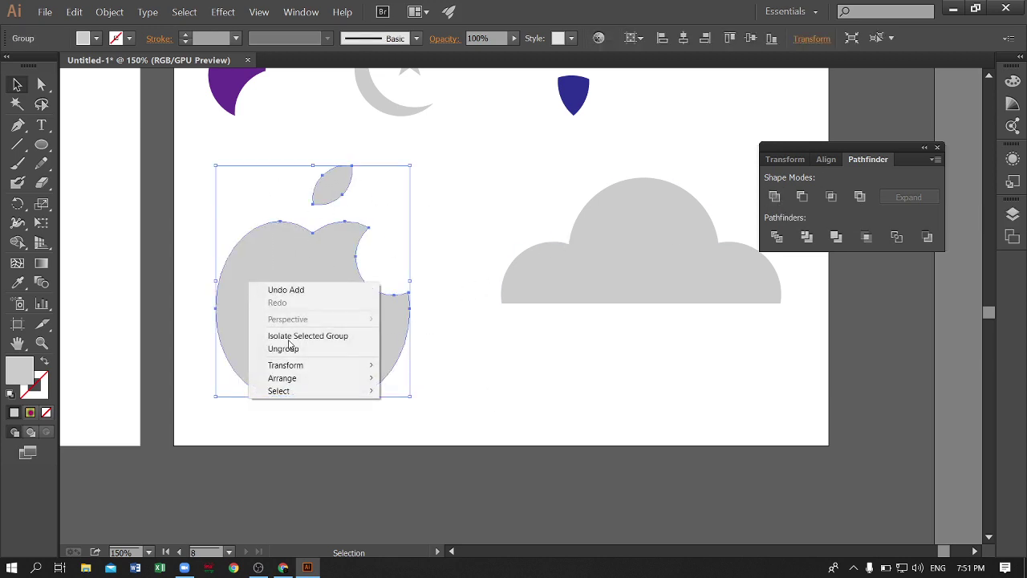
{"action": "left_click", "coordinate": [470, 415]}
Pan and zoom across the artboards to close in on the red-squares artboard
{"action": "key", "text": "ctrl+minus"}
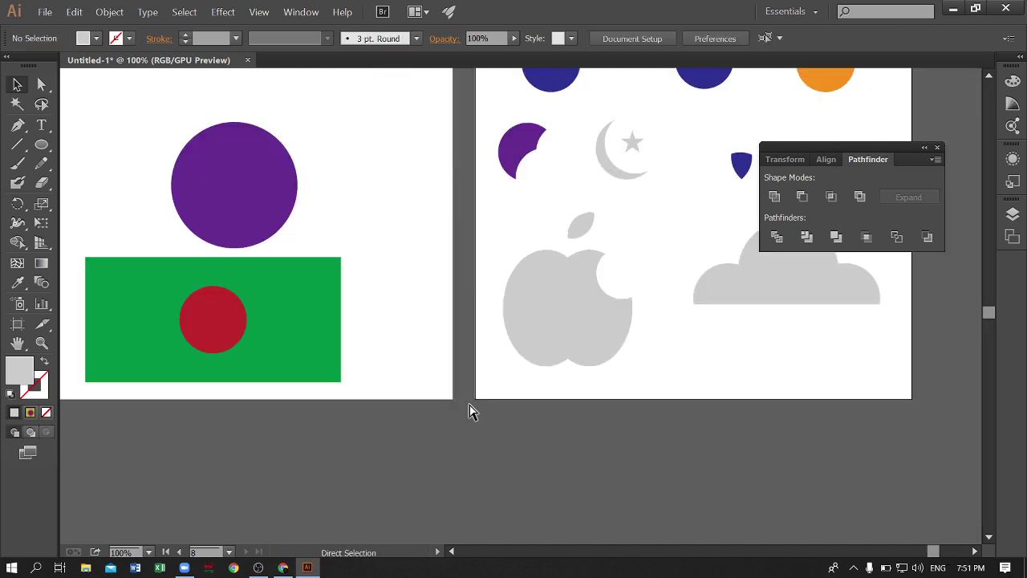
{"action": "key", "text": "ctrl+minus"}
{"action": "left_click_drag", "start_coordinate": [436, 253], "coordinate": [624, 275]}
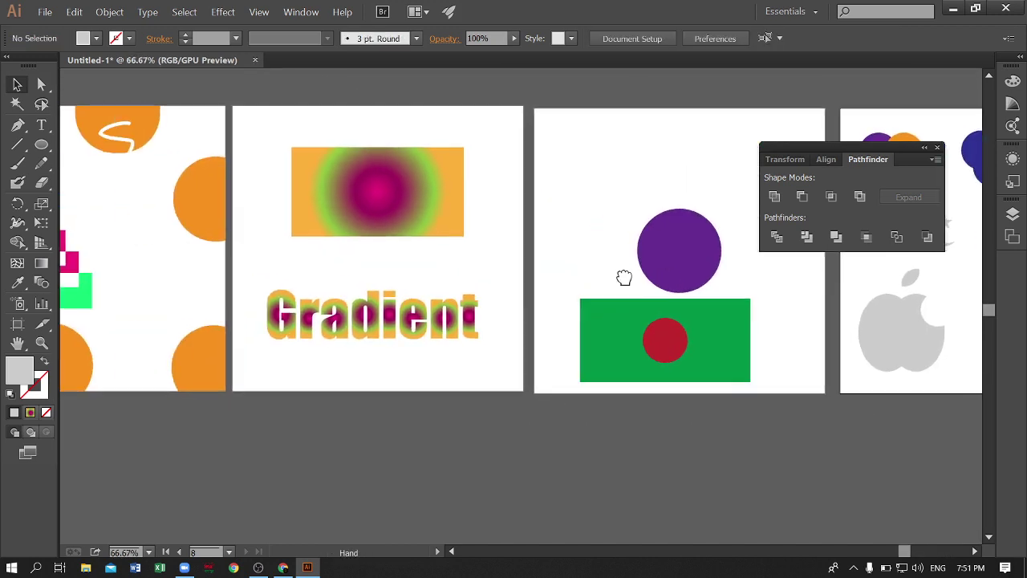
{"action": "mouse_move", "coordinate": [298, 245]}
{"action": "left_mouse_down"}
{"action": "mouse_move", "coordinate": [504, 335]}
{"action": "mouse_move", "coordinate": [684, 367]}
{"action": "left_mouse_up"}
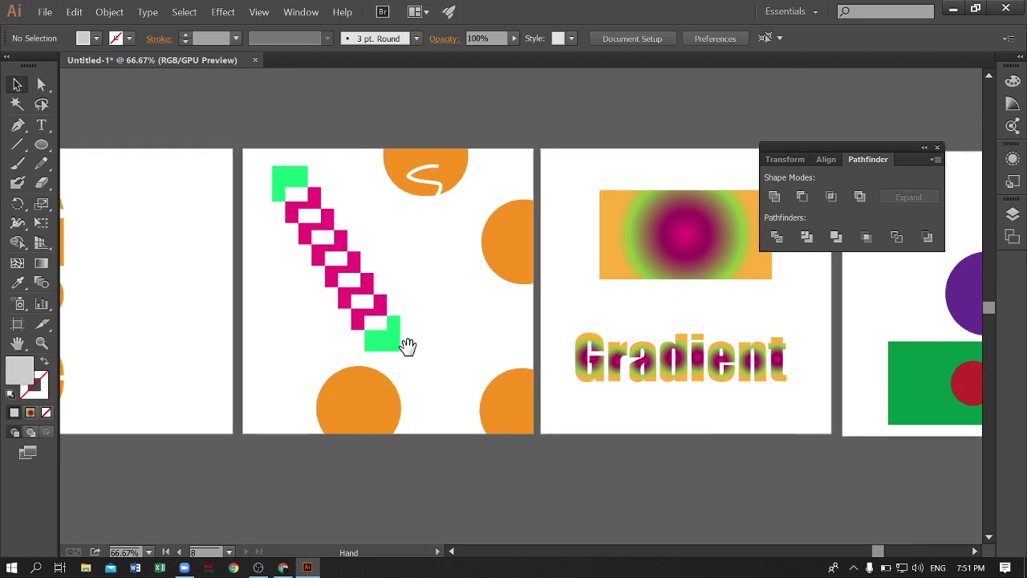
{"action": "left_click_drag", "start_coordinate": [408, 344], "coordinate": [437, 346]}
{"action": "left_click_drag", "start_coordinate": [363, 331], "coordinate": [522, 338]}
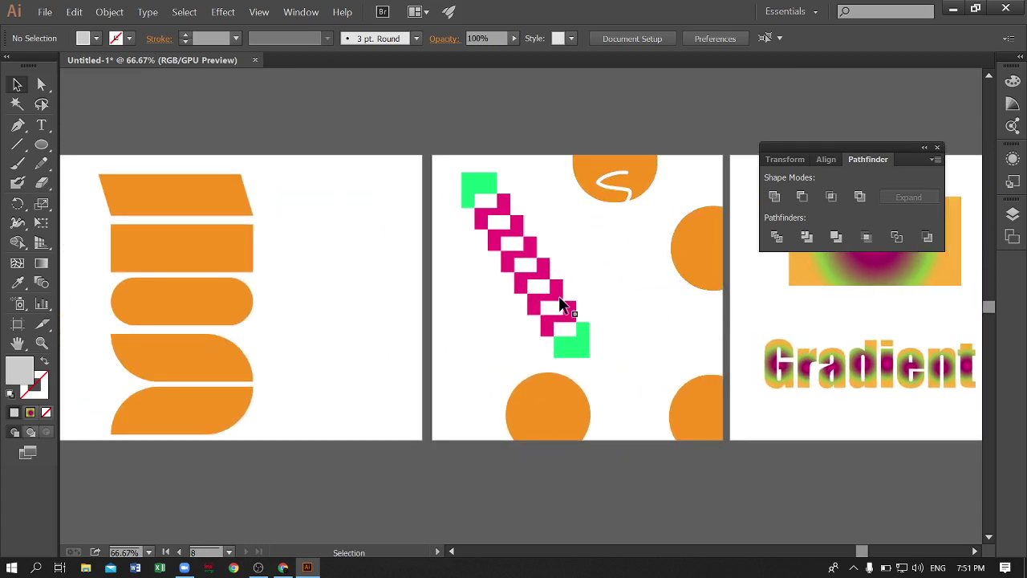
{"action": "left_click_drag", "start_coordinate": [442, 299], "coordinate": [596, 298]}
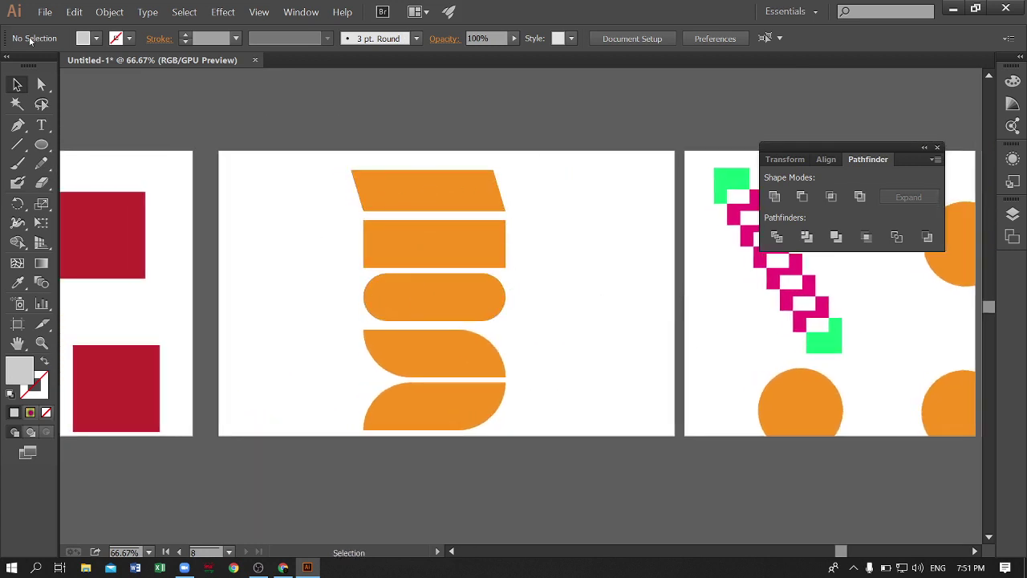
{"action": "left_click_drag", "start_coordinate": [353, 339], "coordinate": [714, 337]}
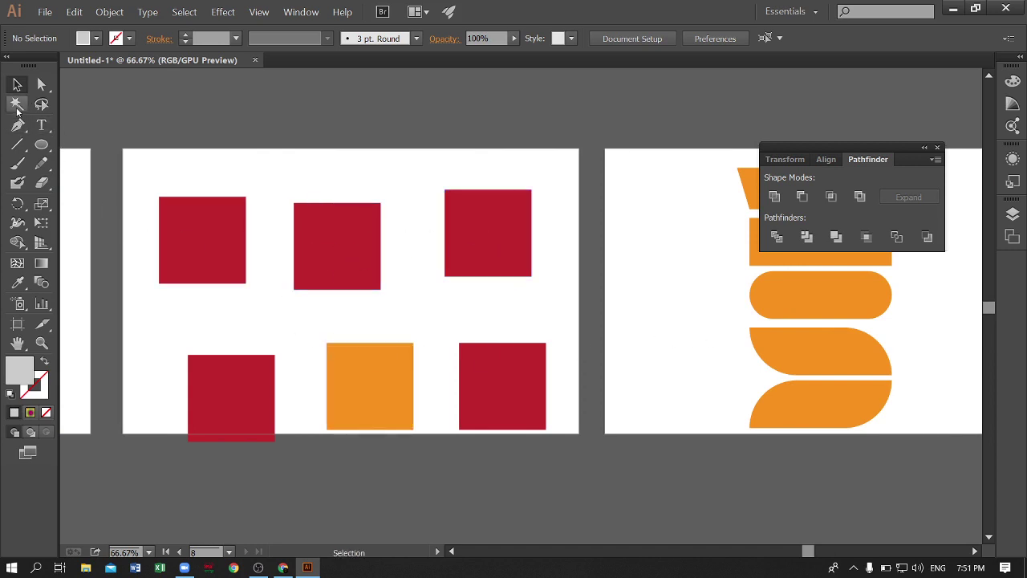
{"action": "left_click_drag", "start_coordinate": [184, 436], "coordinate": [665, 436]}
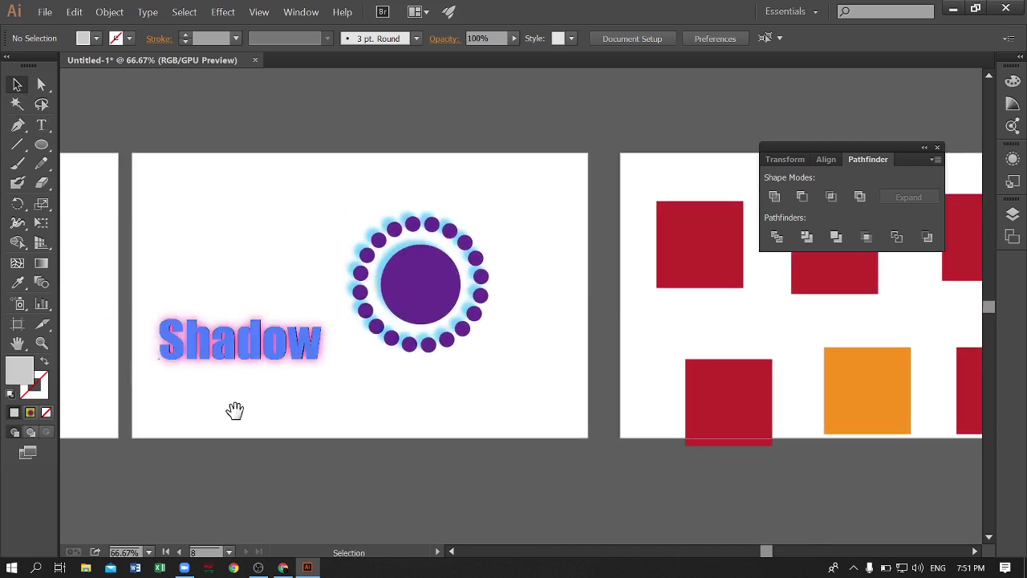
{"action": "left_click_drag", "start_coordinate": [235, 410], "coordinate": [651, 412]}
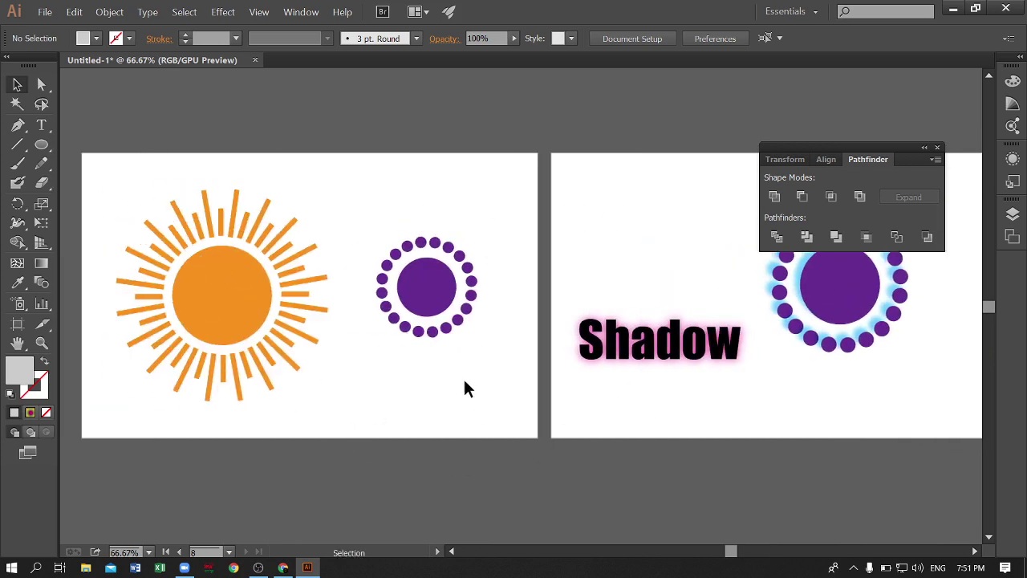
{"action": "left_click_drag", "start_coordinate": [726, 388], "coordinate": [452, 378]}
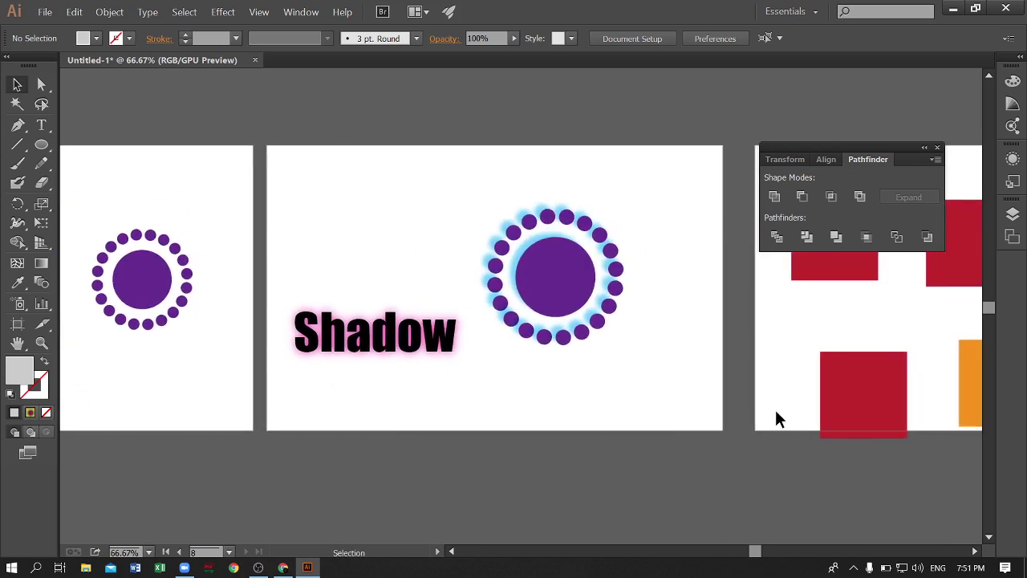
{"action": "key", "text": "ctrl+minus"}
{"action": "key", "text": "ctrl+minus"}
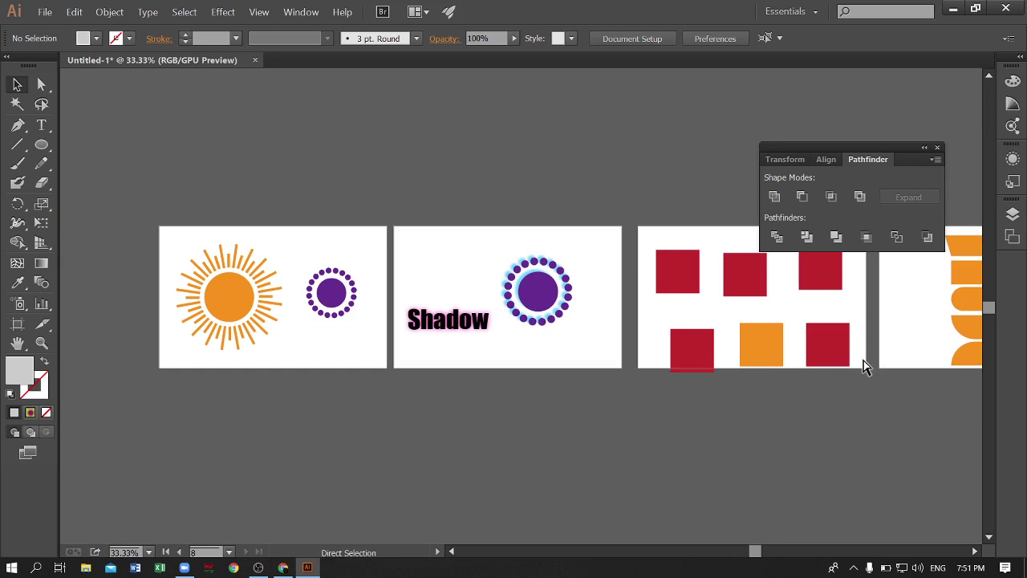
{"action": "key", "text": "ctrl+minus"}
{"action": "left_click_drag", "start_coordinate": [813, 374], "coordinate": [633, 338]}
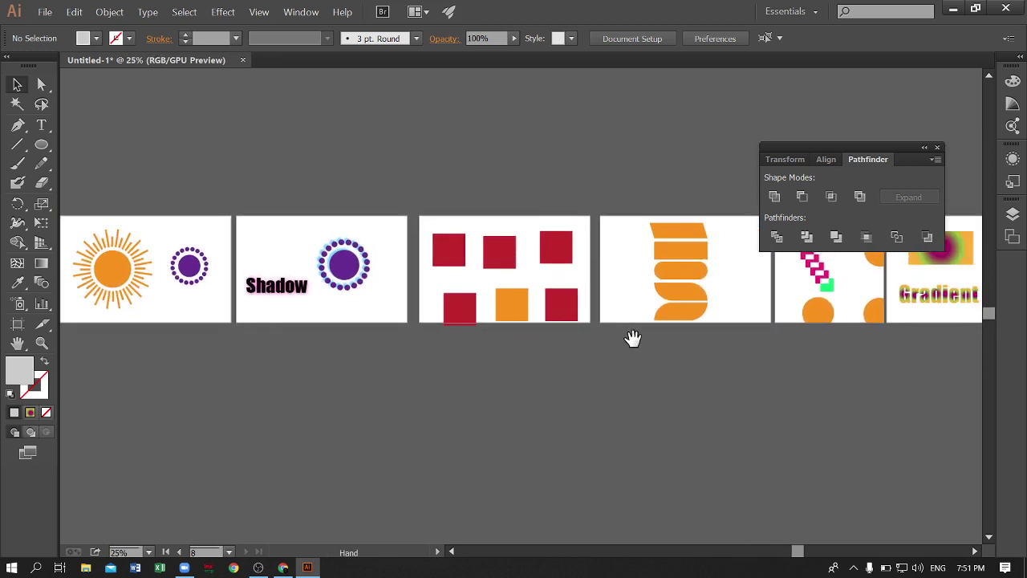
{"action": "key", "text": "ctrl+plus"}
{"action": "key", "text": "ctrl+plus"}
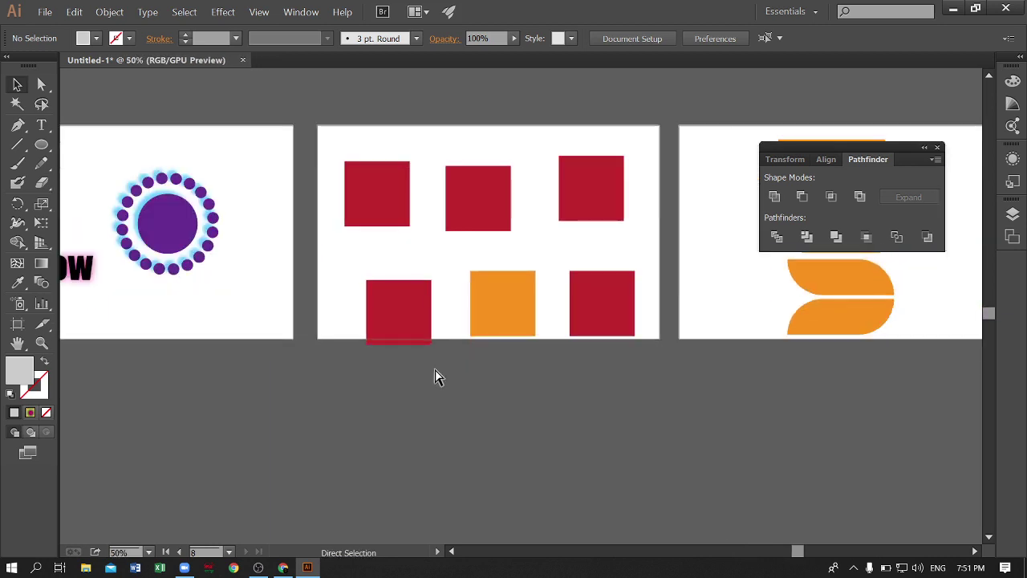
{"action": "key", "text": "ctrl+plus"}
{"action": "key", "text": "ctrl+plus"}
Drag the bottom-left red square up inside its artboard, then zoom out to show all artboards
{"action": "left_click", "coordinate": [294, 329]}
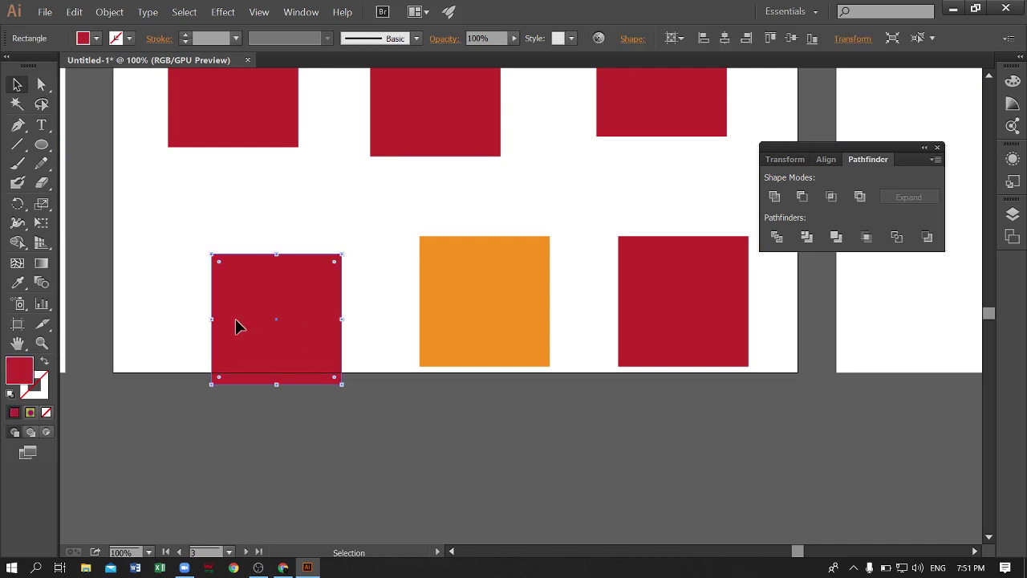
{"action": "scroll", "coordinate": [408, 223], "scroll_direction": "up", "scroll_amount": 2}
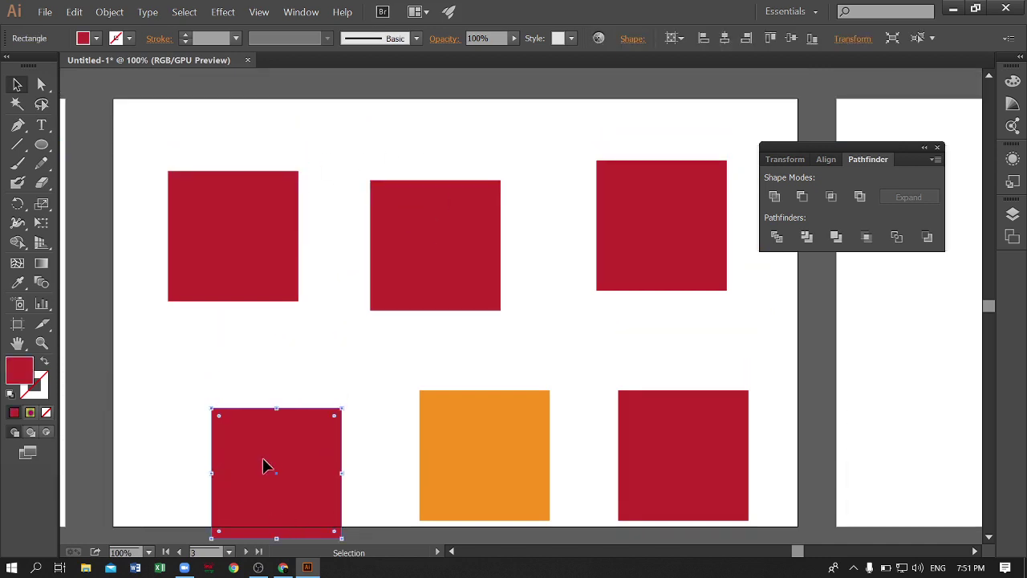
{"action": "left_click_drag", "start_coordinate": [263, 458], "coordinate": [264, 430]}
{"action": "scroll", "coordinate": [432, 409], "scroll_direction": "down", "scroll_amount": 3}
{"action": "scroll", "coordinate": [449, 421], "scroll_direction": "down", "scroll_amount": 2}
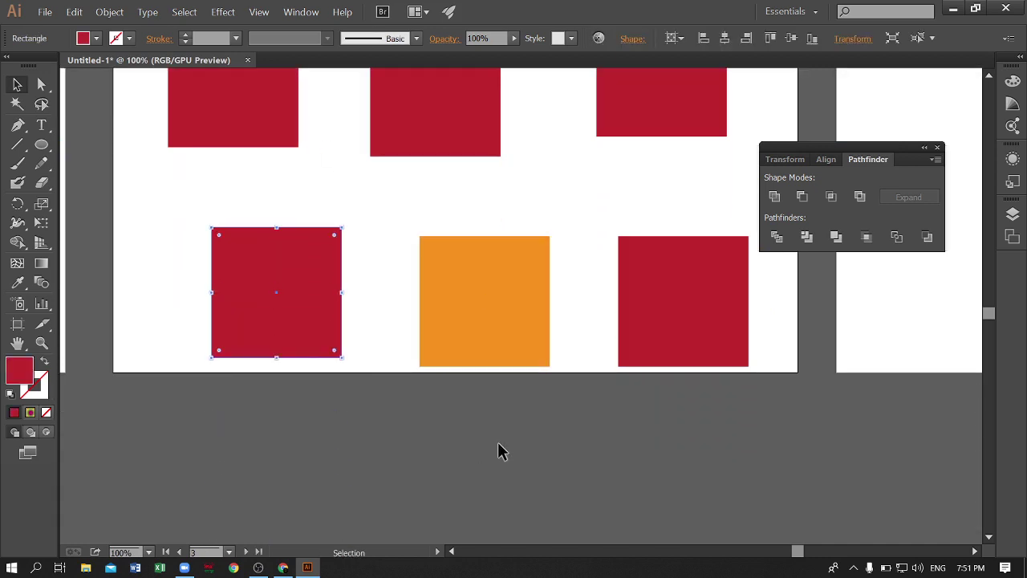
{"action": "left_click", "coordinate": [547, 448]}
{"action": "key", "text": "ctrl+minus"}
{"action": "key", "text": "ctrl+minus"}
{"action": "key", "text": "ctrl+minus"}
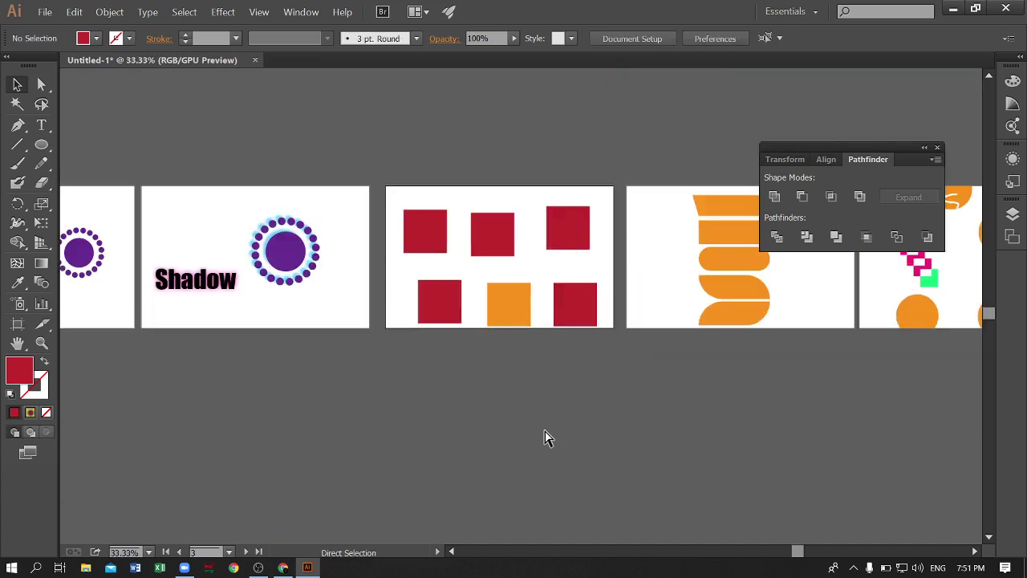
{"action": "key", "text": "ctrl+minus"}
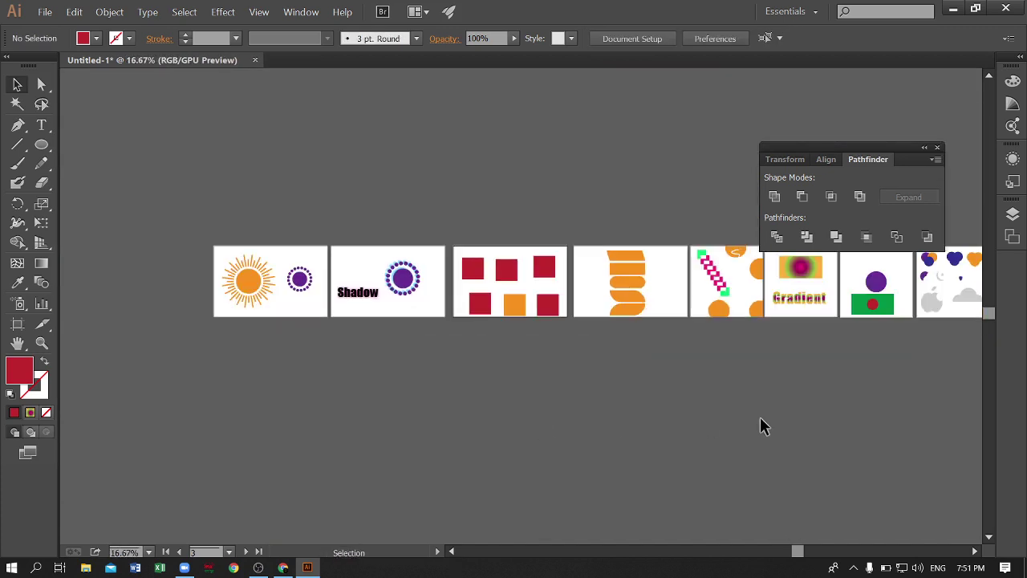
{"action": "mouse_move", "coordinate": [872, 323]}
{"action": "left_mouse_down"}
{"action": "mouse_move", "coordinate": [816, 277]}
{"action": "mouse_move", "coordinate": [832, 382]}
{"action": "left_mouse_up"}
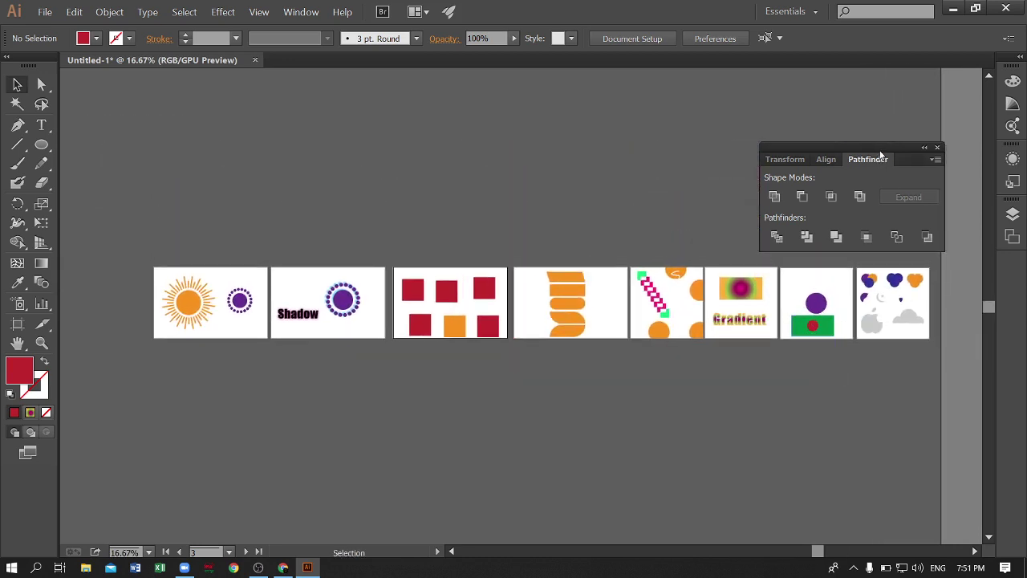
Drag the Transform/Align/Pathfinder panel group down to the workspace's lower right
{"action": "left_click_drag", "start_coordinate": [879, 153], "coordinate": [890, 398]}
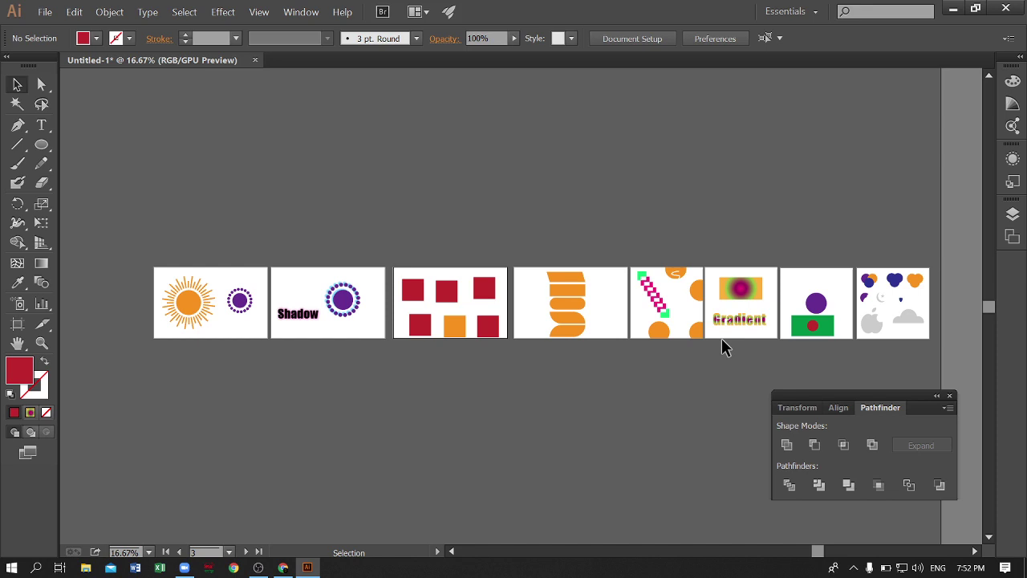
Switch to the Facebook group tab in Chrome and check its 189-member count
{"action": "left_click", "coordinate": [282, 567]}
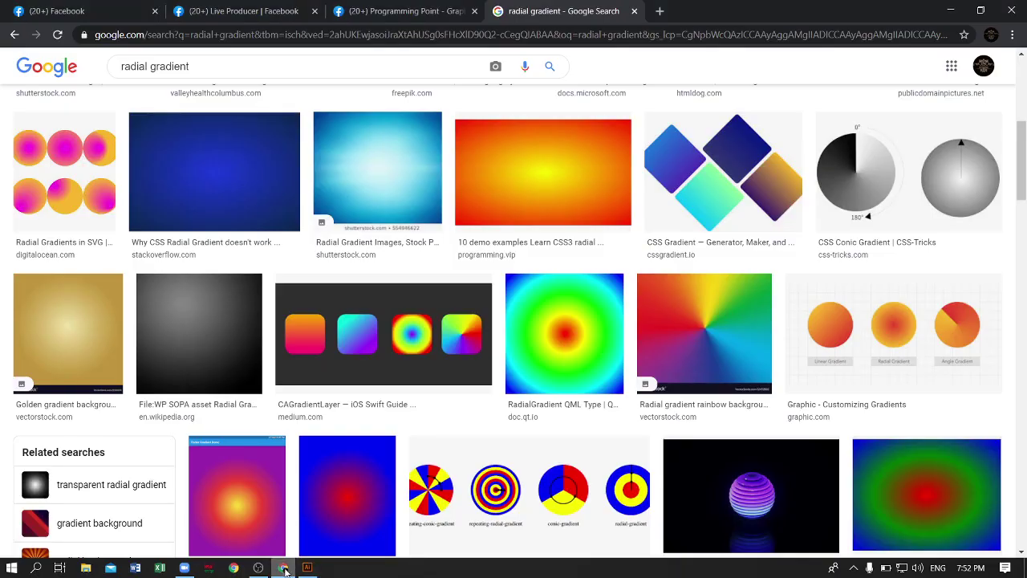
{"action": "left_click", "coordinate": [401, 10]}
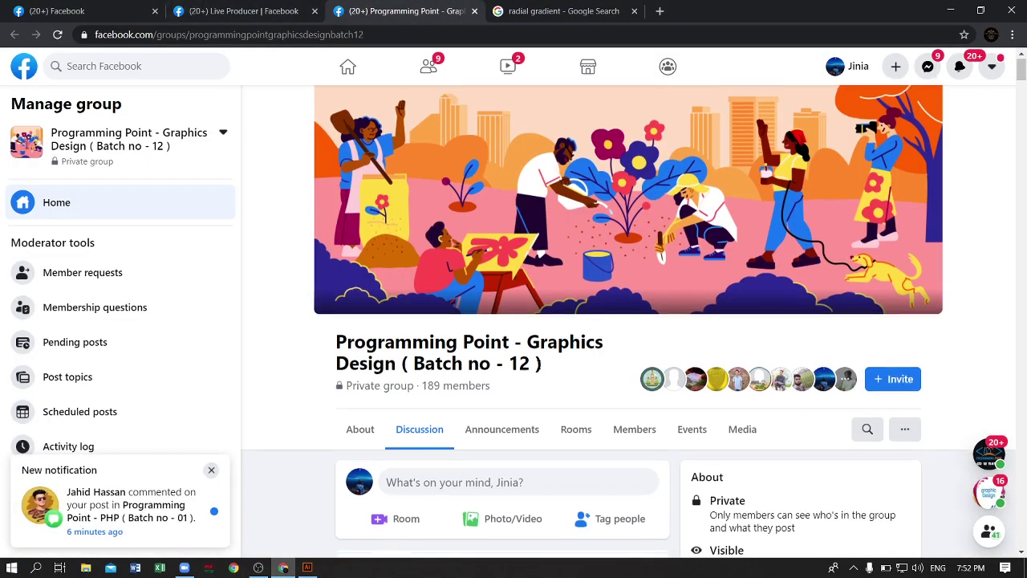
{"action": "scroll", "coordinate": [423, 305], "scroll_direction": "down", "scroll_amount": 1}
{"action": "double_click", "coordinate": [430, 322]}
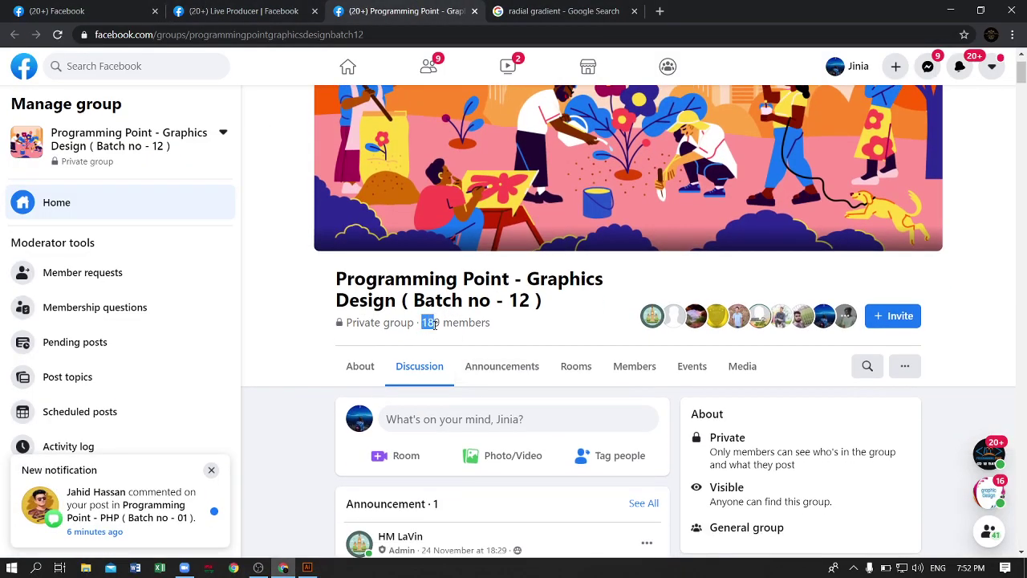
{"action": "left_click", "coordinate": [286, 371]}
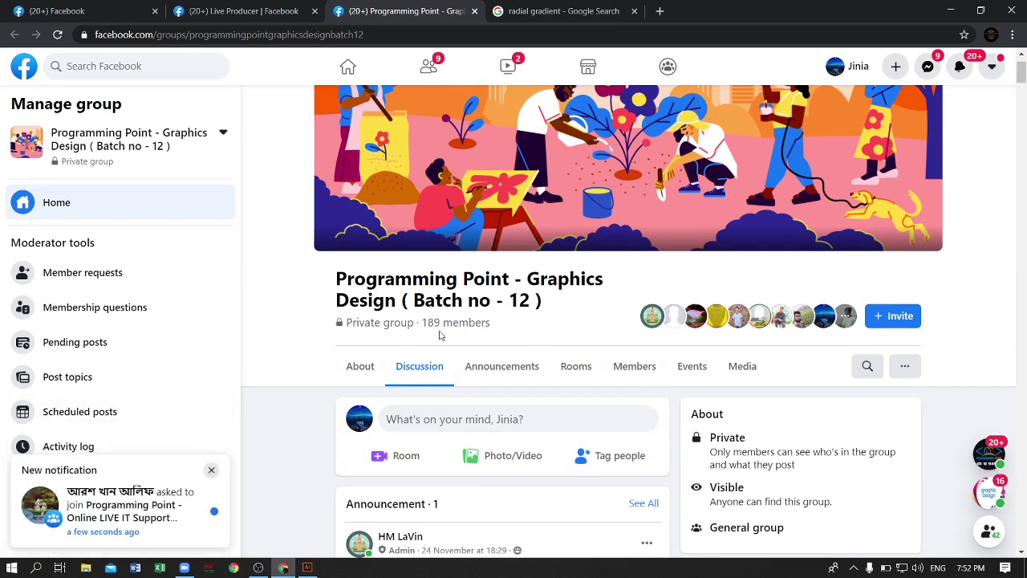
{"action": "scroll", "coordinate": [439, 335], "scroll_direction": "down", "scroll_amount": 5}
{"action": "scroll", "coordinate": [481, 257], "scroll_direction": "up", "scroll_amount": 2}
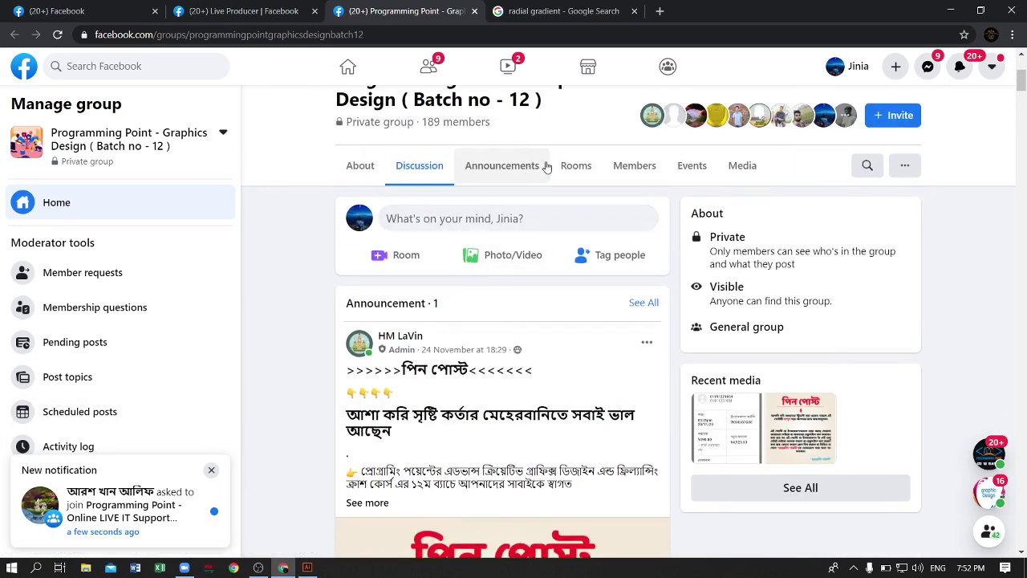
Open the group's Members tab and scroll through the member list
{"action": "left_click", "coordinate": [626, 166]}
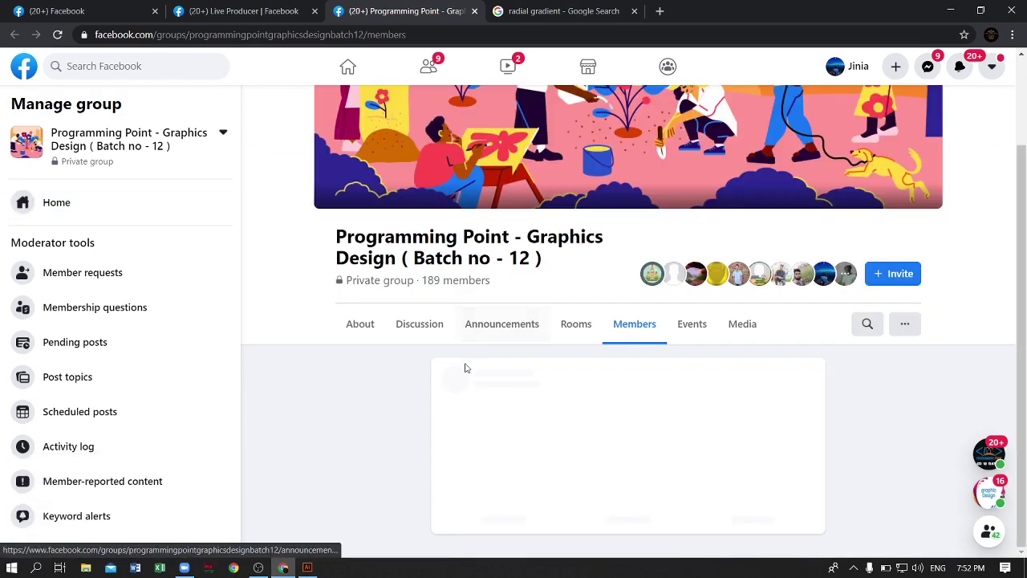
{"action": "scroll", "coordinate": [747, 414], "scroll_direction": "down", "scroll_amount": 3}
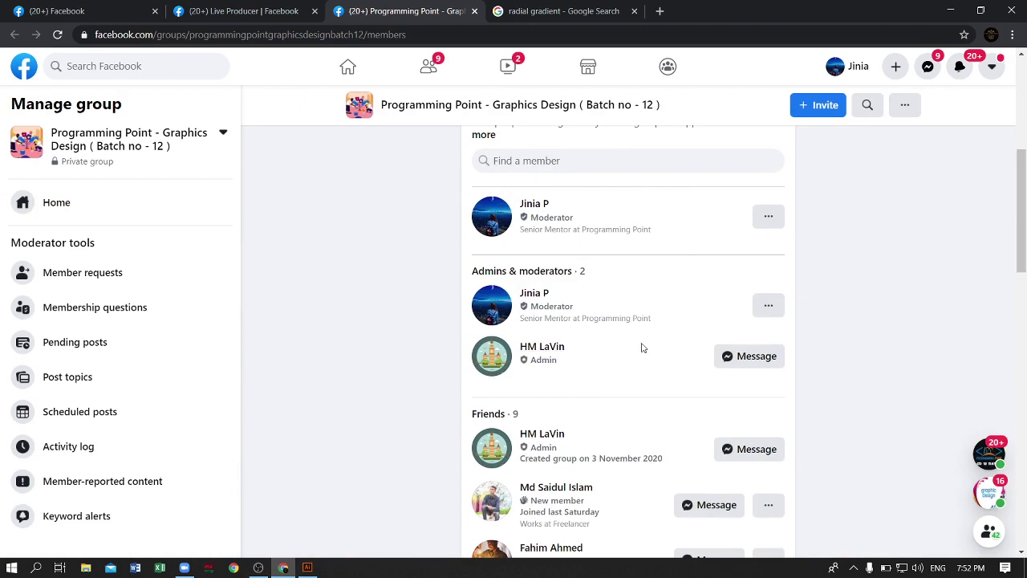
{"action": "scroll", "coordinate": [931, 304], "scroll_direction": "up", "scroll_amount": 5}
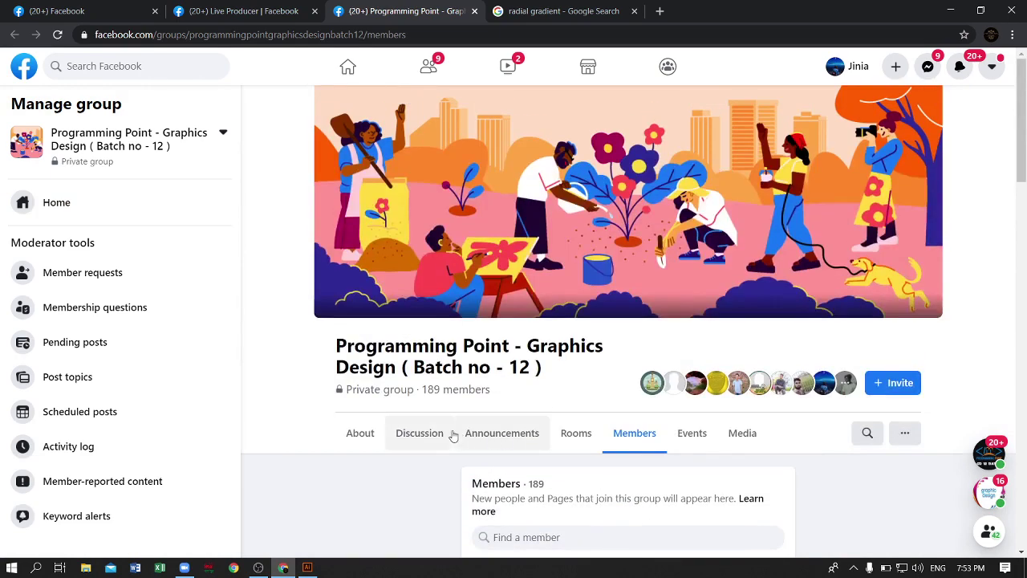
{"action": "scroll", "coordinate": [453, 434], "scroll_direction": "down", "scroll_amount": 3}
{"action": "scroll", "coordinate": [676, 428], "scroll_direction": "down", "scroll_amount": 2}
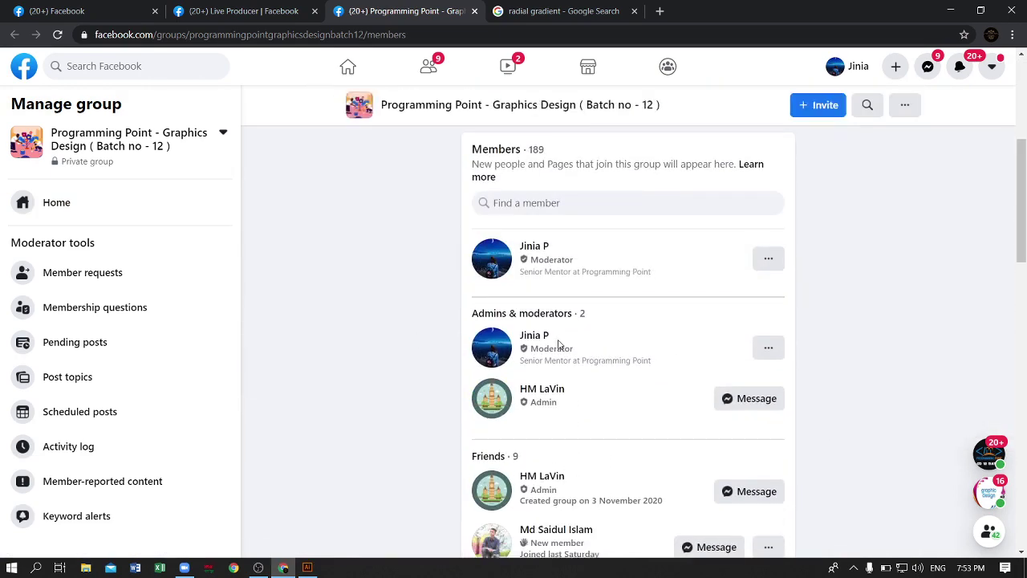
{"action": "scroll", "coordinate": [524, 385], "scroll_direction": "down", "scroll_amount": 3}
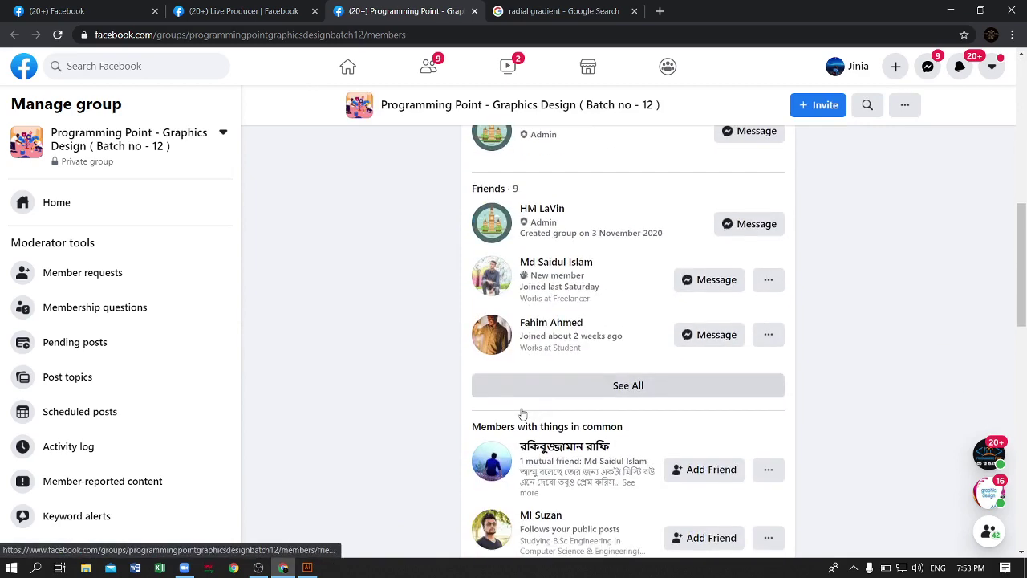
{"action": "scroll", "coordinate": [522, 413], "scroll_direction": "down", "scroll_amount": 5}
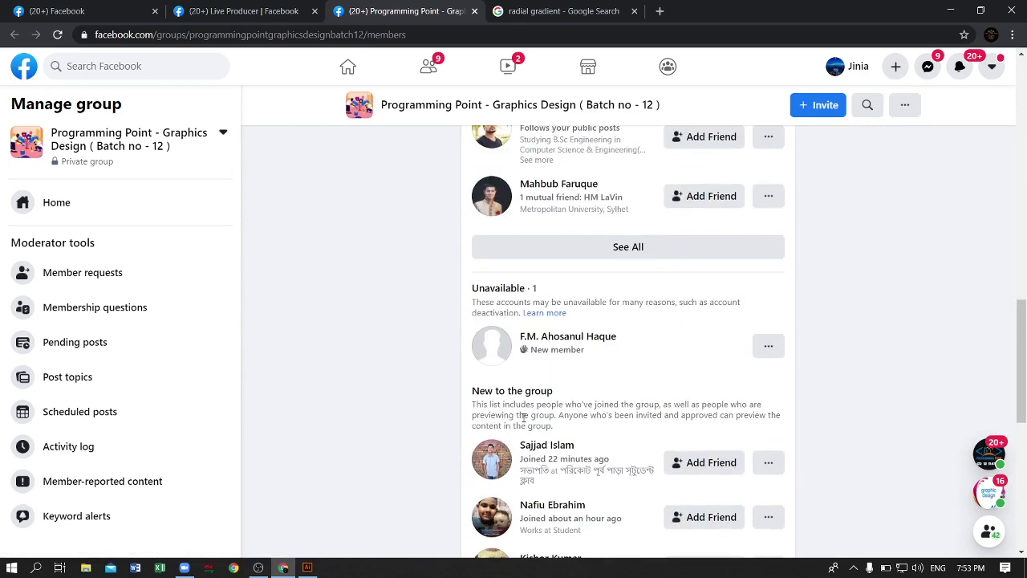
{"action": "scroll", "coordinate": [523, 417], "scroll_direction": "down", "scroll_amount": 5}
{"action": "scroll", "coordinate": [522, 415], "scroll_direction": "up", "scroll_amount": 10}
{"action": "scroll", "coordinate": [523, 418], "scroll_direction": "up", "scroll_amount": 4}
{"action": "scroll", "coordinate": [473, 371], "scroll_direction": "up", "scroll_amount": 1}
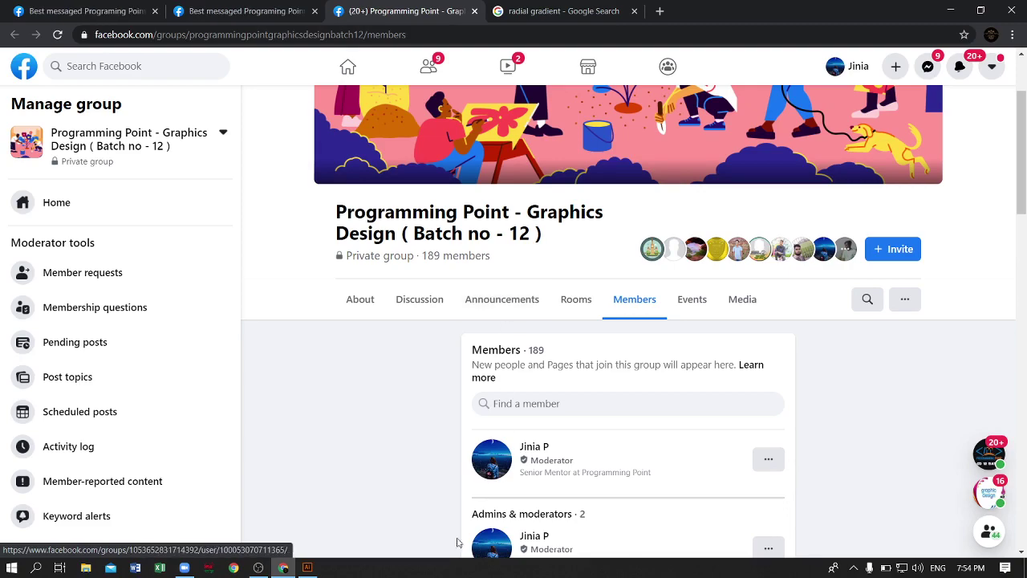
Return to Adobe Illustrator from the Windows taskbar
{"action": "left_click", "coordinate": [300, 569]}
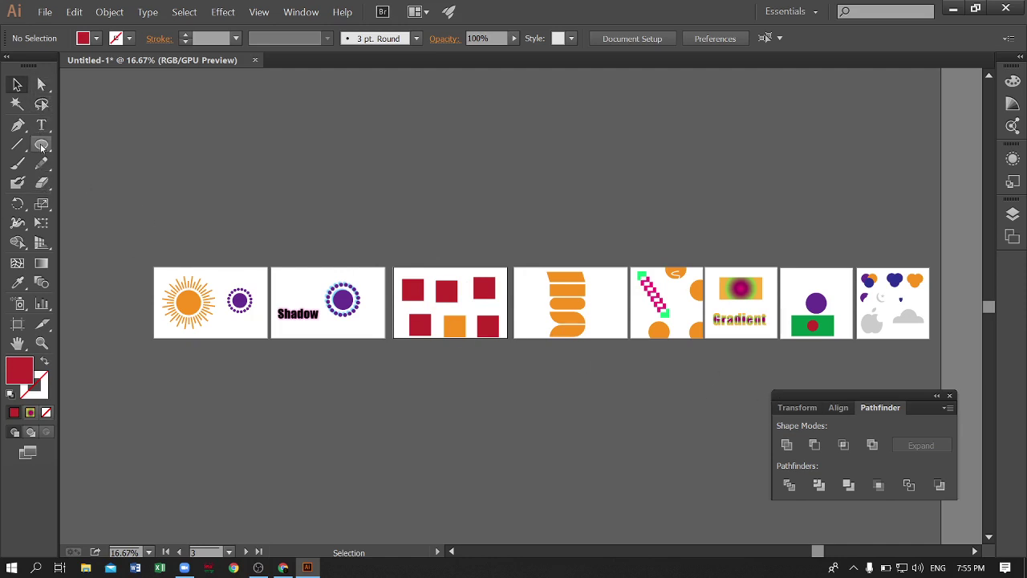
Open and dismiss the shape tools flyout, then bring OBS Studio to the front
{"action": "left_click_drag", "start_coordinate": [42, 146], "coordinate": [63, 149]}
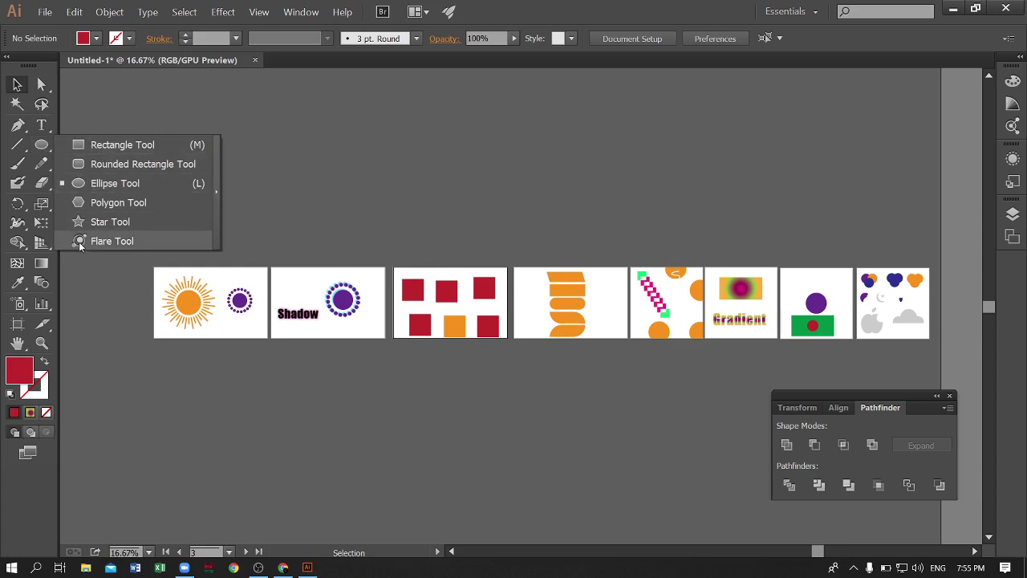
{"action": "left_click", "coordinate": [127, 390]}
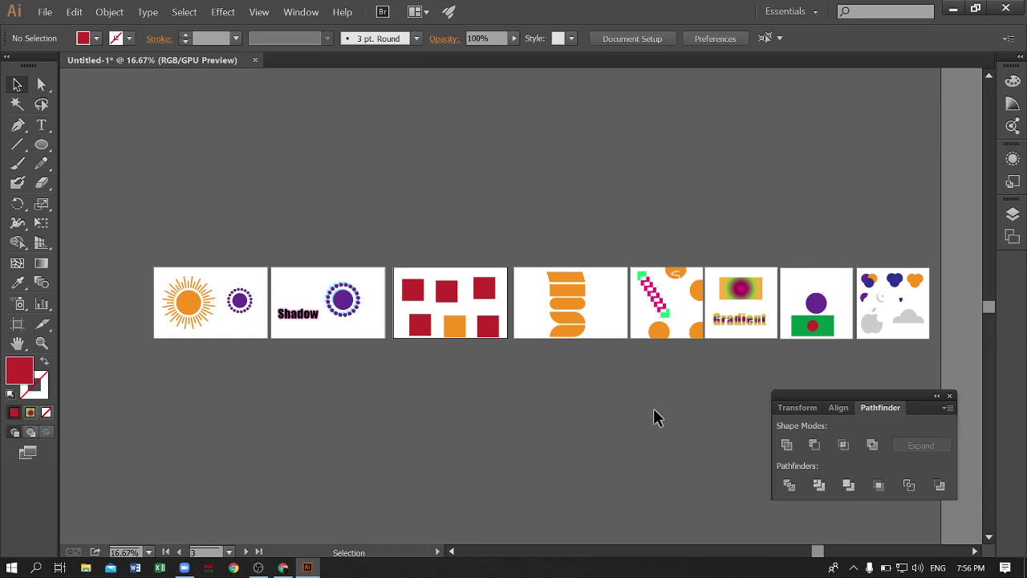
{"action": "left_click", "coordinate": [258, 568]}
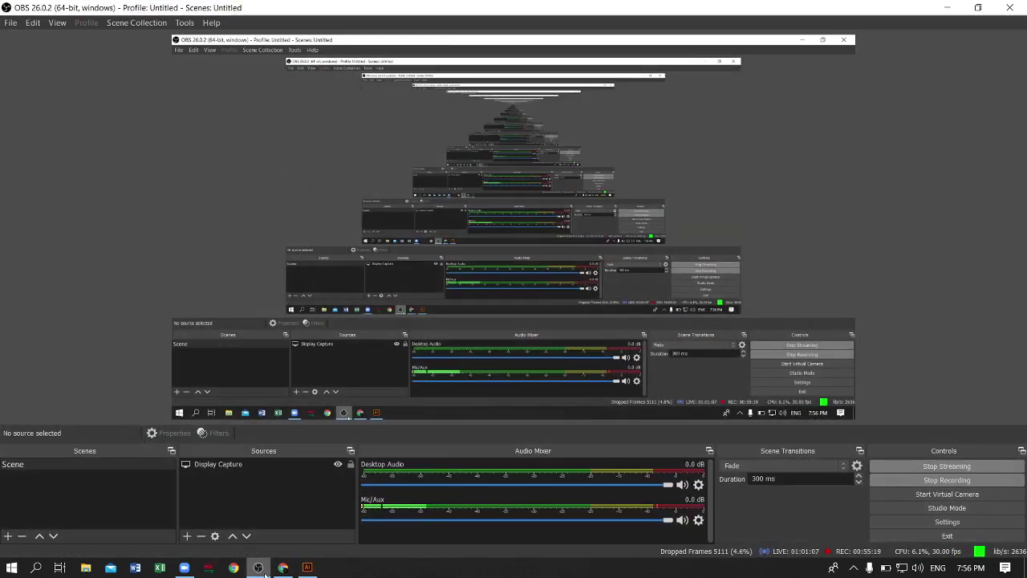